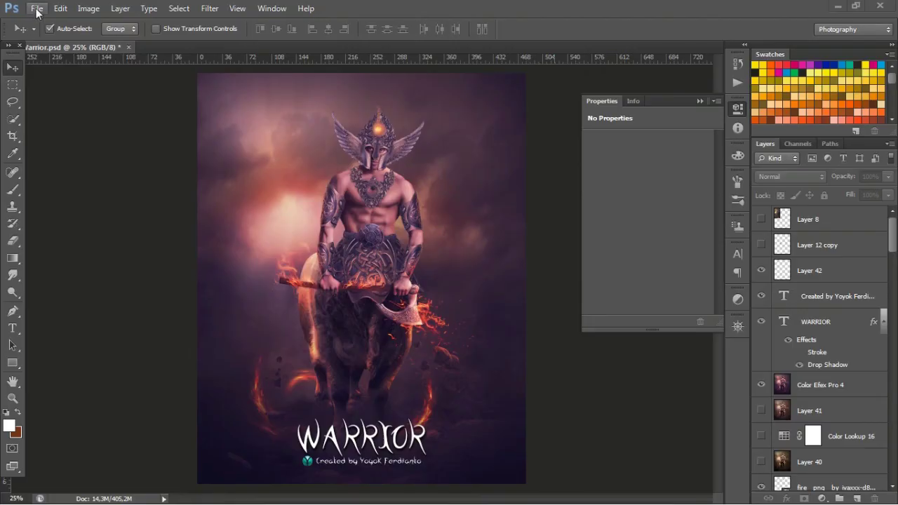
- Set up a new document at 2000 × 2500 pixels and 200 ppi, naming it Warrior yt
left_click(37, 12)
key("Escape")
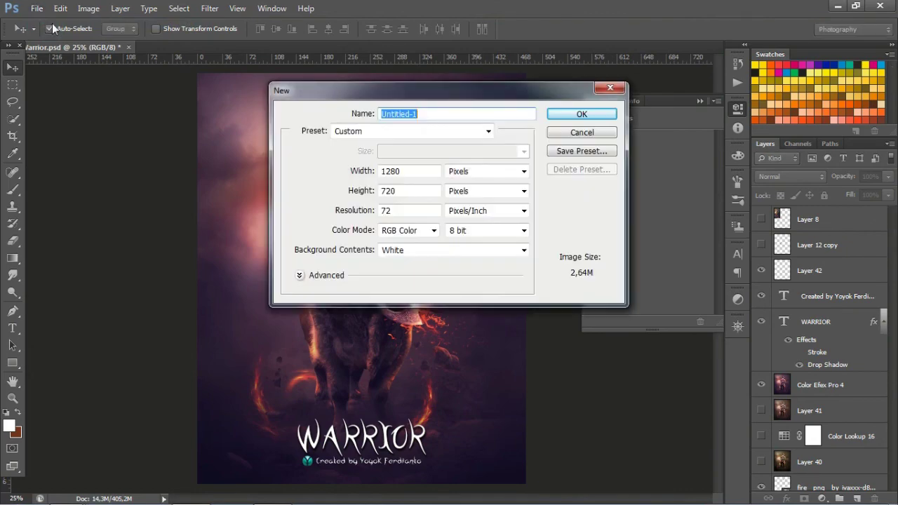
left_click_drag(420, 173, 329, 175)
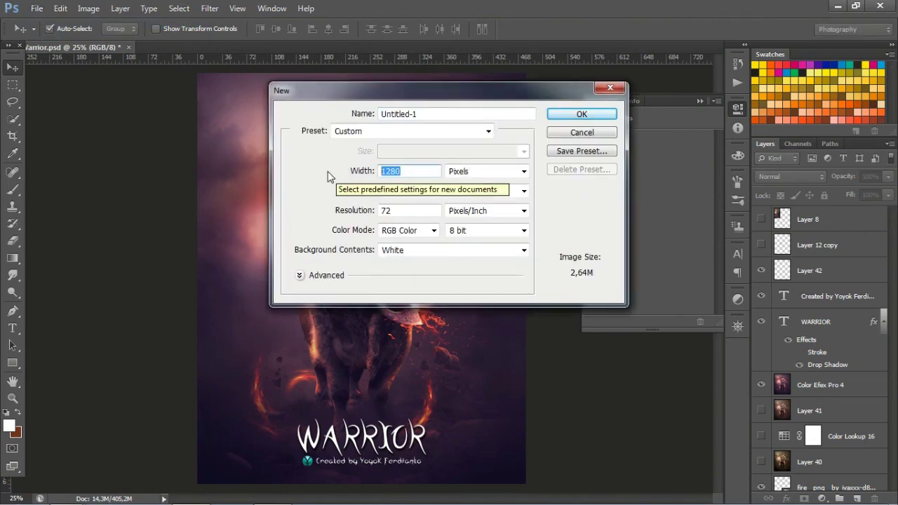
type("2000")
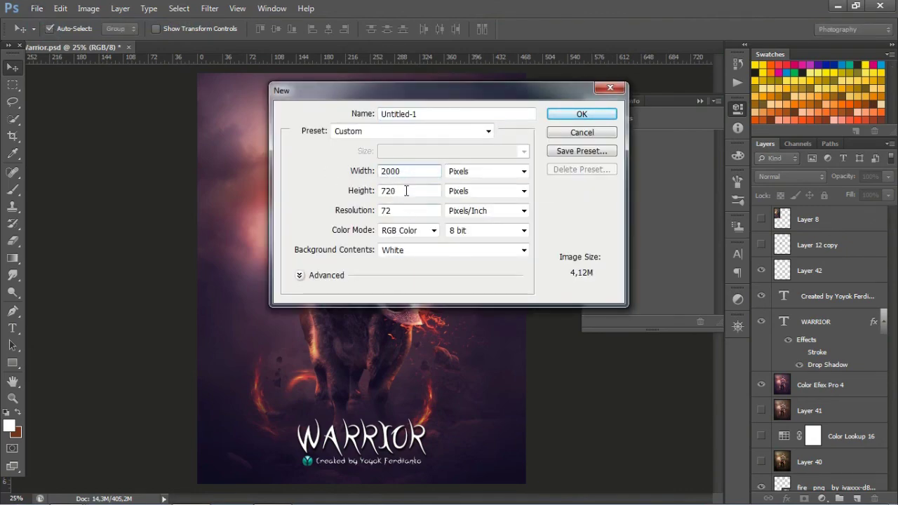
left_click_drag(407, 191, 363, 193)
type("2500")
double_click(403, 211)
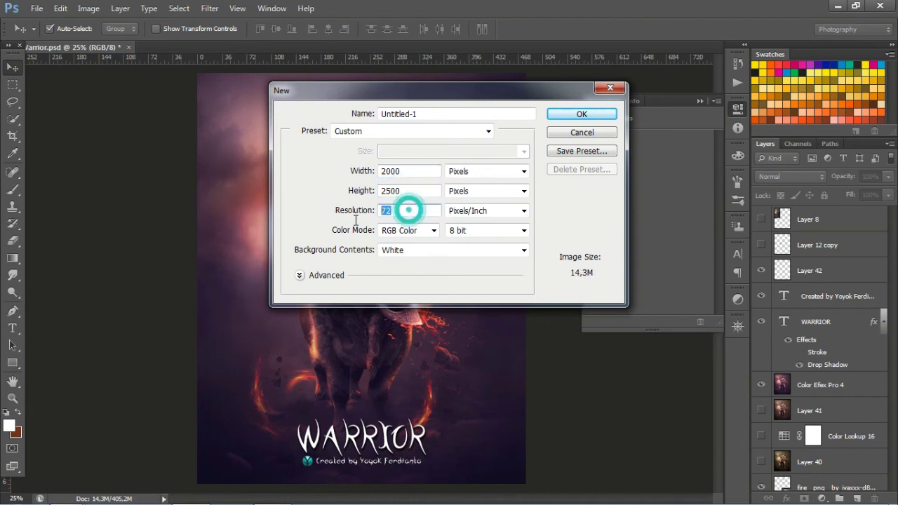
type("200")
left_click_drag(451, 116, 360, 116)
type("Warrior yt")
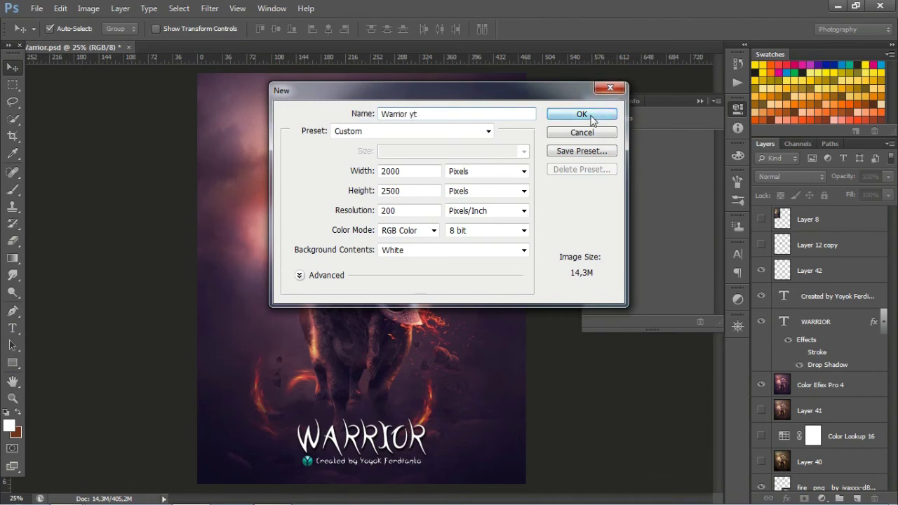
- Create the Warrior yt document and drag the rocky ground photo into Photoshop
left_click(591, 115)
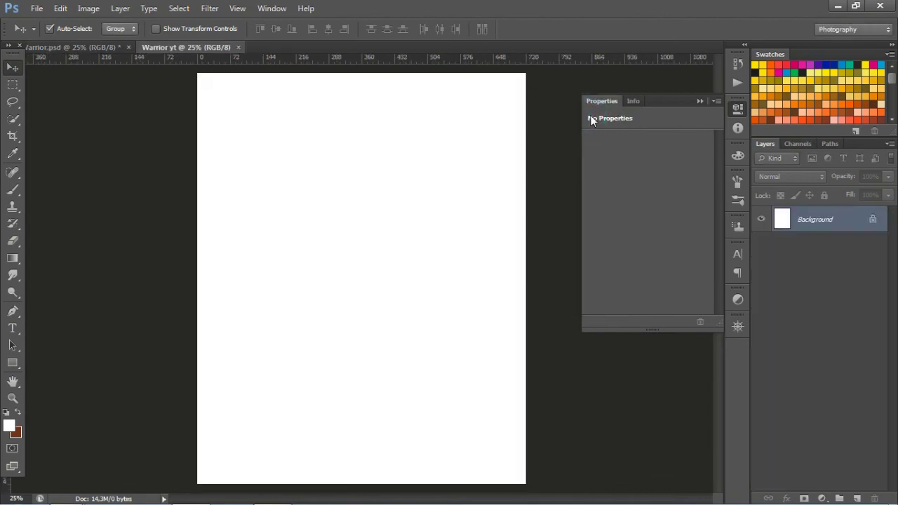
left_click(85, 424)
mouse_move(645, 112)
left_mouse_down()
mouse_move(163, 494)
mouse_move(325, 364)
left_mouse_up()
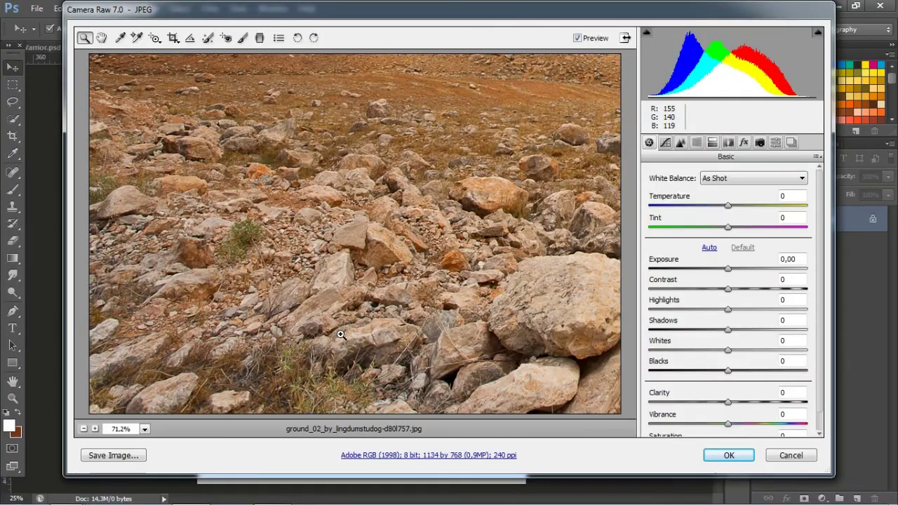
- Lower the ground photo's highlights, shadows, exposure, contrast and blacks in Camera Raw
left_click_drag(728, 310, 685, 310)
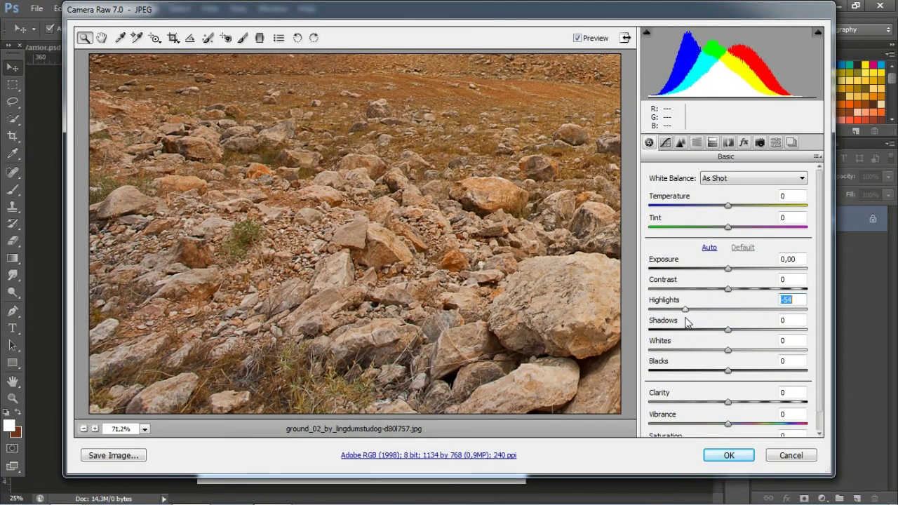
left_click_drag(727, 329, 696, 329)
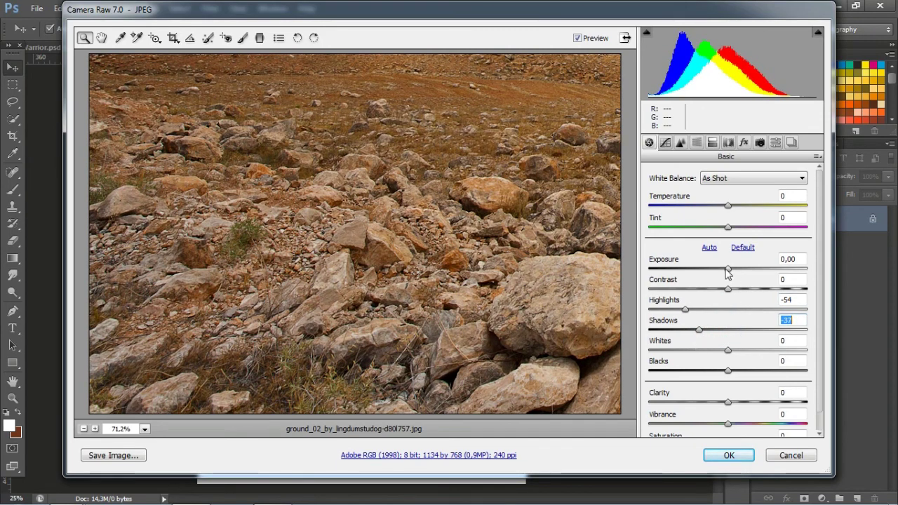
left_click_drag(727, 269, 707, 288)
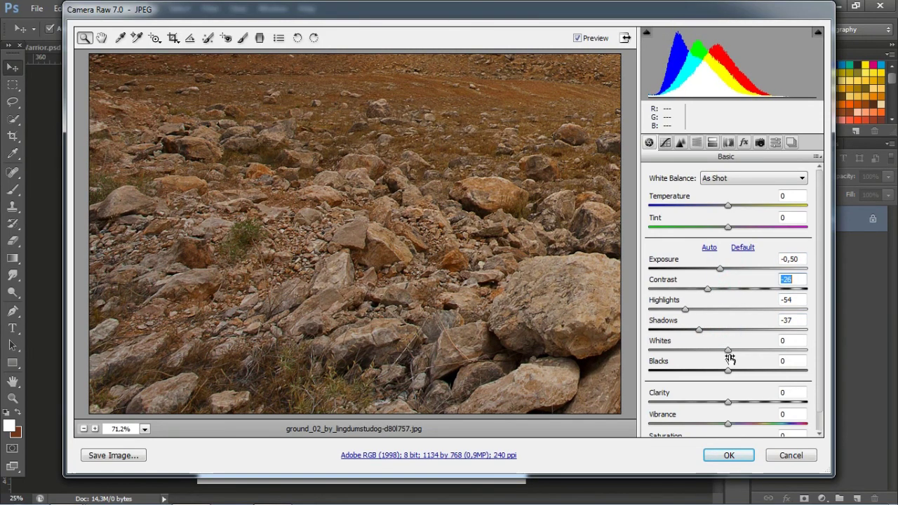
left_click_drag(727, 350, 678, 350)
mouse_move(727, 370)
left_mouse_down()
mouse_move(776, 379)
mouse_move(754, 401)
left_mouse_up()
- Place the darkened ground photo and scale it to about 353% across the lower canvas
left_click(728, 455)
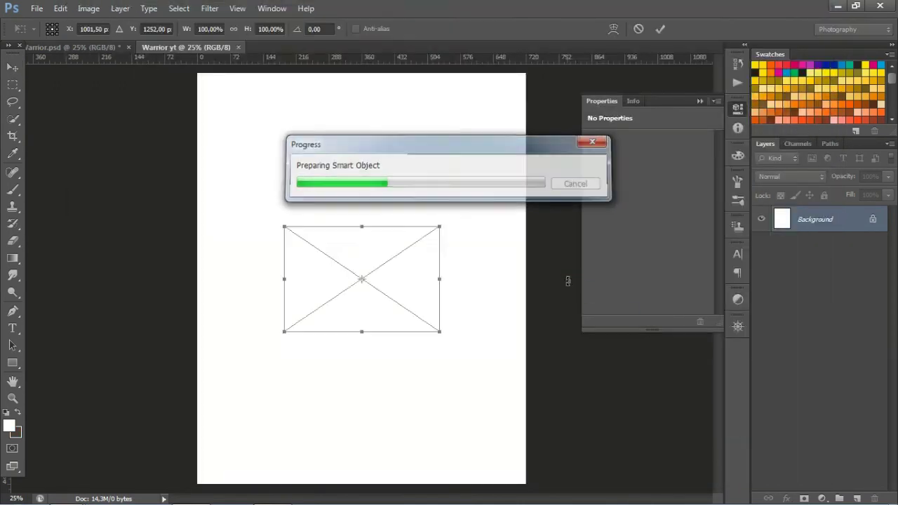
left_click_drag(414, 281, 396, 390)
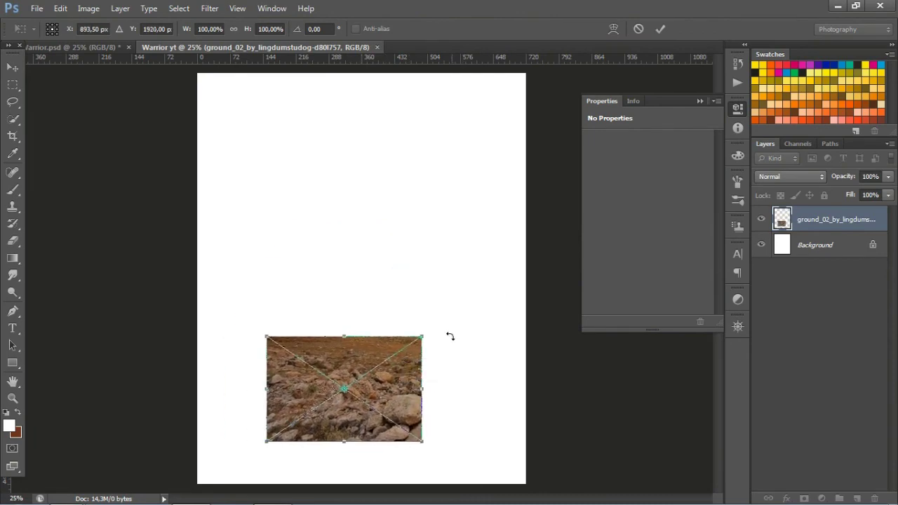
left_click_drag(421, 337, 592, 269)
left_click_drag(571, 234, 595, 162)
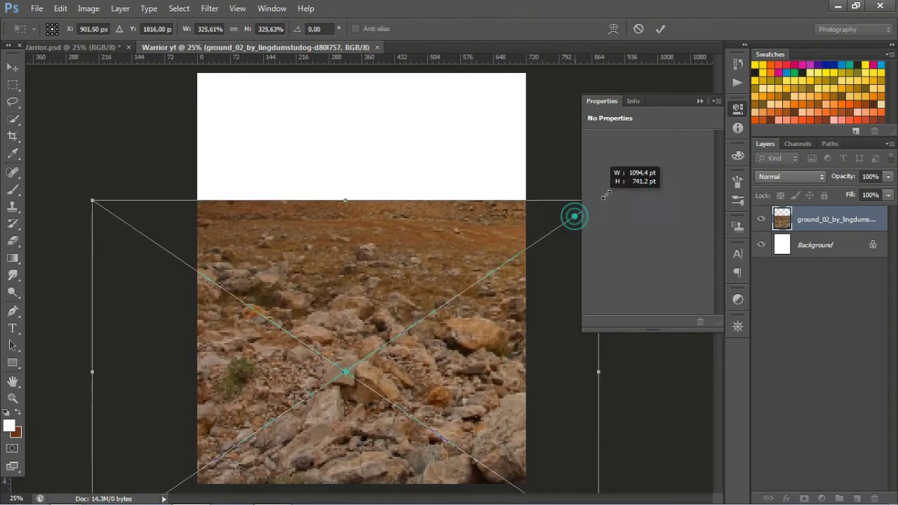
mouse_move(501, 321)
left_mouse_down()
mouse_move(474, 419)
mouse_move(510, 445)
left_mouse_up()
left_click_drag(101, 431, 72, 436)
mouse_move(465, 408)
left_mouse_down()
mouse_move(495, 393)
mouse_move(502, 406)
left_mouse_up()
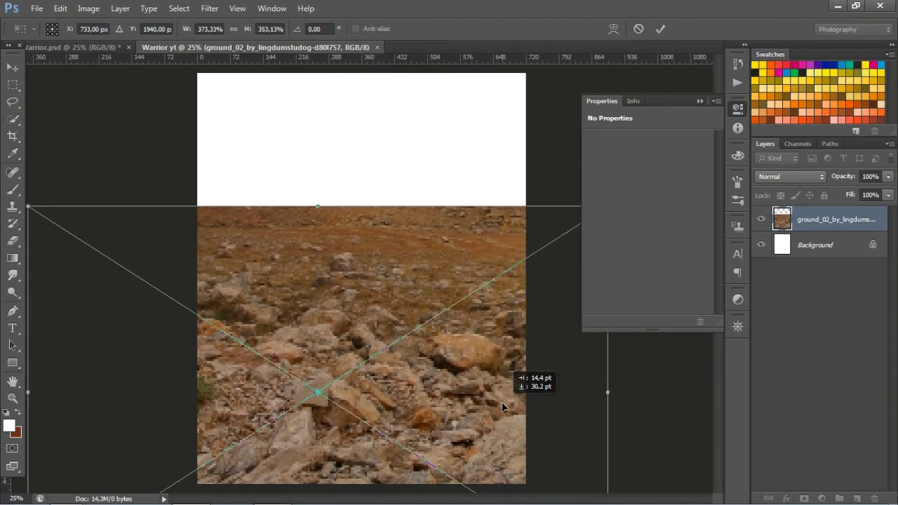
left_click(661, 28)
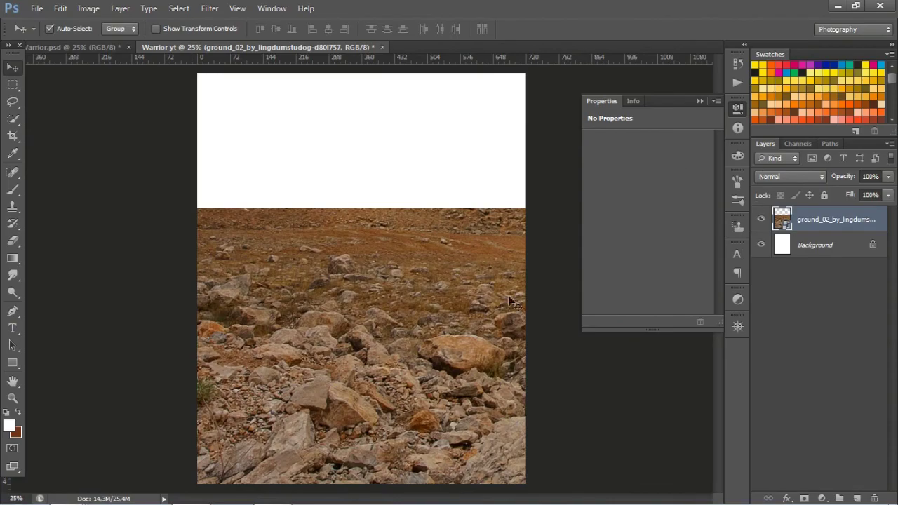
- Bring in the gloomy cloud photo with lower highlights, contrast and shadows from Camera Raw
left_click(66, 493)
mouse_move(573, 108)
left_mouse_down()
mouse_move(184, 495)
mouse_move(403, 276)
left_mouse_up()
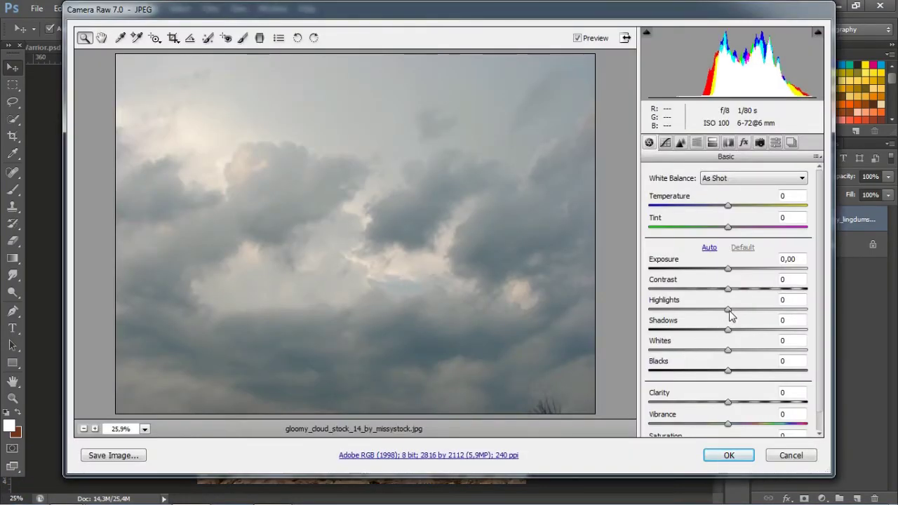
left_click_drag(728, 309, 666, 318)
left_click_drag(716, 291, 698, 297)
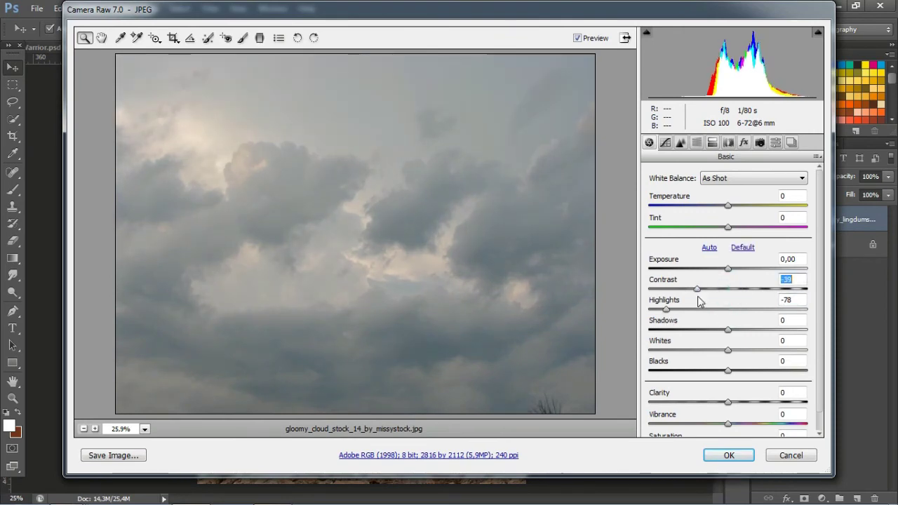
mouse_move(727, 330)
left_mouse_down()
mouse_move(692, 350)
mouse_move(779, 372)
left_mouse_up()
key("Tab")
left_click(726, 455)
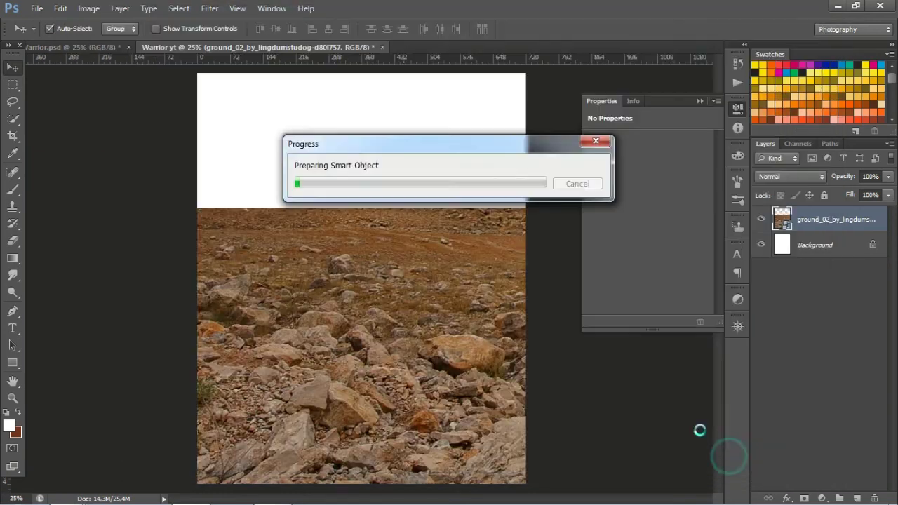
- Scale and position the clouds to fill the top of the canvas past its edges
left_click_drag(393, 242, 394, 149)
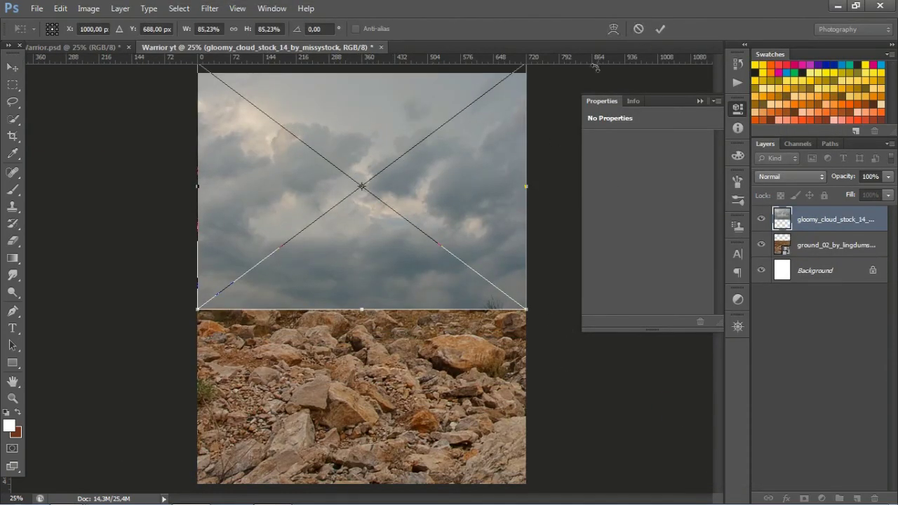
right_click(396, 170)
left_click(442, 353)
key("ctrl+z")
left_click_drag(526, 186, 543, 187)
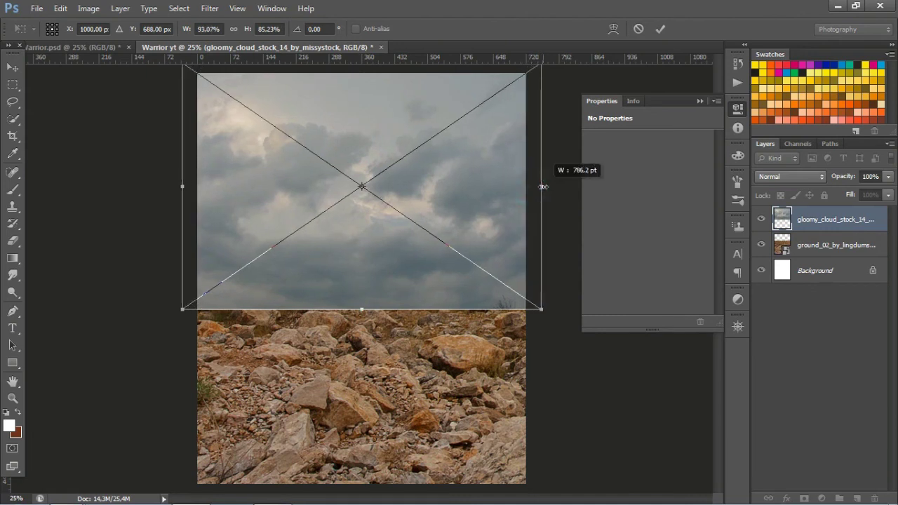
key("ctrl+minus")
left_click_drag(363, 128, 362, 123)
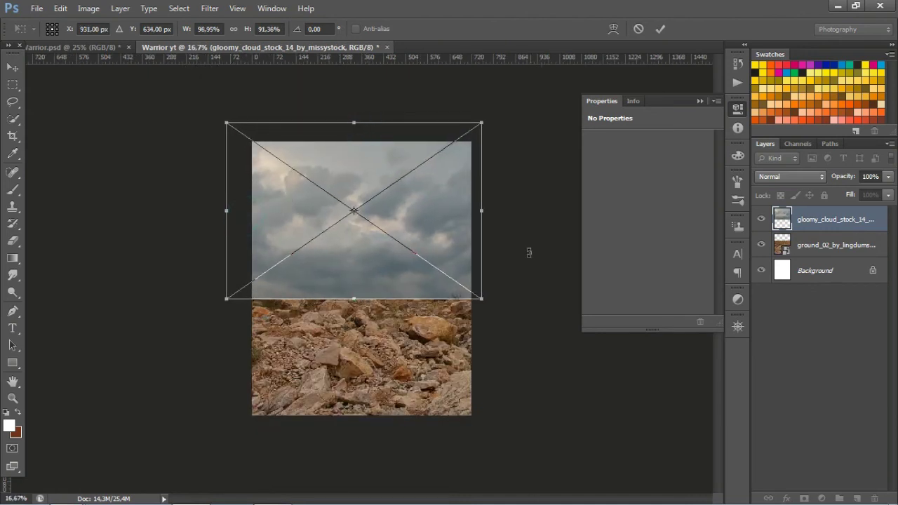
left_click_drag(481, 210, 492, 209)
left_click_drag(359, 298, 359, 302)
left_click_drag(369, 155, 370, 151)
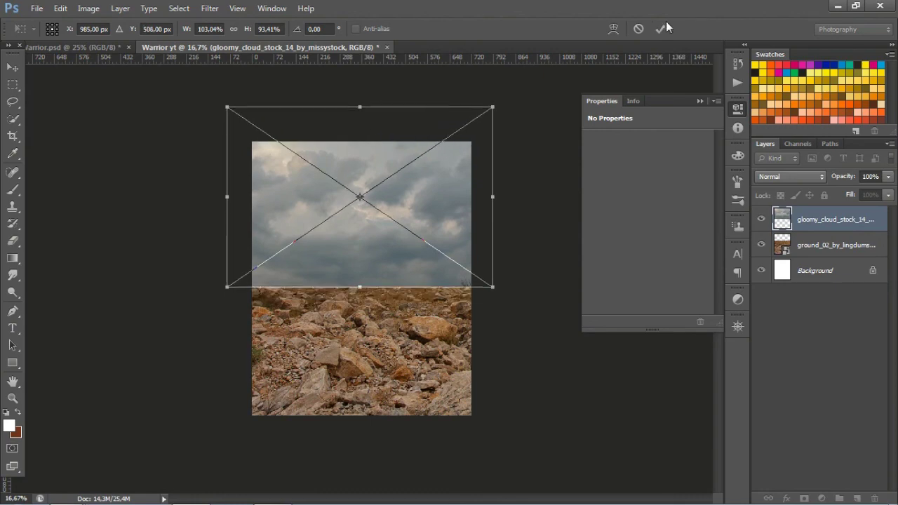
key("Return")
key("ctrl+plus")
left_click(815, 272)
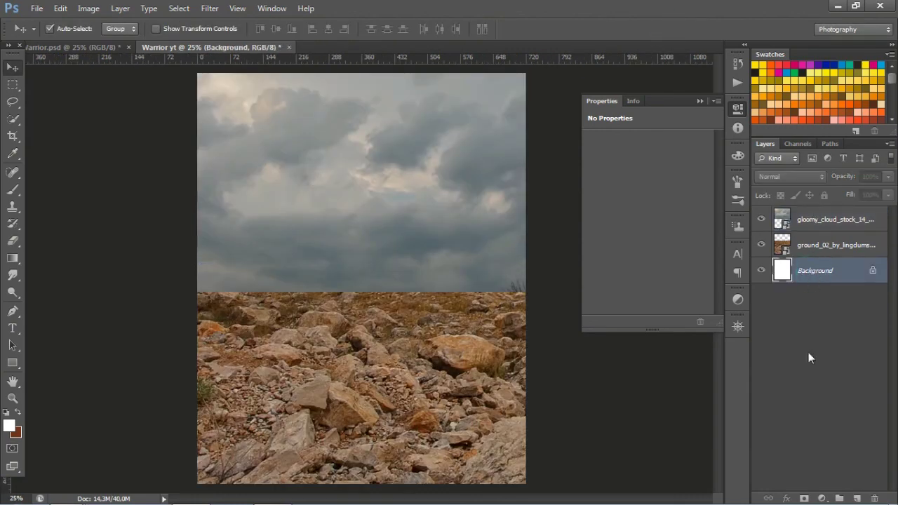
- Add a dark grey (#333333) Solid Color fill layer
left_click(821, 498)
left_click(788, 204)
left_click_drag(521, 377, 511, 388)
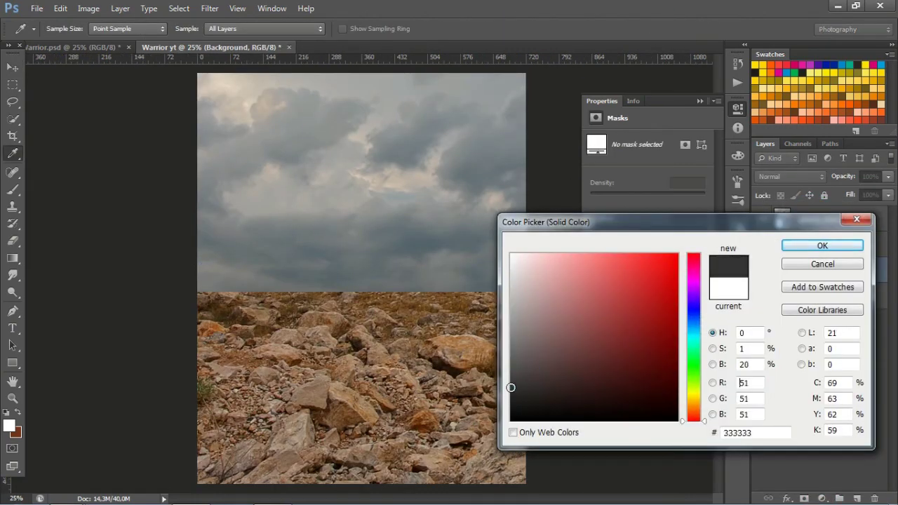
left_click(838, 246)
- Add layer masks to the rocky ground and cloud layers
left_click(812, 242)
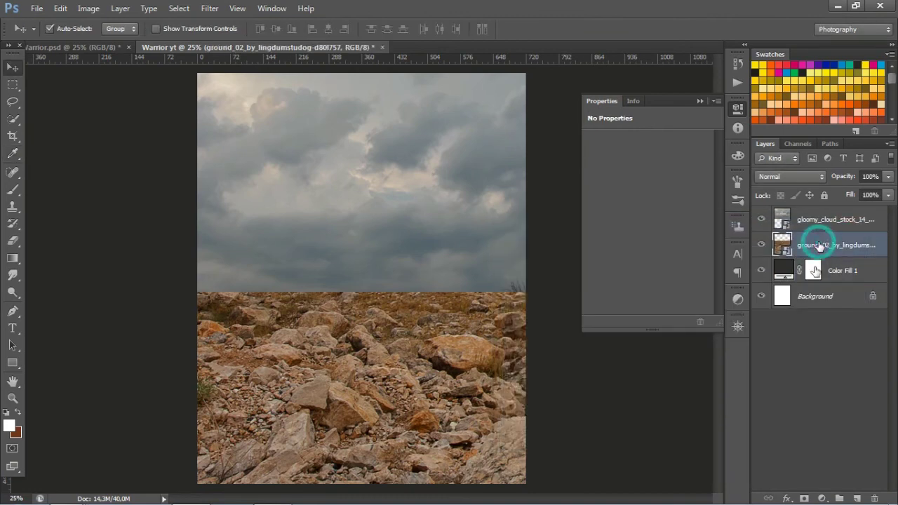
left_click(804, 498)
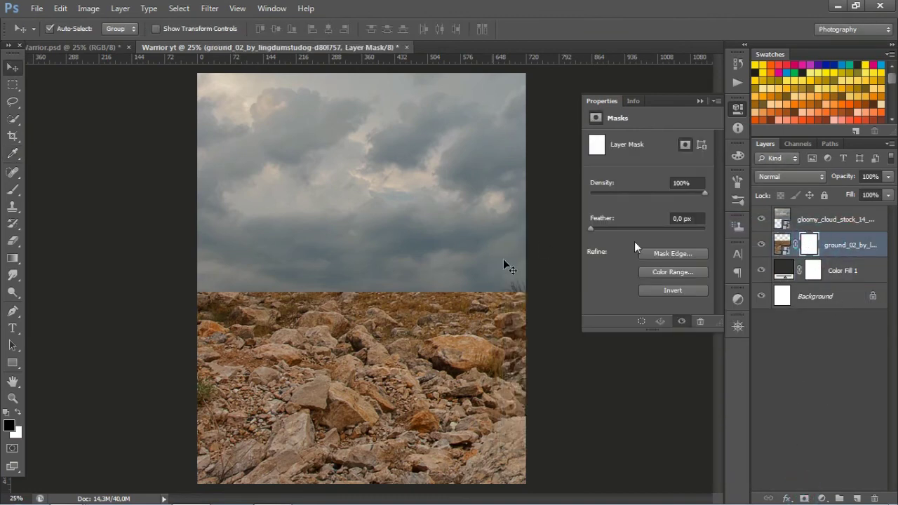
left_click(834, 219)
left_click(804, 498)
- Draw black-to-white gradients on the masks to fade the clouds into the rocks
key("g")
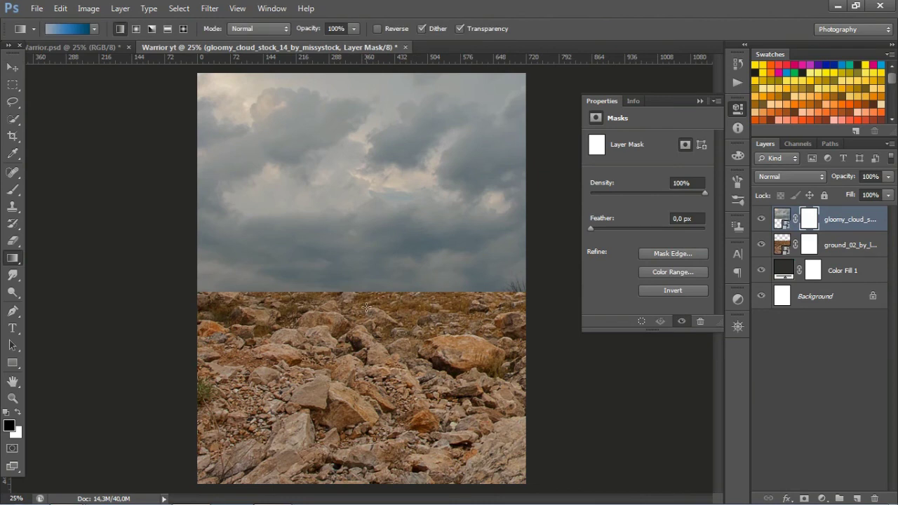
left_click(94, 30)
left_click(66, 62)
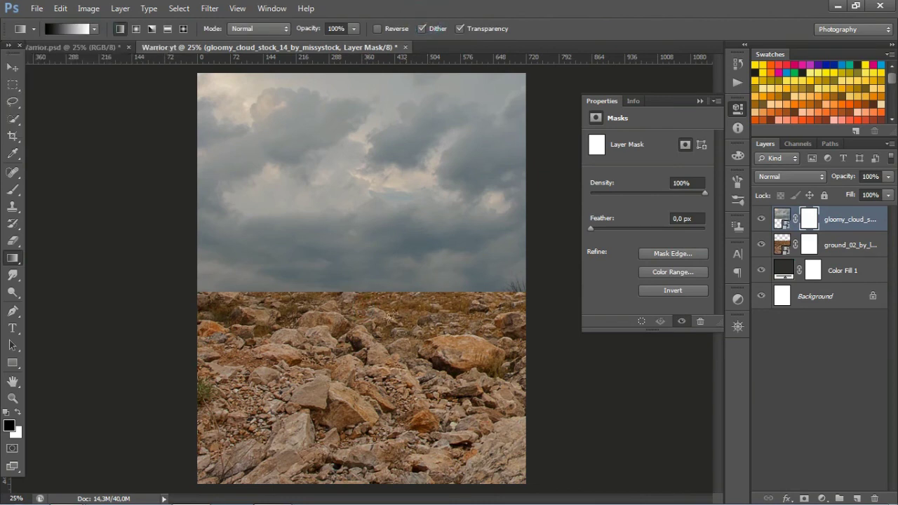
mouse_move(385, 294)
left_mouse_down()
mouse_move(382, 260)
mouse_move(380, 321)
mouse_move(383, 281)
left_mouse_up()
left_click(806, 242)
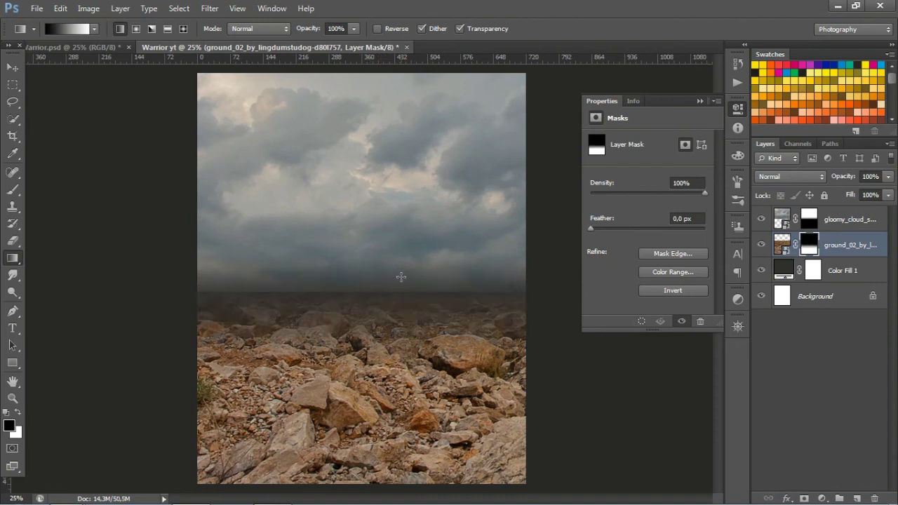
left_click(782, 219)
key("ctrl+t")
- Stretch the cloud layer further down the canvas and commit the resize
mouse_move(358, 290)
left_mouse_down()
mouse_move(350, 330)
mouse_move(350, 320)
left_mouse_up()
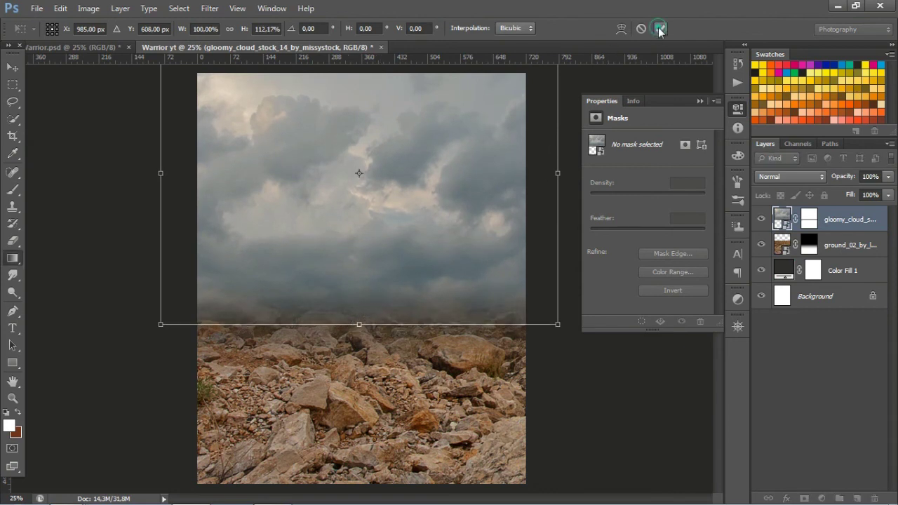
left_click(660, 29)
left_click(783, 247)
- Apply a perspective transform widening the ground's bottom corners outward
key("ctrl+t")
key("ctrl+minus")
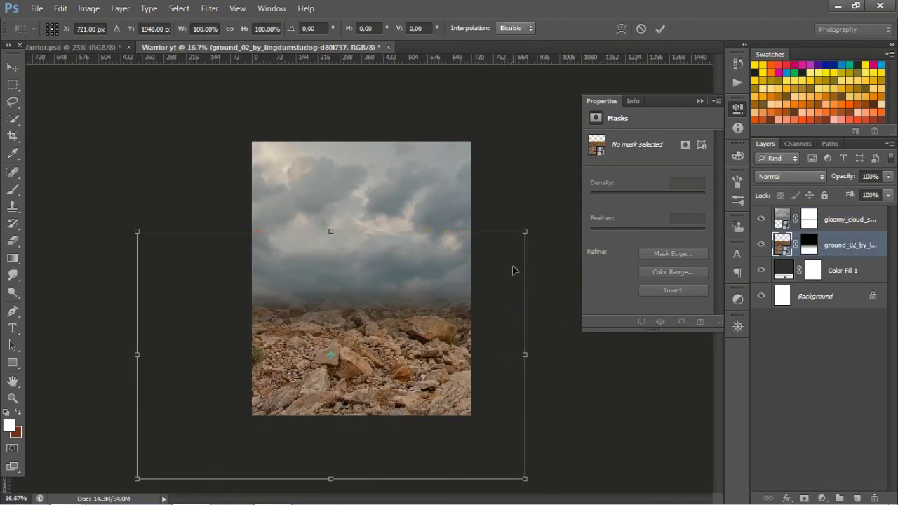
right_click(470, 288)
left_click(533, 152)
left_click_drag(524, 230, 487, 231)
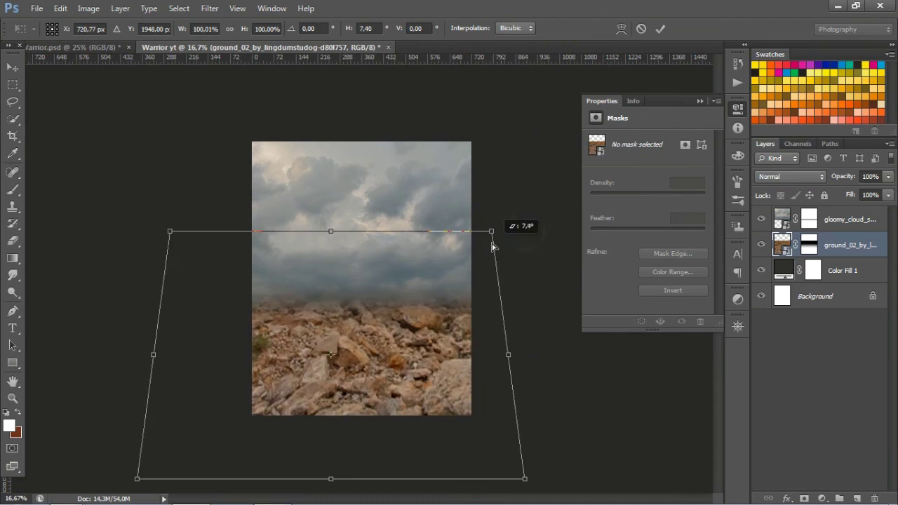
left_click_drag(525, 479, 551, 470)
left_click_drag(449, 330, 435, 339)
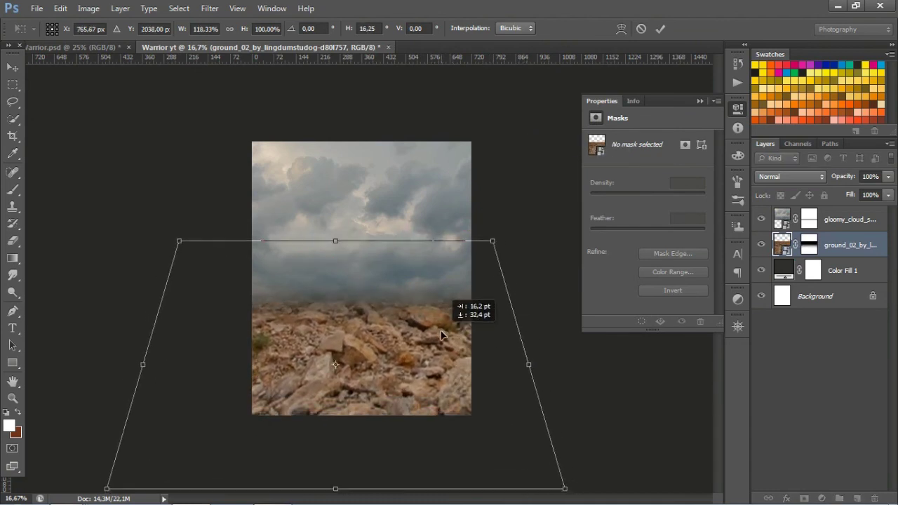
key("ctrl+minus")
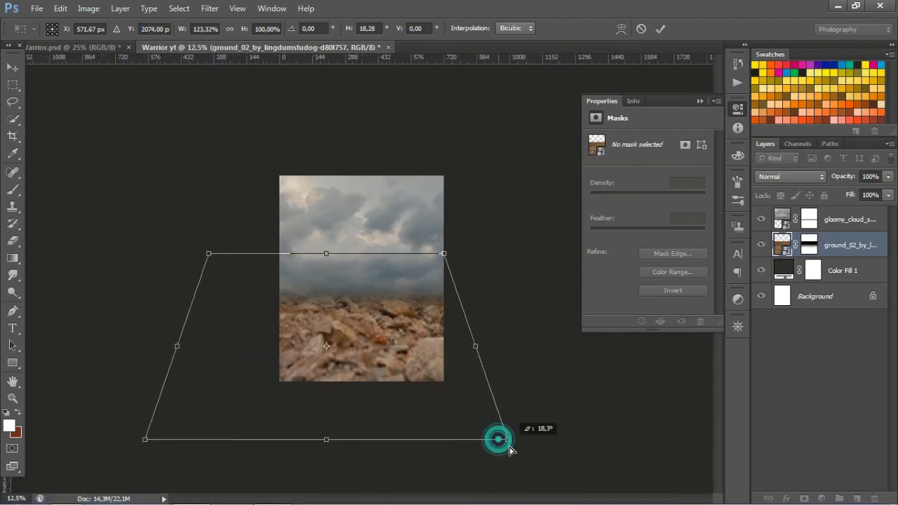
left_click_drag(504, 438, 527, 446)
key("Return")
key("g")
key("ctrl+plus")
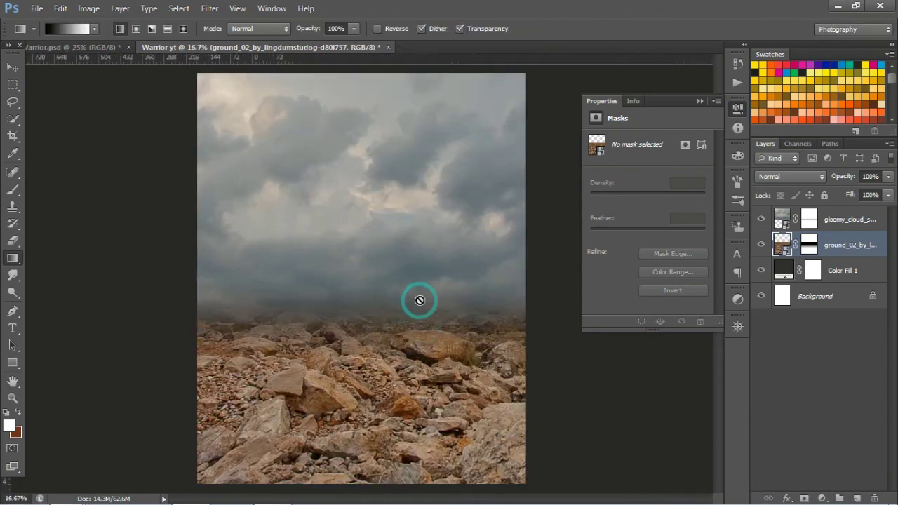
- Add a Hue/Saturation layer clipped to the ground, desaturating the rocks to -70
left_click(822, 498)
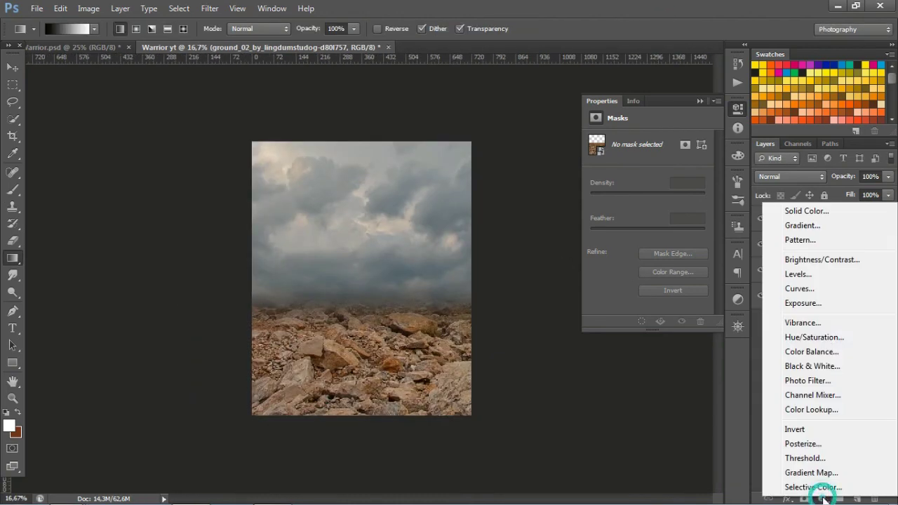
left_click(818, 339)
left_click(622, 321)
mouse_move(646, 219)
left_mouse_down()
mouse_move(608, 226)
mouse_move(636, 247)
left_mouse_up()
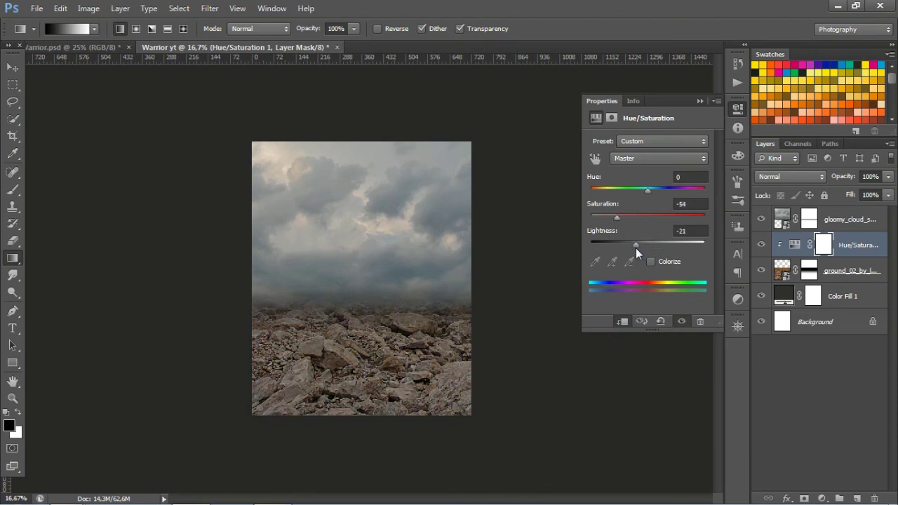
left_click(699, 101)
left_click(370, 368, "ctrl")
left_click(12, 68)
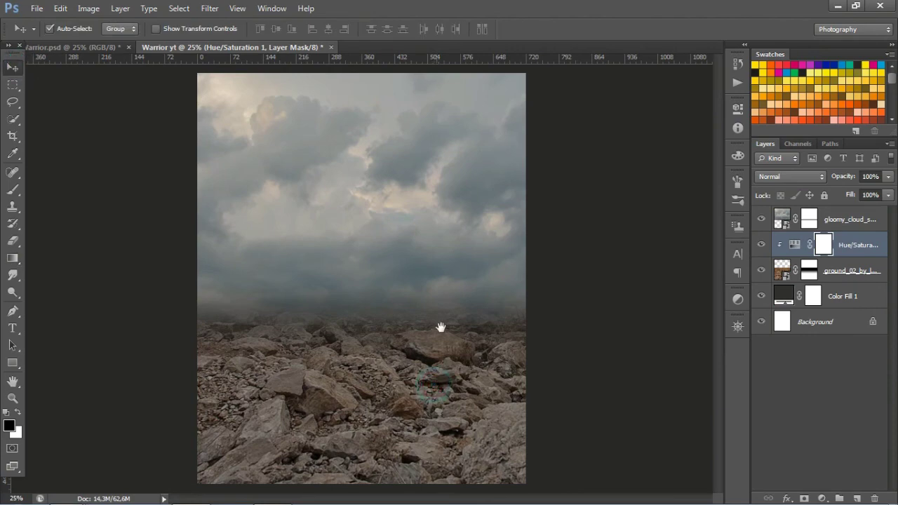
- Add a Color Lookup clipped to the ground using filmstock_50.3dl
left_click(823, 499)
left_click(828, 414)
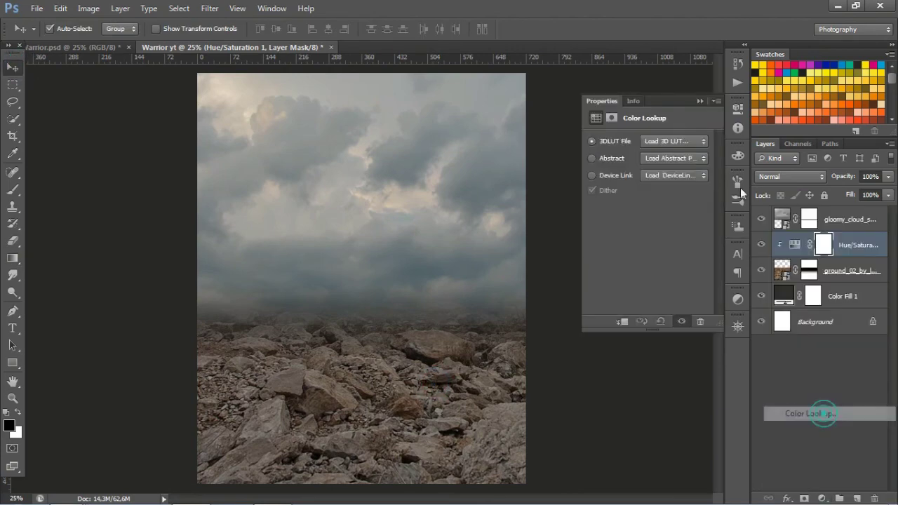
left_click(694, 143)
left_click(694, 280)
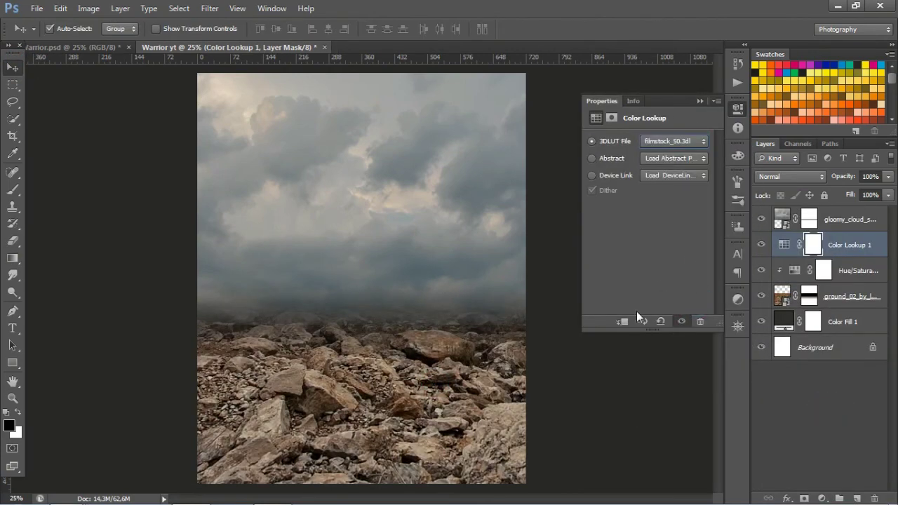
left_click(622, 321)
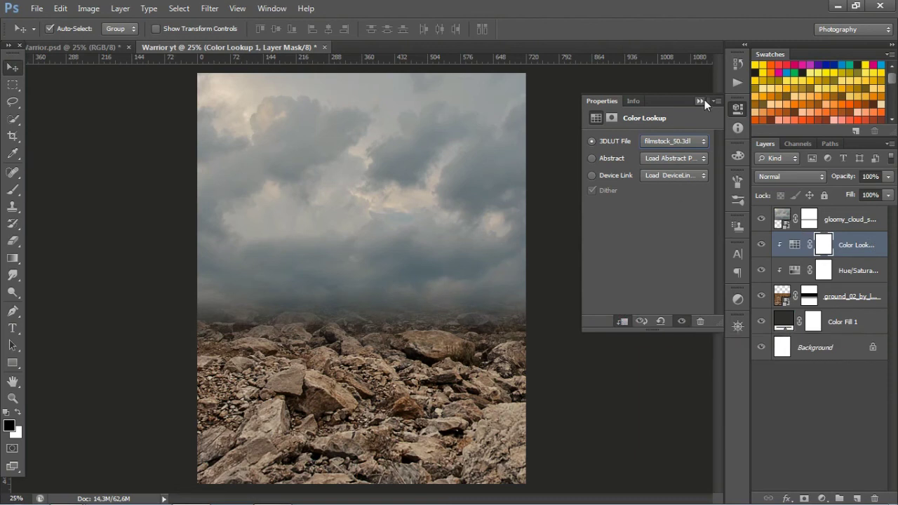
left_click(704, 100)
- Adjust the ground's Hue/Saturation to hue +8 and lightness -32
double_click(794, 270)
mouse_move(649, 188)
left_mouse_down()
mouse_move(673, 188)
mouse_move(652, 204)
left_mouse_up()
left_click_drag(635, 243, 629, 244)
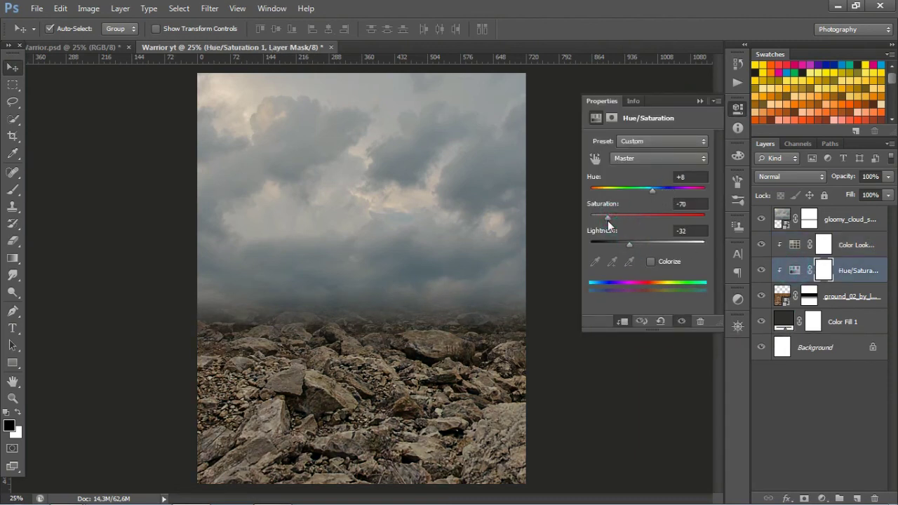
left_click(700, 101)
- Add a Hue/Saturation layer above gloomy_cloud with saturation -43 and lightness -21
left_click(849, 219)
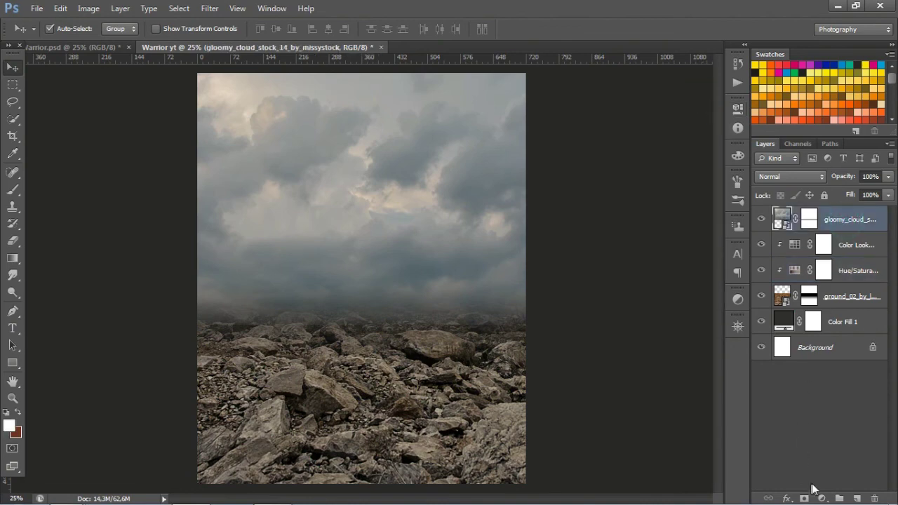
left_click(822, 498)
left_click(834, 338)
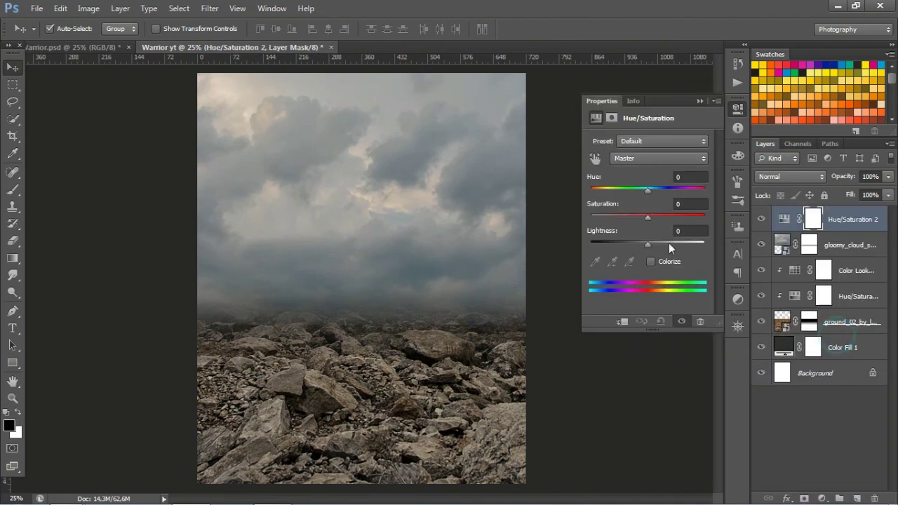
left_click_drag(610, 217, 618, 217)
left_click_drag(648, 243, 635, 246)
left_click(623, 219)
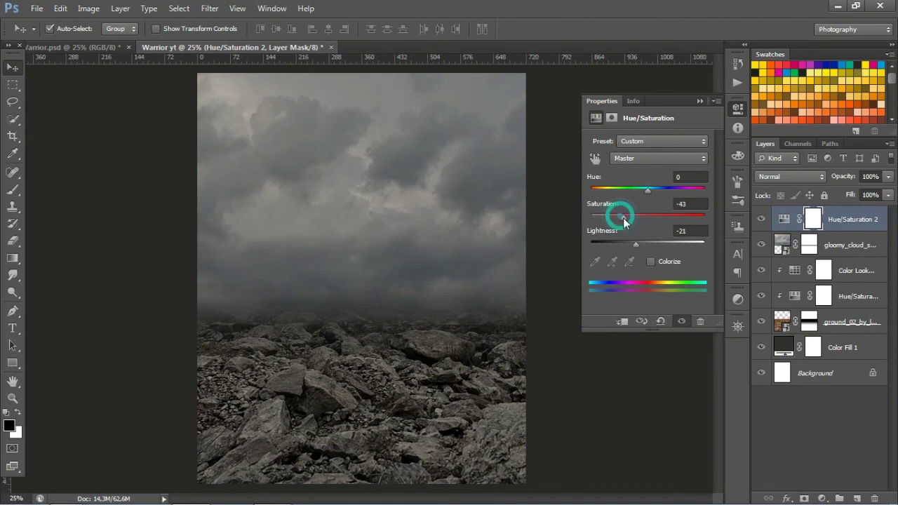
left_click(647, 188)
left_click(700, 101)
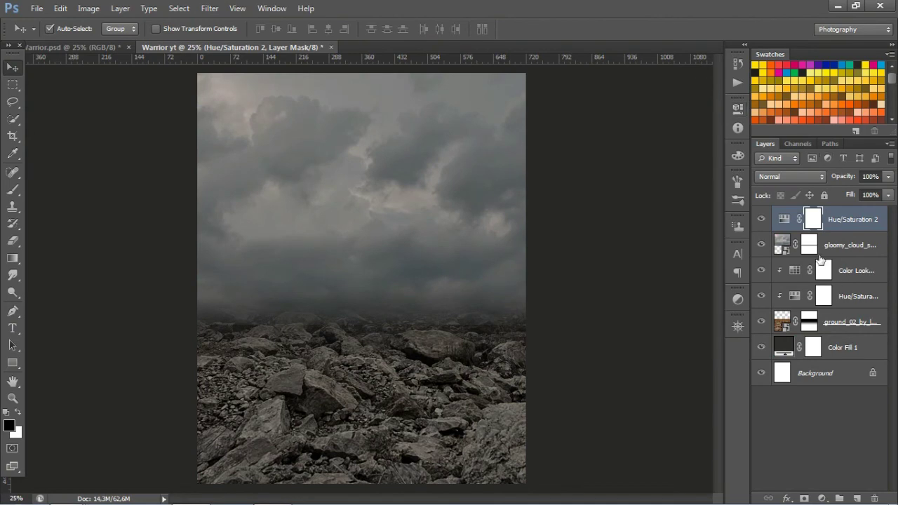
- Clip the Hue/Saturation to the clouds and add a clipped FallColors.look Color Lookup
left_click(852, 231, "alt")
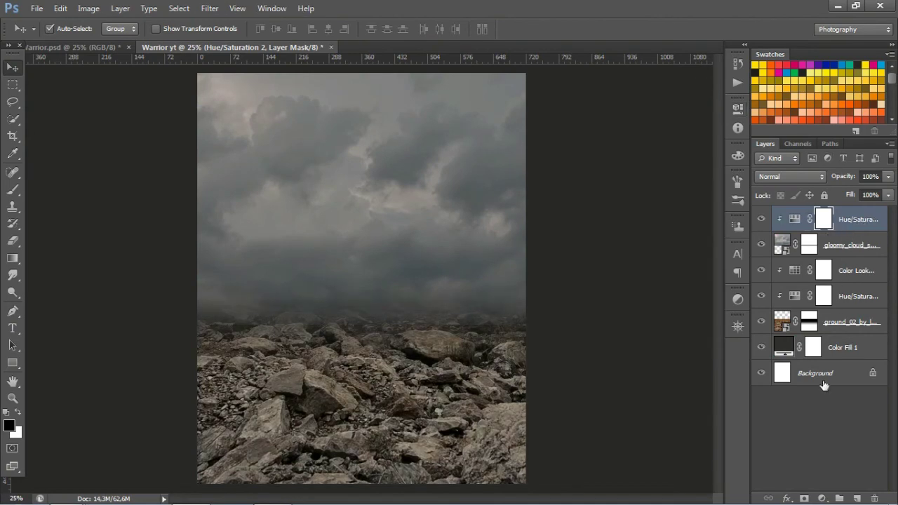
left_click(822, 498)
left_click(810, 405)
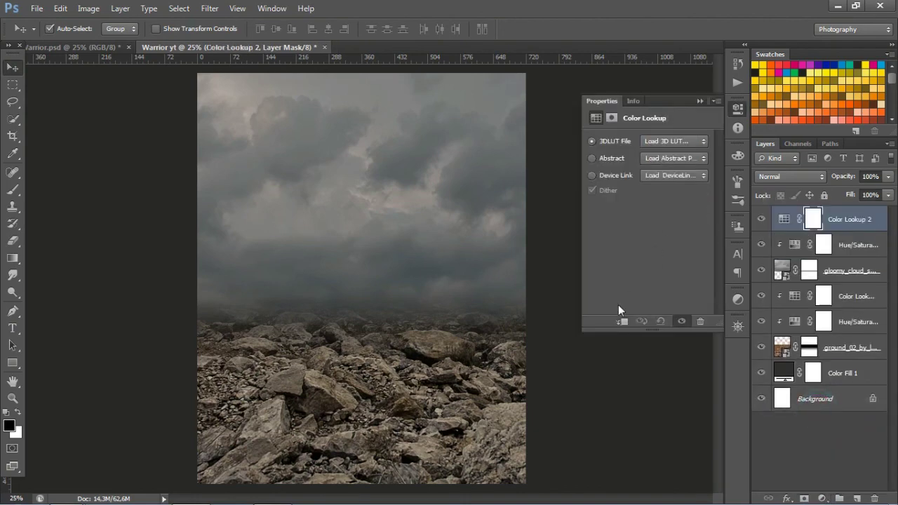
left_click(622, 321)
left_click(688, 142)
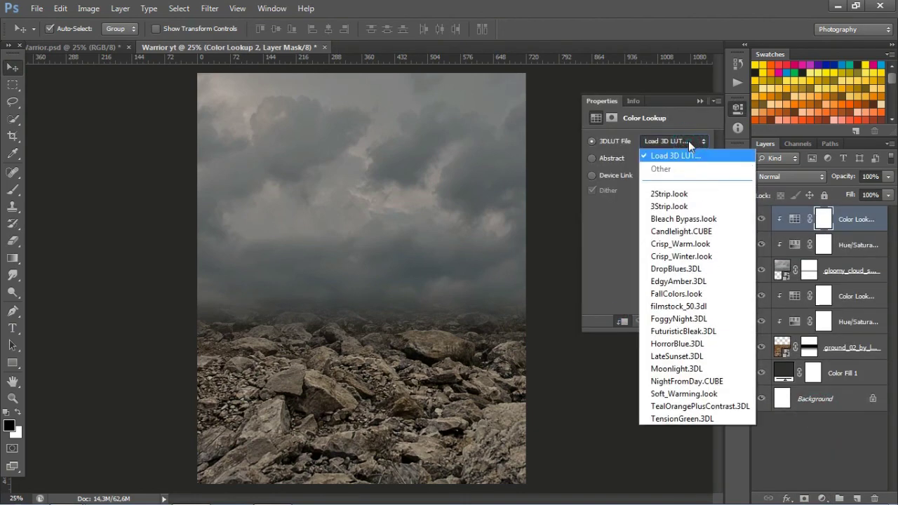
left_click(690, 293)
left_click(699, 101)
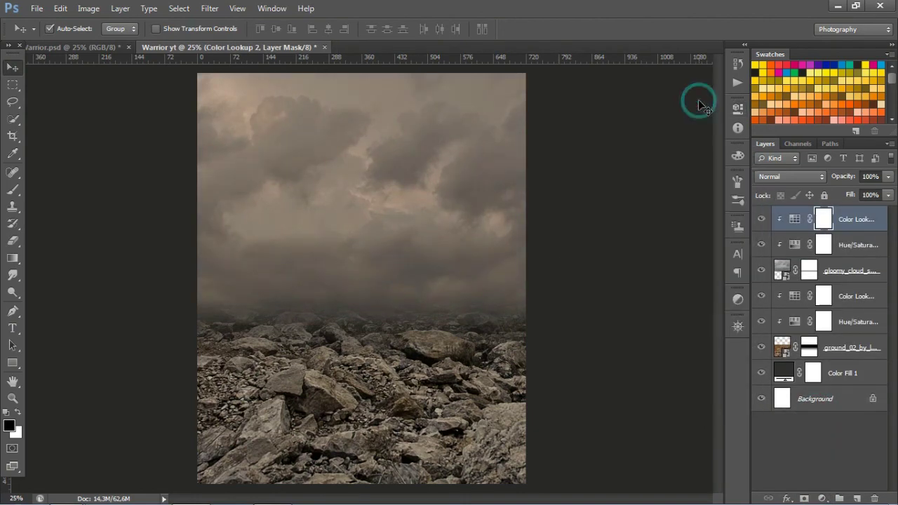
- Group the scene layers into a group named Background and bring up the Warrior YT folder
left_click(832, 397, "shift")
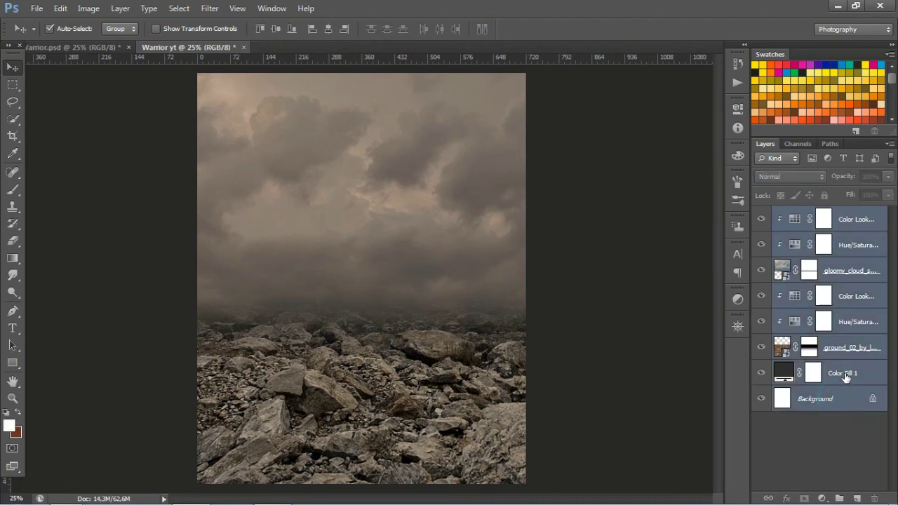
left_click(852, 354, "shift")
key("ctrl+g")
double_click(817, 213)
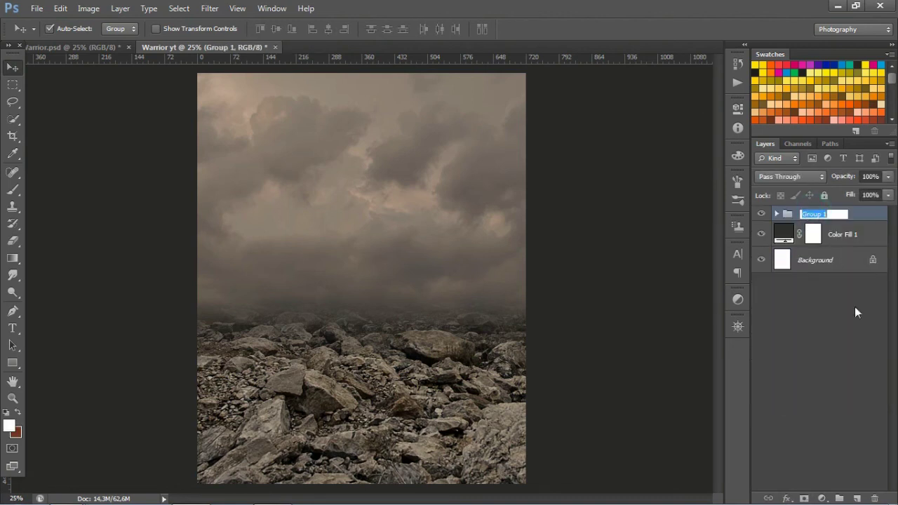
type("Bak")
key("BackSpace")
type("ckground")
left_click(845, 290)
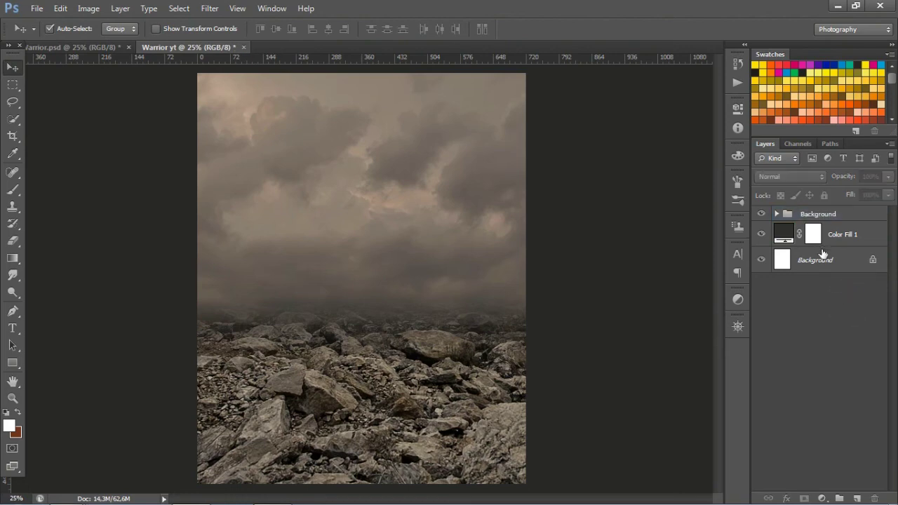
mouse_move(67, 491)
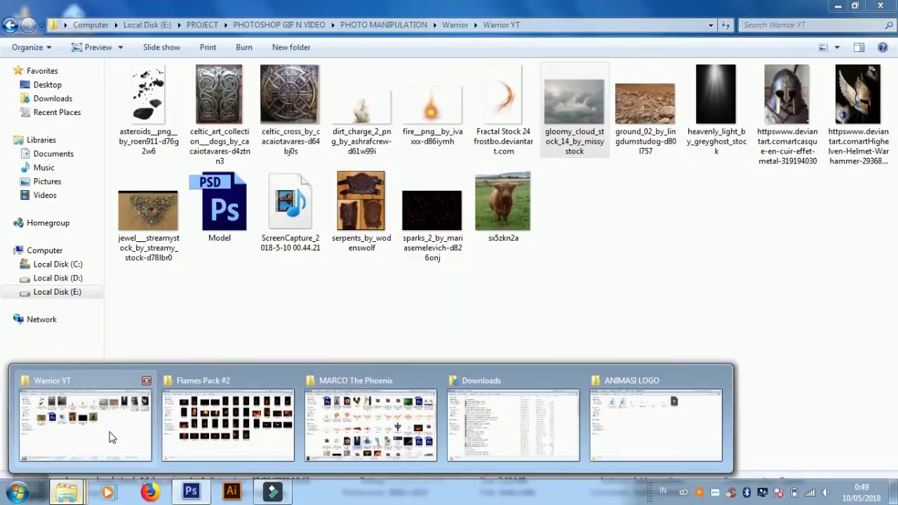
left_click(110, 433)
left_click(220, 217)
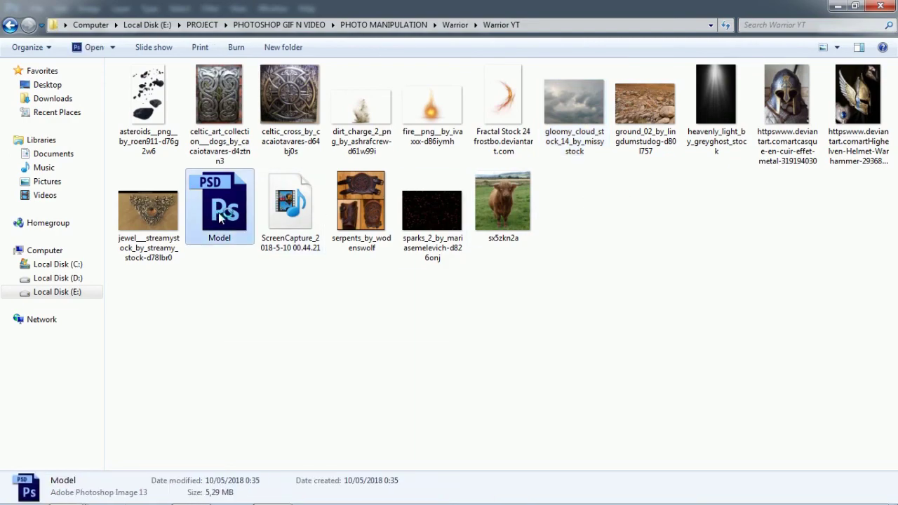
- Copy the warrior from Model.psd into Warrior yt, close Model.psd, and zoom on the axe
double_click(219, 217)
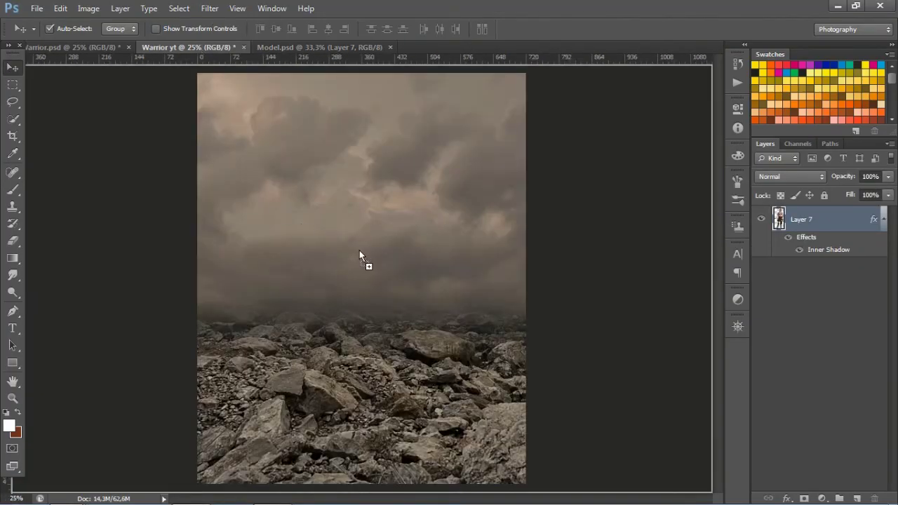
mouse_move(379, 193)
left_mouse_down()
mouse_move(361, 245)
mouse_move(369, 224)
mouse_move(381, 236)
left_mouse_up()
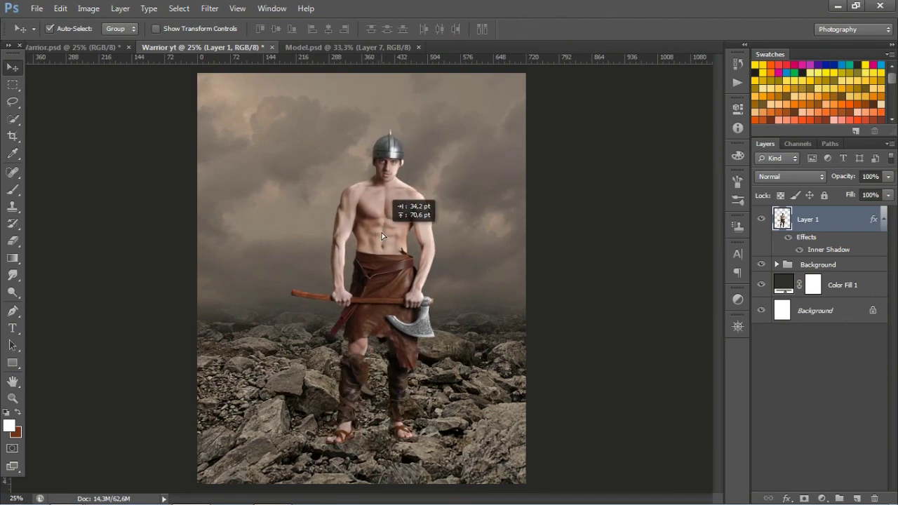
left_click(418, 47)
left_click(409, 302, "ctrl")
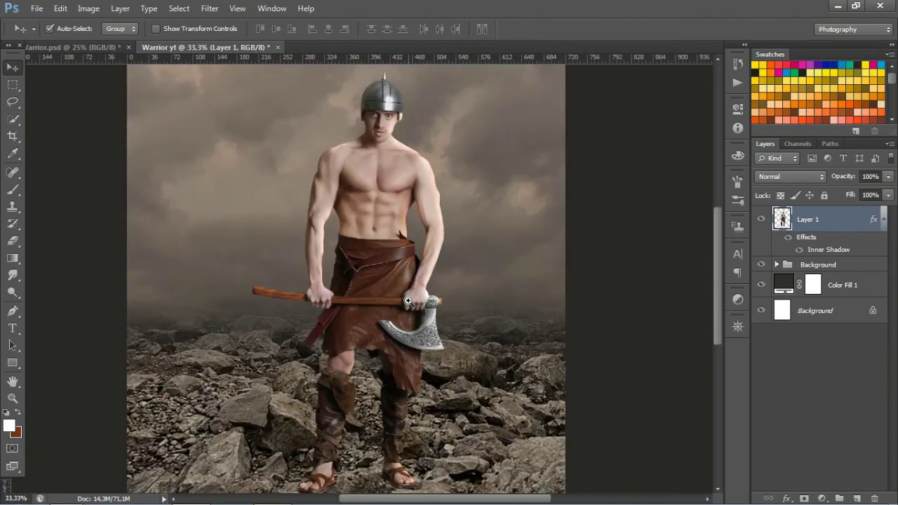
left_click(408, 301, "ctrl")
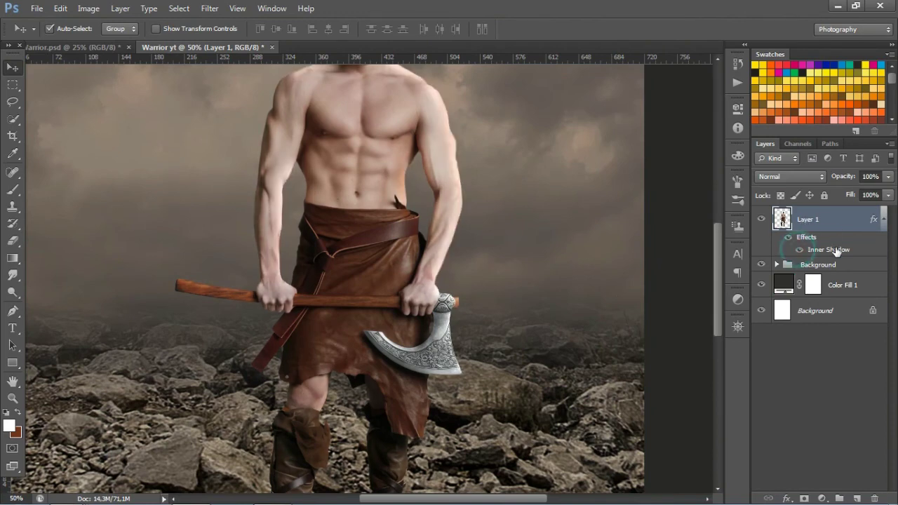
- Keep the warrior's Inner Shadow on Color Dodge at 36% opacity, set size 46, and apply it
double_click(812, 250)
left_click(804, 203)
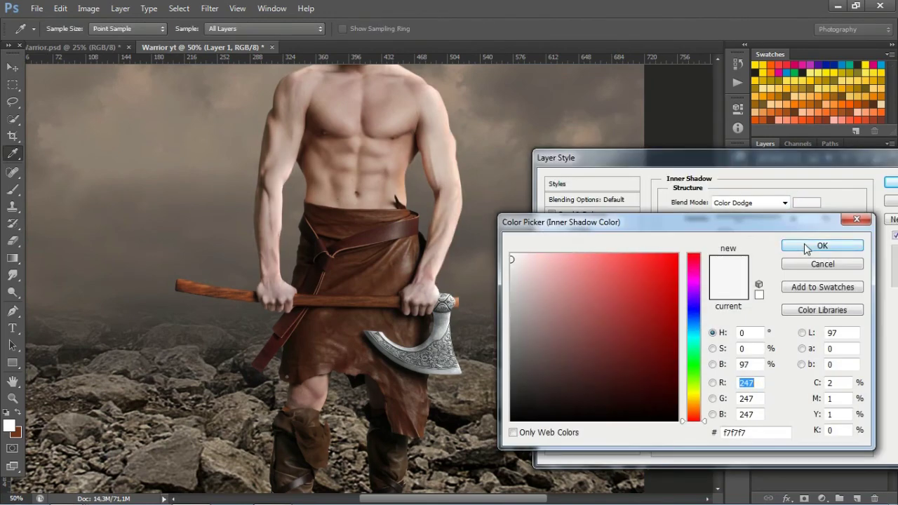
left_click(835, 244)
left_click(787, 203)
left_click(736, 109)
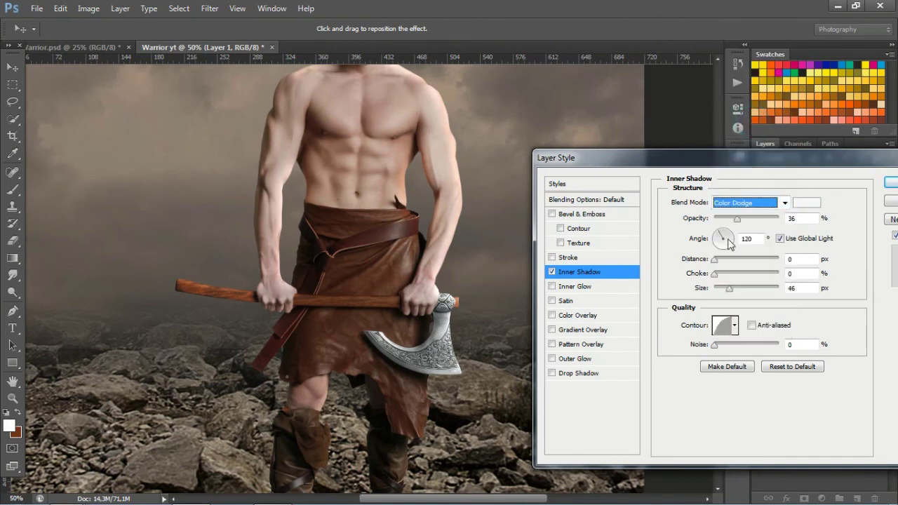
left_click_drag(735, 294, 730, 293)
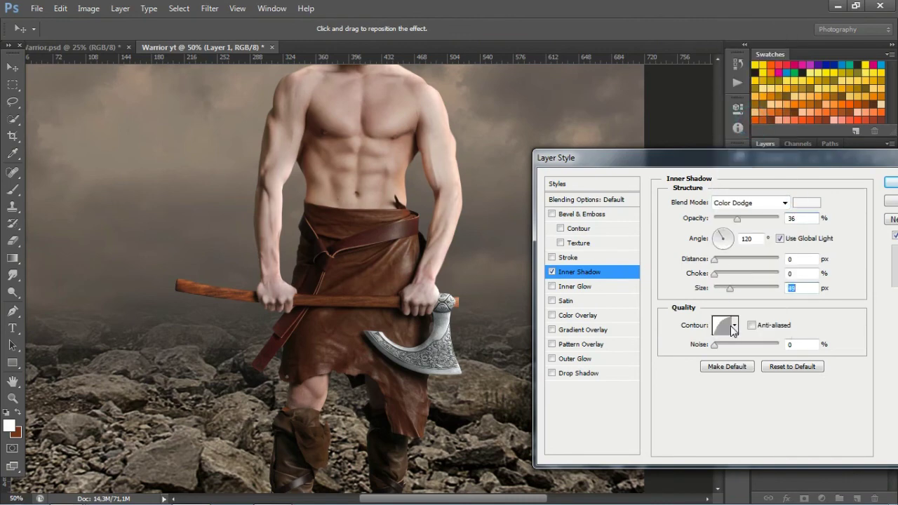
left_click_drag(813, 160, 712, 163)
left_click(807, 195)
left_click_drag(393, 162, 434, 248)
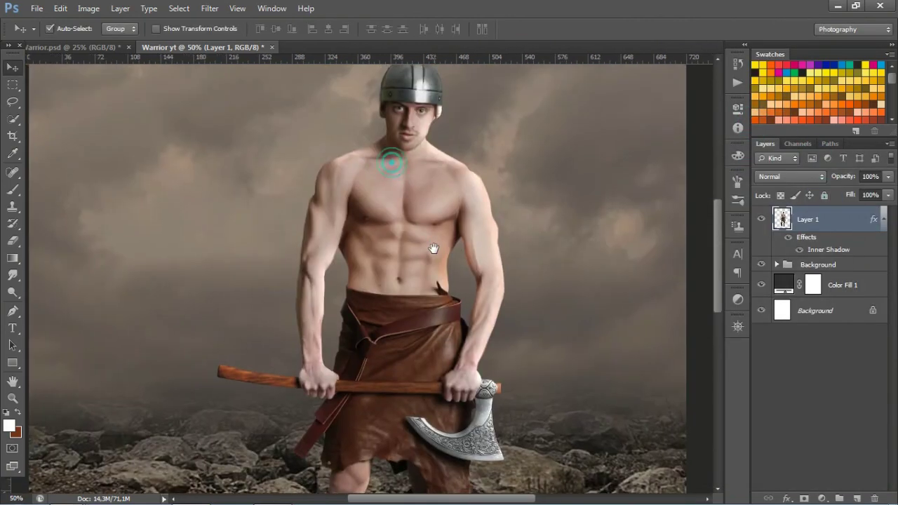
- Add a layer mask to Layer 1 and pen-trace along the waistline and down the arm's edge
left_click(804, 497)
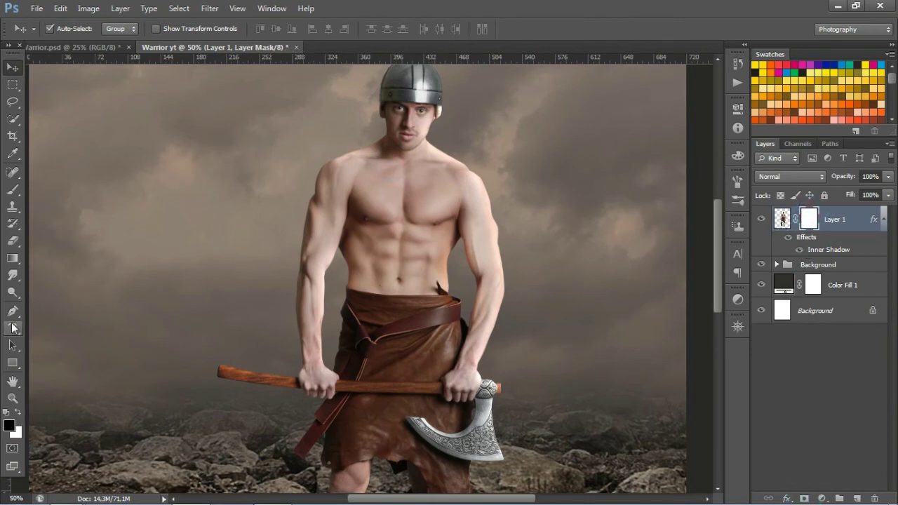
left_click(16, 309)
key("ctrl+plus")
key("ctrl+plus")
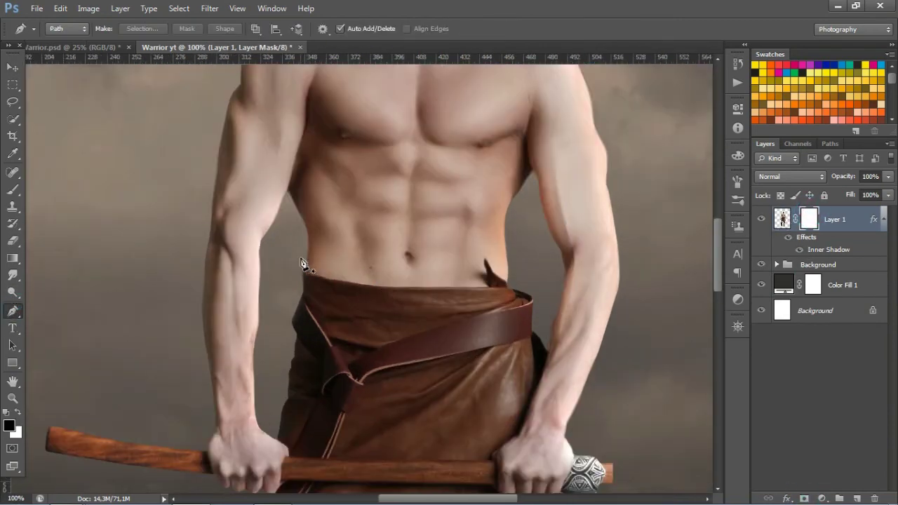
left_click(307, 261)
left_click_drag(369, 269, 417, 279)
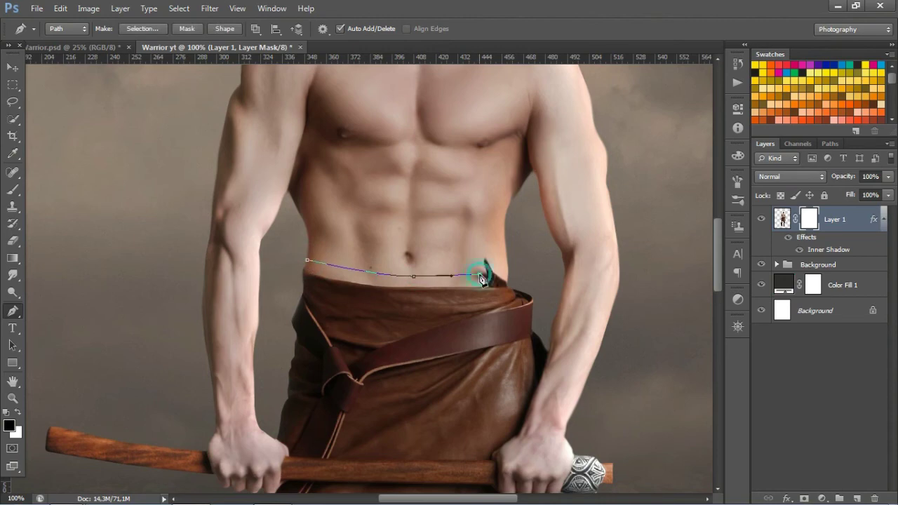
scroll(480, 279, "down", 3)
left_click(516, 176)
left_click(512, 210)
left_click(511, 244)
- Continue the pen outline down the arm and curve it around the right hand
key("ctrl+plus")
left_click(522, 282)
scroll(452, 409, "down", 2)
left_click(427, 366)
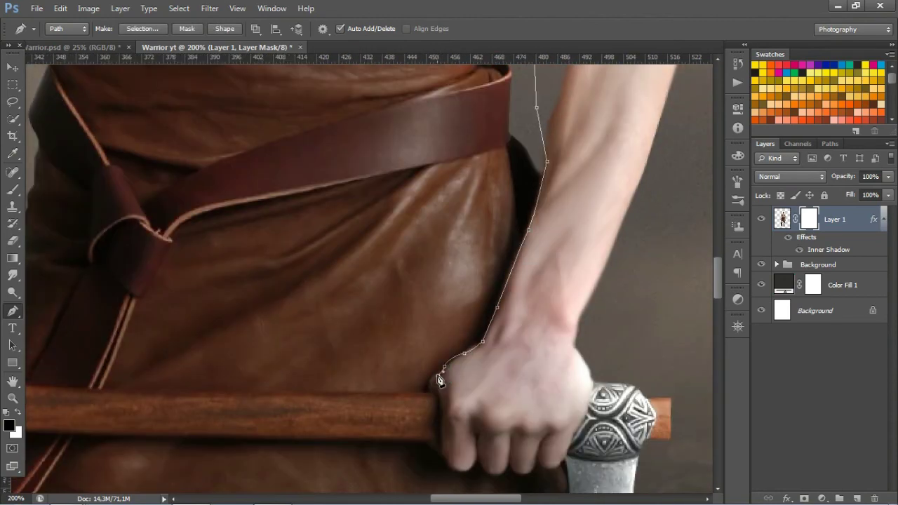
left_click(420, 375)
left_click(410, 386)
left_click(407, 395)
left_click_drag(339, 380, 499, 356)
- Extend the outline along the axe handle's top edge, removing a stray point
key("ctrl+plus")
left_click(611, 311)
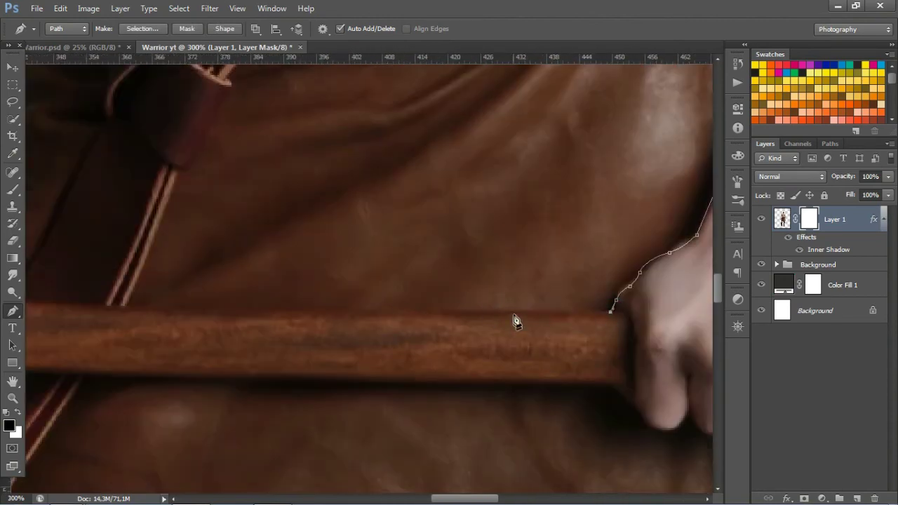
left_click(301, 307)
scroll(301, 307, "left", 5)
left_click_drag(322, 310, 299, 312)
left_click(299, 311)
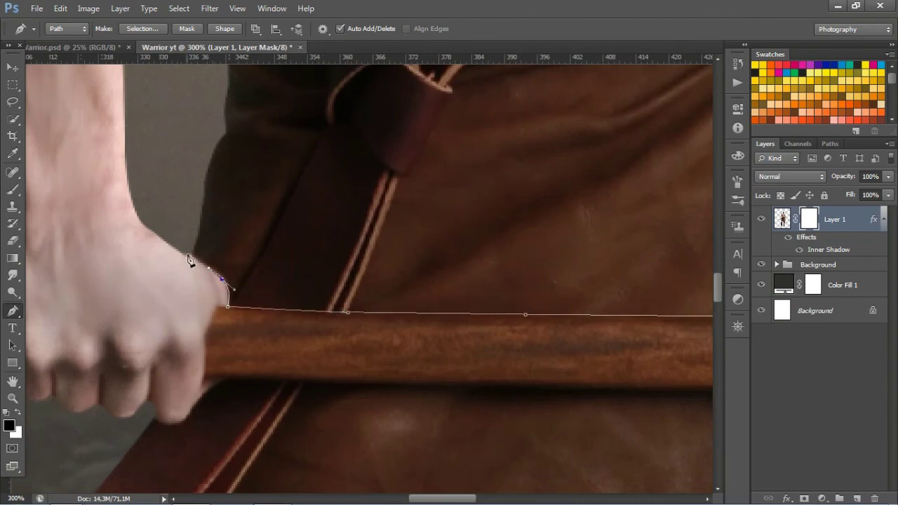
key("ctrl+minus")
scroll(188, 259, "up", 5)
scroll(306, 215, "up", 5)
left_click(497, 298, "alt")
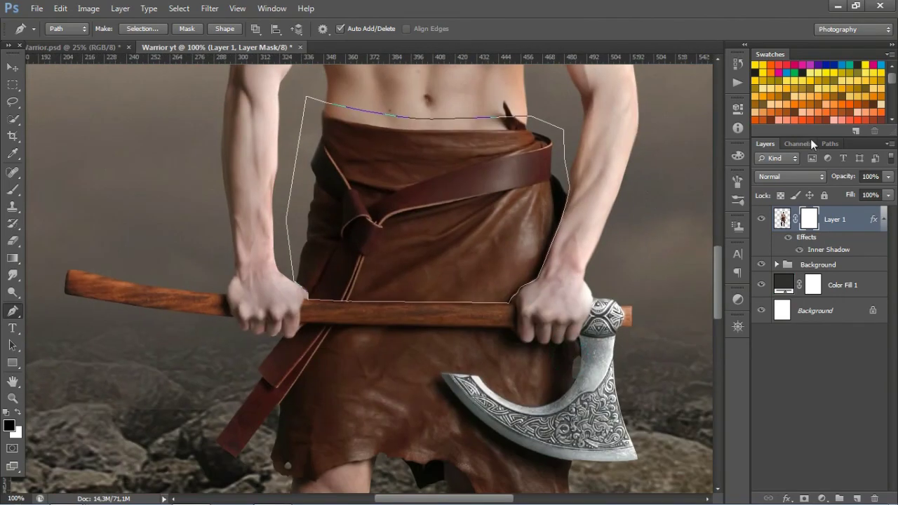
- Load the path as a selection and fill it black in the mask, then deselect
left_click(830, 143)
left_click(767, 163, "ctrl")
left_click(765, 143)
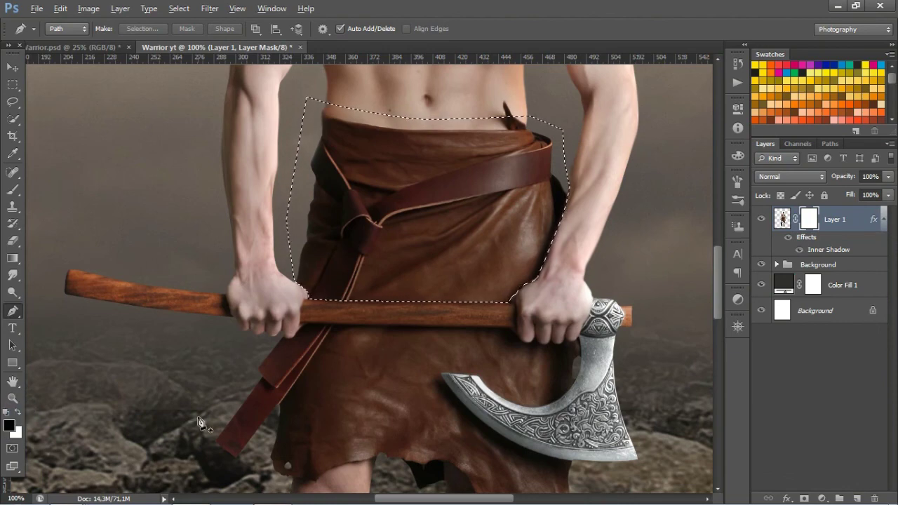
key("alt+BackSpace")
key("ctrl+d")
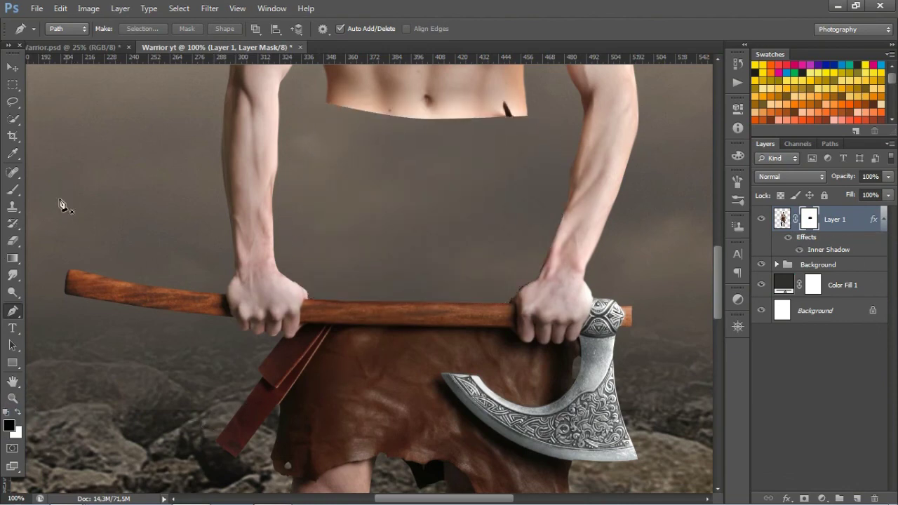
- Start a new pen outline at the knuckle, tracing under the handle and around the fingers
left_click(267, 421, "ctrl")
left_click(284, 267)
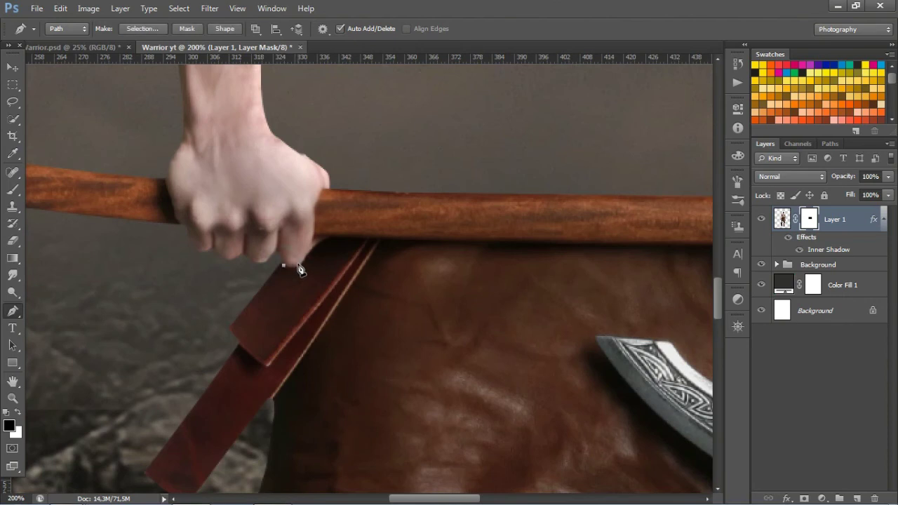
left_click(301, 270, "ctrl")
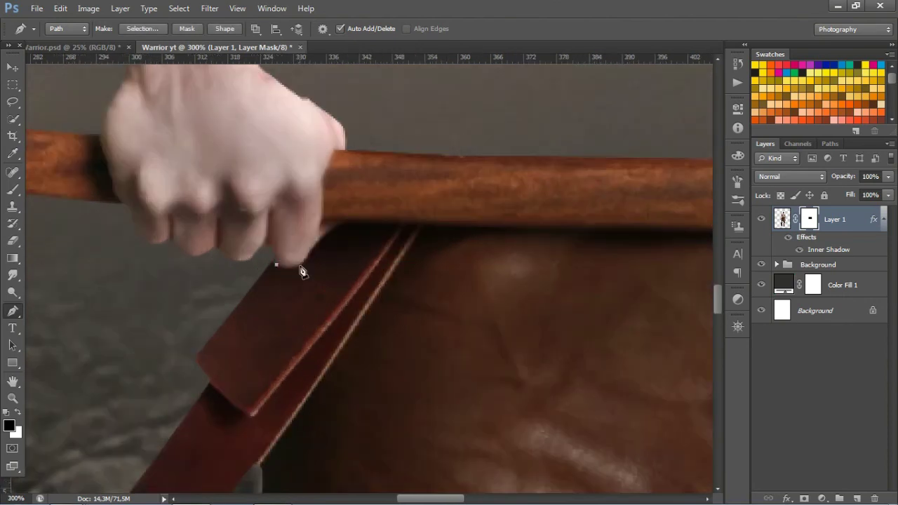
left_click(500, 234)
left_click_drag(499, 233, 176, 268)
left_click(399, 284)
left_click(478, 312)
left_click(492, 324)
mouse_move(507, 337)
left_mouse_down()
mouse_move(529, 323)
mouse_move(476, 306)
left_mouse_up()
- Continue the outline along the knuckles and the axe blade's lower edge to its tip
left_click(593, 329)
left_click(607, 314)
scroll(619, 345, "down", 3)
left_click(570, 439)
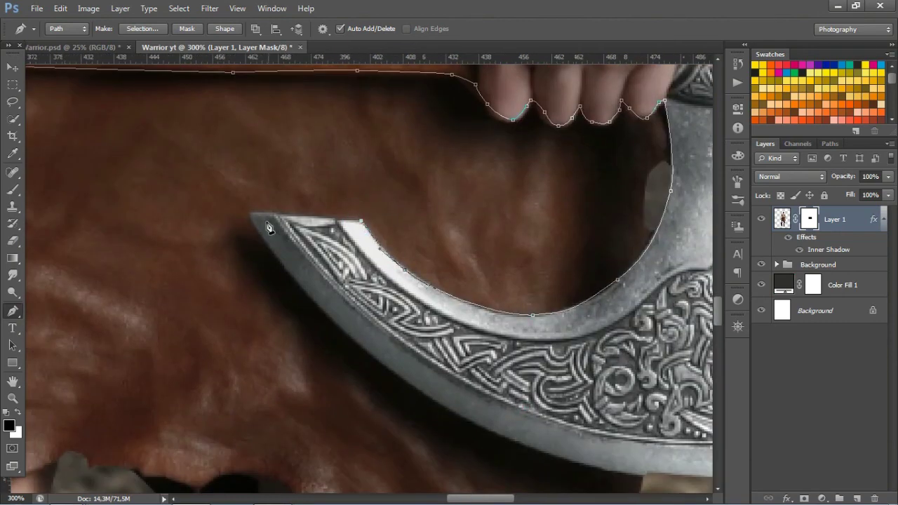
left_click(453, 412)
scroll(453, 411, "down", 5)
scroll(453, 411, "right", 5)
left_click_drag(385, 330, 471, 331)
left_click(591, 328)
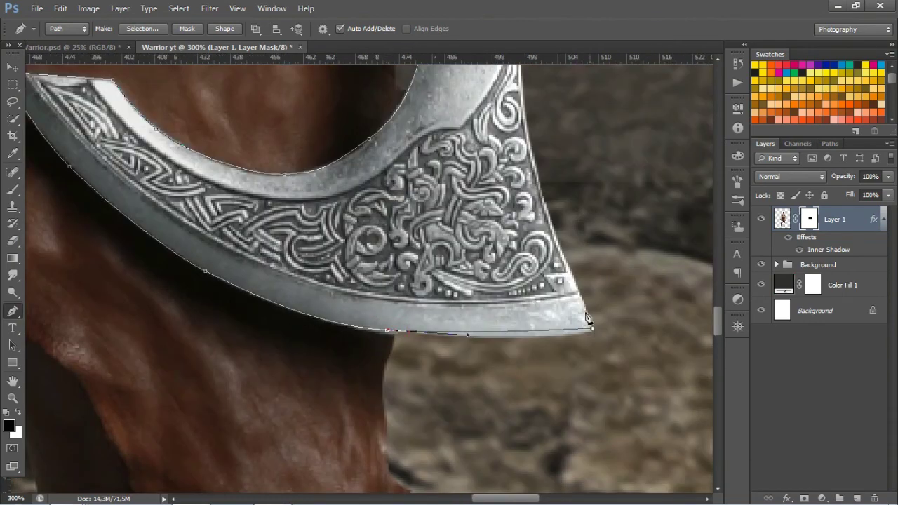
scroll(594, 329, "down", 2)
scroll(593, 329, "down", 2)
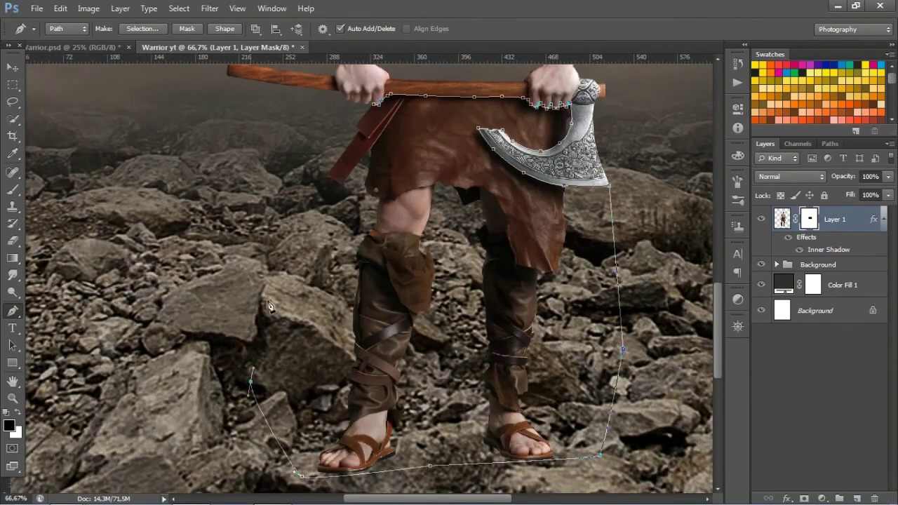
scroll(376, 118, "up", 2)
scroll(376, 118, "up", 3)
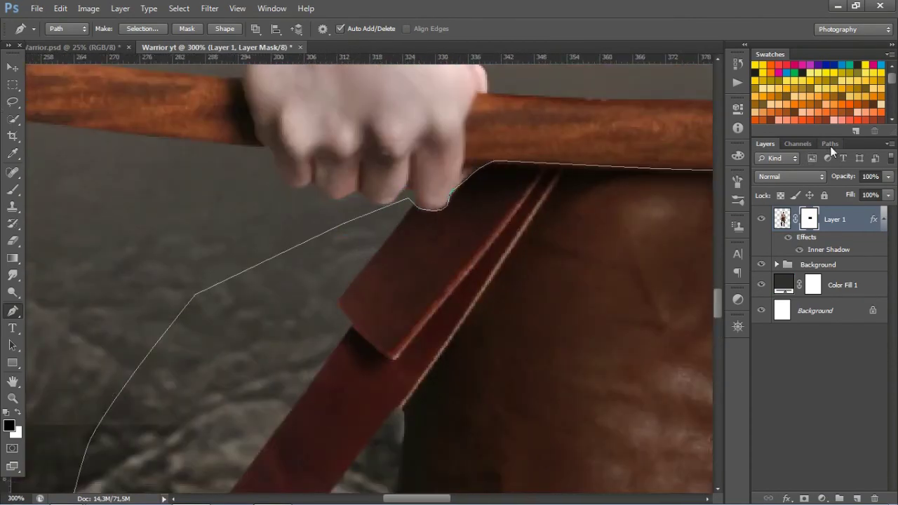
- Load the path as a selection and fill Layer 1's mask black, then deselect
left_click(829, 143)
left_click(768, 160, "ctrl")
left_click(765, 143)
left_click(809, 219)
key("alt+BackSpace")
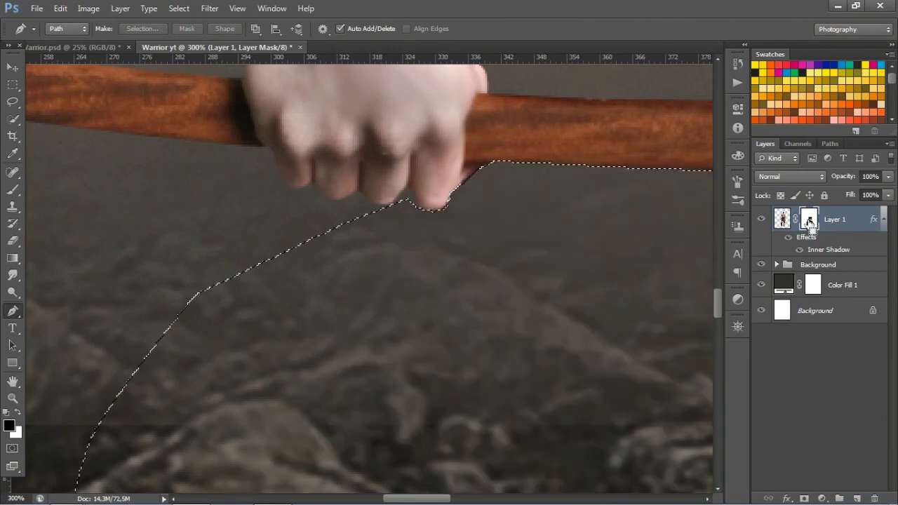
key("ctrl+d")
scroll(491, 169, "down", 4)
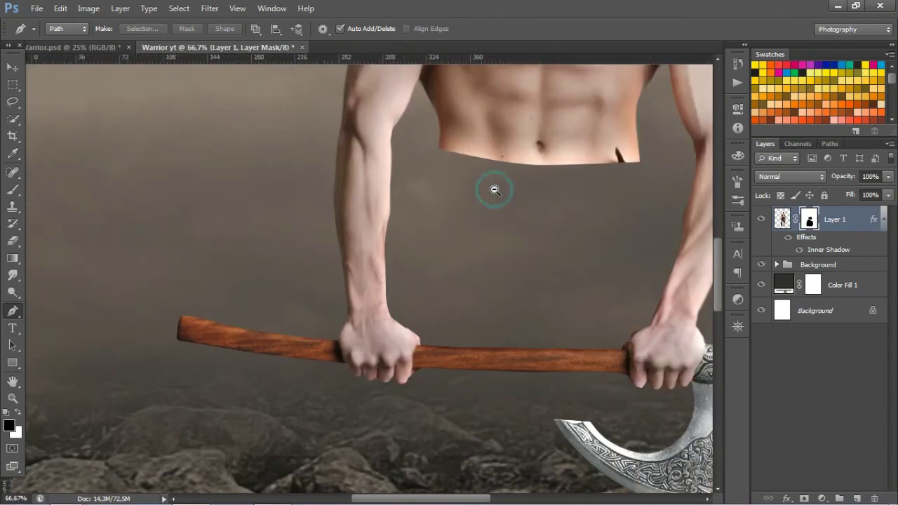
scroll(494, 190, "down", 1)
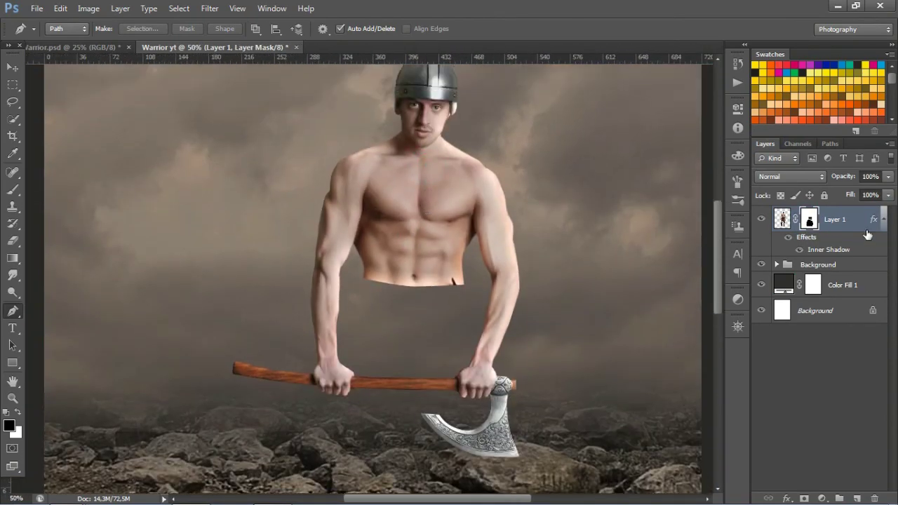
- Add a clipped Hue/Saturation layer with Hue -2, Saturation -24 and Lightness -6
left_click(825, 498)
left_click(800, 337)
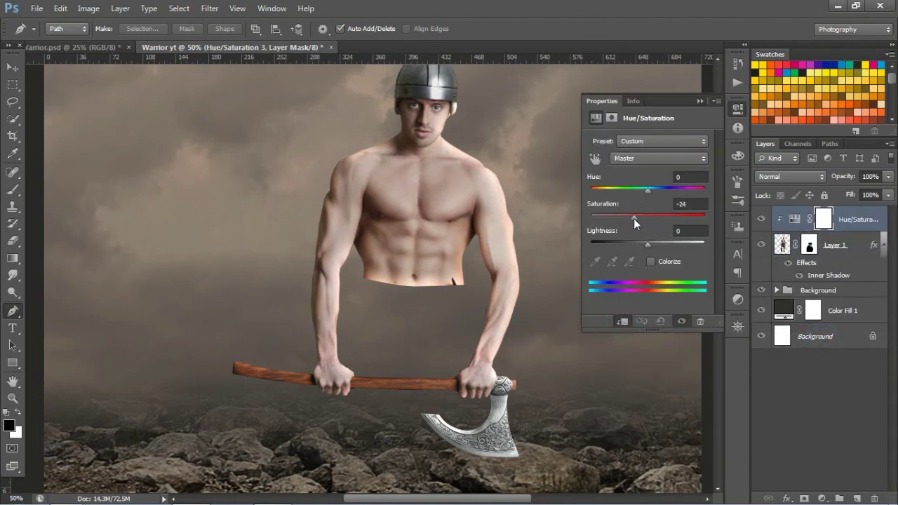
left_click_drag(647, 243, 645, 243)
left_click_drag(648, 189, 646, 194)
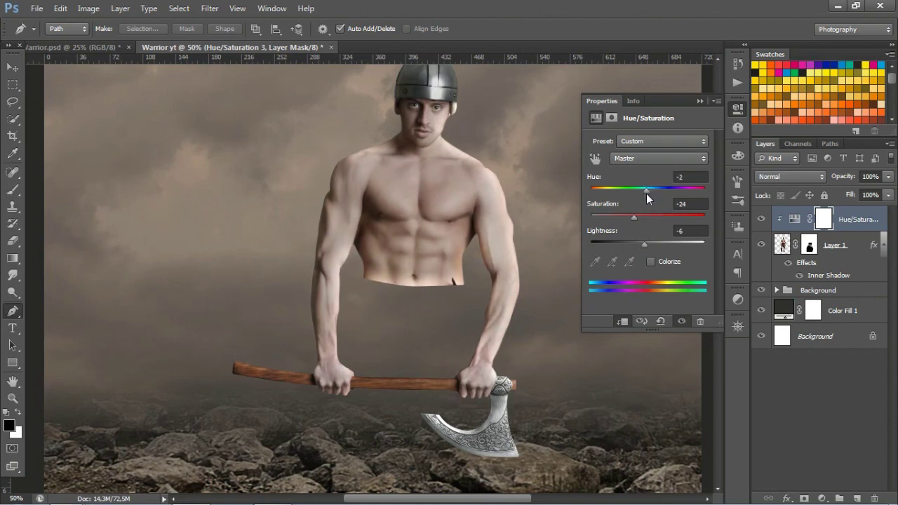
key("ctrl+plus")
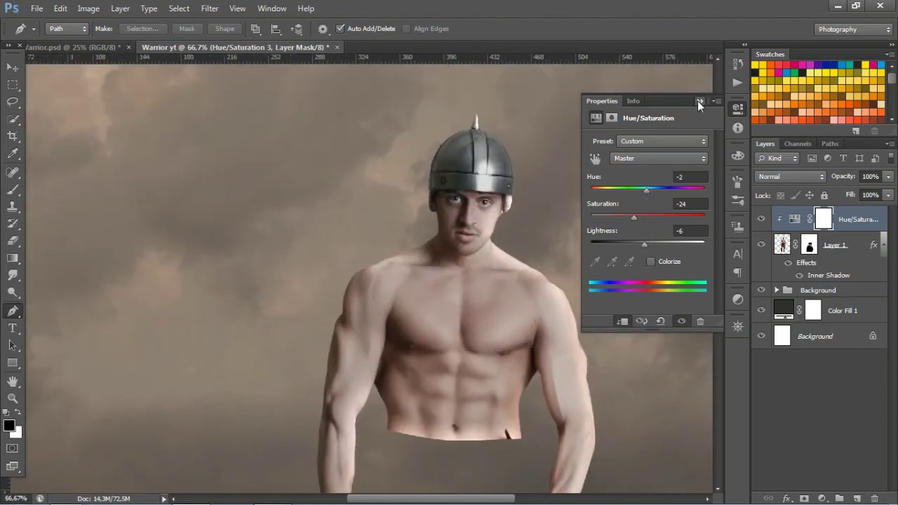
left_click(700, 101)
- Add a Color Lookup layer, trying EdgyAmber, FoggyNight, FuturisticBleak and LateSunset, settling on FallColors
left_click(822, 498)
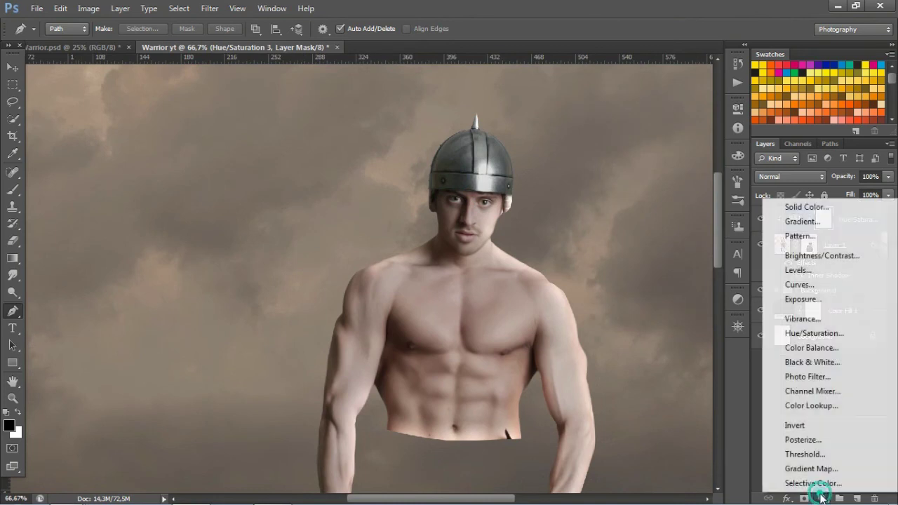
left_click(825, 407)
left_click(674, 141)
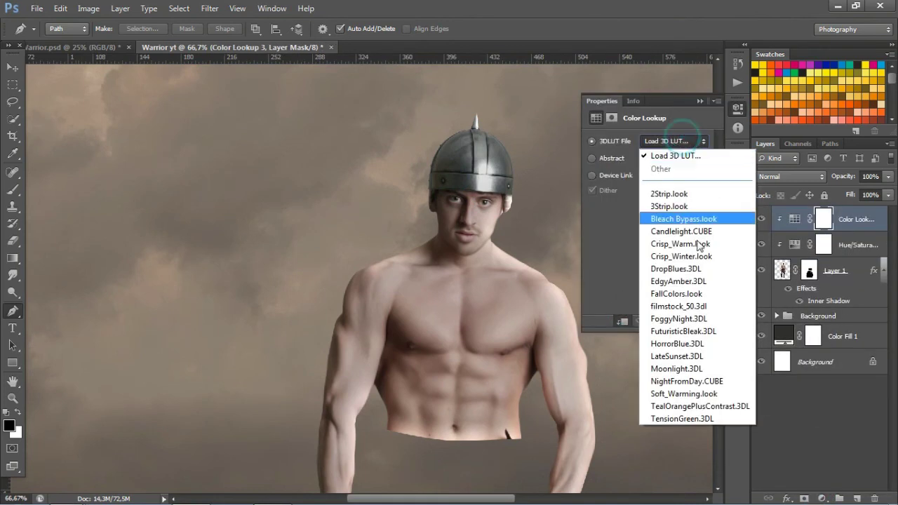
left_click(706, 296)
left_click(685, 141)
left_click(686, 281)
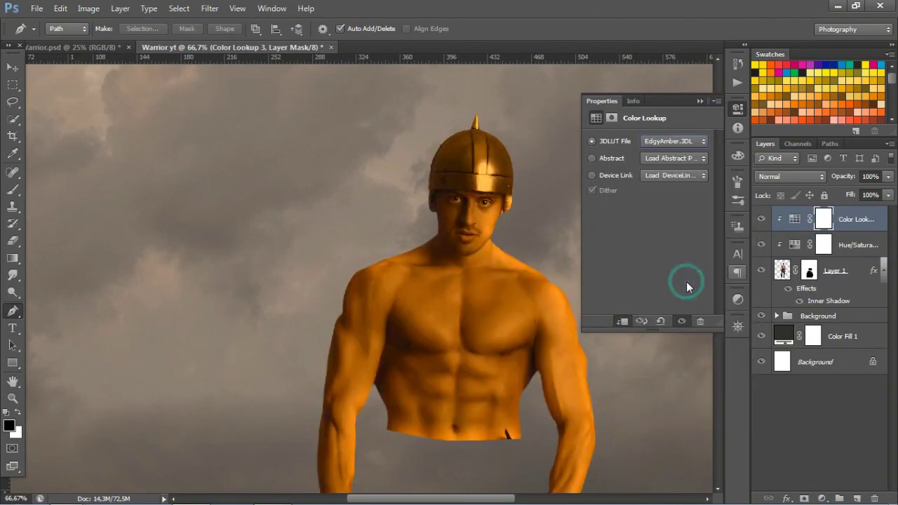
left_click(684, 140)
left_click(698, 318)
left_click(694, 141)
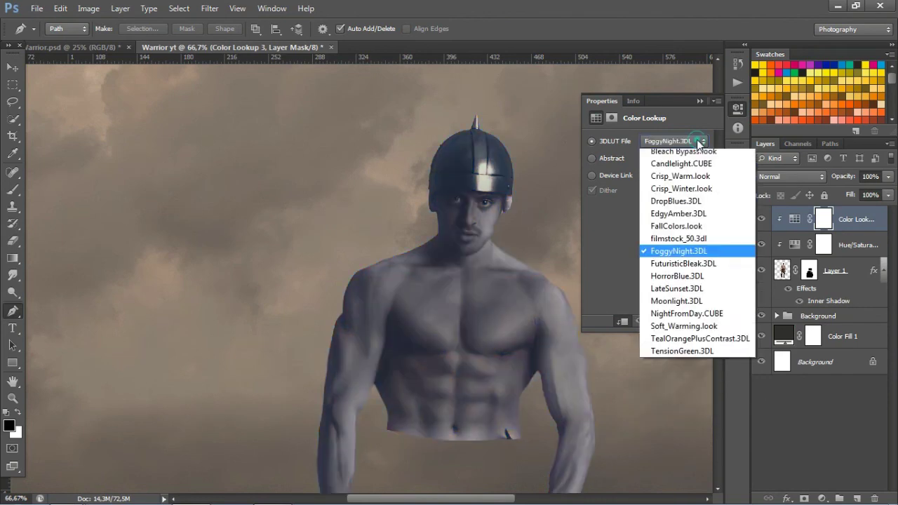
left_click(698, 330)
left_click(694, 141)
left_click(687, 355)
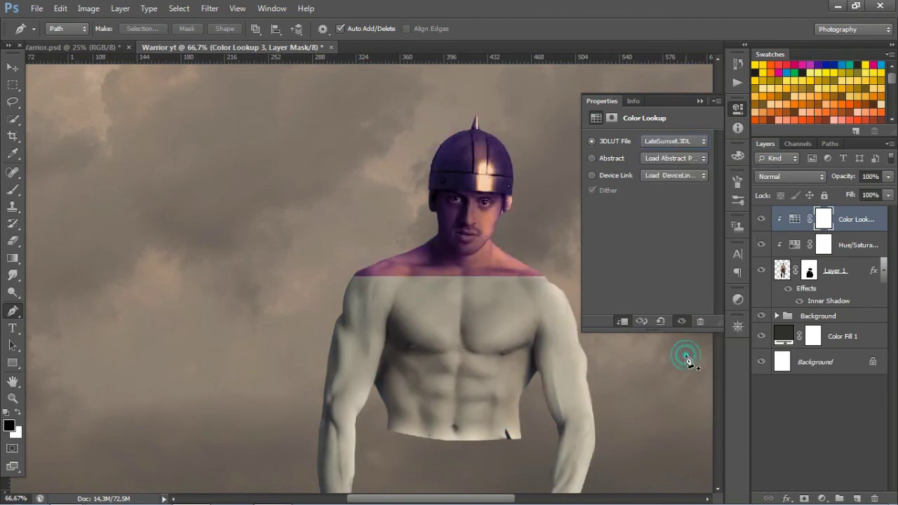
left_click(694, 141)
left_click(684, 293)
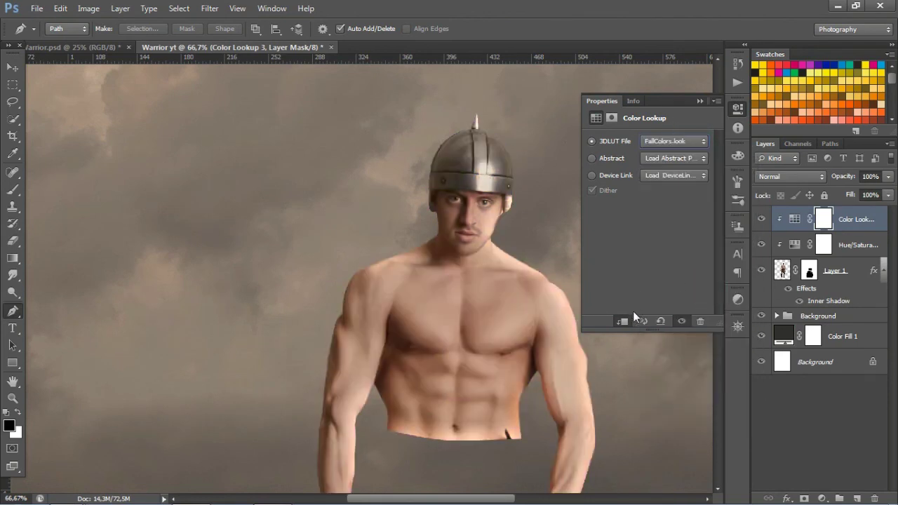
left_click(700, 101)
- Toggle the Color Lookup grade to compare, then review the Hue/Saturation settings
left_click(761, 220)
left_click(761, 220)
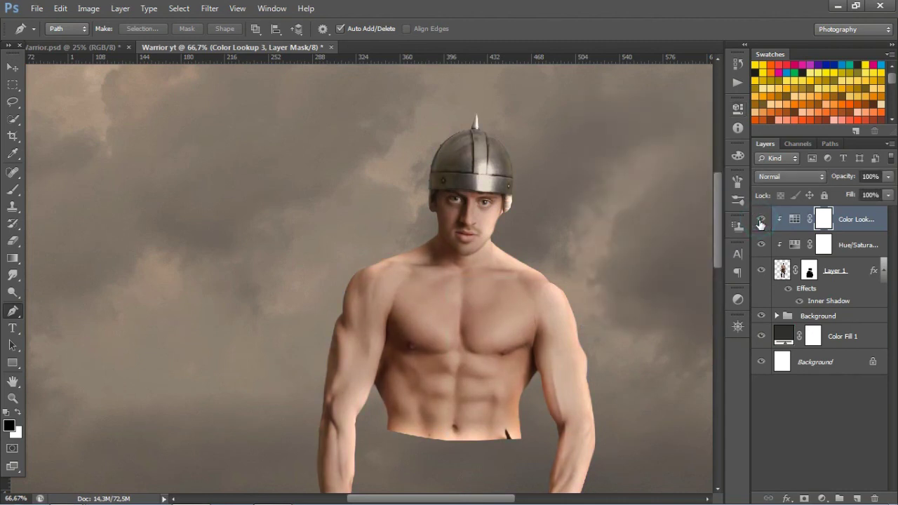
left_click(761, 220)
left_click(761, 220)
double_click(794, 245)
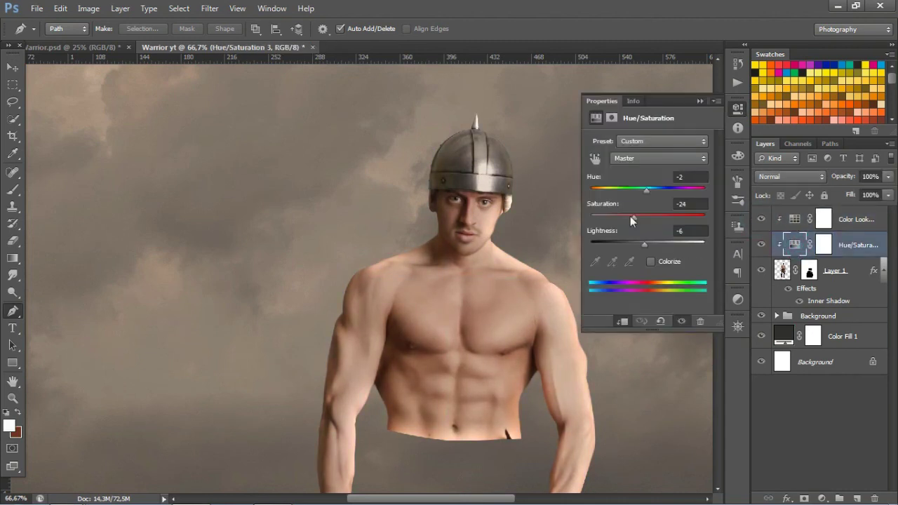
left_click(699, 101)
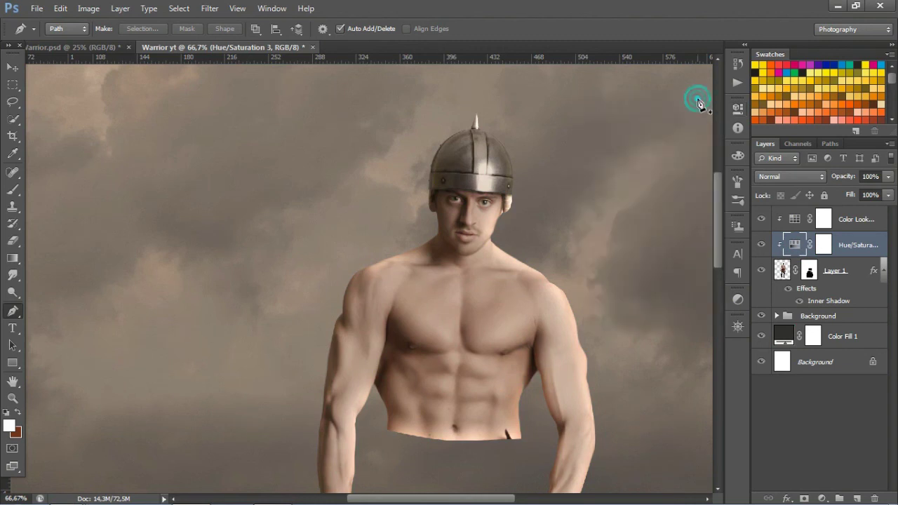
- Create a new Layer 2 in Overlay mode, clipped above the warrior's adjustments
left_click(863, 220)
left_click(856, 496, "alt")
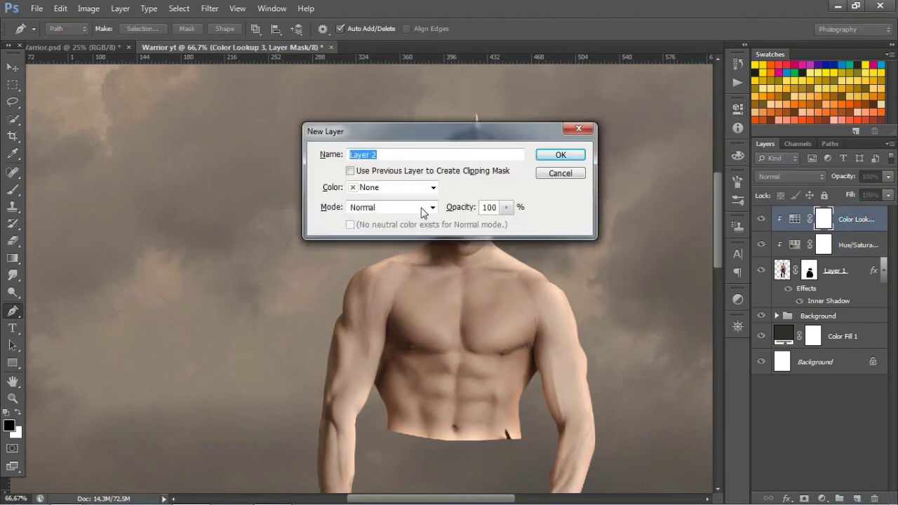
left_click(425, 207)
left_click(362, 164)
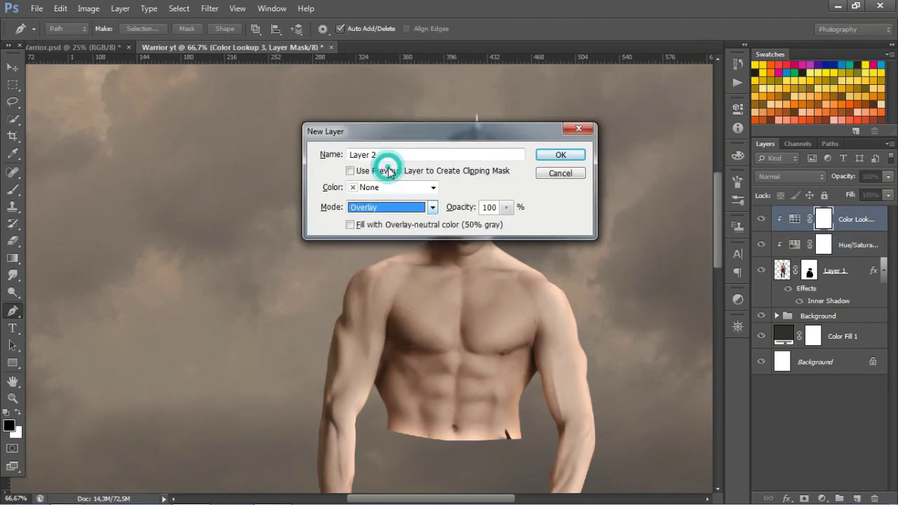
left_click(361, 171)
left_click(561, 156)
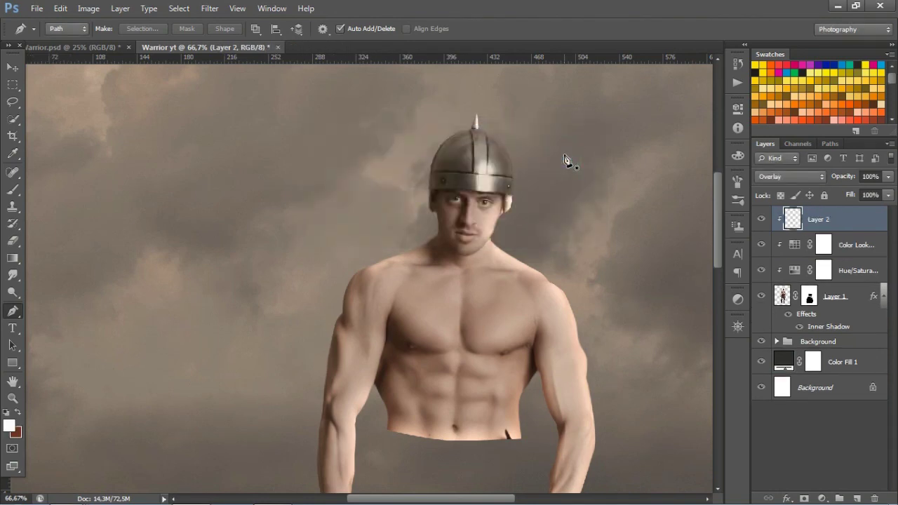
- Fill Layer 2 with 50% Gray using Edit > Fill
left_click(61, 8)
left_click(111, 194)
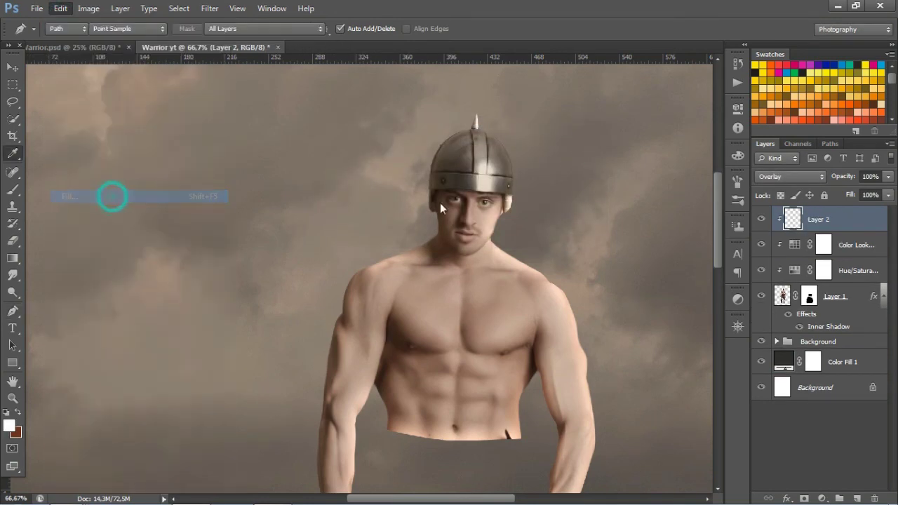
left_click(430, 146)
left_click(421, 202)
left_click(524, 134)
key("p")
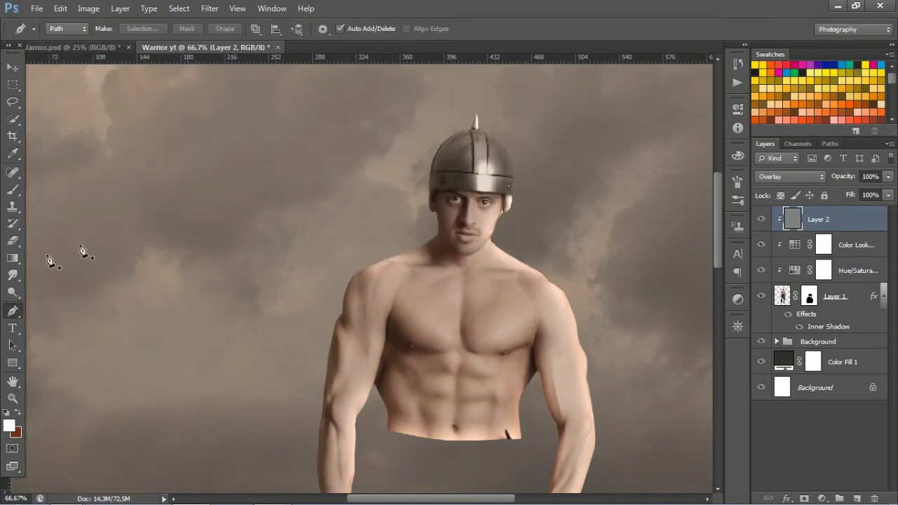
left_click(15, 281)
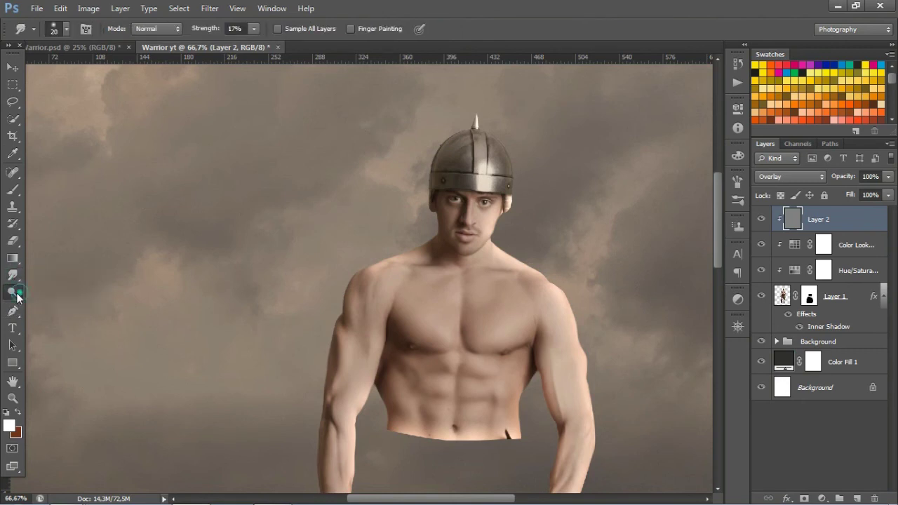
- With the Dodge Tool at 16% midtones, lighten the upper arm, shoulder and chest highlights
left_click(13, 293)
left_click(66, 292)
left_click_drag(461, 209, 503, 203)
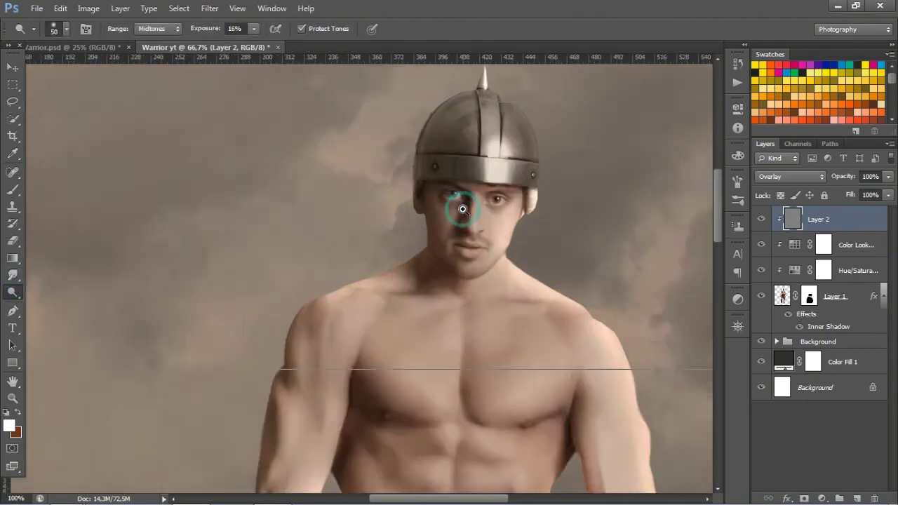
scroll(541, 242, "down", 5)
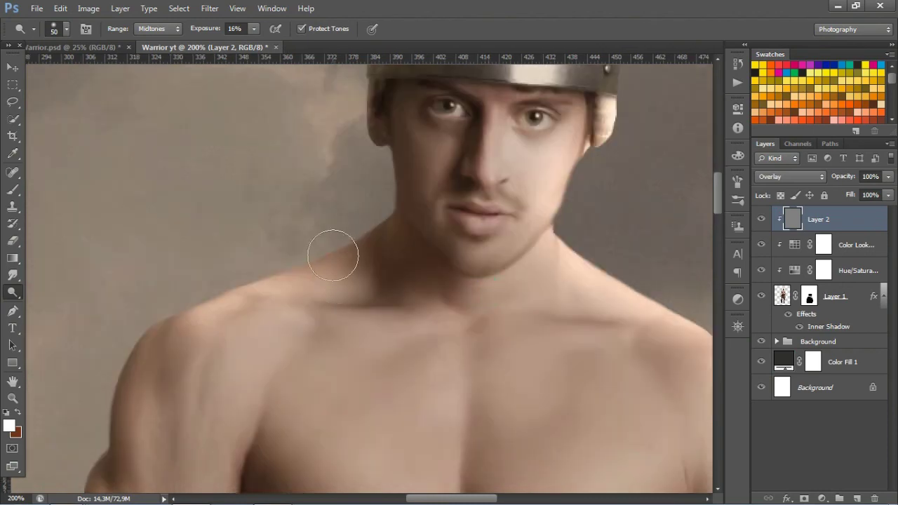
left_click_drag(178, 332, 241, 209)
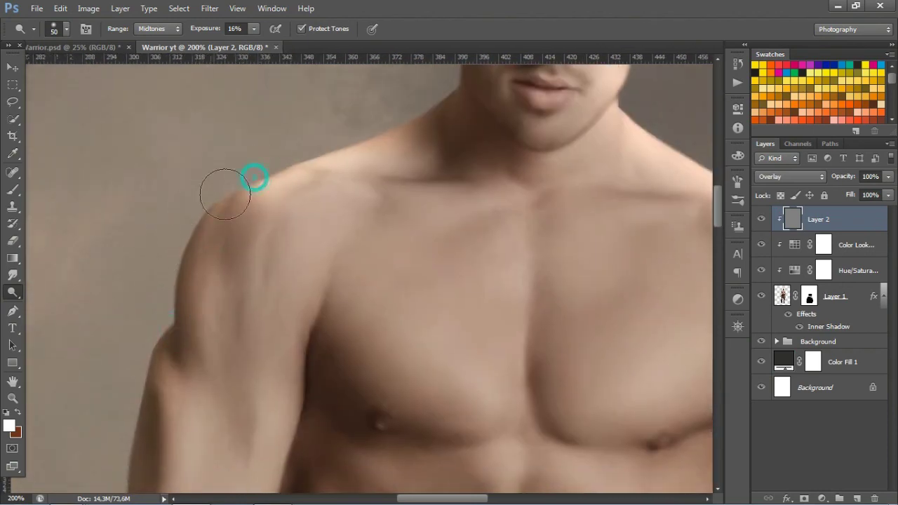
left_click_drag(184, 335, 180, 216)
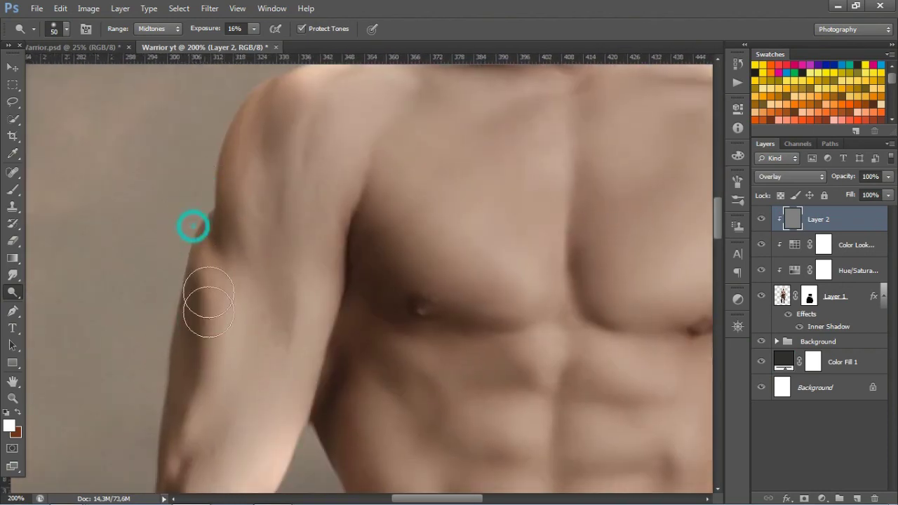
mouse_move(215, 401)
left_mouse_down()
mouse_move(202, 307)
mouse_move(184, 371)
left_mouse_up()
mouse_move(329, 183)
left_mouse_down()
mouse_move(370, 216)
mouse_move(430, 292)
mouse_move(332, 116)
left_mouse_up()
- Dodge the fist gripping the axe handle to brighten it
left_click_drag(496, 341, 517, 216)
left_click_drag(489, 403, 577, 144)
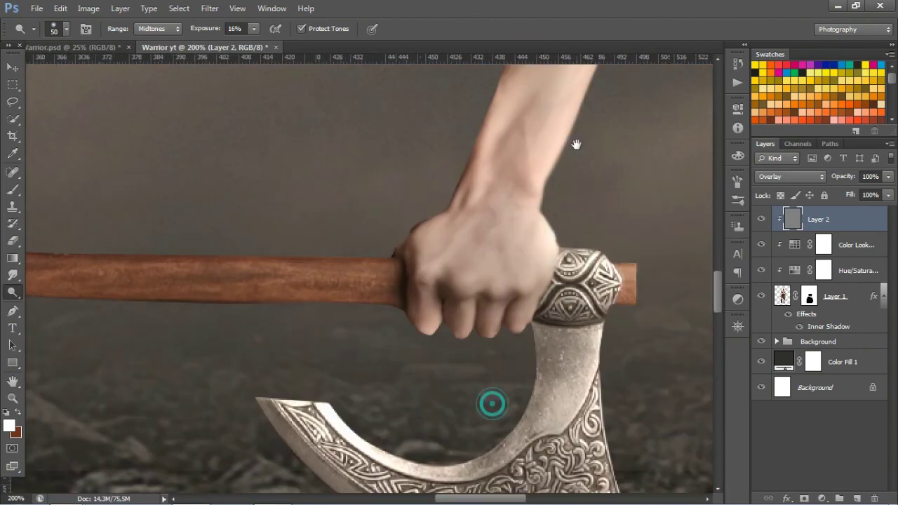
mouse_move(414, 484)
left_mouse_down()
mouse_move(403, 397)
mouse_move(435, 274)
left_mouse_up()
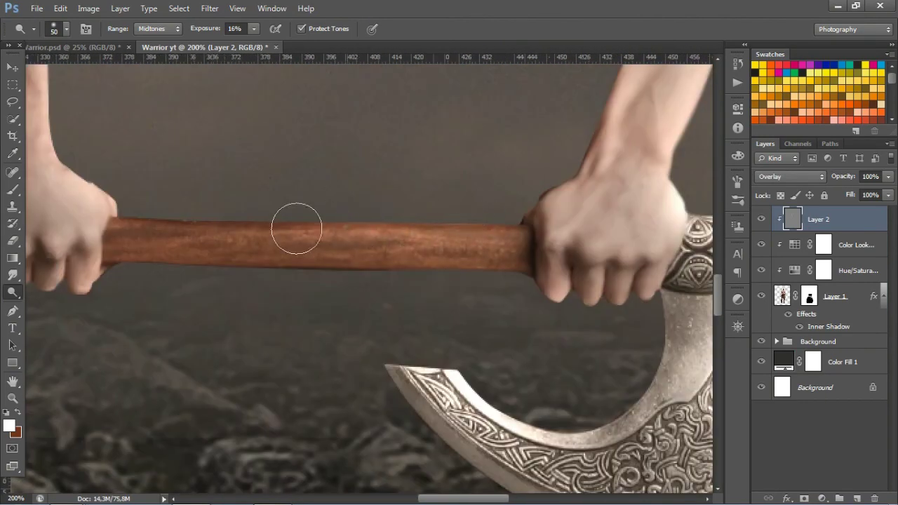
mouse_move(295, 227)
left_mouse_down()
mouse_move(206, 176)
mouse_move(360, 294)
mouse_move(487, 374)
left_mouse_up()
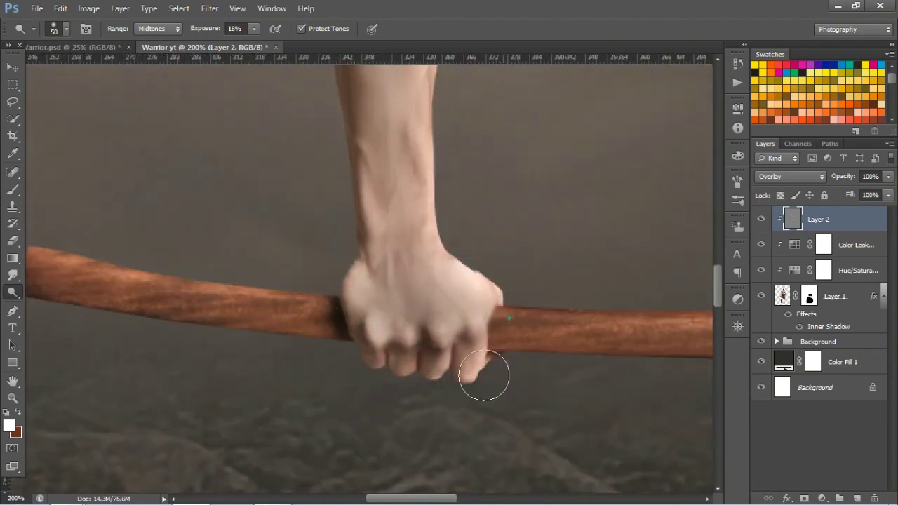
right_click(11, 293)
left_click(67, 302)
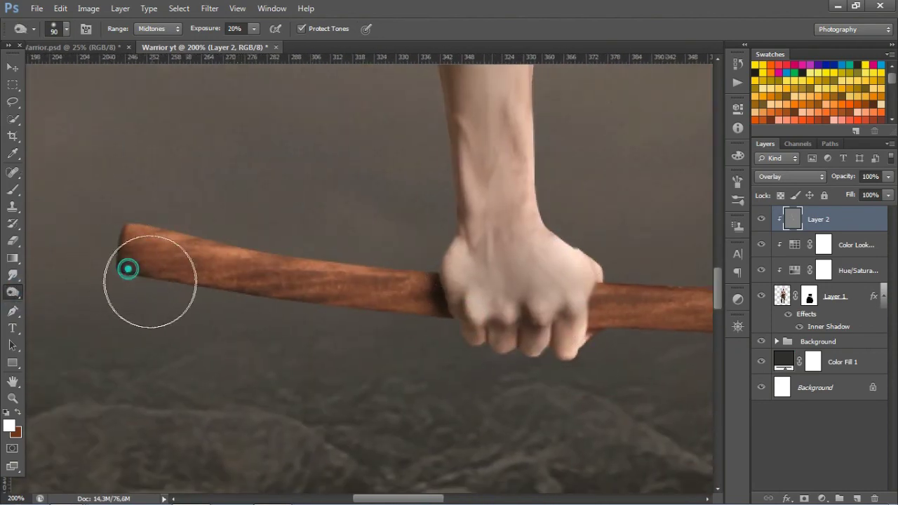
- Burn deeper shadows along the upper arm and waistline with a size-35 brush
scroll(360, 196, "up", 5)
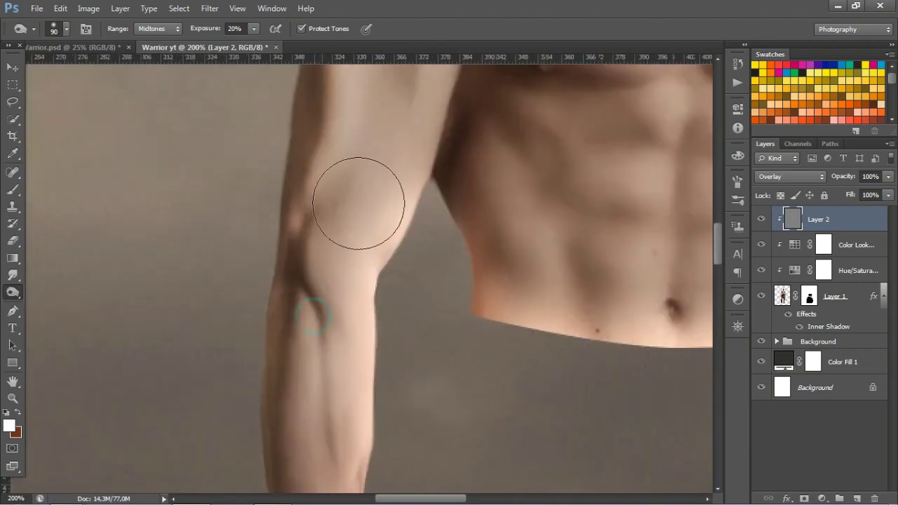
key("bracketleft")
key("bracketleft")
key("bracketleft")
left_click_drag(310, 311, 257, 361)
scroll(350, 234, "down", 5)
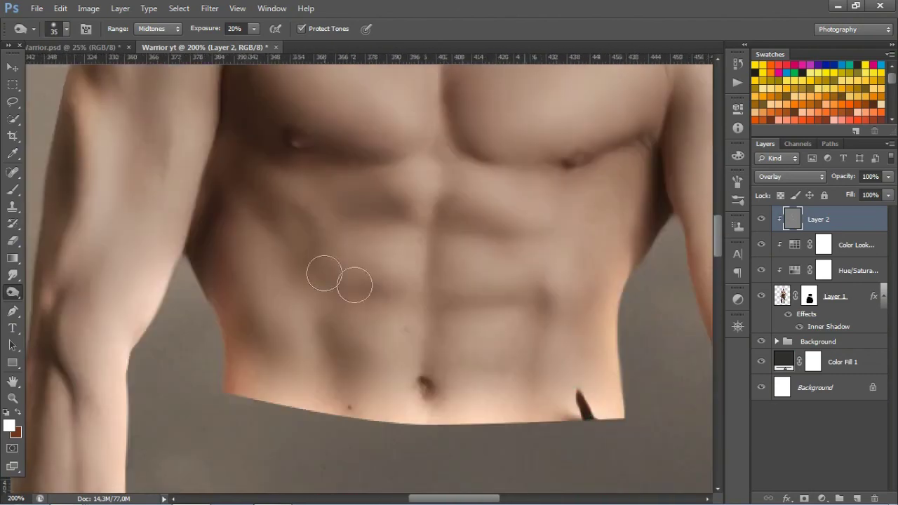
scroll(527, 330, "down", 1)
left_click_drag(259, 311, 601, 315)
- Pan around the image and zoom out to view the whole torso
scroll(435, 175, "up", 2)
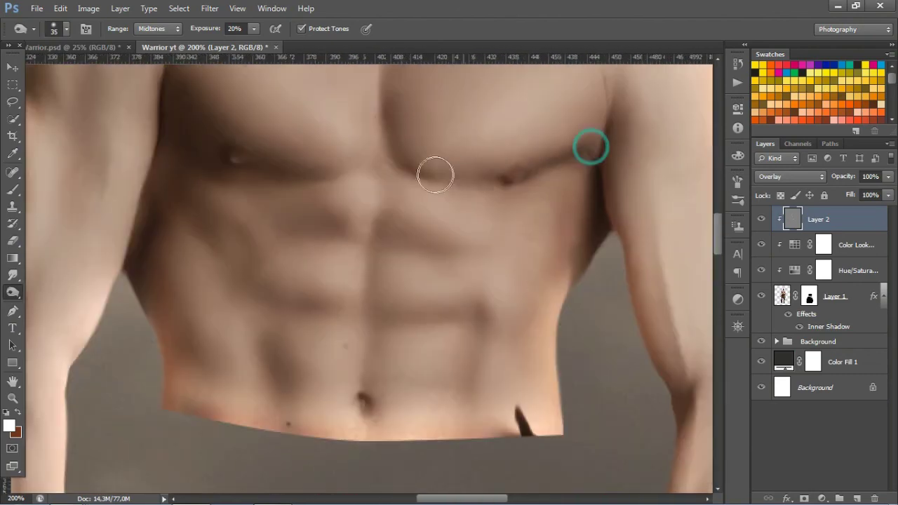
scroll(343, 180, "up", 4)
scroll(536, 164, "up", 3)
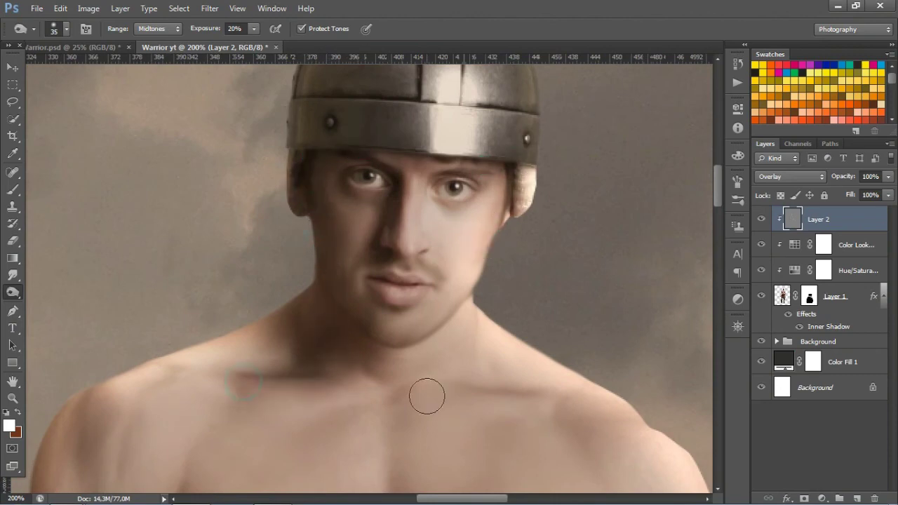
scroll(495, 224, "down", 4)
scroll(494, 224, "right", 2)
scroll(495, 224, "down", 5)
scroll(512, 281, "right", 1)
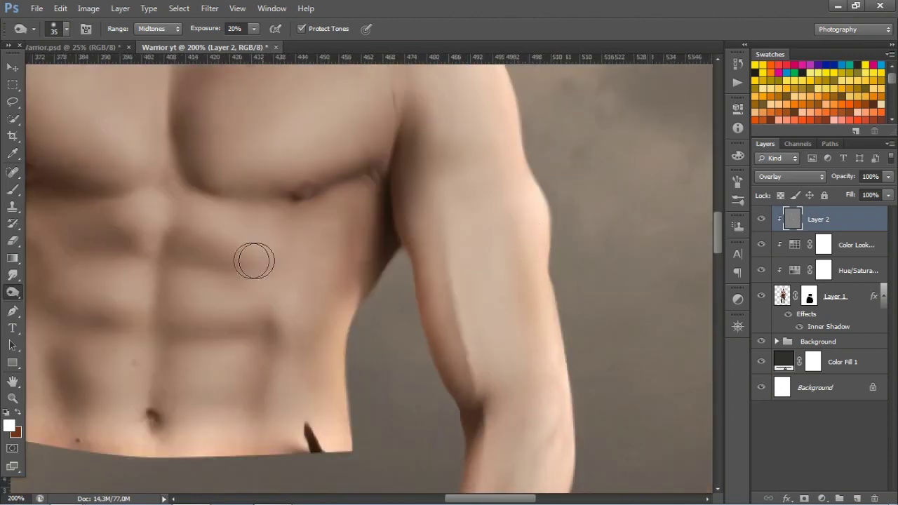
scroll(477, 372, "down", 3)
scroll(428, 447, "down", 2)
scroll(429, 446, "down", 3)
scroll(429, 446, "down", 2)
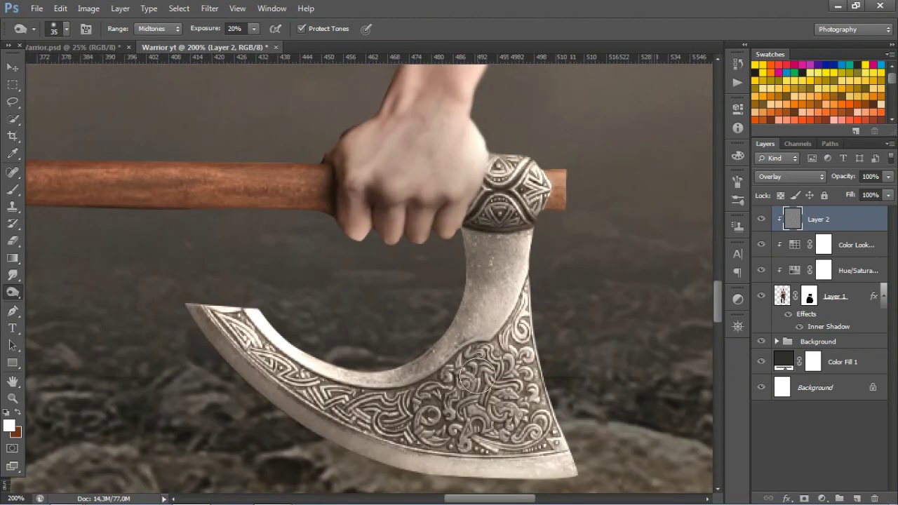
scroll(457, 265, "left", 3)
scroll(457, 265, "up", 1)
left_click_drag(457, 264, 332, 147)
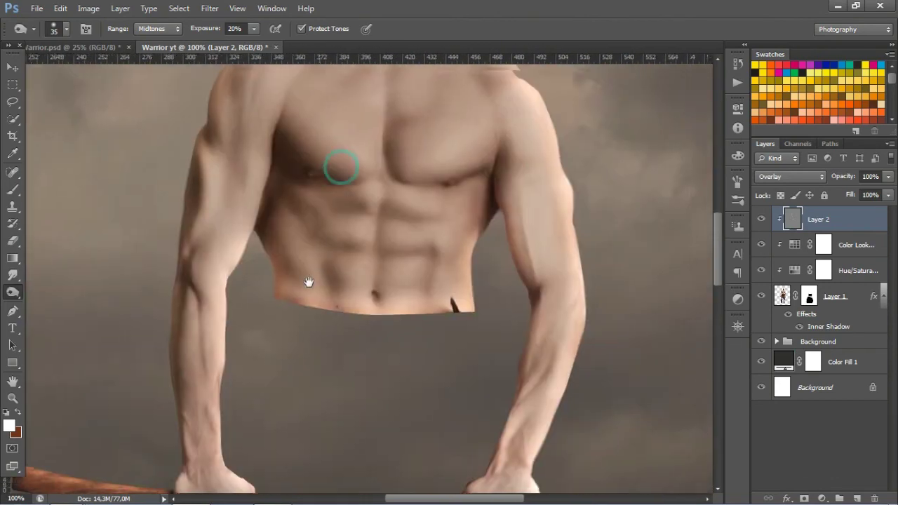
- Switch to the Dodge Tool and zoom in on the forearm, abdomen, face and chest
right_click(13, 292)
left_click(69, 289)
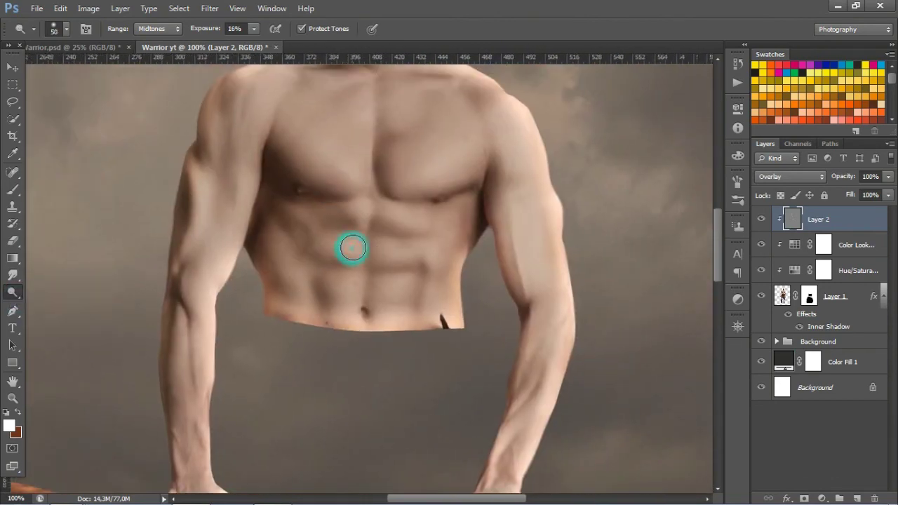
scroll(351, 193, "up", 2)
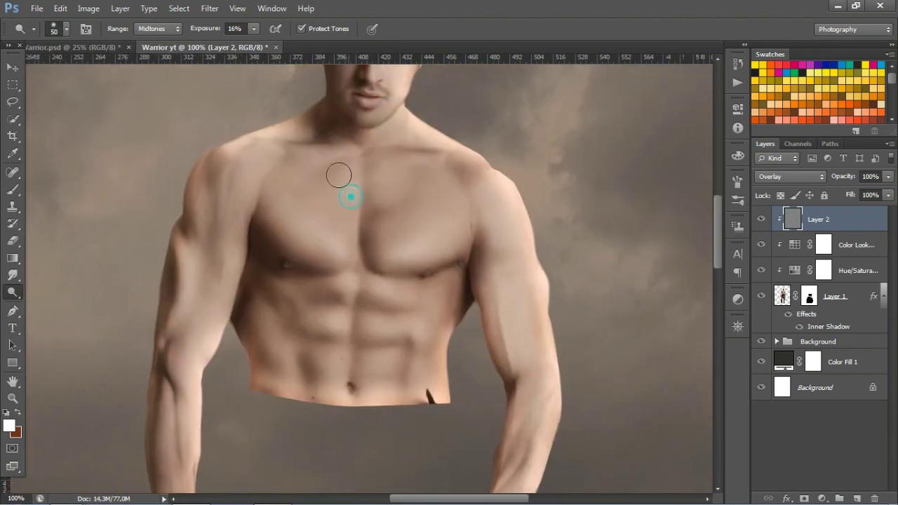
key("ctrl+plus")
scroll(414, 387, "down", 3)
left_click_drag(86, 242, 180, 271)
left_click_drag(414, 146, 402, 260)
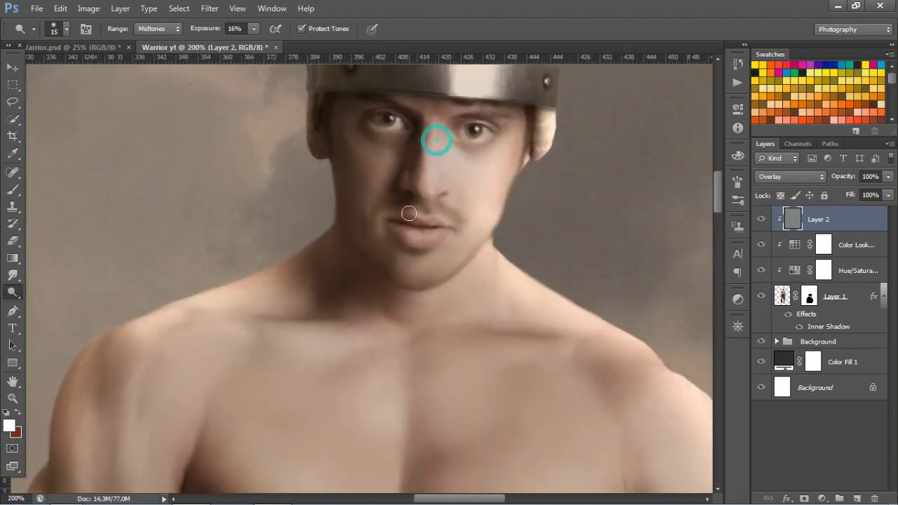
- Group the warrior's layers, Layer 1 through Layer 2, into a group named Model
mouse_move(12, 292)
left_mouse_down()
mouse_move(57, 306)
mouse_move(56, 294)
left_mouse_up()
left_click(500, 171)
left_click(13, 68)
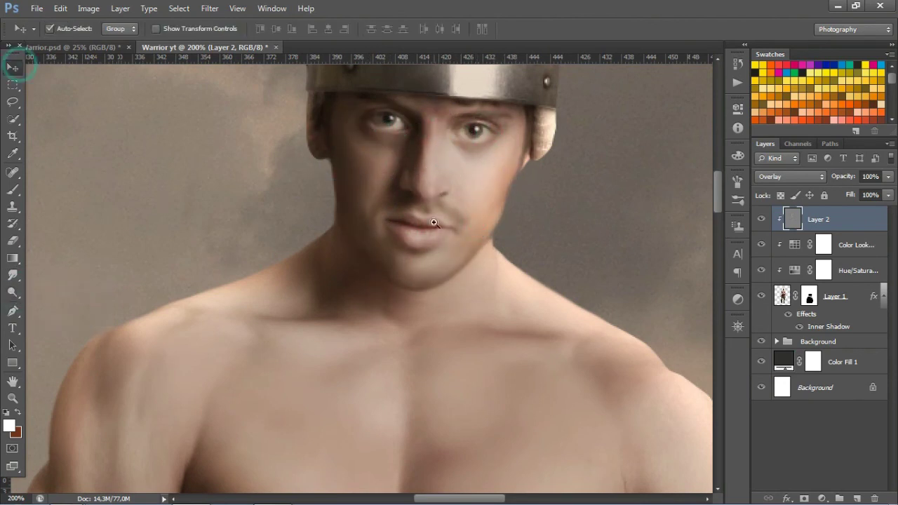
key("ctrl+minus")
key("ctrl+minus")
left_click(841, 321, "shift")
key("ctrl+g")
type("Model")
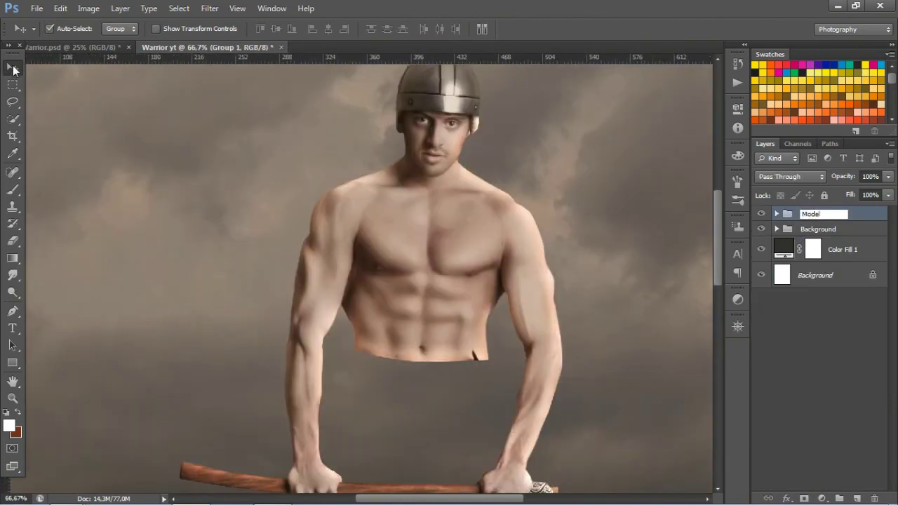
left_click(136, 304)
- Drag sx5zkn2a.jpg onto the canvas and lower its Camera Raw Contrast to -29
left_click(83, 449)
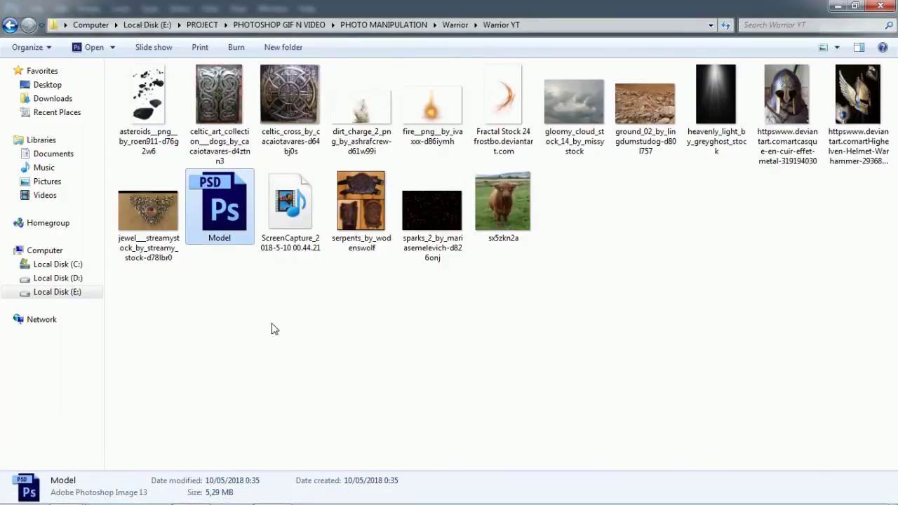
mouse_move(502, 214)
left_mouse_down()
mouse_move(100, 471)
mouse_move(290, 441)
mouse_move(378, 407)
left_mouse_up()
mouse_move(728, 297)
left_mouse_down()
mouse_move(707, 299)
mouse_move(724, 271)
left_mouse_up()
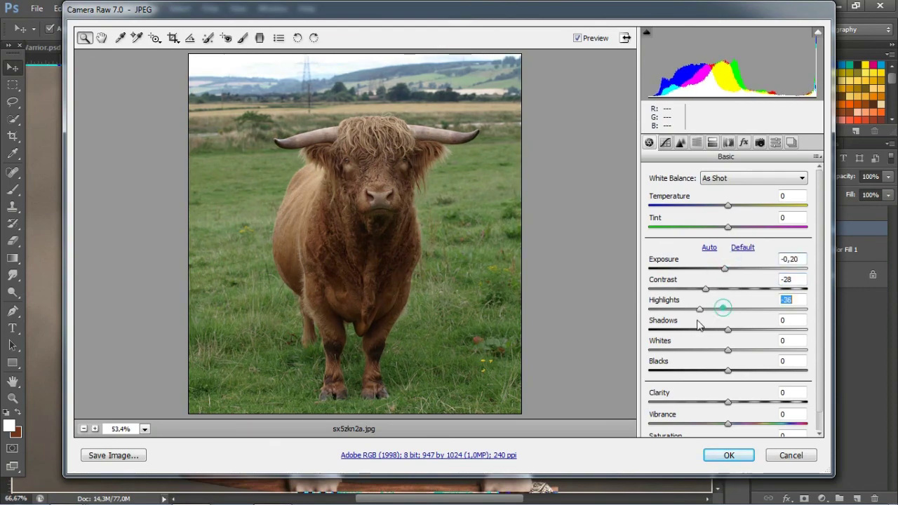
- Apply Highlights -89, Shadows -23, Whites -77, Blacks +52, Clarity +28, then commit the placed bull
left_click_drag(698, 325, 659, 324)
mouse_move(725, 328)
left_mouse_down()
mouse_move(710, 329)
mouse_move(794, 366)
mouse_move(667, 349)
left_mouse_up()
left_click_drag(728, 370, 784, 382)
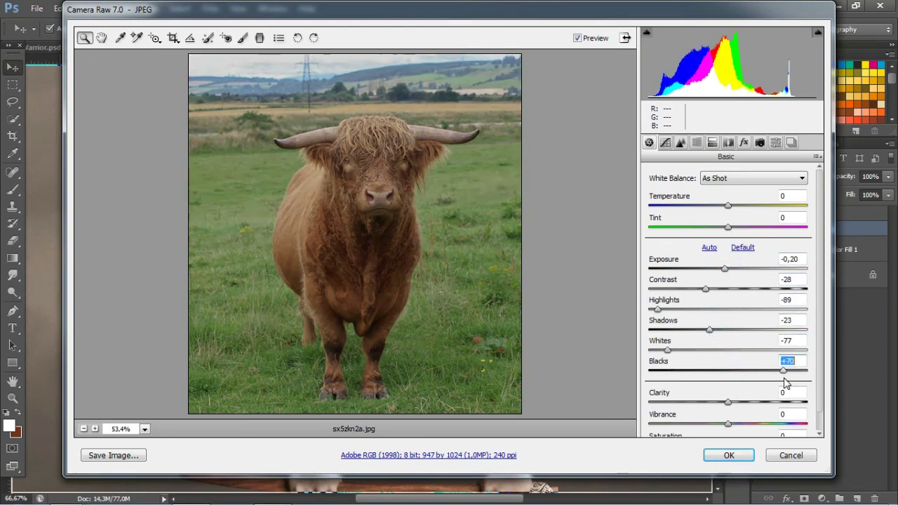
left_click_drag(731, 402, 751, 401)
left_click(728, 456)
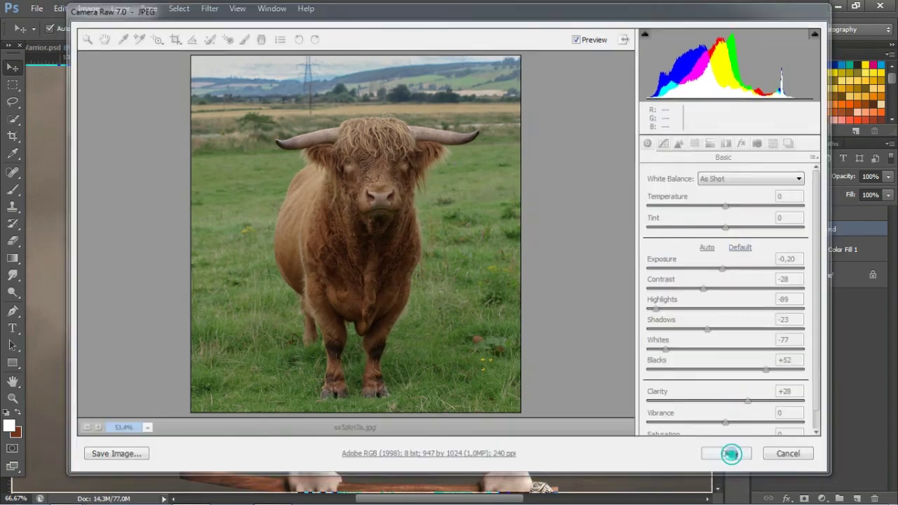
key("Return")
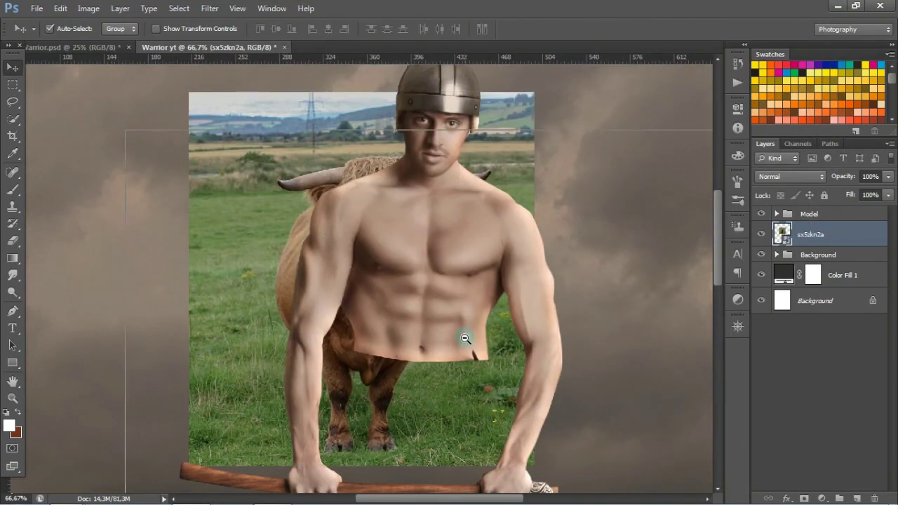
- Move the bull photo down beneath the warrior's torso
left_click(465, 339)
mouse_move(307, 227)
left_mouse_down()
mouse_move(296, 143)
mouse_move(316, 286)
left_mouse_up()
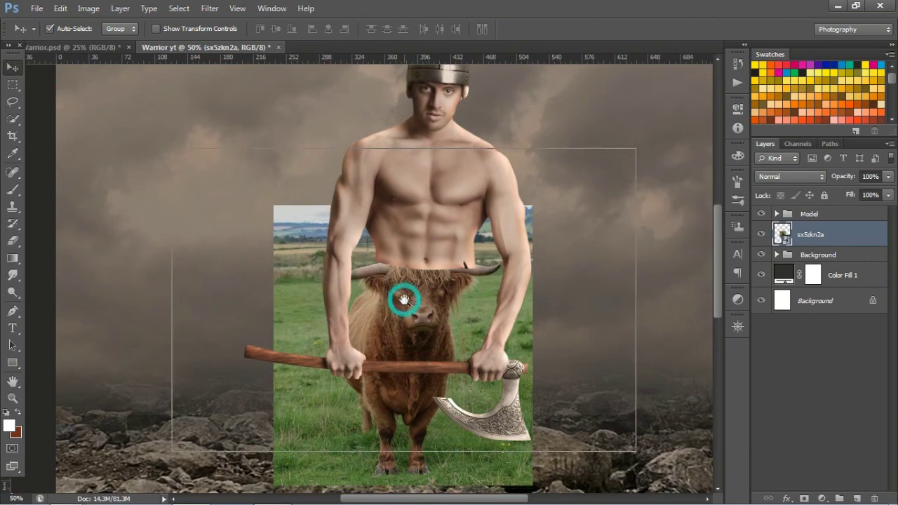
key("ctrl+minus")
left_click_drag(420, 353, 416, 388)
- Scale the bull to about 191%, reposition it, and hide the Model group
key("ctrl+t")
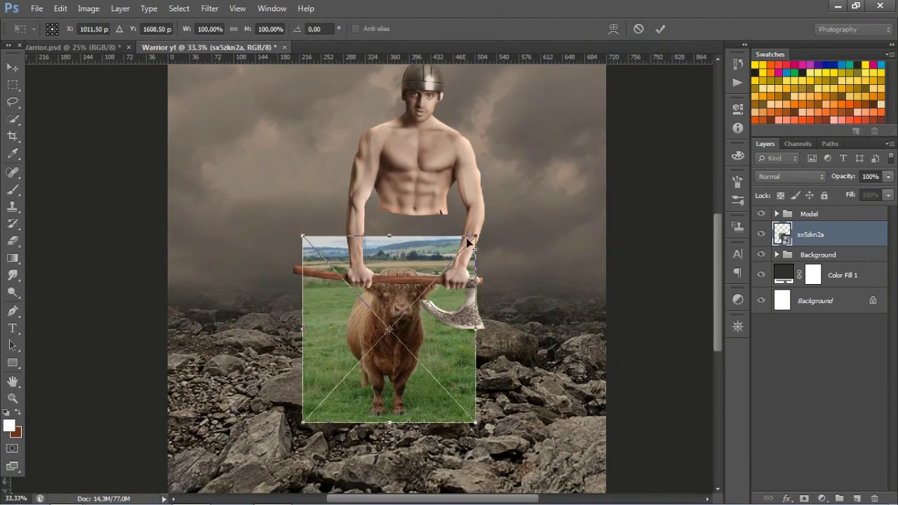
left_click_drag(468, 242, 520, 189)
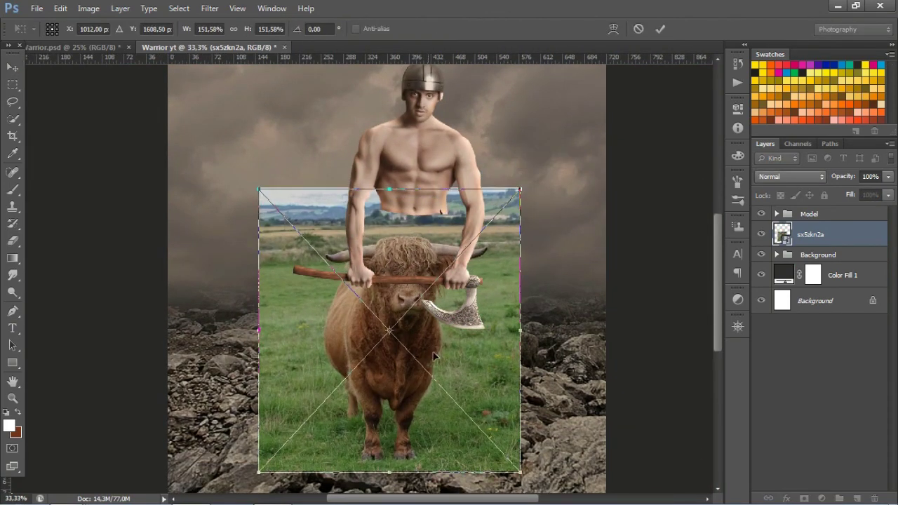
left_click_drag(433, 356, 440, 351)
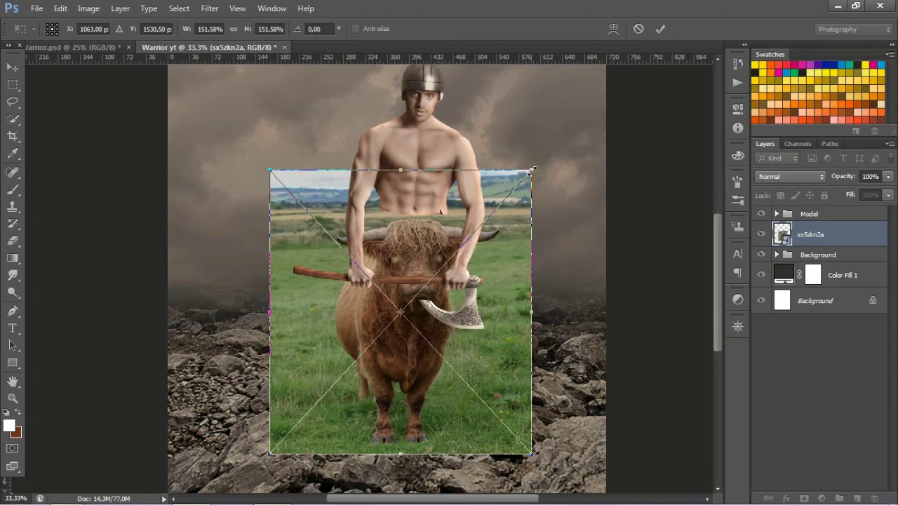
left_click_drag(531, 169, 566, 132)
left_click_drag(511, 363, 510, 351)
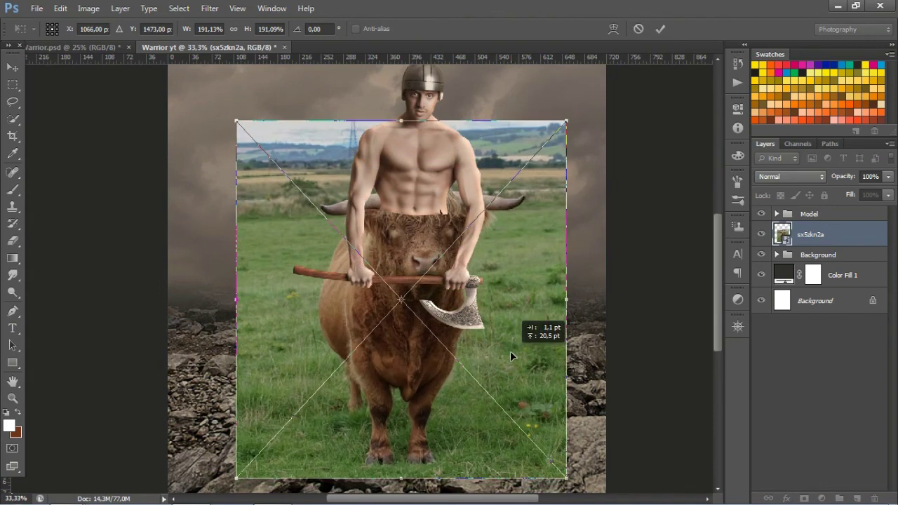
key("Return")
left_click(761, 213)
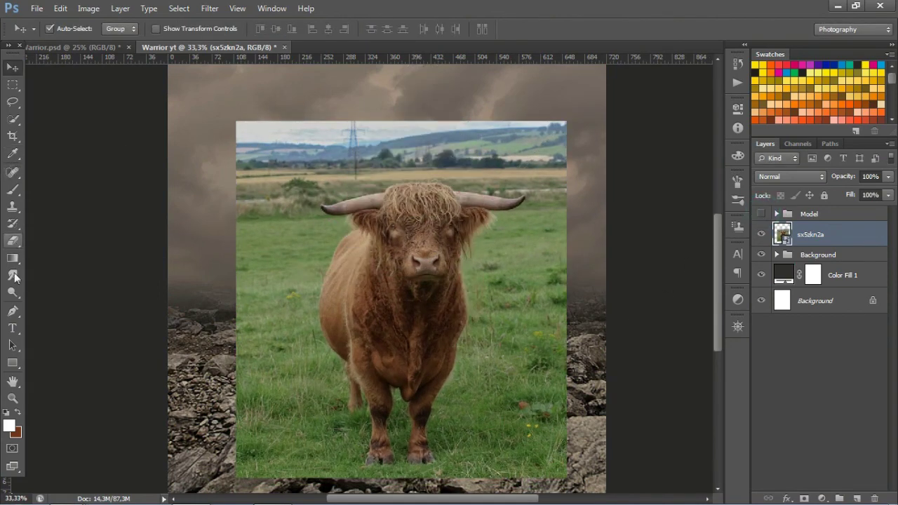
- Trace the bull's shoulder, side and left leg and hoof with the Pen tool
left_click(17, 306)
scroll(323, 320, "up", 1)
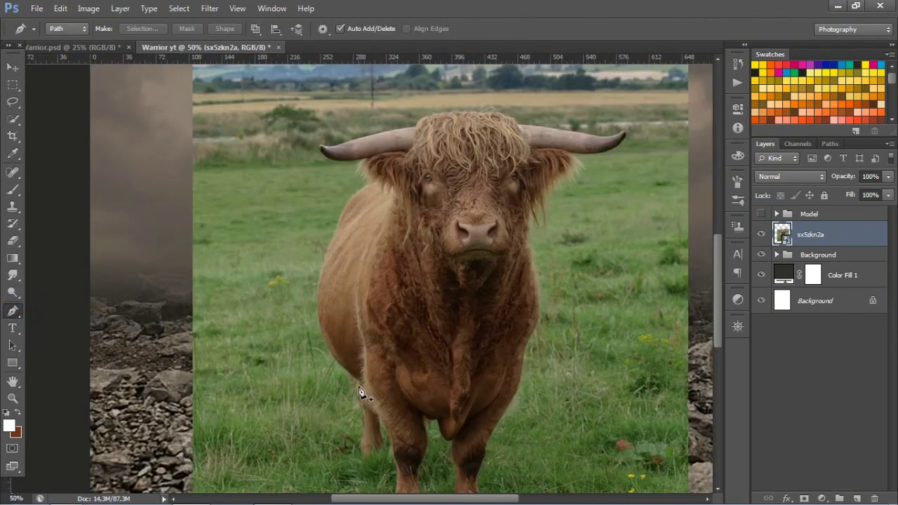
scroll(392, 393, "up", 1)
left_click(388, 120)
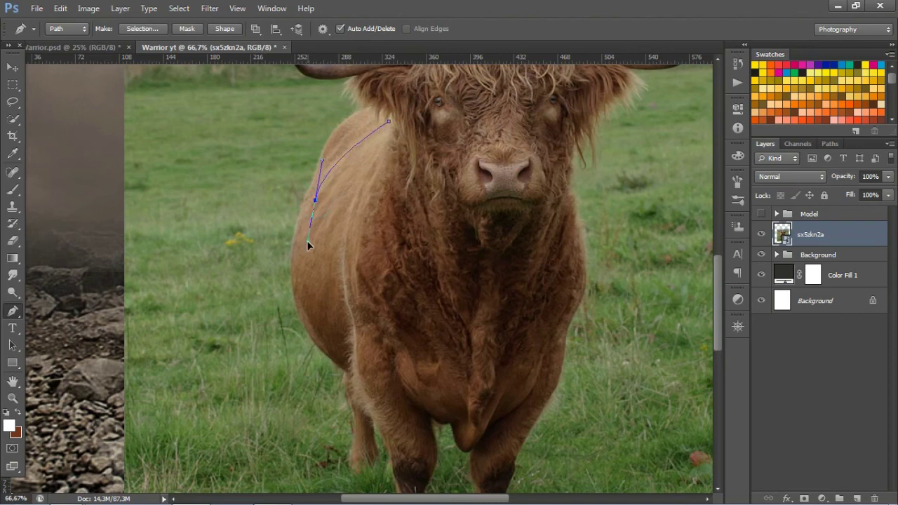
left_click(352, 372)
scroll(391, 375, "down", 2)
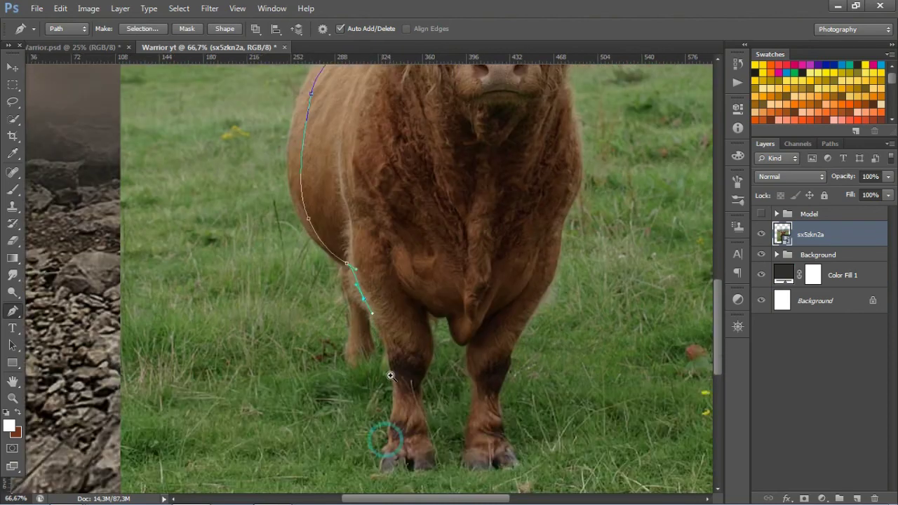
scroll(391, 375, "up", 1)
left_click(368, 251)
left_click(377, 407)
left_click(364, 447)
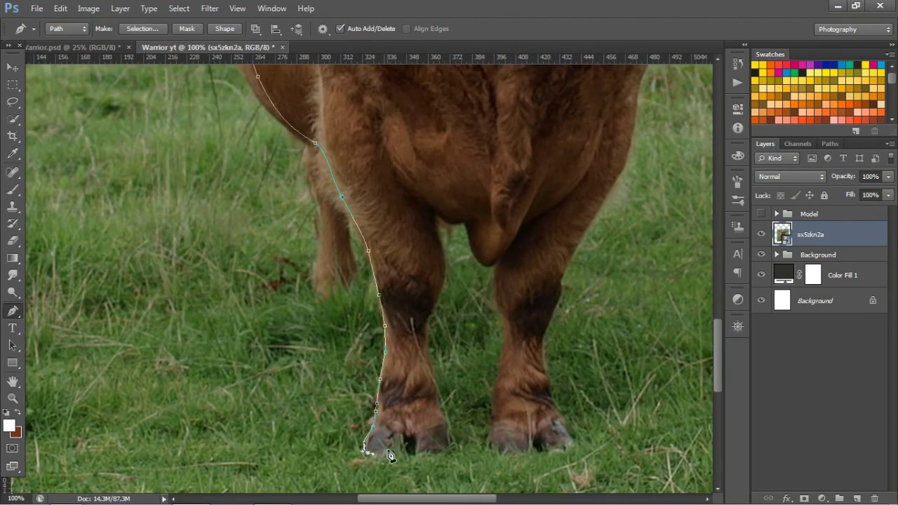
left_click(429, 454)
left_click(443, 418)
left_click(435, 399)
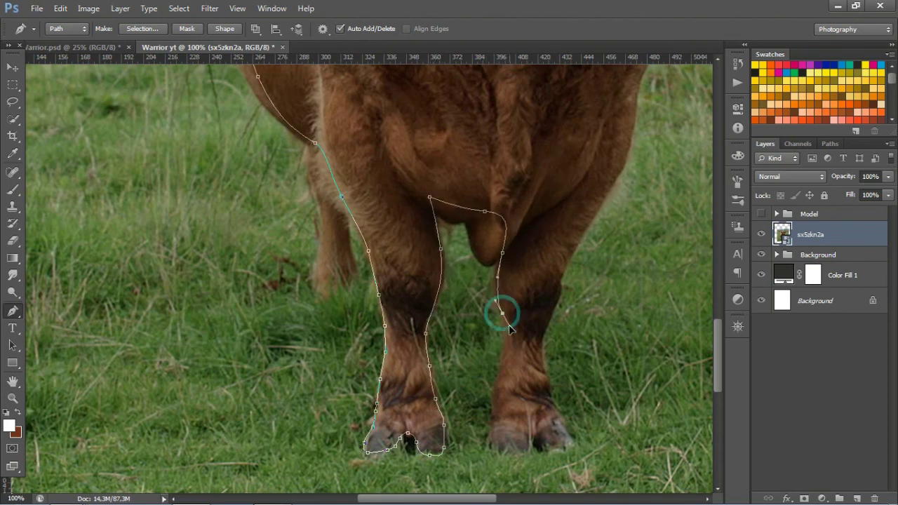
- Trace the right leg and close the path across the bull's forehead
left_click(504, 345)
left_click(502, 377)
left_click(491, 427)
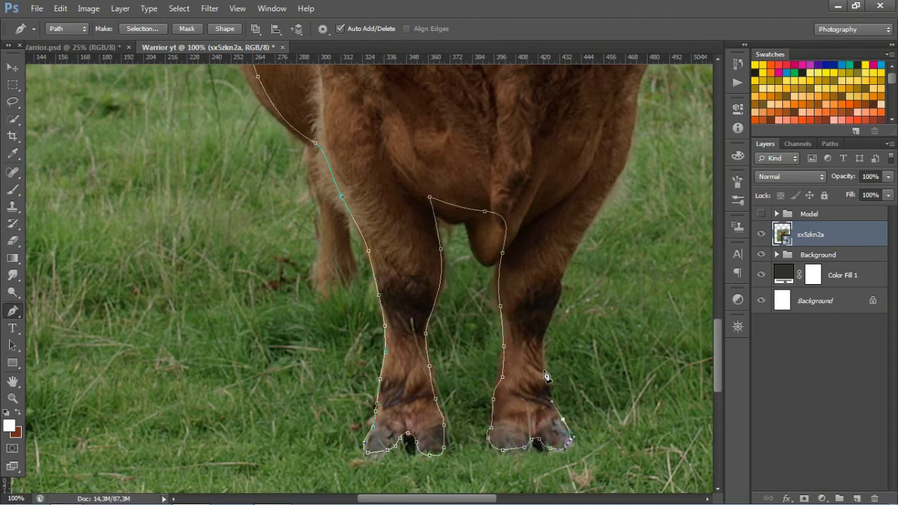
scroll(565, 330, "up", 2)
scroll(585, 283, "up", 3)
scroll(601, 251, "up", 4)
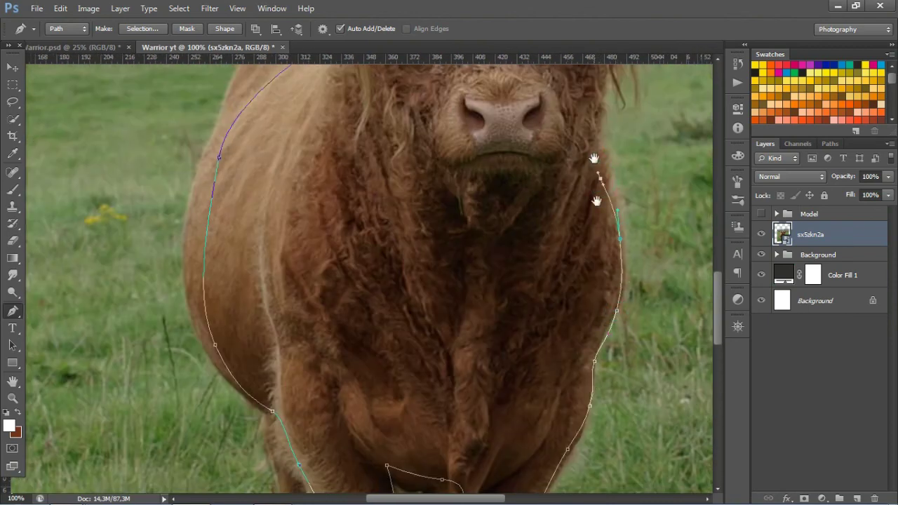
scroll(595, 201, "up", 3)
left_click(385, 143)
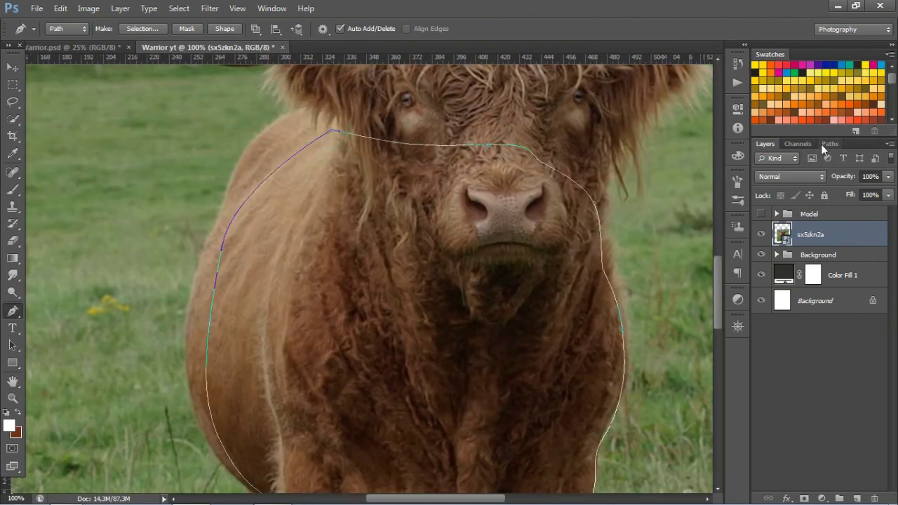
- Load the bull path as a selection and add a layer mask hiding the field
left_click(829, 143)
left_click(764, 169, "ctrl")
left_click(765, 144)
left_click(804, 498)
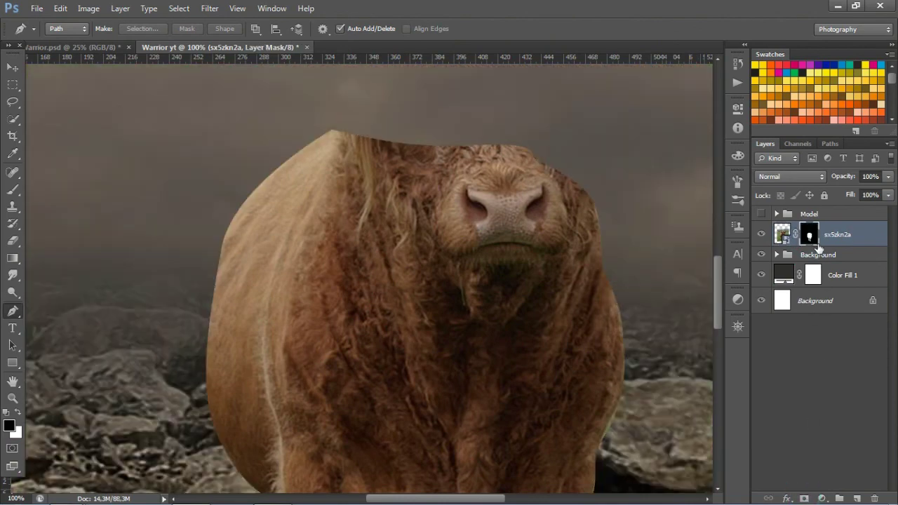
- Show the Model group again and apply the bull's layer mask permanently
key("ctrl+minus")
left_click(761, 213)
left_click(564, 267, "alt")
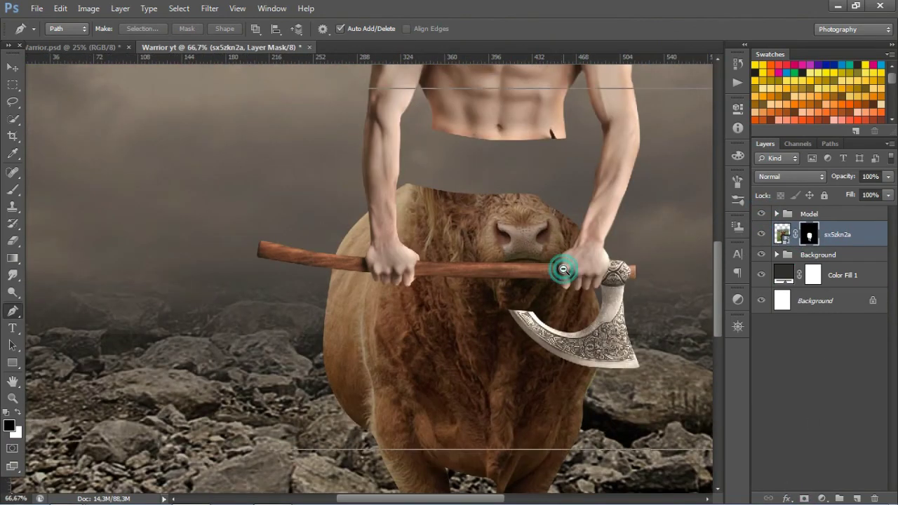
left_click_drag(538, 364, 530, 249)
right_click(808, 235)
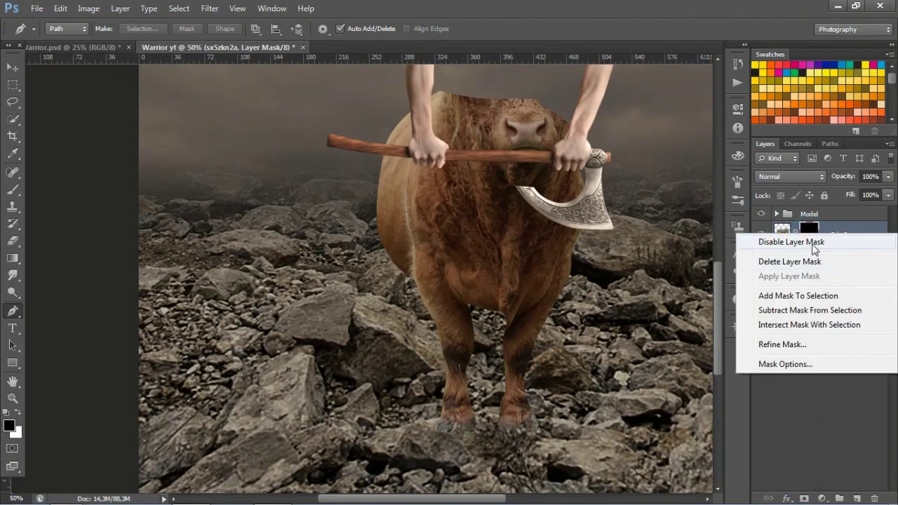
left_click(841, 405)
right_click(835, 234)
left_click(822, 234)
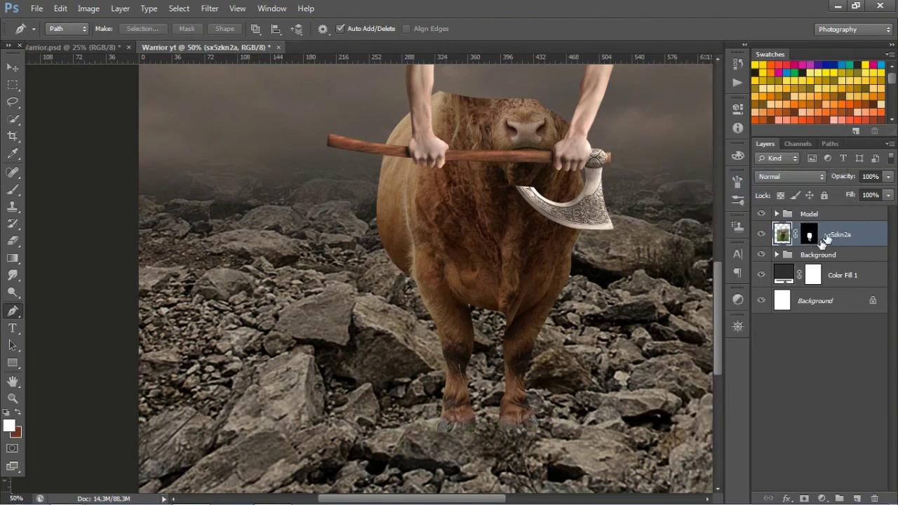
right_click(821, 234)
left_click(872, 303)
right_click(812, 235)
left_click(779, 279)
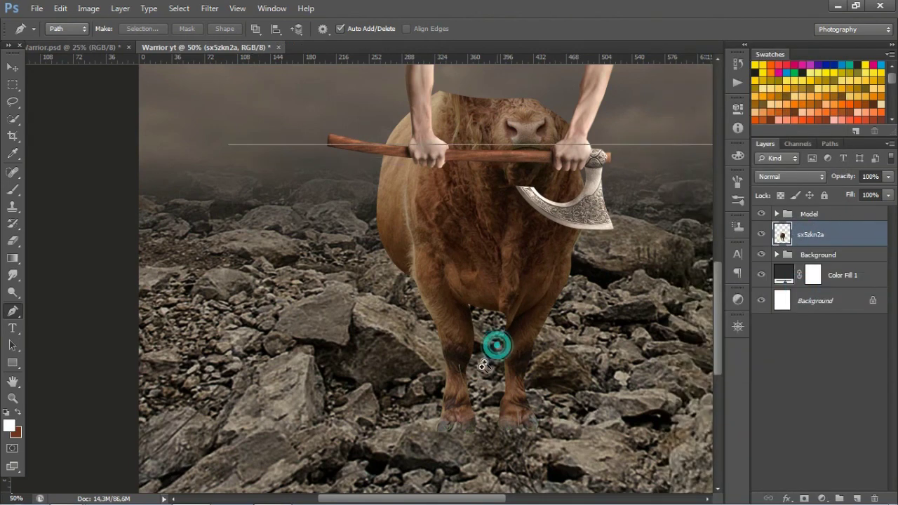
left_click(494, 345, "ctrl")
left_click(782, 235, "ctrl")
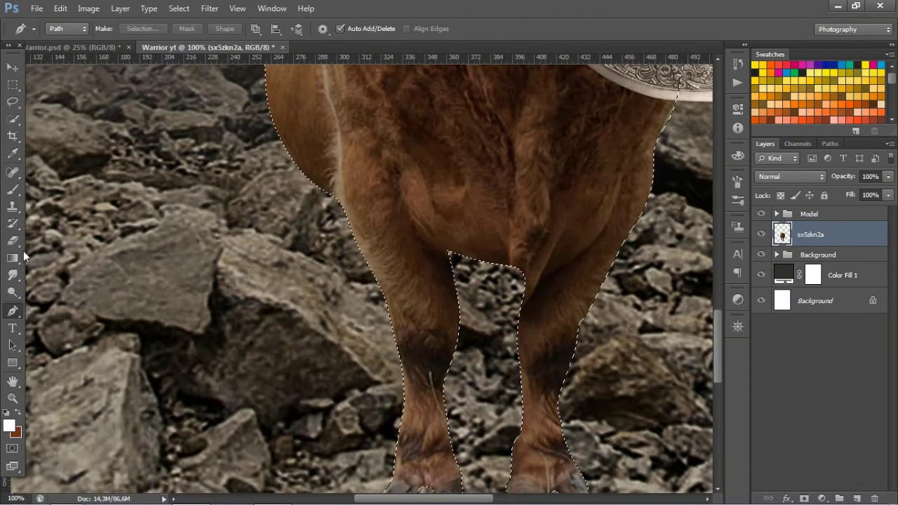
- Clone leg fur over the grass patches on both of the bull's hooves
left_click(13, 206)
left_click(77, 206)
scroll(446, 327, "down", 2)
left_click(447, 326, "ctrl")
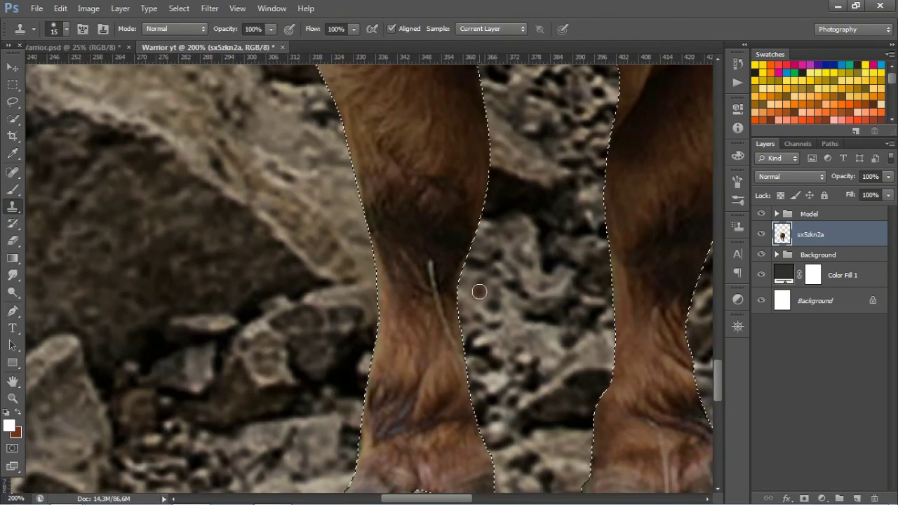
left_click(419, 264, "alt")
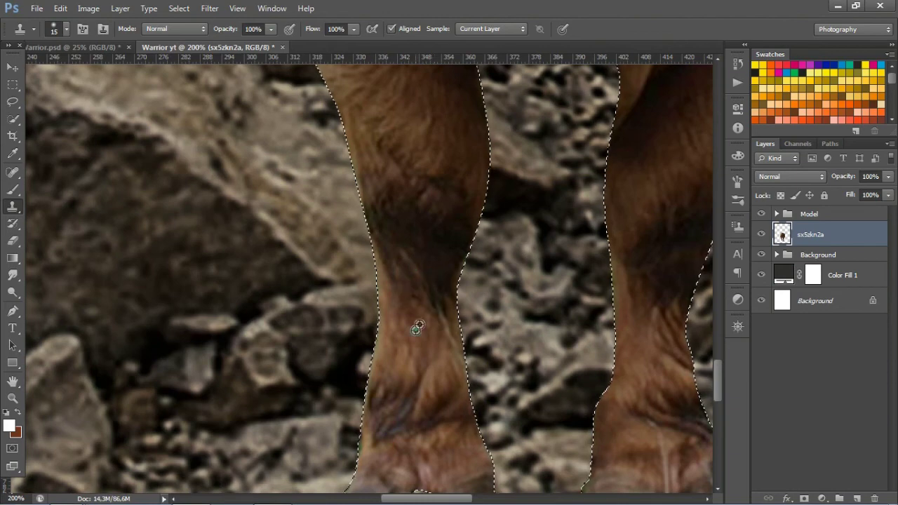
scroll(442, 350, "down", 5)
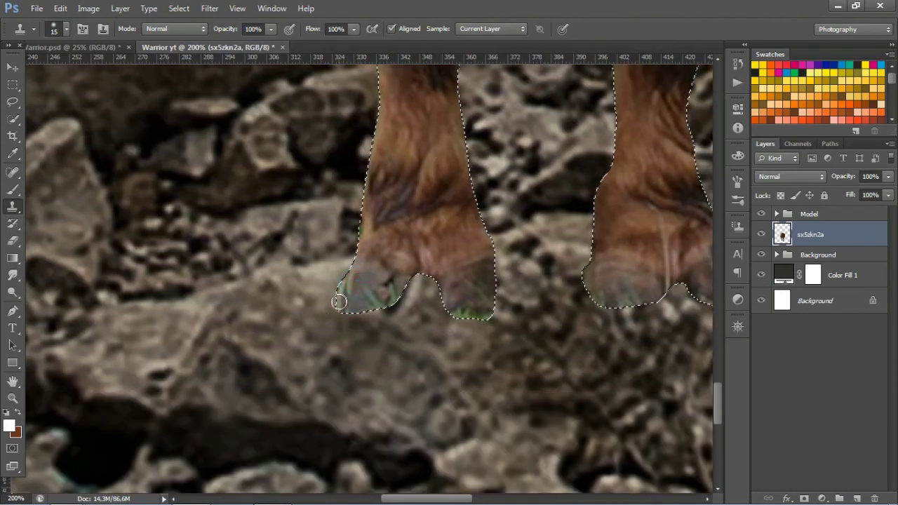
mouse_move(339, 301)
left_mouse_down()
mouse_move(369, 273)
mouse_move(385, 283)
mouse_move(350, 300)
mouse_move(339, 292)
left_mouse_up()
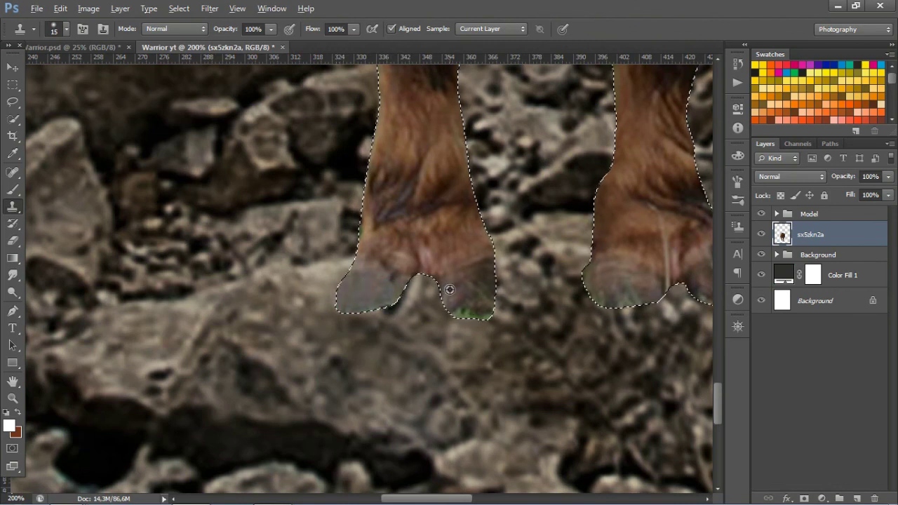
mouse_move(463, 307)
left_mouse_down()
mouse_move(453, 293)
mouse_move(487, 293)
left_mouse_up()
left_click_drag(441, 258, 297, 272)
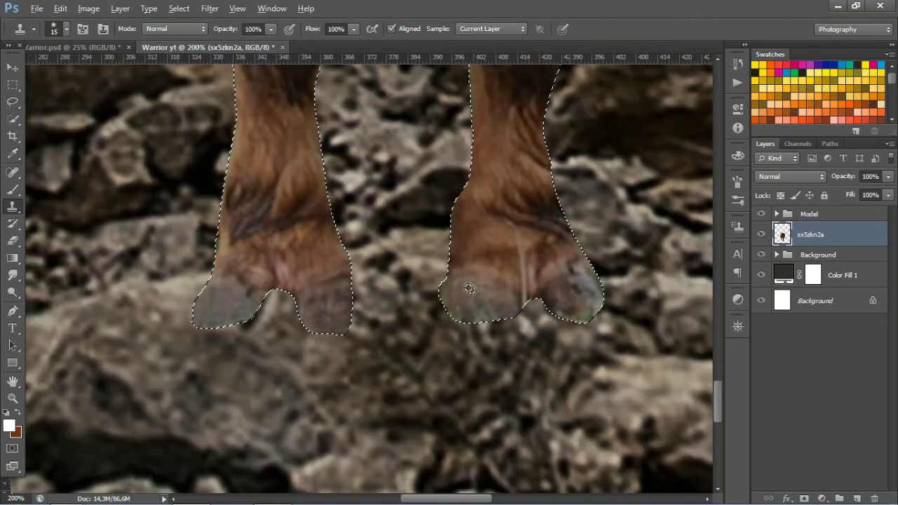
- Clone away the light streak and tip of the right hoof
left_click(480, 307, "alt")
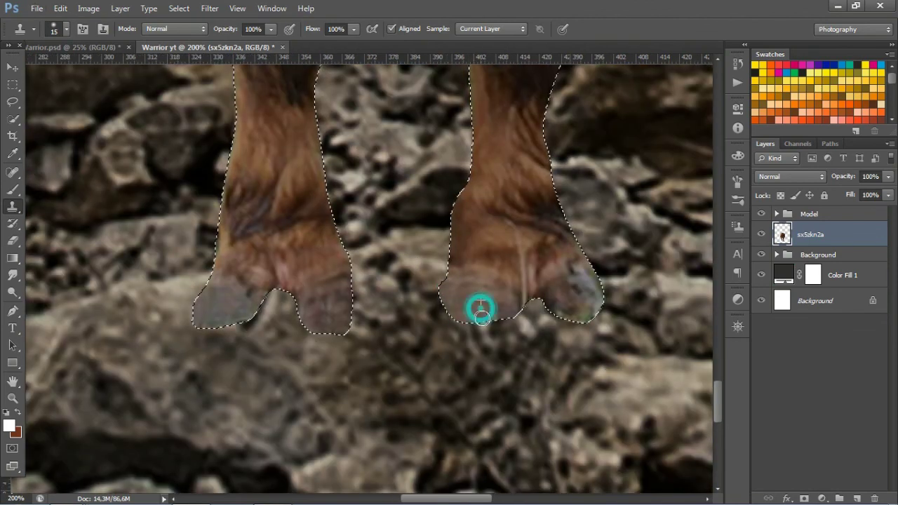
left_click_drag(528, 253, 481, 261)
left_click(512, 300)
left_click_drag(514, 282, 538, 304)
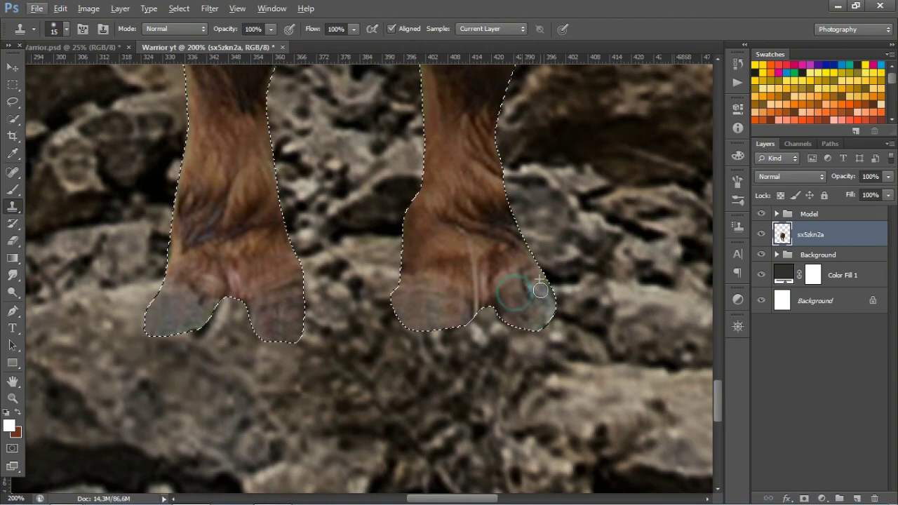
left_click_drag(465, 257, 476, 312)
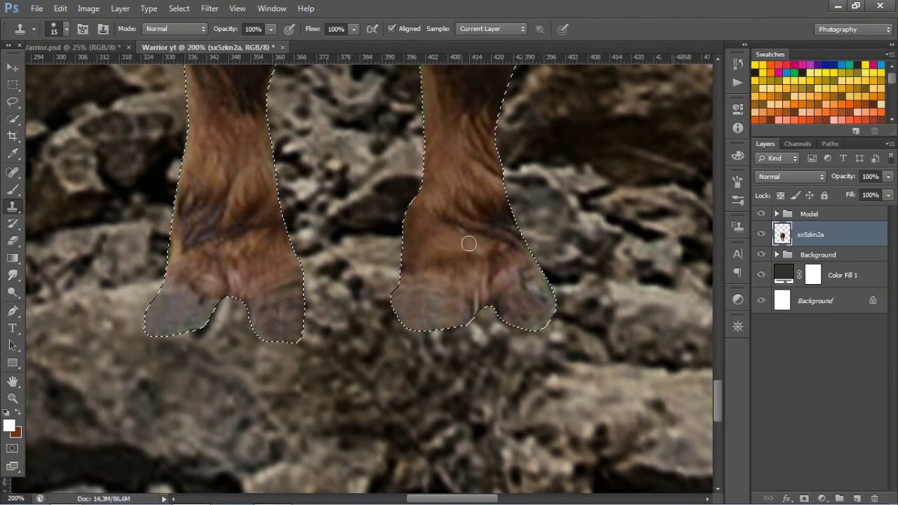
key("ctrl+minus")
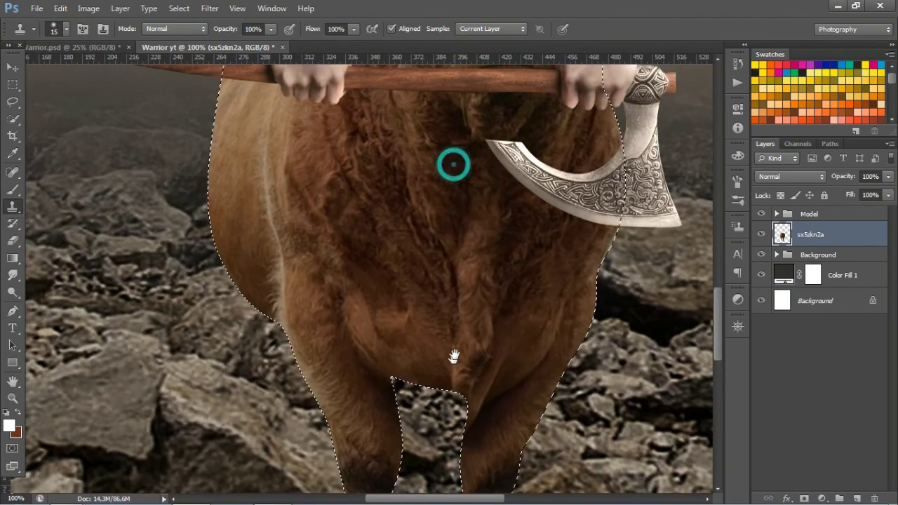
scroll(454, 251, "down", 3)
left_click(464, 244, "alt")
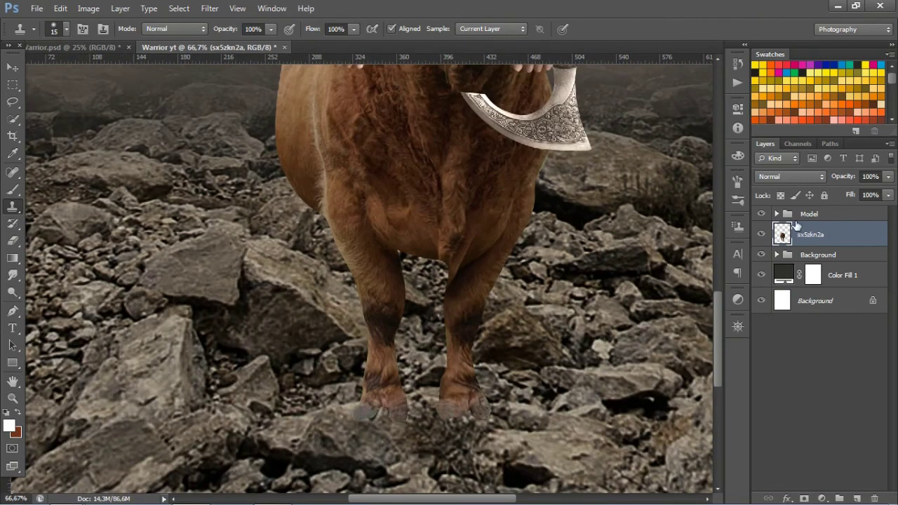
- Load the bull's outline as a selection and lasso-add the area between the legs
left_click(782, 234, "ctrl")
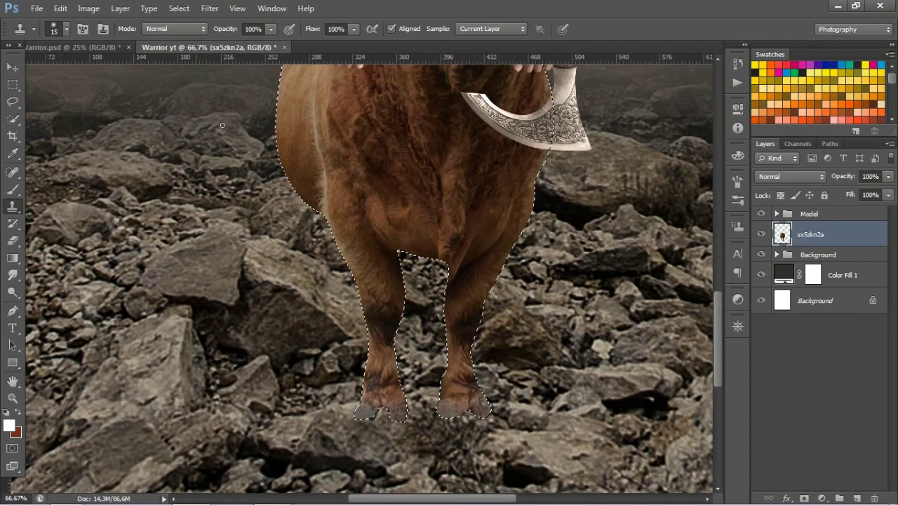
left_click(13, 102)
scroll(437, 290, "up", 1)
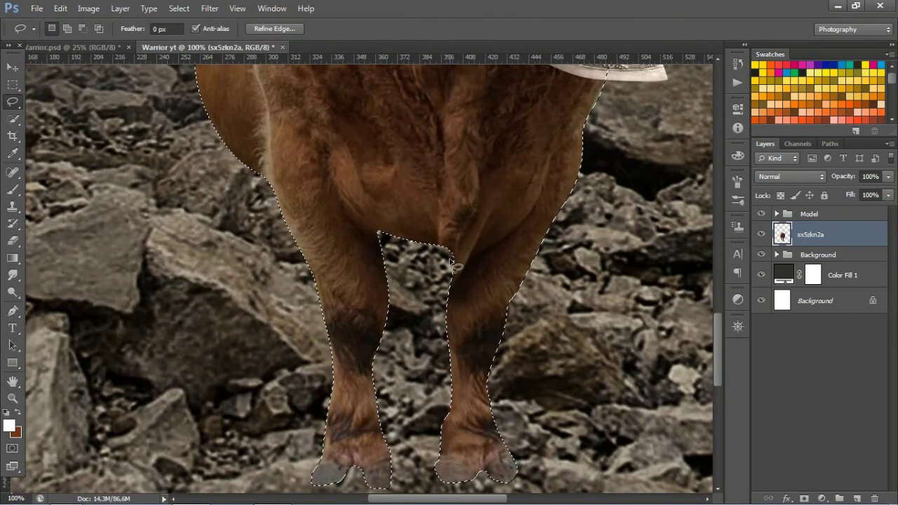
mouse_move(439, 226)
left_mouse_down()
mouse_move(444, 254)
mouse_move(439, 228)
left_mouse_up()
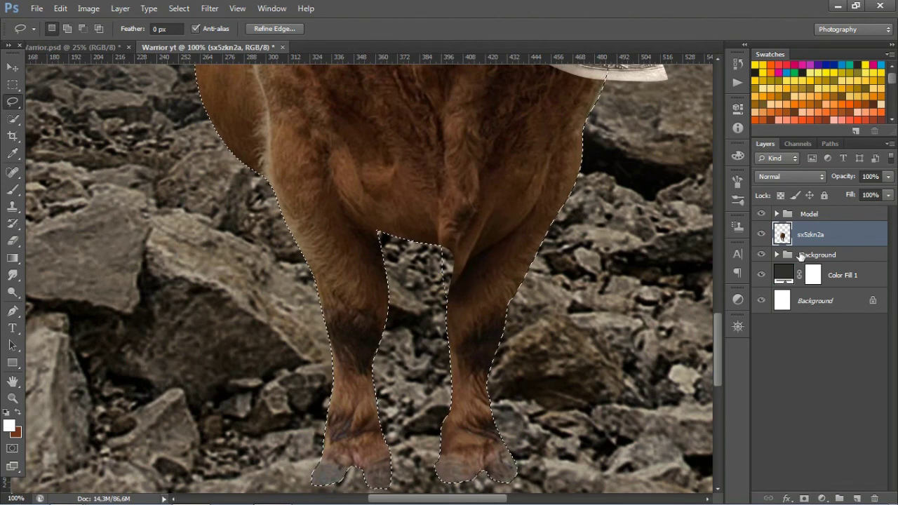
- Clone fur texture onto the inner legs, then deselect
key("s")
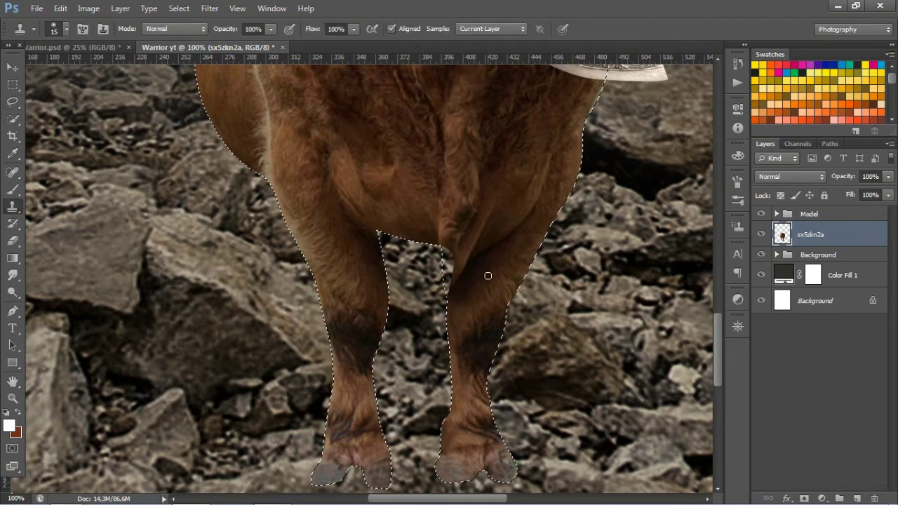
left_click(452, 262, "alt")
left_click_drag(474, 265, 479, 254)
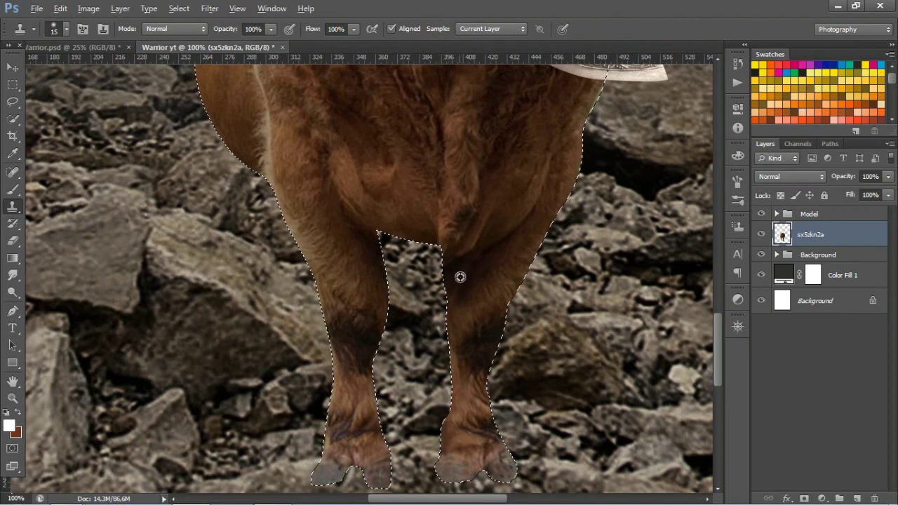
left_click(484, 259)
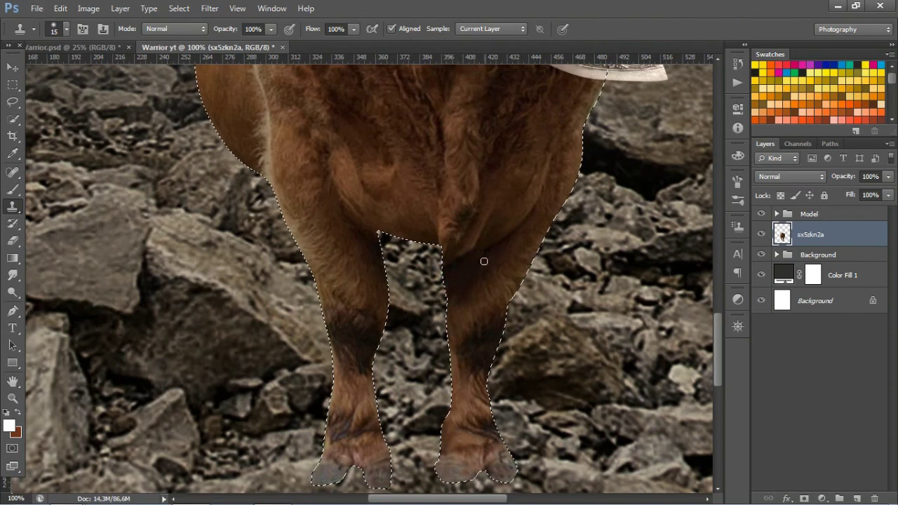
key("ctrl+d")
left_click(375, 178, "alt")
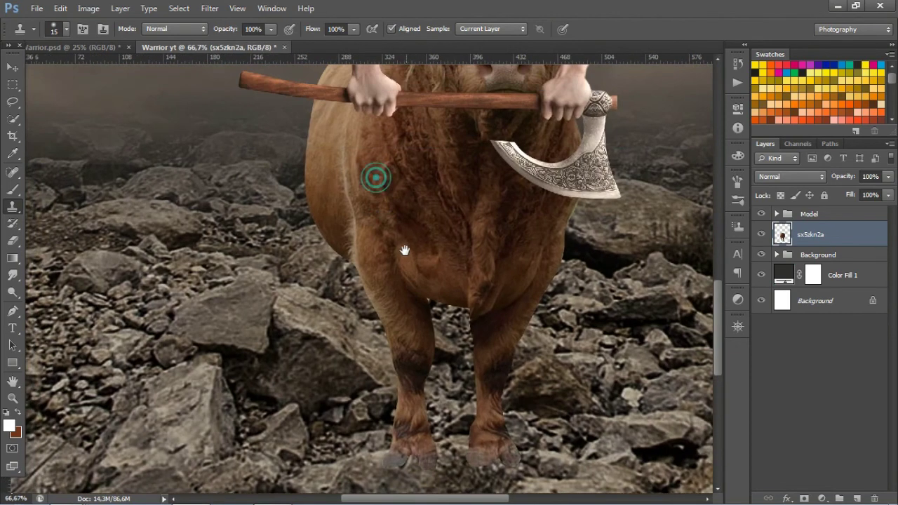
- Lasso the bull's legs, copy them to Layer 3, and move it below sx5zkn2a
left_click(13, 102)
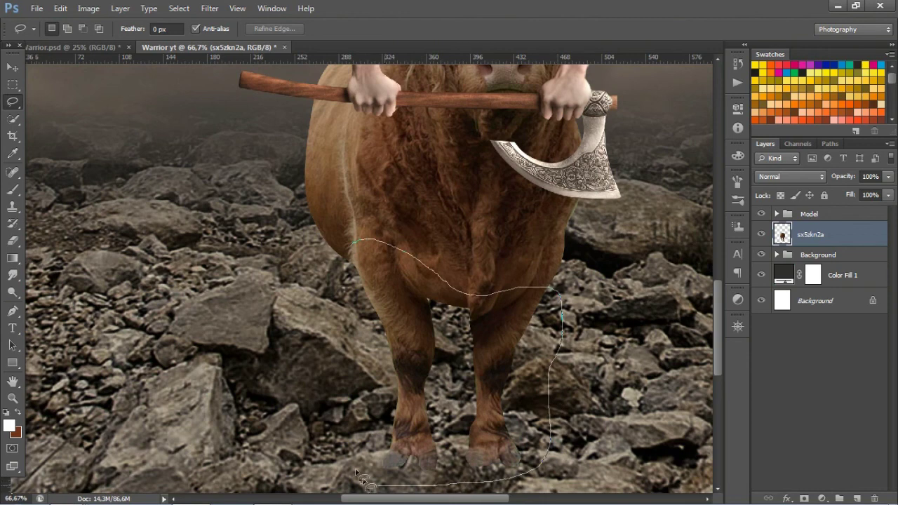
left_click_drag(364, 481, 355, 247)
key("ctrl+j")
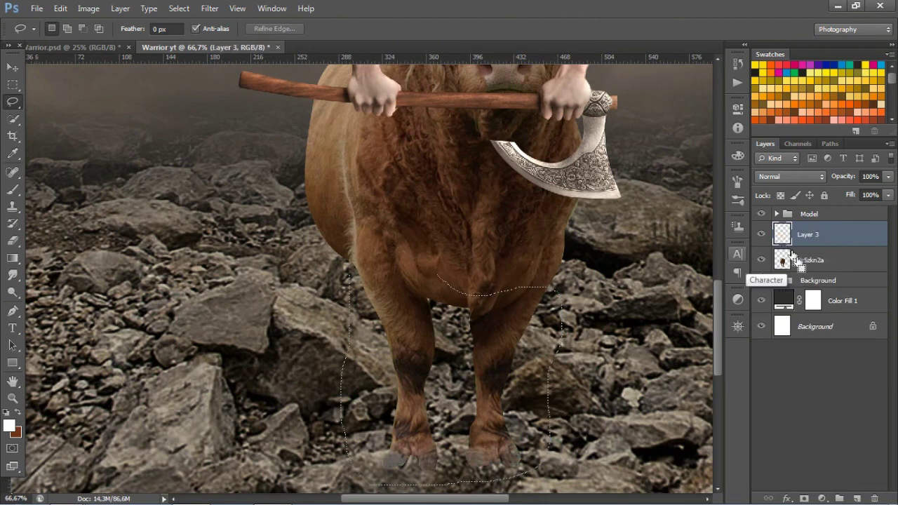
key("ctrl+d")
left_click_drag(793, 258, 793, 272)
- Scale the legs copy to about 85% and position it behind the bull's body
key("v")
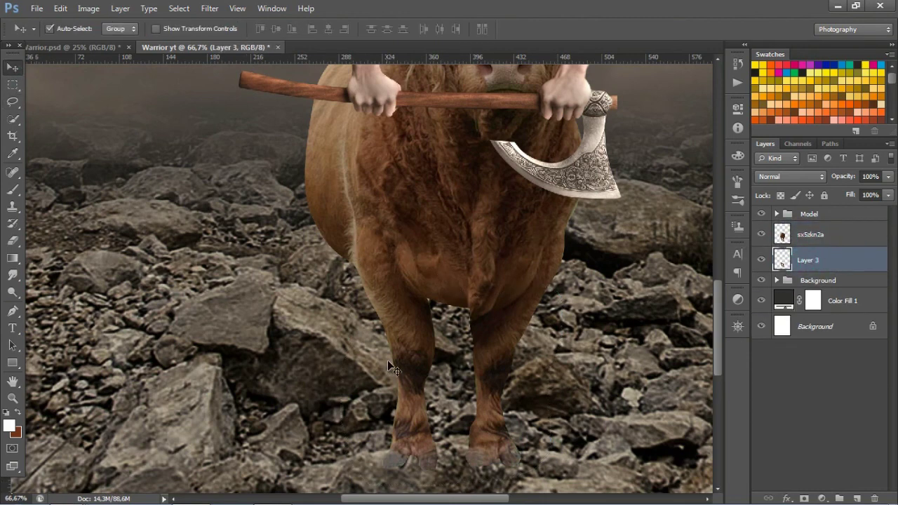
key("ctrl+t")
left_click_drag(388, 362, 364, 310)
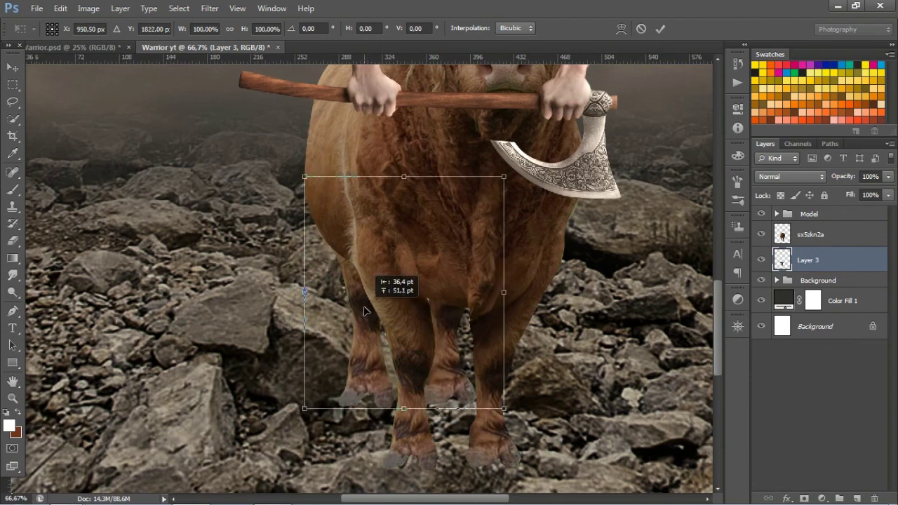
left_click_drag(503, 176, 484, 200)
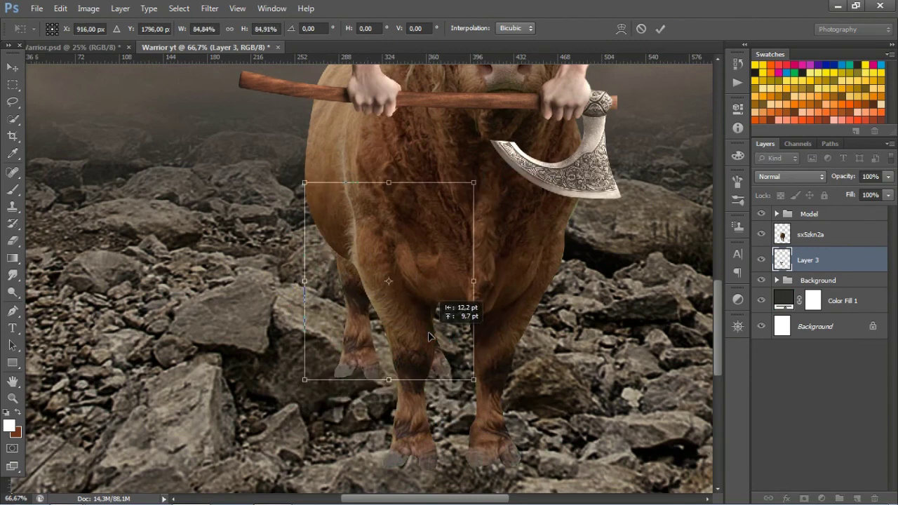
left_click_drag(449, 309, 430, 345)
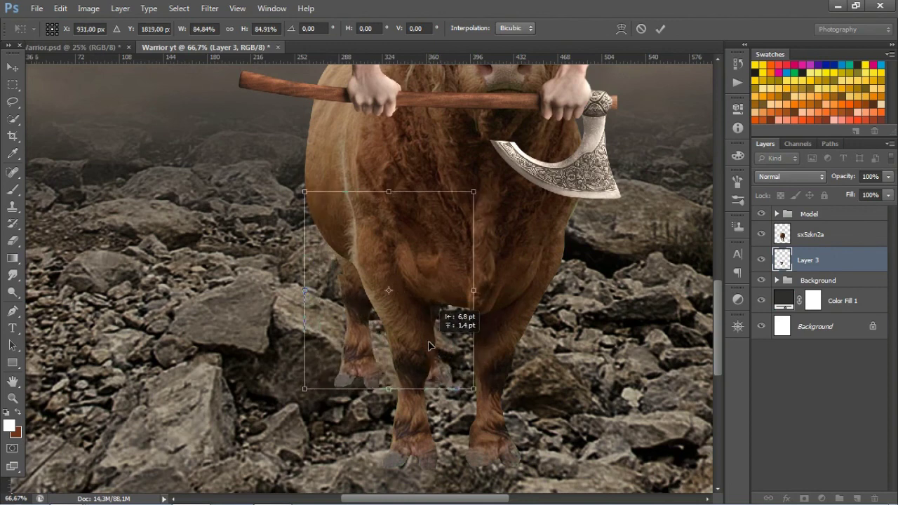
left_click(660, 28)
scroll(391, 311, "up", 1)
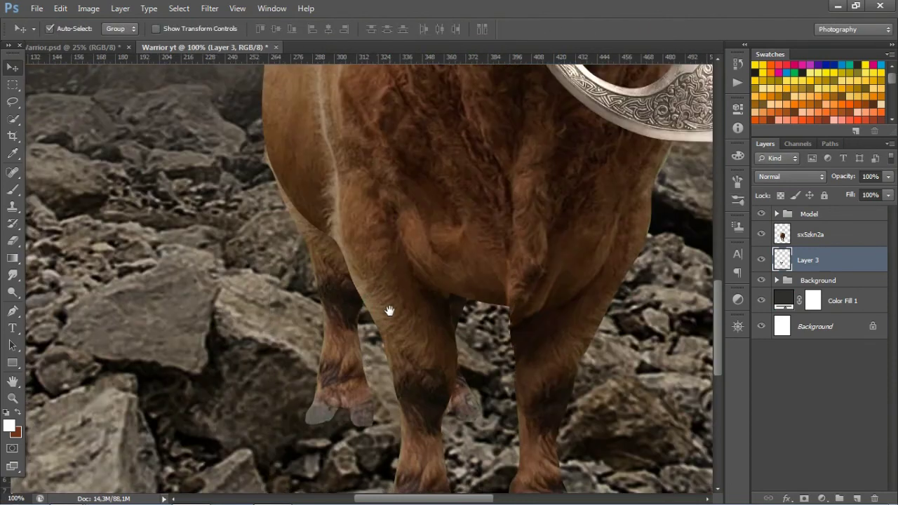
- Add a layer mask to sx5zkn2a and mask its left leg edge with a size-45 brush
left_click(797, 236)
left_click(804, 498)
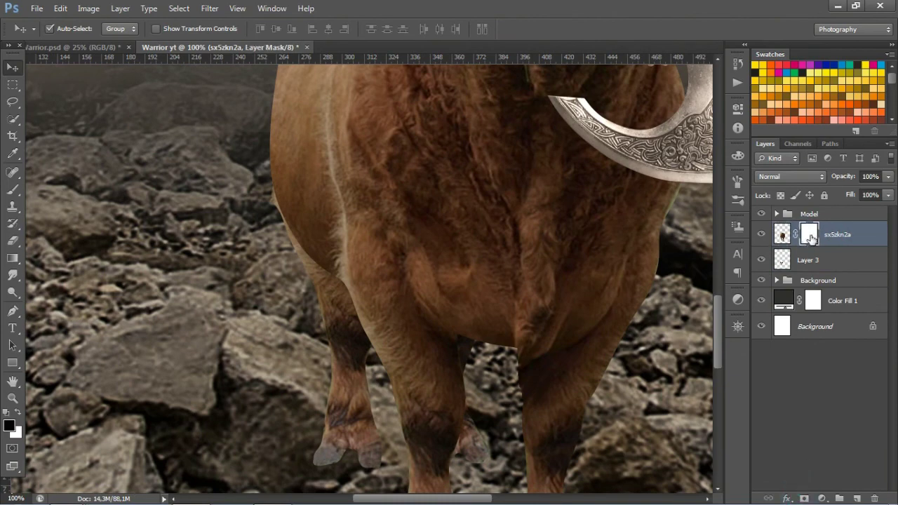
left_click(12, 190)
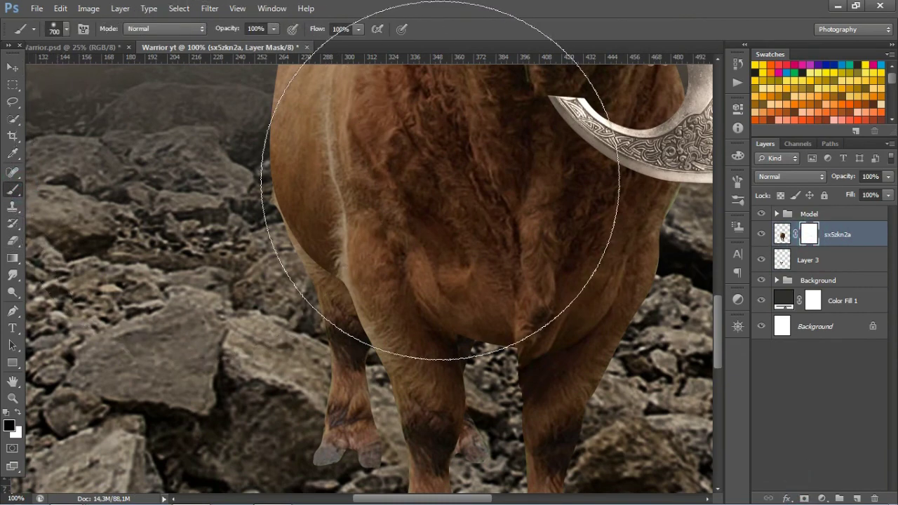
key("bracketleft")
key("bracketleft")
key("bracketleft")
mouse_move(323, 261)
left_mouse_down()
mouse_move(343, 307)
mouse_move(290, 211)
mouse_move(310, 237)
mouse_move(305, 247)
left_mouse_up()
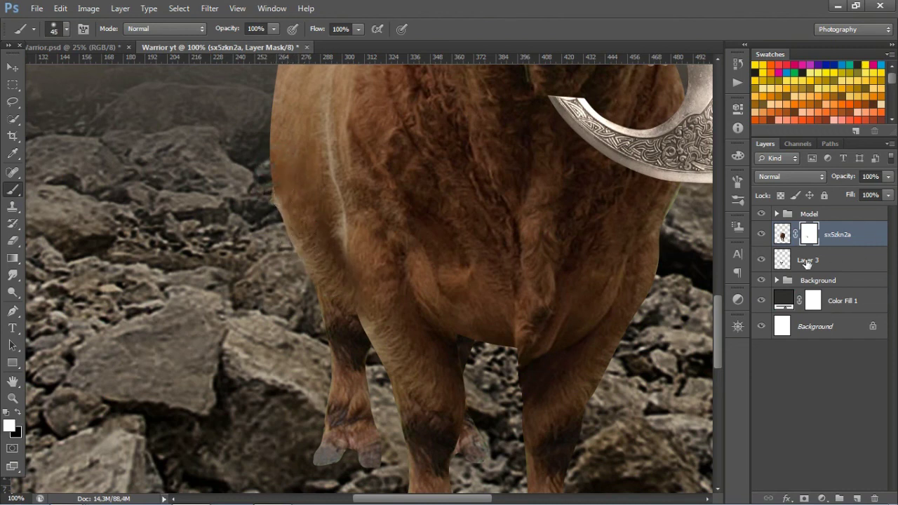
- Add a layer mask to Layer 3 and paint black along the bull's left edge
left_click(807, 262)
left_click(803, 498)
left_click(808, 257)
left_click(266, 188)
key("x")
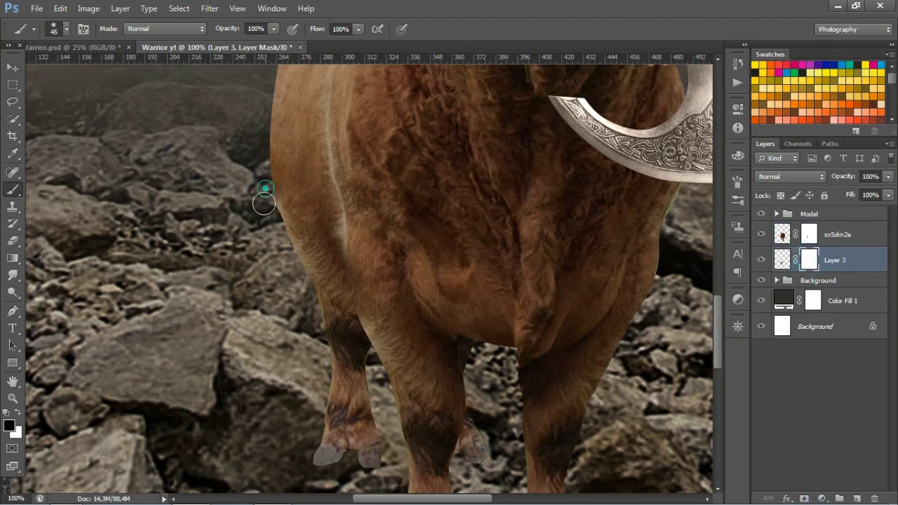
left_click_drag(264, 203, 275, 229)
left_click_drag(262, 171, 266, 194)
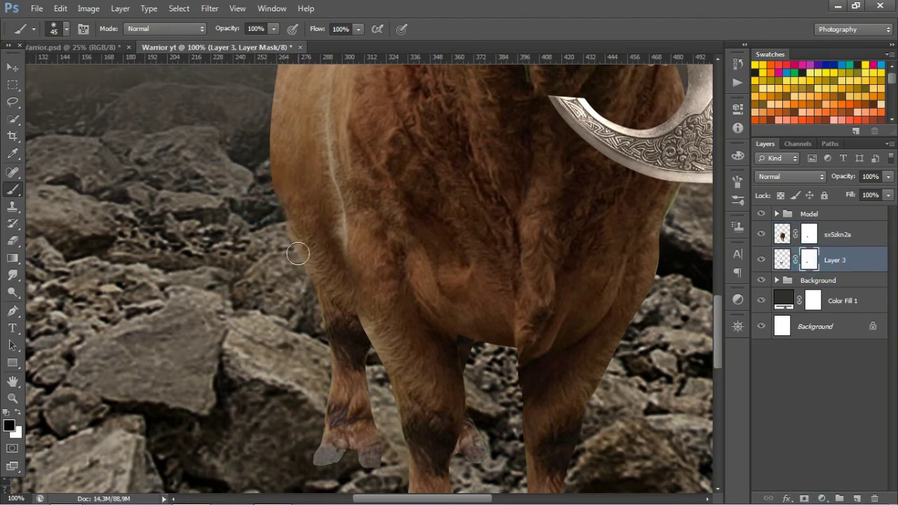
- Refine the bull's left edge on the sx5zkn2a mask and bring the full composition into view
left_click(810, 237)
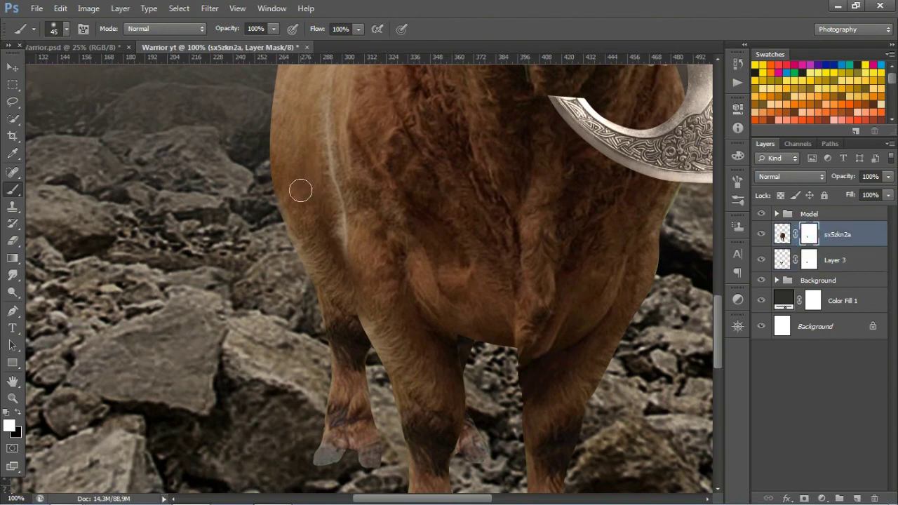
left_click_drag(278, 186, 273, 211)
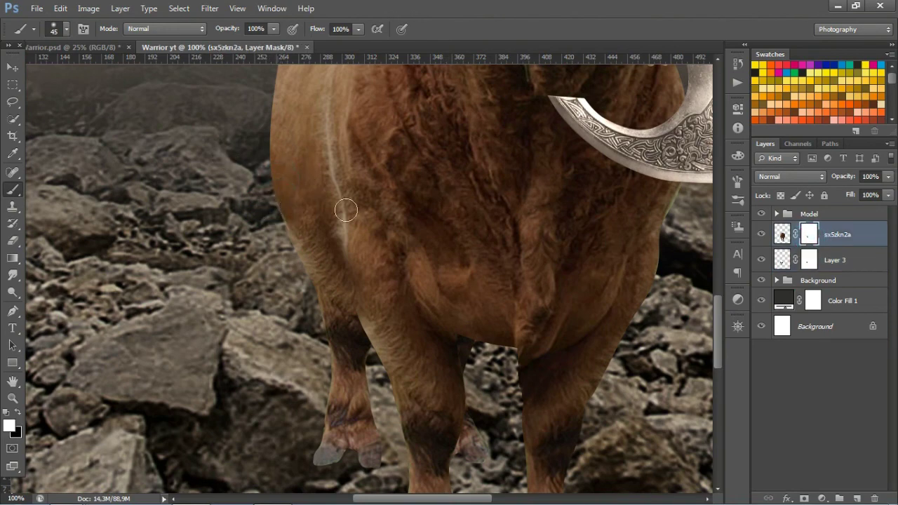
scroll(395, 218, "down", 1)
scroll(411, 215, "down", 1)
scroll(411, 210, "down", 1)
left_click_drag(404, 290, 404, 315)
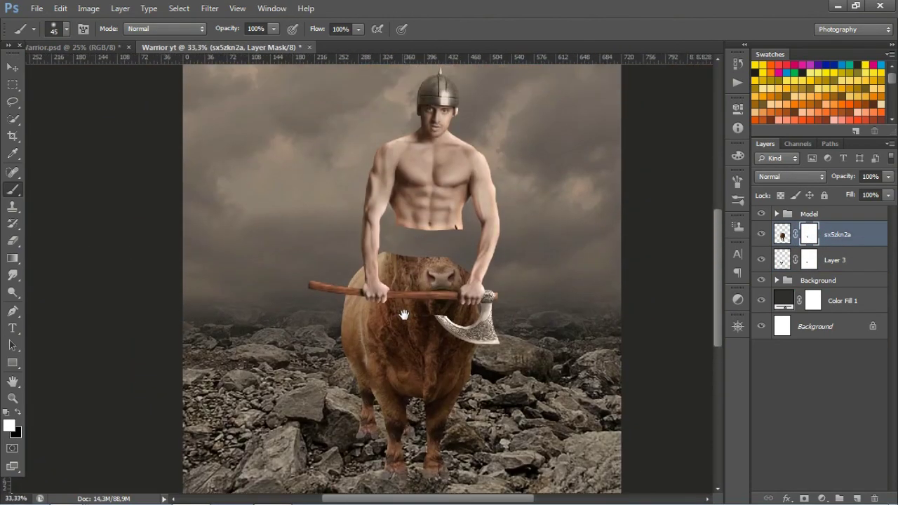
- Group sx5zkn2a and Layer 3 with Ctrl+G and name the group Animal Body
left_click(17, 69)
left_click(835, 259, "shift")
key("ctrl+g")
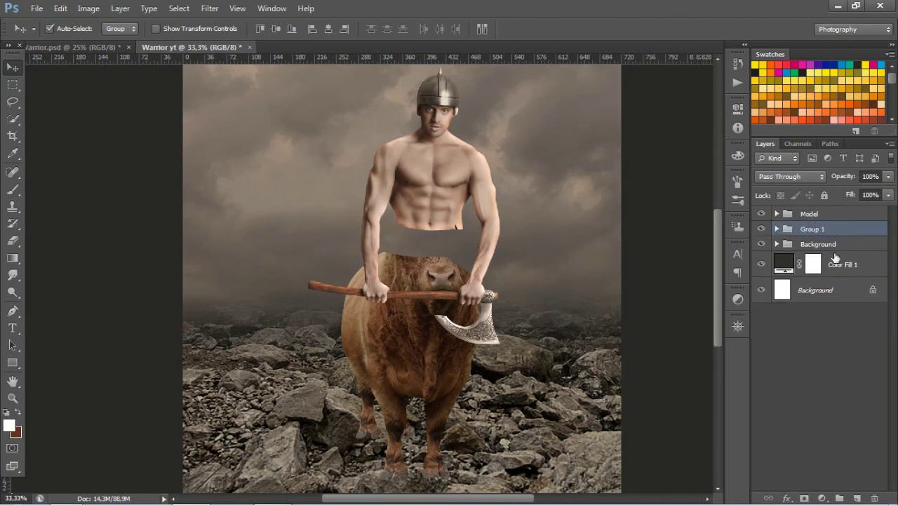
double_click(811, 229)
type("Animal Body")
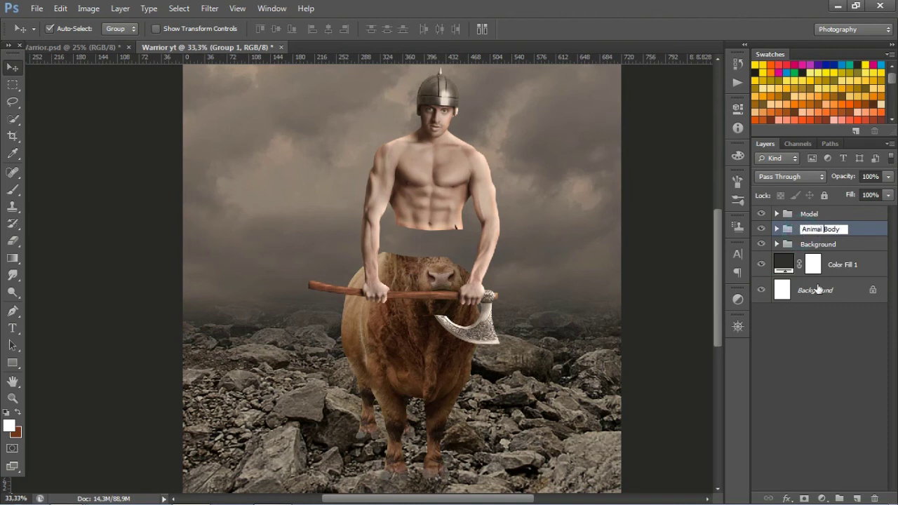
key("Return")
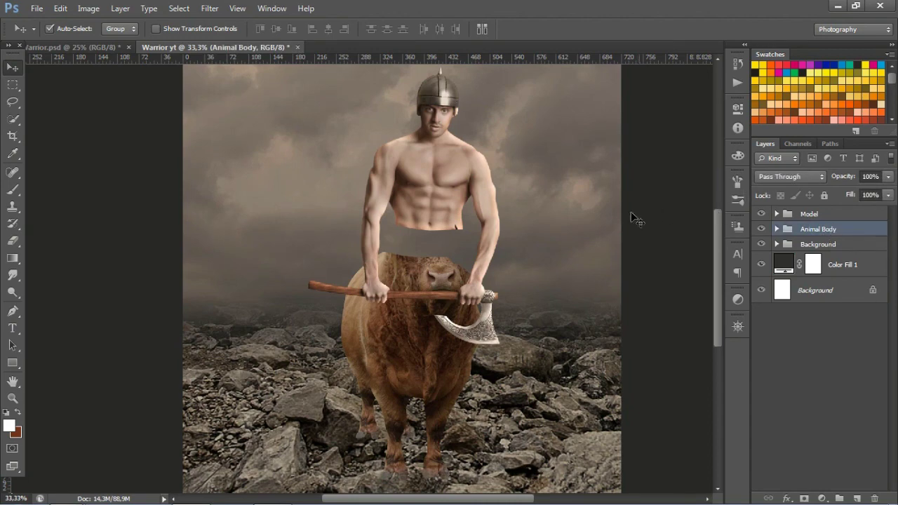
- Add a Hue/Saturation adjustment clipped to the bull with saturation at -33
left_click(827, 496)
left_click(838, 335)
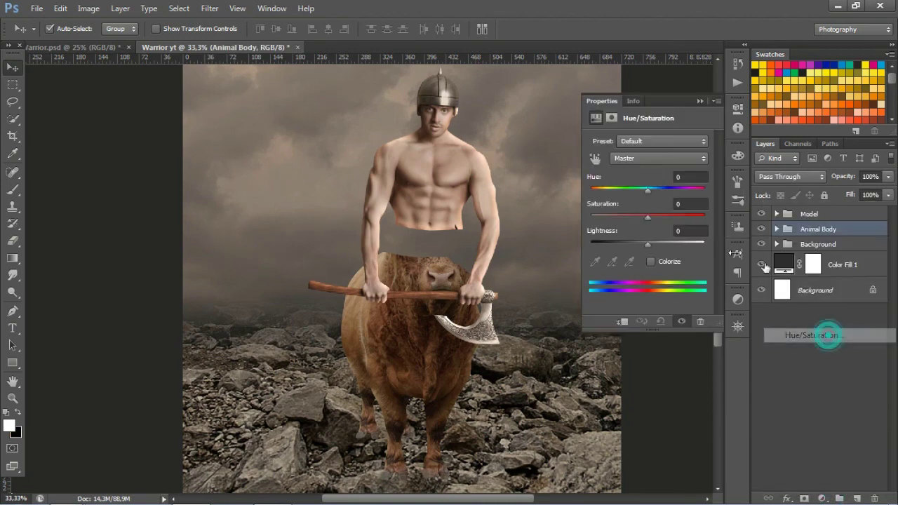
left_click(641, 320)
mouse_move(648, 217)
left_mouse_down()
mouse_move(628, 217)
mouse_move(645, 243)
mouse_move(638, 242)
left_mouse_up()
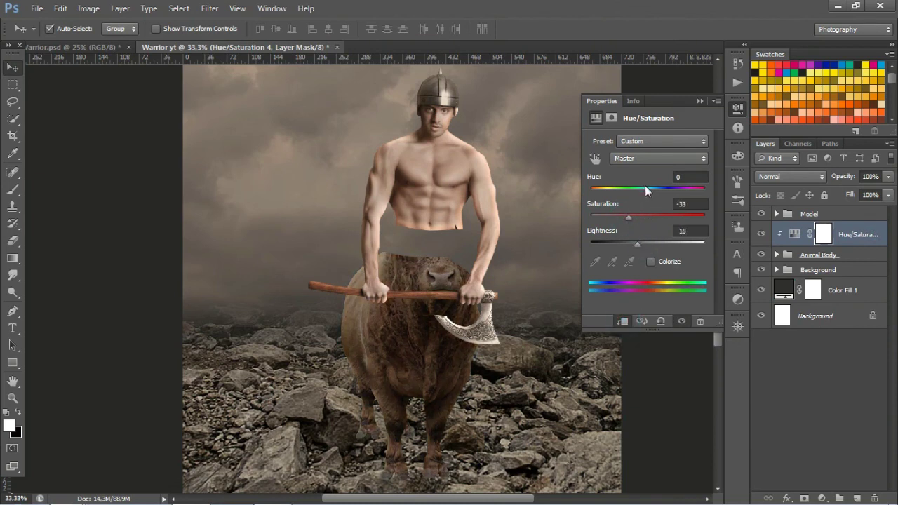
- Add a Color Lookup adjustment set to FallColors.look, clipped to the bull
left_click(700, 101)
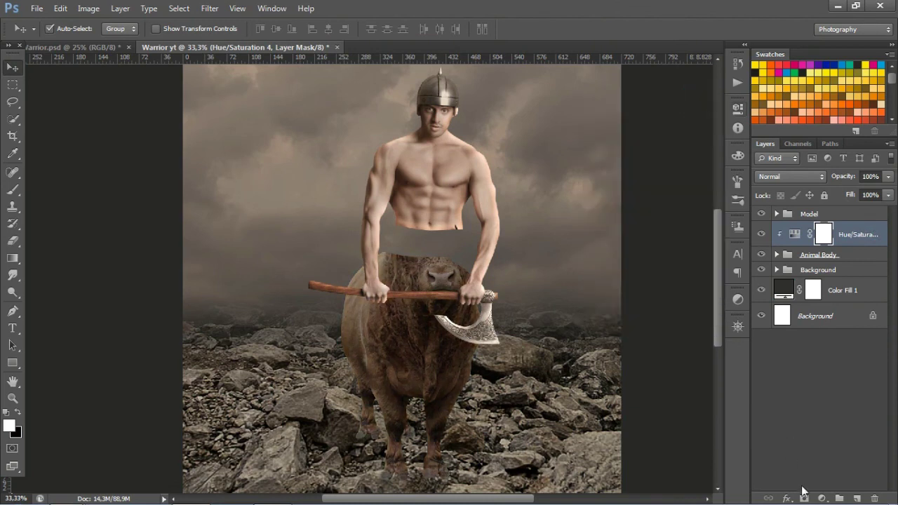
left_click(822, 498)
left_click(811, 408)
left_click(675, 141)
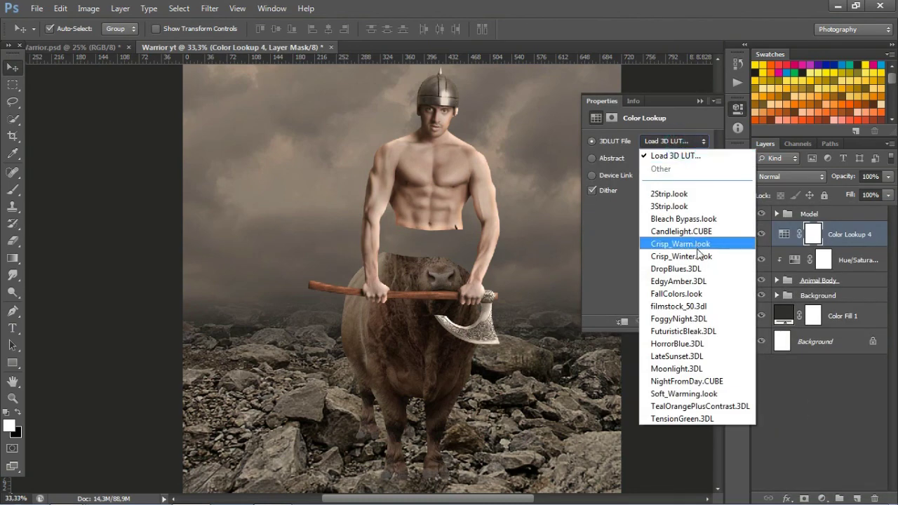
left_click(733, 291)
left_click(622, 322)
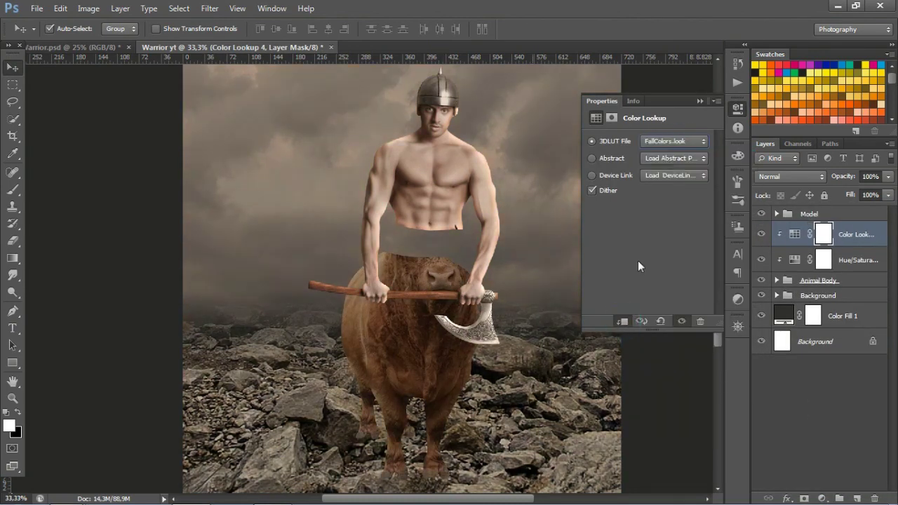
left_click(700, 100)
- Toggle the Color Lookup and Hue/Saturation layers on and off to compare the effect
left_click(761, 234)
left_click(761, 235)
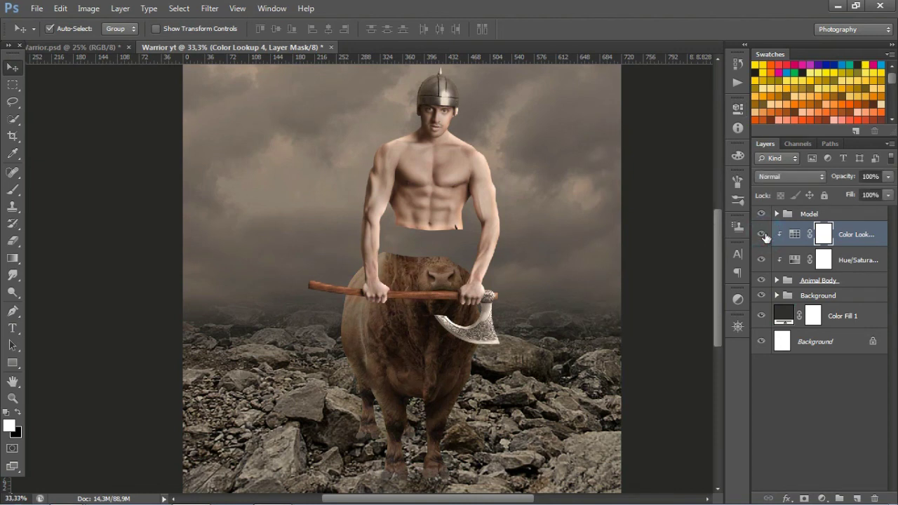
left_click(761, 259)
left_click(761, 234)
left_click(761, 234)
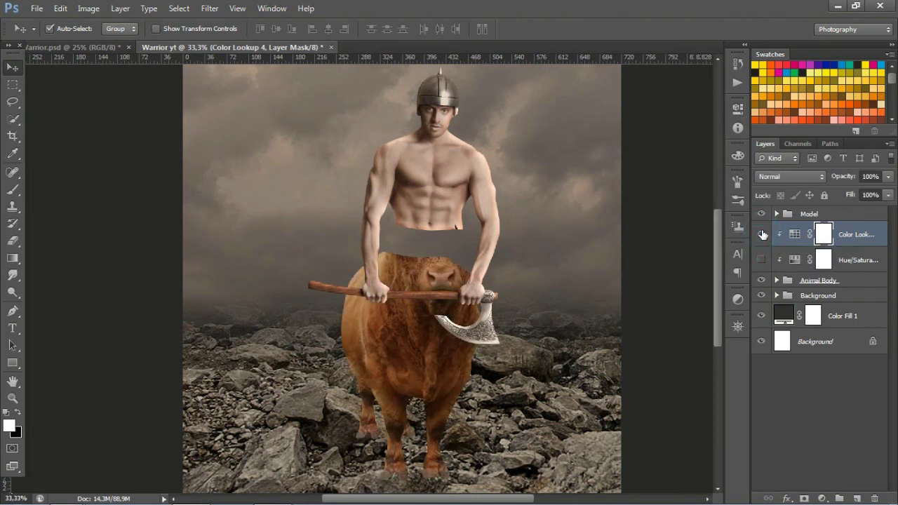
left_click(761, 235)
left_click(761, 259)
left_click(763, 236)
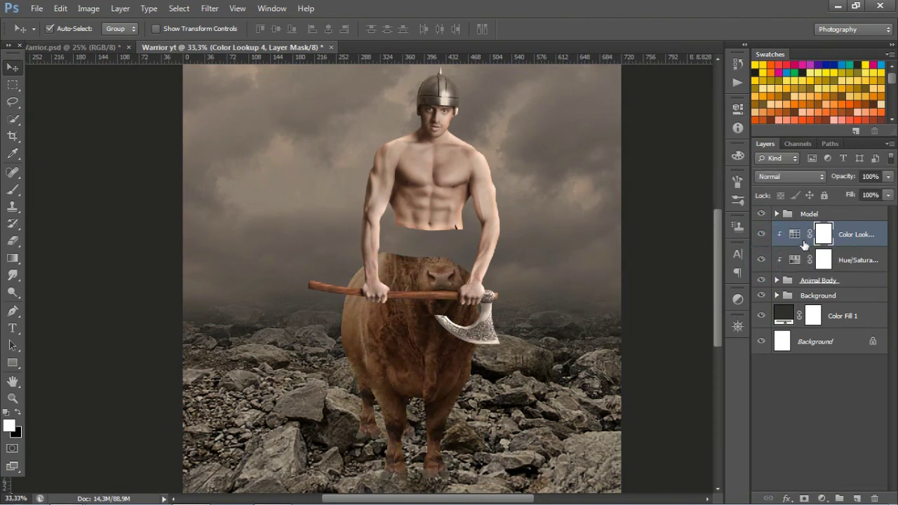
- Lower the Hue/Saturation saturation further to -47
double_click(795, 260)
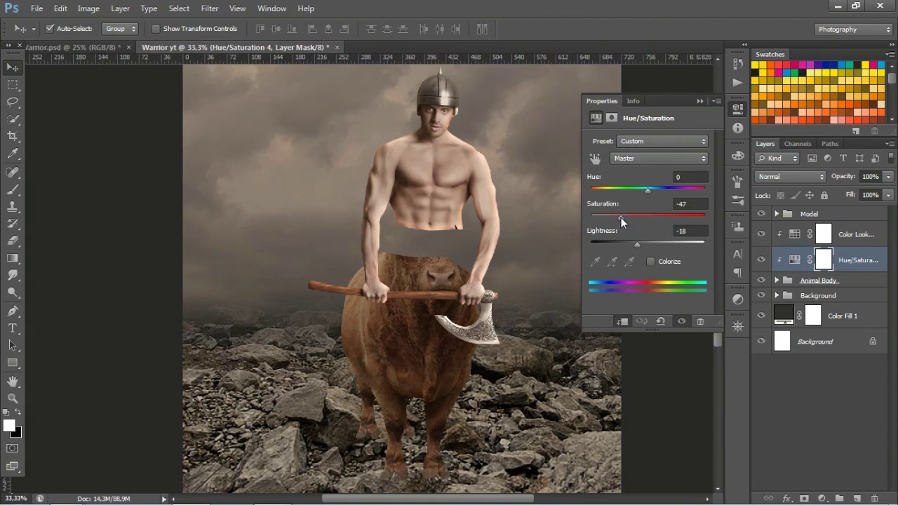
left_click_drag(621, 217, 634, 248)
left_click(700, 100)
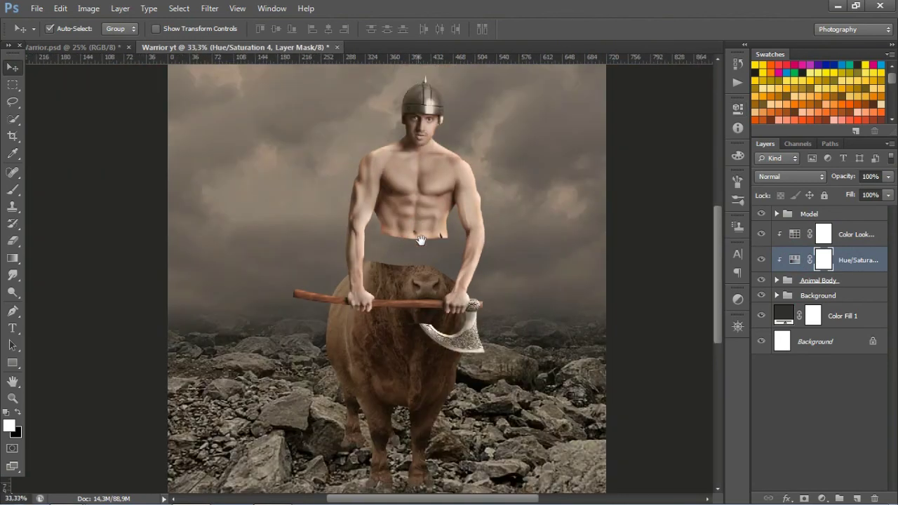
- Zoom out and drag the helmet photo from the source folder into the composite
left_click_drag(439, 326, 443, 274)
left_click(449, 240, "alt")
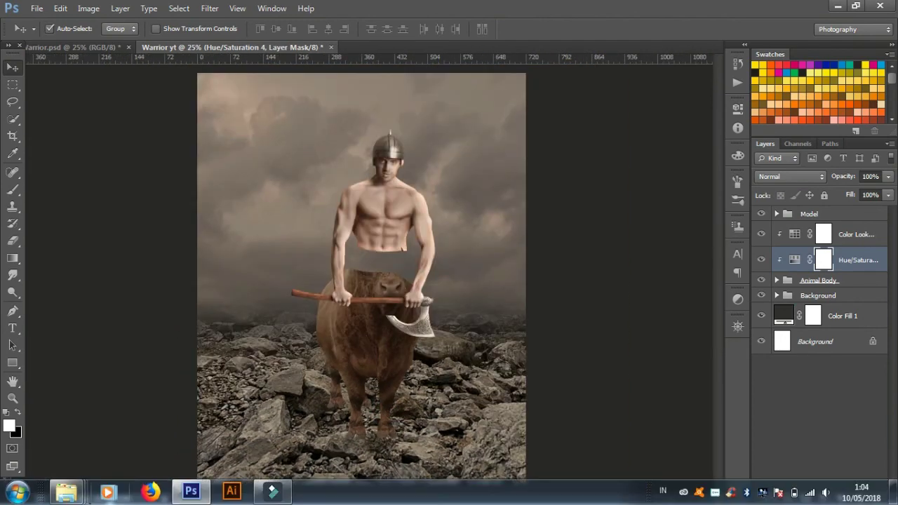
mouse_move(66, 491)
left_click(92, 441)
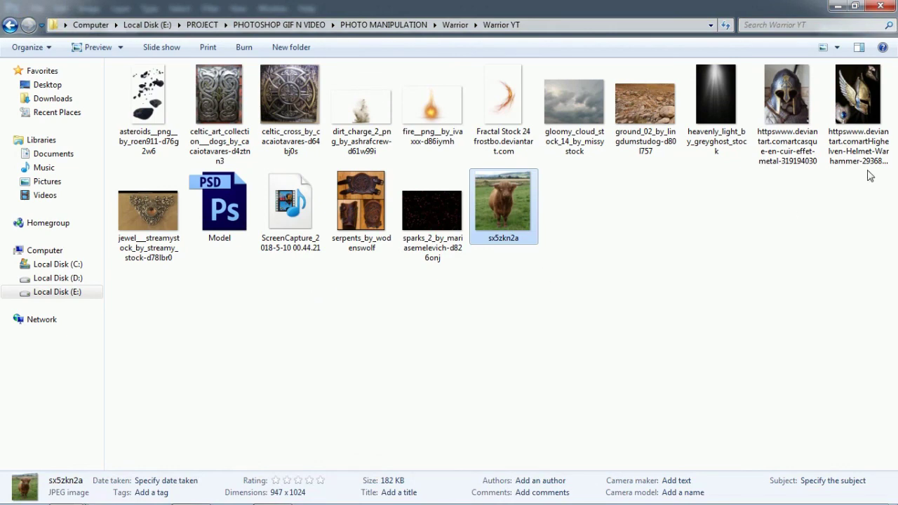
mouse_move(786, 105)
left_mouse_down()
mouse_move(463, 240)
mouse_move(458, 233)
left_mouse_up()
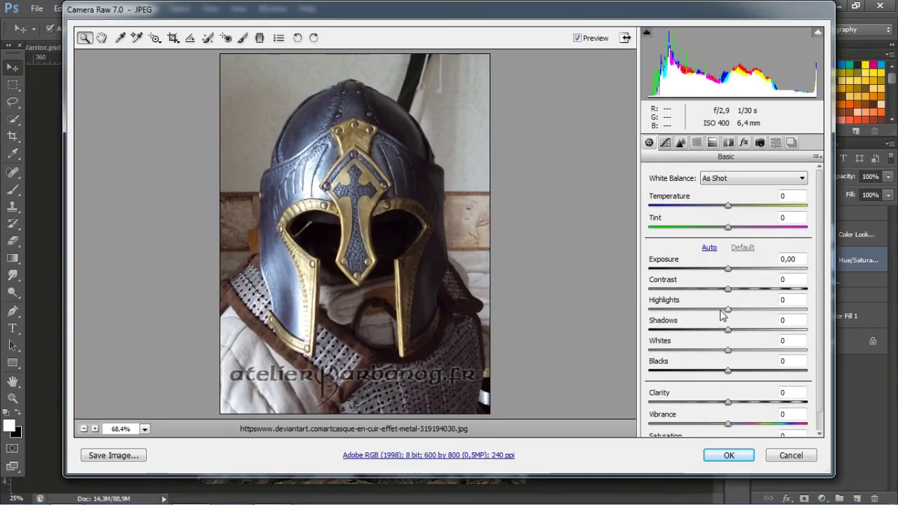
- Tone the helmet in Camera Raw (Highlights -88, Shadows +44, Whites -81, Blacks +28, Clarity +45) and place it
left_click_drag(727, 309, 658, 309)
mouse_move(728, 329)
left_mouse_down()
mouse_move(762, 330)
mouse_move(670, 370)
left_mouse_up()
mouse_move(772, 377)
left_mouse_down()
mouse_move(751, 383)
mouse_move(764, 411)
left_mouse_up()
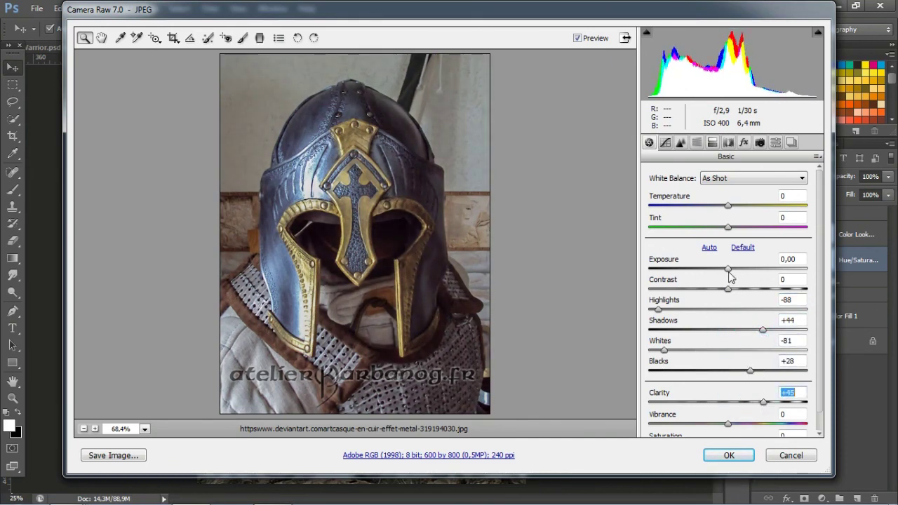
left_click(726, 455)
- Commit the helmet placement and move its layer to the top of the stack
key("Return")
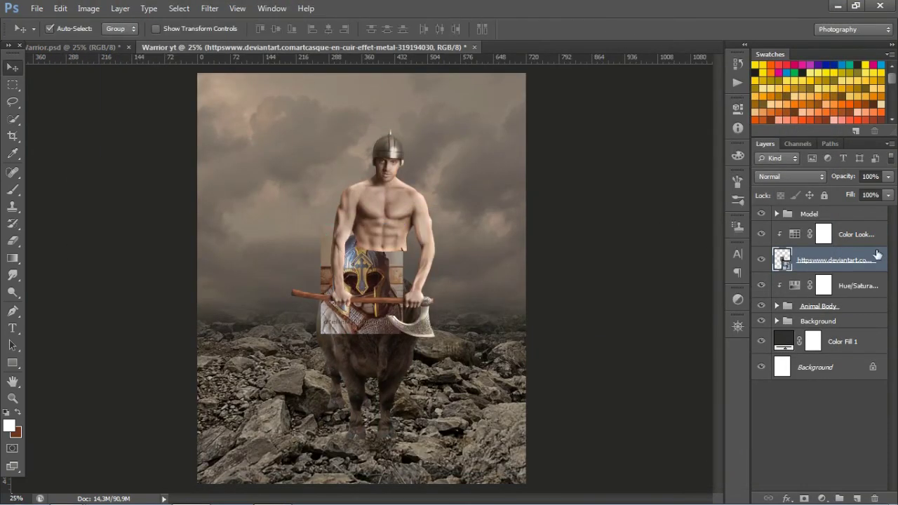
mouse_move(849, 234)
left_mouse_down()
mouse_move(857, 272)
mouse_move(857, 210)
mouse_move(828, 272)
mouse_move(827, 209)
left_mouse_up()
scroll(342, 295, "up", 1)
scroll(342, 295, "up", 2)
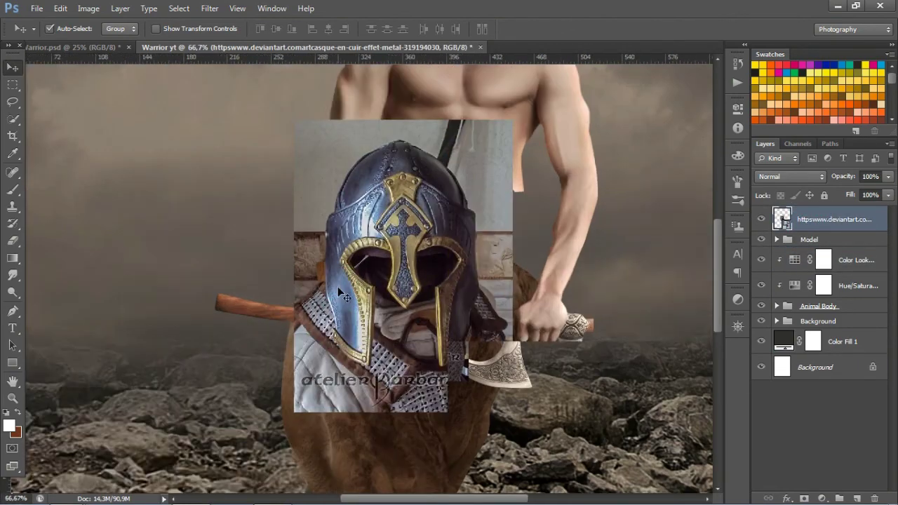
key("p")
scroll(335, 298, "up", 1)
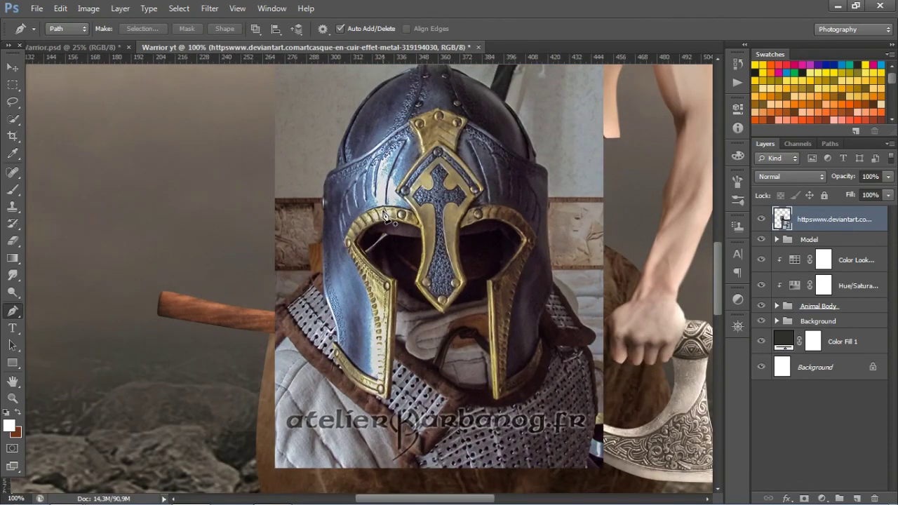
left_click_drag(405, 143, 390, 329)
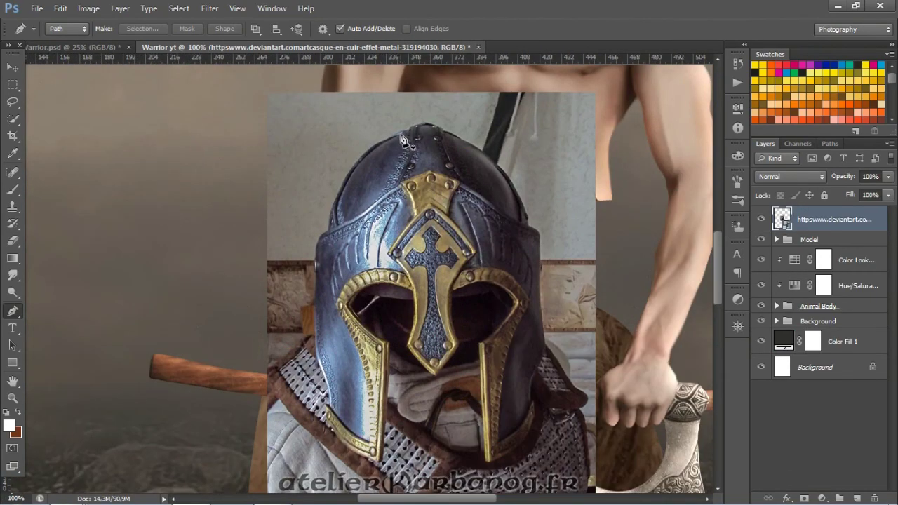
- Pen-trace the helmet's left side and left eye opening
left_click(403, 135)
left_click_drag(349, 174, 342, 188)
left_click(327, 231)
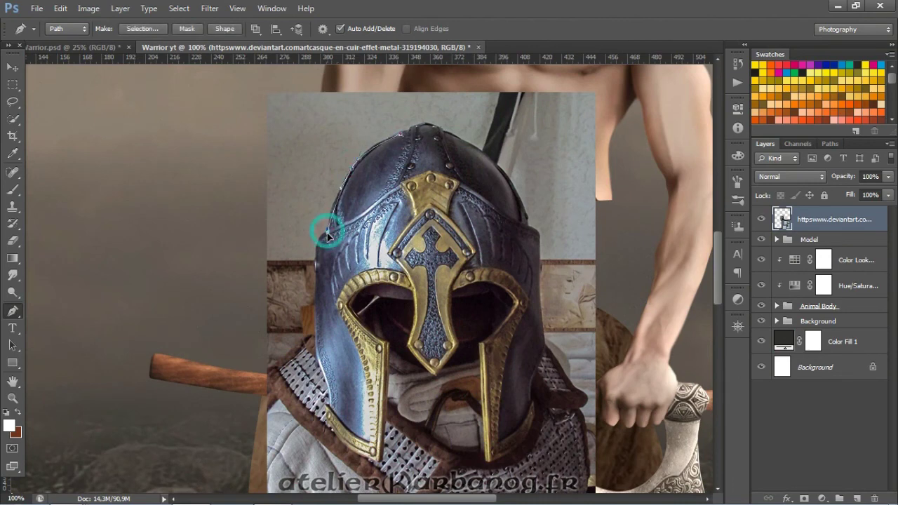
left_click(316, 276)
left_click(315, 327)
scroll(330, 392, "down", 1)
scroll(332, 406, "up", 1)
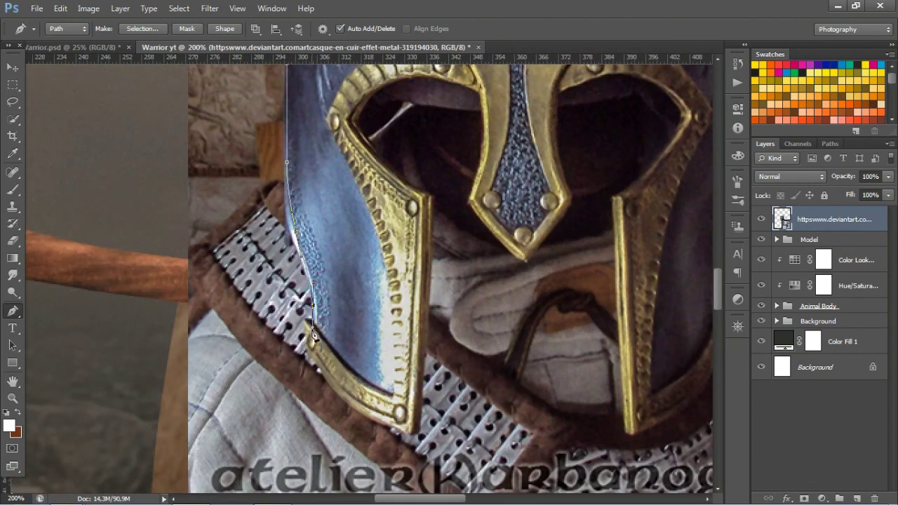
left_click(378, 155)
left_click(356, 125)
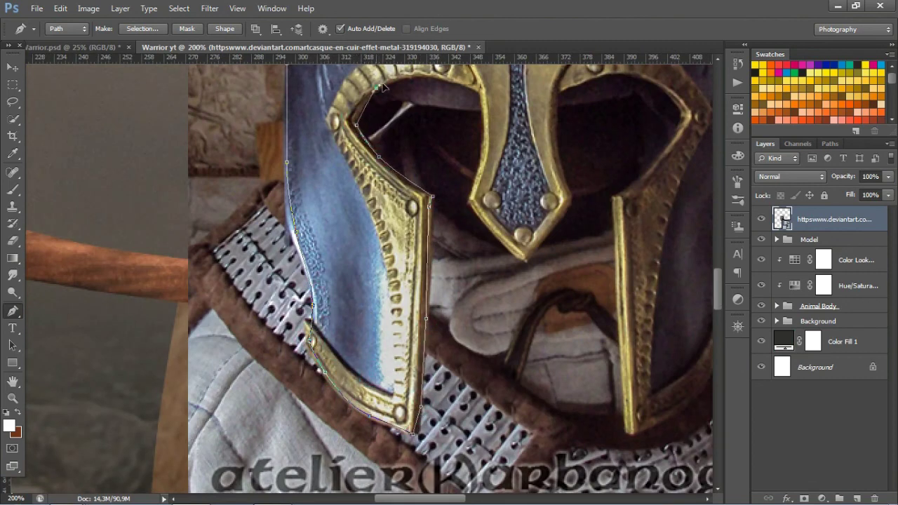
left_click(376, 88)
- Continue the path over the nose guard, right eye, right cheek guard and dome
left_click_drag(481, 89, 484, 140)
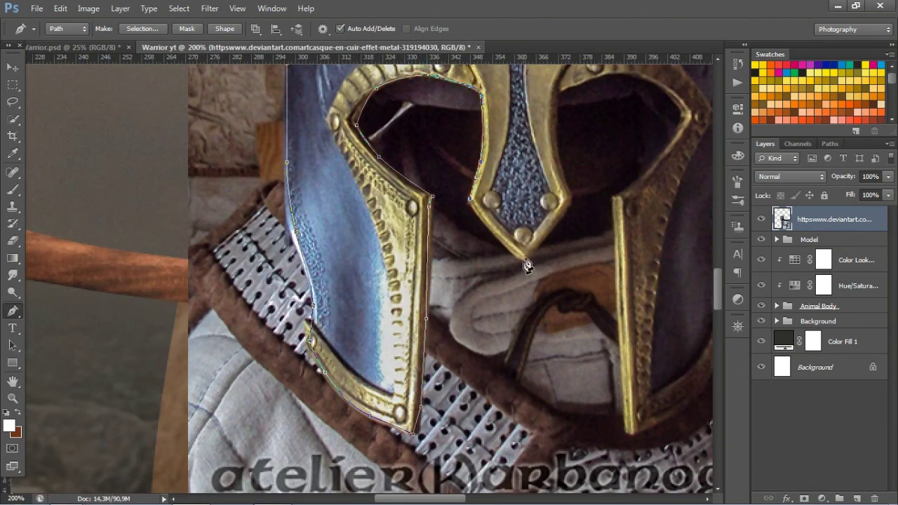
left_click(559, 99)
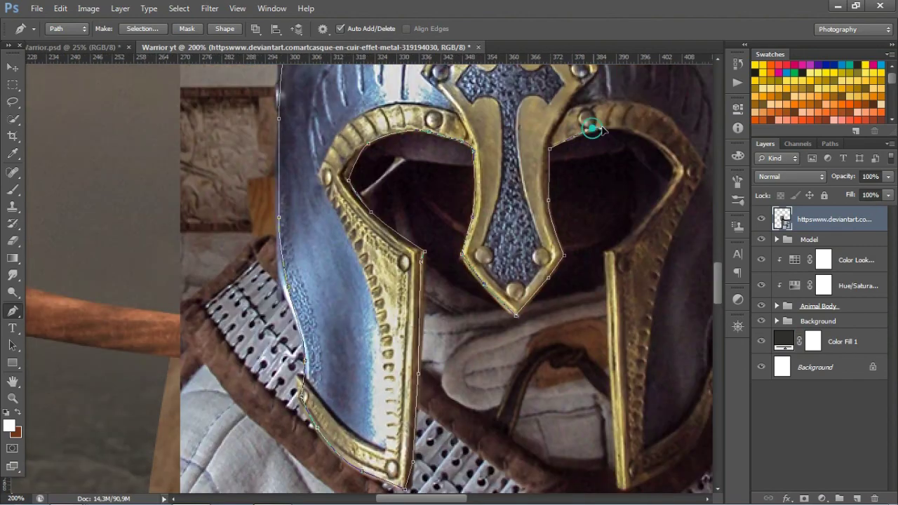
left_click(631, 128)
left_click(676, 177)
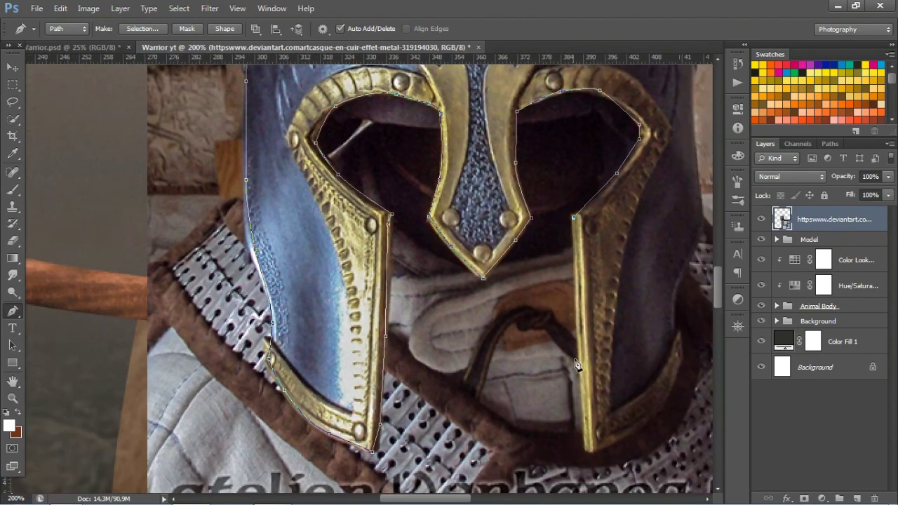
left_click_drag(649, 215, 631, 105)
left_click(551, 382)
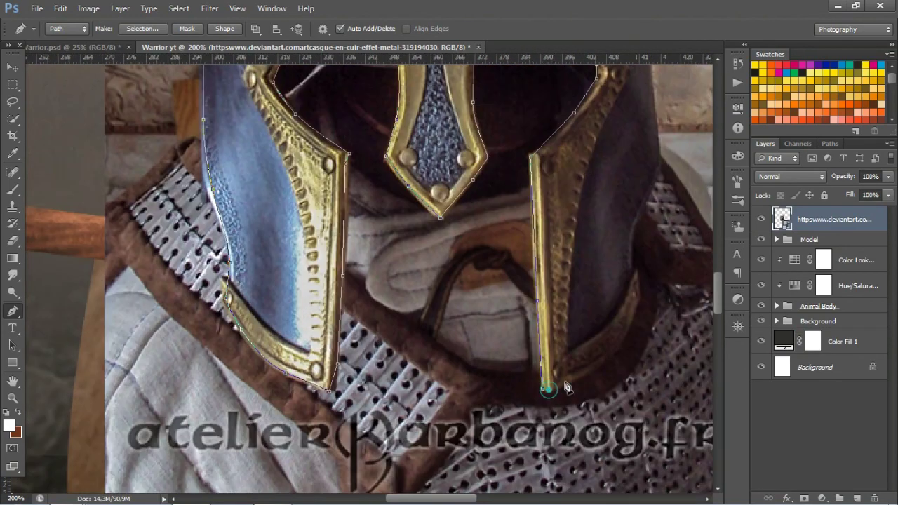
left_click(630, 334)
left_click(632, 321)
left_click_drag(632, 141, 664, 491)
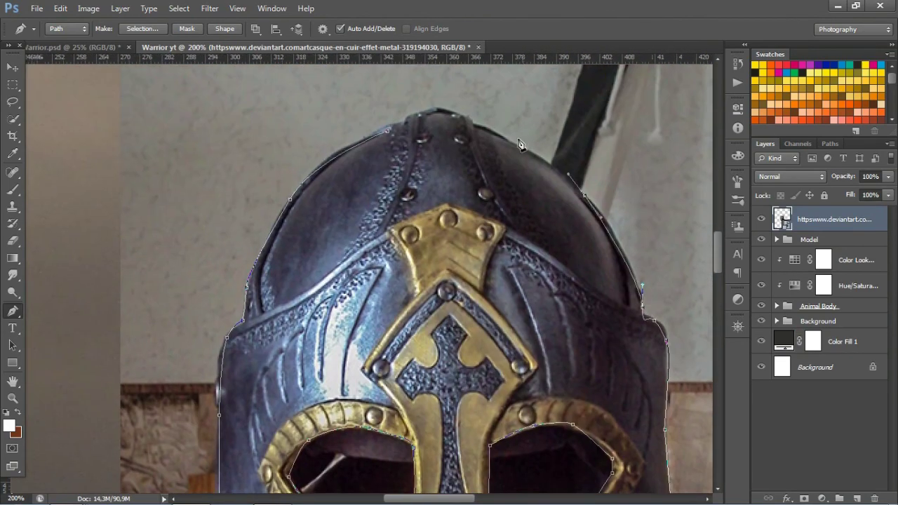
- Turn the helmet path into a selection and add a layer mask from it
left_click(830, 143)
left_click(761, 153, "ctrl")
left_click(765, 143)
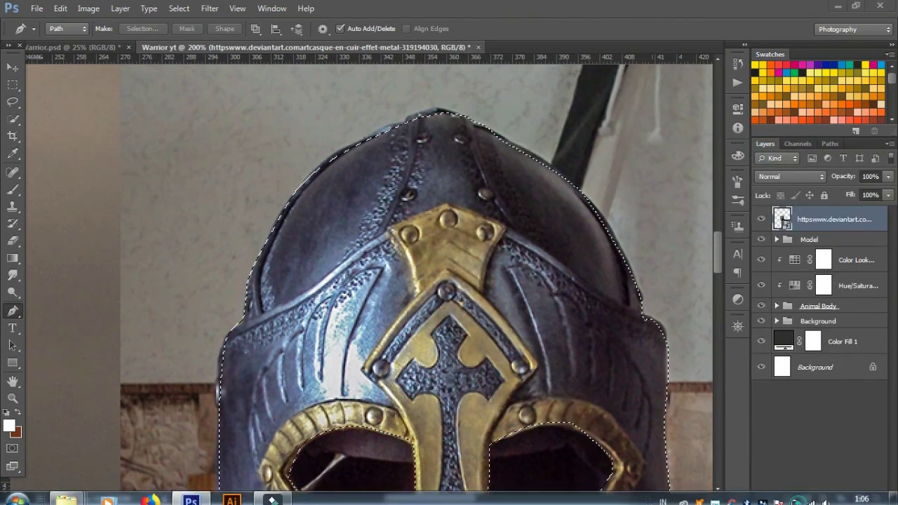
left_click(803, 498)
- Rasterize the helmet layer and permanently apply its mask
key("ctrl+minus")
key("ctrl+minus")
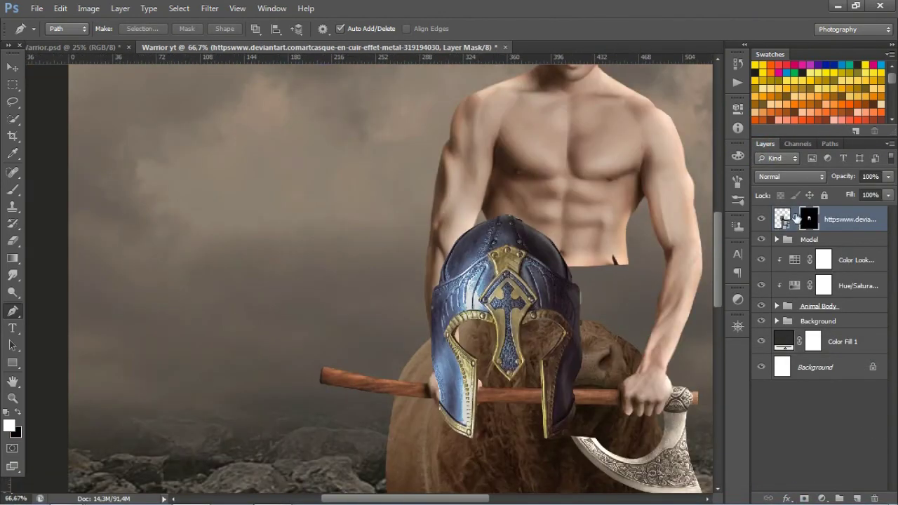
right_click(807, 210)
left_click(704, 179)
right_click(809, 219)
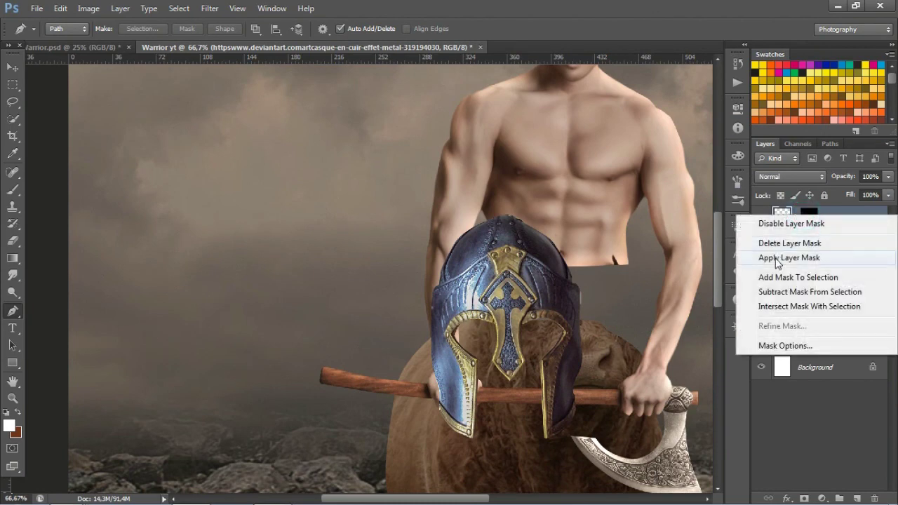
left_click(770, 254)
- Move the cut-out helmet up onto the warrior's head
left_click(13, 67)
left_click_drag(457, 127, 382, 250)
left_click_drag(435, 393, 470, 133)
- Free Transform the helmet, shrinking it and tilting it about 10° clockwise onto the head
left_click_drag(544, 84, 460, 281)
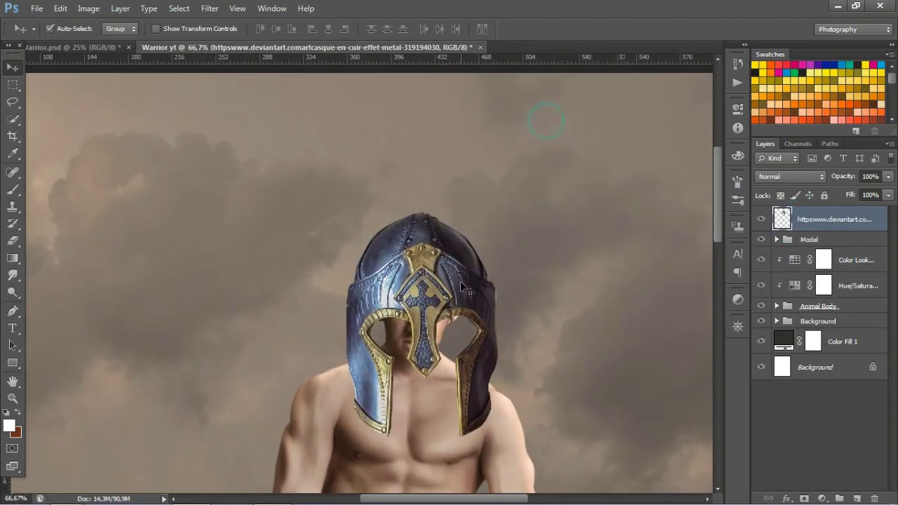
key("ctrl+t")
mouse_move(498, 211)
left_mouse_down()
mouse_move(476, 242)
mouse_move(487, 218)
left_mouse_up()
left_click_drag(400, 296, 406, 252)
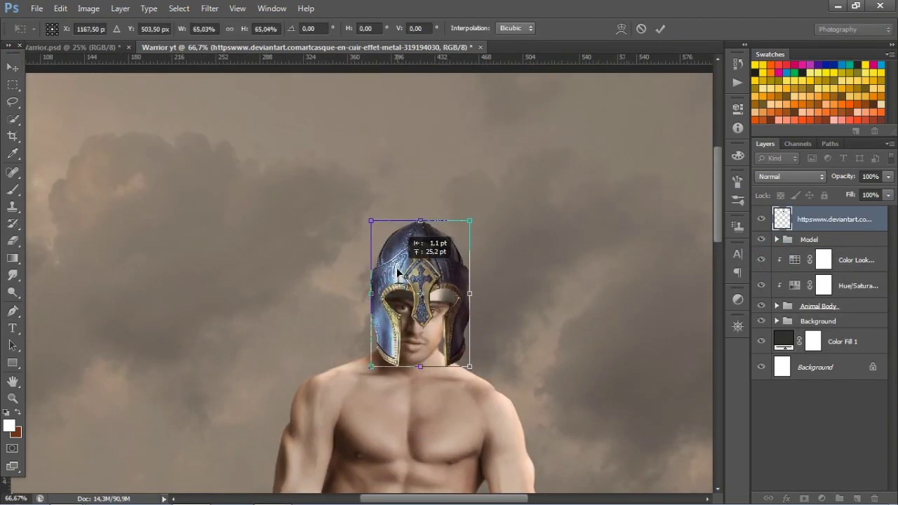
mouse_move(491, 200)
left_mouse_down()
mouse_move(505, 212)
mouse_move(471, 242)
left_mouse_up()
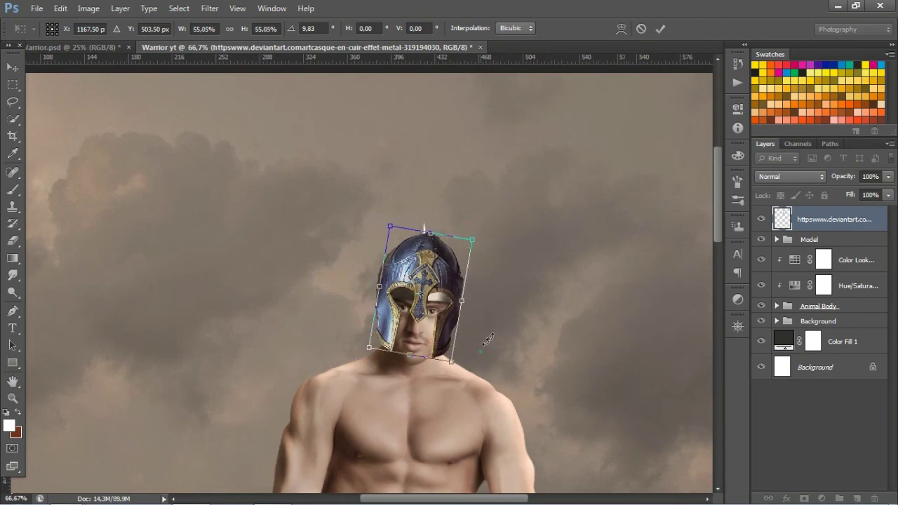
left_click_drag(494, 316, 489, 324)
left_click_drag(444, 291, 446, 303)
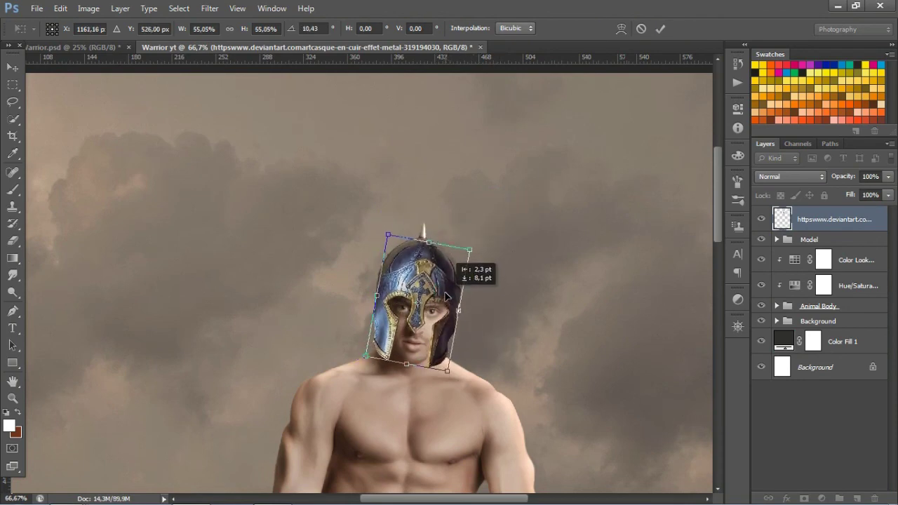
key("ctrl+plus")
key("ctrl+plus")
left_click_drag(525, 132, 523, 124)
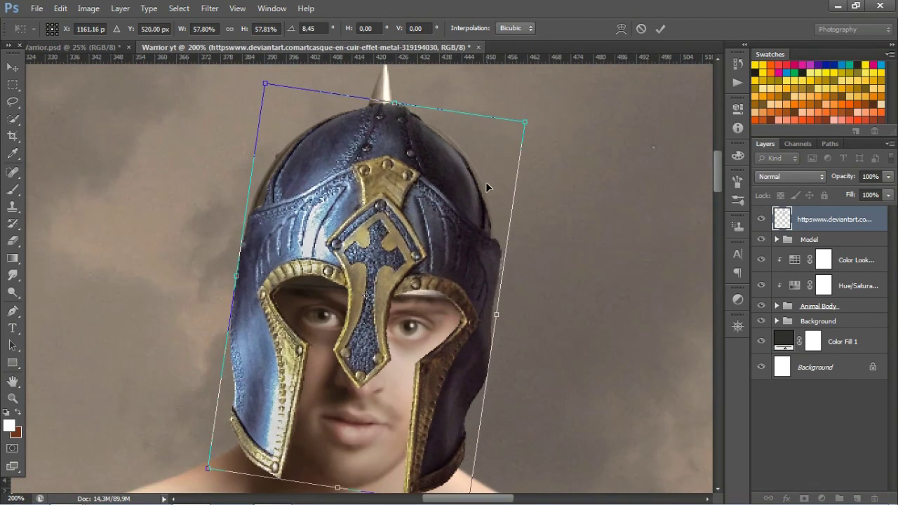
key("Return")
- Pin the helmet with Puppet Warp and bend the left cheek guard toward the face
left_click(256, 349)
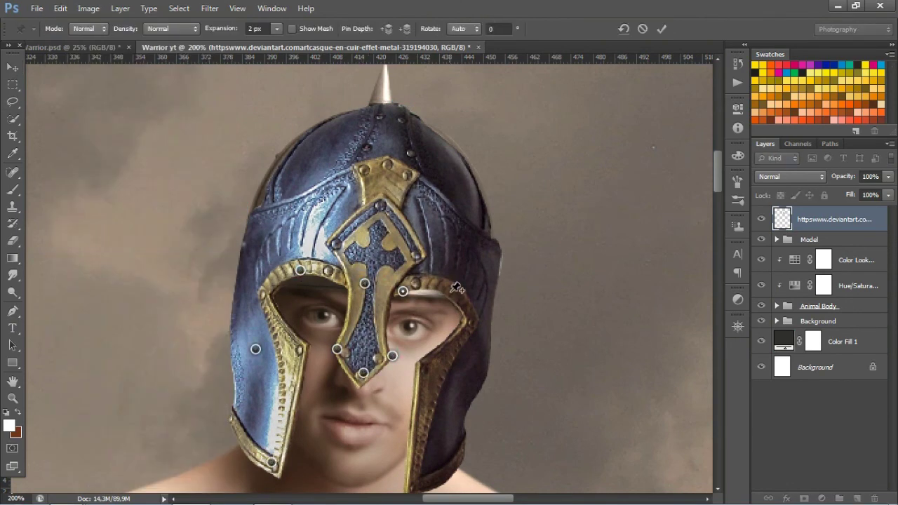
left_click(494, 240)
scroll(495, 365, "down", 2)
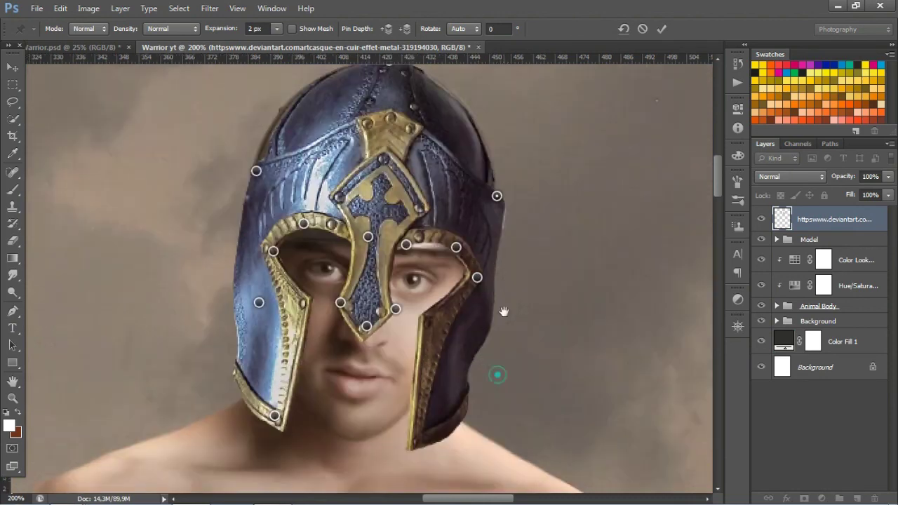
scroll(496, 365, "down", 1)
left_click_drag(279, 394, 319, 394)
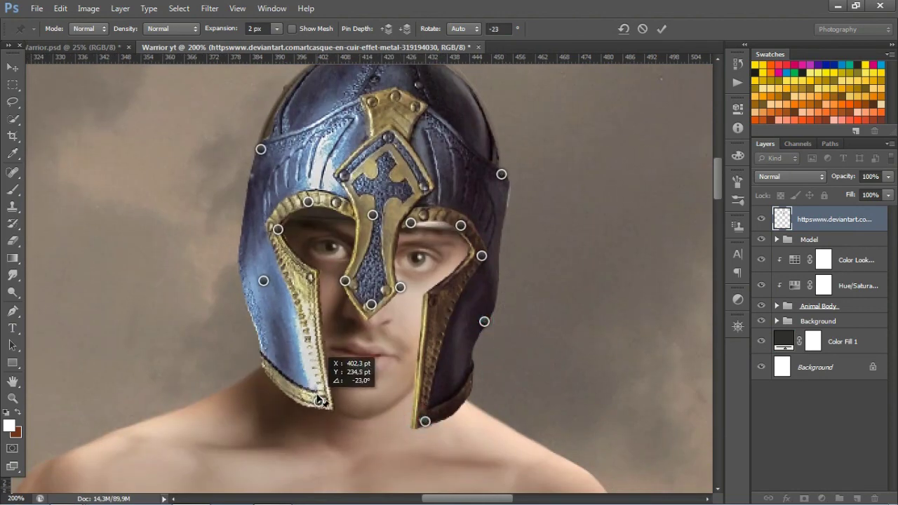
left_click_drag(263, 280, 272, 303)
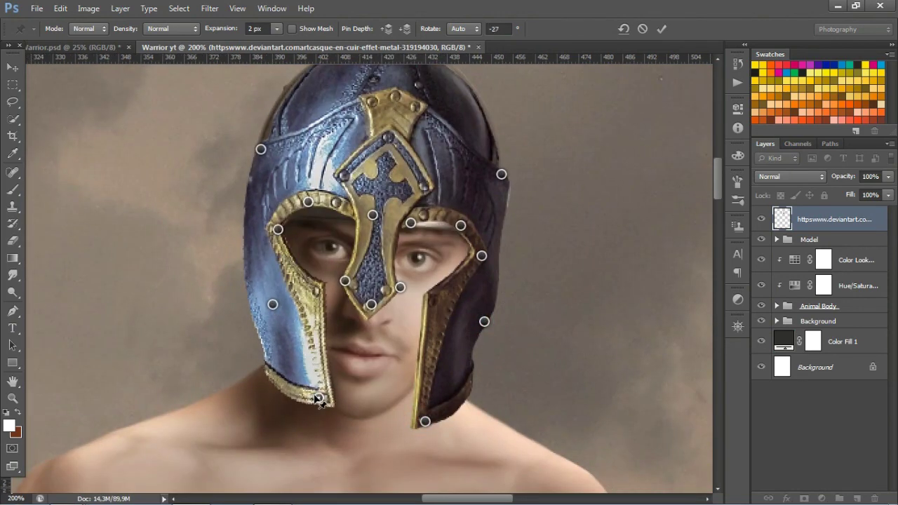
- Reshape the helmet's sides and pull the nose guard down, then apply the warp
left_click_drag(319, 394, 313, 394)
left_click_drag(425, 421, 398, 412)
left_click_drag(484, 321, 481, 317)
left_click_drag(481, 255, 479, 260)
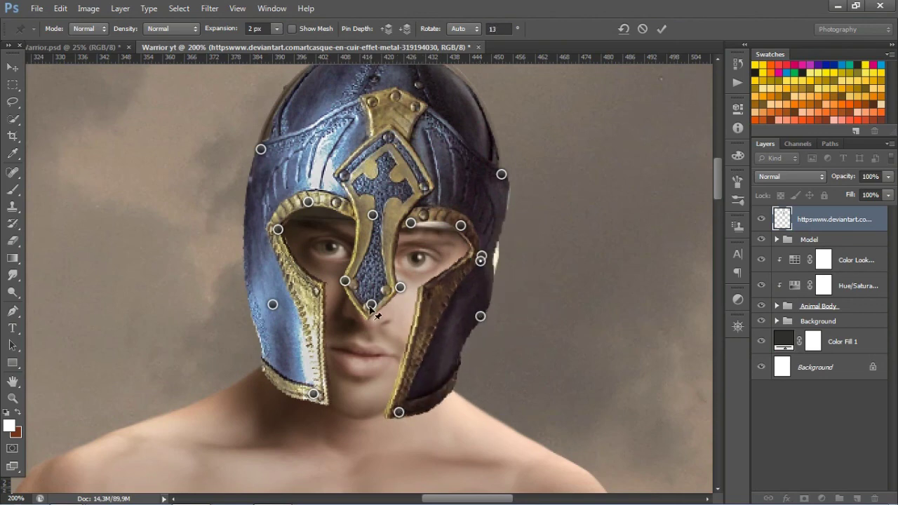
left_click_drag(370, 304, 367, 314)
mouse_move(345, 280)
left_mouse_down()
mouse_move(344, 293)
mouse_move(344, 281)
left_mouse_up()
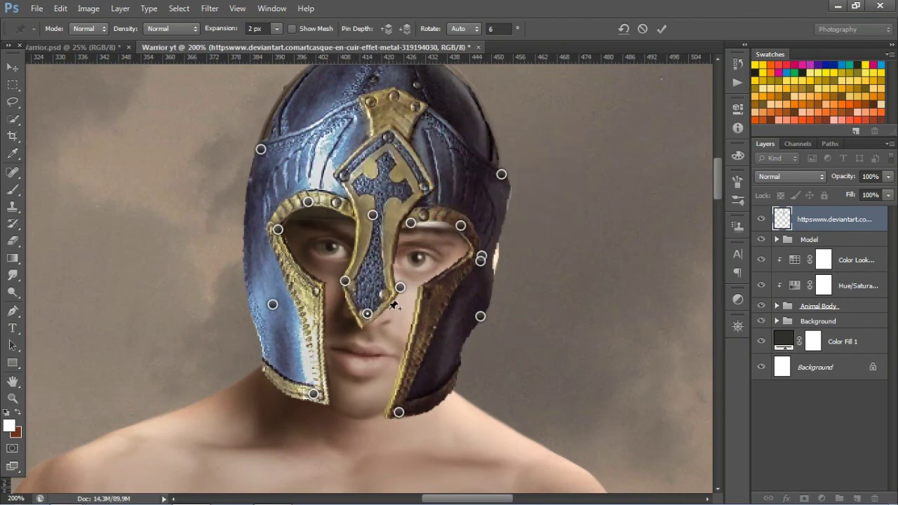
left_click(662, 29)
- Narrow the blue helmet's right side with Free Transform and nudge it onto the head
left_click_drag(489, 163, 487, 169)
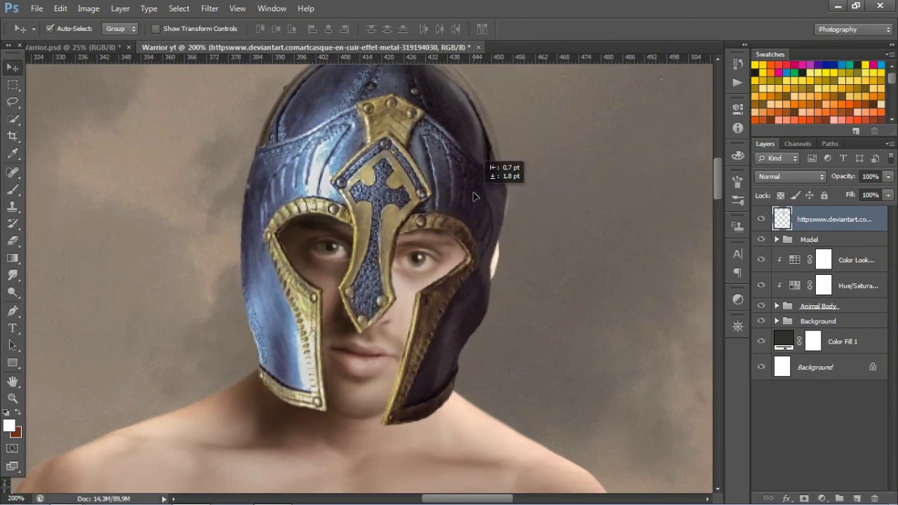
key("ctrl+t")
left_click_drag(507, 237, 501, 232)
key("Return")
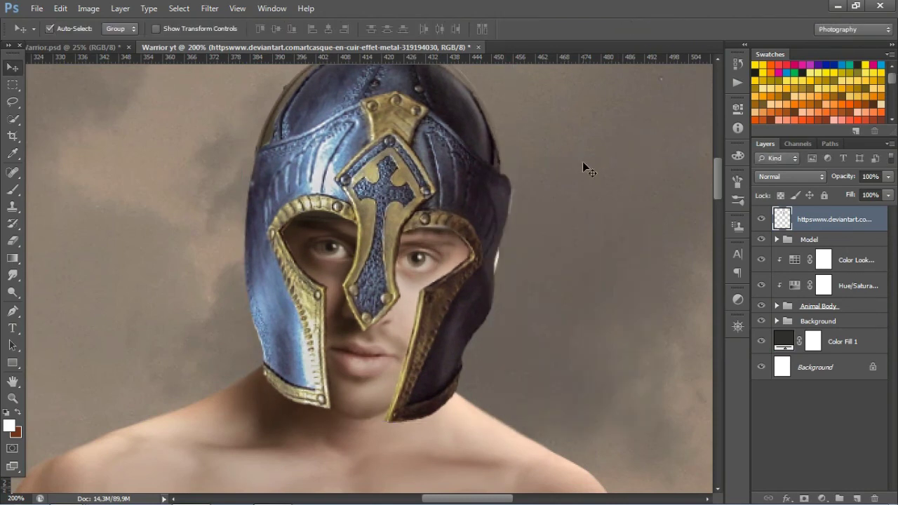
left_click_drag(387, 258, 383, 265)
scroll(393, 263, "down", 3)
scroll(413, 260, "up", 2)
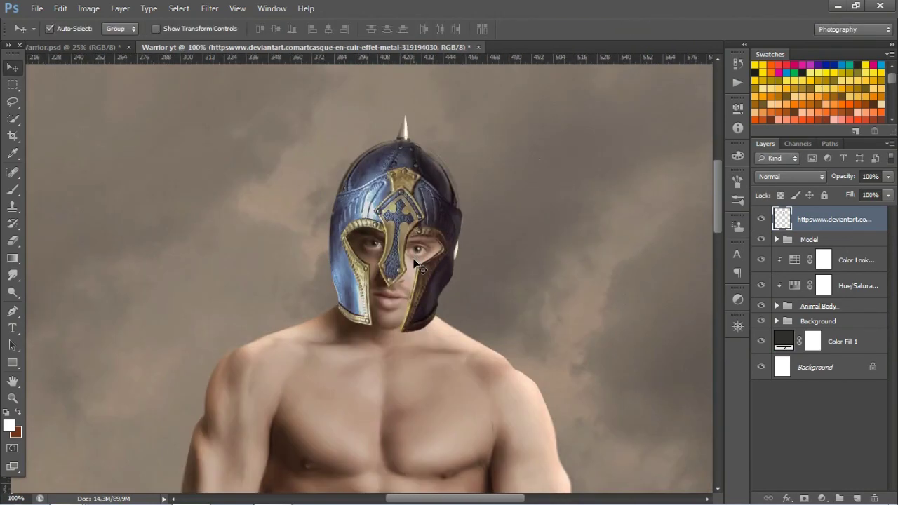
scroll(434, 181, "up", 2)
- Trace a pen path around the helmet's spiked top and convert it to a selection
key("p")
left_click(202, 236)
left_click_drag(279, 206, 303, 199)
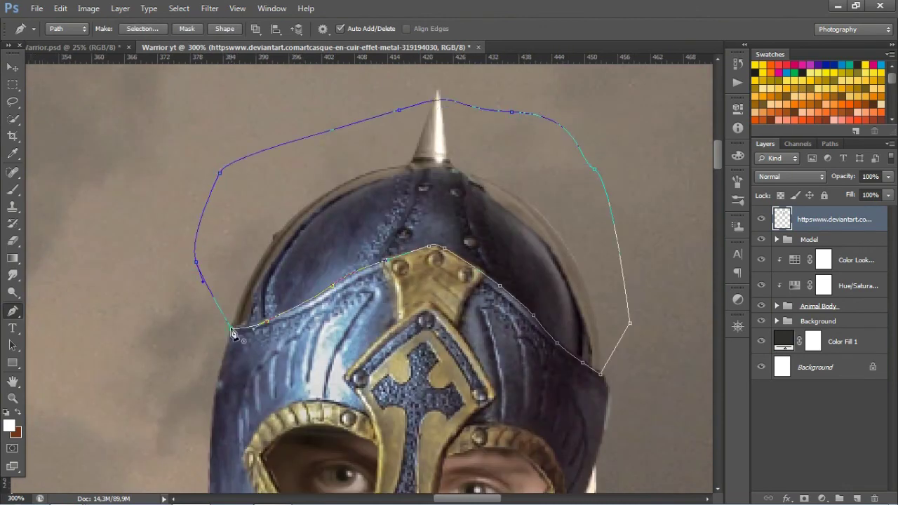
left_click(830, 143)
left_click(763, 164, "ctrl")
left_click(765, 144)
scroll(436, 244, "down", 3)
scroll(437, 244, "up", 2)
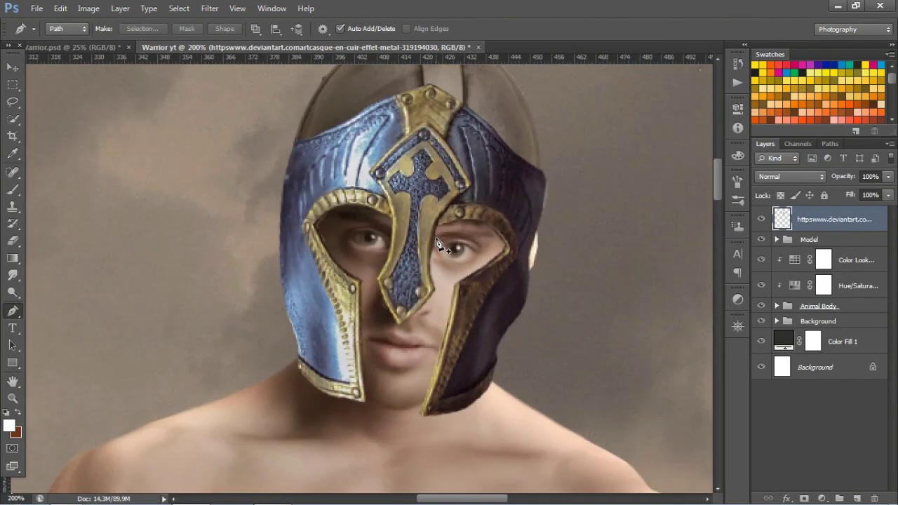
- Warp the helmet, bending its right edge inward and curving its lower edge to fit
key("ctrl+t")
right_click(494, 205)
left_click(505, 304)
left_click_drag(548, 307, 558, 279)
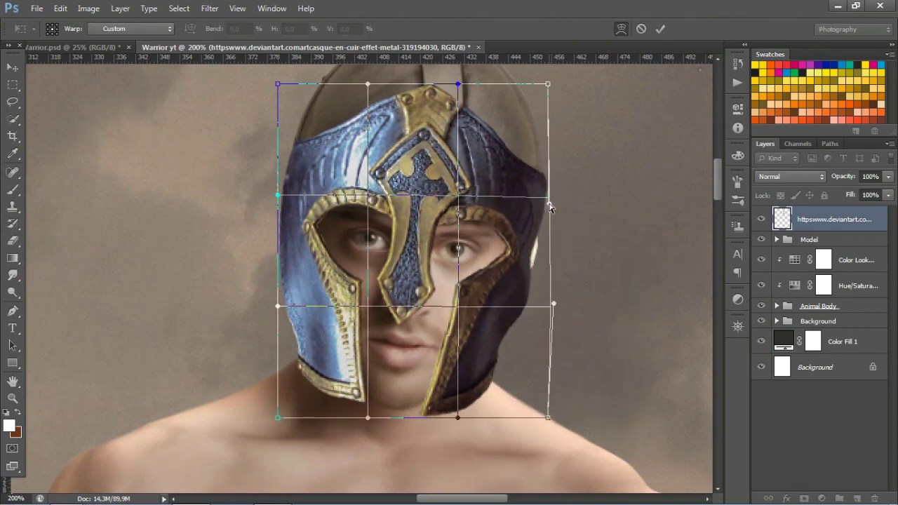
left_click_drag(458, 417, 439, 409)
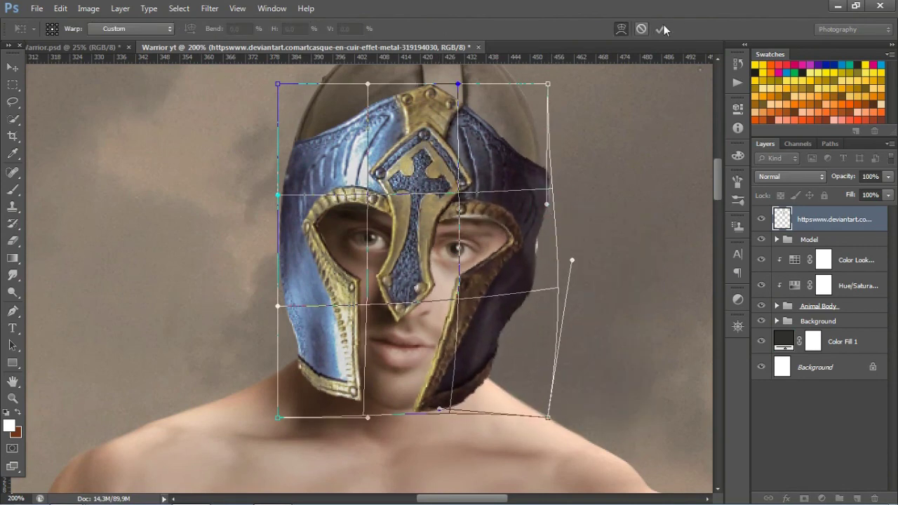
left_click(660, 28)
- Place the winged helmet photo via Camera Raw: highlights −47, shadows +42, whites −40, blacks +17
left_click(68, 494)
left_click(85, 421)
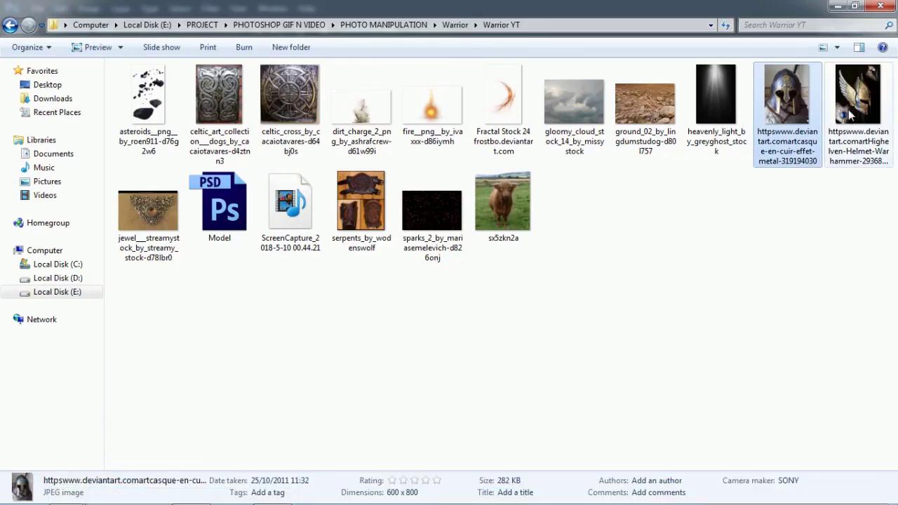
mouse_move(851, 116)
left_mouse_down()
mouse_move(358, 428)
mouse_move(188, 495)
mouse_move(306, 330)
left_mouse_up()
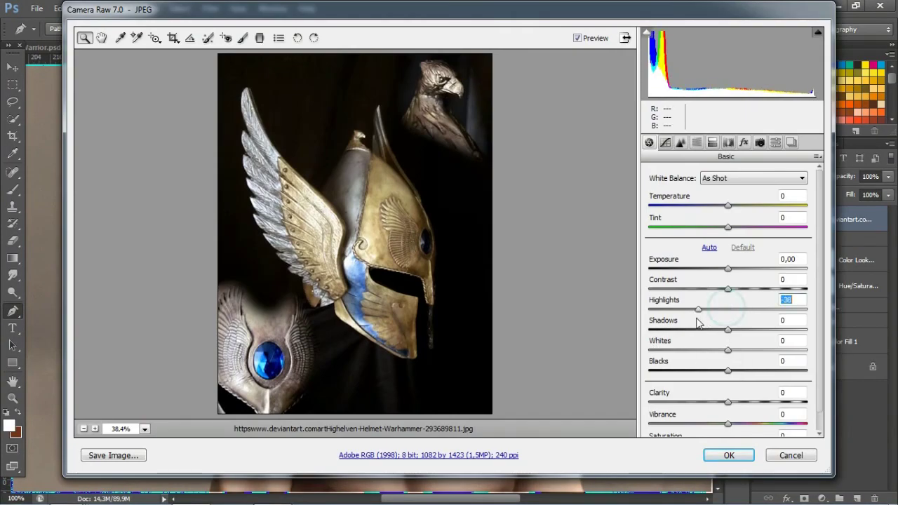
mouse_move(698, 323)
left_mouse_down()
mouse_move(691, 326)
mouse_move(761, 331)
mouse_move(708, 358)
mouse_move(741, 370)
left_mouse_up()
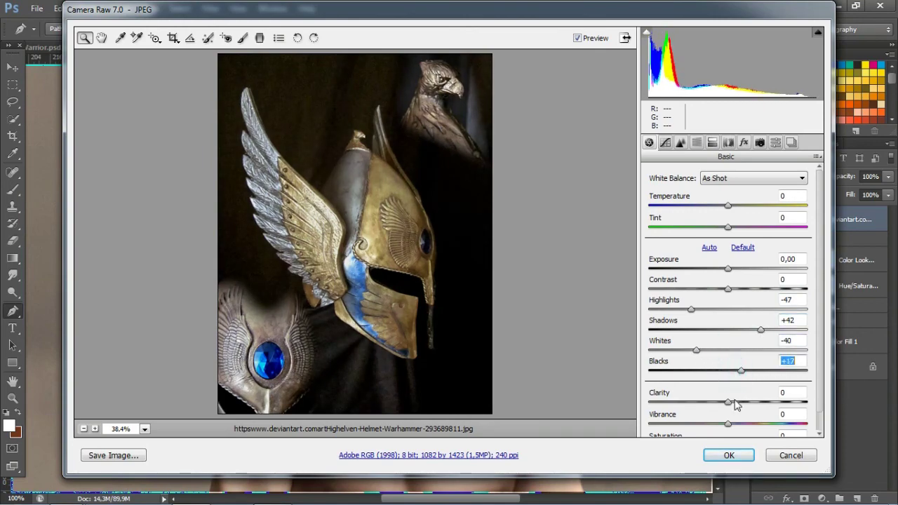
left_click_drag(730, 402, 745, 403)
left_click(728, 457)
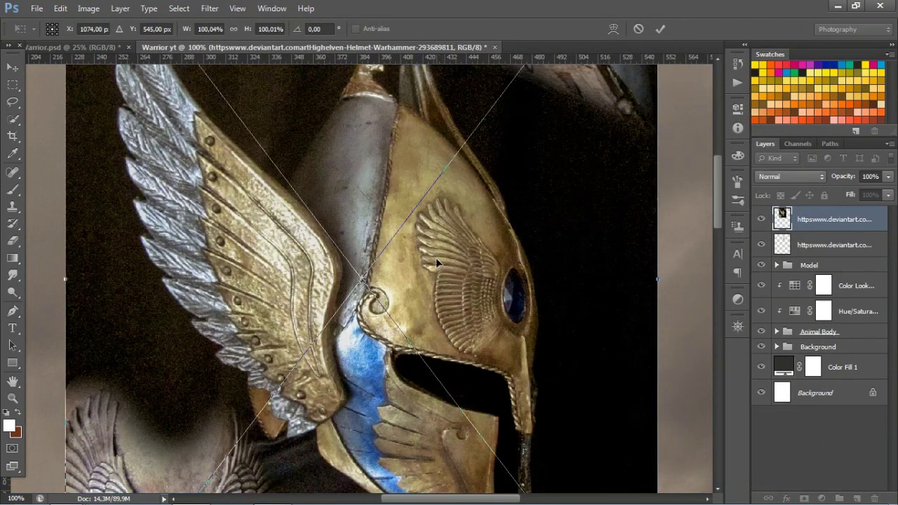
- Start the pen path at the left wing tip and trace down to the lower feathers
left_click_drag(264, 198, 284, 258)
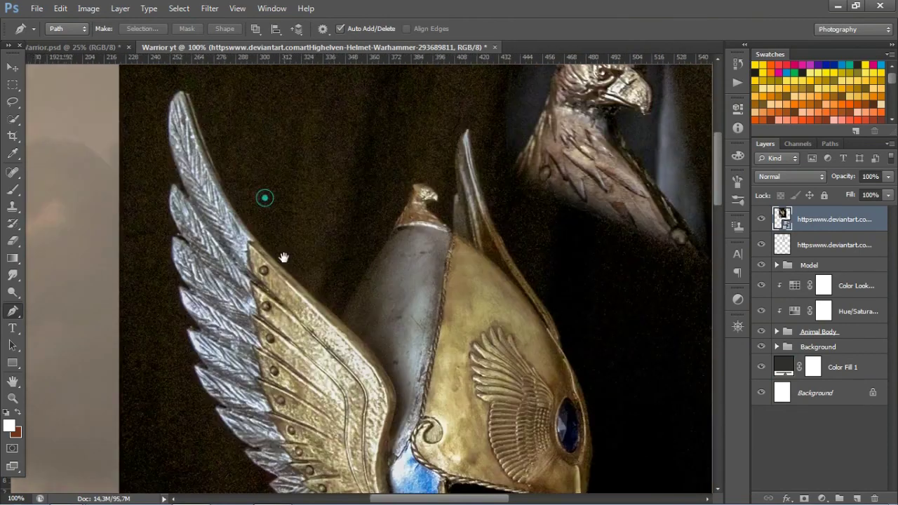
left_click(185, 92)
left_click_drag(311, 296, 283, 191)
left_click(354, 258)
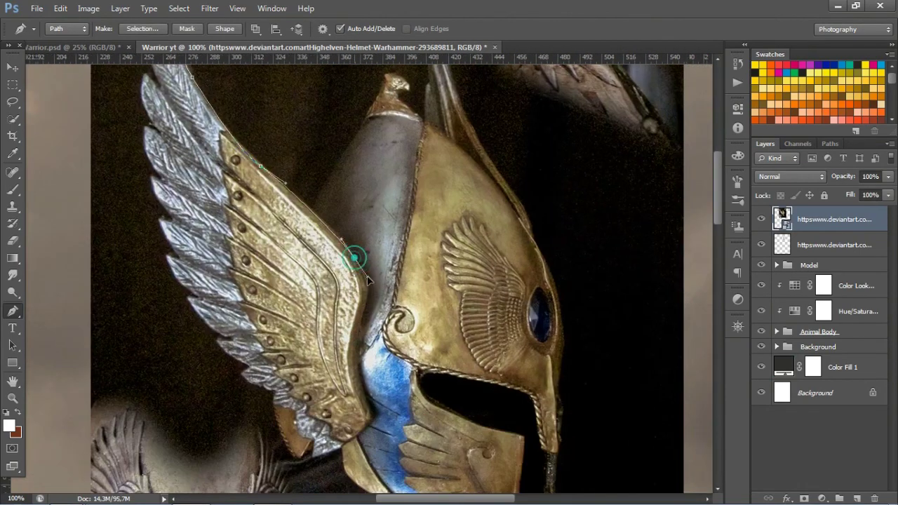
left_click(313, 441)
key("ctrl+plus")
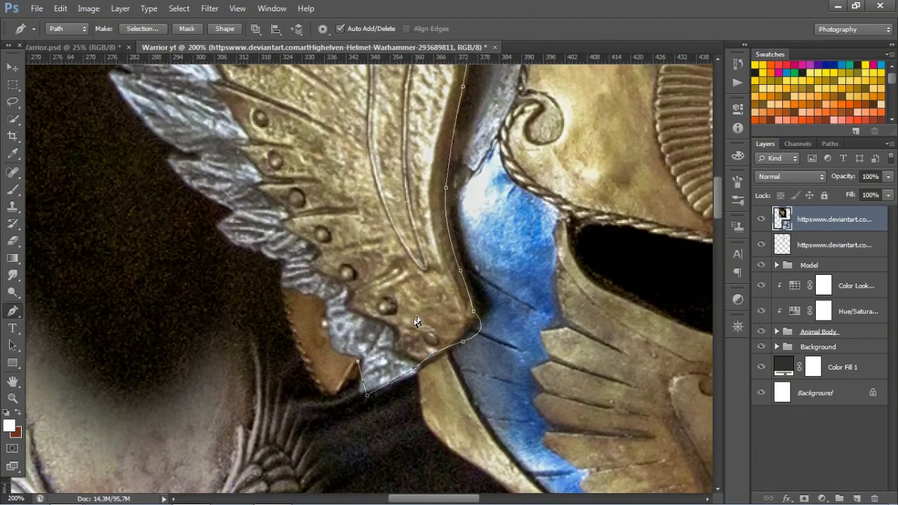
left_click(360, 391)
left_click(364, 356)
left_click_drag(332, 348, 332, 339)
- Continue the wing path up along the feather tips and upper feathers
left_click(288, 260)
left_click(265, 252)
left_click(240, 242)
left_click(218, 224)
left_click(235, 211)
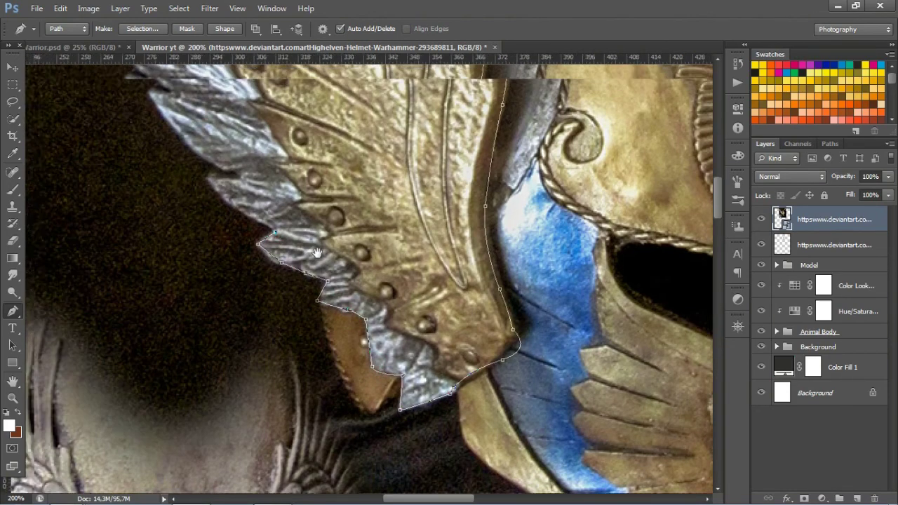
left_click_drag(174, 169, 272, 256)
left_click_drag(209, 162, 191, 132)
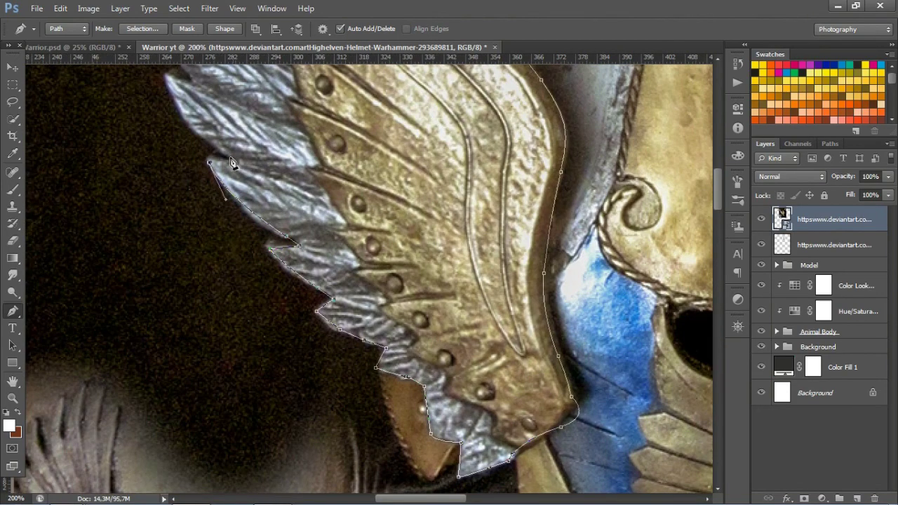
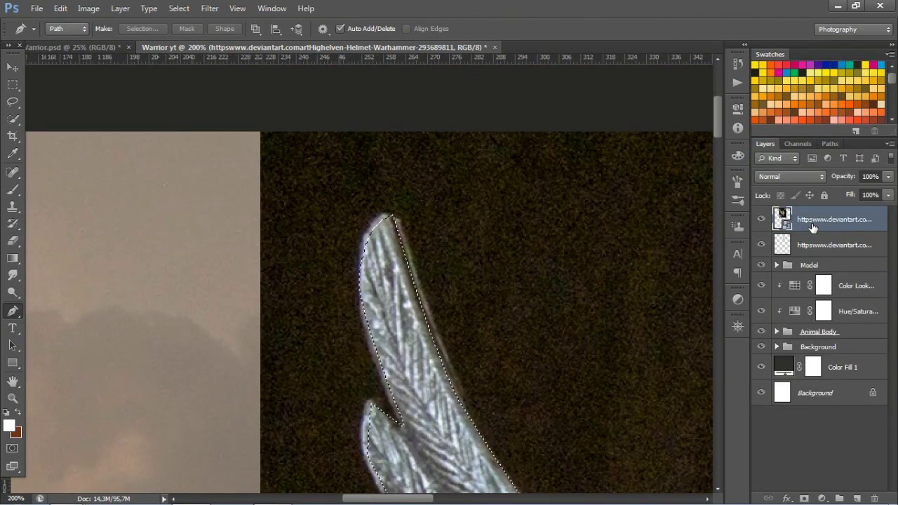
- Copy the wing and the outlined blue gem onto their own layers
key("ctrl+shift+alt+n")
scroll(498, 369, "down", 2)
scroll(497, 370, "up", 2)
left_click(394, 215)
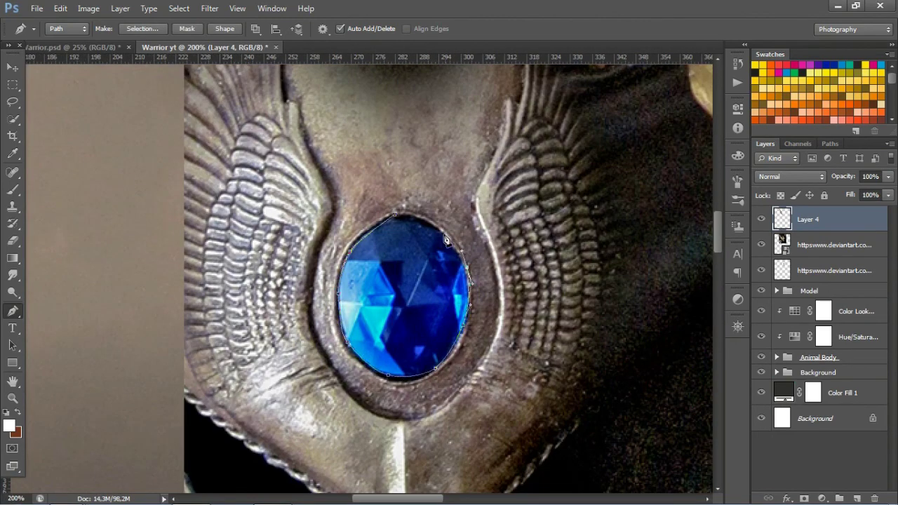
left_click(835, 245)
key("ctrl+Return")
key("ctrl+j")
- Hide and delete the original helmet photo layer
left_click(761, 270)
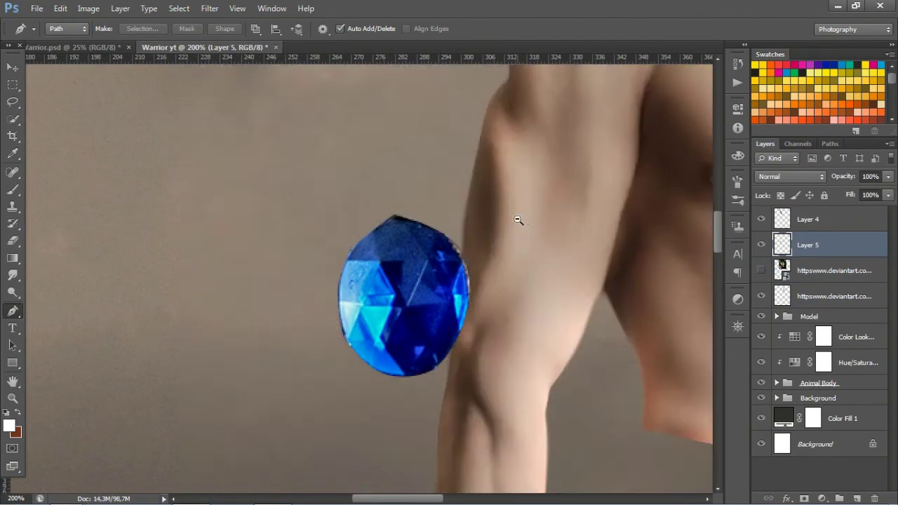
scroll(517, 217, "down", 3)
left_click_drag(835, 270, 873, 498)
left_click(761, 270)
- Scale the wing to about 60%, rotate it about nine degrees onto the helmet's left side
left_click(806, 218)
left_click(13, 67)
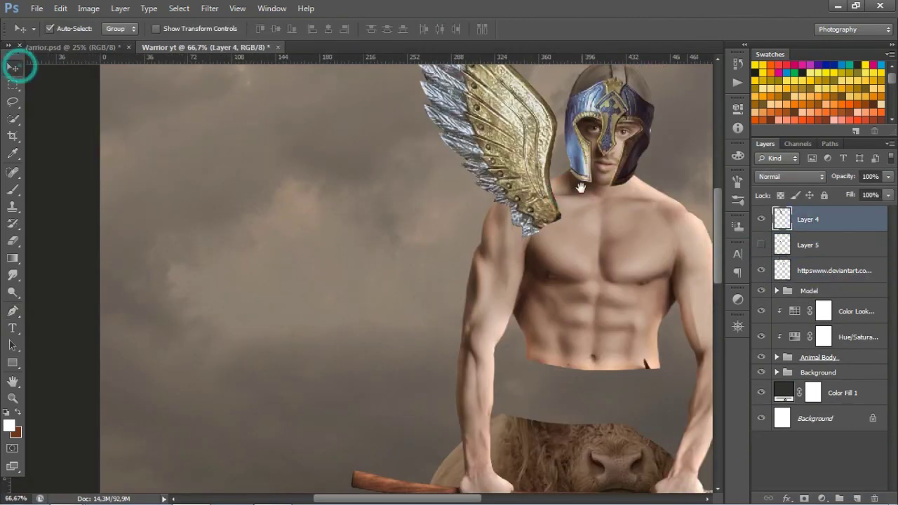
key("ctrl+t")
left_click_drag(495, 336, 451, 211)
left_click_drag(406, 141, 479, 179)
left_click_drag(538, 252, 564, 273)
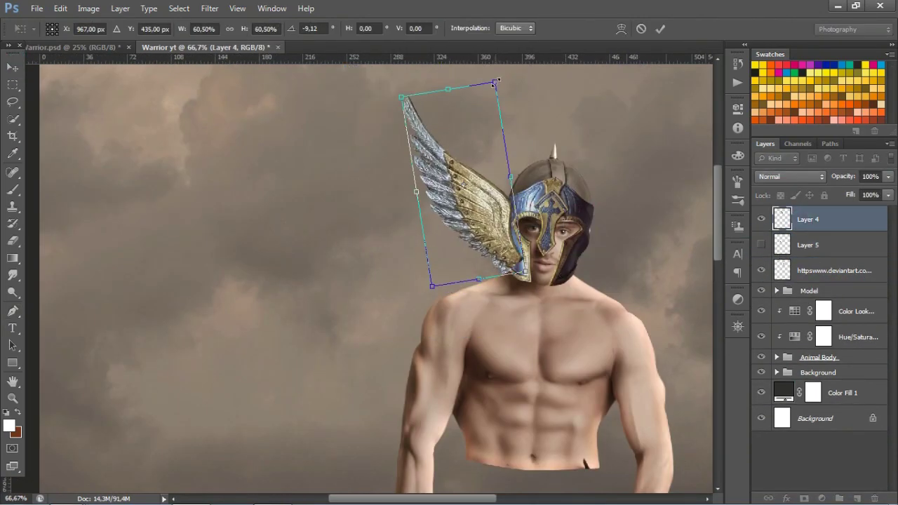
left_click_drag(496, 83, 509, 186)
key("Return")
scroll(573, 232, "up", 3)
left_click_drag(424, 188, 432, 198)
- Mask the wing's base with a black brush at 31% opacity, then duplicate the wing layer
left_click(804, 498)
key("b")
key("d")
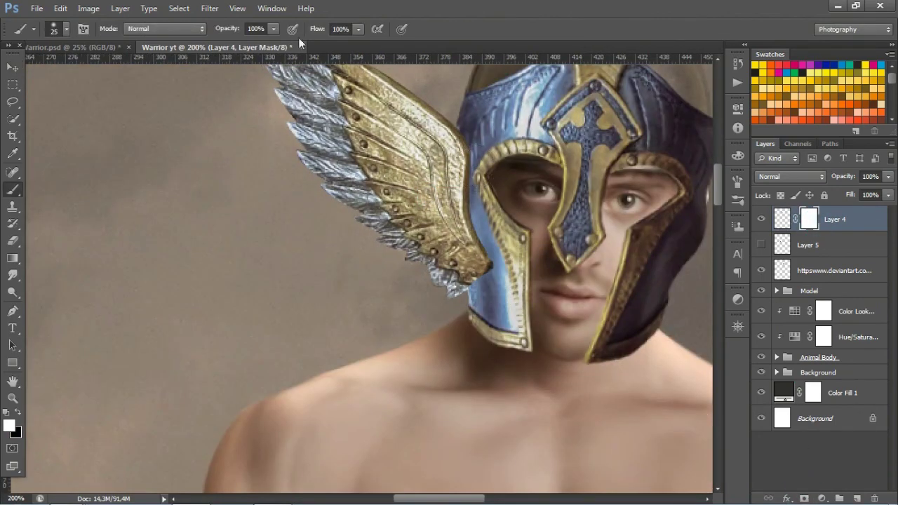
left_click(229, 42)
key("bracketleft")
type("31")
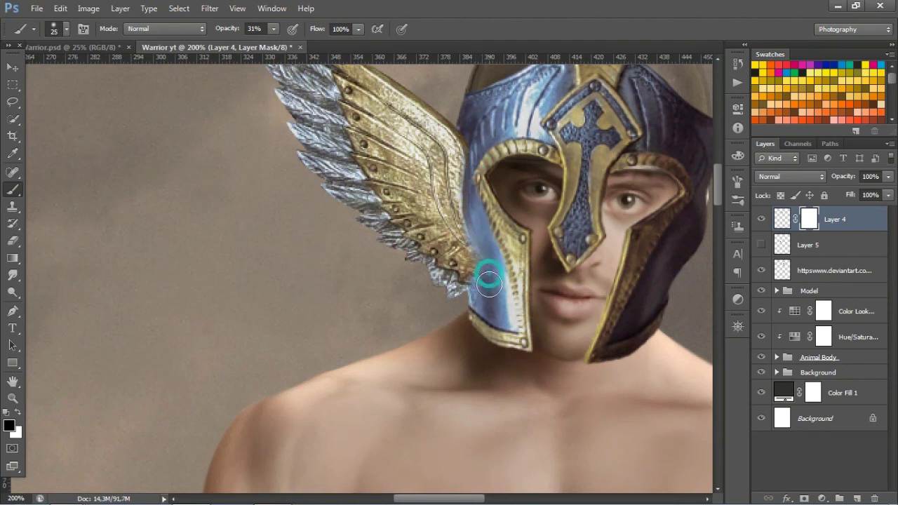
left_click_drag(488, 178, 491, 263)
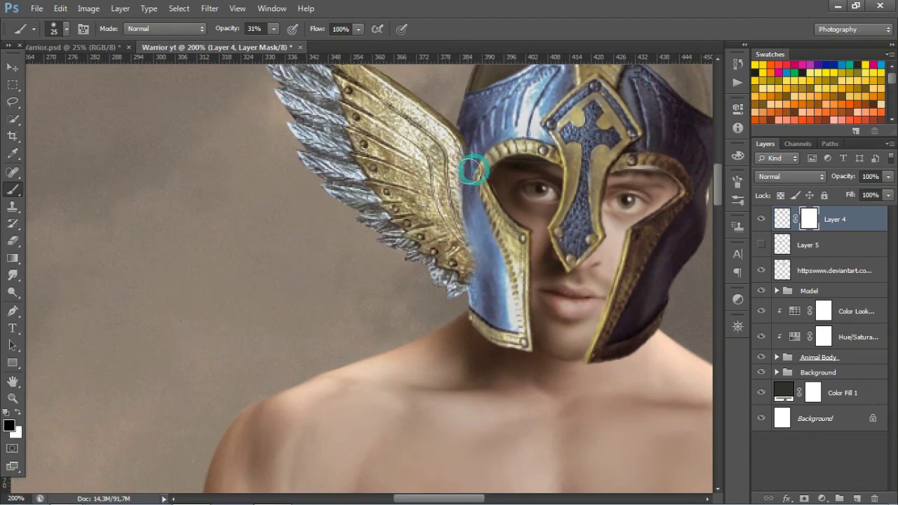
left_click(518, 187, "alt")
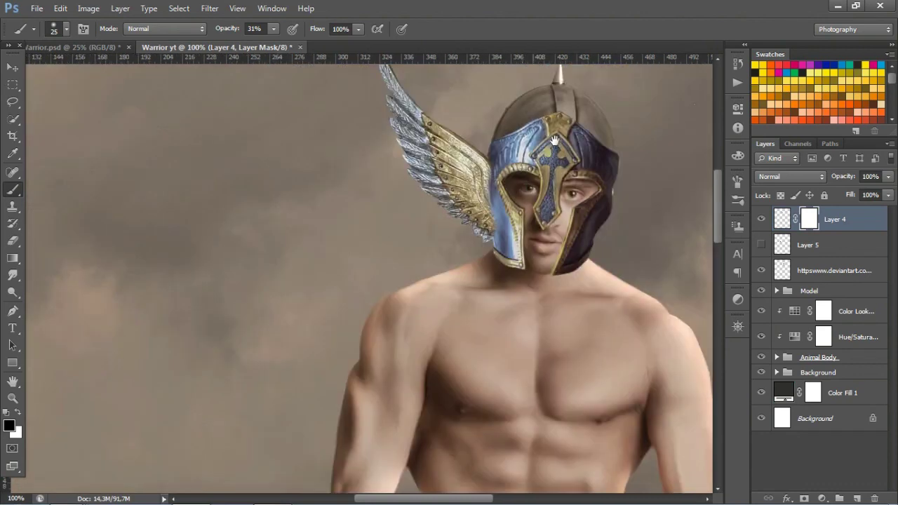
key("ctrl+j")
- Flip the wing copy onto the helmet's right side, scaled to about 81% and rotated about 16°
key("ctrl+t")
right_click(404, 241)
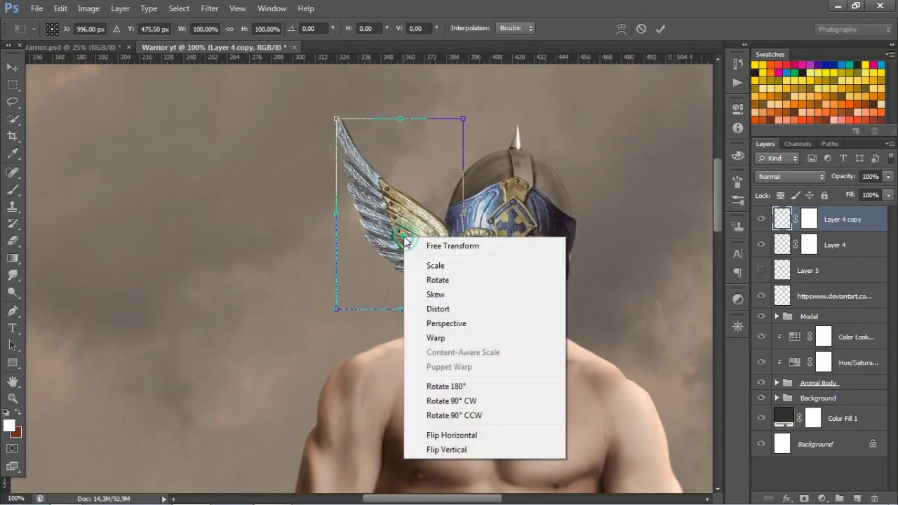
left_click(469, 434)
left_click_drag(427, 233, 636, 262)
mouse_move(668, 140)
left_mouse_down()
mouse_move(676, 160)
mouse_move(667, 184)
left_mouse_up()
left_click_drag(605, 261, 615, 261)
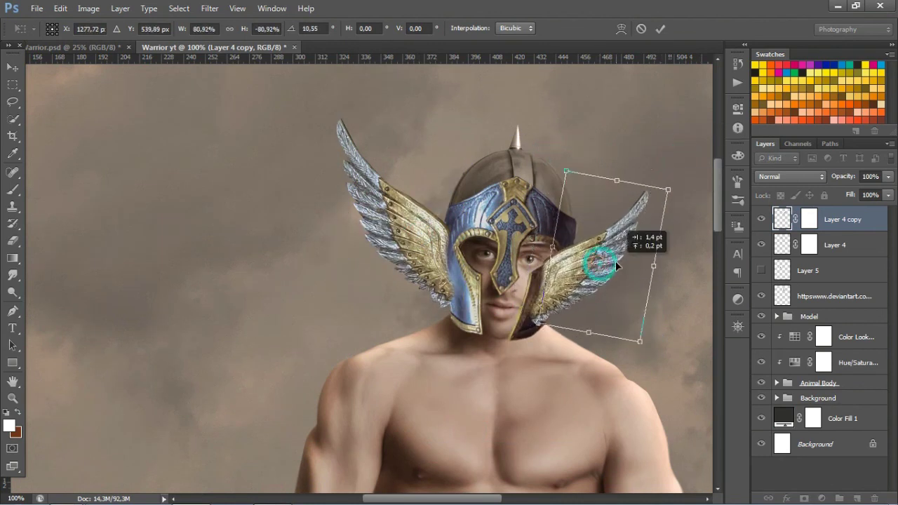
left_click_drag(623, 328, 652, 341)
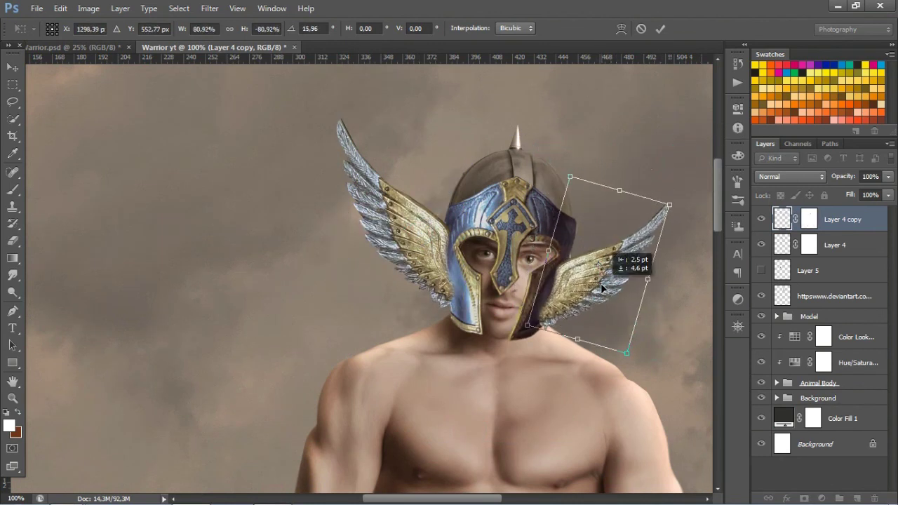
left_click_drag(609, 266, 612, 270)
key("Return")
key("b")
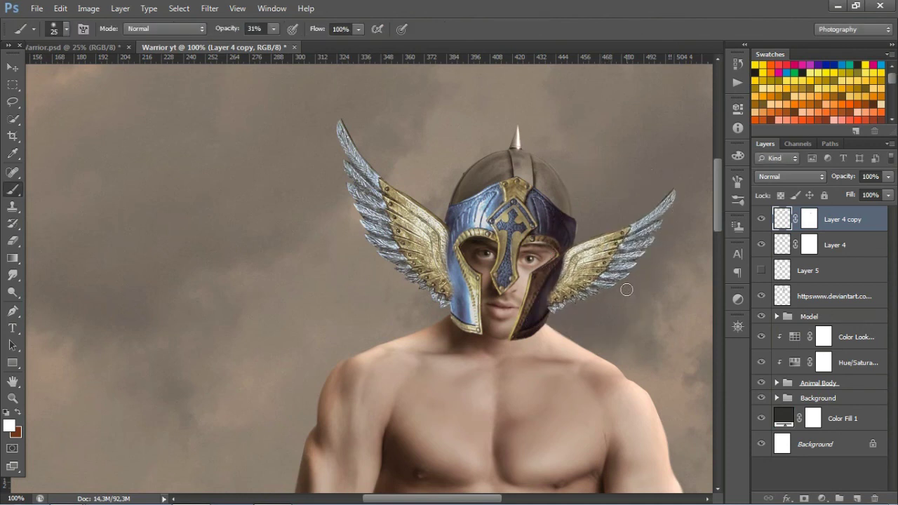
- Warp the right wing, curving its tips to follow the helmet
key("ctrl+t")
right_click(630, 273)
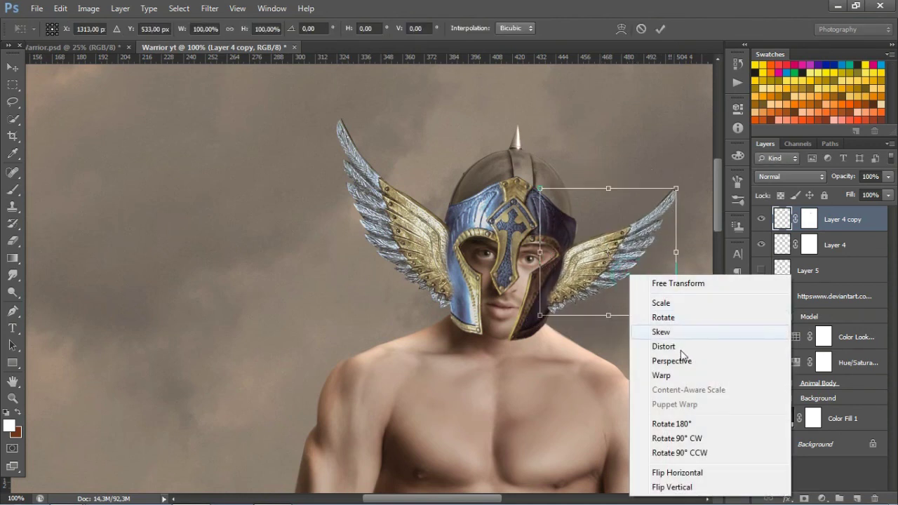
left_click(694, 330)
right_click(646, 269)
left_click(684, 370)
left_click_drag(653, 295, 656, 305)
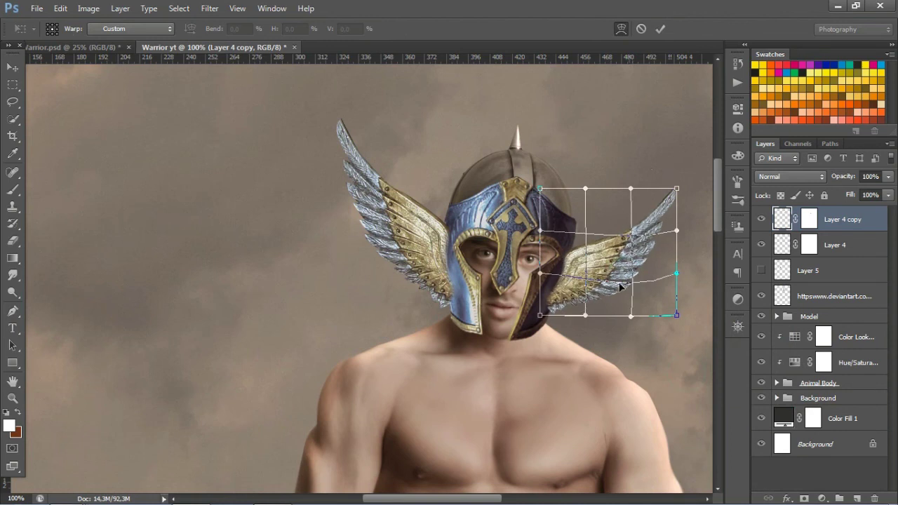
left_click_drag(540, 315, 536, 324)
left_click_drag(676, 315, 672, 308)
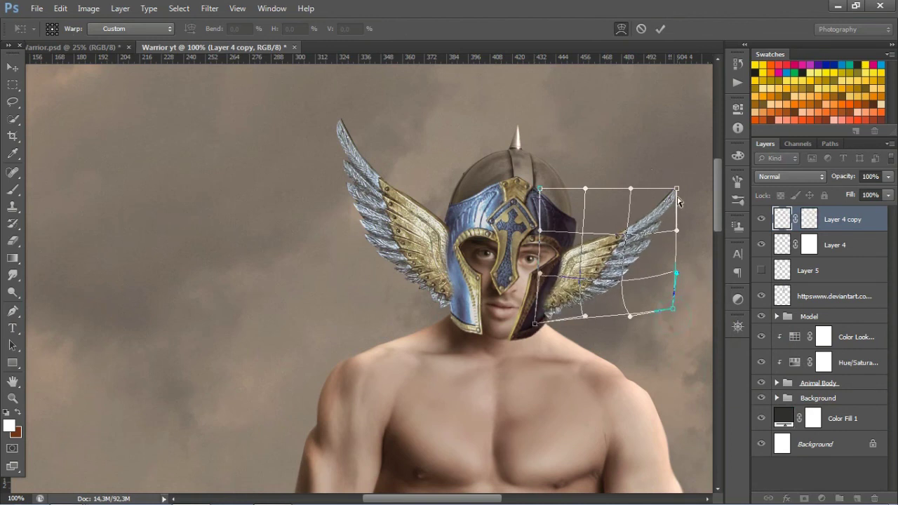
left_click_drag(677, 188, 683, 170)
left_click_drag(628, 190, 619, 242)
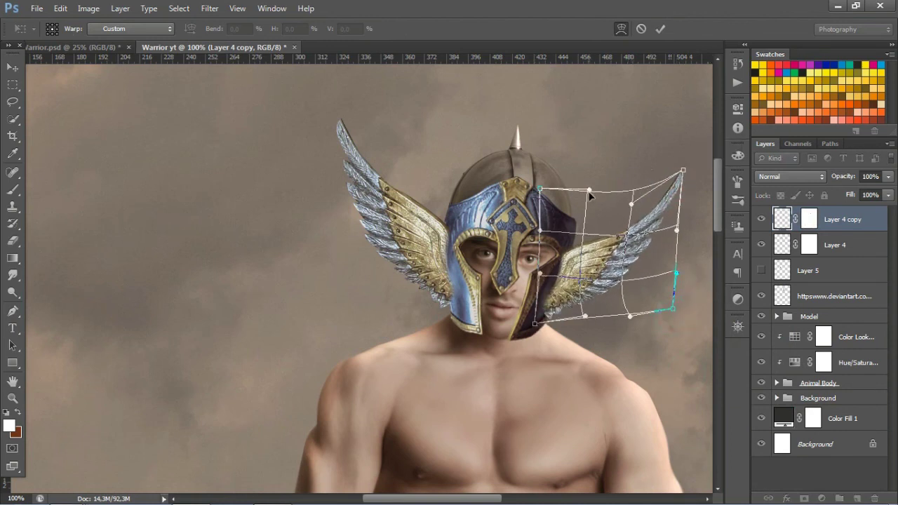
left_click_drag(665, 306, 670, 301)
left_click_drag(681, 170, 684, 165)
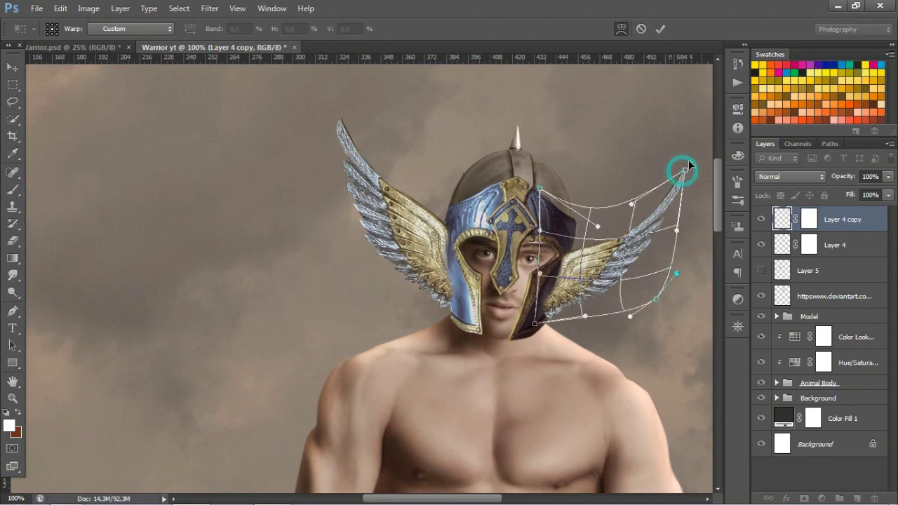
left_click(660, 28)
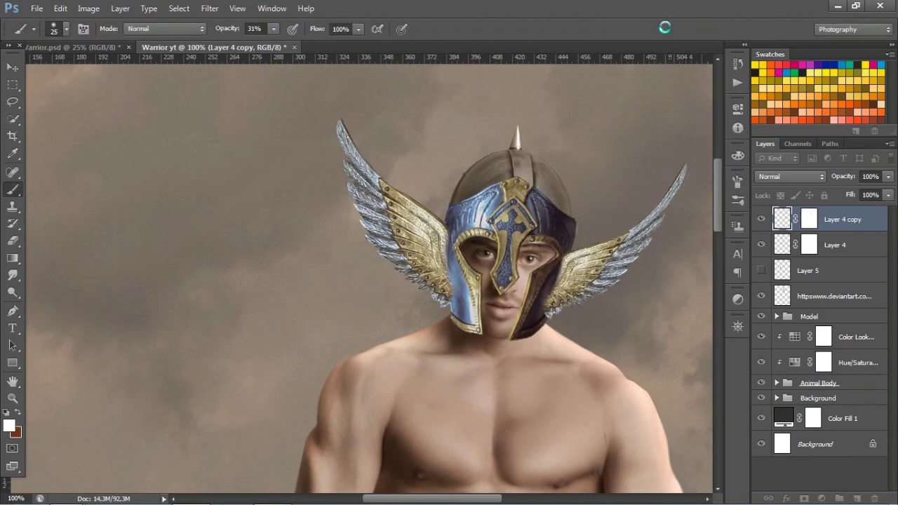
- Paint the right wing's mask black to blend its base into the helmet edge
left_click(589, 268)
key("ctrl+backslash")
key("d")
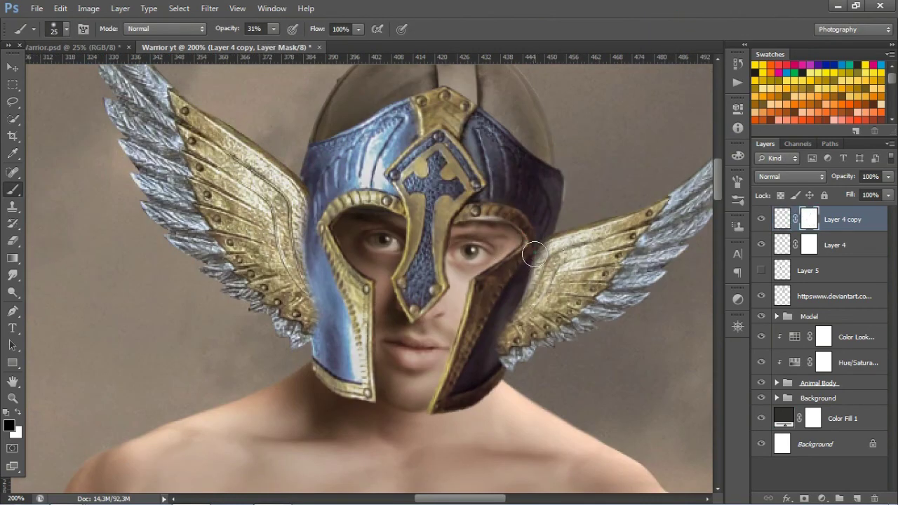
left_click_drag(533, 253, 519, 286)
left_click_drag(497, 319, 536, 245)
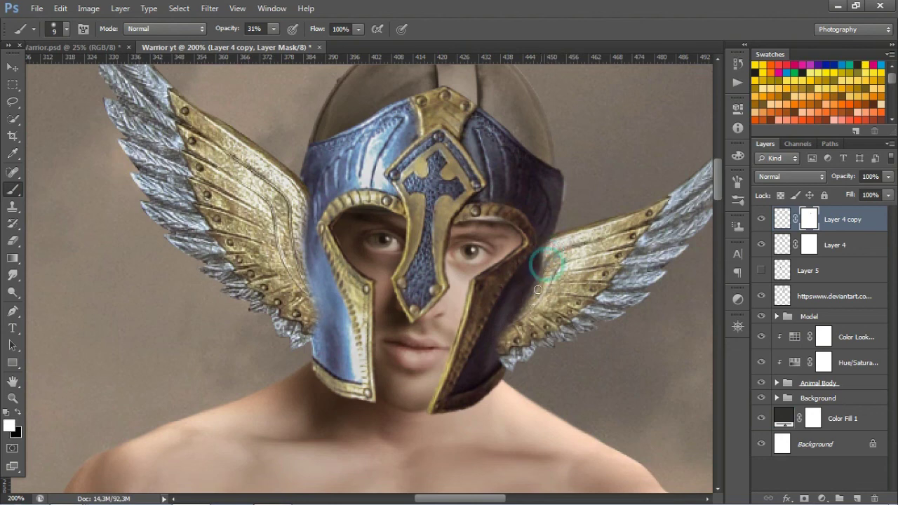
- Drag the jewel ornament image from the stock folder into Photoshop
key("v")
scroll(550, 265, "down", 2)
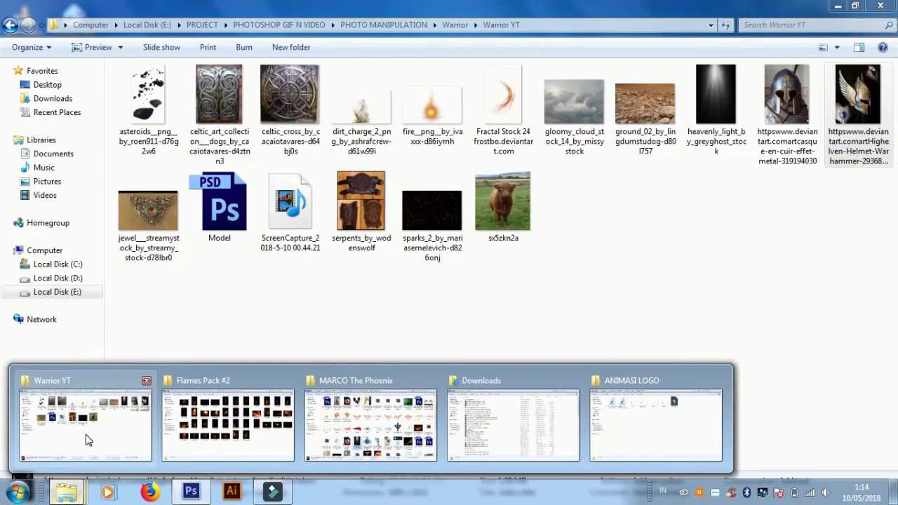
mouse_move(67, 492)
left_click(88, 382)
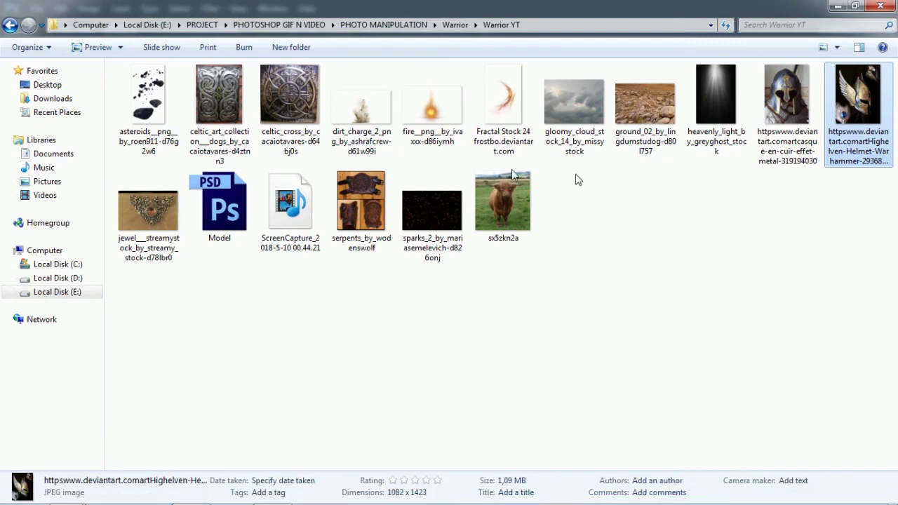
left_click_drag(148, 210, 346, 335)
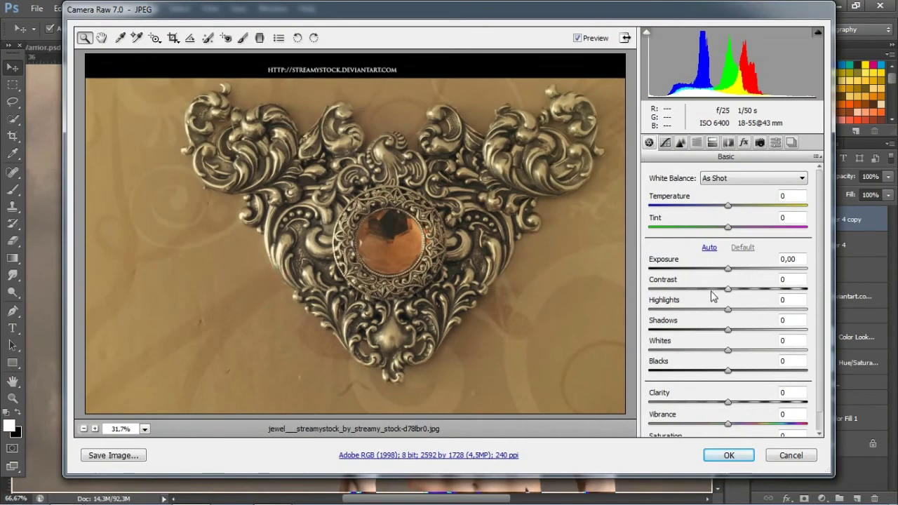
- Set the jewel photo to Contrast -35, Highlights -65, Shadows +43, Whites -35 and place it
left_click(700, 289)
left_click_drag(727, 311, 674, 319)
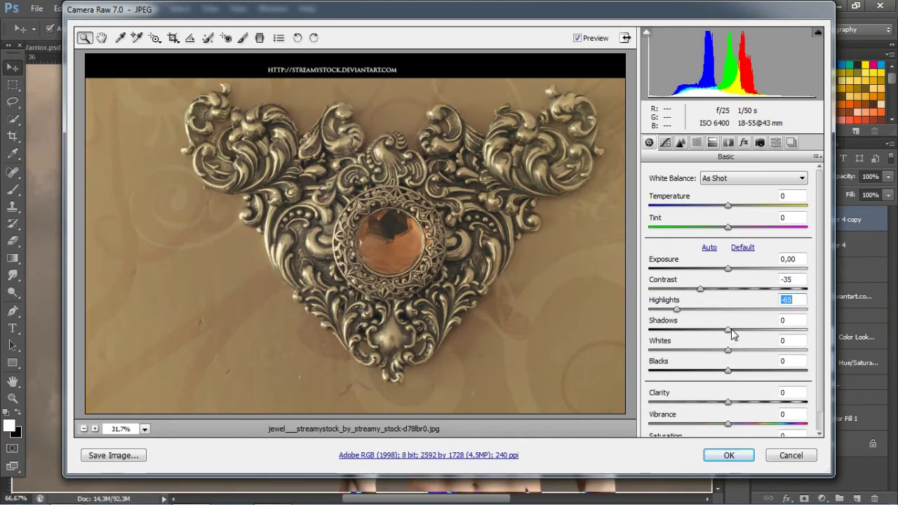
left_click_drag(728, 330, 762, 329)
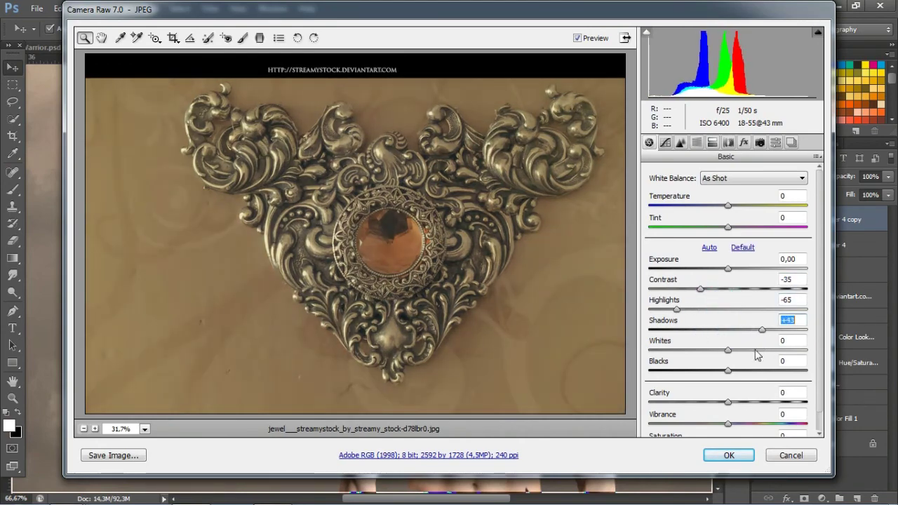
left_click_drag(752, 360, 703, 357)
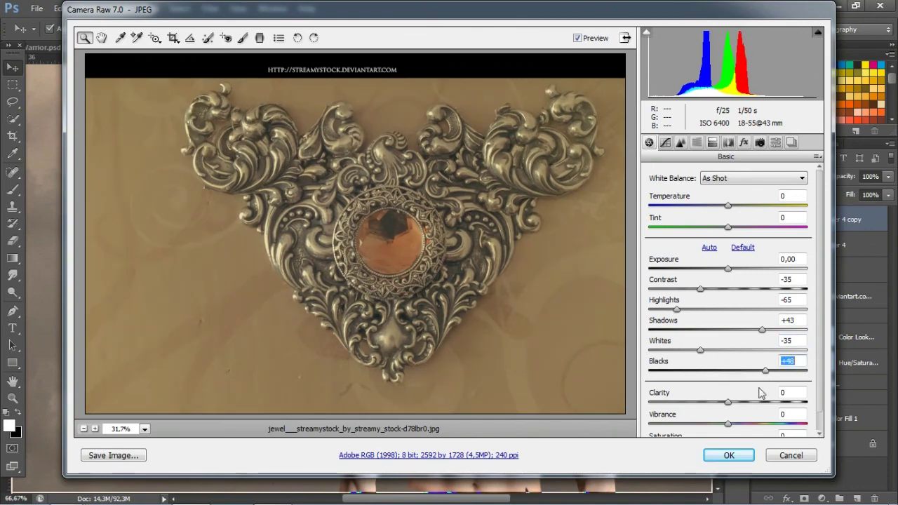
left_click(729, 455)
- Commit the placed jewel and trace the ornament's edge with Pen tool points
left_click(659, 28)
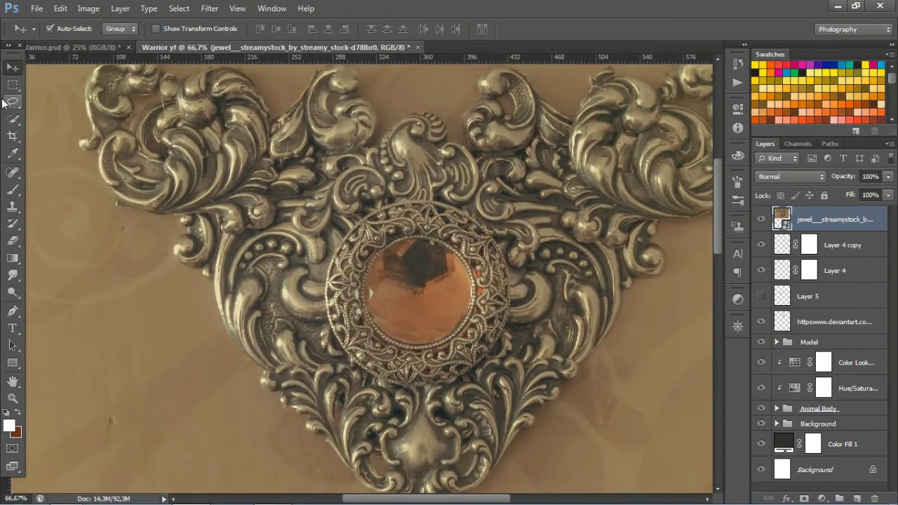
key("p")
left_click_drag(258, 186, 282, 234)
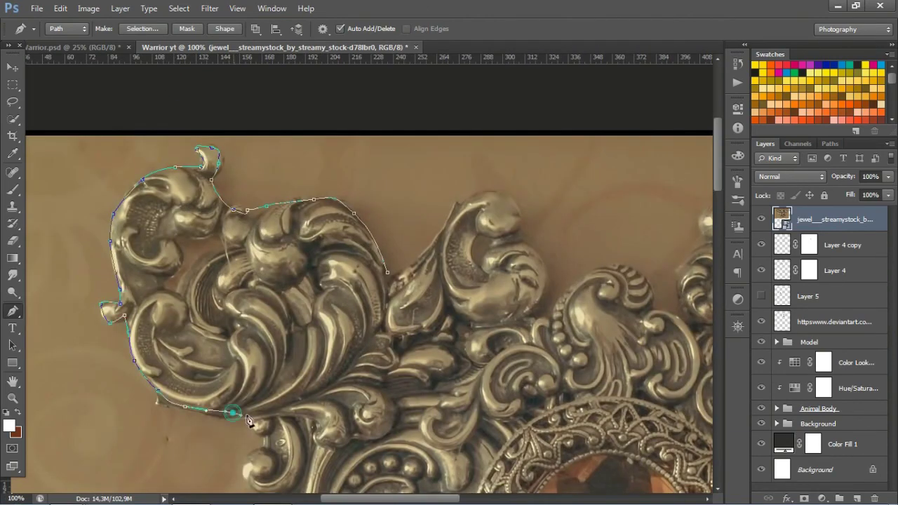
scroll(249, 419, "down", 5)
left_click(277, 185)
left_click(302, 191)
left_click(289, 228)
scroll(427, 429, "down", 3)
scroll(426, 429, "right", 2)
left_click(337, 267)
left_click(348, 298)
left_click(363, 306)
left_click(379, 324)
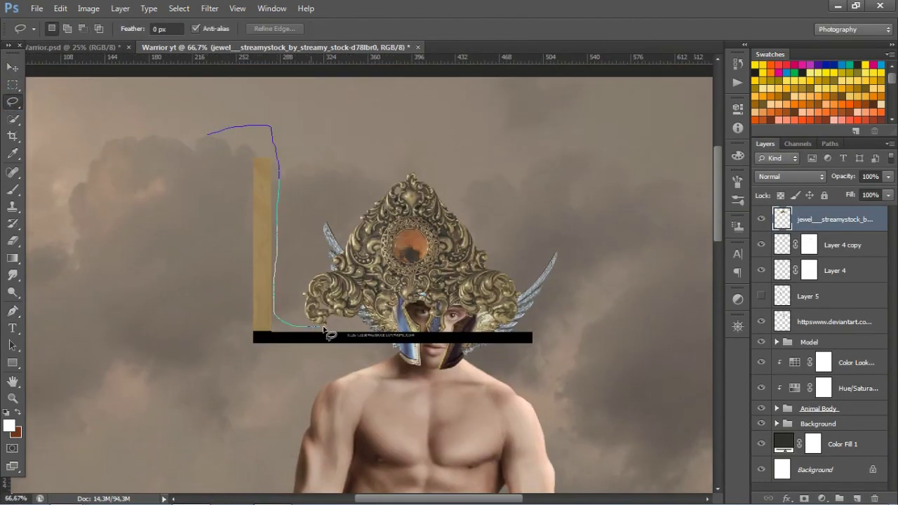
- Move the ornament layer beneath the helmet, shift it right and shrink it to about 91%
key("v")
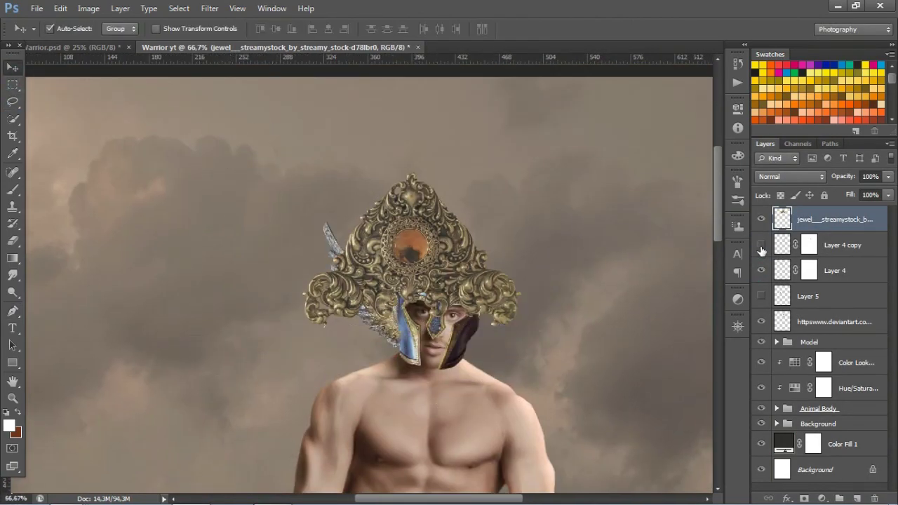
left_click_drag(834, 219, 835, 287)
left_click_drag(414, 242, 451, 242)
key("ctrl+t")
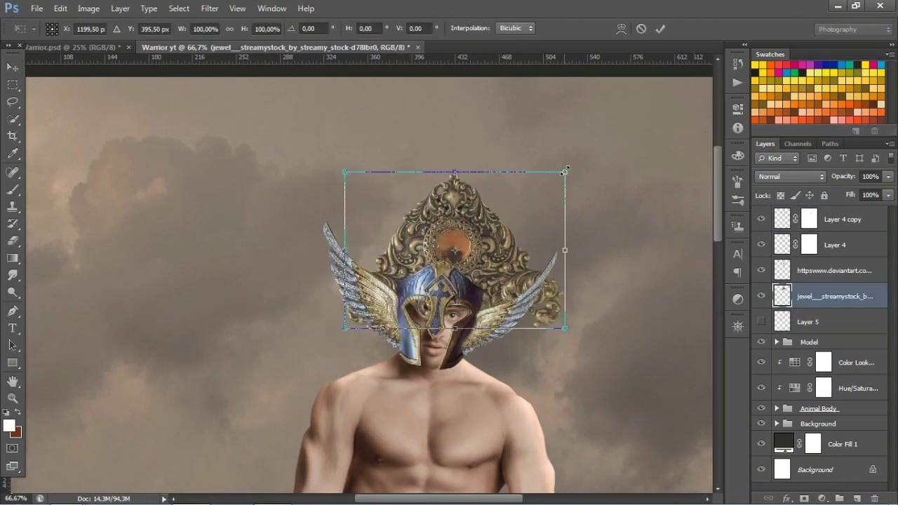
left_click_drag(564, 170, 548, 186)
key("Return")
- Duplicate the jewel, hide the original, and shrink and tilt the copy to about 55%
key("ctrl+j")
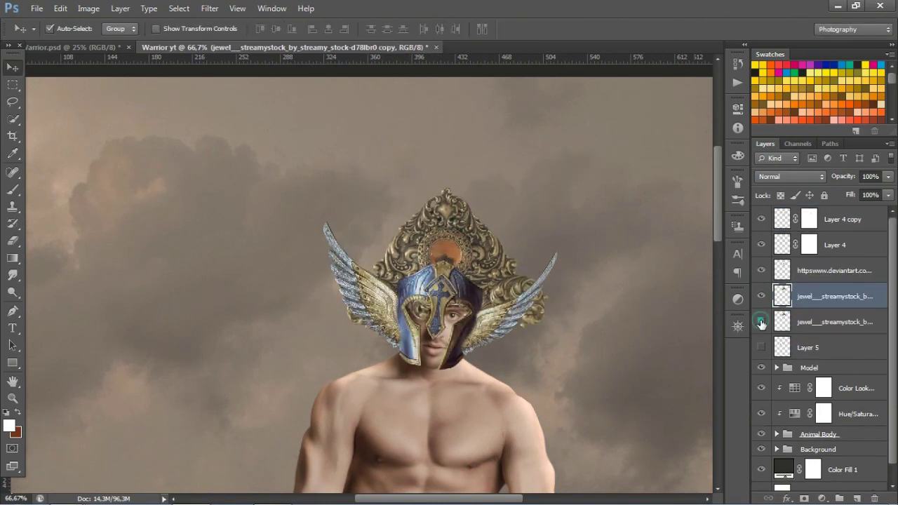
left_click(761, 323)
key("ctrl+t")
mouse_move(545, 185)
left_mouse_down()
mouse_move(497, 215)
mouse_move(541, 223)
mouse_move(544, 215)
left_mouse_up()
left_click_drag(488, 284, 489, 277)
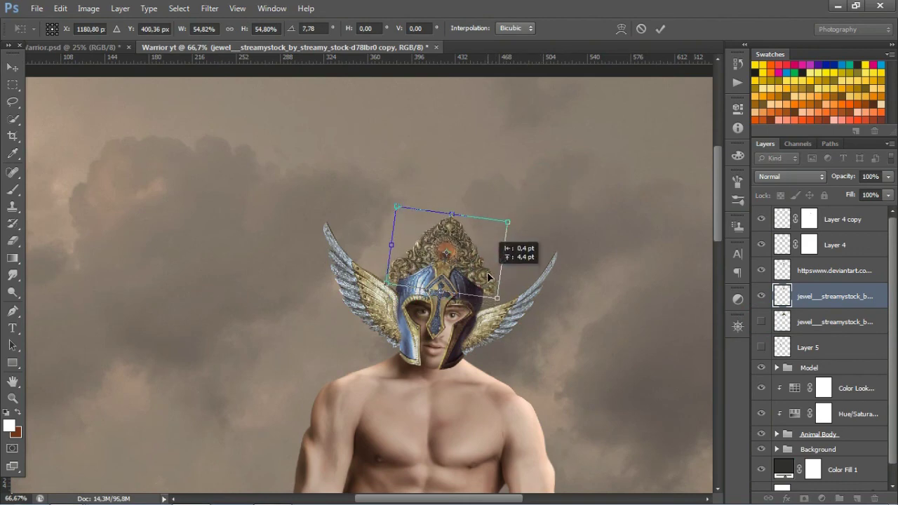
key("Return")
- Bring the jewel copy above the helmet layer and warp it to follow the helmet
scroll(486, 309, "up", 2)
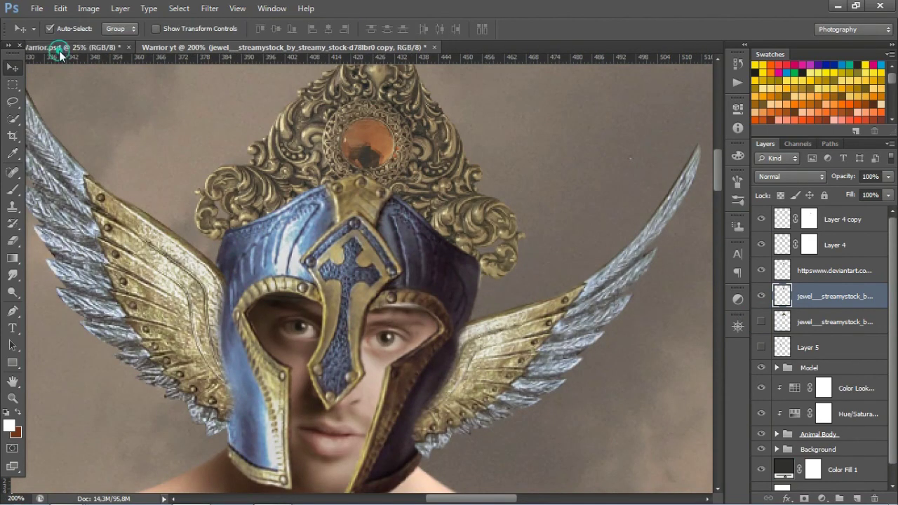
key("ctrl+bracketright")
scroll(420, 163, "down", 2)
key("ctrl+t")
left_click(621, 29)
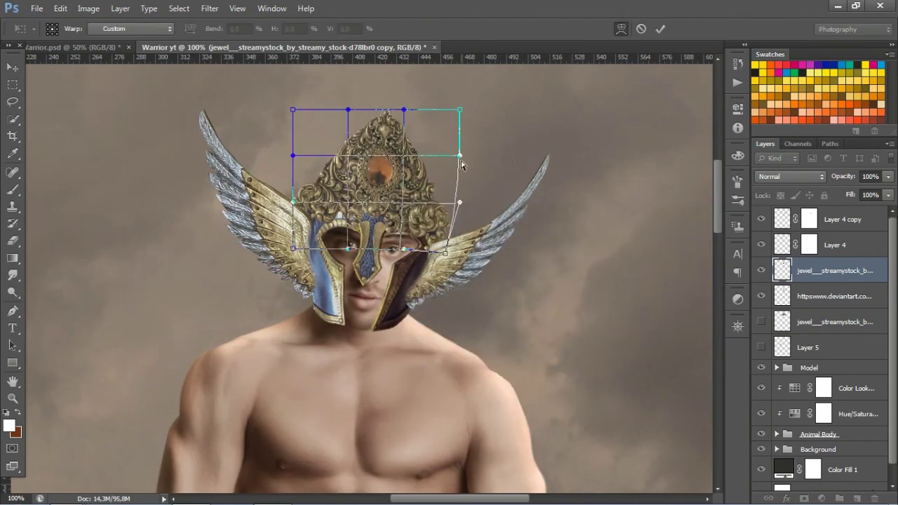
left_click_drag(411, 201, 392, 186)
key("Return")
scroll(414, 202, "up", 3)
scroll(413, 202, "down", 2)
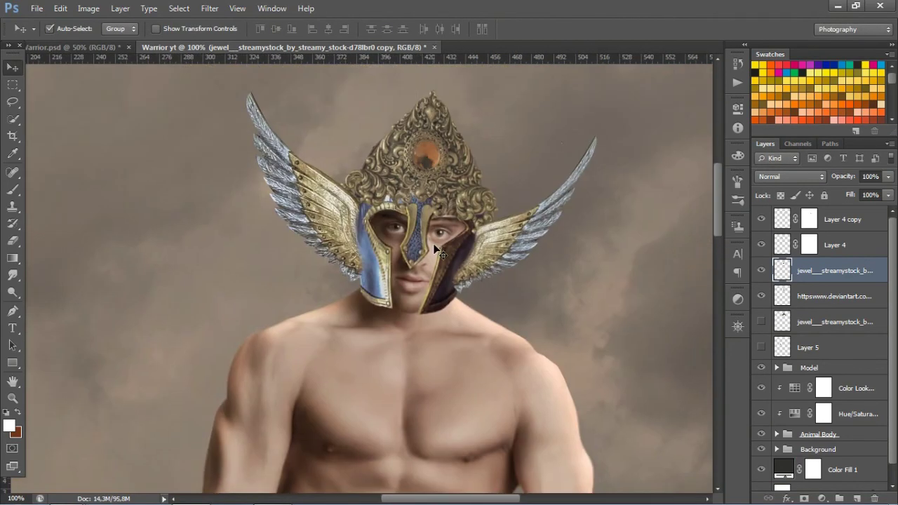
left_click(807, 296)
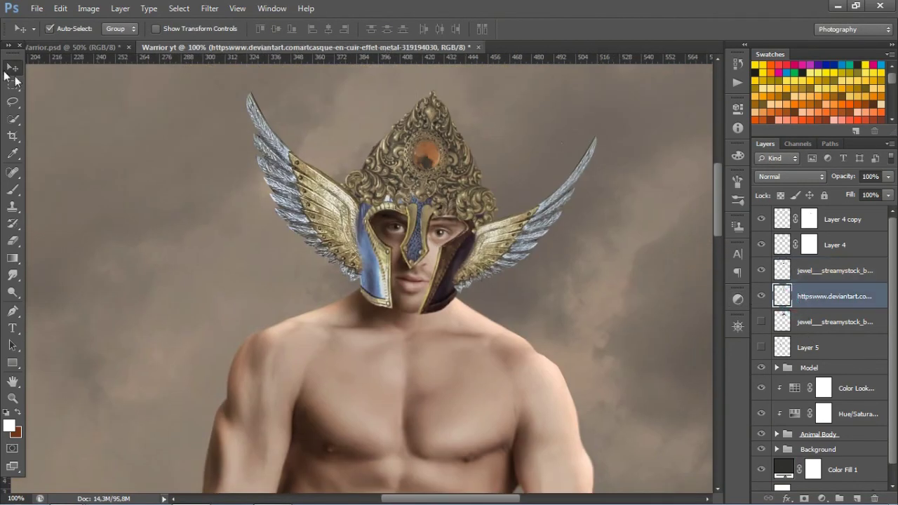
- Show the original jewel layer, flip it vertically and move it onto the chest
left_click_drag(459, 183, 430, 337)
key("ctrl+alt+z")
key("ctrl+alt+z")
key("ctrl+alt+z")
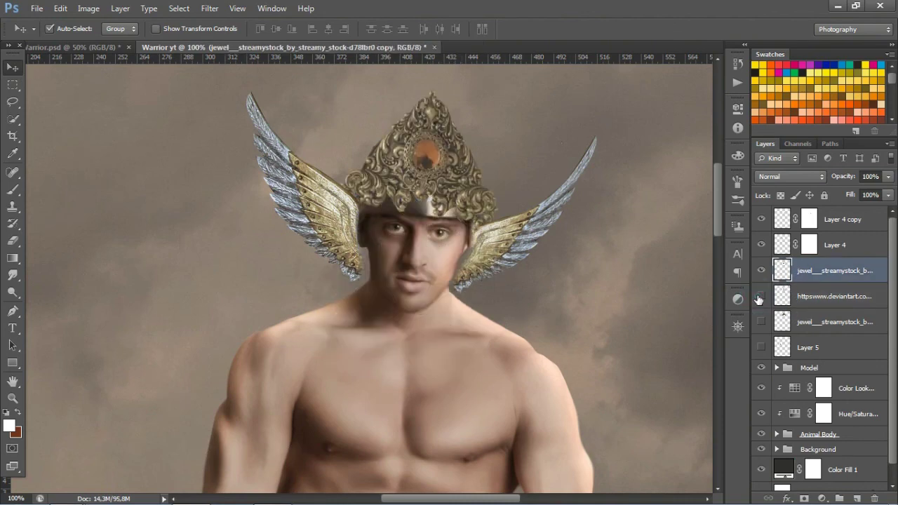
key("ctrl+shift+z")
key("ctrl+t")
right_click(454, 304)
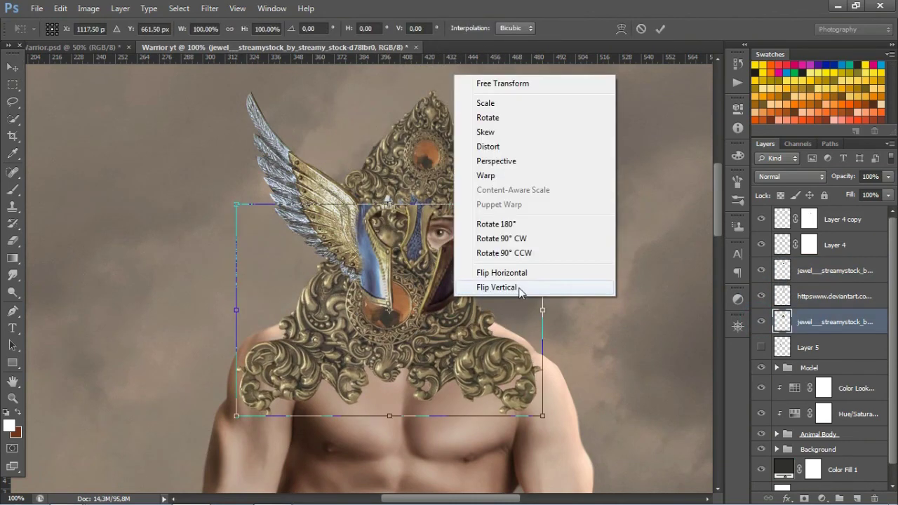
left_click(476, 287)
left_click_drag(491, 141, 494, 381)
scroll(441, 371, "down", 3)
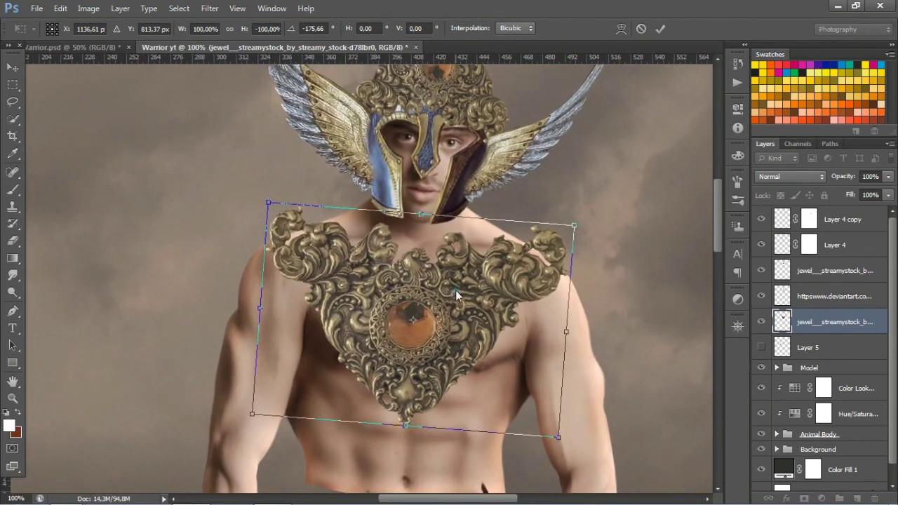
- Warp the breastplate, pulling its corners and middle in to fit the chest
right_click(453, 303)
left_click(483, 160)
left_click_drag(267, 207, 298, 220)
left_click_drag(574, 226, 550, 238)
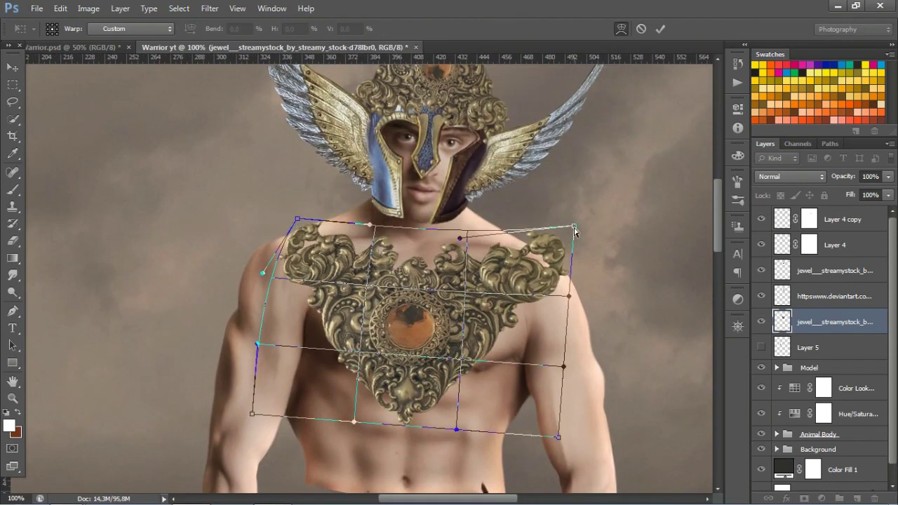
left_click_drag(252, 413, 265, 420)
left_click_drag(394, 341, 397, 336)
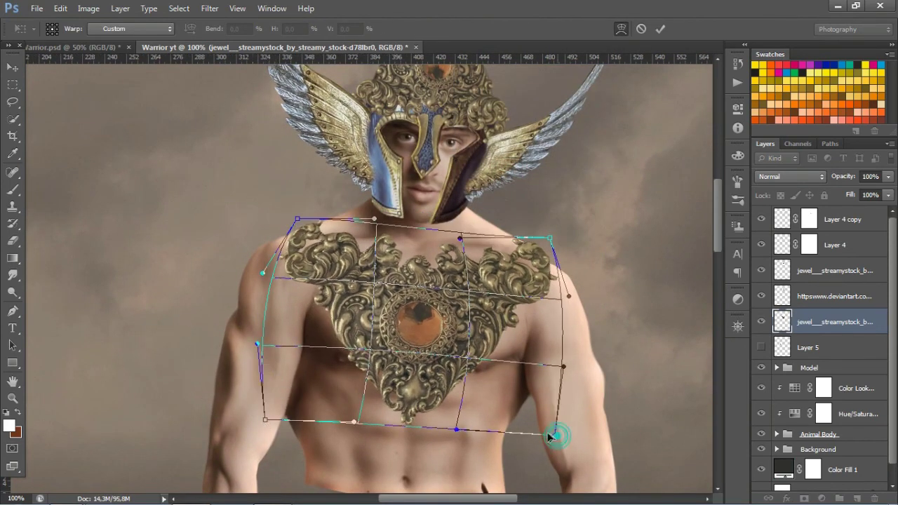
left_click_drag(557, 437, 536, 433)
left_click_drag(265, 419, 268, 422)
- Refine the breastplate warp around the torso, ribs and shoulder, then apply it
left_click_drag(568, 296, 550, 299)
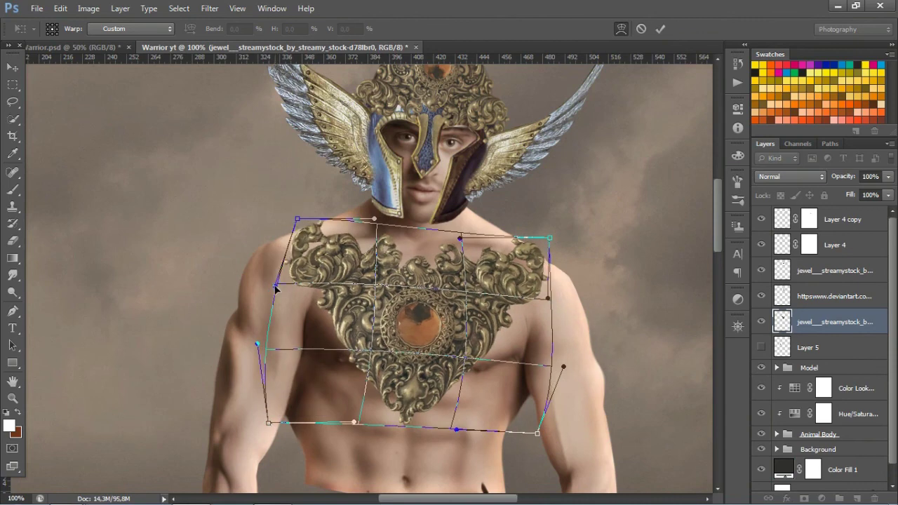
left_click_drag(263, 273, 287, 284)
left_click_drag(460, 238, 456, 246)
left_click_drag(537, 433, 507, 427)
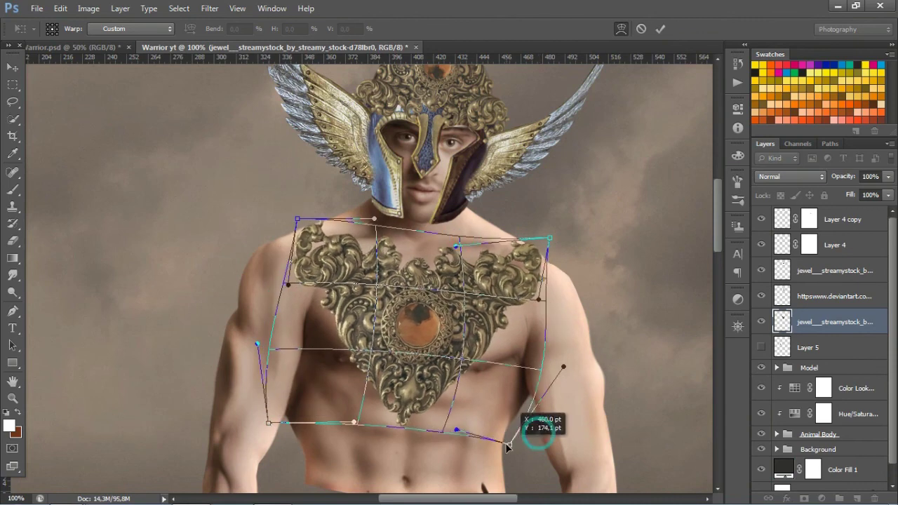
left_click_drag(354, 422, 370, 419)
left_click_drag(287, 284, 277, 285)
left_click_drag(382, 345, 386, 327)
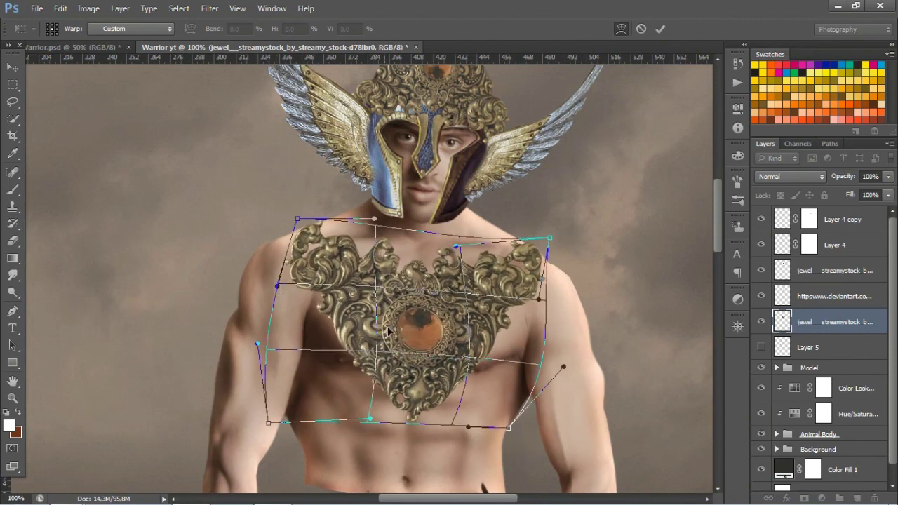
left_click_drag(549, 238, 550, 237)
left_click(660, 28)
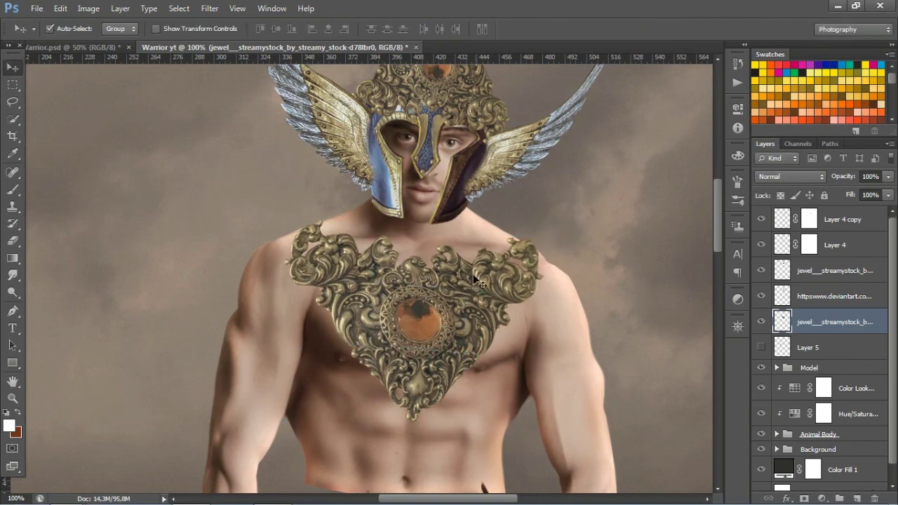
- Check the breastplate at different zooms, then make Layer 5 visible and select it
key("ctrl+minus")
key("ctrl+minus")
key("ctrl+plus")
key("ctrl+plus")
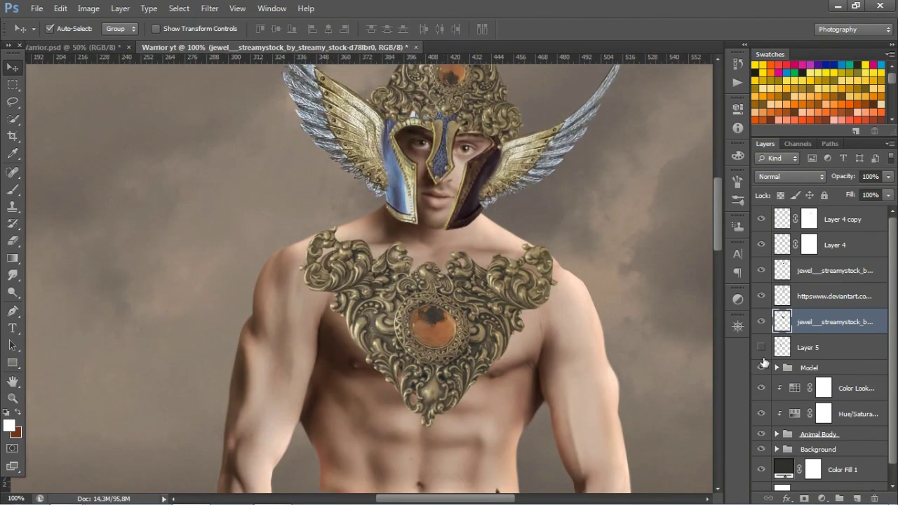
left_click(761, 348)
key("ctrl+minus")
left_click(807, 348)
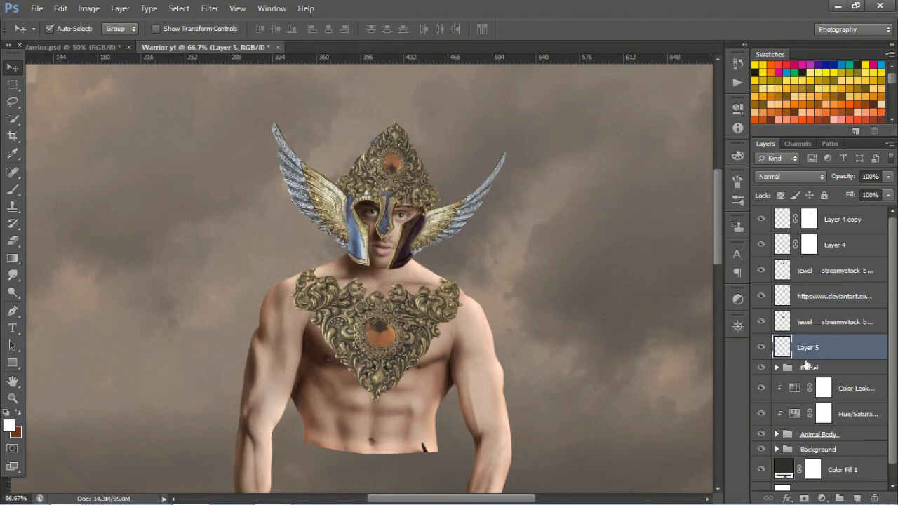
- Move Layer 5 to the top and scale the blue gem into the helmet crest's socket
left_click_drag(807, 362, 806, 214)
key("ctrl+t")
left_click_drag(400, 140, 401, 141)
key("ctrl+plus")
key("ctrl+plus")
key("ctrl+plus")
left_click_drag(329, 152, 353, 178)
left_click_drag(378, 124, 384, 126)
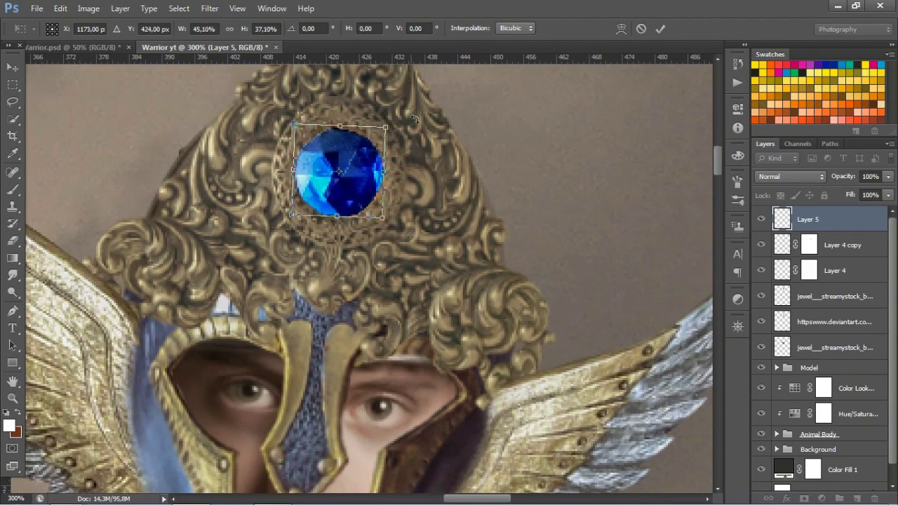
left_click_drag(350, 176, 354, 179)
left_click(659, 29)
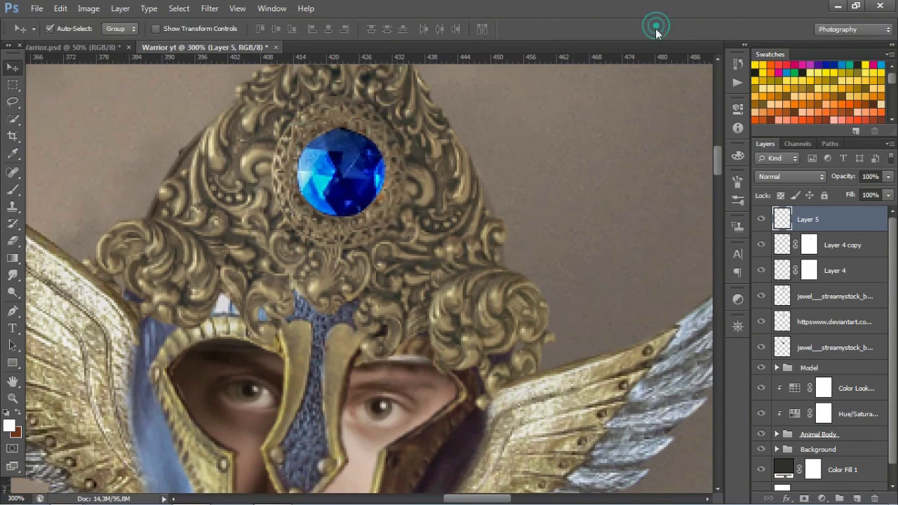
key("ctrl+minus")
key("ctrl+minus")
key("ctrl+minus")
key("ctrl+minus")
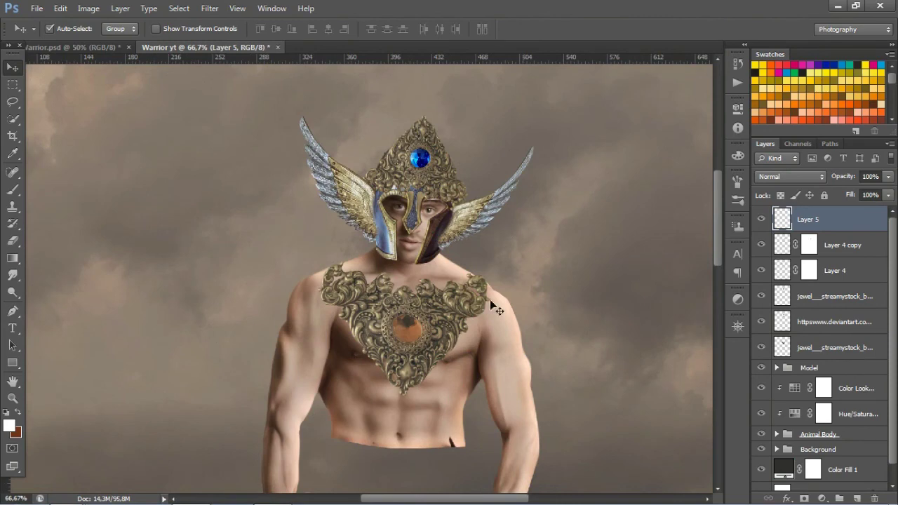
left_click_drag(421, 323, 456, 204)
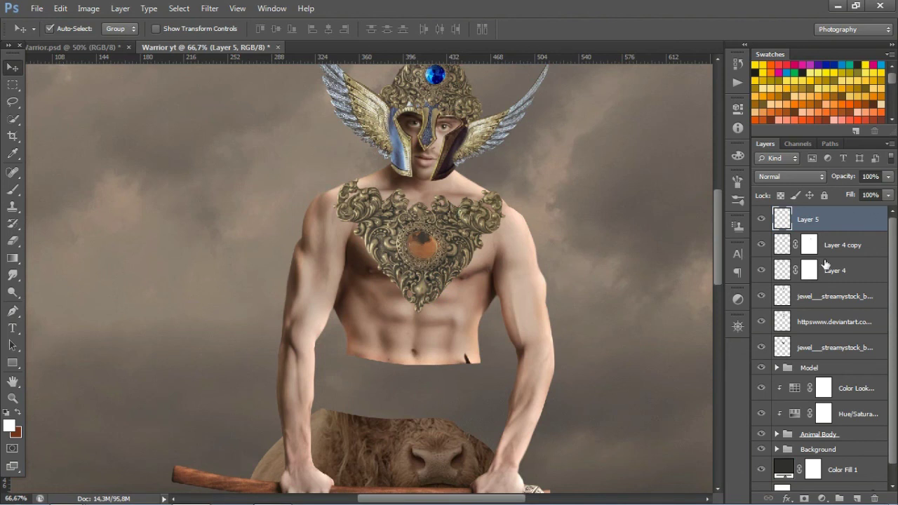
- Group the armour and jewel layers into a group named Costume
left_click(857, 352)
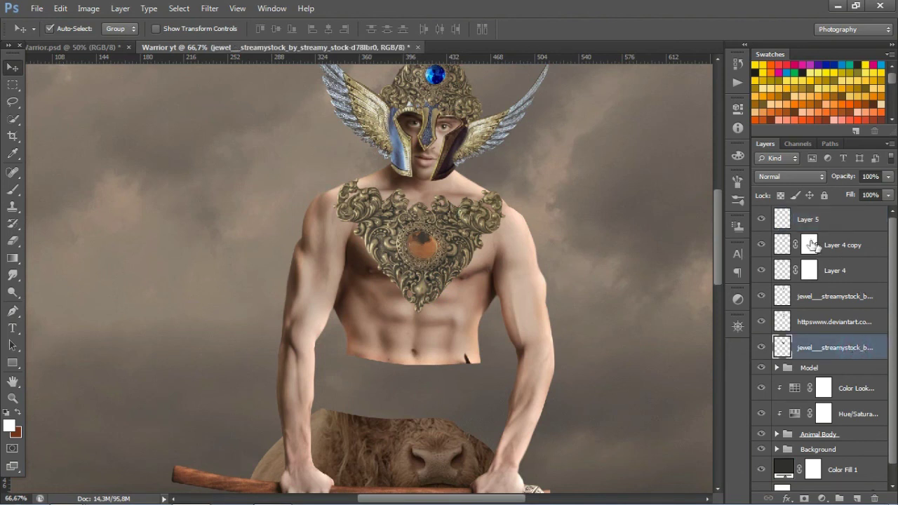
left_click(761, 220)
left_click(873, 244, "shift")
key("ctrl+g")
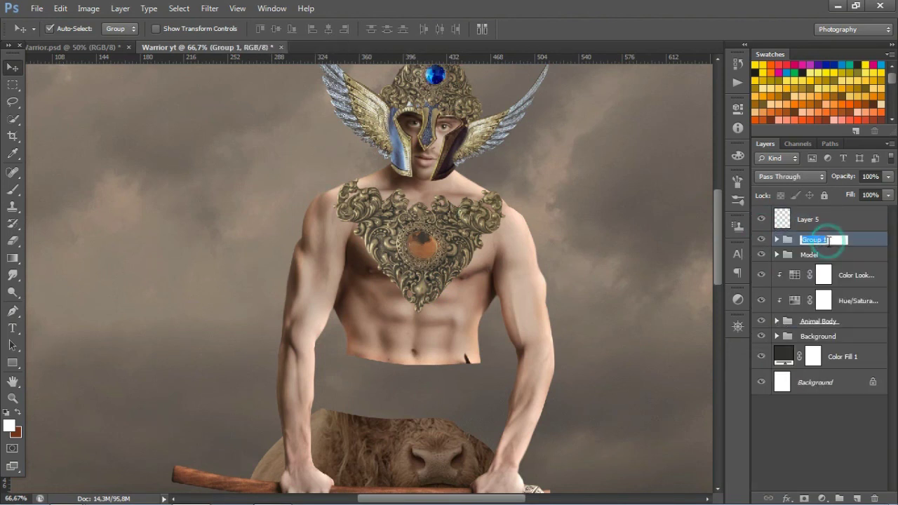
type("Costume")
key("Return")
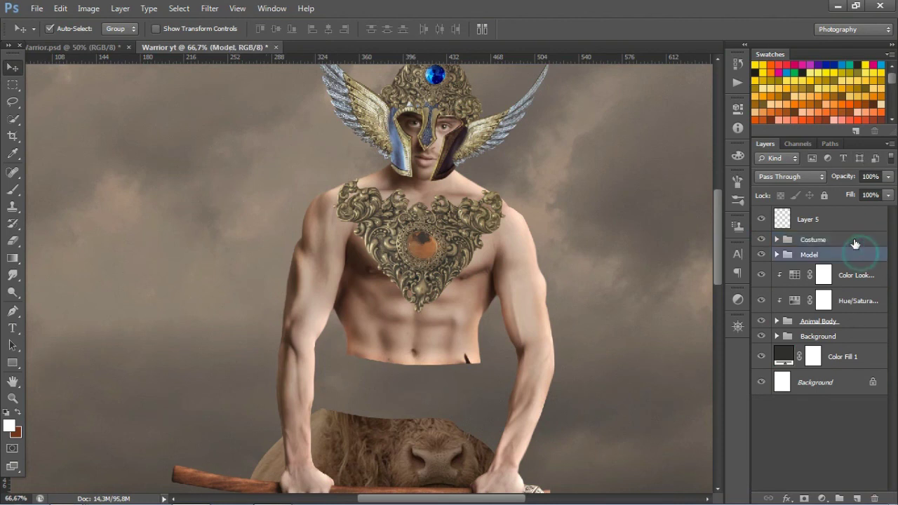
left_click(777, 241)
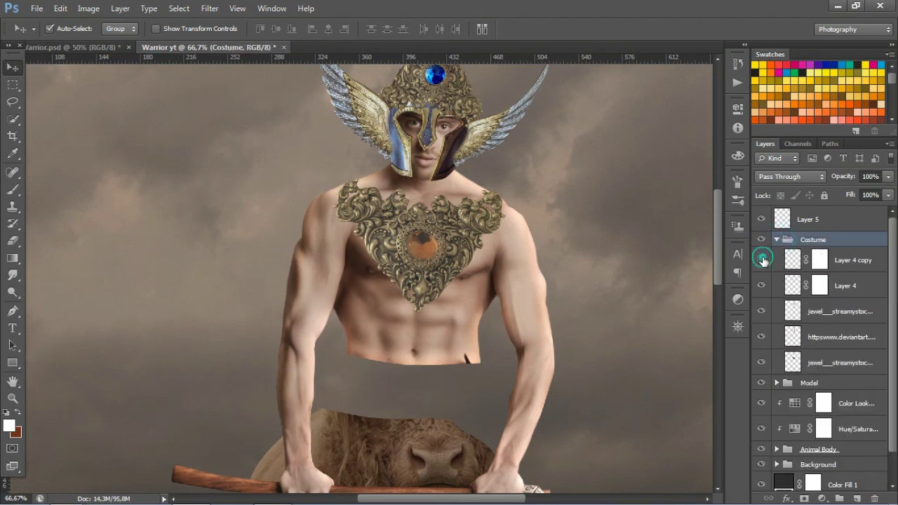
left_click(792, 259)
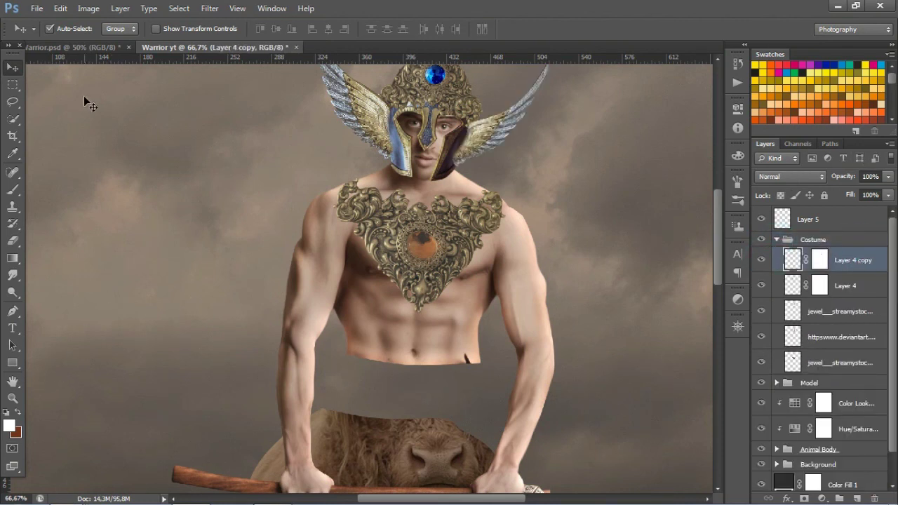
mouse_move(67, 491)
left_click(242, 449)
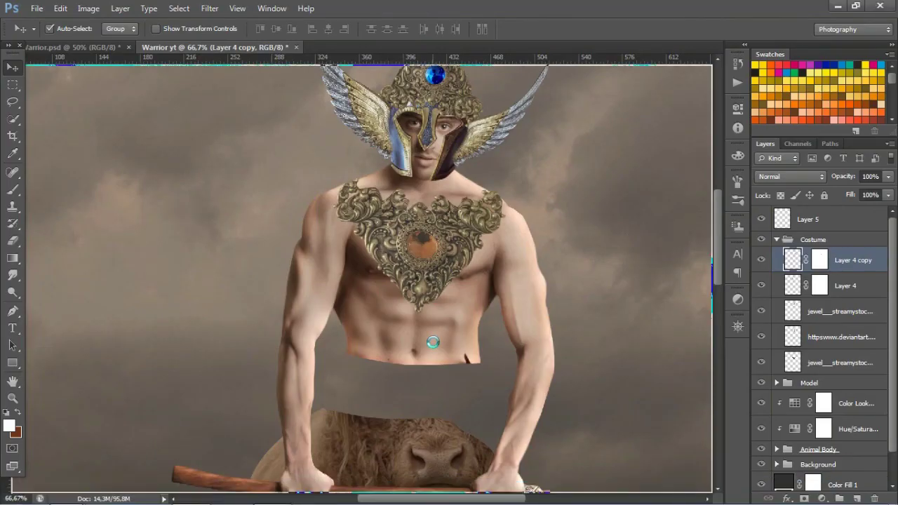
- Place the celtic_cross image, toned in Camera Raw with Highlights -65, lower Whites and more Clarity
left_click_drag(247, 483, 443, 357)
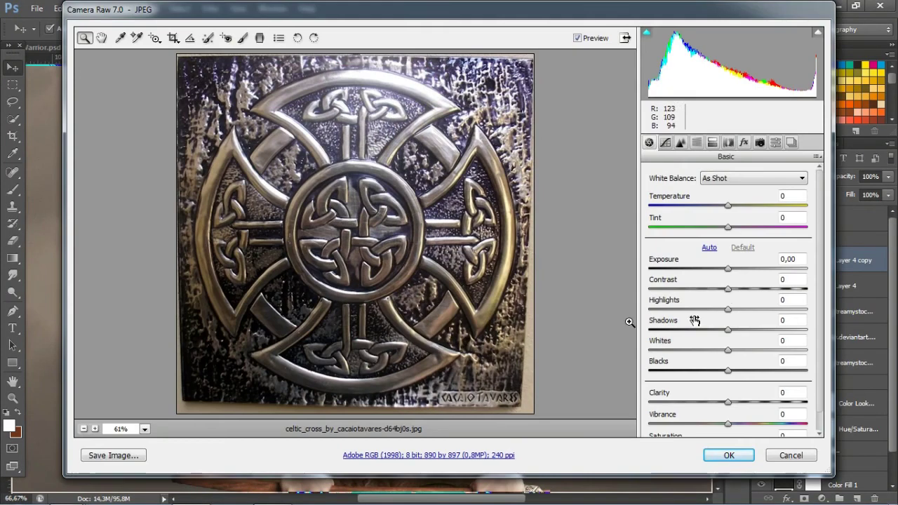
type("-65")
key("Return")
type("+58")
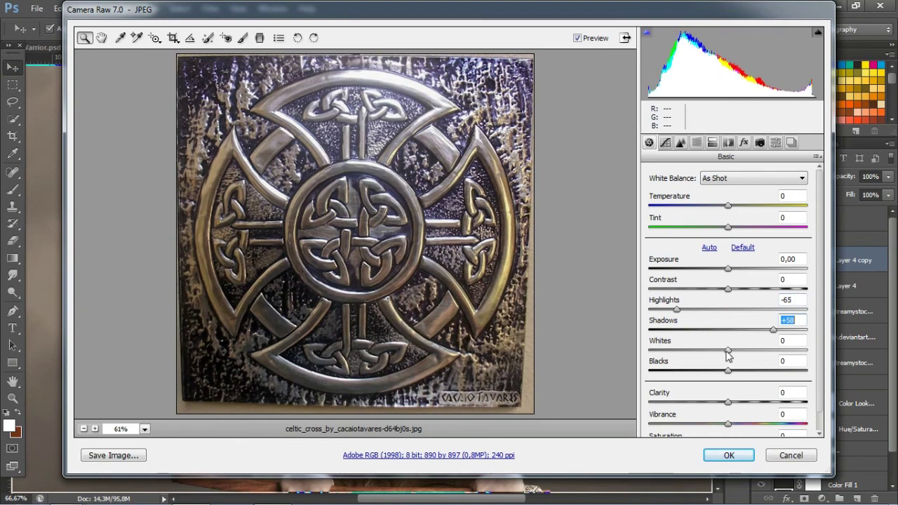
left_click_drag(727, 349, 691, 350)
left_click(745, 401)
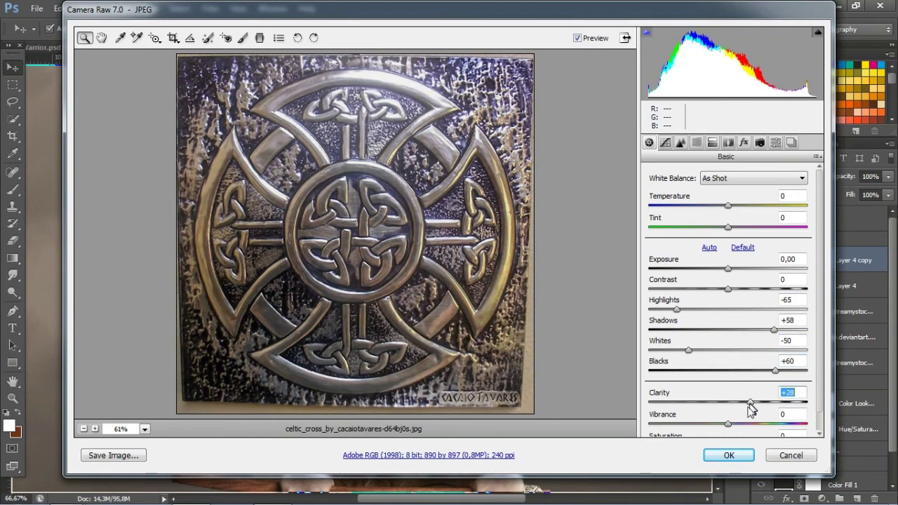
left_click(729, 455)
key("Return")
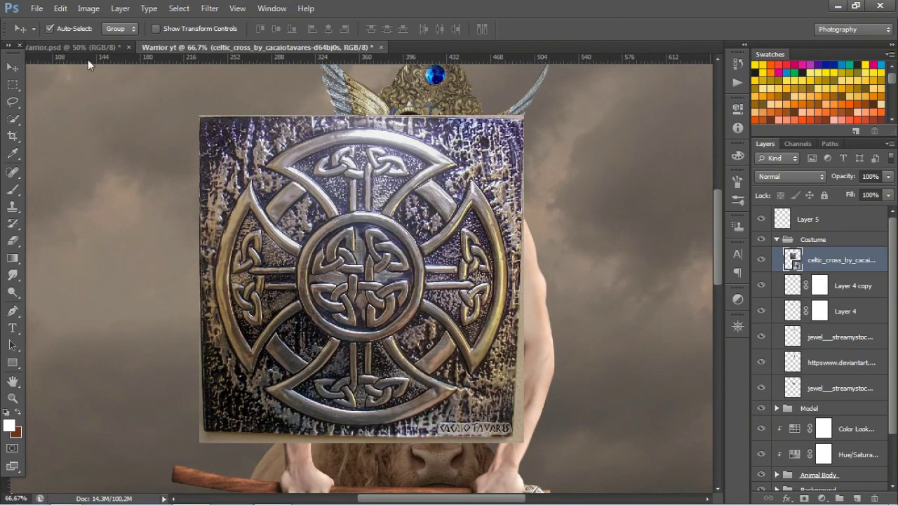
- Trace a Pen path around the Celtic cross and turn it into a selection
key("p")
scroll(285, 210, "up", 1)
left_click(253, 208)
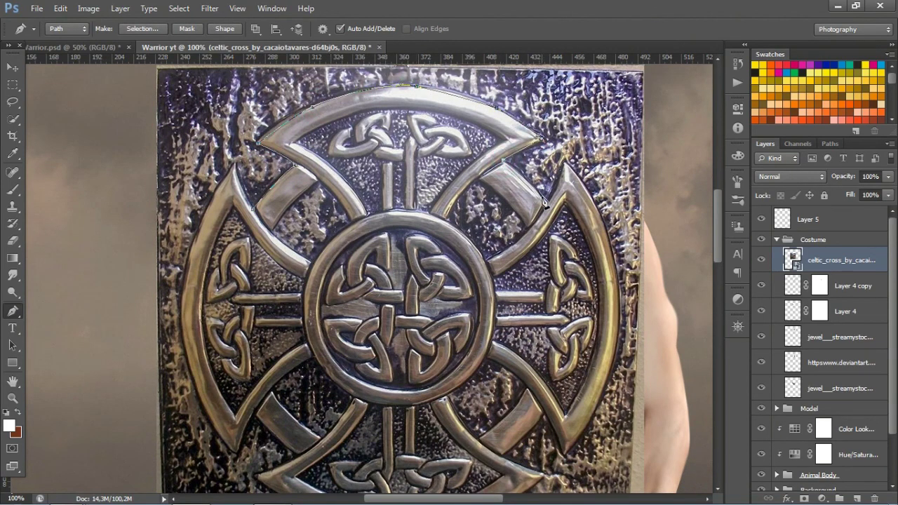
scroll(603, 225, "down", 2)
left_click(614, 269)
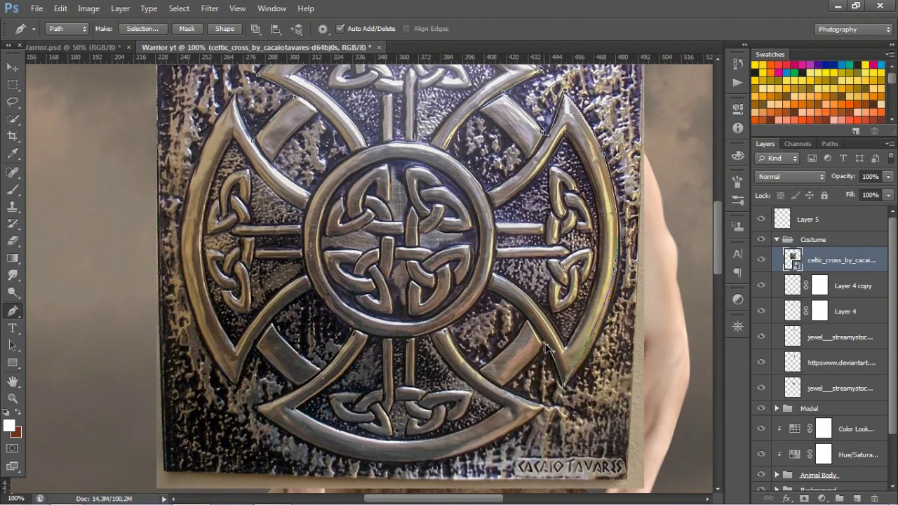
scroll(554, 409, "down", 2)
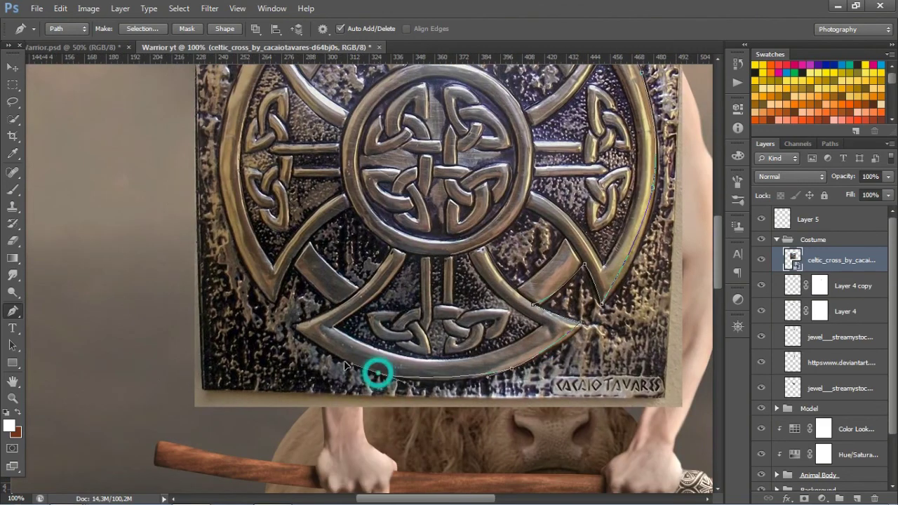
left_click_drag(295, 327, 343, 312)
left_click(295, 258)
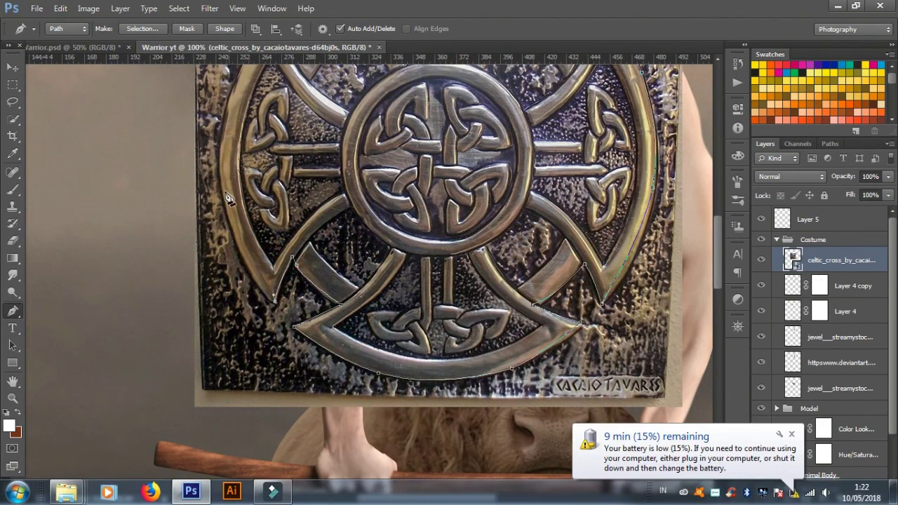
scroll(246, 226, "up", 2)
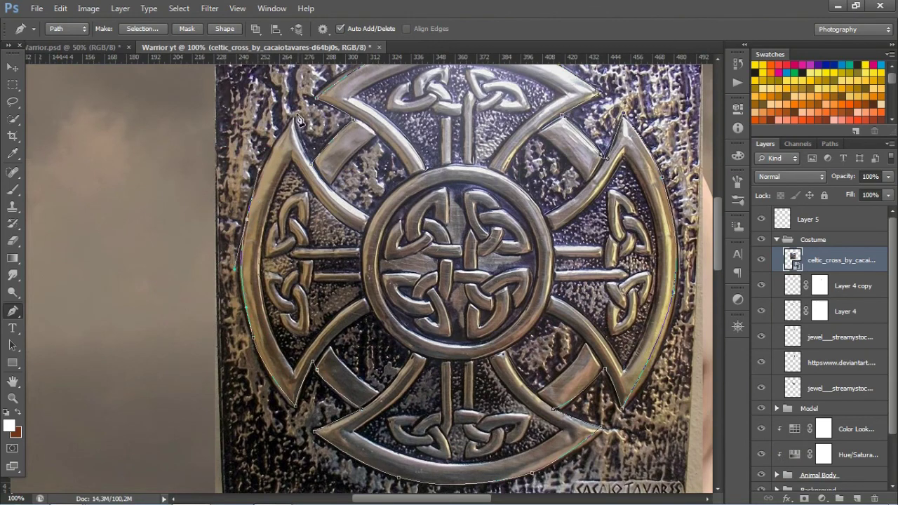
right_click(842, 260)
left_click(673, 232)
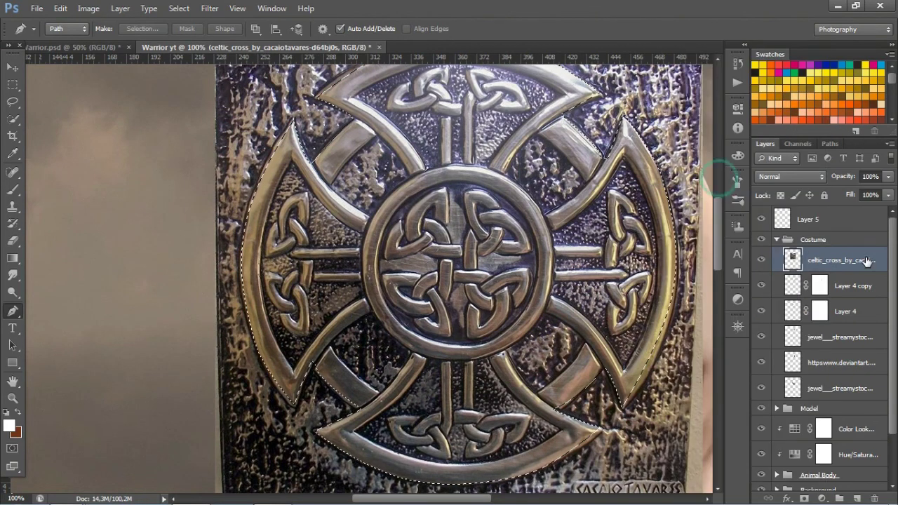
- Shrink the cut-out cross and move it onto the warrior's belly
key("ctrl+t")
key("ctrl+minus")
mouse_move(583, 164)
left_mouse_down()
mouse_move(582, 310)
mouse_move(560, 366)
left_mouse_up()
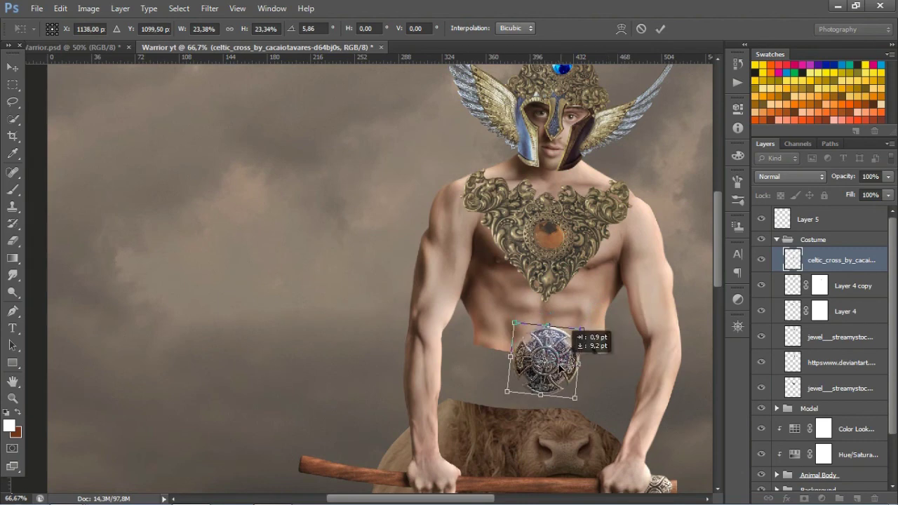
left_click(661, 29)
- Save the document as Warrior yt.psd in Photoshop format
key("p")
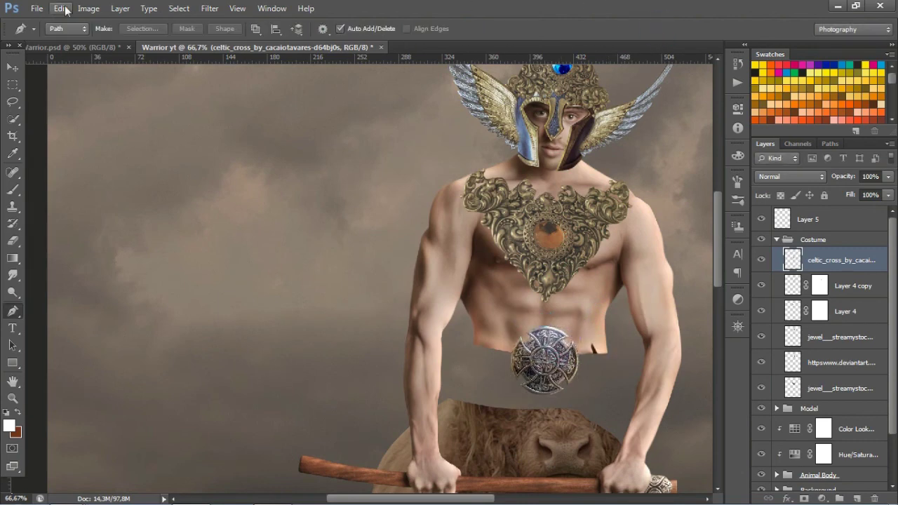
left_click(36, 8)
left_click(57, 153)
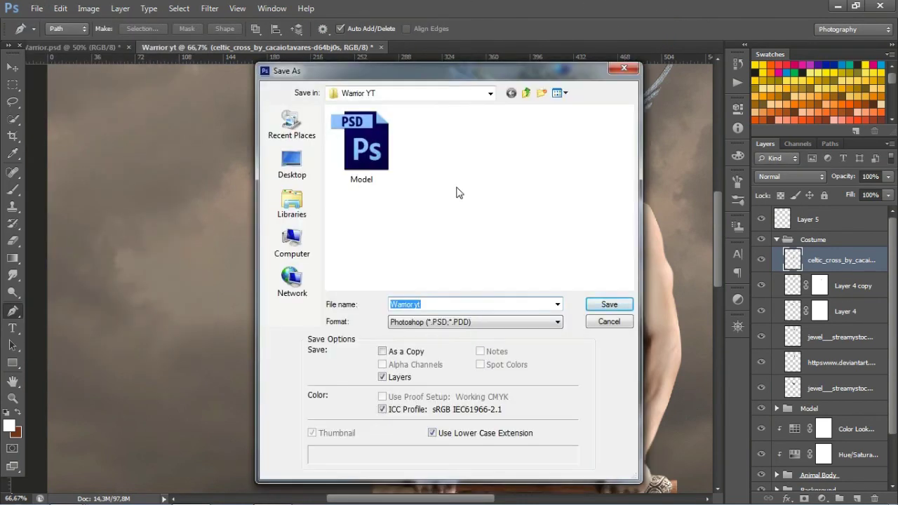
left_click(608, 304)
left_click(597, 149)
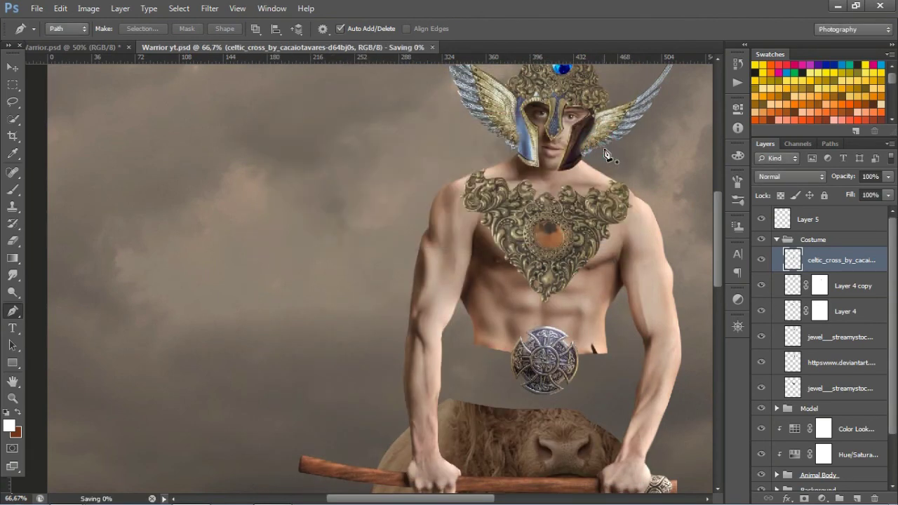
- Place the Celtic knot dogs image from the Warrior YT folder, accepting Camera Raw defaults
left_click(80, 444)
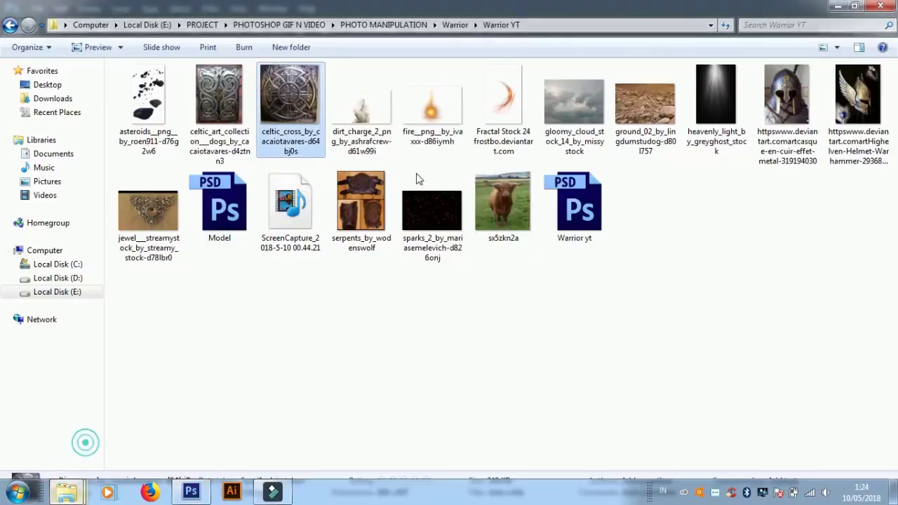
left_click_drag(228, 104, 495, 254)
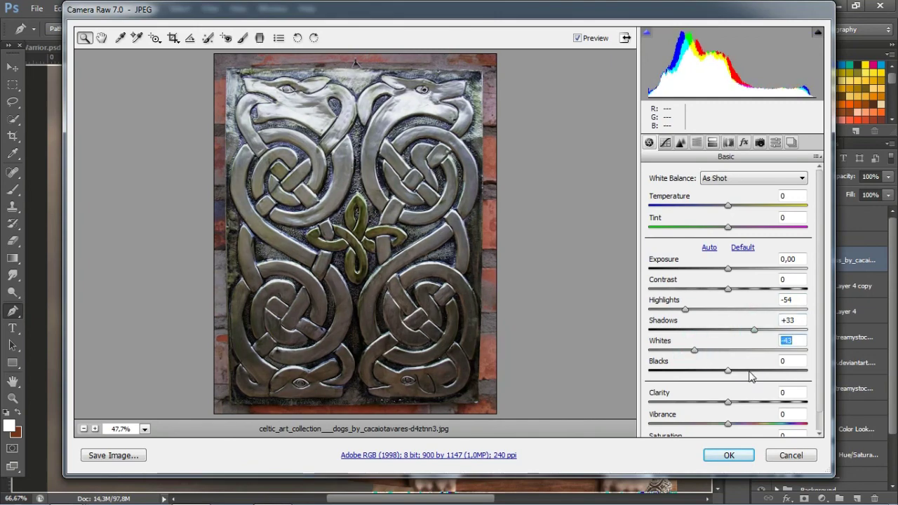
left_click(728, 455)
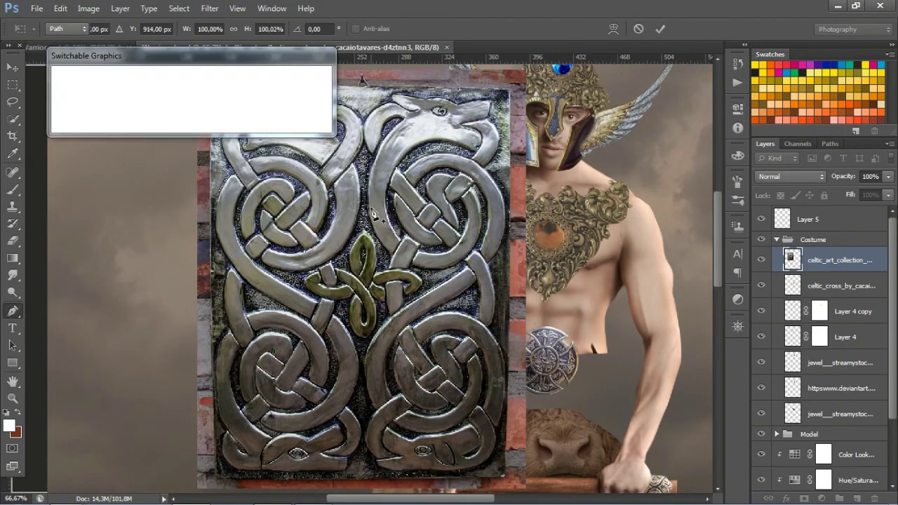
left_click(301, 122)
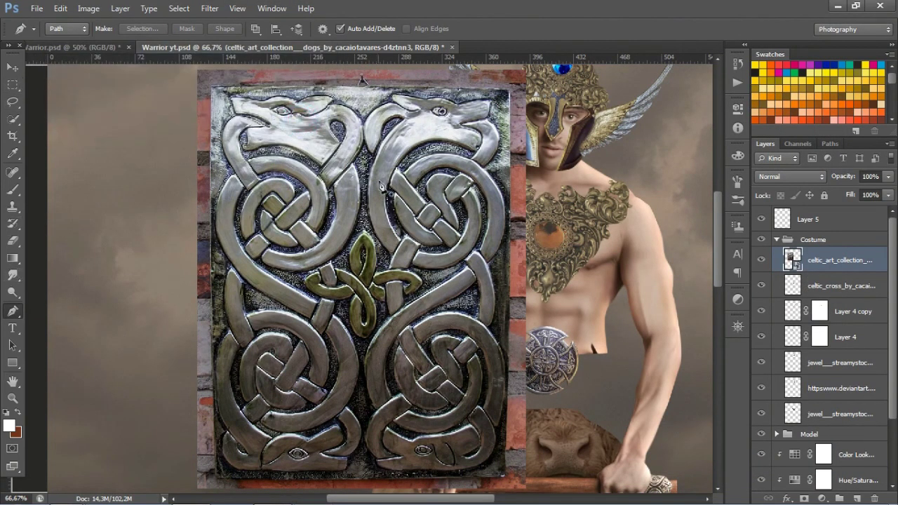
key("ctrl+plus")
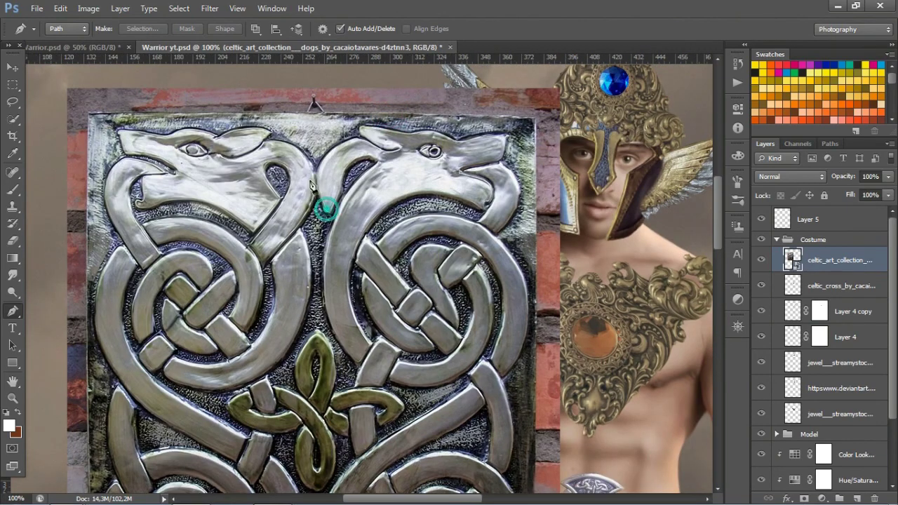
- Trace a Pen path around one dragon strand of the knot panel
left_click(335, 145)
left_click_drag(505, 248, 503, 204)
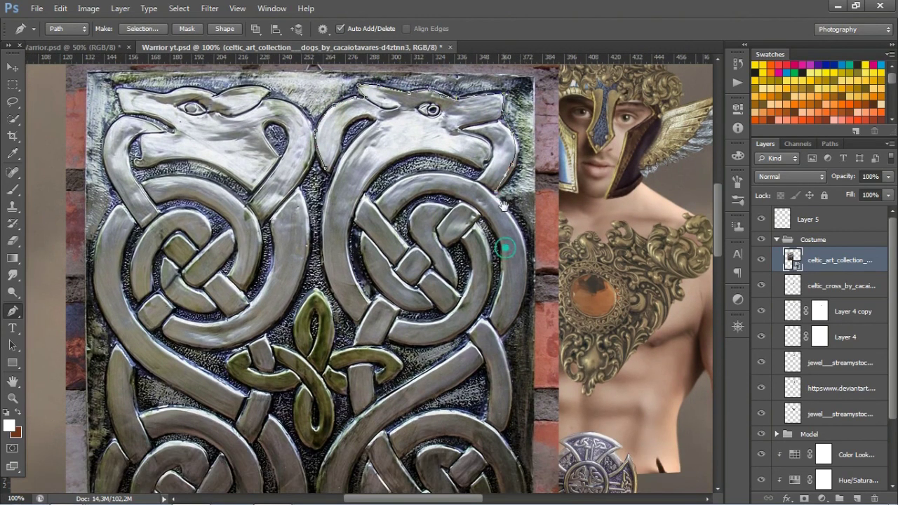
left_click(503, 335)
left_click_drag(504, 338, 474, 214)
left_click(494, 354)
scroll(495, 343, "down", 3)
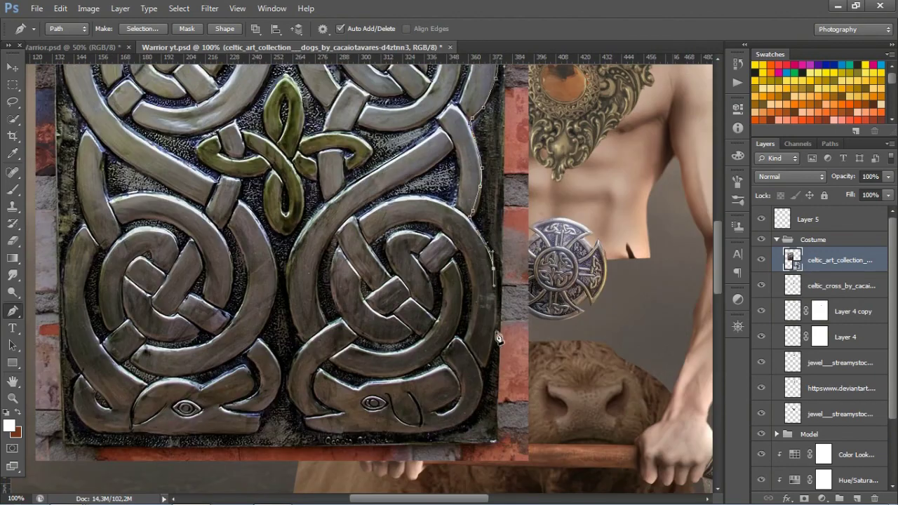
left_click_drag(303, 342, 298, 304)
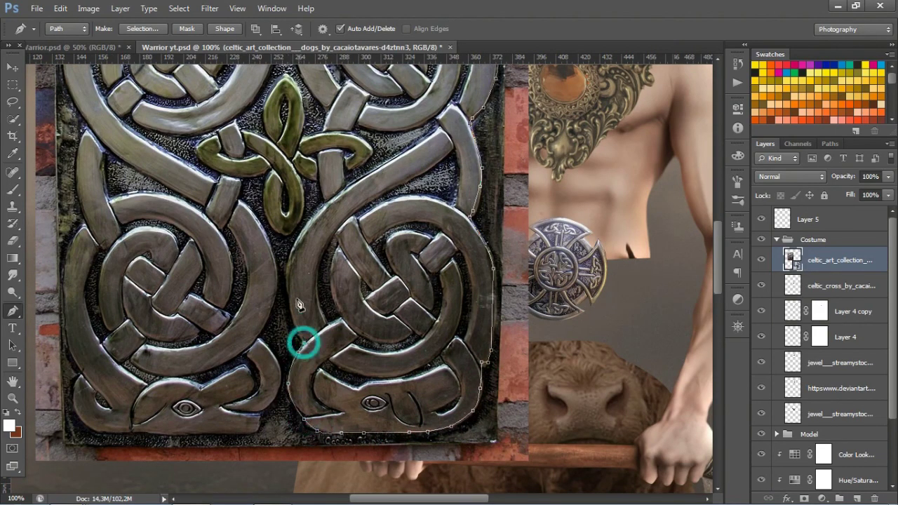
scroll(322, 200, "up", 3)
scroll(360, 190, "up", 5)
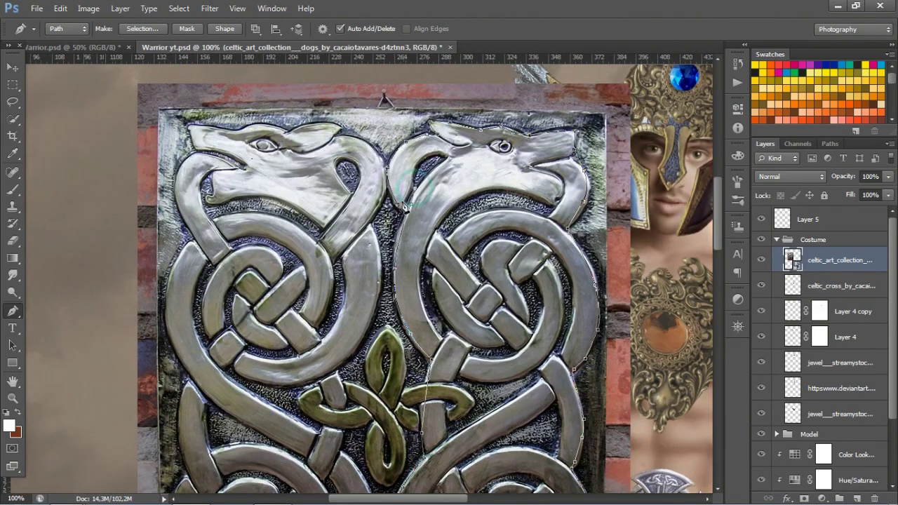
- Copy the traced strand onto its own layer and delete the full knot panel layer
left_click(830, 146)
left_click(765, 161, "ctrl")
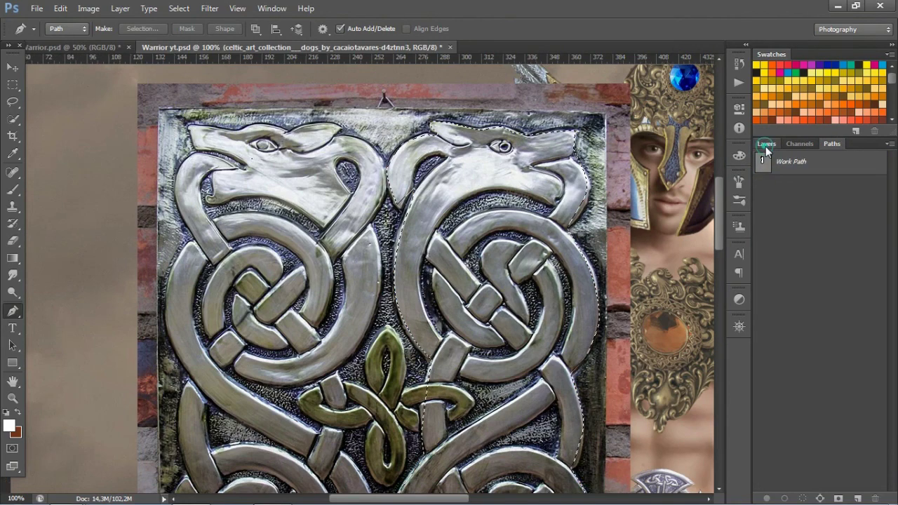
left_click(765, 143)
key("ctrl+j")
left_click_drag(835, 284, 878, 494)
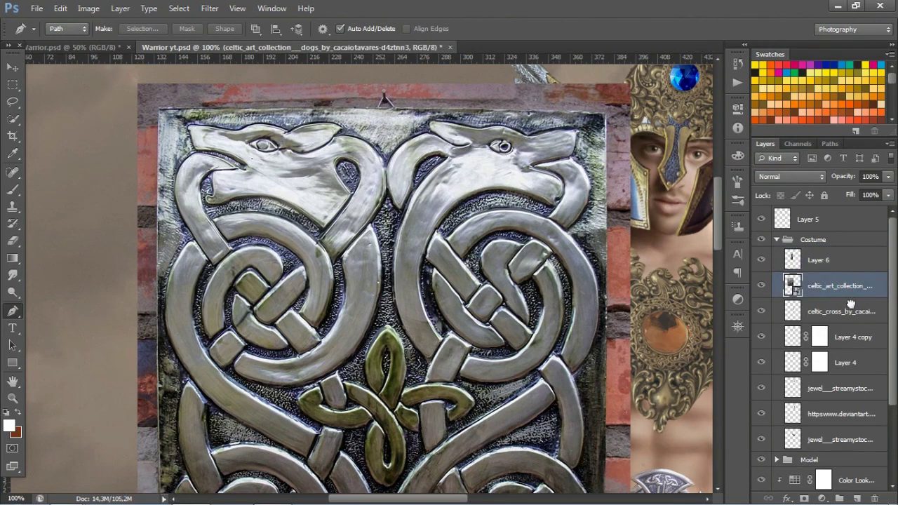
- Rotate the dragon strand horizontal and shrink it onto the waist below the cross
key("ctrl+minus")
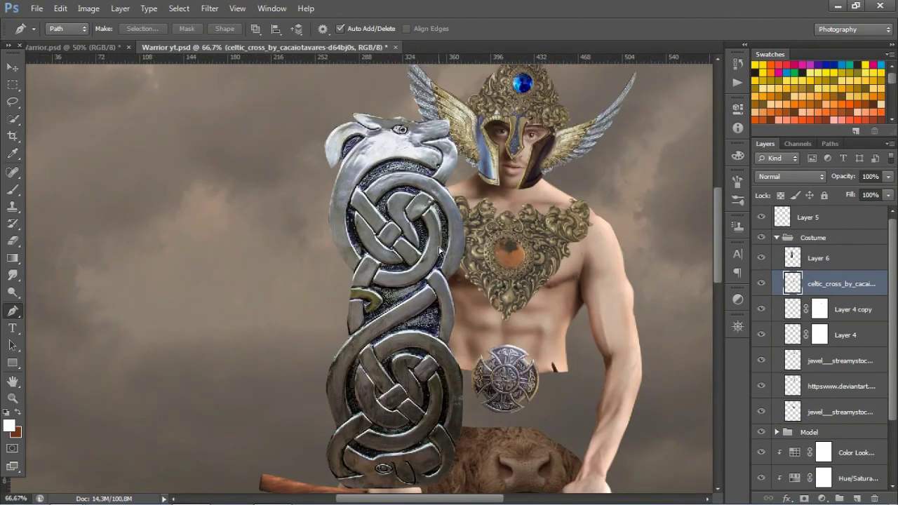
key("ctrl+t")
key("Return")
left_click_drag(827, 258, 835, 295)
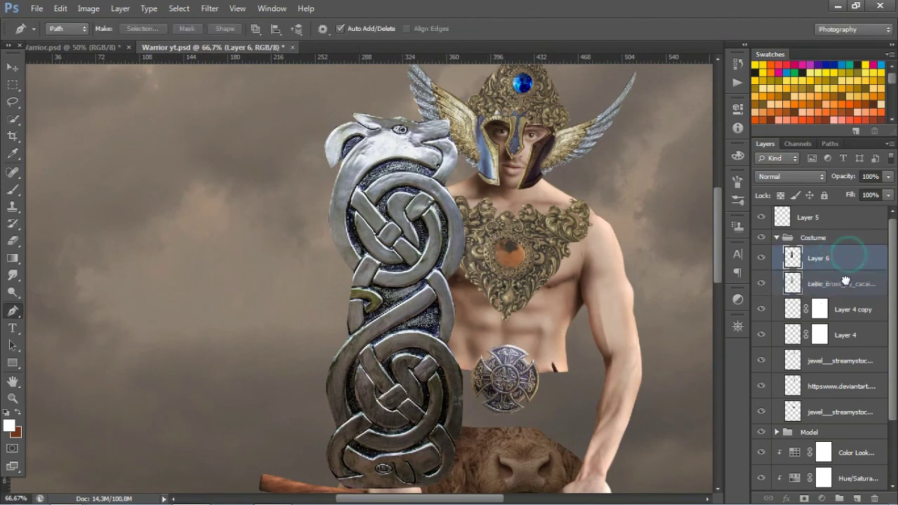
key("ctrl+t")
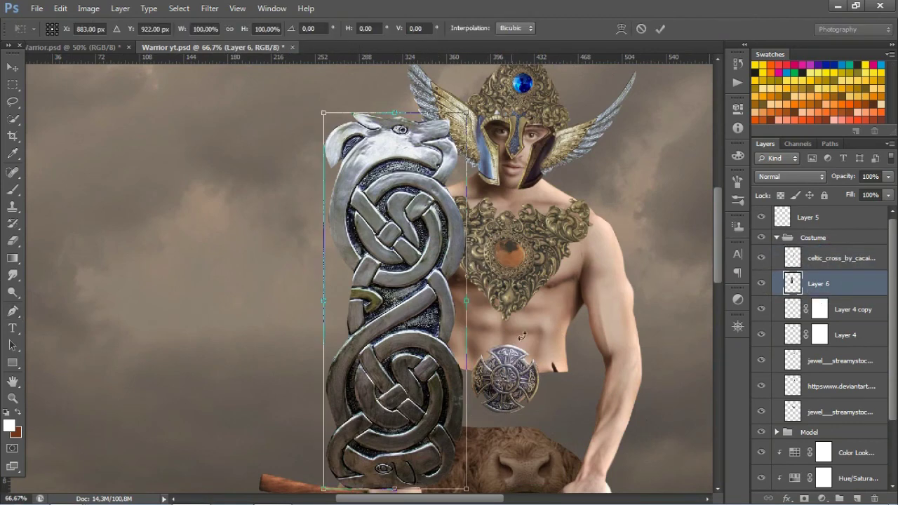
mouse_move(467, 487)
left_mouse_down()
mouse_move(603, 261)
mouse_move(361, 291)
left_mouse_up()
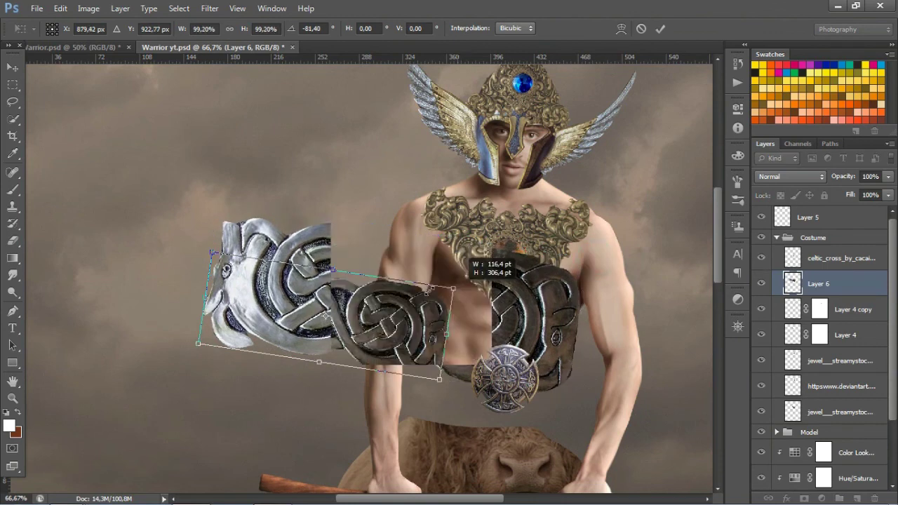
left_click_drag(320, 337, 489, 372)
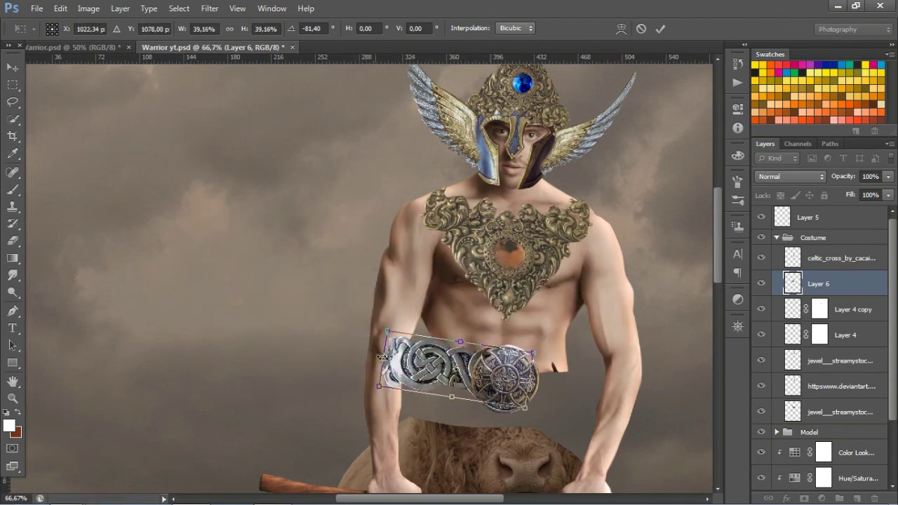
left_click_drag(383, 359, 409, 362)
left_click_drag(466, 399, 468, 379)
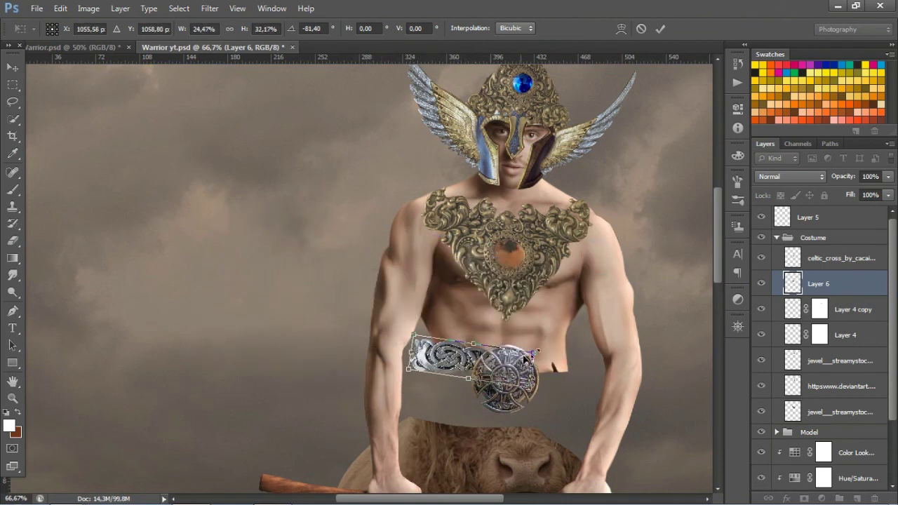
mouse_move(525, 359)
left_mouse_down()
mouse_move(512, 363)
mouse_move(502, 390)
left_mouse_up()
key("Return")
- Position the dragon strand against the left side of the cross buckle
key("p")
scroll(488, 389, "up", 1)
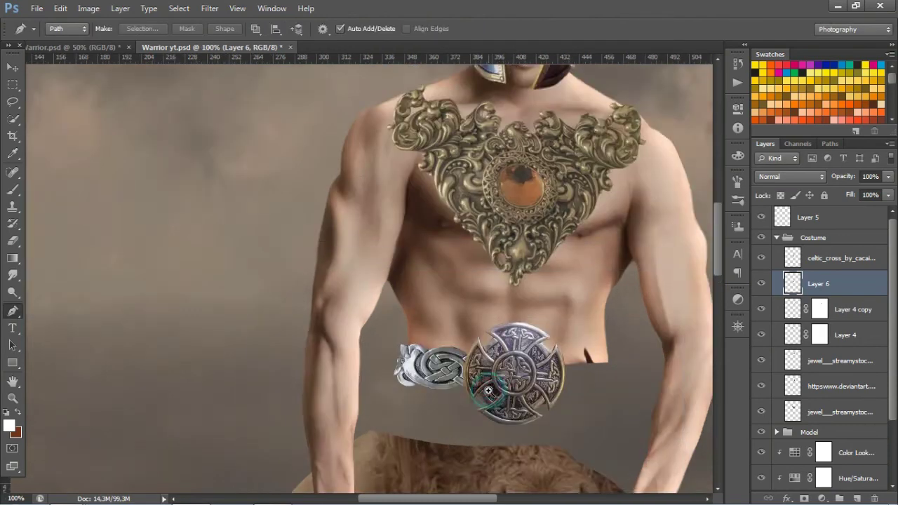
scroll(488, 390, "up", 1)
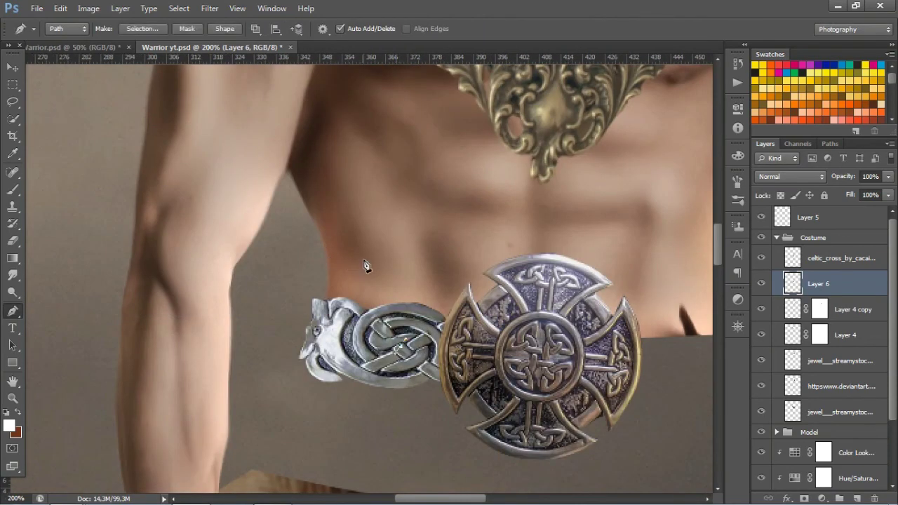
left_click(12, 66)
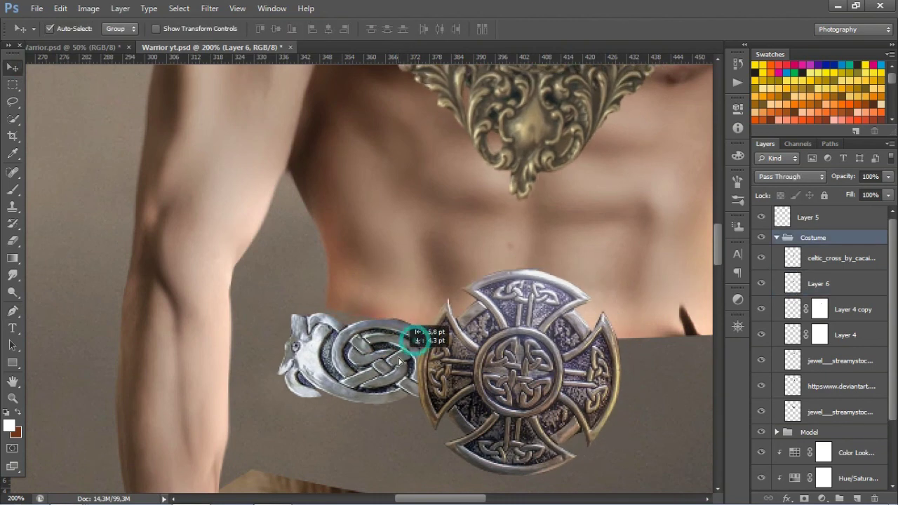
left_click_drag(424, 346, 426, 346)
left_click(862, 260)
left_click_drag(862, 263, 463, 260)
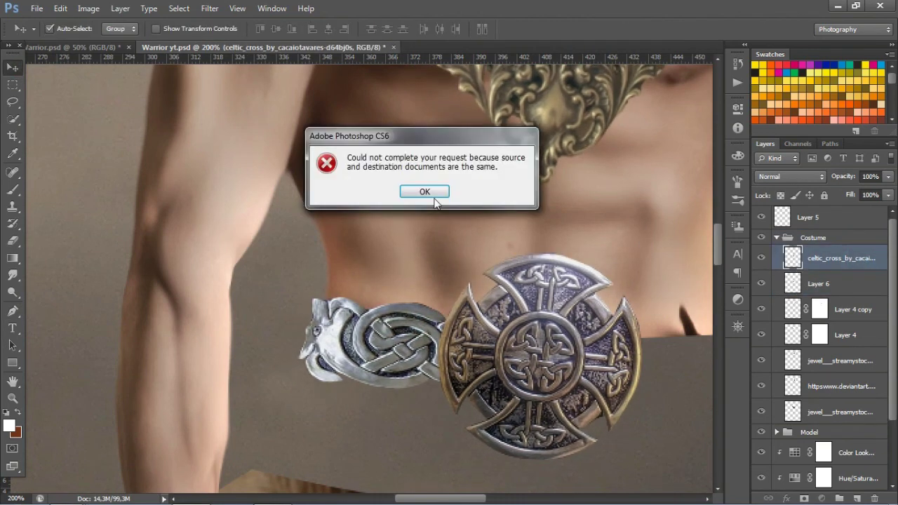
left_click(425, 192)
key("ctrl+t")
key("Escape")
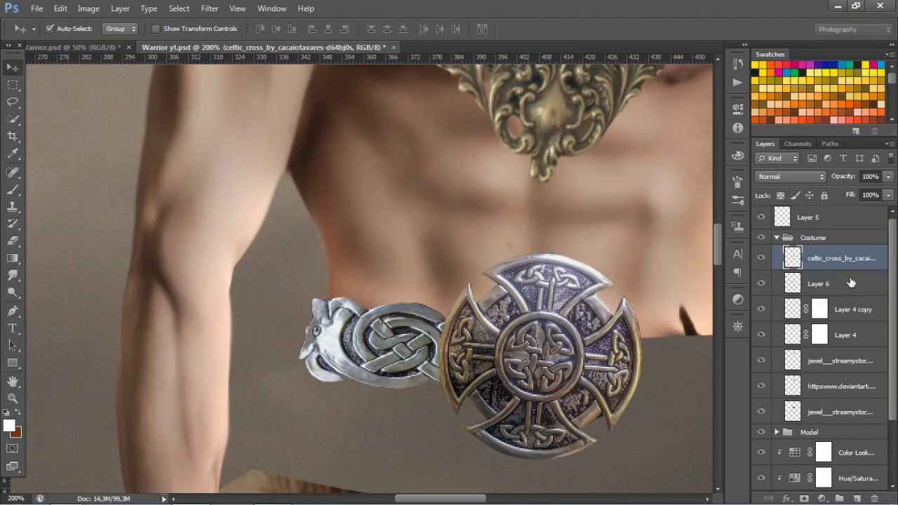
left_click(818, 284)
key("ctrl+t")
left_click_drag(403, 342, 373, 296)
key("Return")
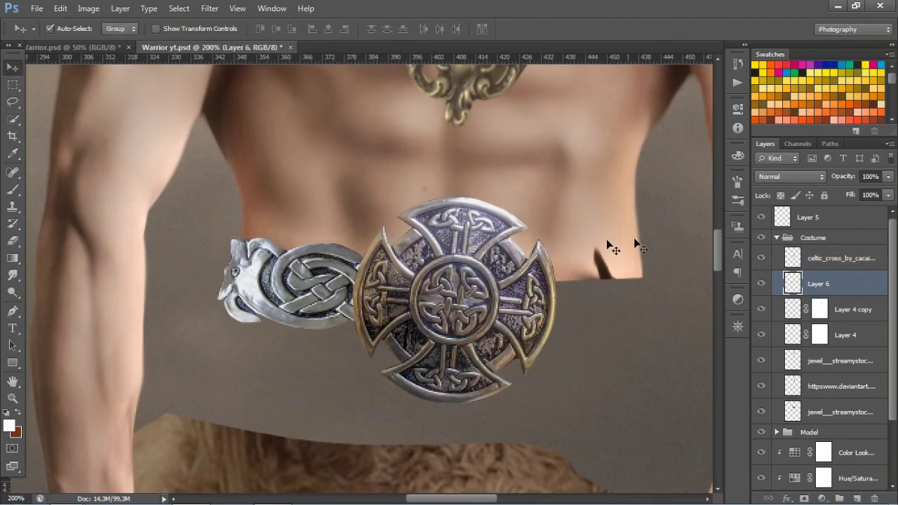
- Duplicate the belt strand, flip it horizontally, and move it to the buckle's right side
key("ctrl+j")
key("ctrl+t")
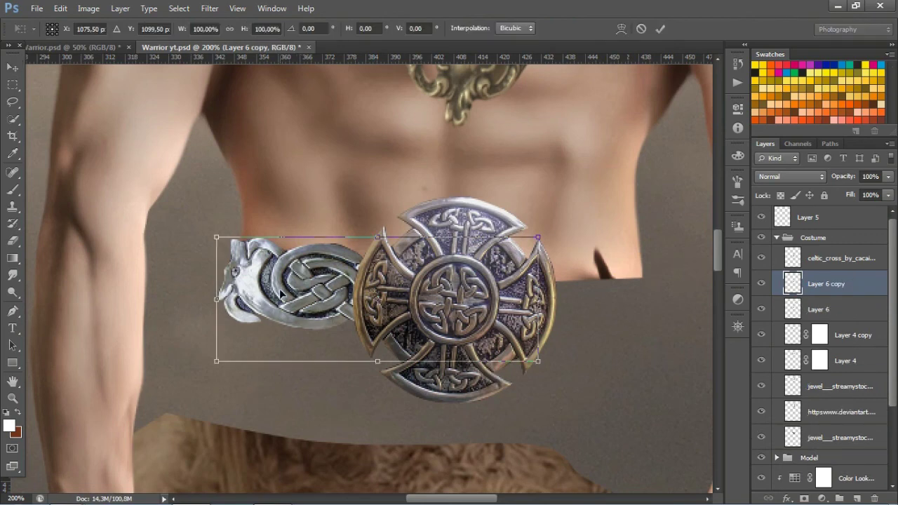
right_click(261, 308)
left_click(304, 262)
left_click_drag(310, 301, 438, 301)
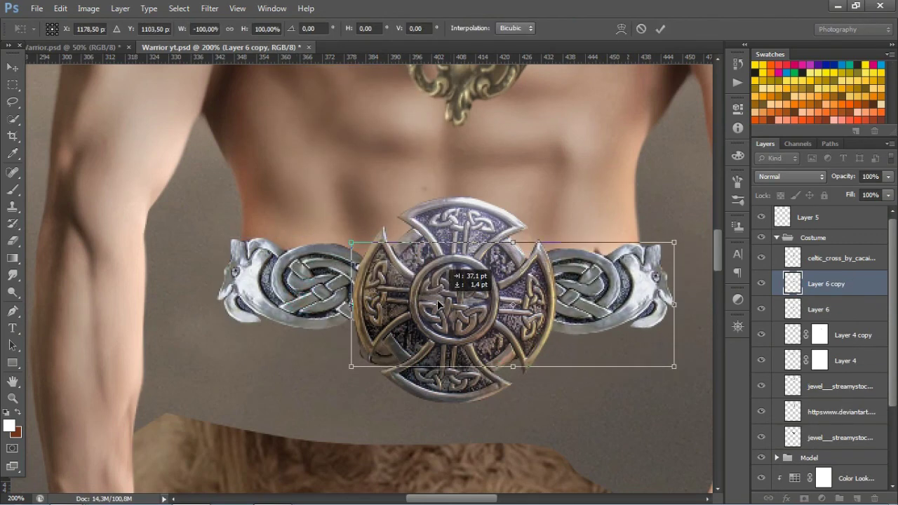
key("Return")
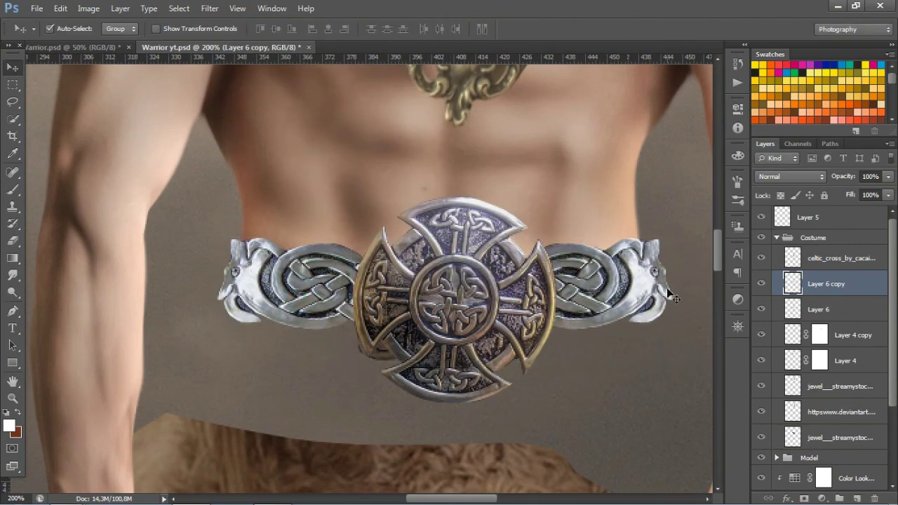
- Rotate the Celtic cross slightly to straighten it and nudge it upward
left_click(835, 258)
key("ctrl+t")
left_click_drag(582, 404, 585, 402)
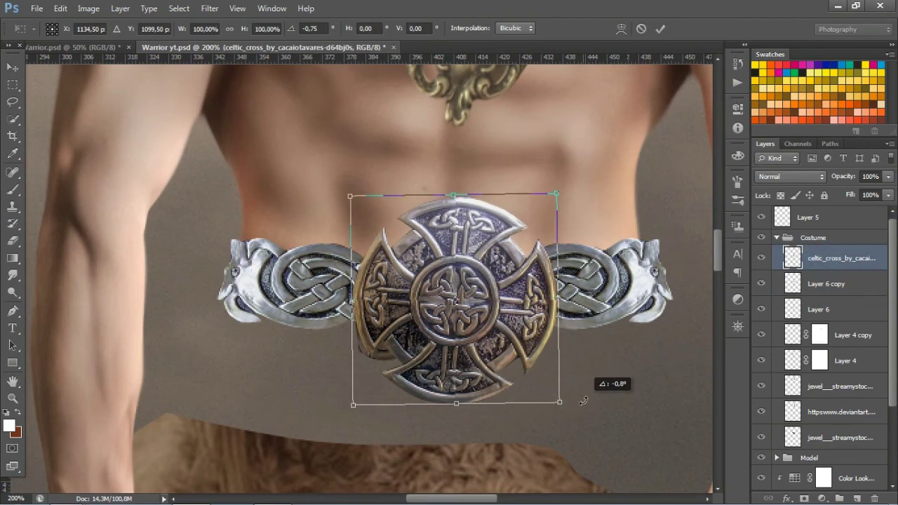
left_click_drag(515, 295, 515, 288)
left_click(660, 29)
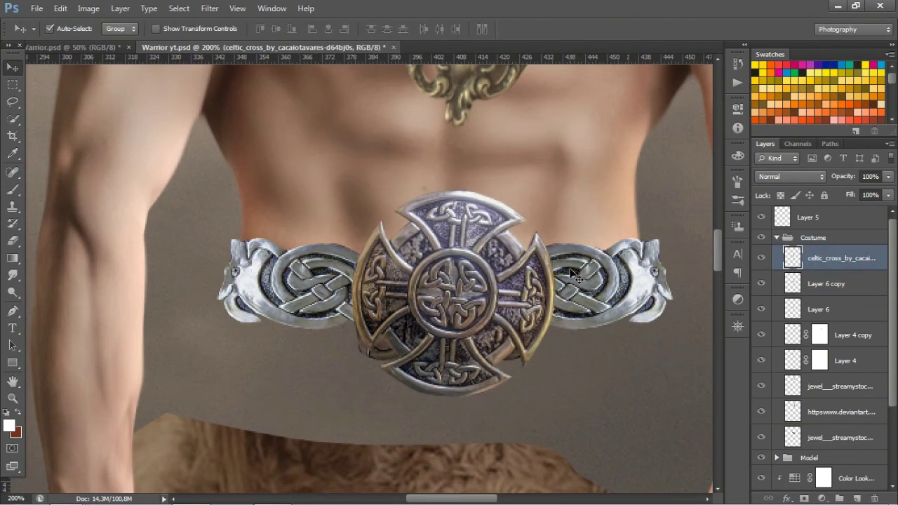
- Place the serpents bracer photo with lowered highlights, lifted shadows, and adjusted whites and clarity
scroll(552, 289, "down", 1)
scroll(553, 293, "down", 1)
scroll(554, 298, "down", 1)
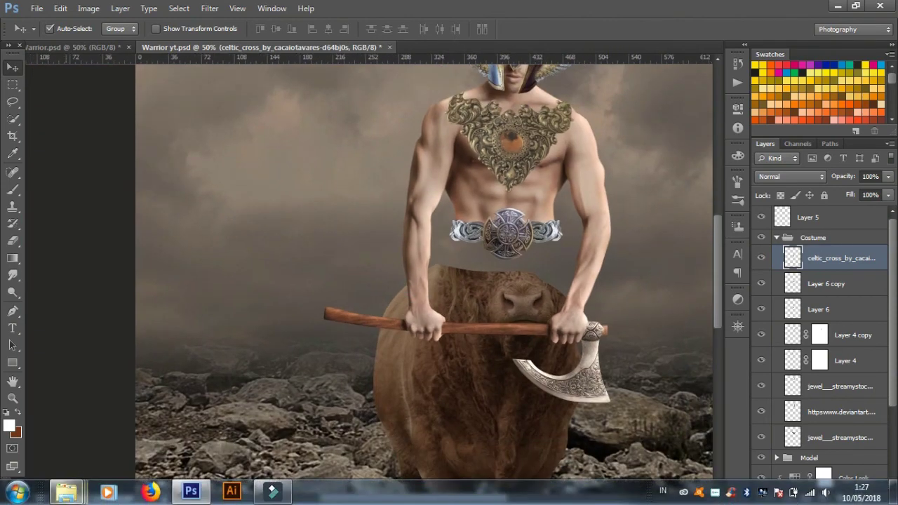
left_click(315, 484)
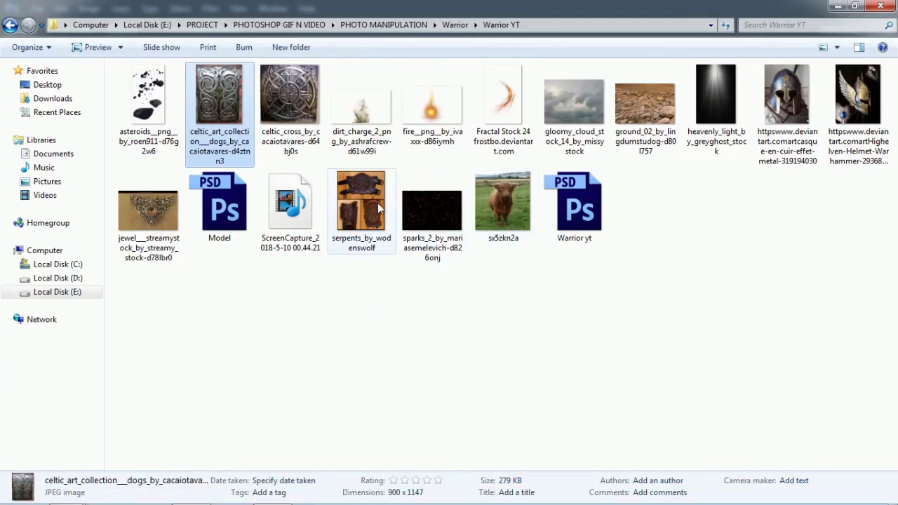
left_click_drag(378, 207, 423, 236)
mouse_move(729, 313)
left_mouse_down()
mouse_move(706, 310)
mouse_move(768, 330)
left_mouse_up()
left_click_drag(728, 351, 710, 351)
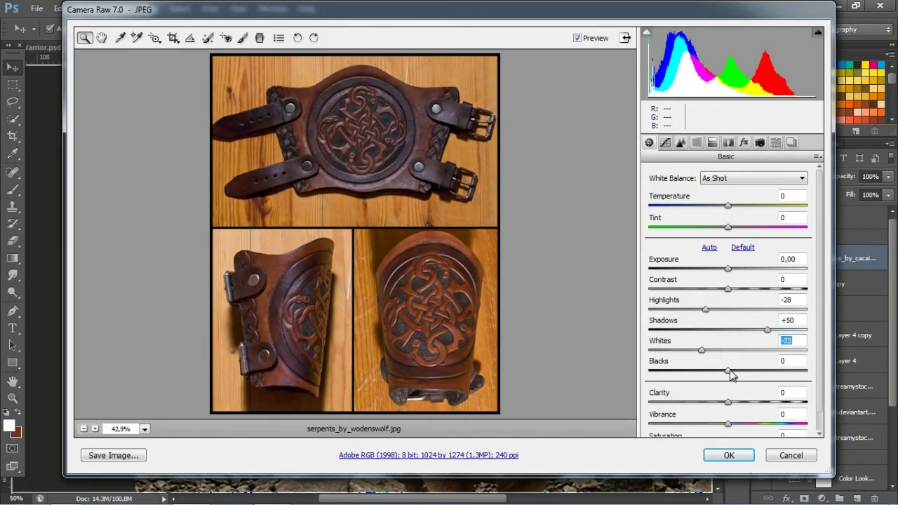
left_click_drag(728, 402, 745, 403)
left_click(729, 455)
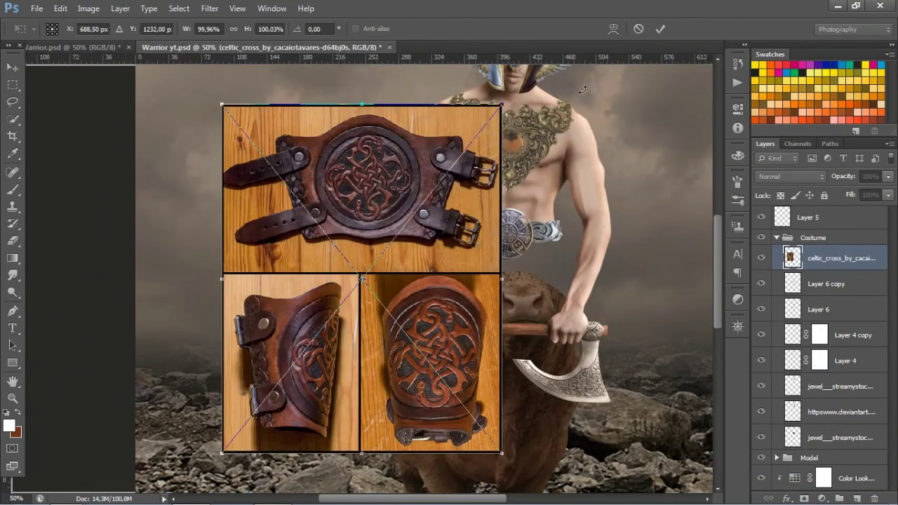
- Trace a Pen outline from the bracer's top buckle down its right edge
key("p")
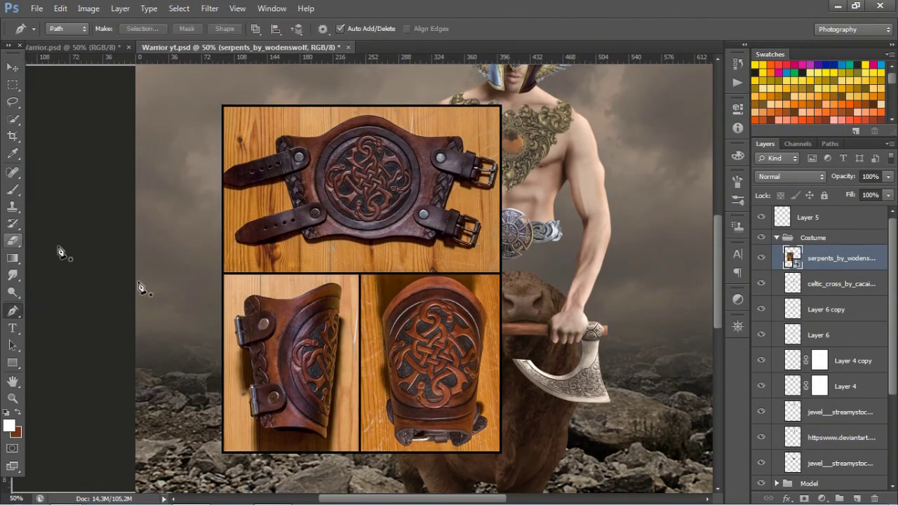
left_click(304, 373, "ctrl")
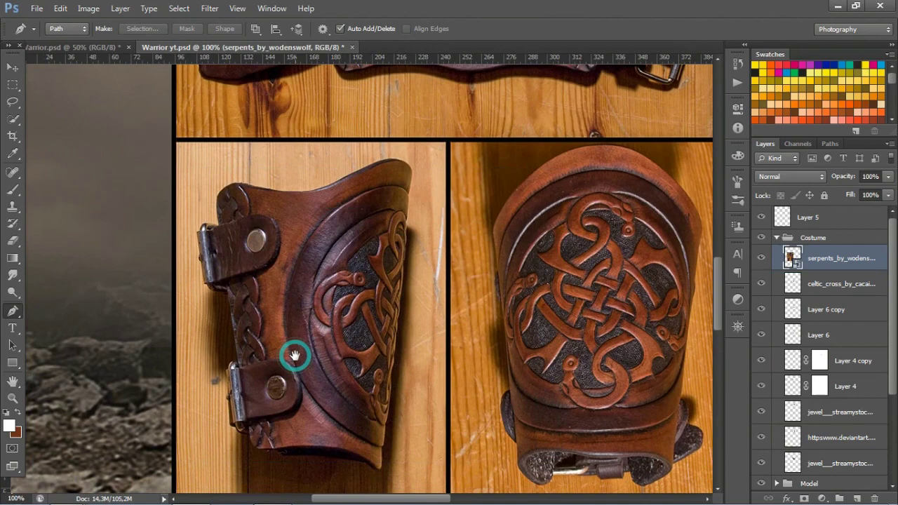
left_click(294, 355, "ctrl")
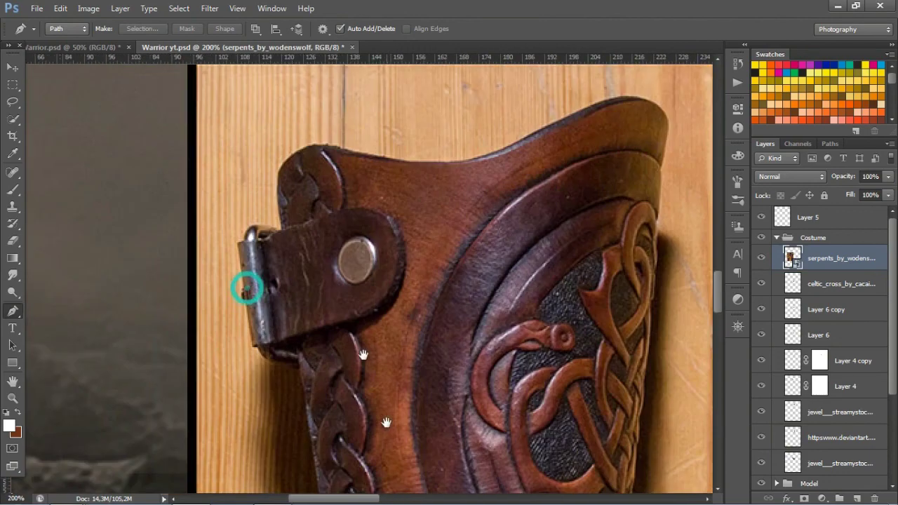
left_click_drag(282, 167, 291, 160)
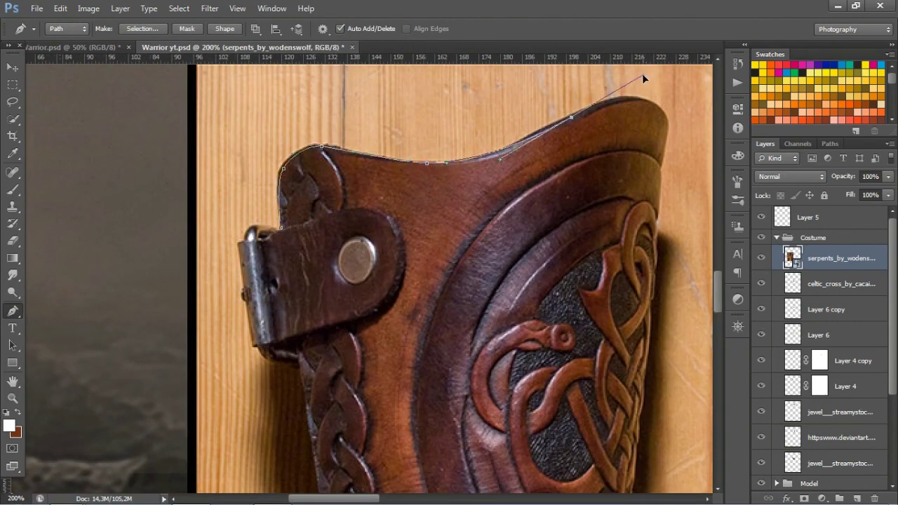
left_click(674, 124)
scroll(612, 185, "down", 3)
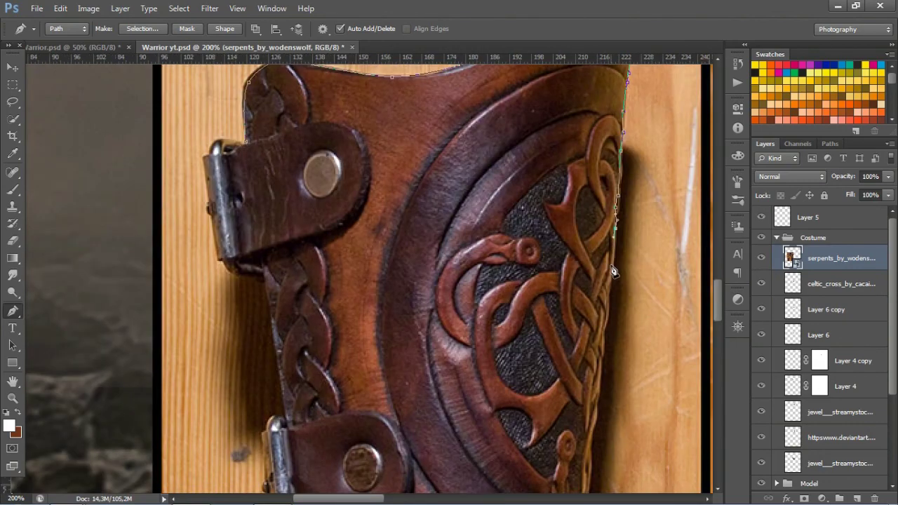
scroll(612, 270, "down", 2)
left_click(591, 206)
scroll(571, 381, "down", 2)
left_click(533, 328)
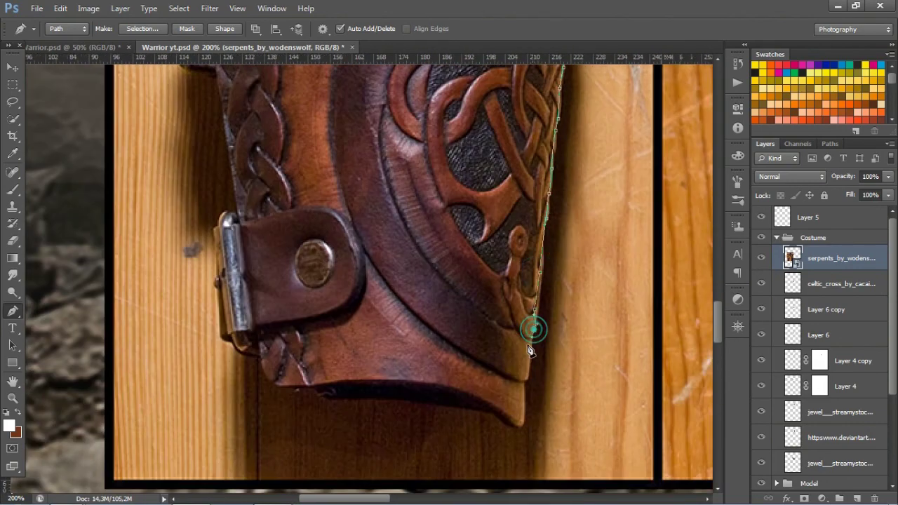
- Close the outline along the bracer's bottom and copy the bracer onto Layer 7
left_click(469, 400)
left_click_drag(295, 384, 265, 377)
scroll(274, 242, "up", 3)
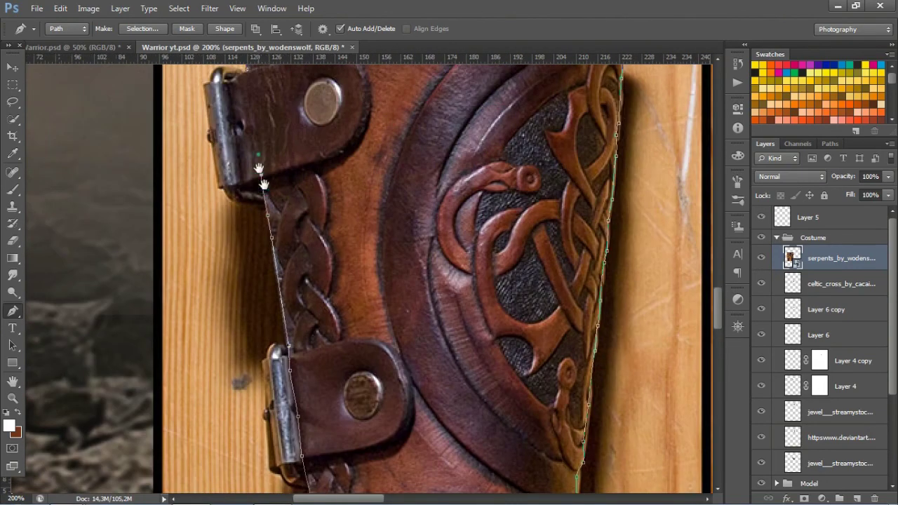
key("ctrl+Return")
key("ctrl+j")
left_click(761, 284)
- Scale the Layer 7 bracer down and place it on the right-hand upper arm
key("ctrl+minus")
key("ctrl+minus")
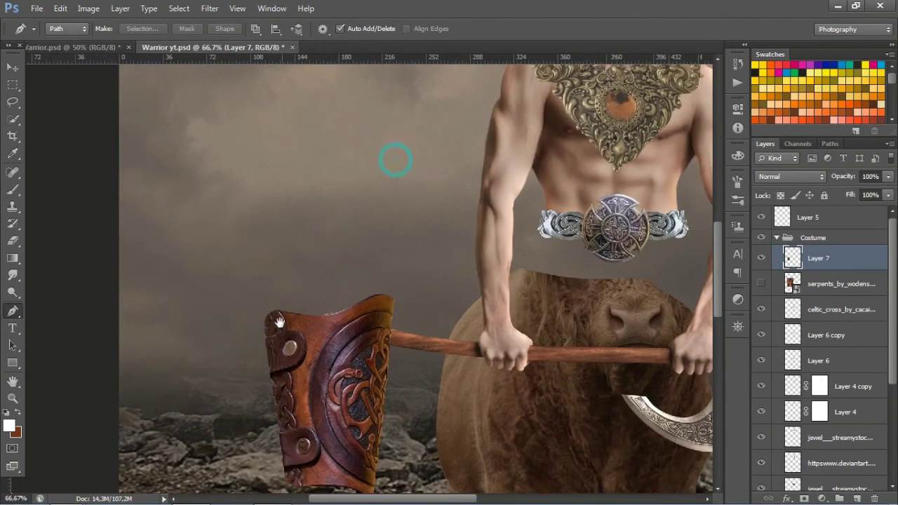
left_click(13, 67)
scroll(260, 360, "right", 3)
mouse_move(260, 361)
left_mouse_down()
mouse_move(572, 242)
mouse_move(501, 337)
left_mouse_up()
key("ctrl+z")
left_click(818, 258)
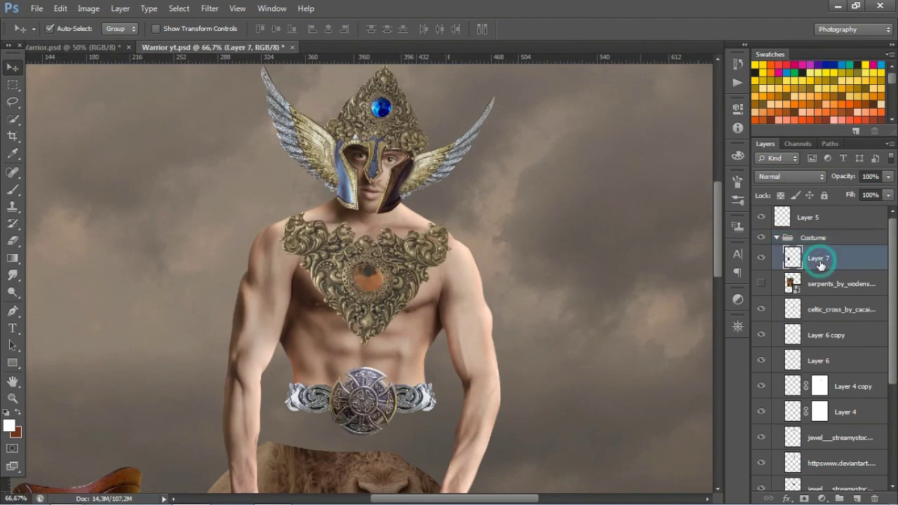
key("ctrl+t")
mouse_move(498, 261)
left_mouse_down()
mouse_move(522, 192)
mouse_move(530, 251)
left_mouse_up()
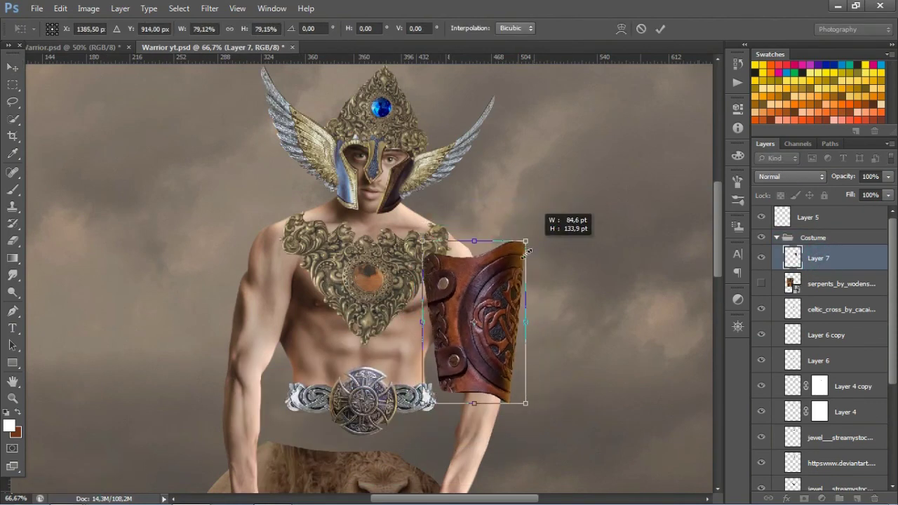
key("Return")
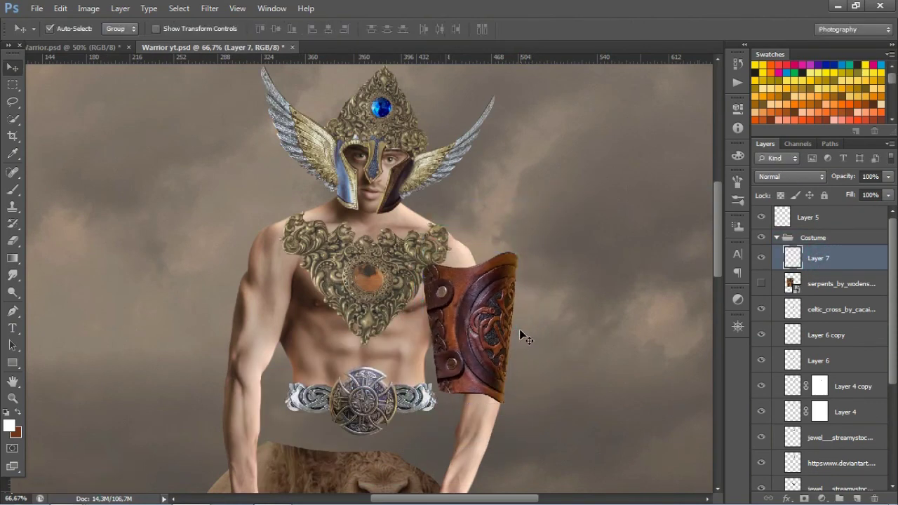
- Duplicate the bracer and rotate the copy to follow the arm
key("ctrl+j")
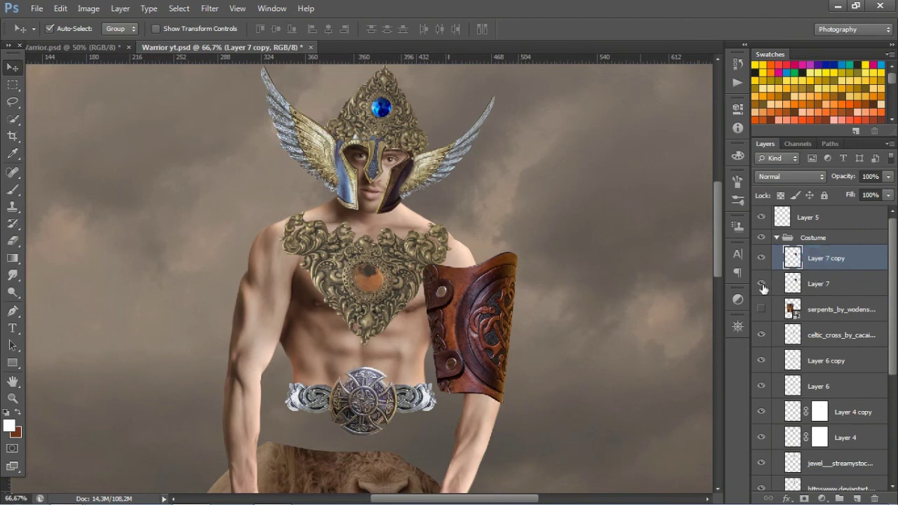
key("ctrl+t")
left_click_drag(521, 254, 530, 381)
left_click_drag(462, 312, 468, 320)
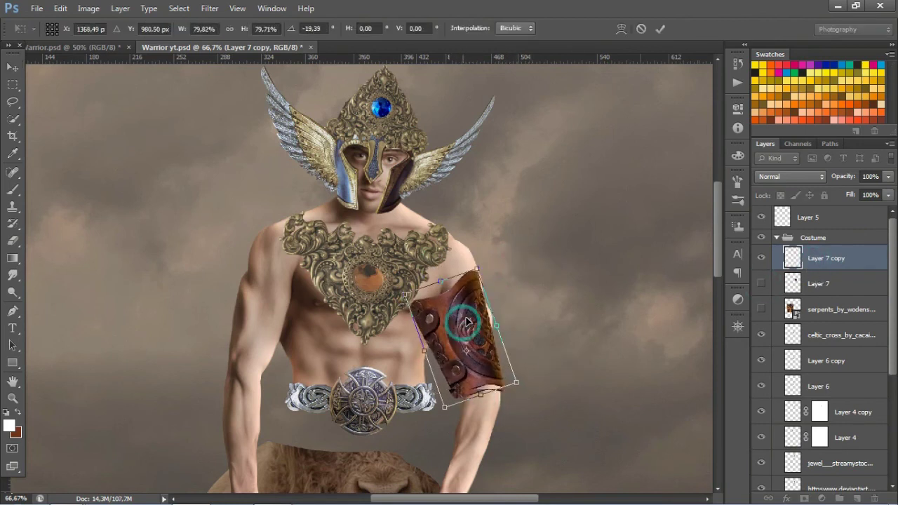
scroll(456, 295, "up", 2)
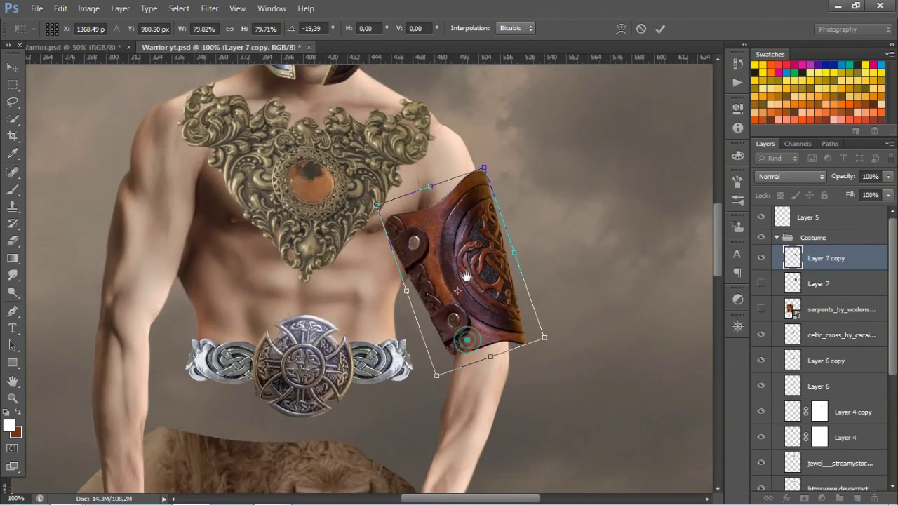
- Warp the bracer copy's corners and edges so it wraps around the upper arm
right_click(437, 253)
left_click(467, 350)
left_click_drag(404, 204, 411, 193)
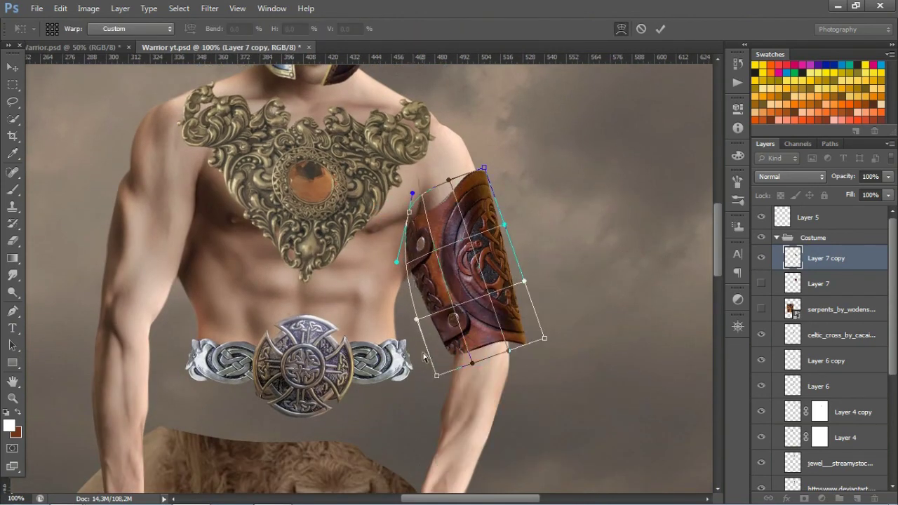
left_click_drag(452, 356, 443, 354)
mouse_move(508, 355)
left_mouse_down()
mouse_move(489, 339)
mouse_move(528, 330)
left_mouse_up()
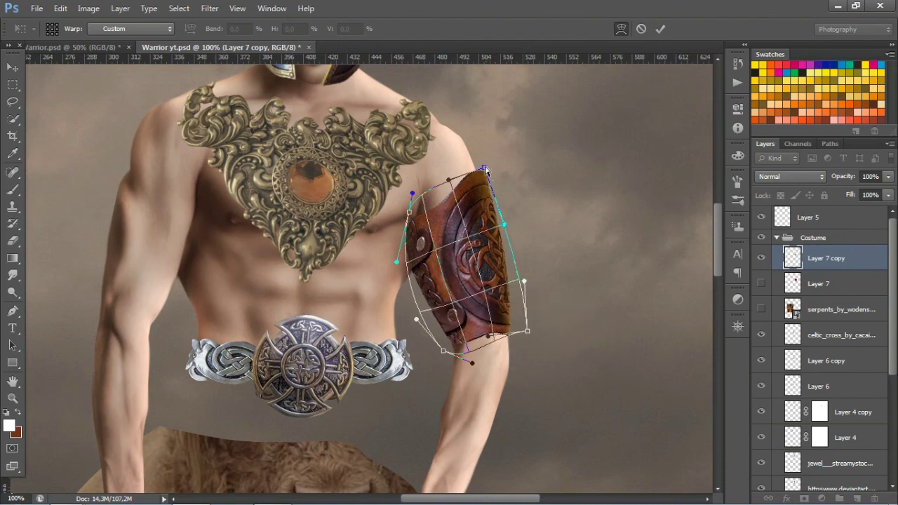
left_click_drag(488, 176, 480, 173)
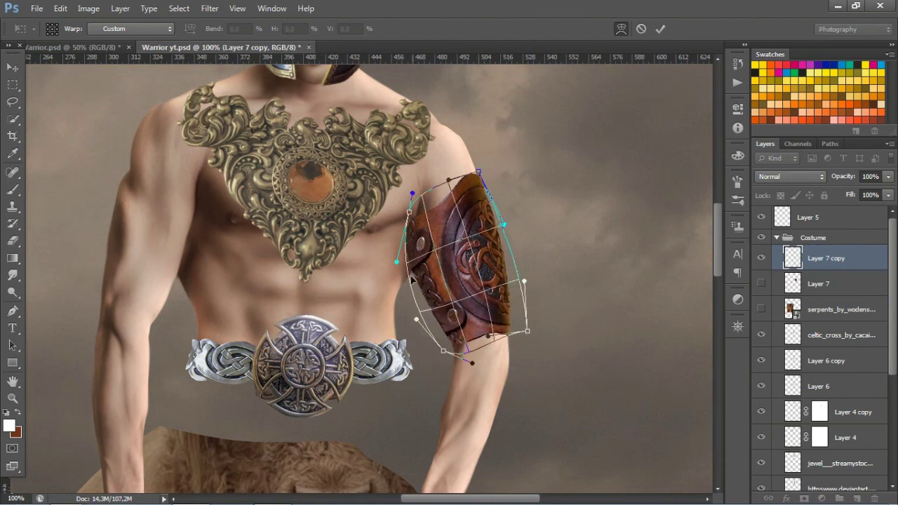
left_click_drag(415, 284, 421, 275)
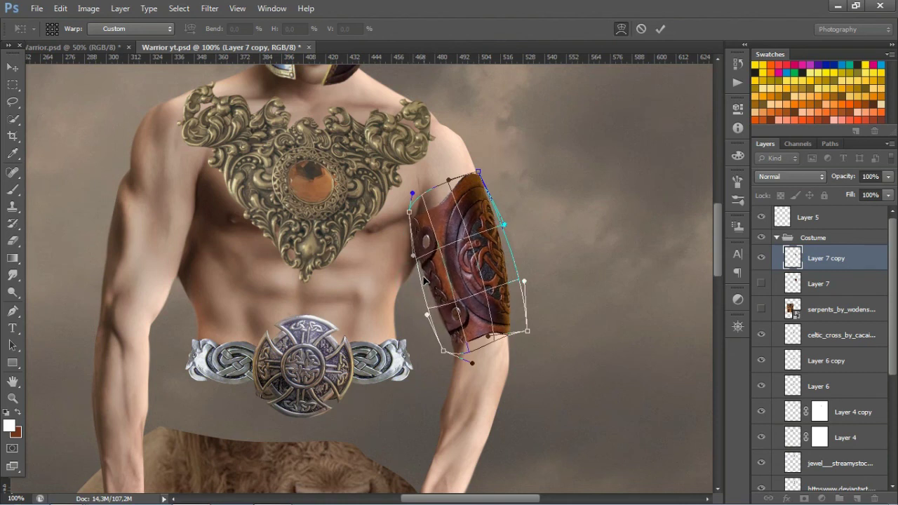
left_click_drag(413, 214, 413, 227)
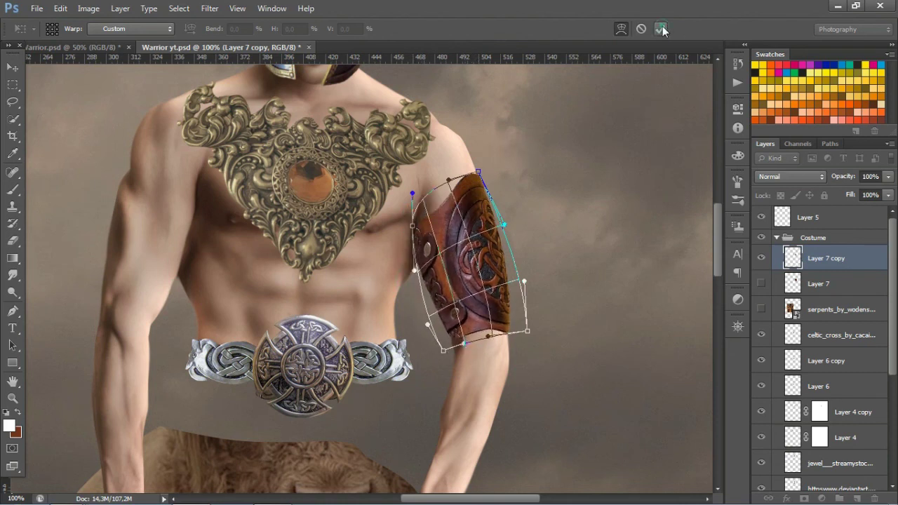
left_click(660, 29)
- Show the original Layer 7 bracer and move it toward the figure's centre
left_click(762, 288)
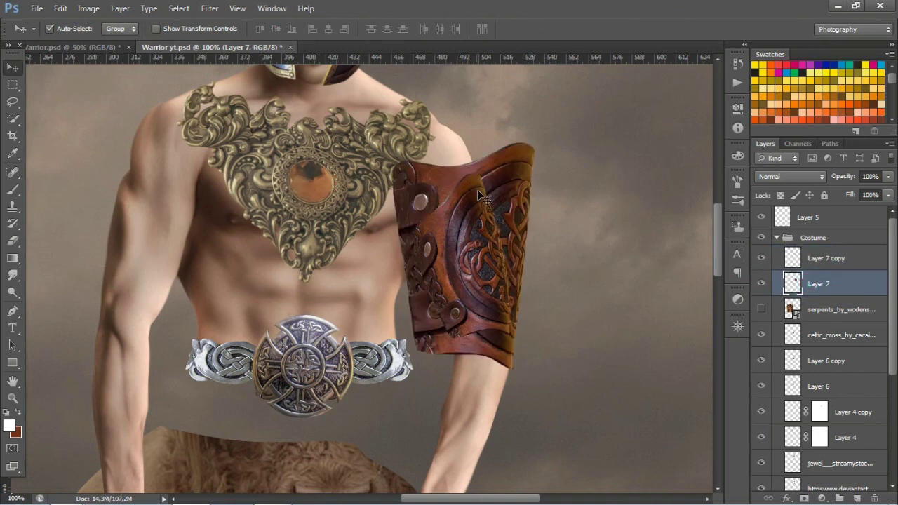
left_click(824, 285)
key("ctrl+t")
left_click_drag(513, 228, 242, 223)
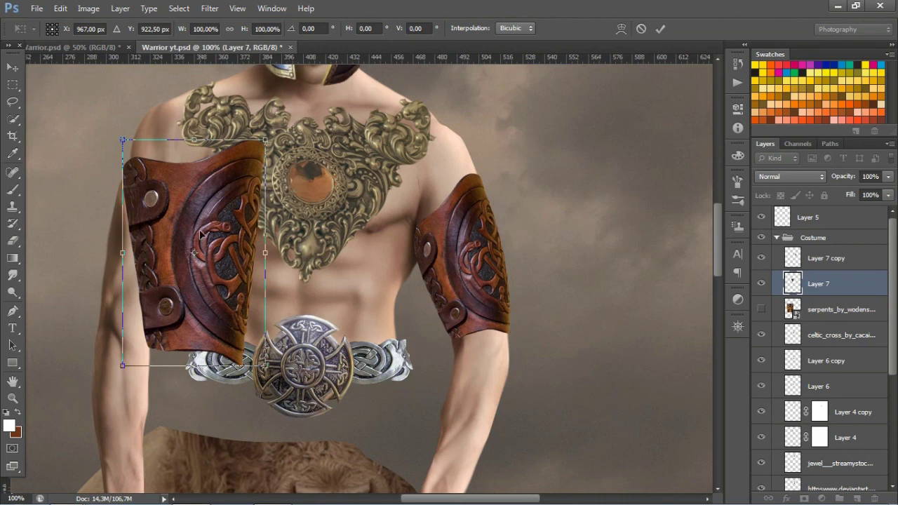
key("Return")
key("ctrl+t")
left_click_drag(204, 229, 312, 243)
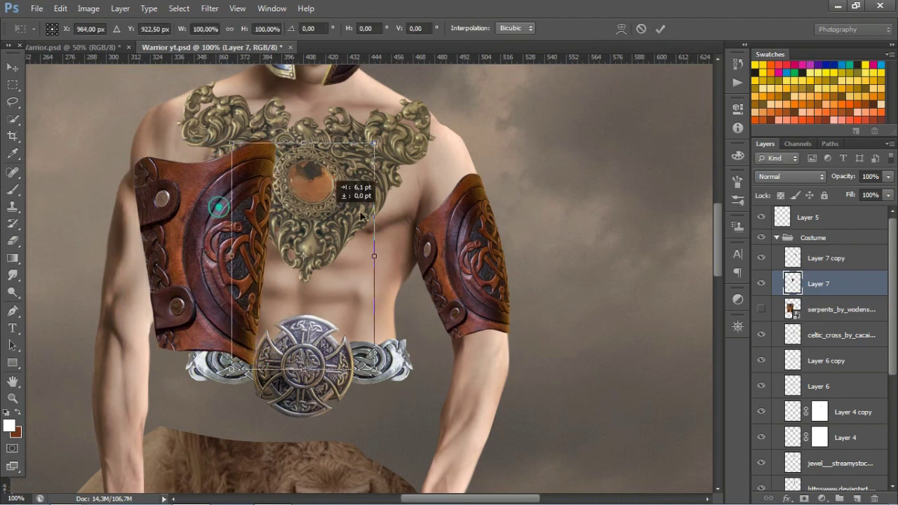
key("Return")
- Duplicate the bracer, flip it horizontally, shrink it to about 80%, and rotate it onto the left upper arm
key("ctrl+j")
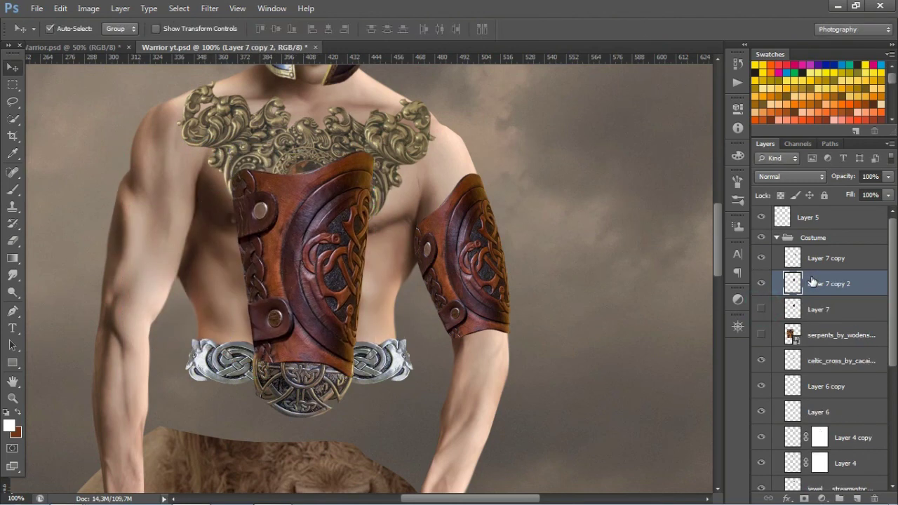
key("ctrl+t")
right_click(330, 233)
left_click(407, 430)
left_click_drag(320, 253, 144, 219)
left_click_drag(199, 112, 215, 118)
left_click_drag(187, 232, 190, 229)
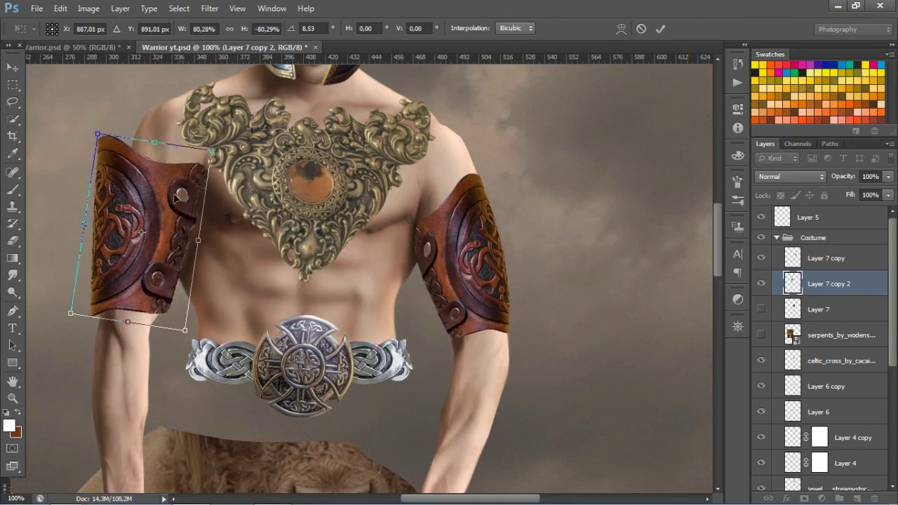
- Warp the flipped vambrace's edges so it curves around the left upper arm
right_click(188, 181)
left_click(225, 294)
left_click_drag(99, 134, 120, 140)
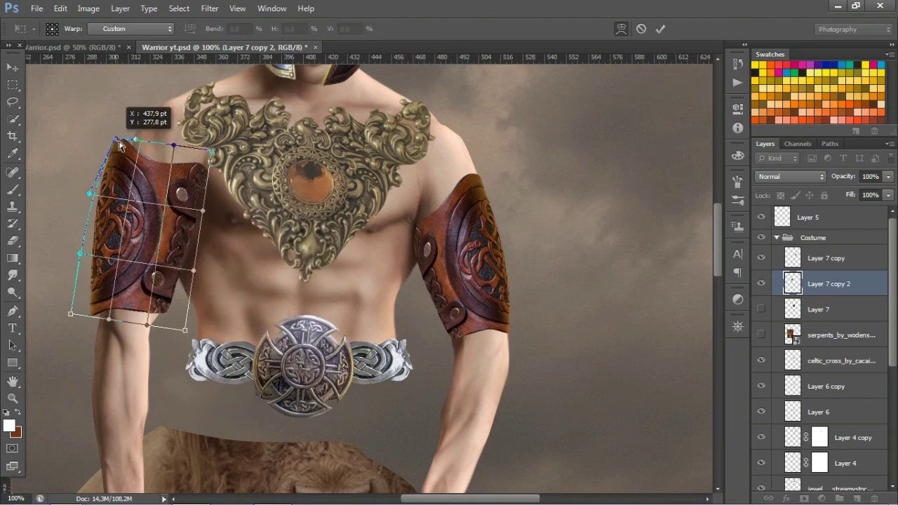
left_click_drag(209, 150, 201, 203)
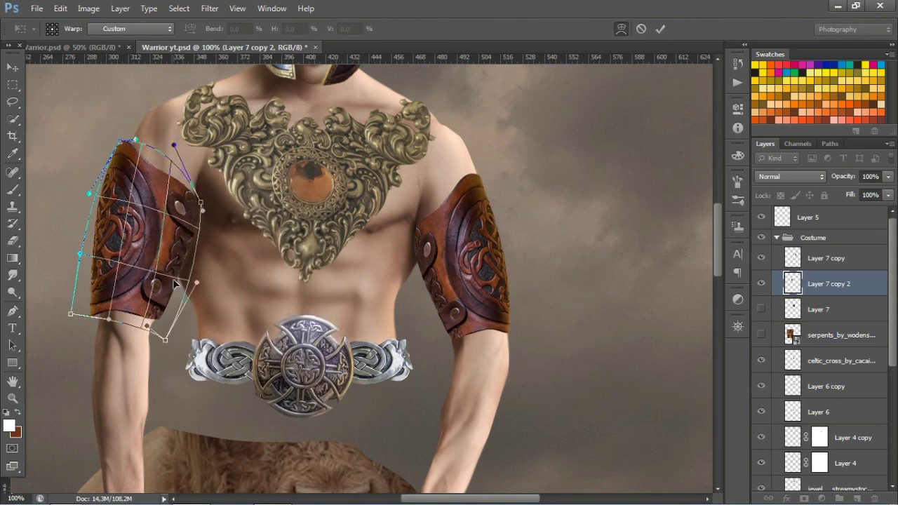
left_click_drag(70, 313, 110, 316)
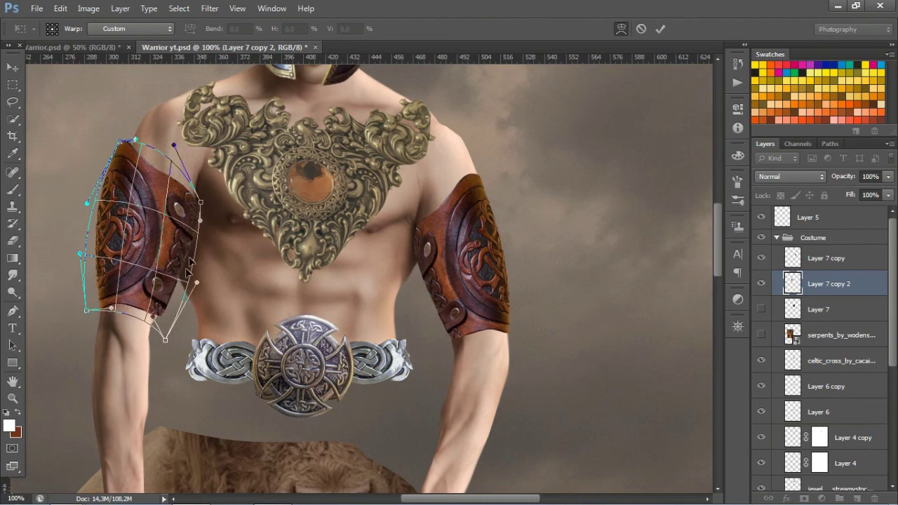
left_click_drag(190, 267, 193, 281)
key("Return")
- Show and select the Layer 7 vambrace in Free Transform
left_click(761, 309)
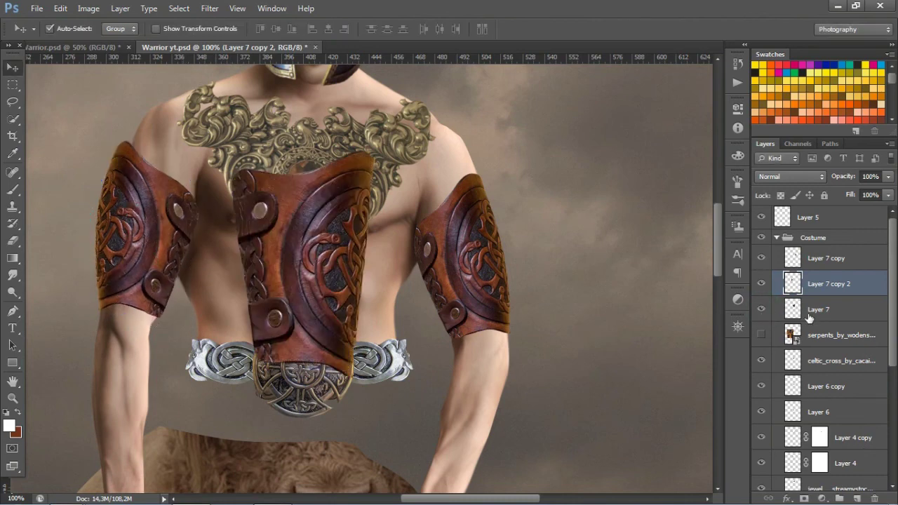
left_click(817, 309)
key("ctrl+t")
- Duplicate Layer 7, hide the original, and scale the copy onto the right forearm
key("Return")
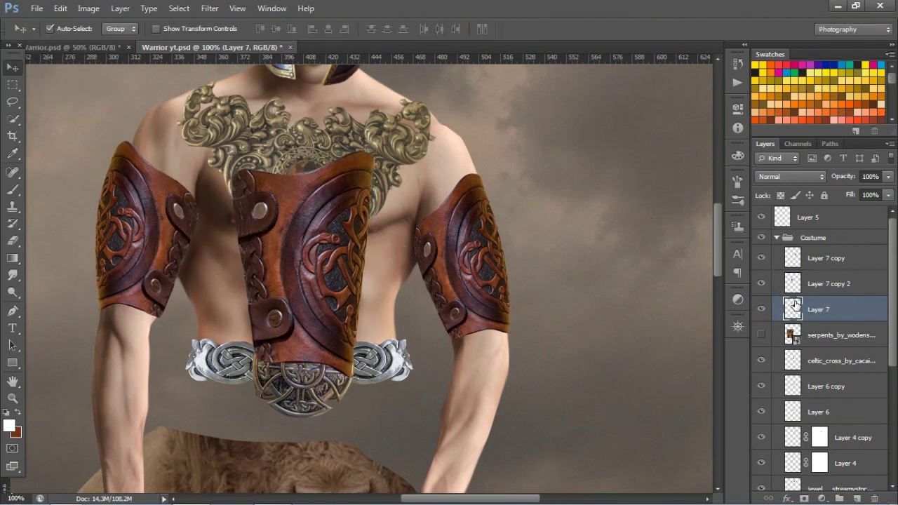
key("ctrl+j")
left_click(761, 334)
key("ctrl+t")
left_click_drag(371, 251, 529, 419)
scroll(529, 419, "down", 3)
left_click_drag(533, 294, 552, 196)
left_click_drag(465, 197, 491, 327)
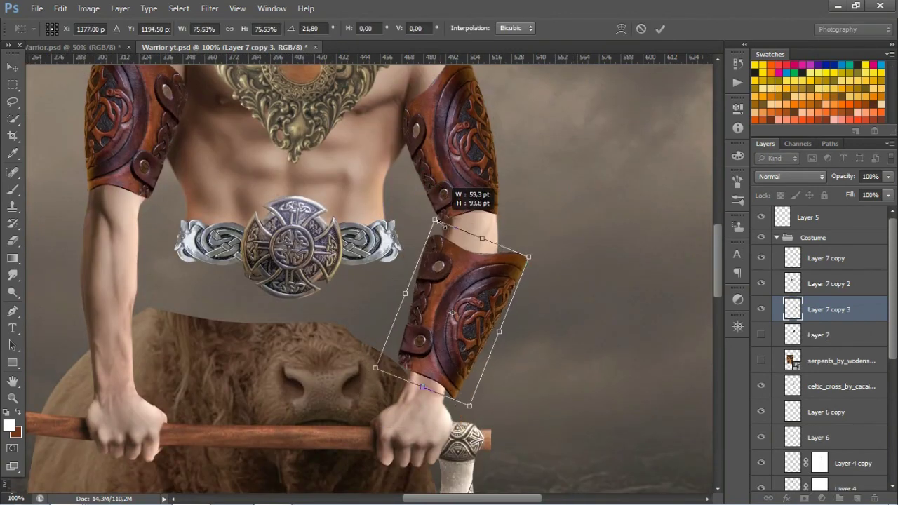
- Warp the copied vambrace's corners so it wraps the right forearm down to the wrist
right_click(440, 308)
left_click(463, 180)
left_click_drag(519, 258, 502, 251)
left_click_drag(379, 365, 390, 406)
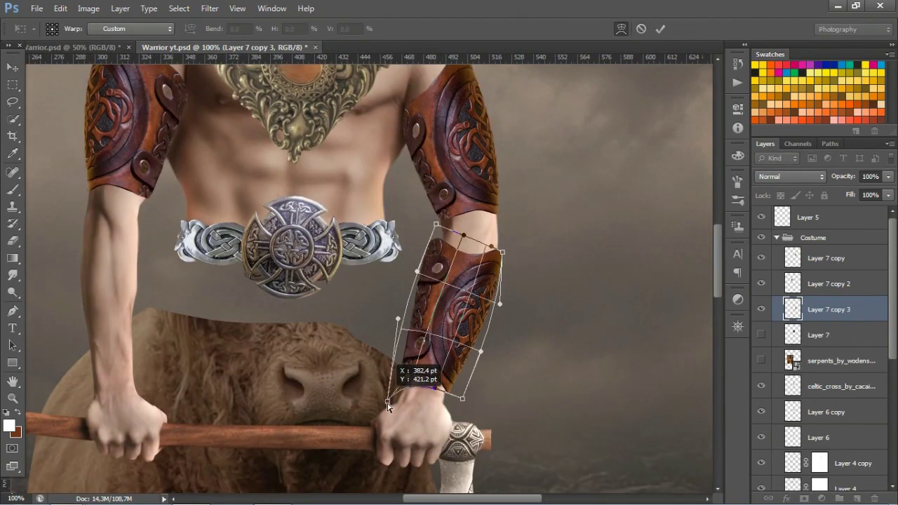
left_click_drag(462, 398, 456, 400)
left_click_drag(389, 408, 390, 421)
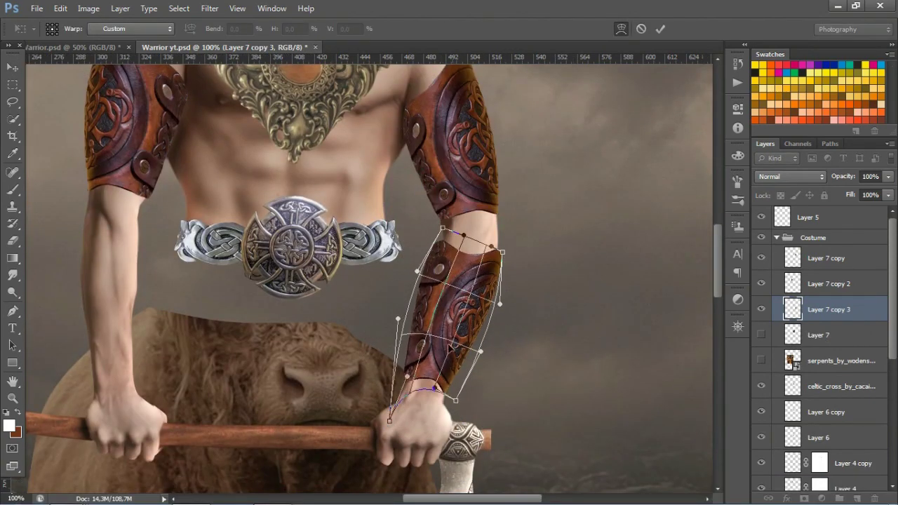
left_click_drag(436, 224, 442, 228)
left_click_drag(502, 251, 500, 247)
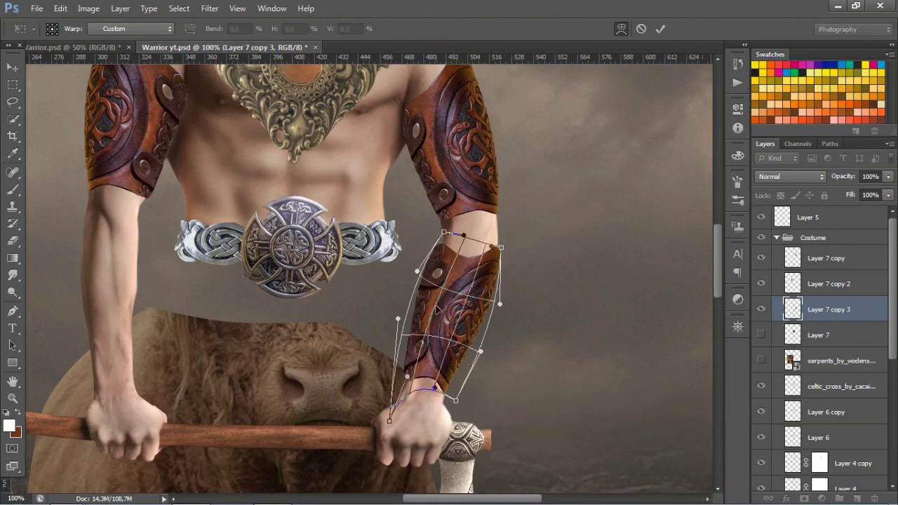
left_click(659, 29)
- Flip Layer 7 horizontally, move it onto the left forearm, and shrink it to fit
left_click(761, 335)
left_click(834, 334)
key("ctrl+t")
right_click(421, 156)
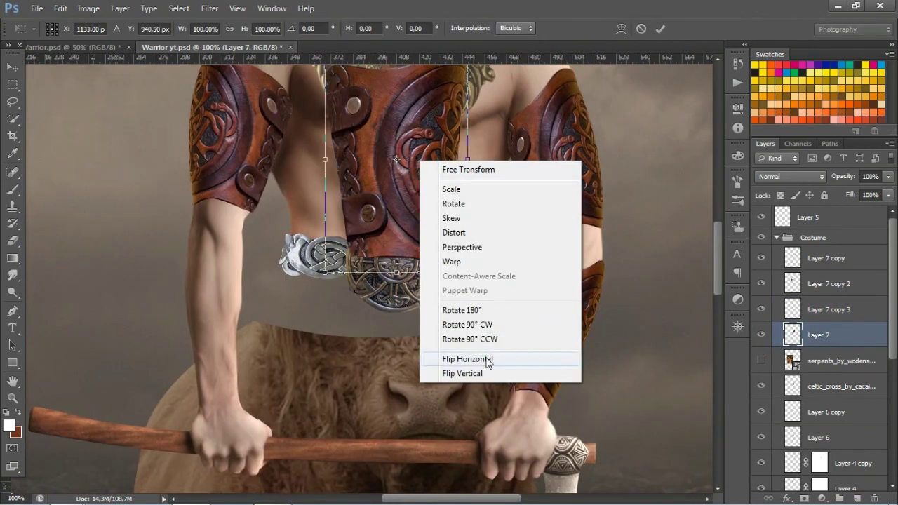
left_click(487, 362)
left_click_drag(307, 183, 277, 227)
left_click_drag(278, 317, 261, 317)
- Warp the mirrored vambrace's corners and sides inward around the left forearm
right_click(242, 317)
left_click(273, 191)
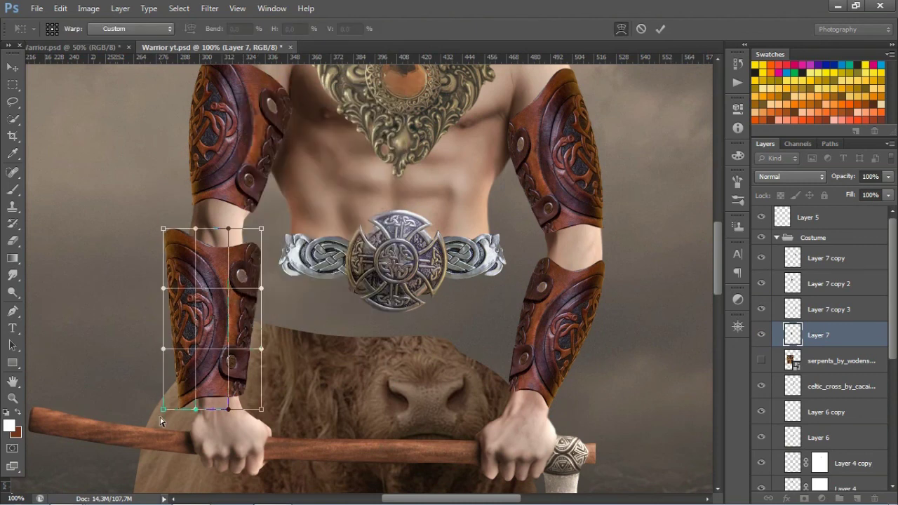
left_click_drag(162, 408, 195, 408)
left_click_drag(265, 413, 255, 415)
left_click_drag(261, 228, 250, 231)
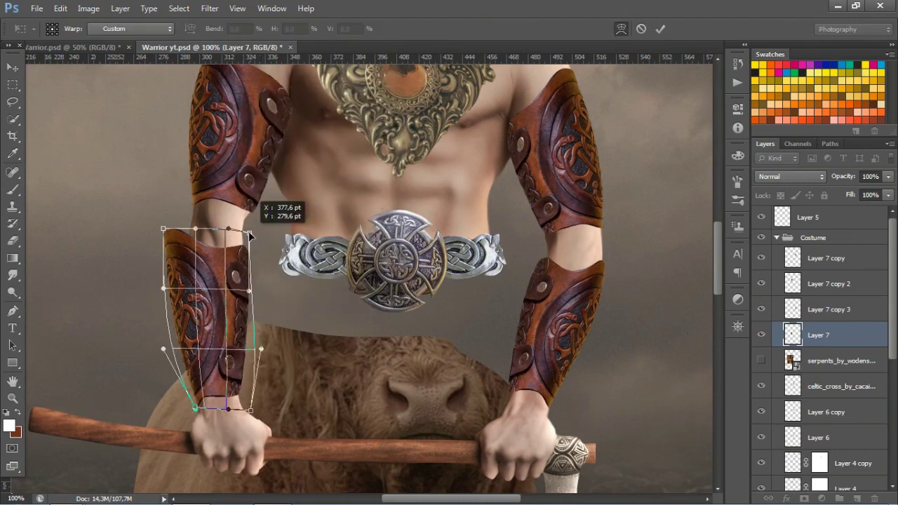
left_click_drag(162, 228, 181, 234)
left_click_drag(162, 349, 181, 351)
key("Return")
- Zoom out to bring the whole warrior into view
key("ctrl+minus")
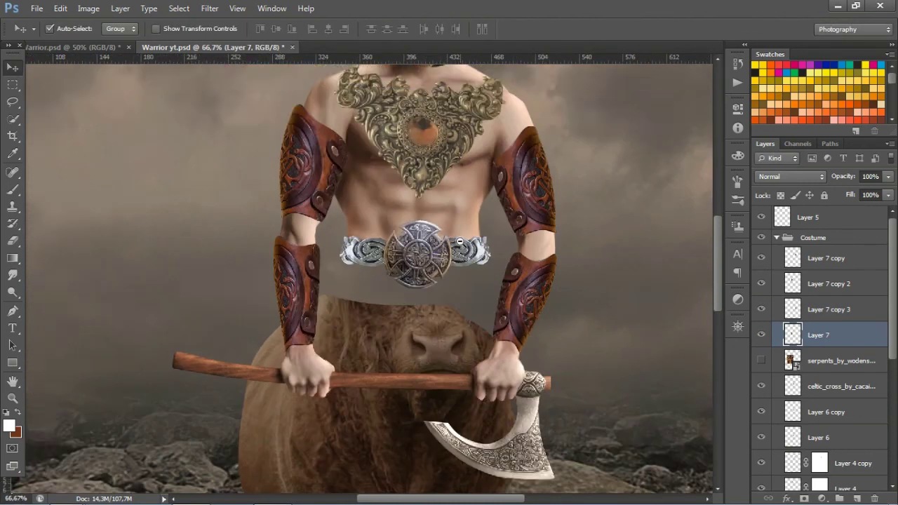
key("ctrl+minus")
left_click_drag(400, 329, 399, 284)
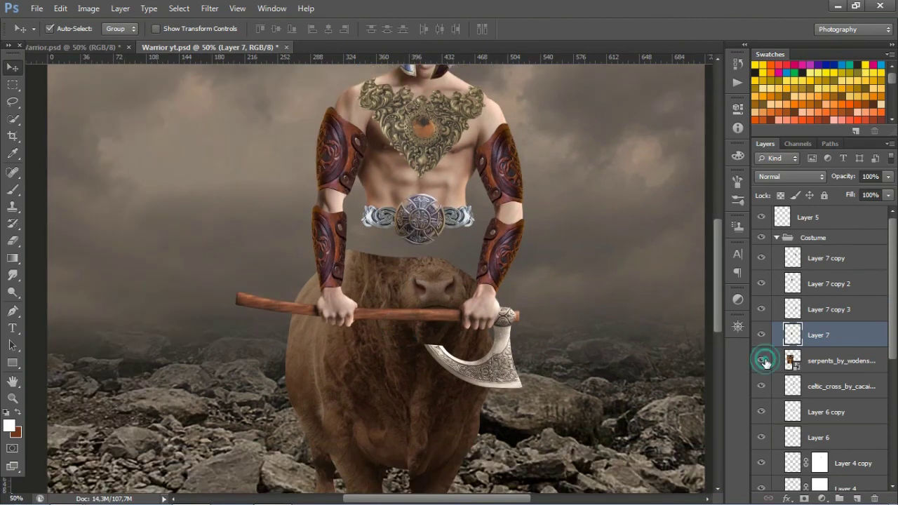
- Trace the cuff in the serpents image with the Pen tool and copy it onto Layer 8
left_click(761, 360)
left_click(835, 361)
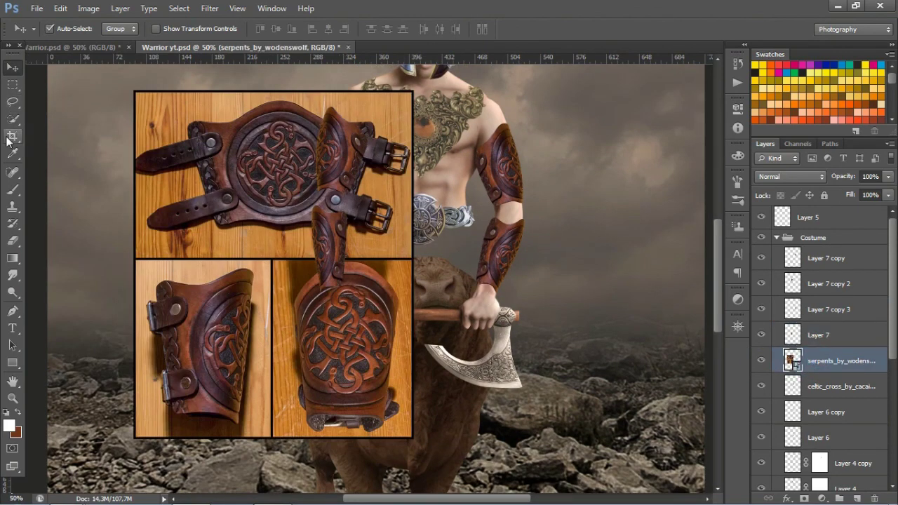
key("p")
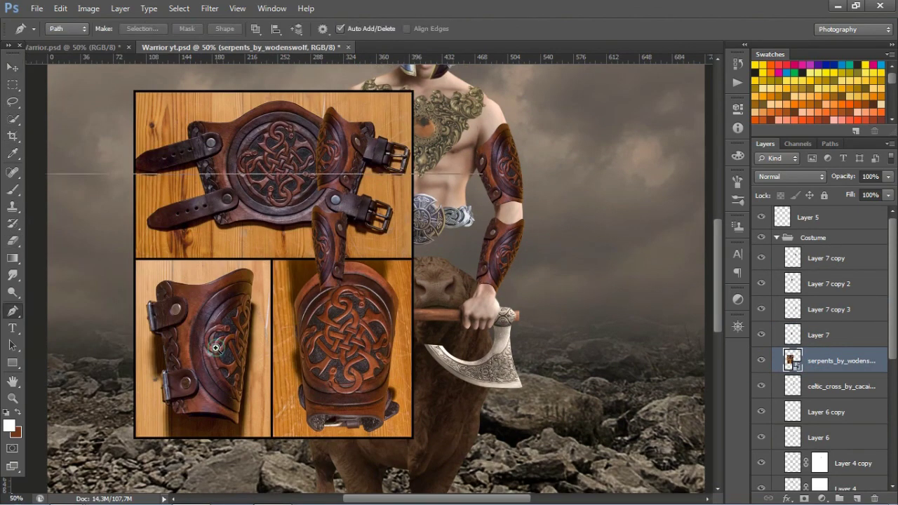
scroll(213, 349, "up", 1)
left_click(192, 386)
left_click_drag(242, 429, 254, 434)
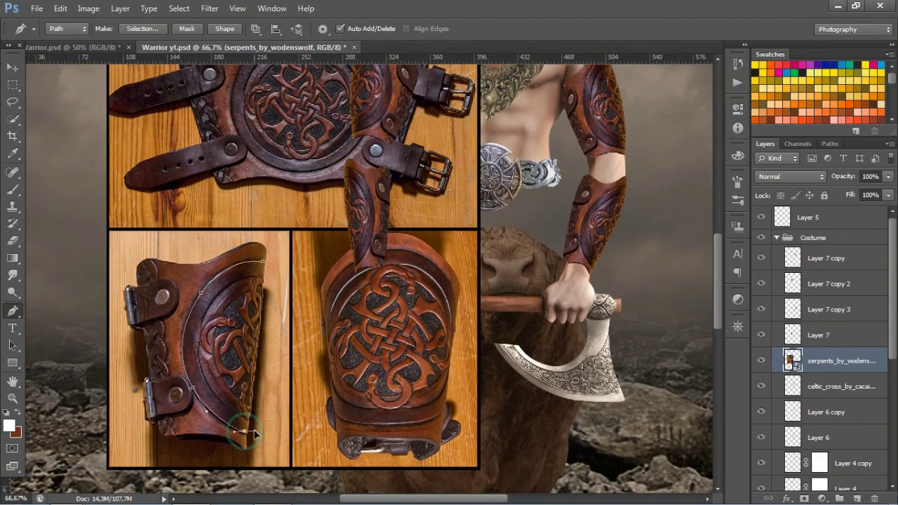
left_click(263, 305)
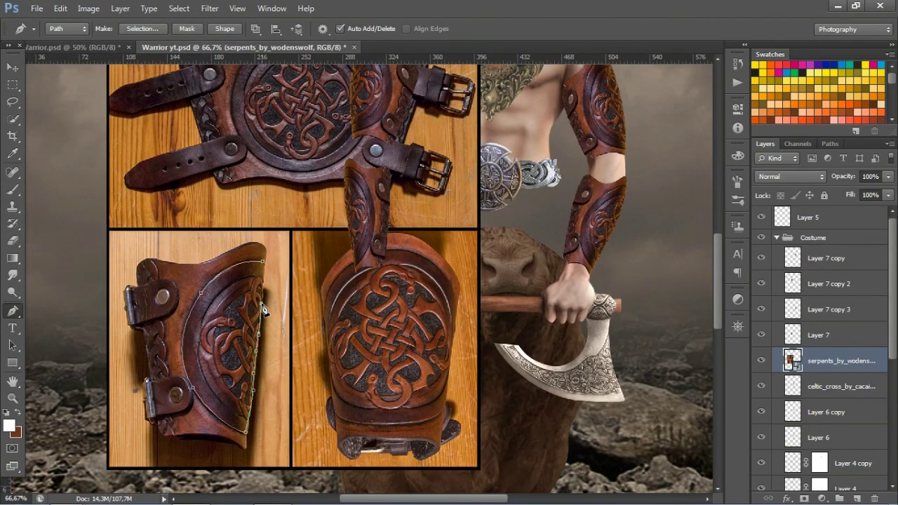
key("ctrl+Return")
key("ctrl+j")
left_click(761, 386)
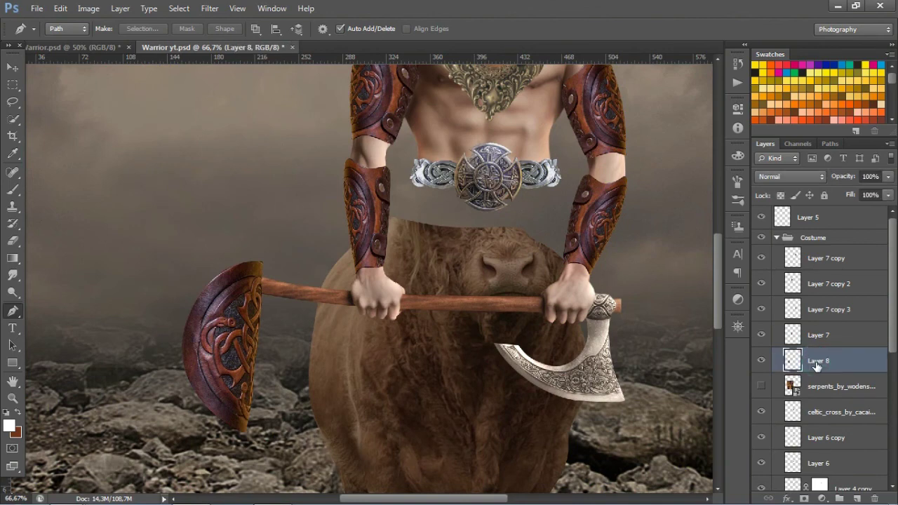
- Move, rotate and warp the Layer 8 cuff into a curved plate below the belt on the right
key("ctrl+t")
left_click_drag(242, 345, 536, 319)
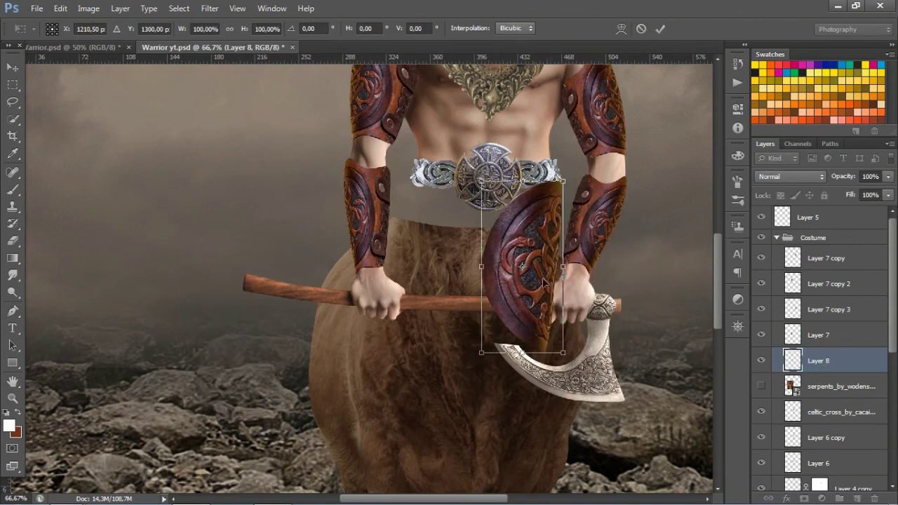
left_click_drag(596, 427, 660, 317)
left_click_drag(545, 294, 572, 299)
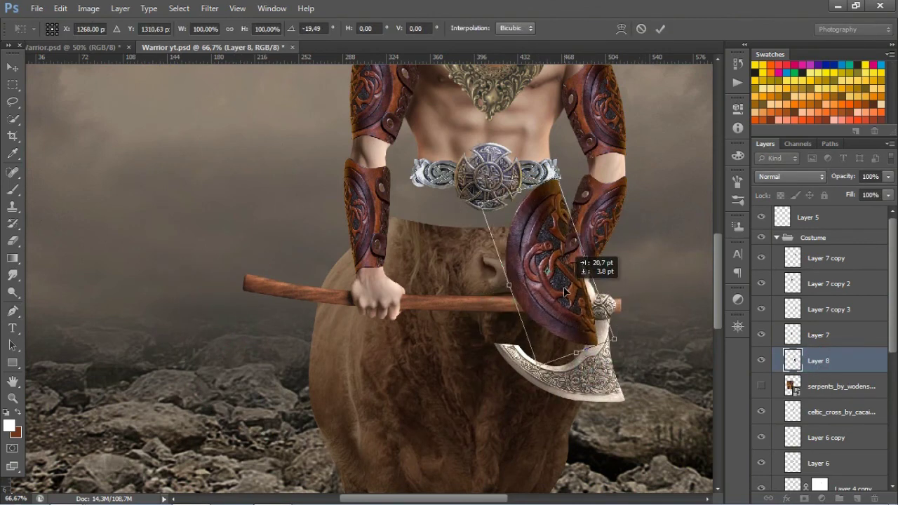
right_click(571, 299)
left_click(590, 173)
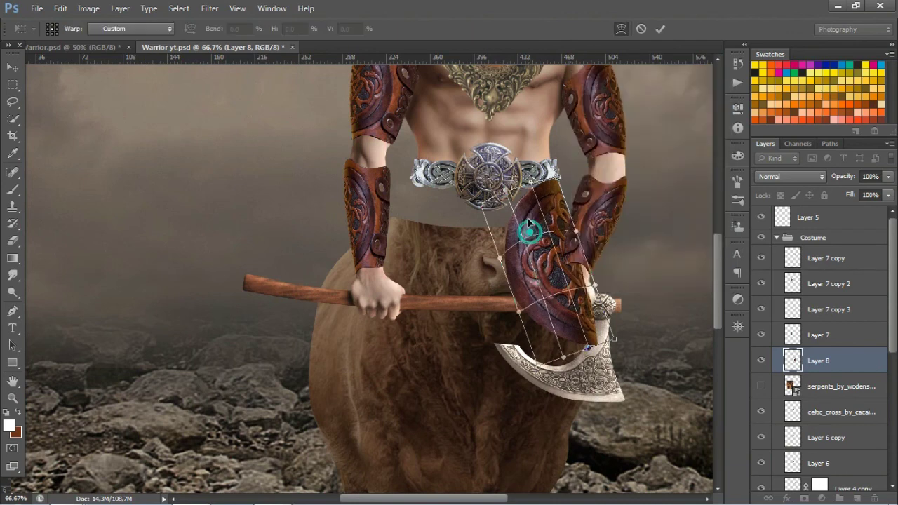
left_click_drag(526, 232, 475, 190)
mouse_move(561, 232)
left_mouse_down()
mouse_move(598, 290)
mouse_move(625, 279)
left_mouse_up()
left_click_drag(602, 238, 591, 212)
left_click(660, 29)
- Move Layer 8 below the Model group, then place a horizontally flipped copy under the left arm
key("p")
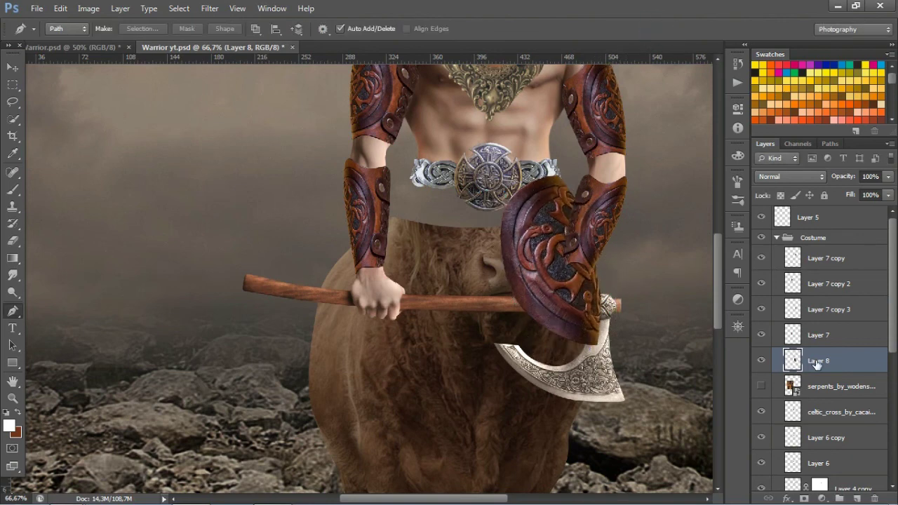
left_click_drag(816, 363, 812, 362)
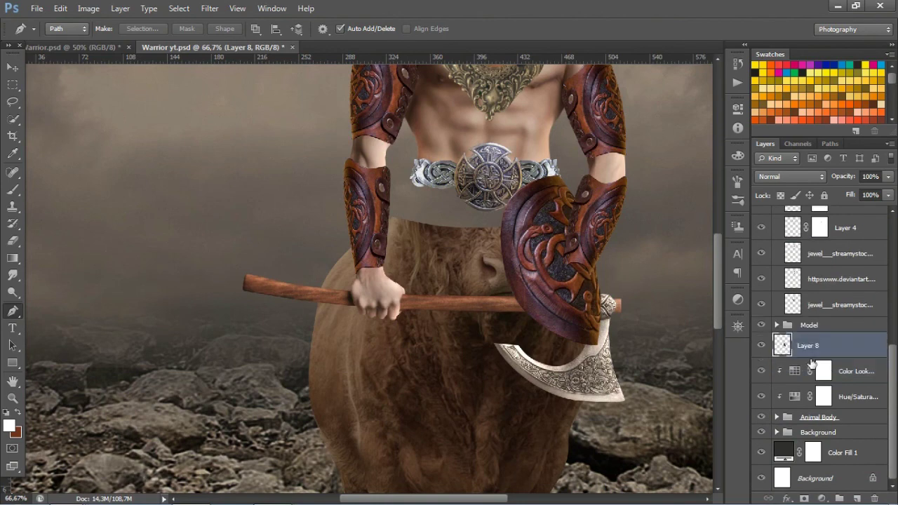
key("ctrl+j")
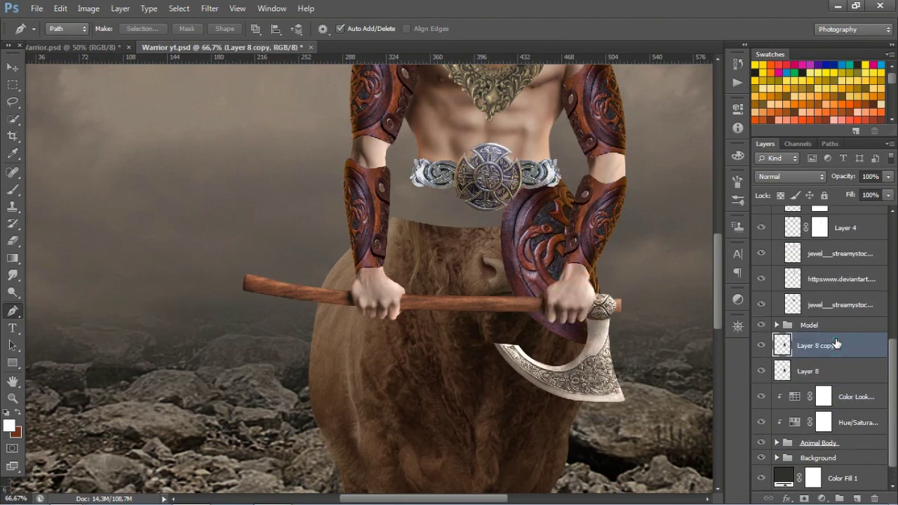
key("ctrl+t")
right_click(508, 226)
left_click(583, 433)
left_click_drag(538, 274, 412, 273)
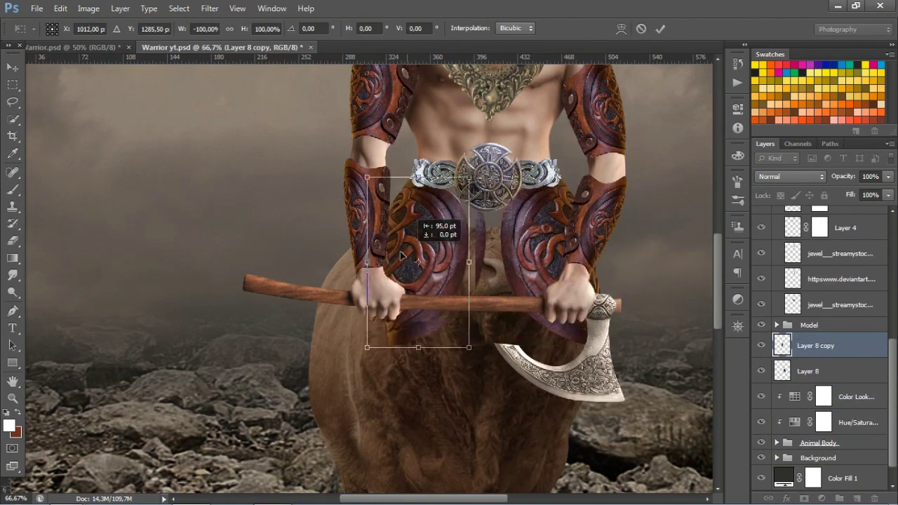
left_click(660, 29)
- Show and select the serpents reference layer again
scroll(821, 337, "up", 5)
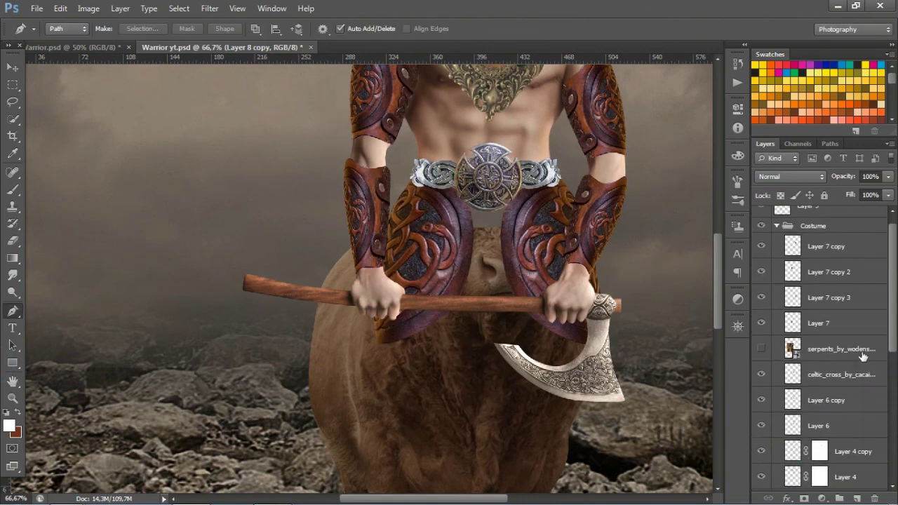
left_click(838, 349)
left_click(761, 347)
- Pen-trace the front bracer and copy it onto a new Layer 9
scroll(404, 385, "up", 1)
left_click(300, 388)
left_click_drag(350, 414, 364, 418)
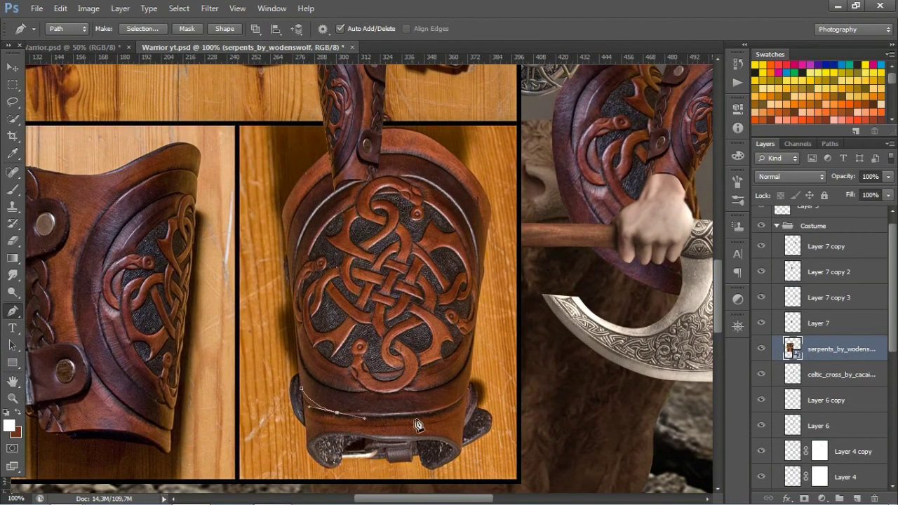
left_click(472, 197)
left_click(424, 155)
left_click(370, 153)
left_click(309, 188)
left_click(286, 247)
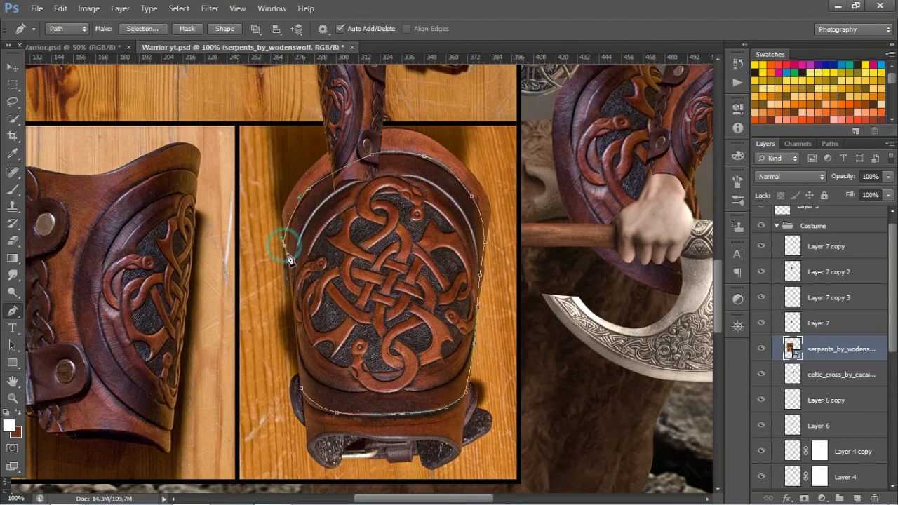
left_click(293, 309)
key("ctrl+Return")
key("ctrl+j")
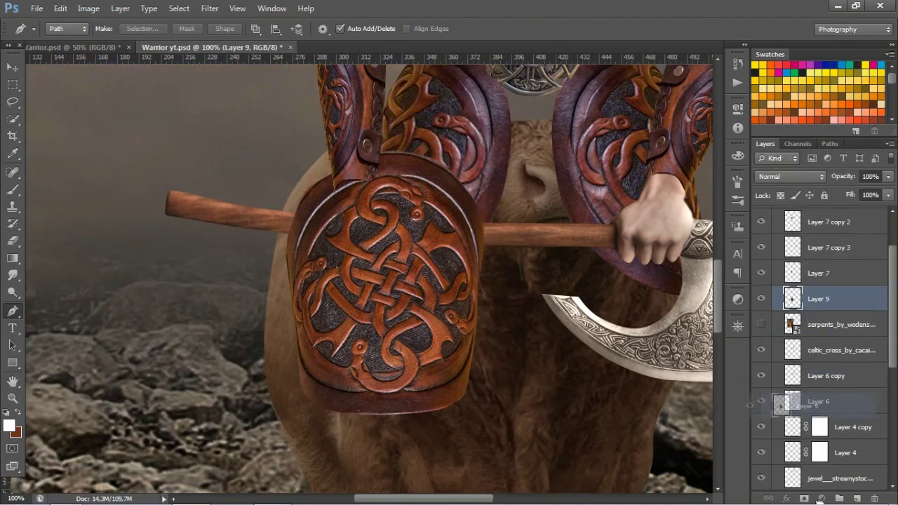
- Move the Layer 9 copy onto the belly below the belt and warp it into a shield
key("ctrl+t")
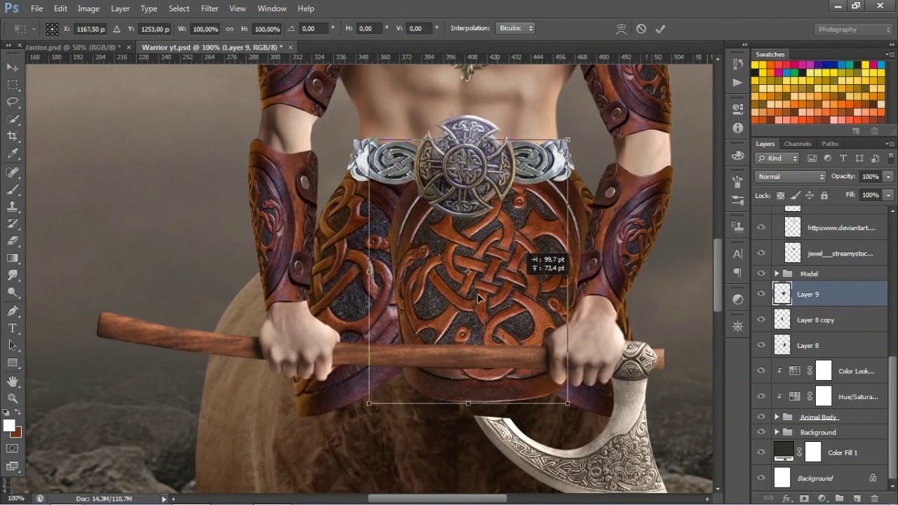
left_click_drag(581, 150, 347, 407)
right_click(385, 334)
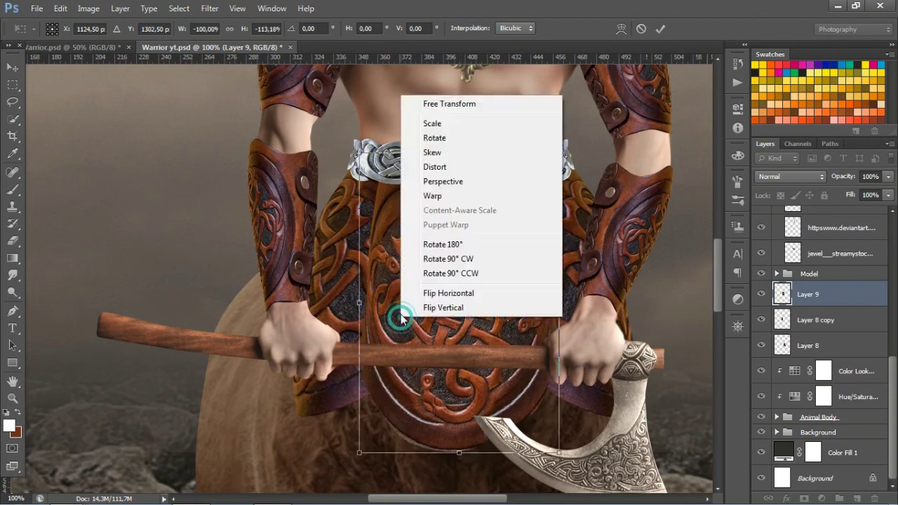
left_click(429, 135)
left_click_drag(561, 259, 550, 274)
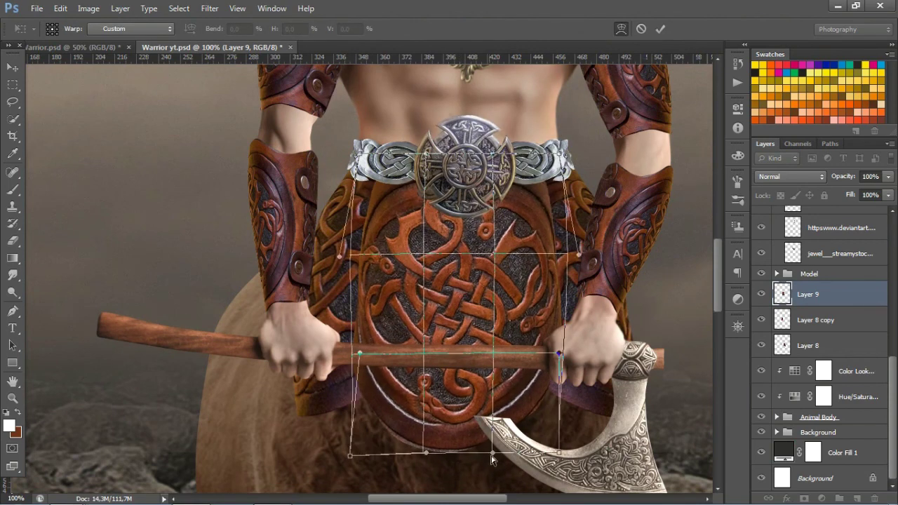
left_click_drag(359, 350, 421, 393)
key("Return")
- Zoom in and Pen-trace a closed path around the area below the shield's lower rim
key("ctrl+plus")
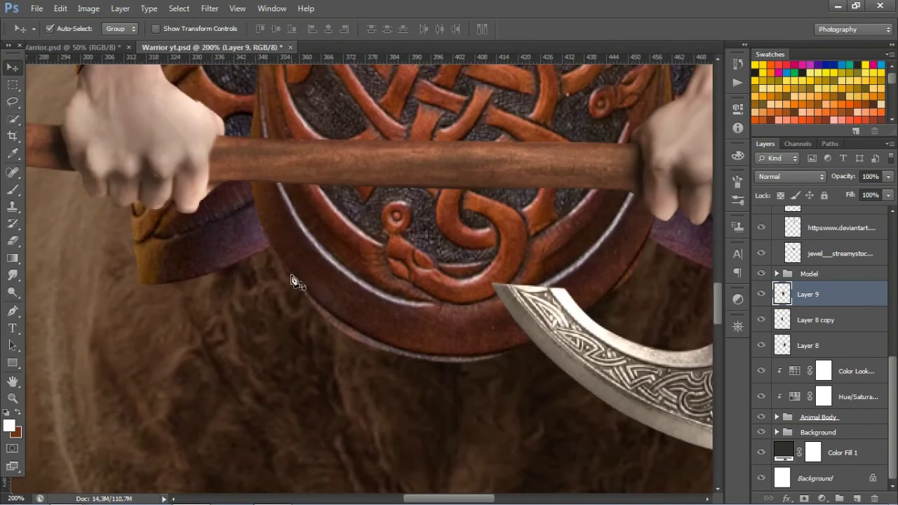
key("p")
left_click(291, 274)
left_click_drag(377, 339, 421, 351)
left_click_drag(479, 352, 509, 348)
left_click_drag(601, 294, 646, 247)
left_click(663, 365)
left_click(290, 372)
left_click(292, 274)
- Delete the traced area below the rim, deselect, and zoom back out to the centaur
key("ctrl+Return")
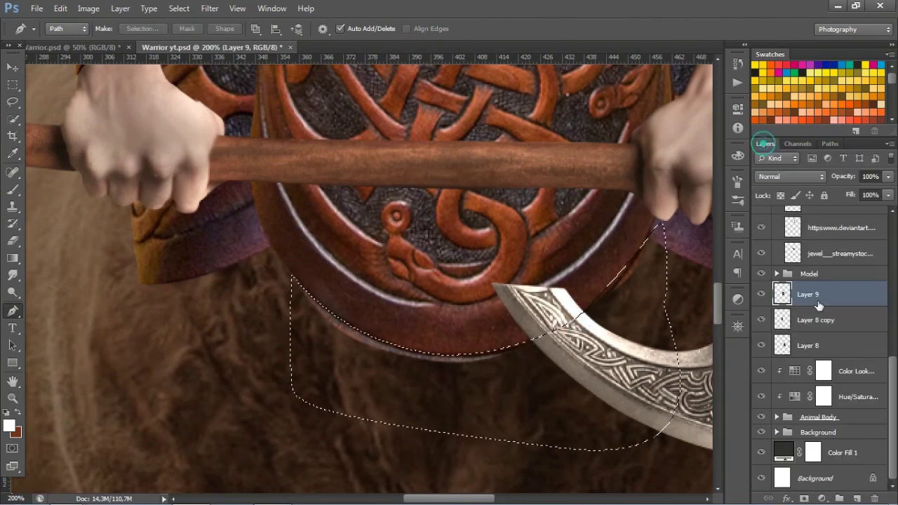
key("ctrl+d")
key("ctrl+minus")
key("ctrl+minus")
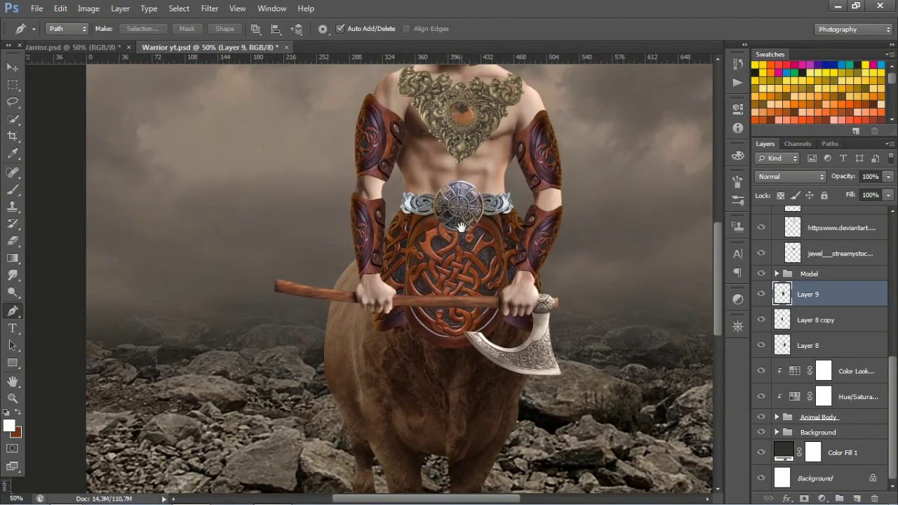
key("ctrl+minus")
key("ctrl+minus")
key("ctrl+plus")
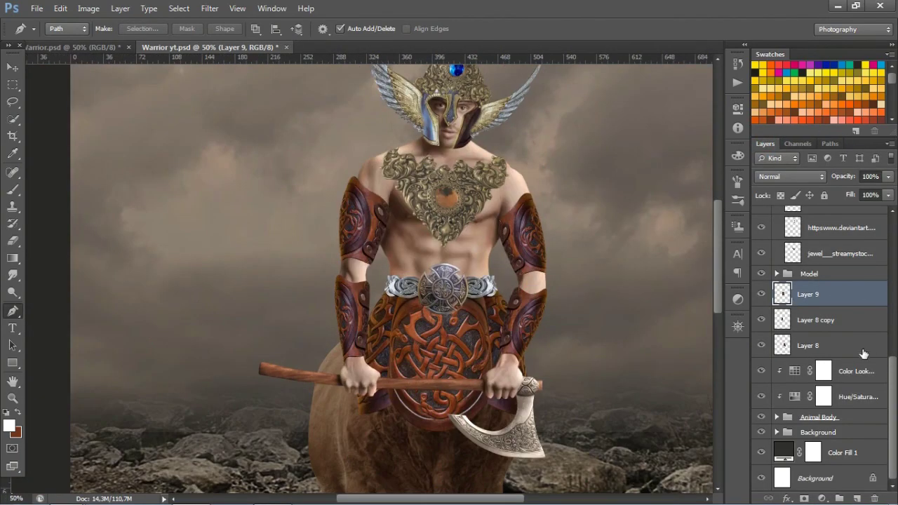
- Group Layers 9, 8 copy and 8 and name the group costume 2
left_click(855, 345)
left_click(837, 287, "shift")
key("ctrl+g")
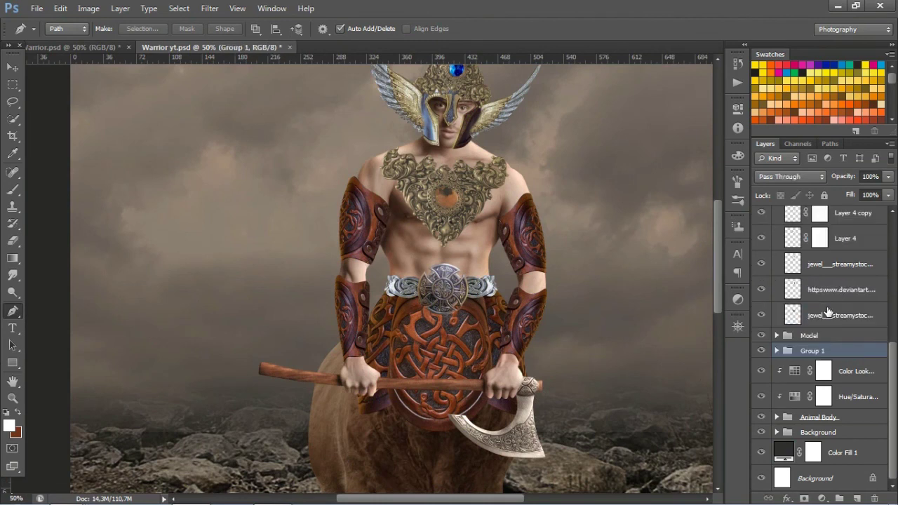
double_click(825, 351)
type("costume 2")
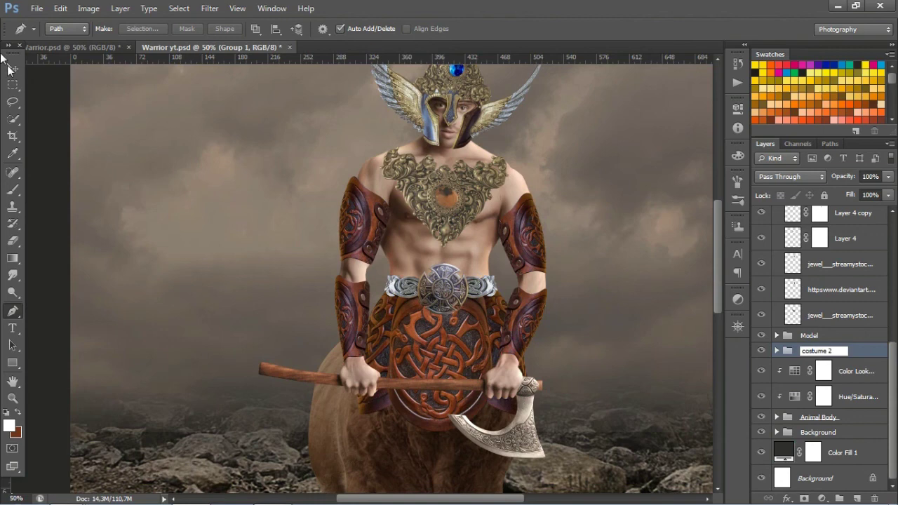
left_click(12, 67)
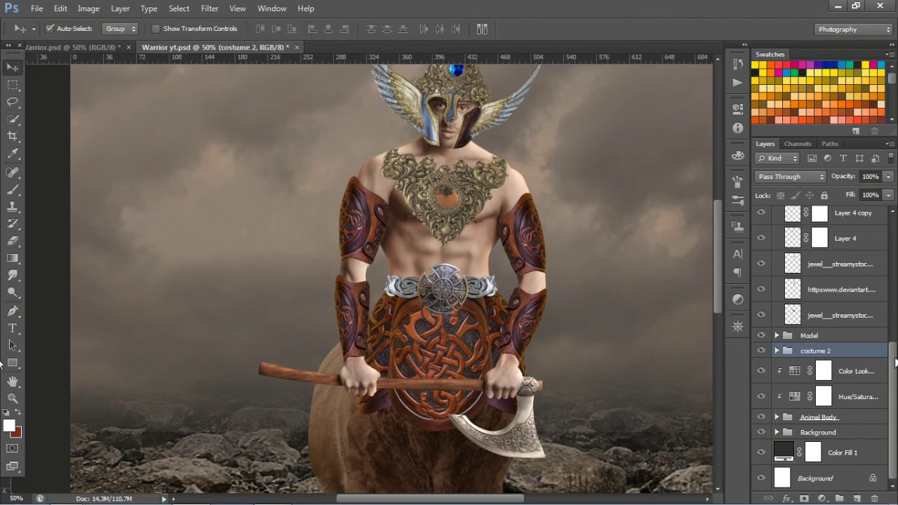
- Add a Hue/Saturation layer clipped to costume 2: Saturation -53, Lightness +2, Hue +1
scroll(821, 316, "up", 5)
left_click(778, 240)
left_click(813, 240)
left_click(777, 240)
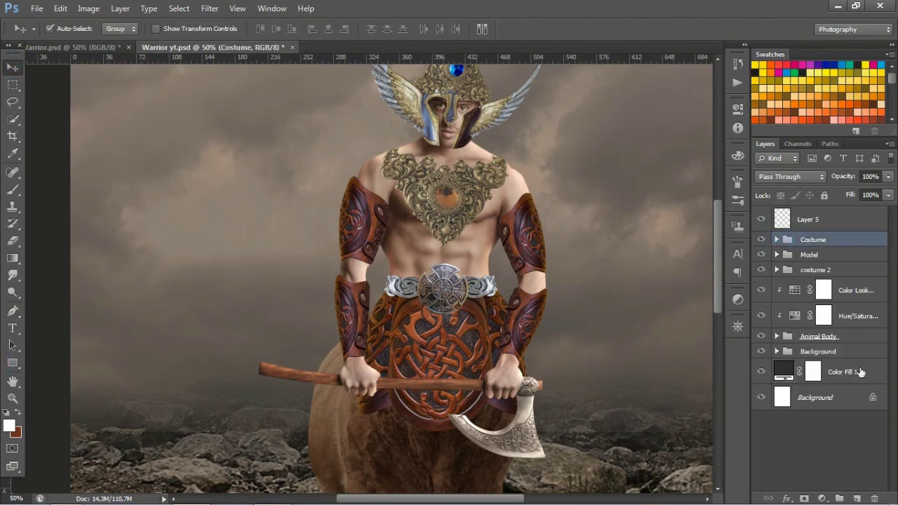
left_click(825, 272)
left_click(822, 498)
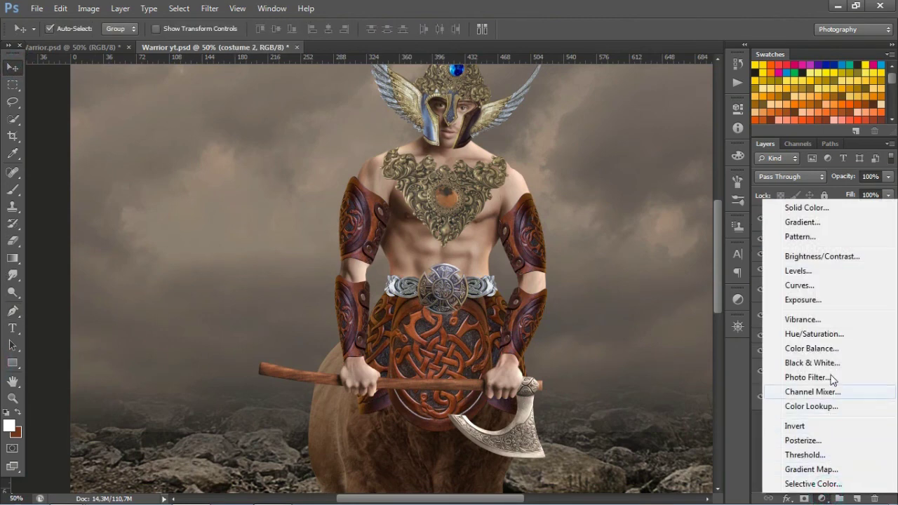
left_click(813, 334)
left_click_drag(648, 217, 617, 218)
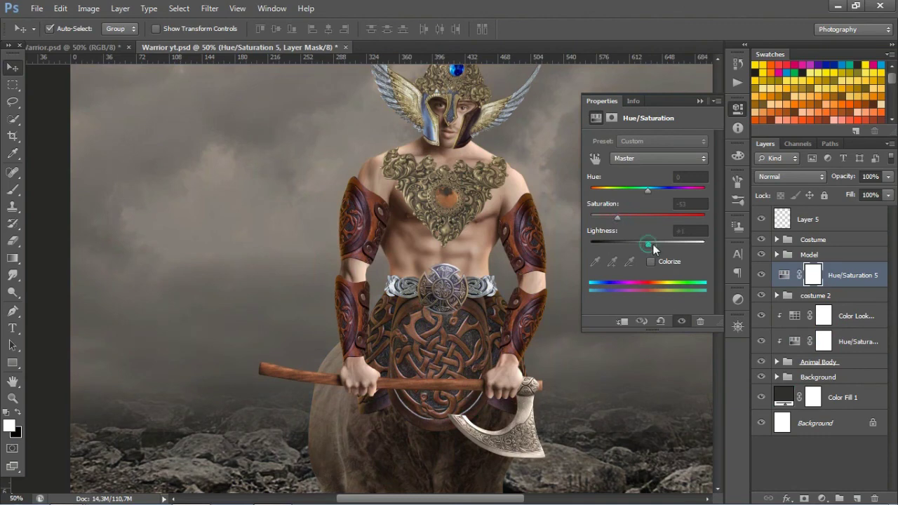
left_click_drag(647, 244, 649, 244)
left_click(622, 321)
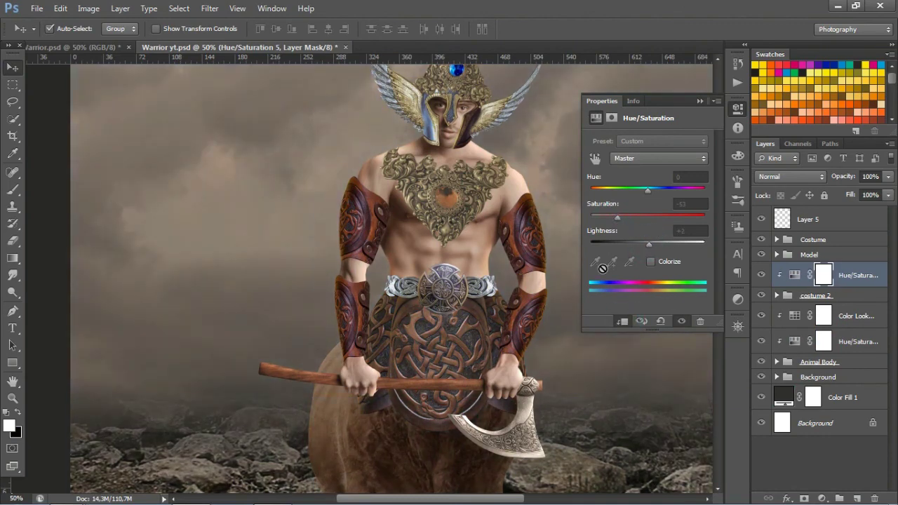
mouse_move(648, 191)
left_mouse_down()
mouse_move(635, 189)
mouse_move(648, 189)
left_mouse_up()
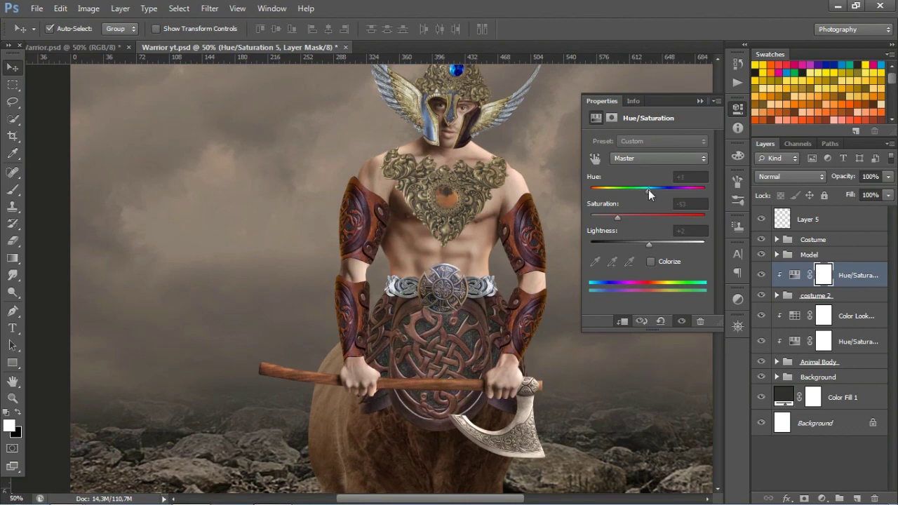
- Add a Color Lookup layer using FallColors.look, clipped to costume 2
left_click(823, 498)
left_click(818, 416)
left_click(686, 159)
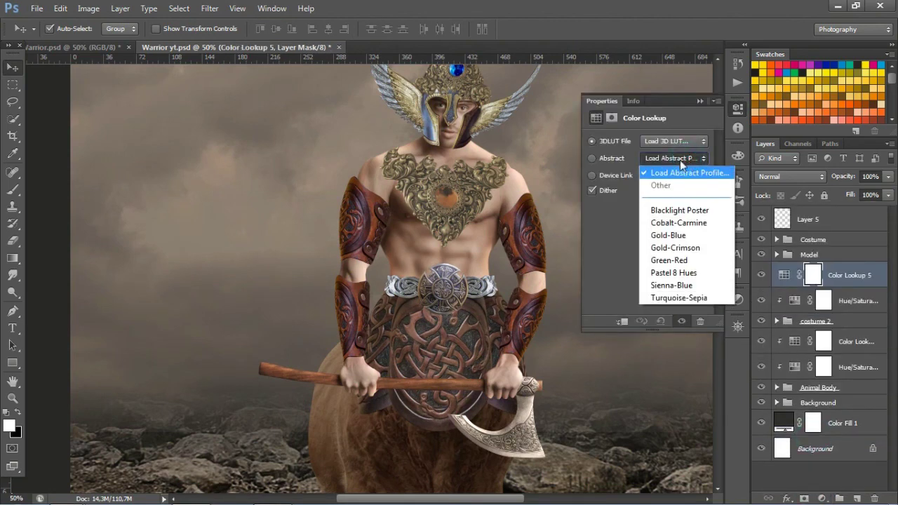
left_click(682, 142)
left_click(682, 142)
left_click(676, 294)
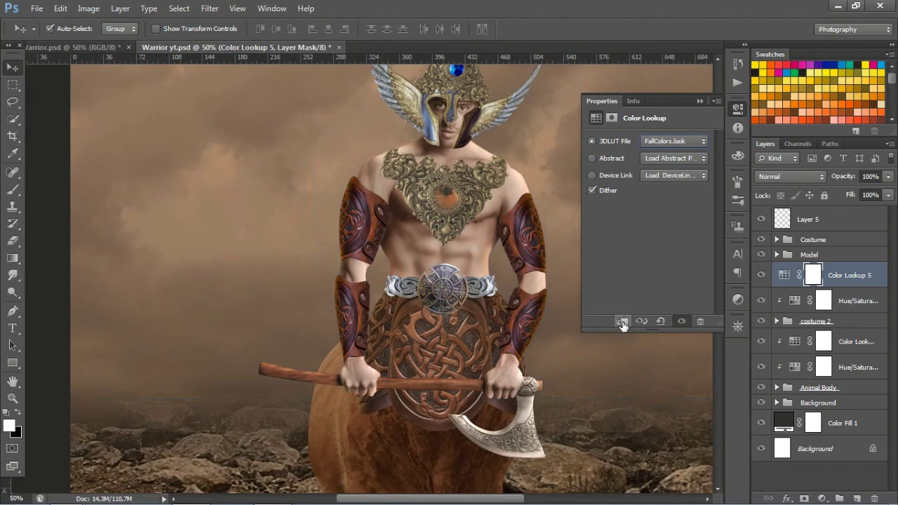
left_click(621, 322)
left_click(700, 102)
- Add a clipped Hue/Saturation to the Costume group, lowering saturation and warming hue and lightness
left_click(814, 240)
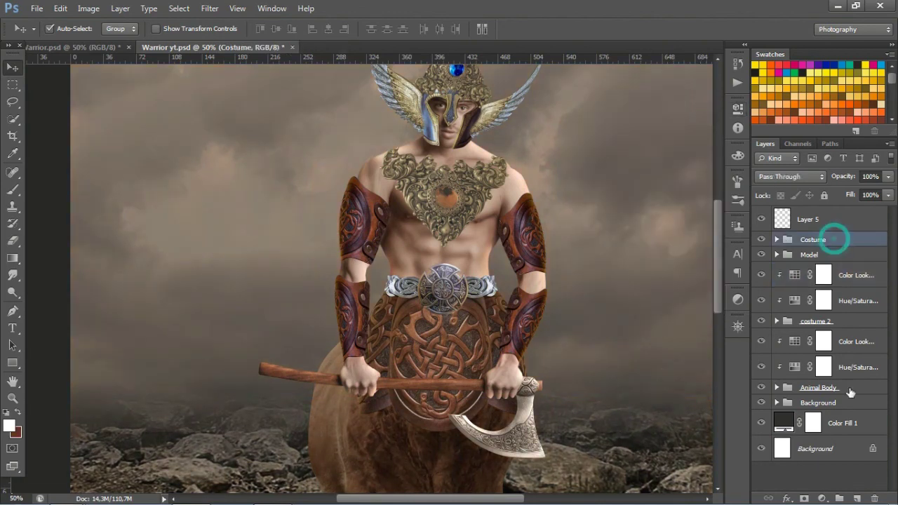
left_click(823, 498)
left_click(814, 336)
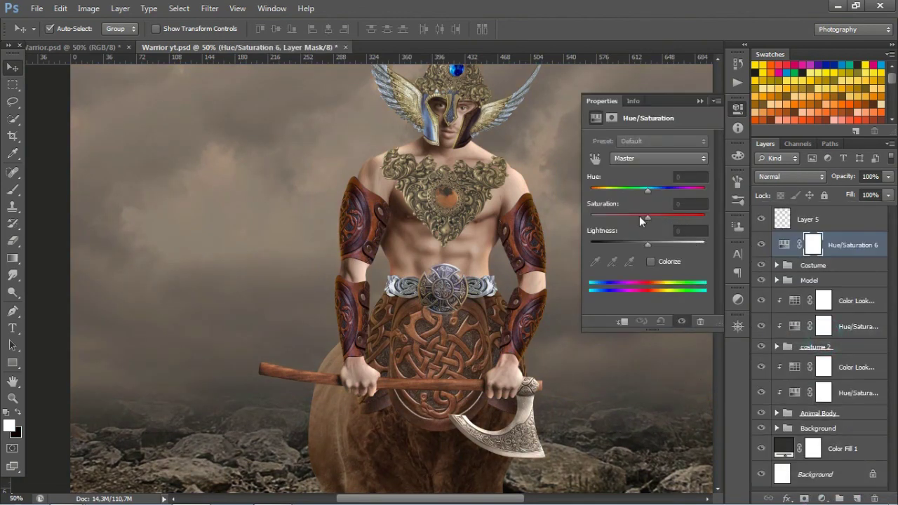
left_click(622, 320)
left_click_drag(648, 218, 611, 216)
left_click_drag(647, 189, 652, 192)
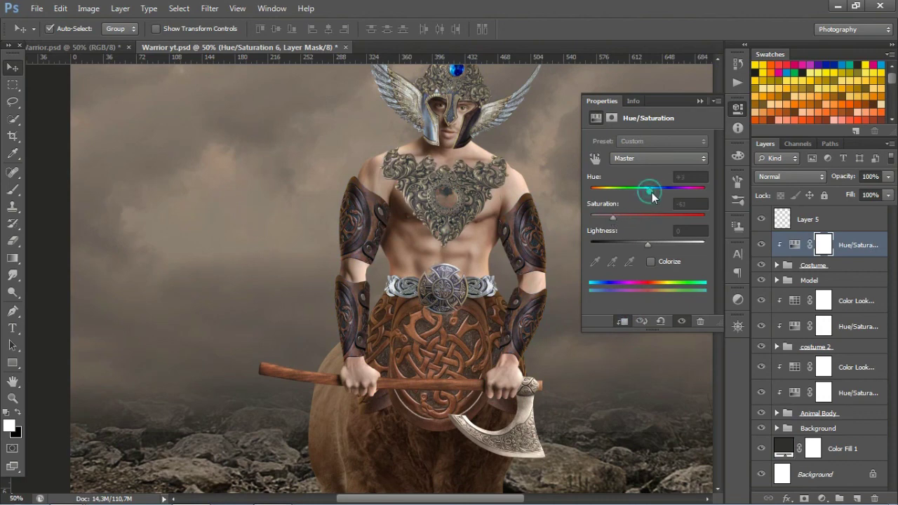
left_click_drag(647, 243, 653, 243)
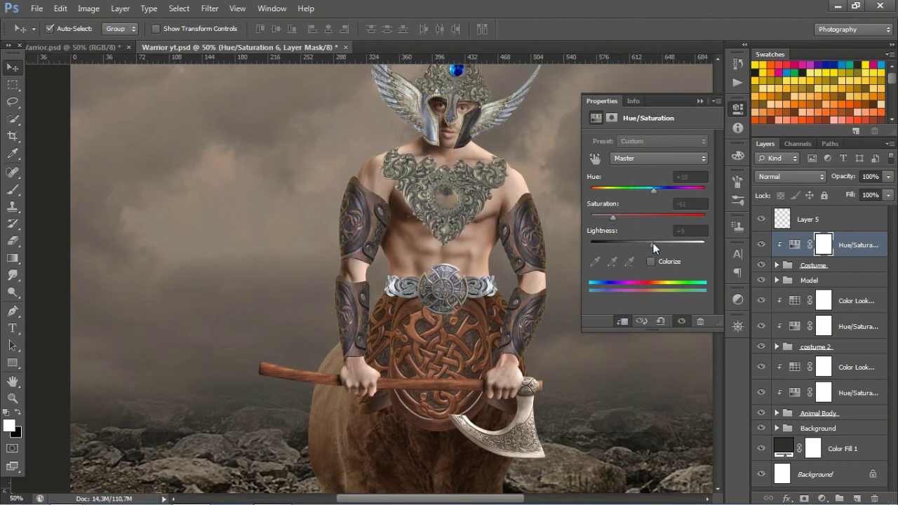
- Add a clipped FallColors.look Color Lookup to Costume and fine-tune the Hue/Saturation 6 lightness
left_click(699, 101)
left_click(821, 498)
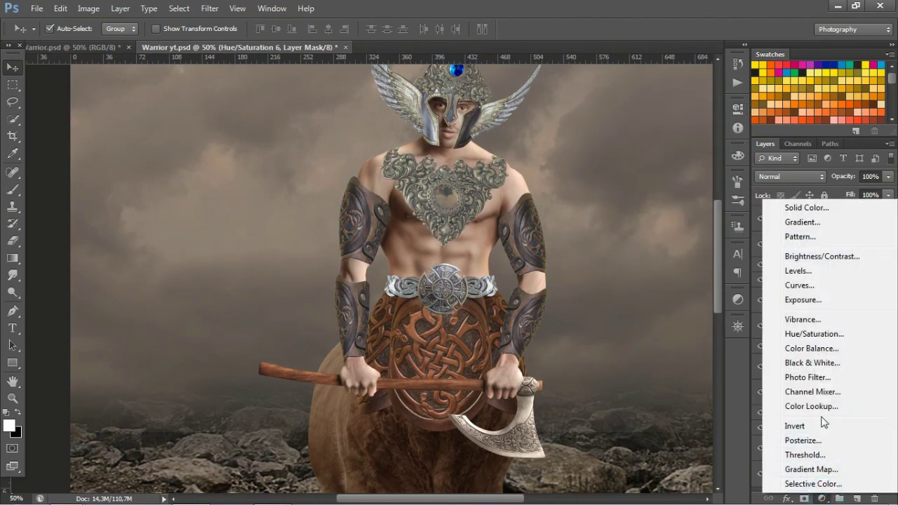
left_click(819, 405)
left_click(684, 141)
left_click(684, 294)
left_click(622, 320)
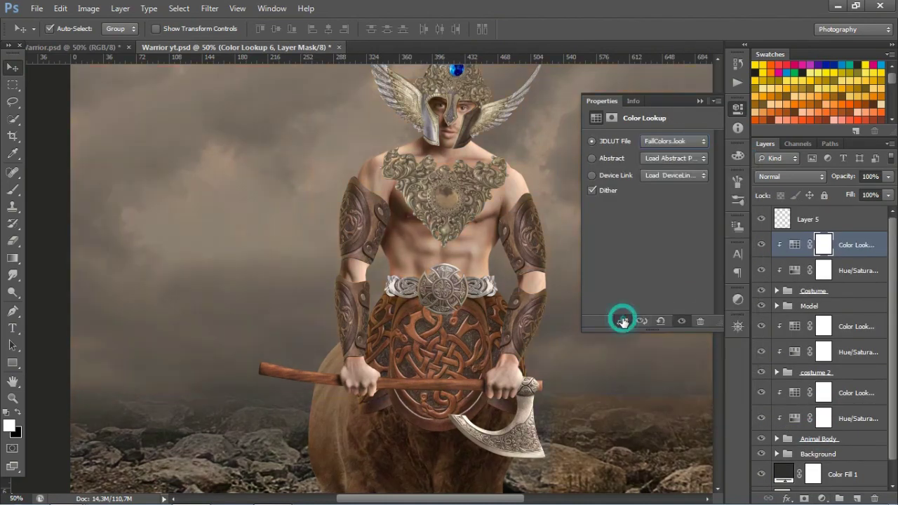
left_click(795, 270)
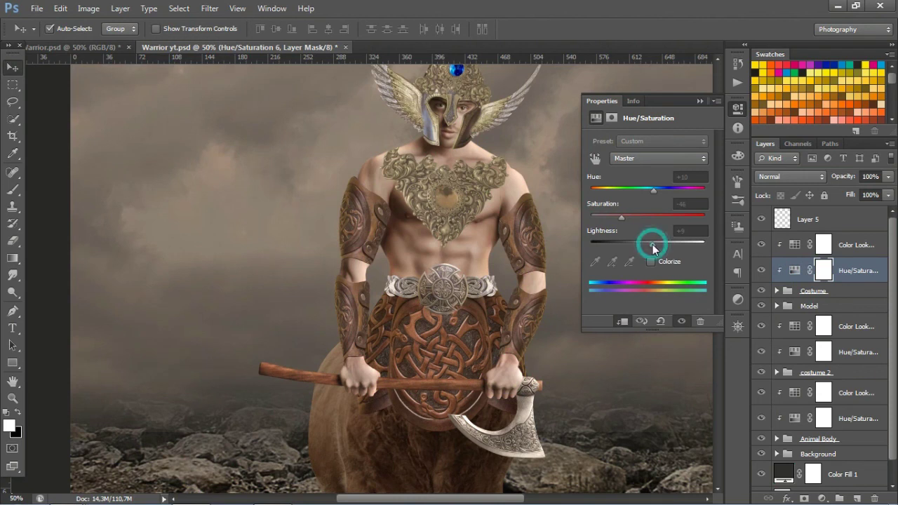
left_click_drag(653, 245, 651, 246)
- Check the Costume group's layers and delete the serpents layer
left_click(702, 99)
left_click(777, 290)
left_click(761, 310)
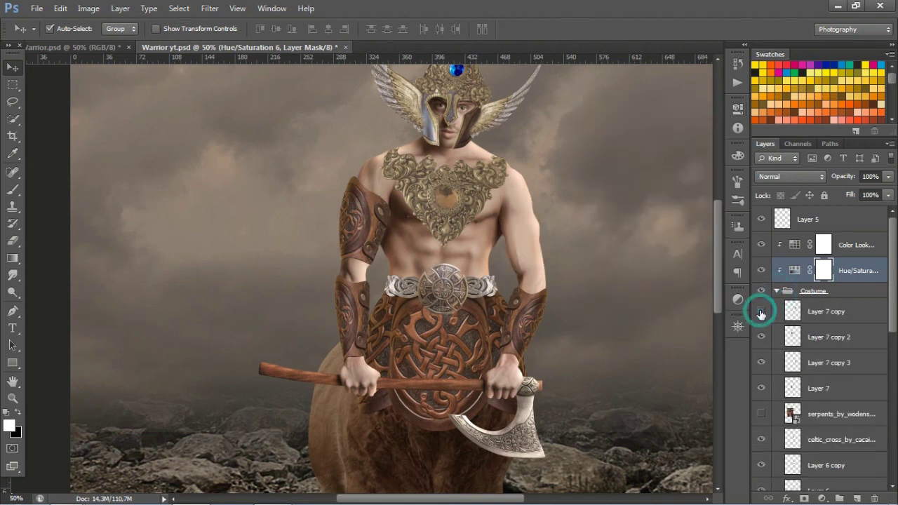
left_click(761, 311)
scroll(895, 320, "down", 3)
left_click(841, 327)
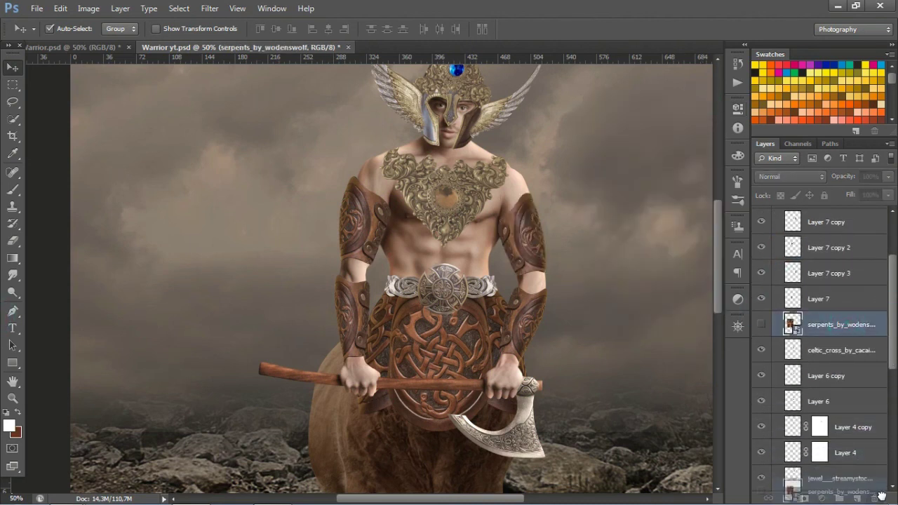
key("Delete")
left_click(761, 324)
left_click(761, 326)
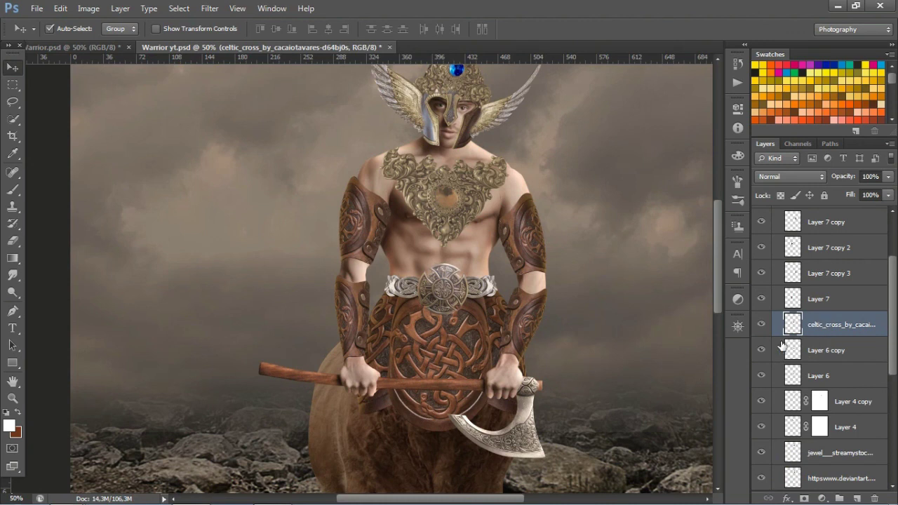
- Merge the two belt layers, Layer 6 copy and Layer 6, into one
left_click(761, 350)
left_click(761, 350)
left_click(761, 375)
left_click(761, 375)
left_click(841, 350)
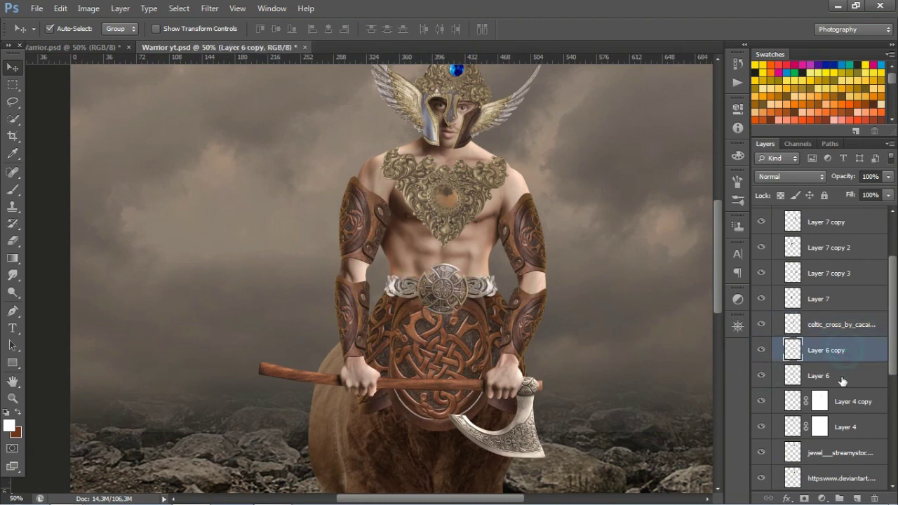
left_click(841, 378, "shift")
key("ctrl+g")
key("ctrl+z")
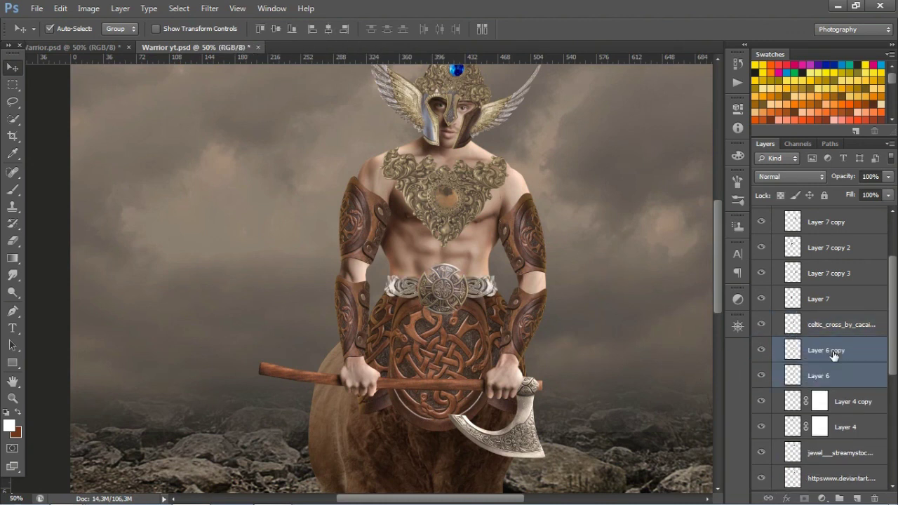
key("ctrl+e")
- Add a Hue/Saturation clipped to Layer 6 copy at roughly Hue -21, Saturation -31, Lightness -27
left_click(822, 498)
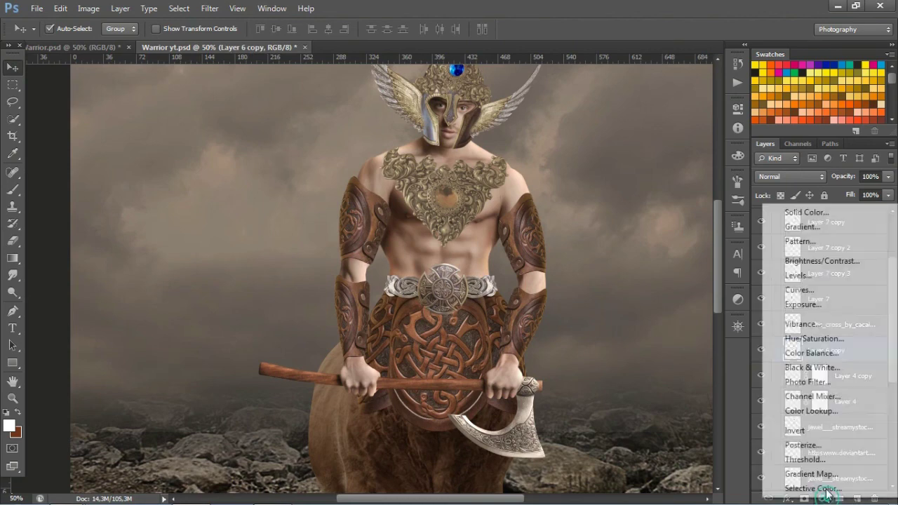
left_click(822, 339)
left_click(622, 322)
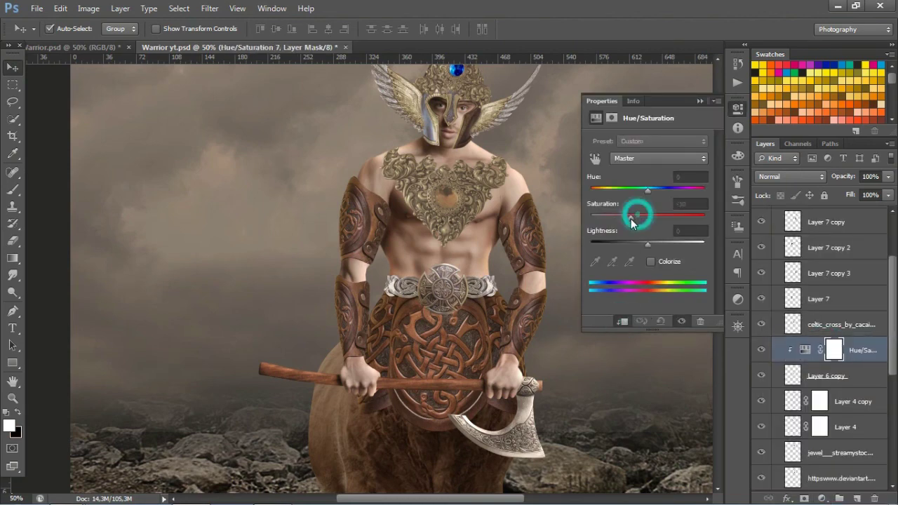
mouse_move(647, 218)
left_mouse_down()
mouse_move(621, 218)
mouse_move(624, 239)
mouse_move(611, 216)
mouse_move(634, 242)
left_mouse_up()
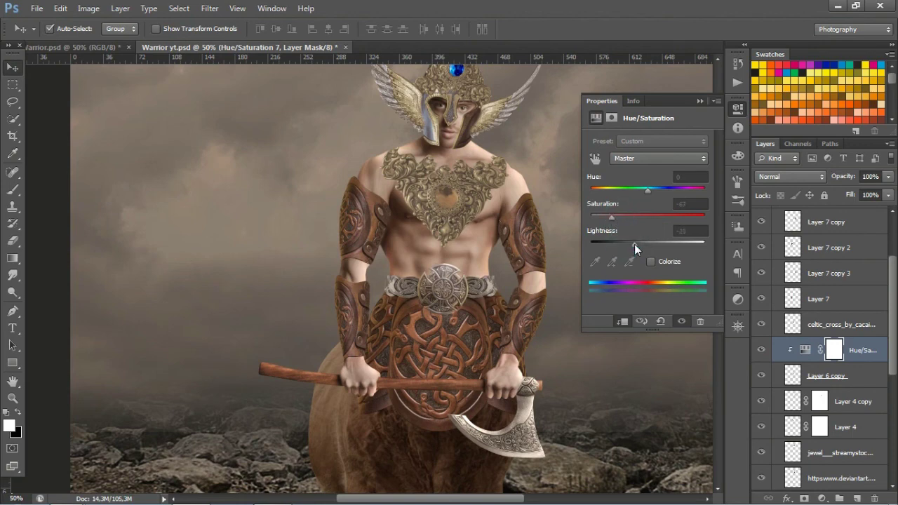
key("ctrl+plus")
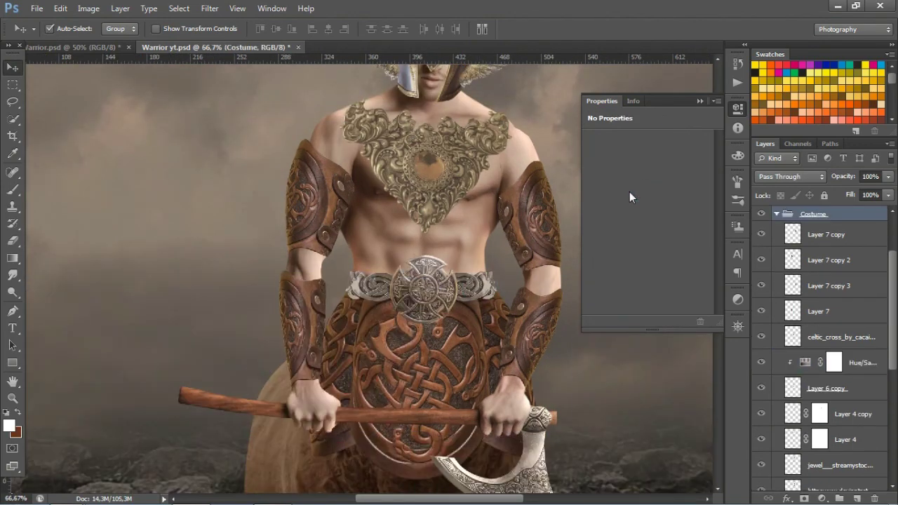
left_click(833, 362)
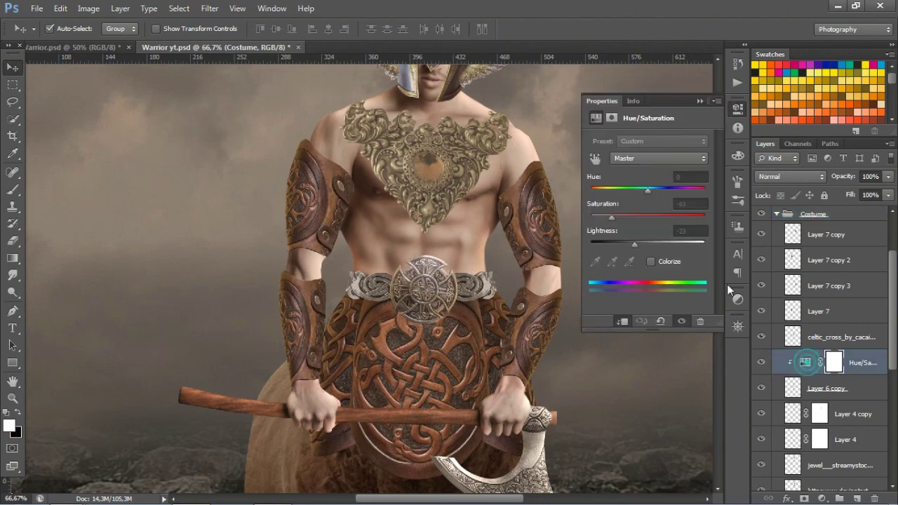
left_click_drag(647, 189, 664, 190)
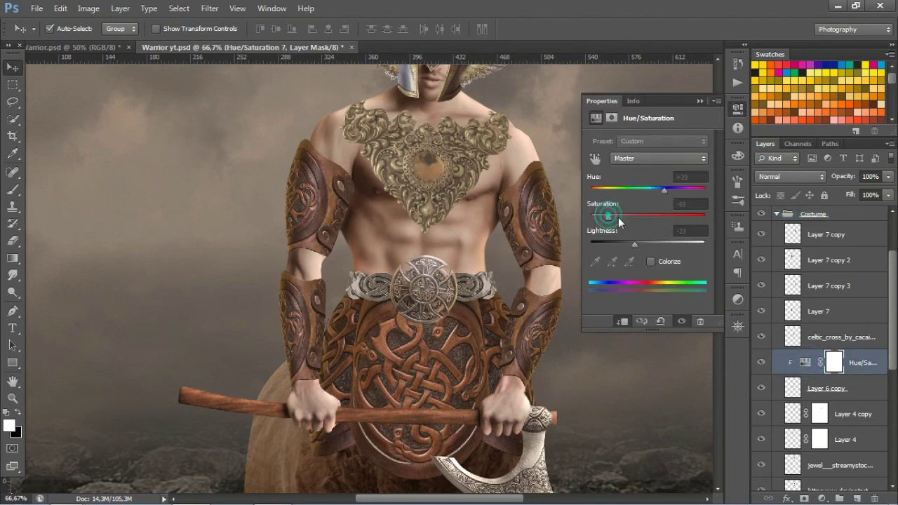
mouse_move(611, 216)
left_mouse_down()
mouse_move(629, 216)
mouse_move(635, 191)
left_mouse_up()
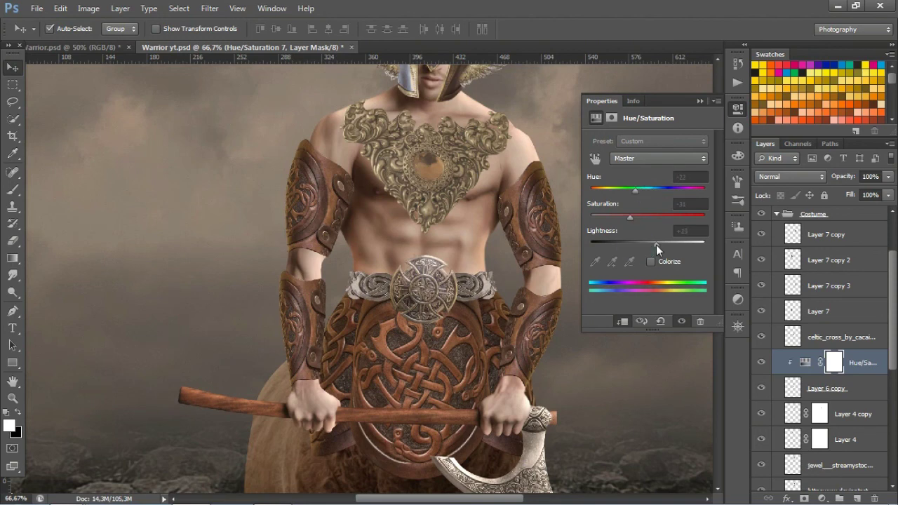
left_click_drag(656, 245, 631, 244)
left_click(699, 103)
left_click(786, 498)
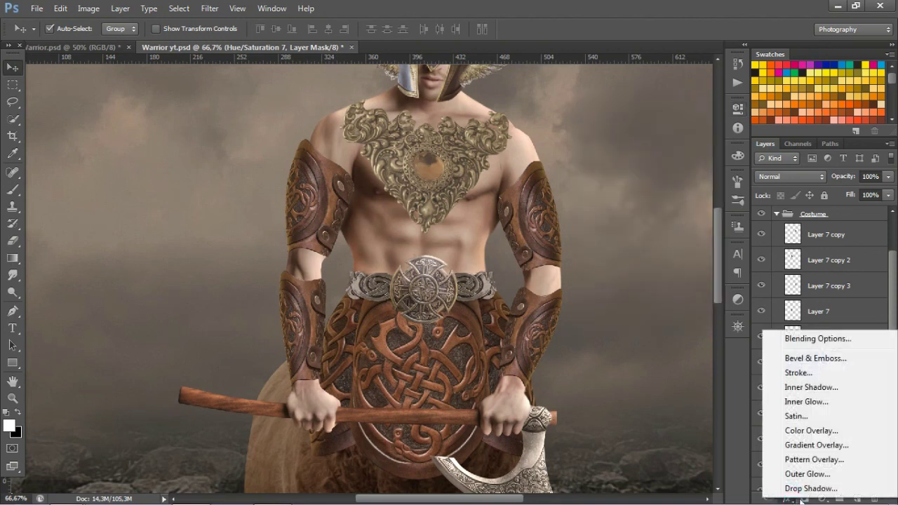
left_click(822, 498)
left_click(822, 411)
left_click(674, 141)
left_click(674, 153)
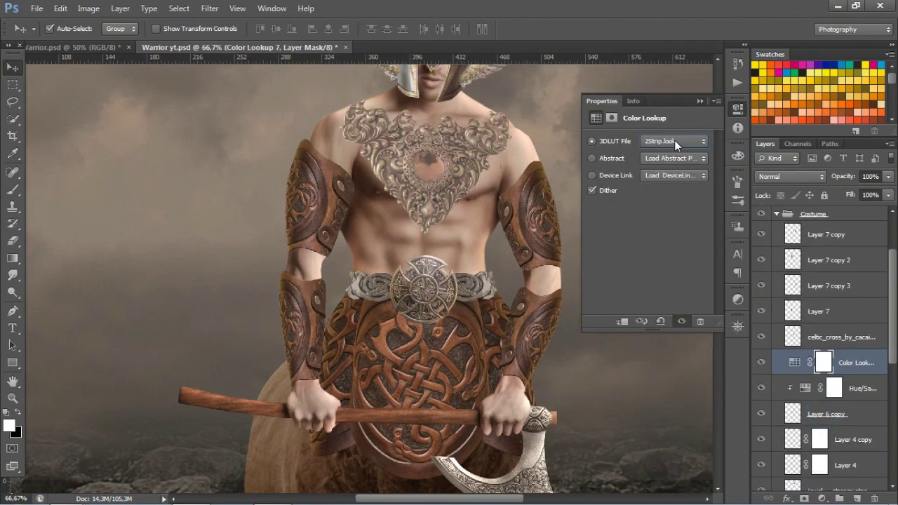
left_click(761, 414)
left_click(761, 415)
left_click(627, 320)
left_click(674, 141)
left_click(670, 217)
left_click(680, 140)
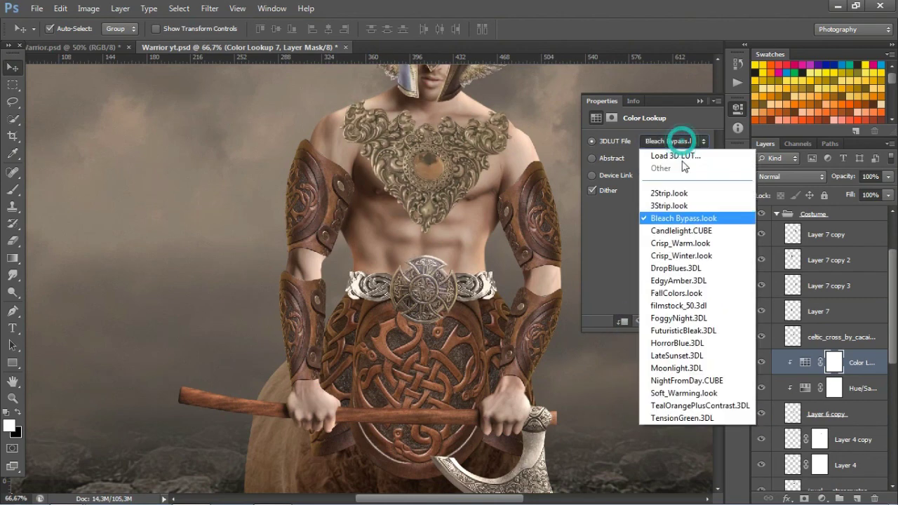
left_click(689, 280)
left_click(683, 143)
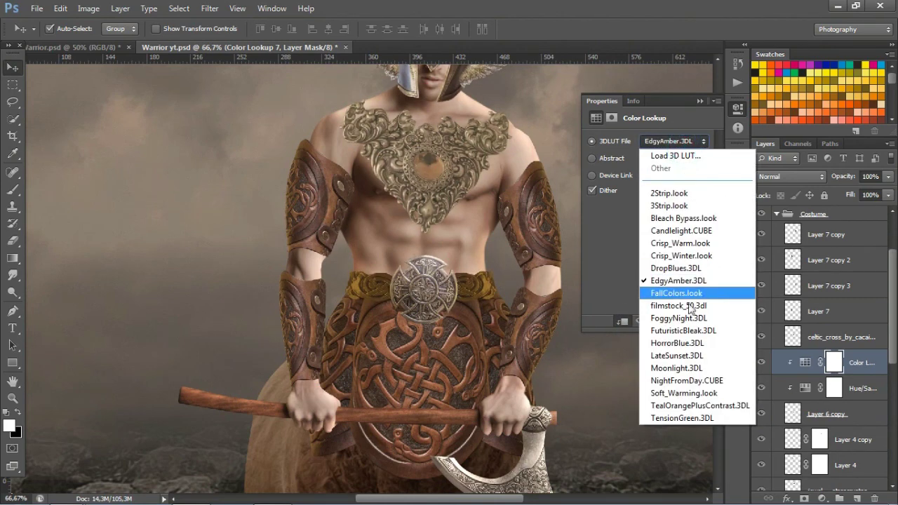
left_click(691, 307)
left_click(681, 141)
left_click(693, 319)
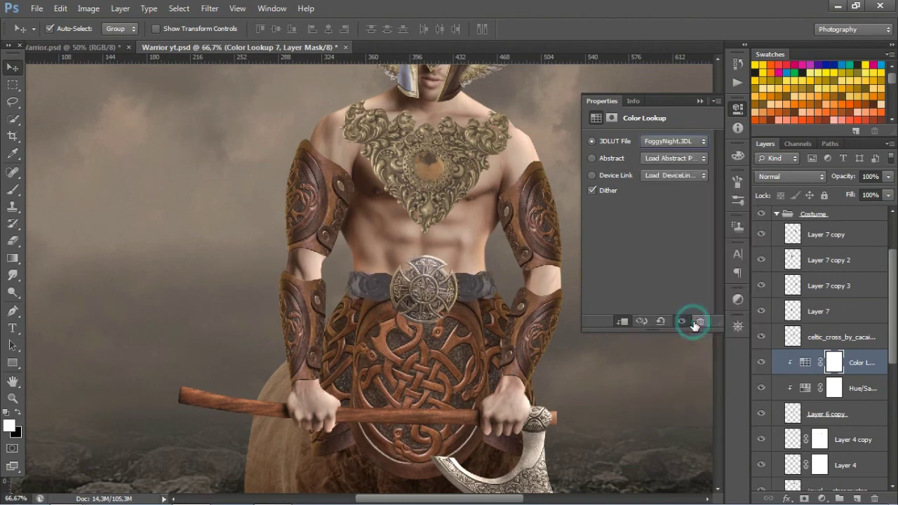
left_click(689, 141)
left_click(693, 281)
left_click(693, 144)
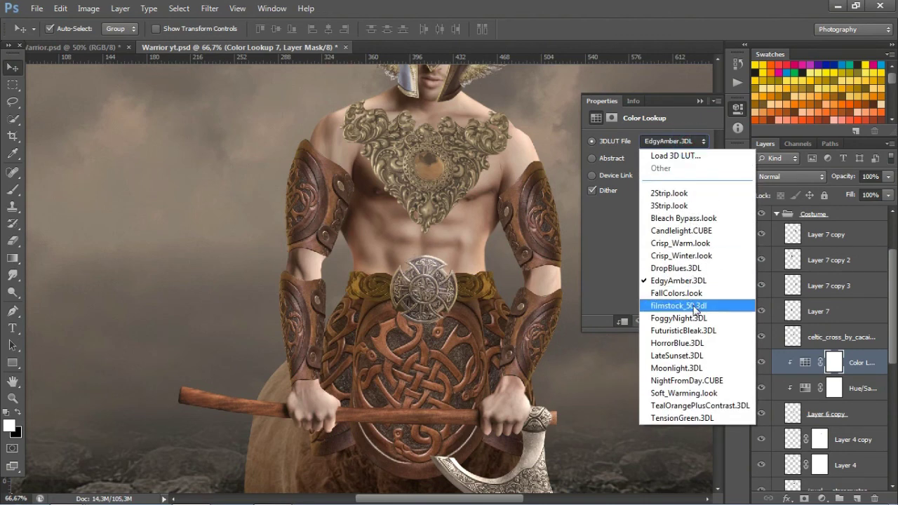
left_click(695, 343)
left_click(697, 142)
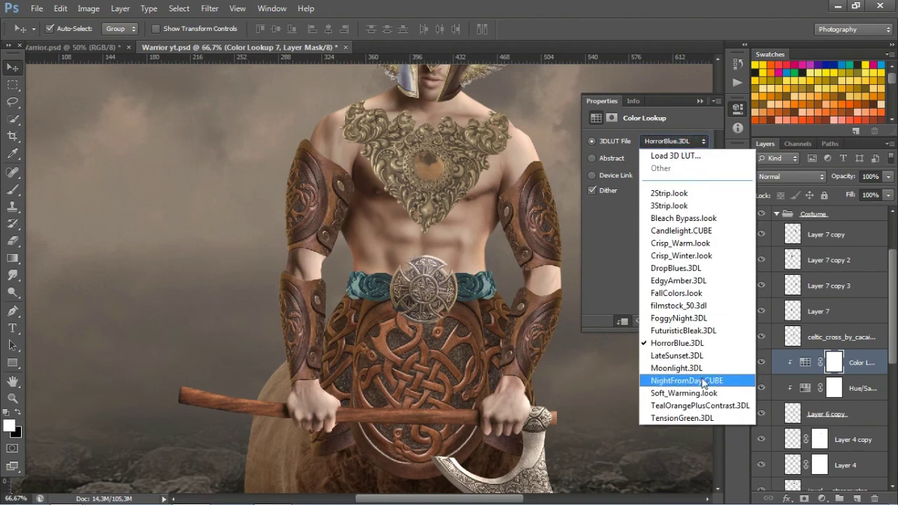
left_click(698, 392)
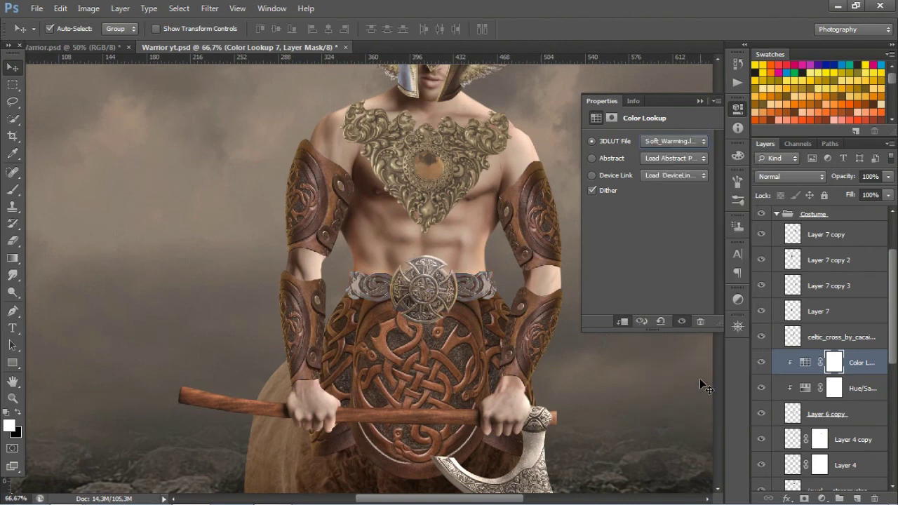
left_click(698, 101)
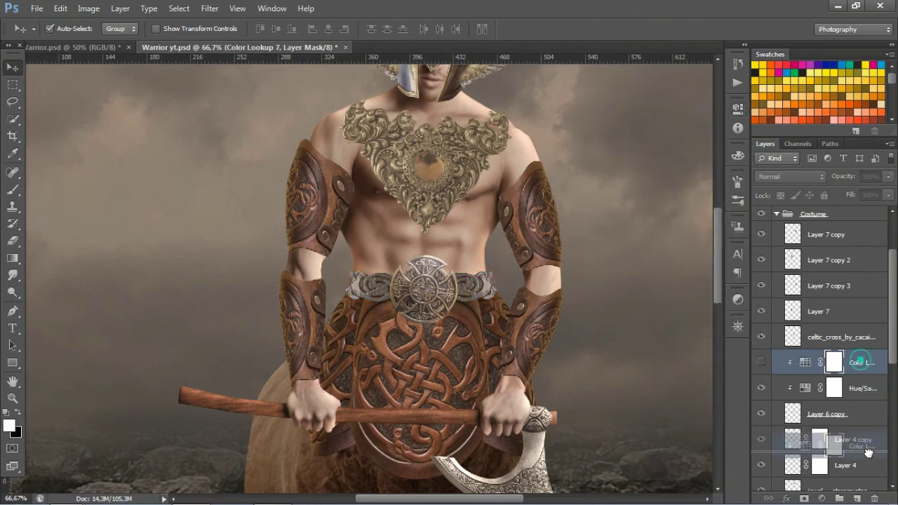
left_click_drag(793, 362, 875, 497)
- Toggle layer visibility one by one to locate the chest ornament layer
scroll(494, 158, "up", 2)
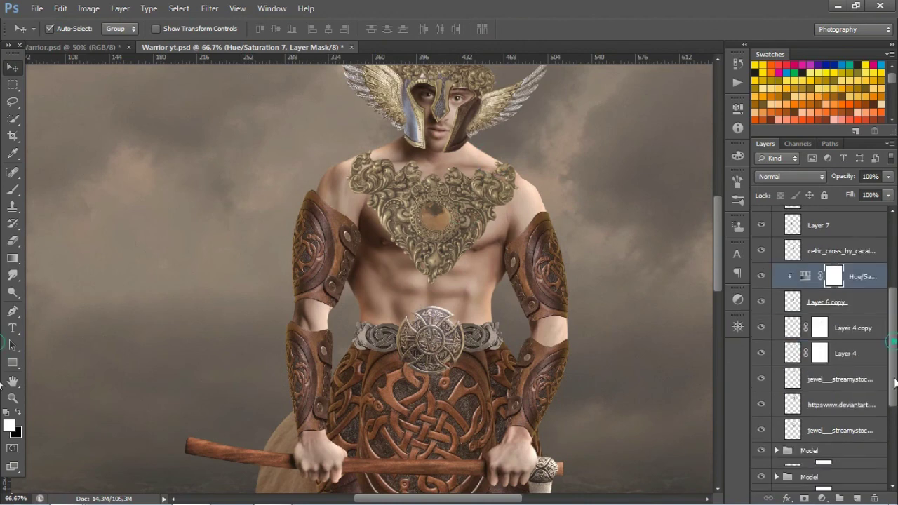
scroll(764, 386, "down", 2)
scroll(764, 389, "down", 2)
left_click(762, 388)
left_click_drag(552, 170, 552, 249)
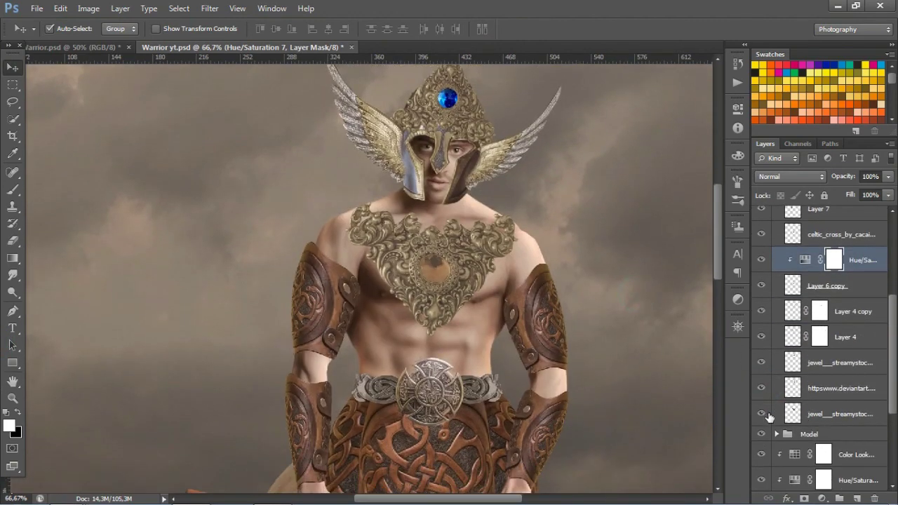
left_click(763, 414)
left_click(764, 413)
left_click(762, 388)
left_click(763, 386)
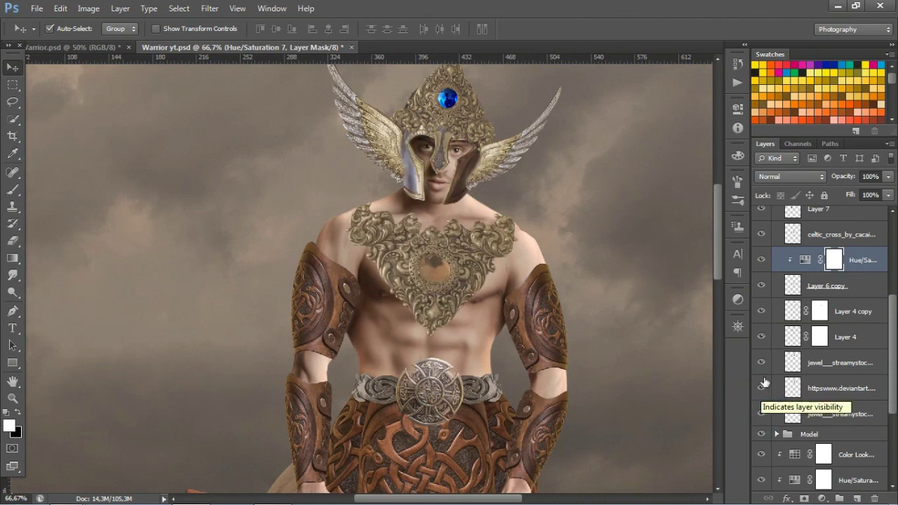
left_click(762, 363)
left_click(762, 362)
left_click(762, 337)
left_click(762, 336)
left_click(762, 311)
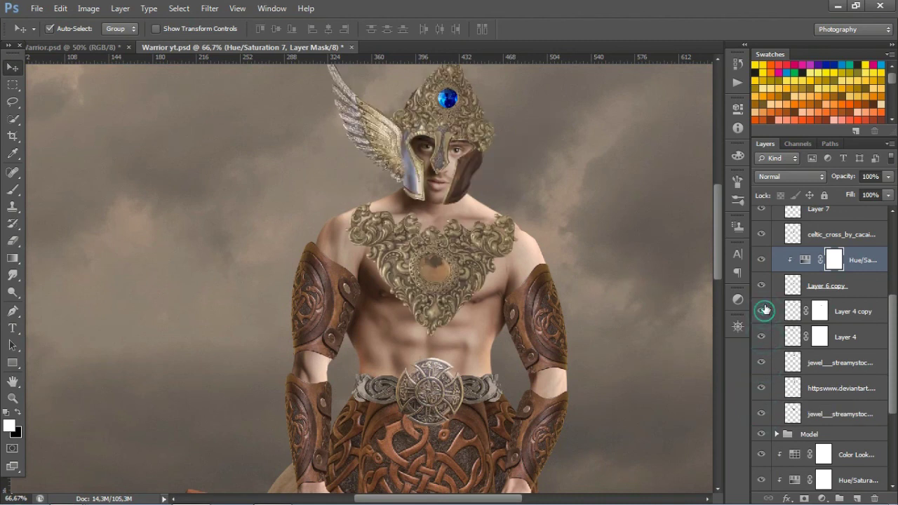
left_click(761, 310)
left_click(761, 234)
left_click(761, 234)
left_click(761, 209)
left_click(761, 209)
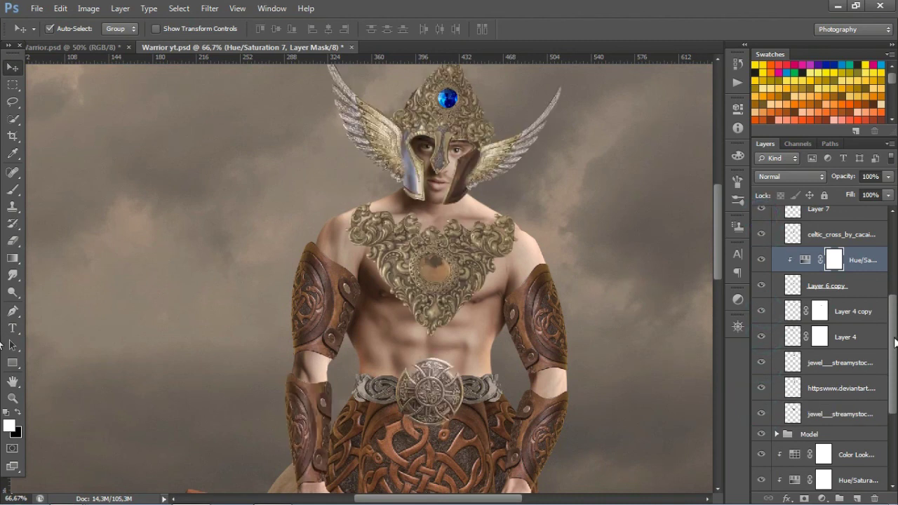
mouse_move(895, 342)
left_mouse_down()
mouse_move(895, 300)
mouse_move(889, 377)
left_mouse_up()
left_click(761, 402)
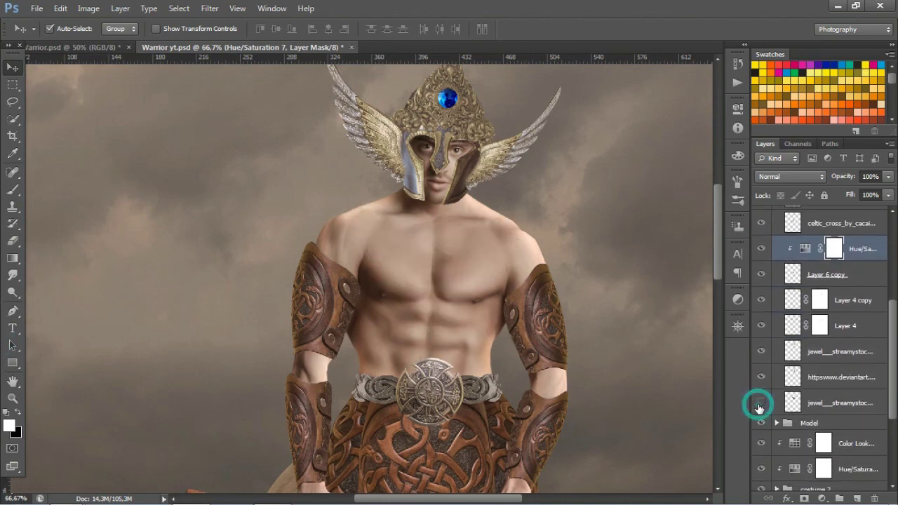
left_click(761, 403)
- Add a Hue/Saturation adjustment clipped to the chest ornament, shifting its hue and lightening it
left_click(799, 402)
left_click(821, 498)
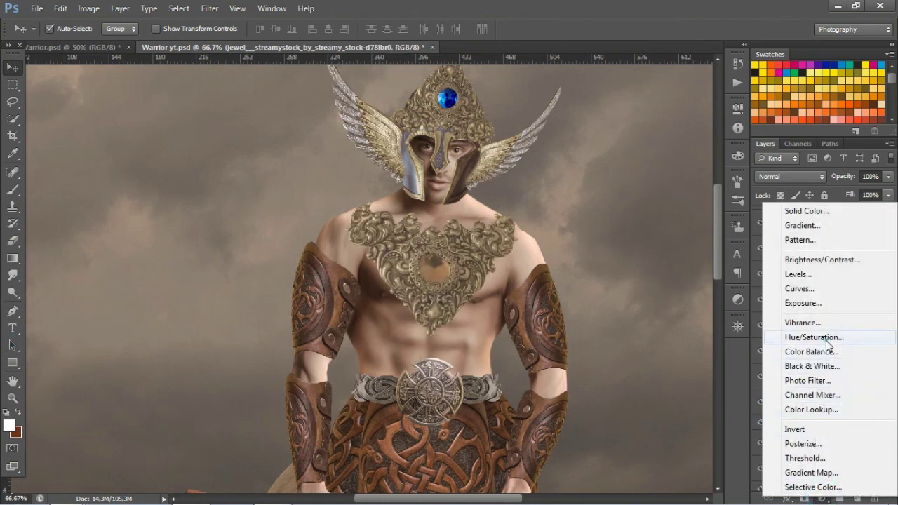
left_click(791, 281)
left_click(623, 320)
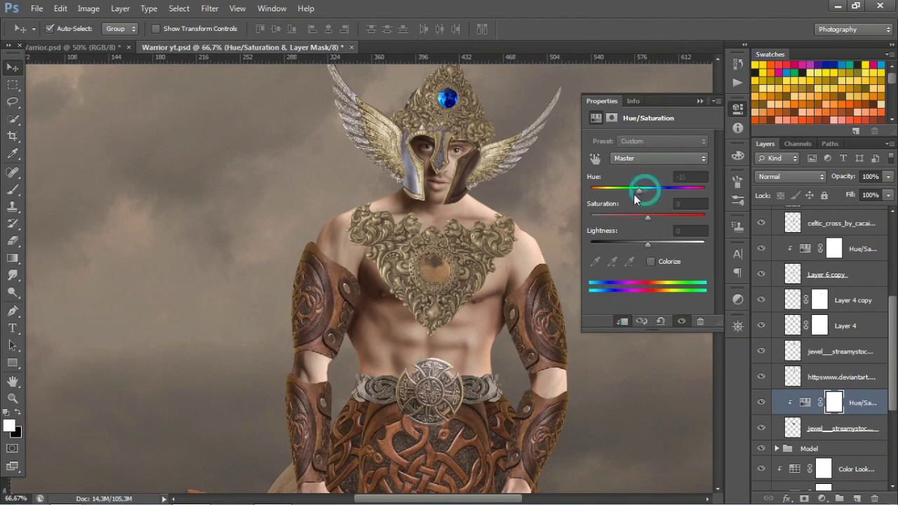
mouse_move(646, 189)
left_mouse_down()
mouse_move(636, 190)
mouse_move(626, 216)
mouse_move(649, 245)
left_mouse_up()
left_click_drag(635, 217, 634, 219)
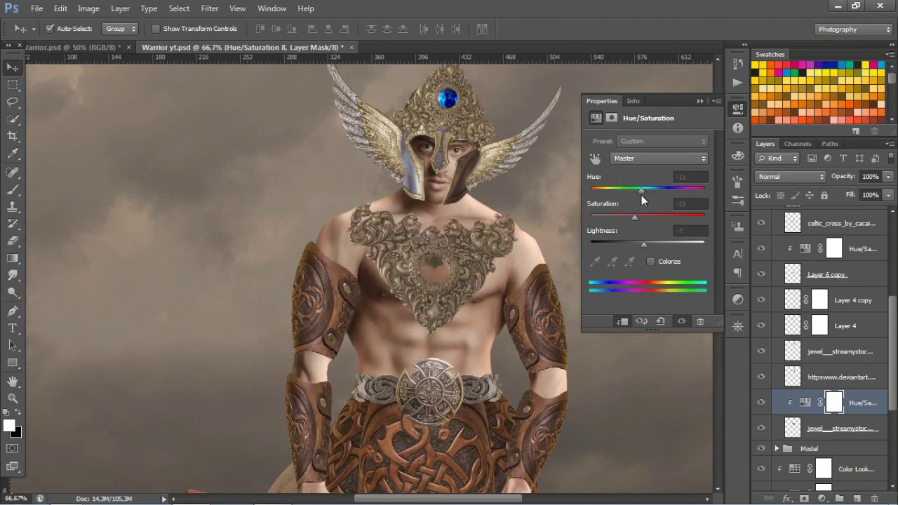
- Zoom in and refine hue, saturation and lightness toward copper with a reddish centre gem
left_click(423, 268)
left_click(429, 263)
mouse_move(642, 189)
left_mouse_down()
mouse_move(644, 244)
mouse_move(664, 218)
left_mouse_up()
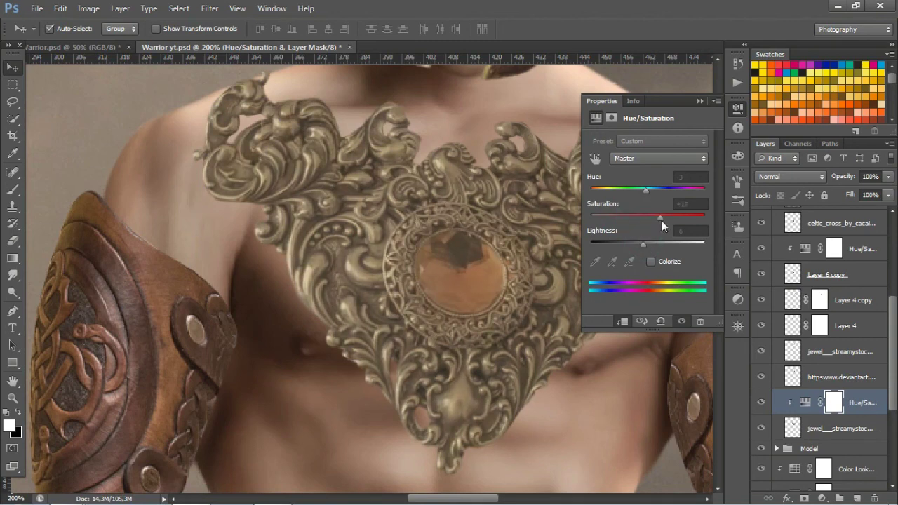
mouse_move(646, 190)
left_mouse_down()
mouse_move(626, 191)
mouse_move(639, 196)
left_mouse_up()
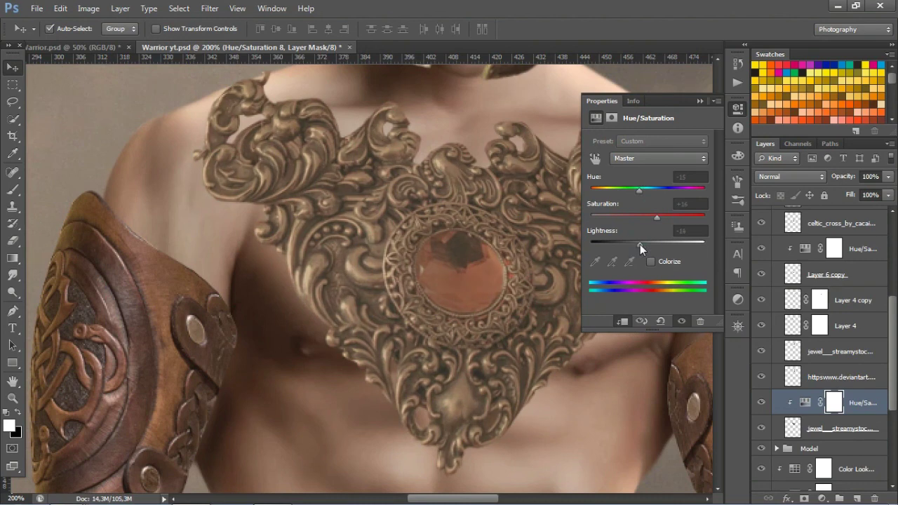
left_click_drag(641, 247, 646, 249)
left_click(700, 102)
- Collapse the Costume group and add a new empty layer above the Model group
scroll(461, 261, "down", 1)
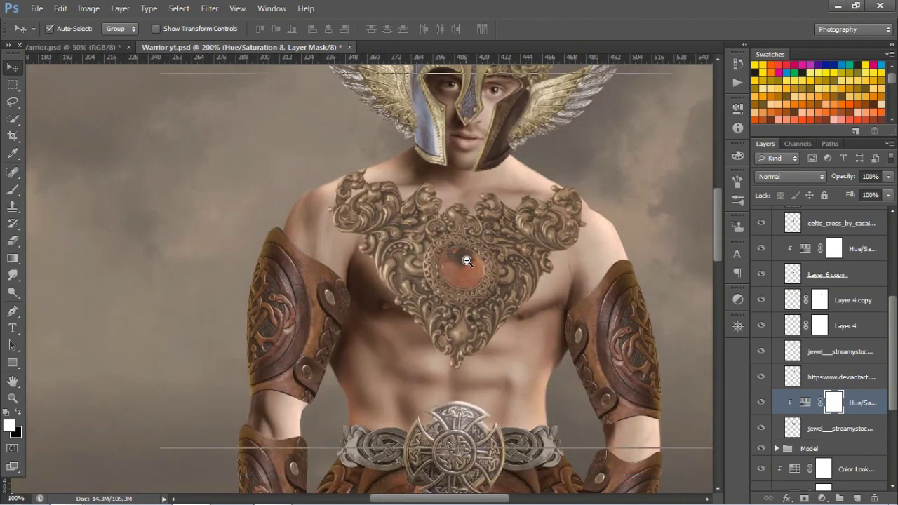
scroll(462, 260, "down", 1)
scroll(470, 274, "down", 1)
scroll(476, 281, "down", 1)
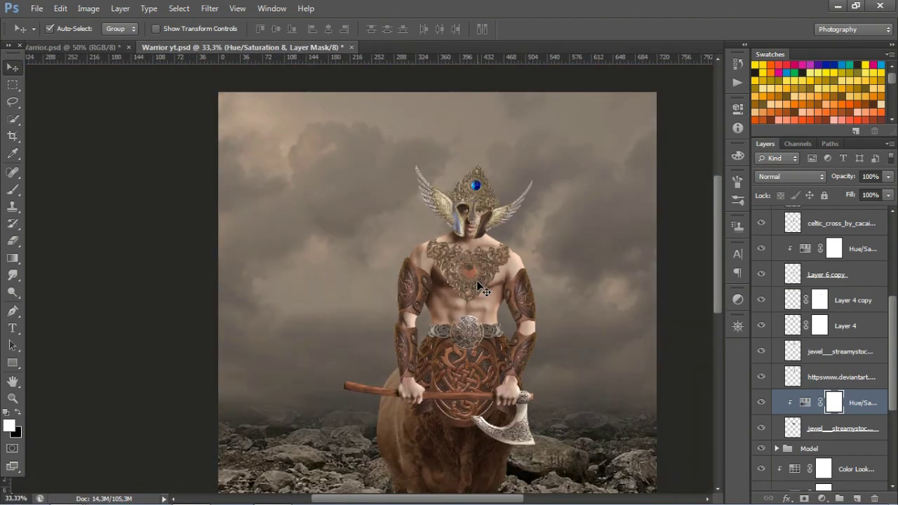
left_click_drag(889, 387, 893, 335)
left_click(776, 244)
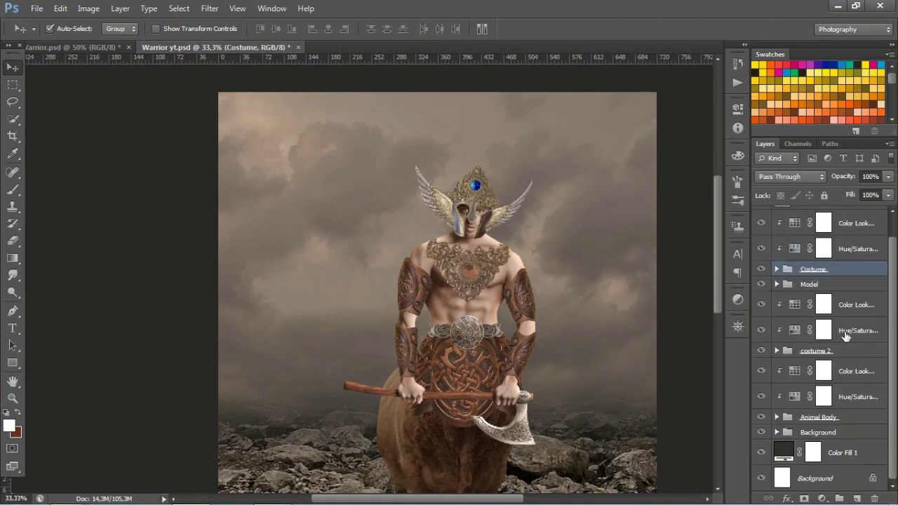
left_click(825, 286)
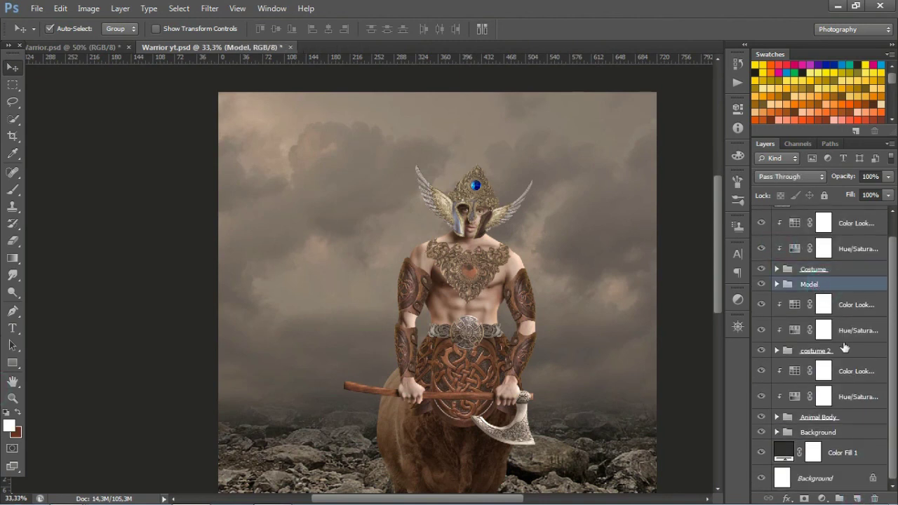
left_click(856, 498)
- Switch to the Brush with swapped colours and set the new Layer 10 to Multiply
left_click(13, 189)
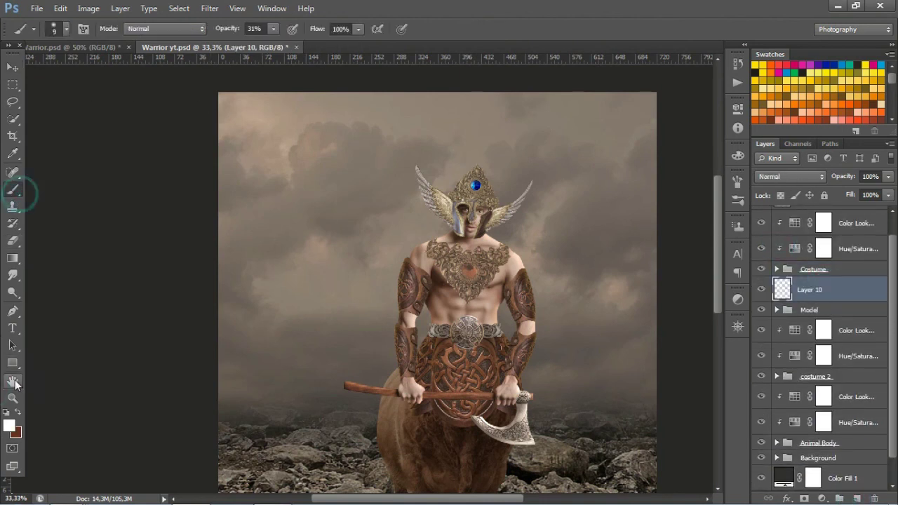
left_click(17, 413)
scroll(491, 177, "up", 5)
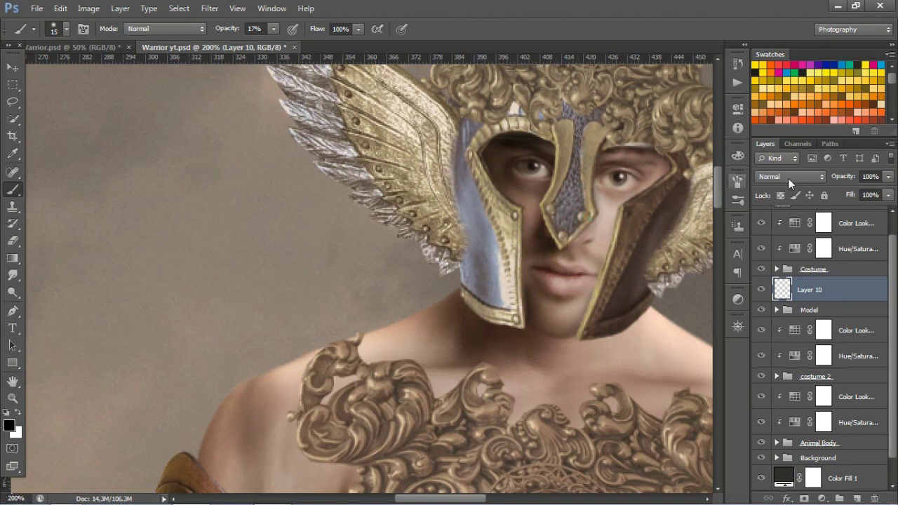
left_click(789, 177)
left_click(782, 45)
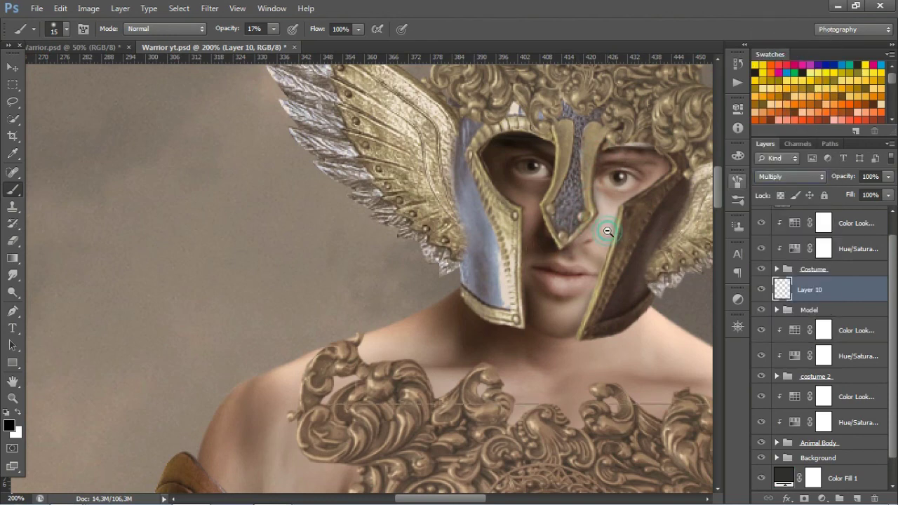
- Zoom out over chest, belt and axe handle, then expand Model and select Overlay Layer 2
key("ctrl+minus")
scroll(609, 235, "down", 2)
scroll(609, 236, "right", 1)
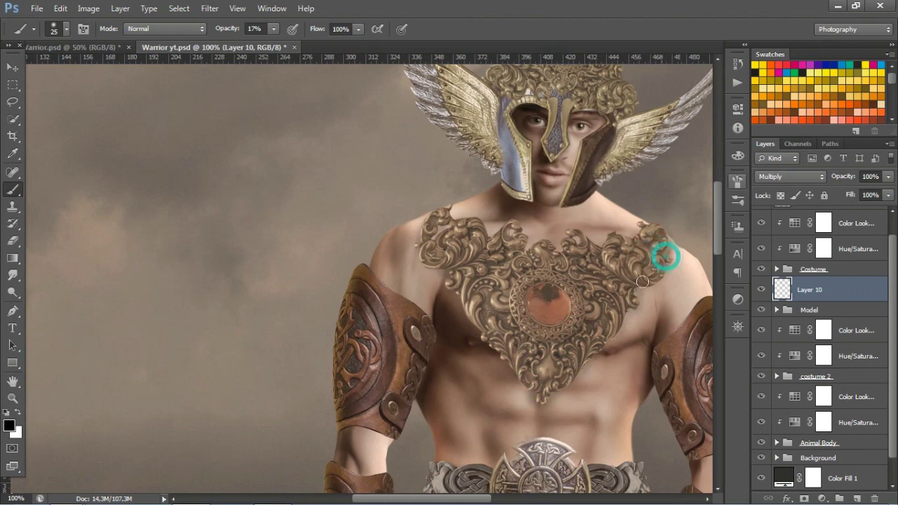
scroll(575, 253, "down", 5)
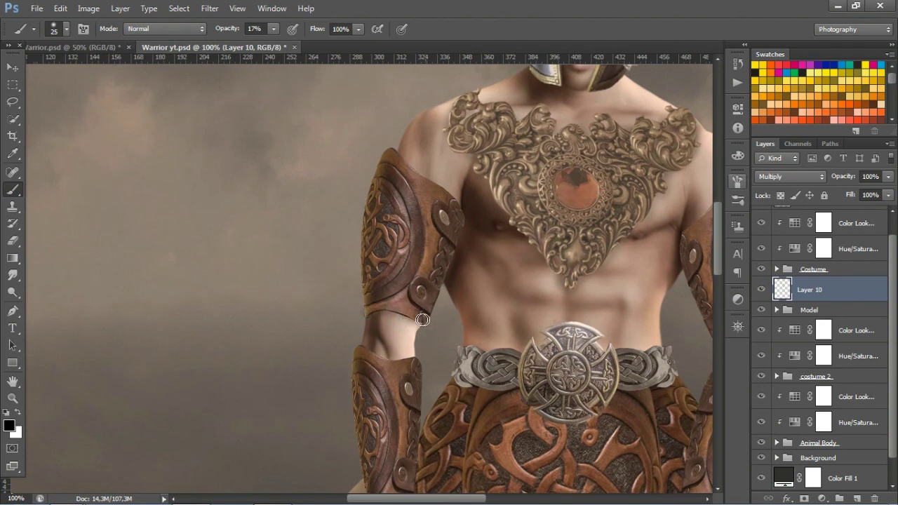
left_click_drag(455, 347, 450, 271)
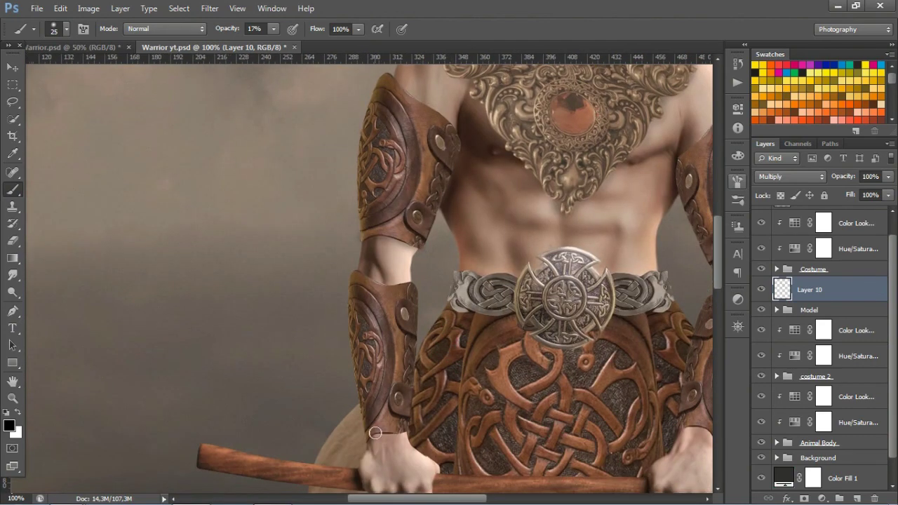
scroll(614, 349, "right", 3)
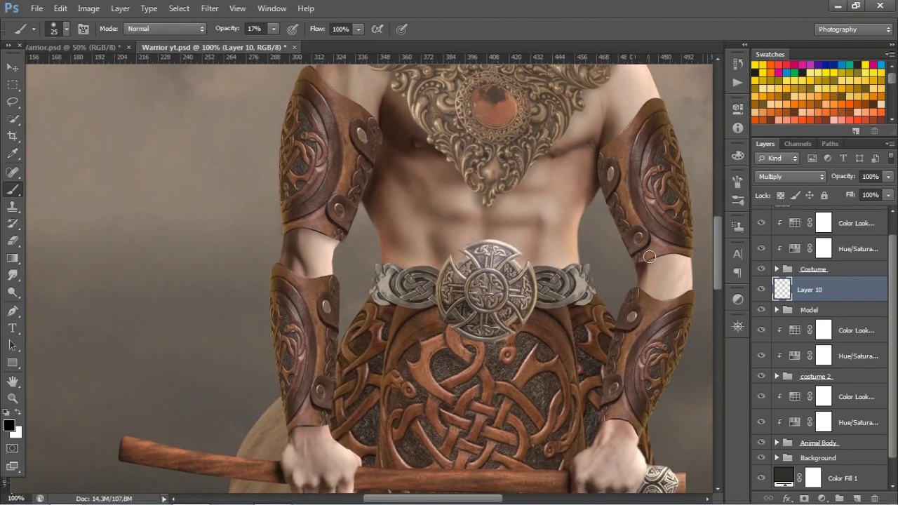
scroll(526, 259, "up", 4)
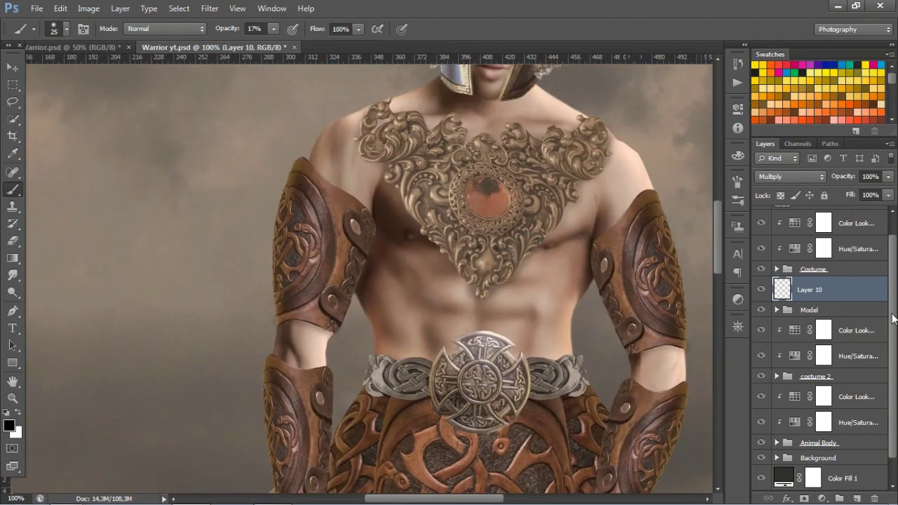
left_click(832, 309)
left_click(776, 310)
left_click(828, 329)
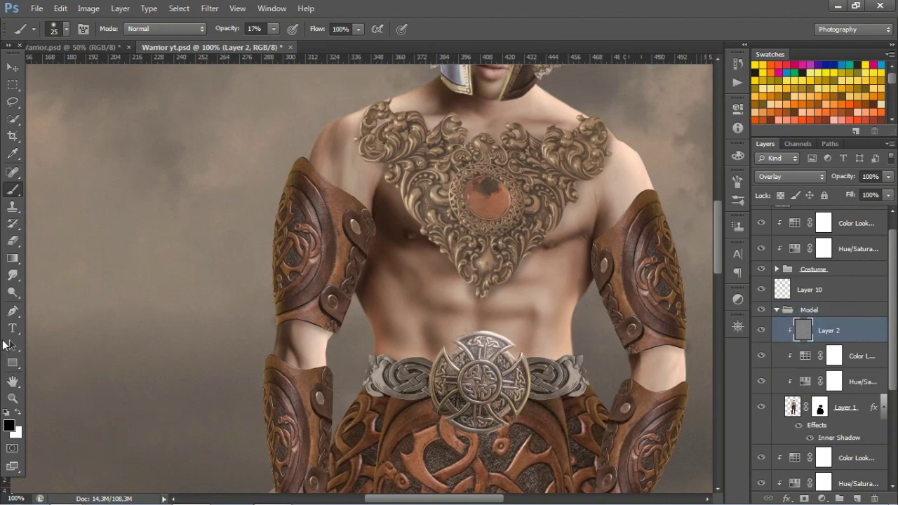
- Zoom in on the helmeted face and dodge the skin beside the helmet
left_click(19, 293)
left_click(70, 295)
left_click(457, 144, "ctrl")
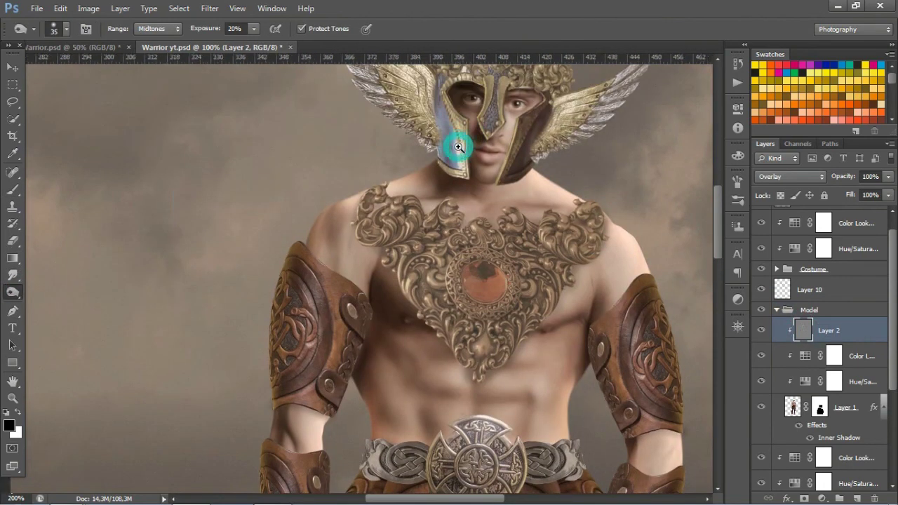
left_click_drag(531, 123, 516, 220)
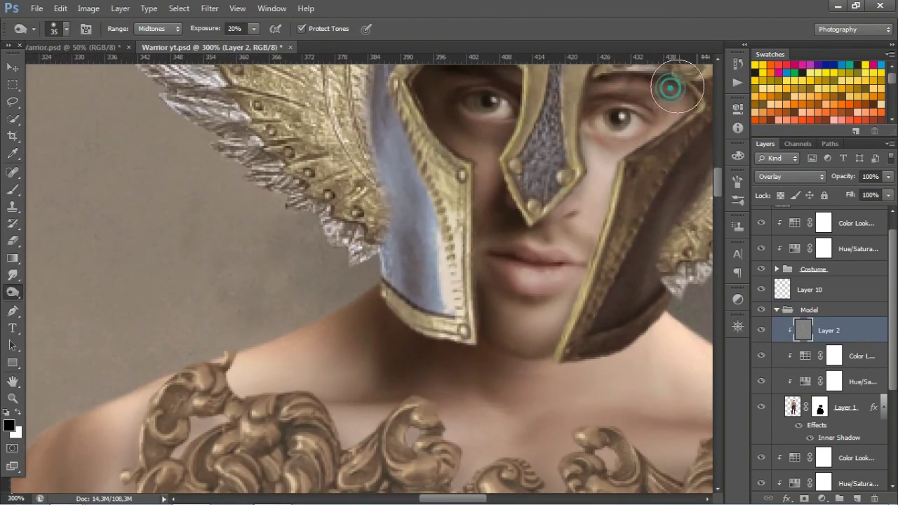
mouse_move(667, 88)
left_mouse_down()
mouse_move(684, 106)
mouse_move(595, 283)
left_mouse_up()
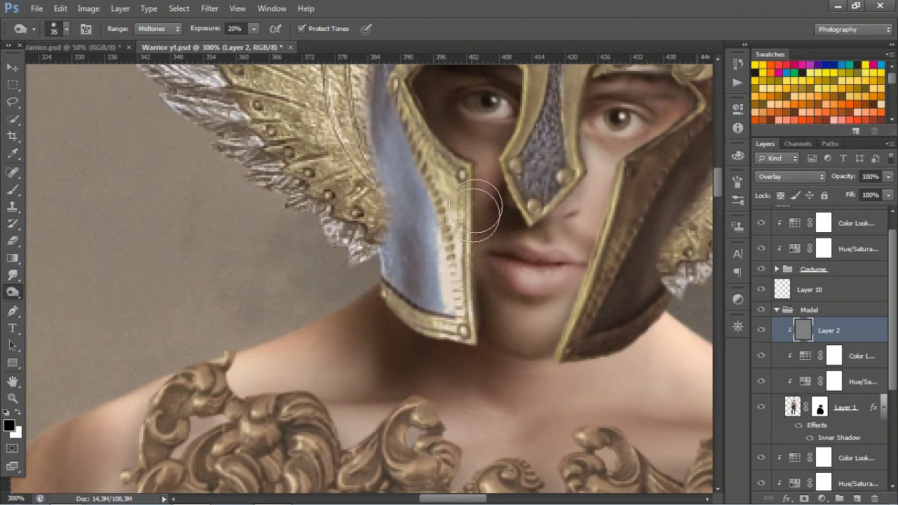
- Dodge the arm skin near the elbow bracer and below the upper bracer
left_click_drag(482, 201, 455, 137)
mouse_move(498, 458)
left_mouse_down()
mouse_move(470, 298)
mouse_move(484, 150)
left_mouse_up()
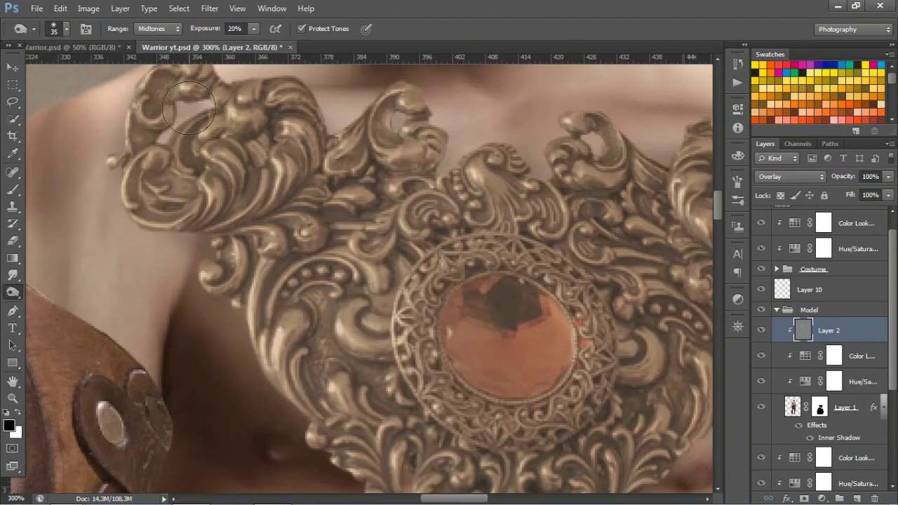
left_click(360, 310, "alt")
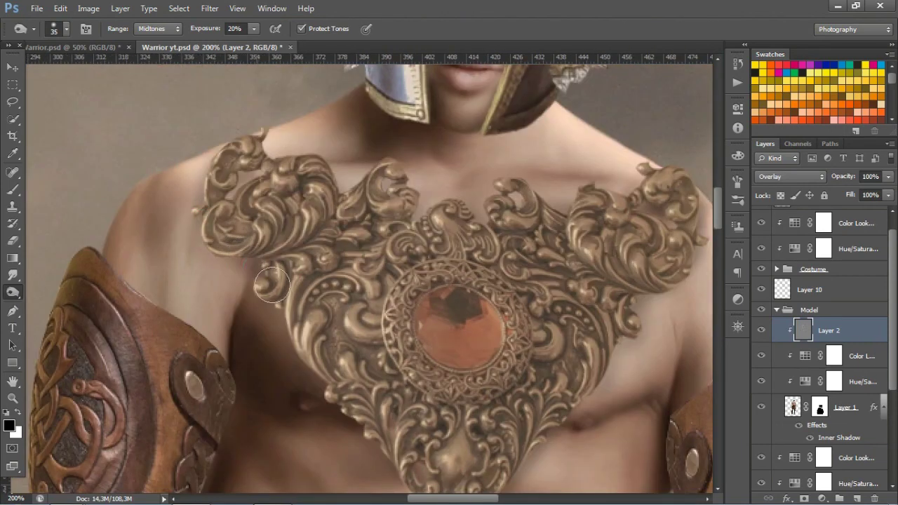
left_click_drag(272, 284, 206, 126)
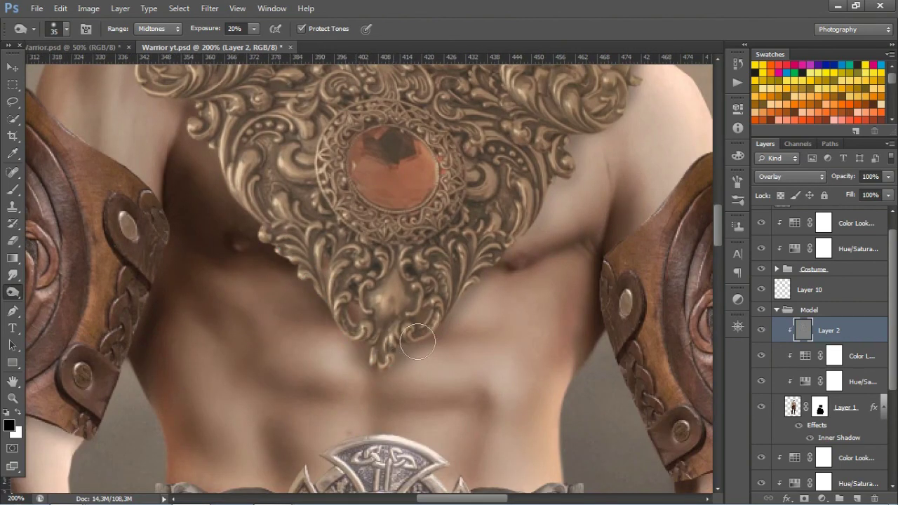
left_click_drag(423, 340, 633, 228)
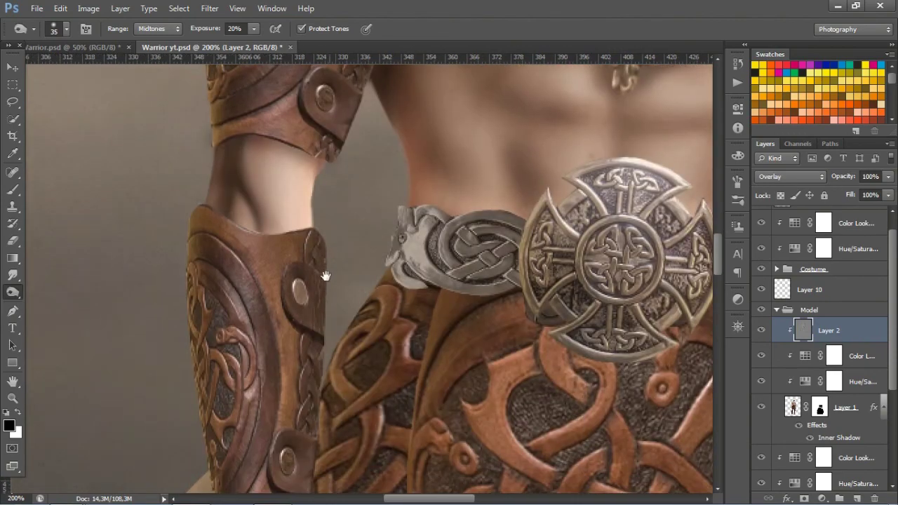
mouse_move(295, 387)
left_mouse_down()
mouse_move(288, 276)
mouse_move(288, 373)
left_mouse_up()
left_click_drag(234, 176, 304, 192)
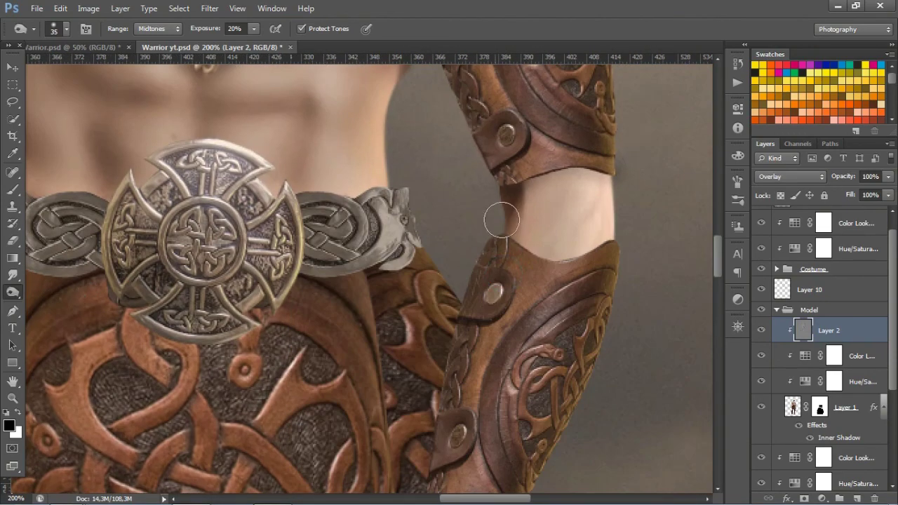
left_click_drag(547, 171, 508, 249)
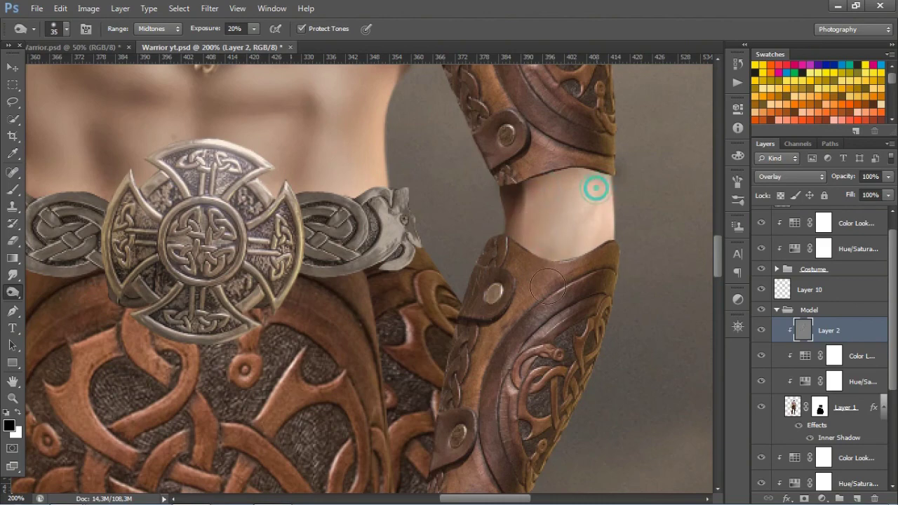
- Zoom out to the whole centaur and switch the top Color Lookup to filmstock_50.3dl
scroll(531, 245, "down", 5)
left_click(494, 273, "ctrl+alt")
left_click(491, 261, "ctrl+alt")
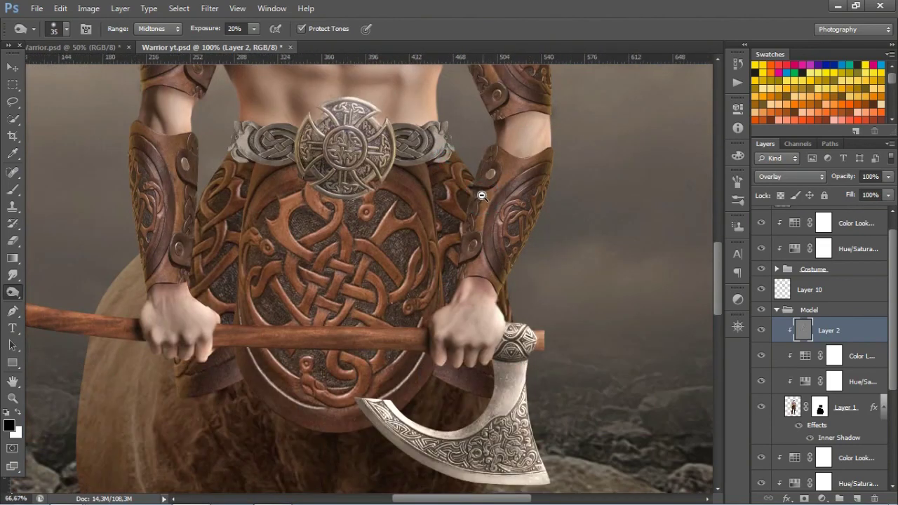
left_click(485, 243, "ctrl+alt")
left_click(479, 228, "ctrl+alt")
left_click(478, 225, "ctrl+alt")
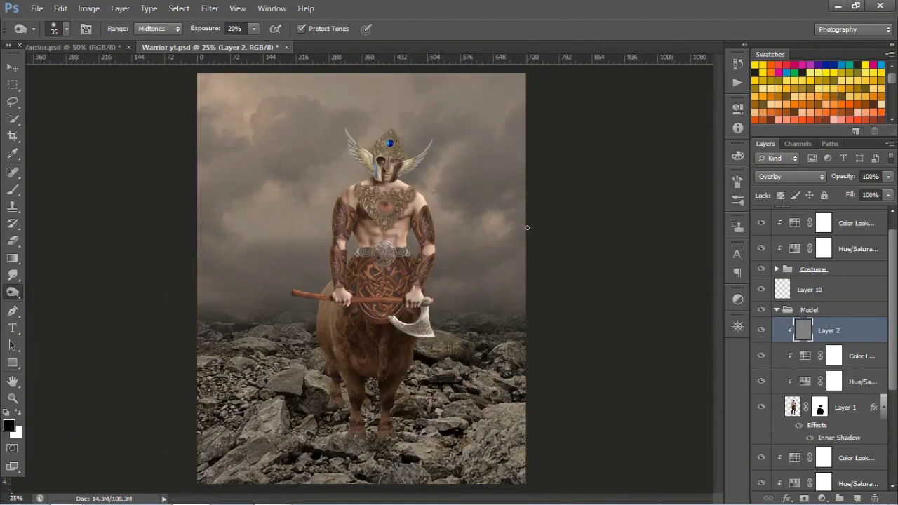
left_click(795, 245)
double_click(794, 245)
left_click(678, 141)
left_click(685, 307)
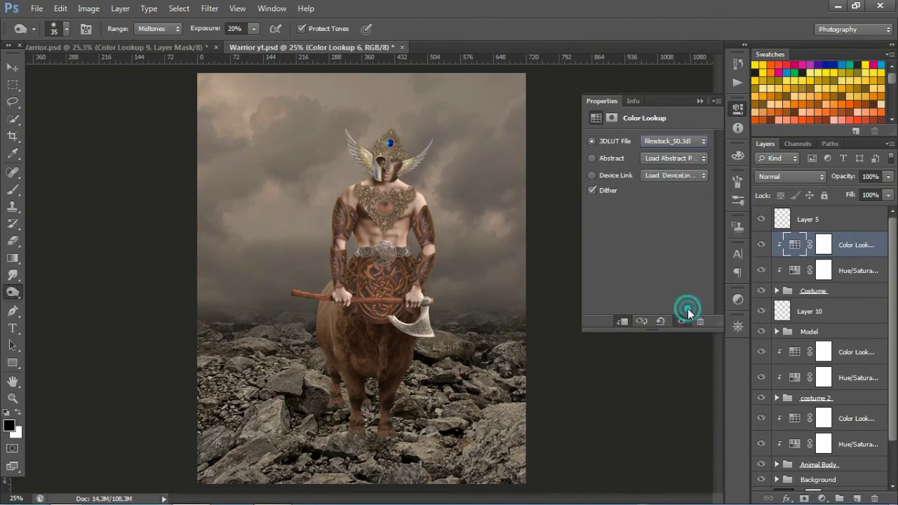
left_click(699, 101)
left_click(329, 236, "ctrl")
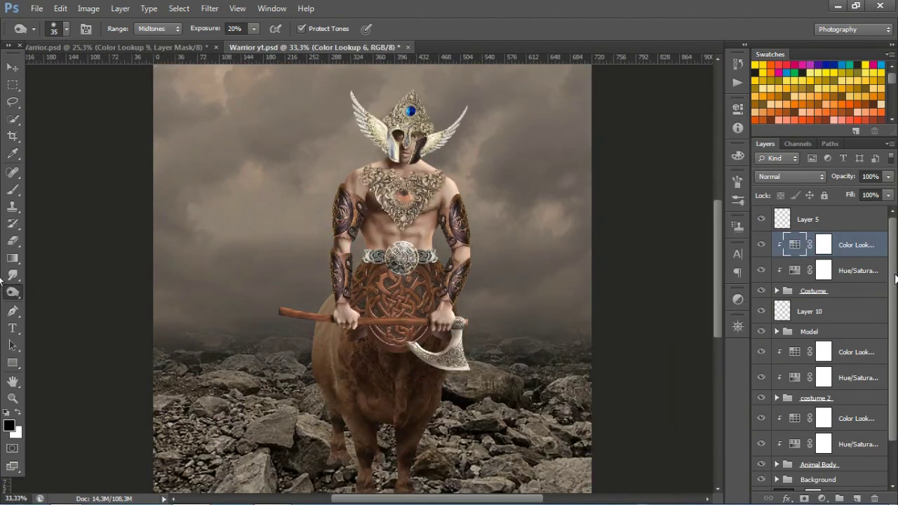
left_click(776, 291)
- Set the Model group's Color Lookup to filmstock_50.3dl
left_click(776, 290)
scroll(821, 315, "down", 1)
double_click(795, 325)
left_click(674, 141)
left_click(683, 307)
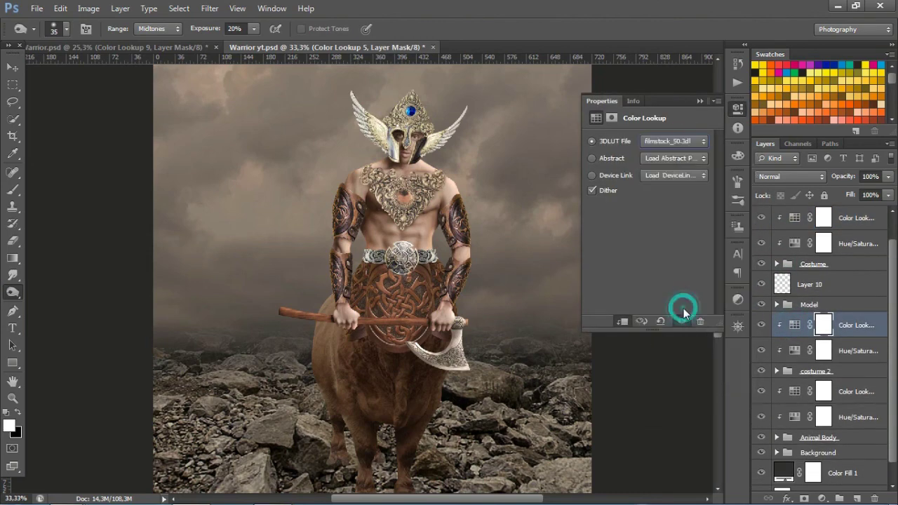
- Lower the model's Hue/Saturation saturation slightly and check the upper Hue/Saturation adjustment
scroll(405, 266, "up", 1)
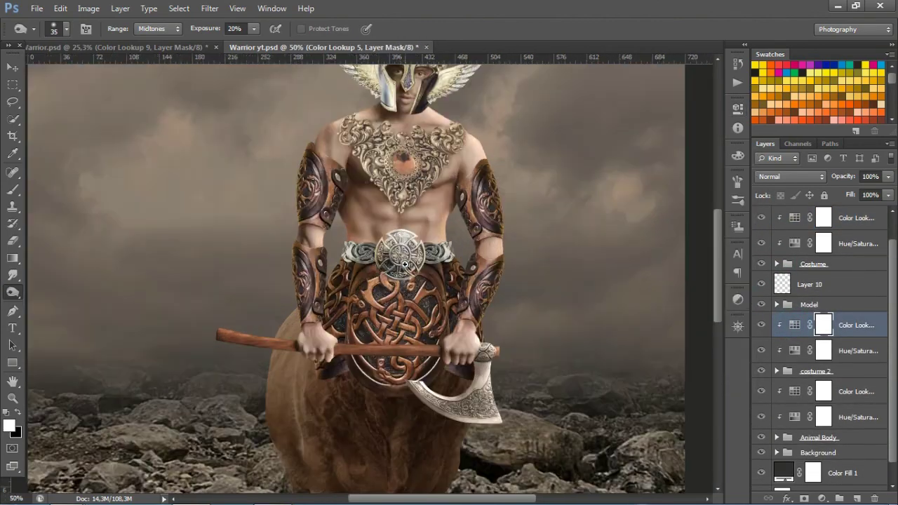
left_click_drag(567, 231, 566, 242)
double_click(795, 350)
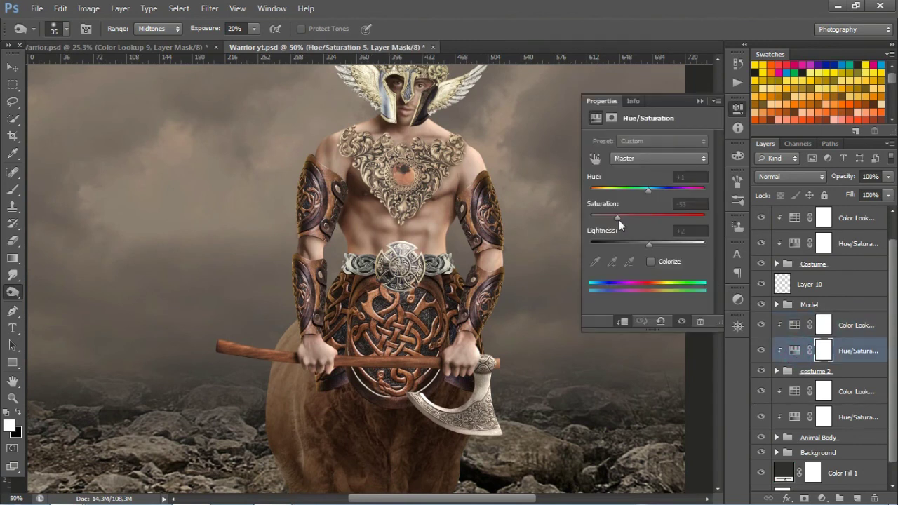
left_click_drag(608, 221, 606, 223)
left_click(699, 101)
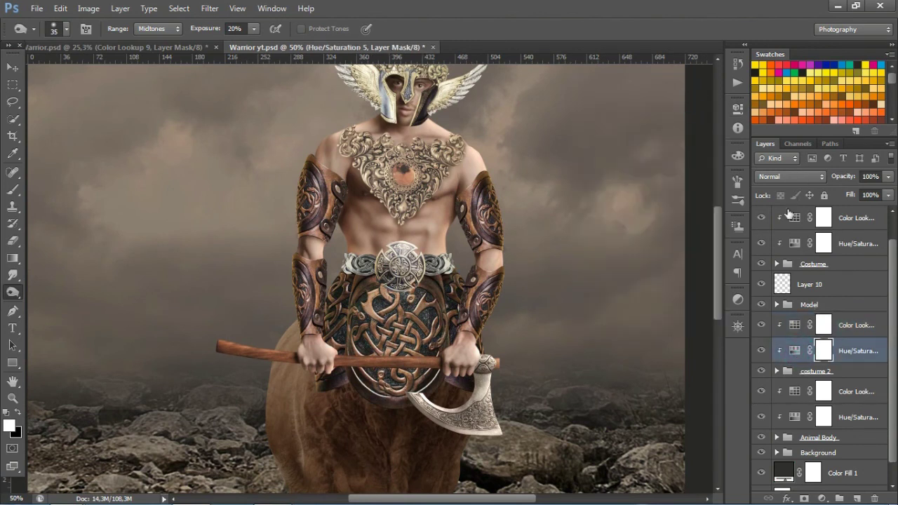
double_click(795, 243)
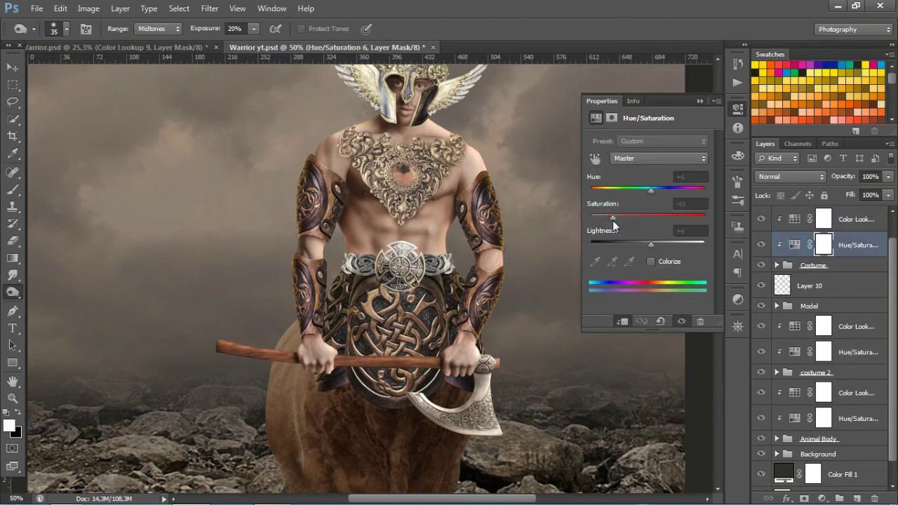
left_click(698, 101)
- Set the costume 2 Color Lookup to filmstock_50.3dl
left_click_drag(895, 254, 895, 277)
double_click(795, 370)
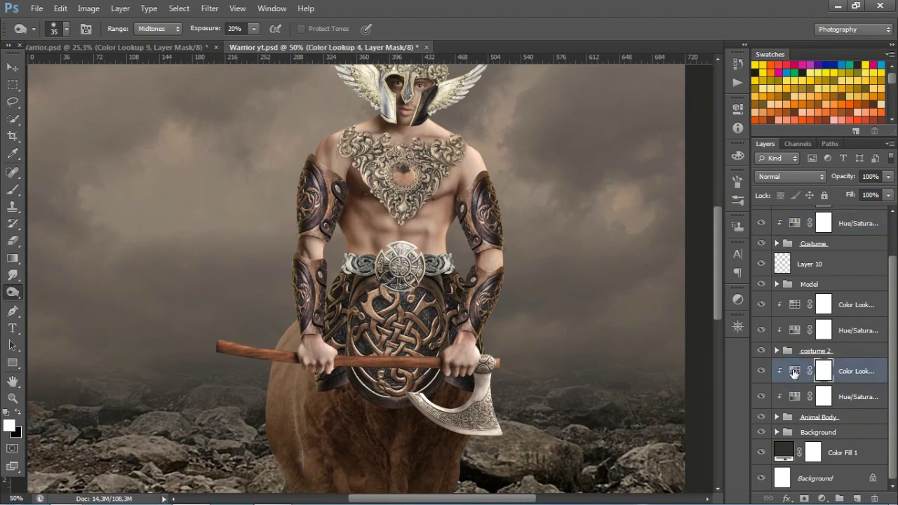
left_click(684, 141)
left_click(670, 306)
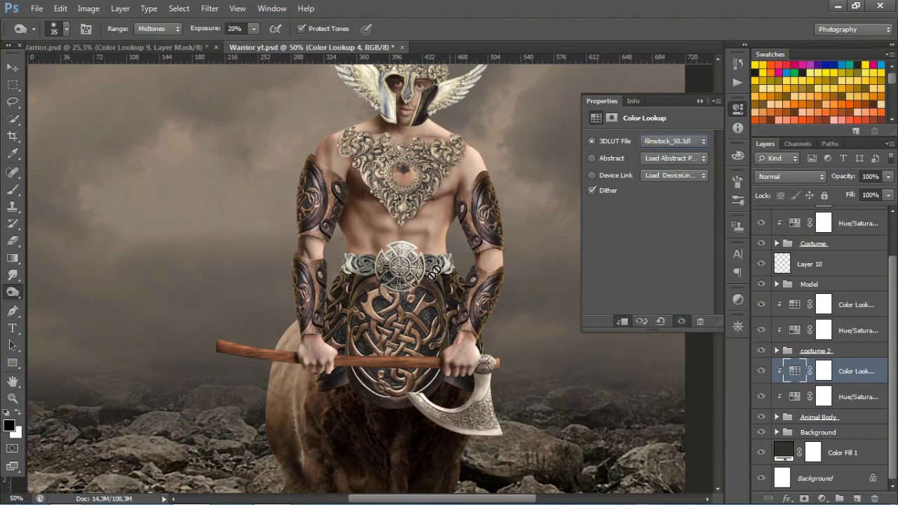
scroll(463, 216, "down", 3)
left_click_drag(463, 215, 451, 288)
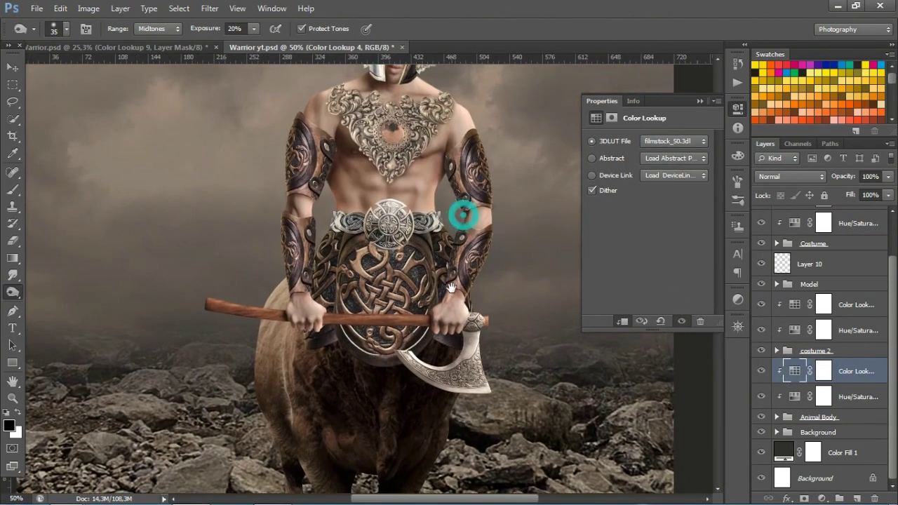
left_click(699, 101)
scroll(501, 256, "down", 2)
scroll(501, 257, "up", 2)
scroll(501, 256, "down", 2)
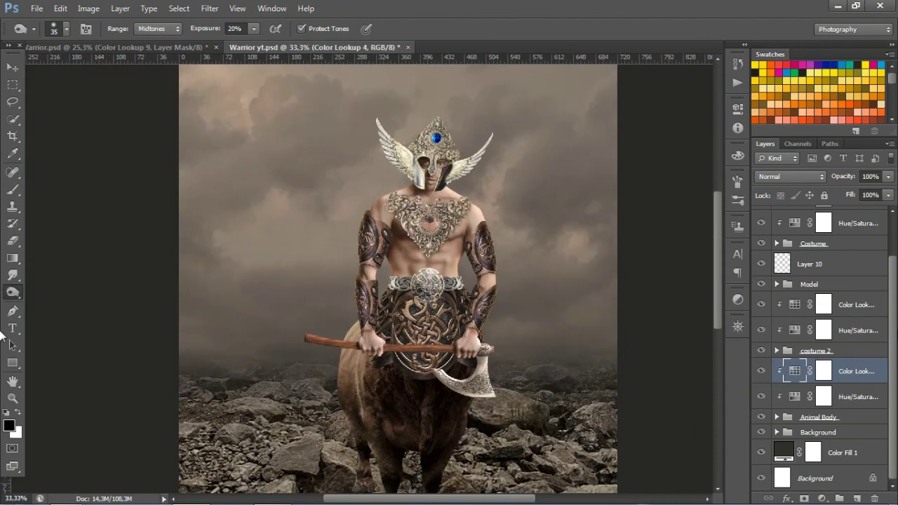
left_click(777, 432)
- Paint the ground layer mask with a 1100px black brush at 40% around the rocks and hooves
scroll(821, 336, "down", 5)
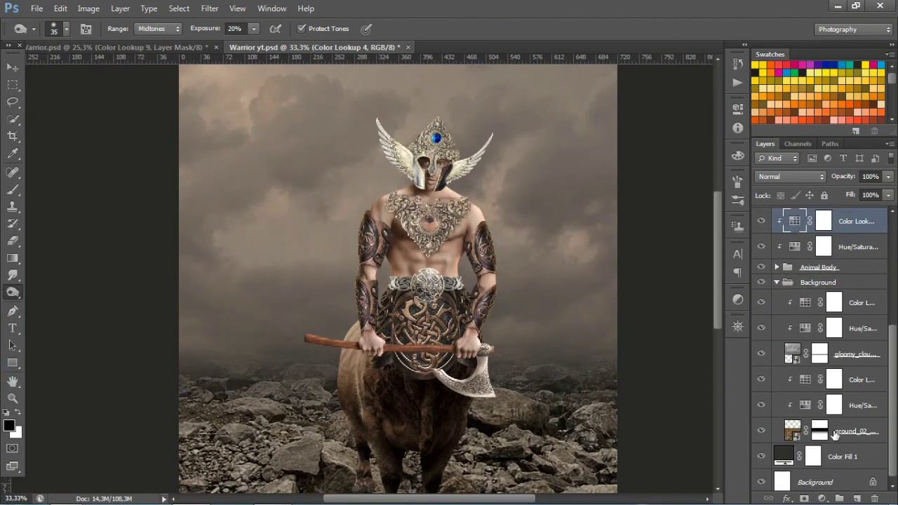
left_click(819, 431)
key("x")
key("b")
key("bracketright")
key("bracketright")
key("bracketright")
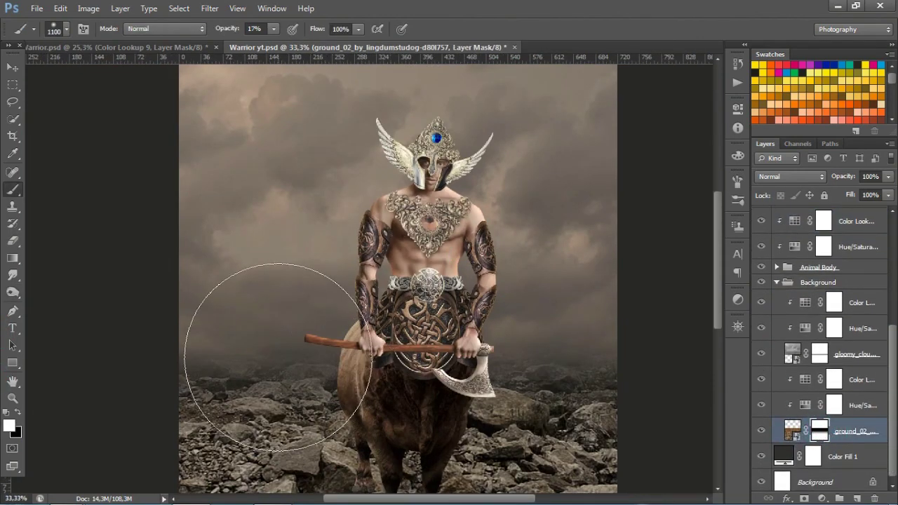
key("x")
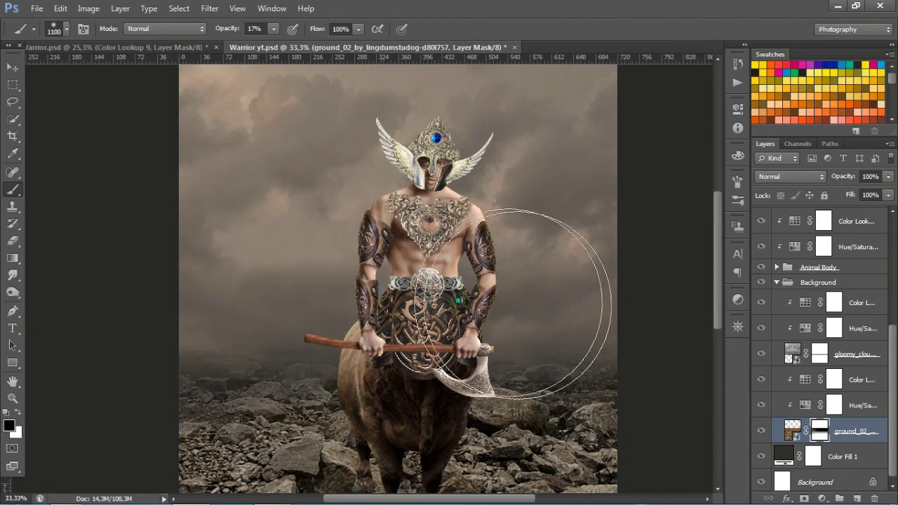
left_click_drag(603, 363, 544, 223)
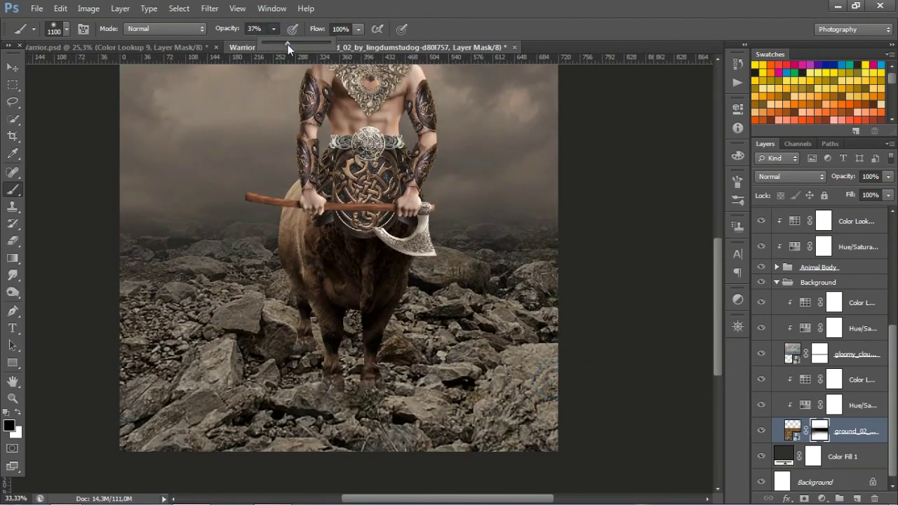
left_click_drag(287, 44, 289, 45)
mouse_move(527, 220)
left_mouse_down()
mouse_move(571, 306)
mouse_move(509, 437)
mouse_move(139, 300)
mouse_move(234, 250)
mouse_move(181, 378)
mouse_move(145, 413)
mouse_move(385, 441)
left_mouse_up()
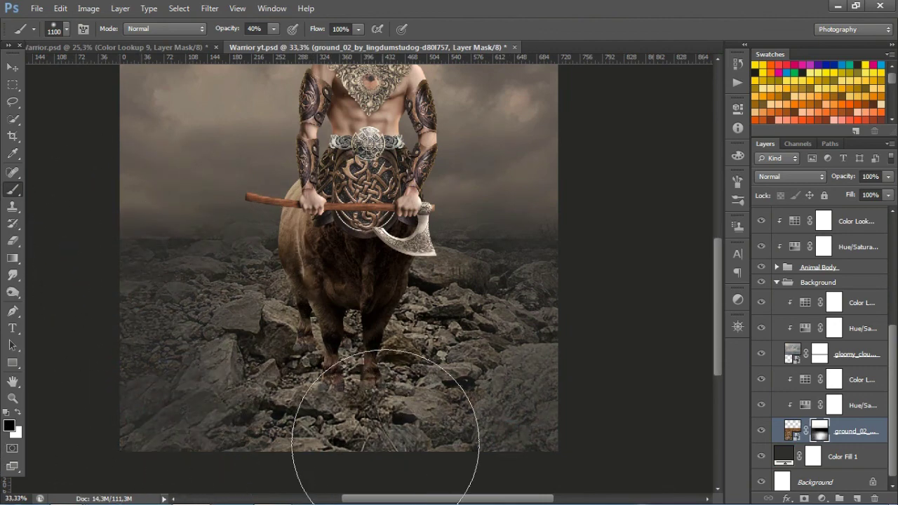
left_click(471, 400)
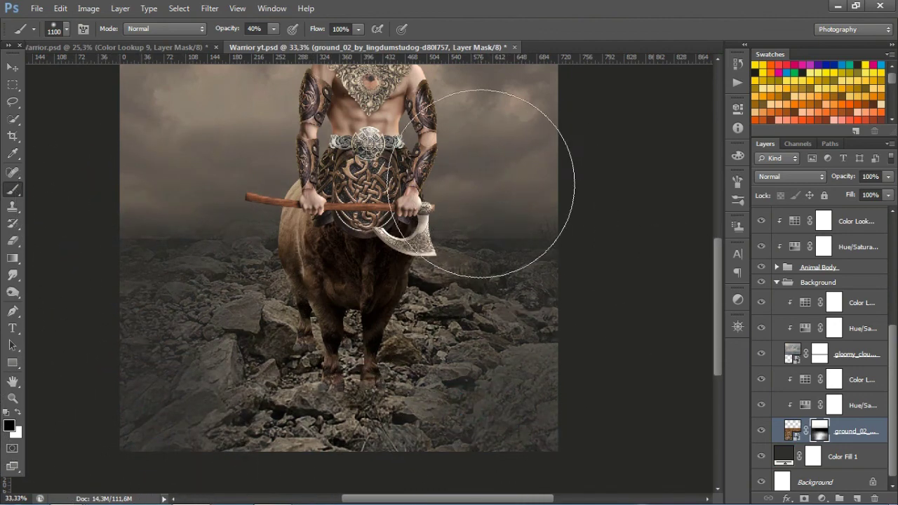
key("[")
- Mask the gloomy_cloud layer on both sides of the centaur with a smaller black brush
key("[")
key("[")
key("[")
left_click(195, 220)
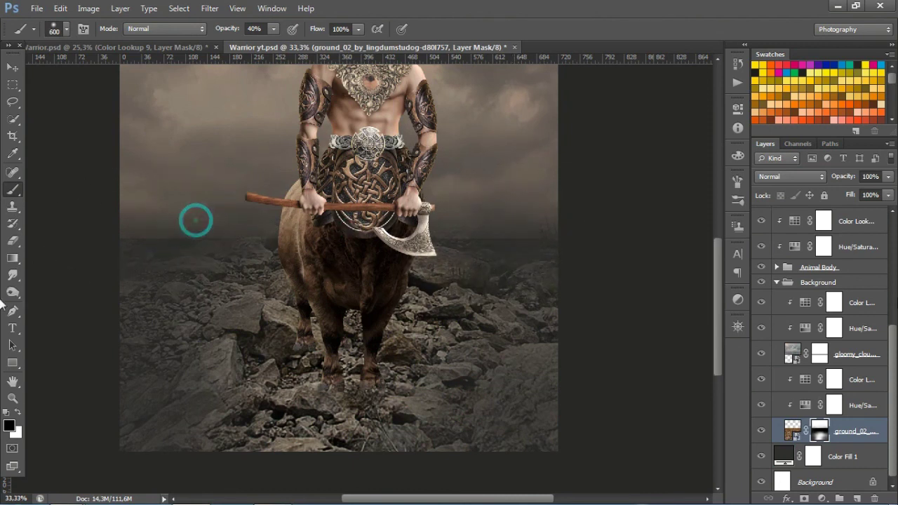
left_click(818, 354)
left_click(491, 236)
left_click(556, 245)
key("[")
key("[")
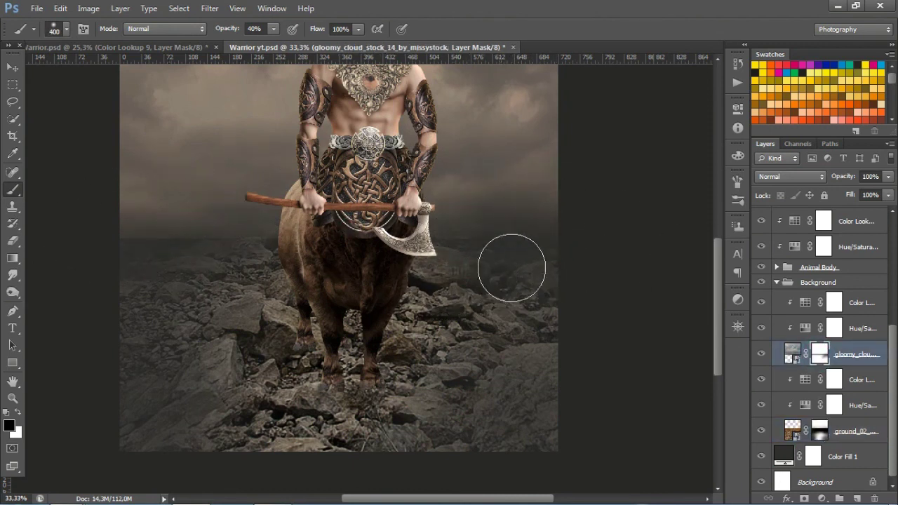
left_click(457, 231)
left_click(249, 240)
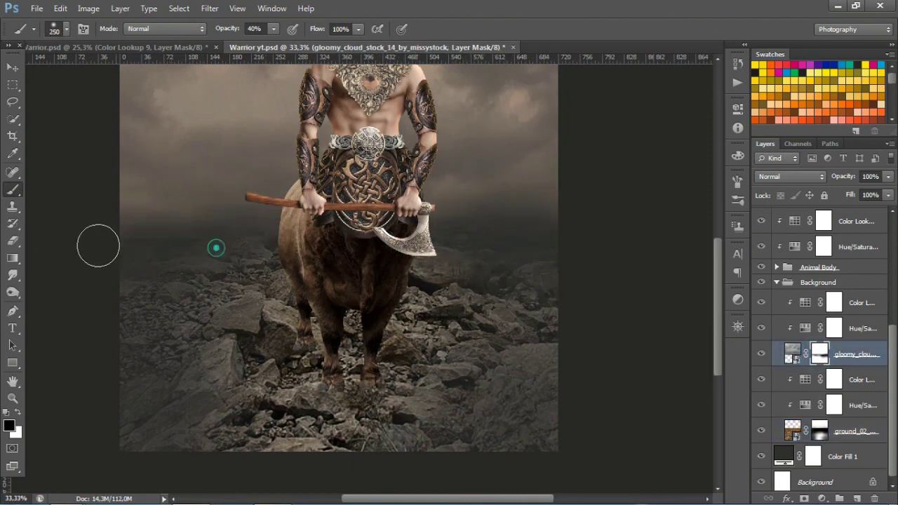
left_click(539, 228)
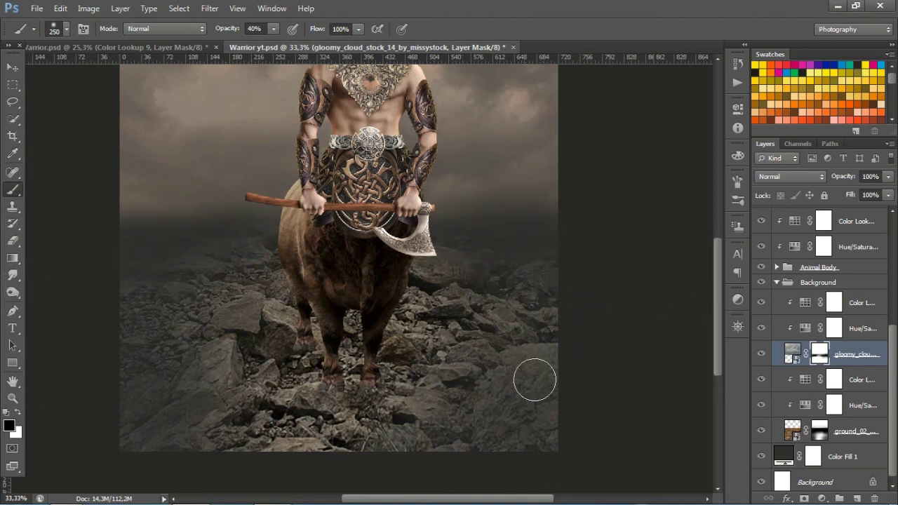
left_click(231, 226)
key("bracketright")
key("bracketright")
key("bracketright")
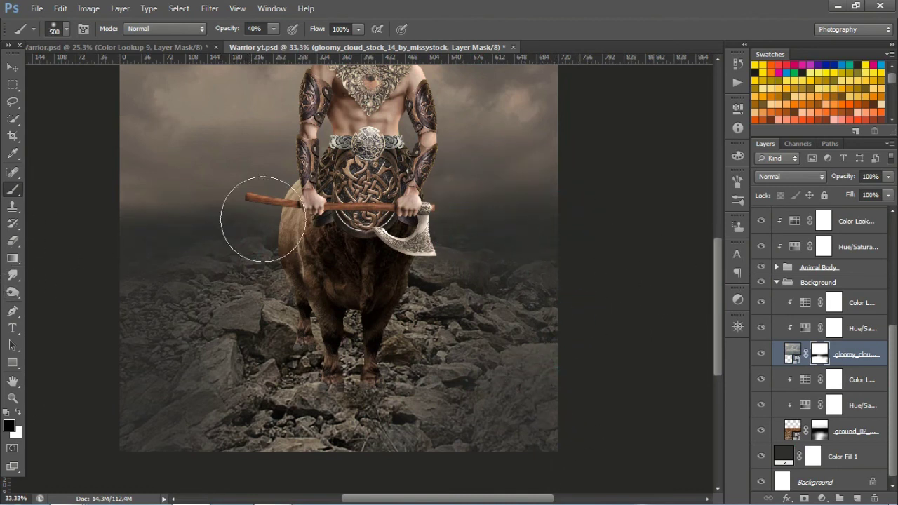
- Blend the left and right ground edges on the ground_02 mask
left_click(819, 431)
left_click(557, 260)
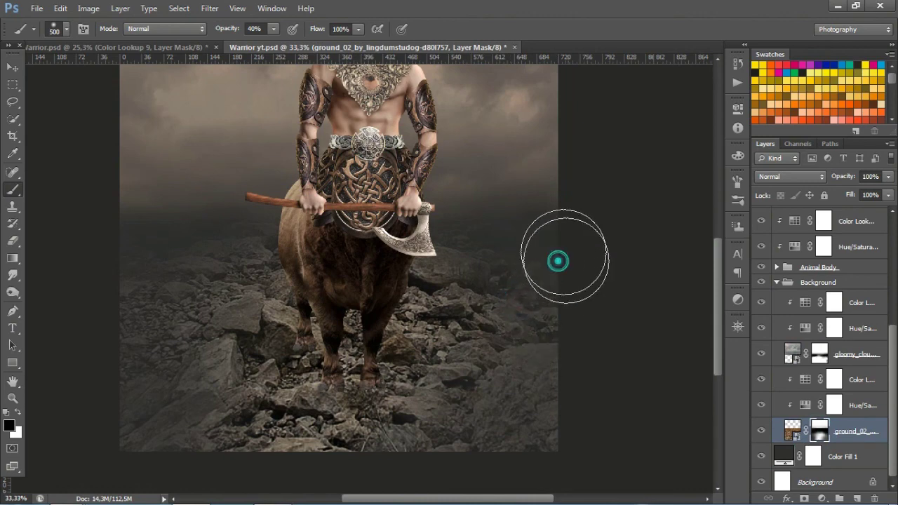
left_click(183, 204)
left_click(547, 451)
- Try filmstock_50.3dl on the background Color Lookup, then revert it to FallColors.look
key("v")
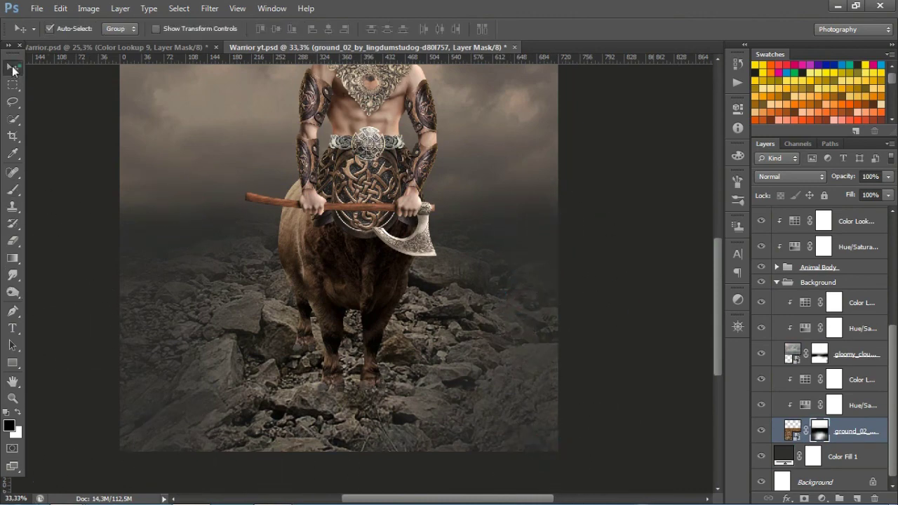
scroll(440, 255, "up", 2)
scroll(440, 255, "down", 1)
double_click(808, 378)
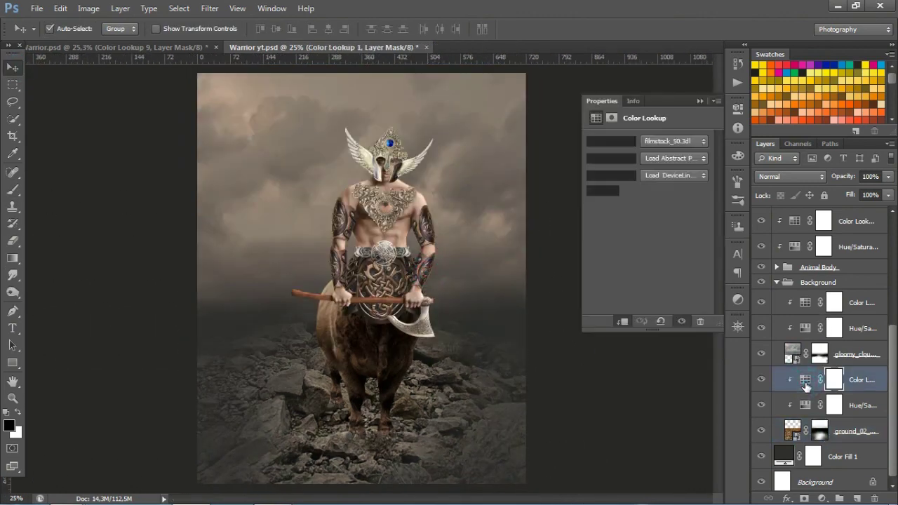
left_click(805, 302)
left_click(674, 141)
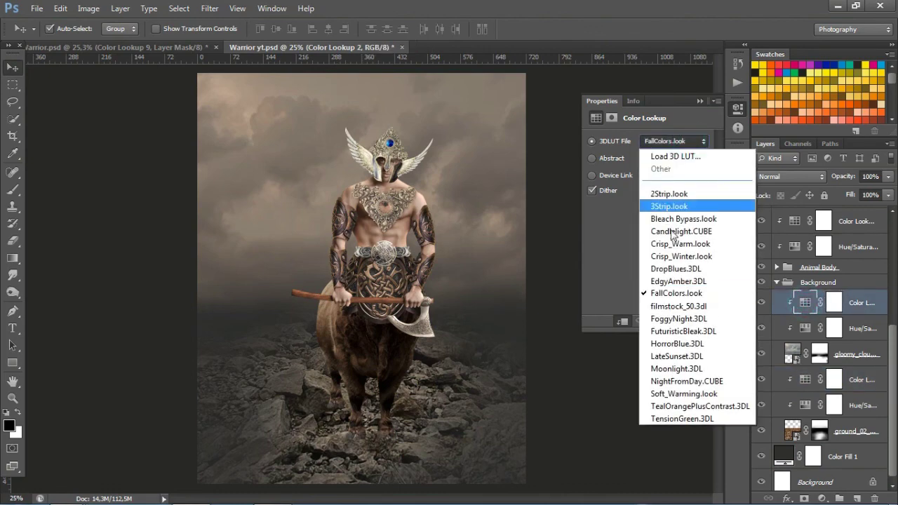
left_click(687, 306)
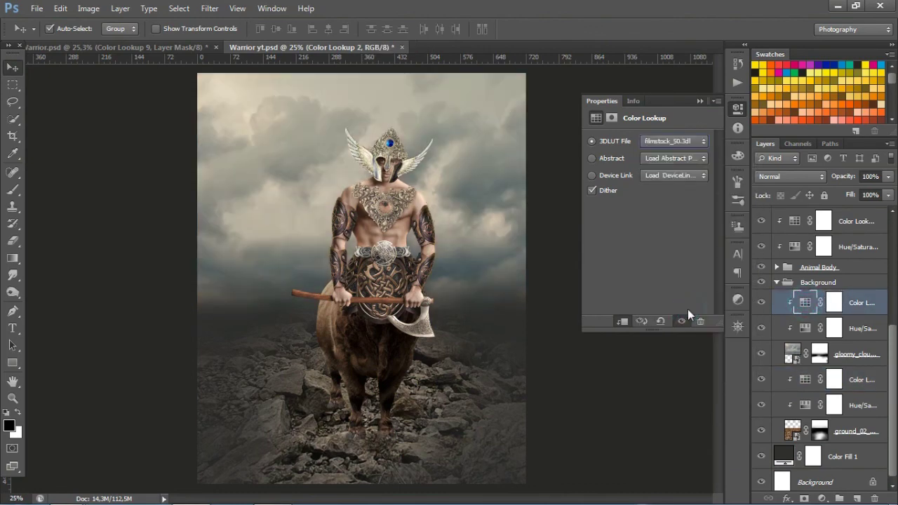
left_click(700, 141)
left_click(675, 293)
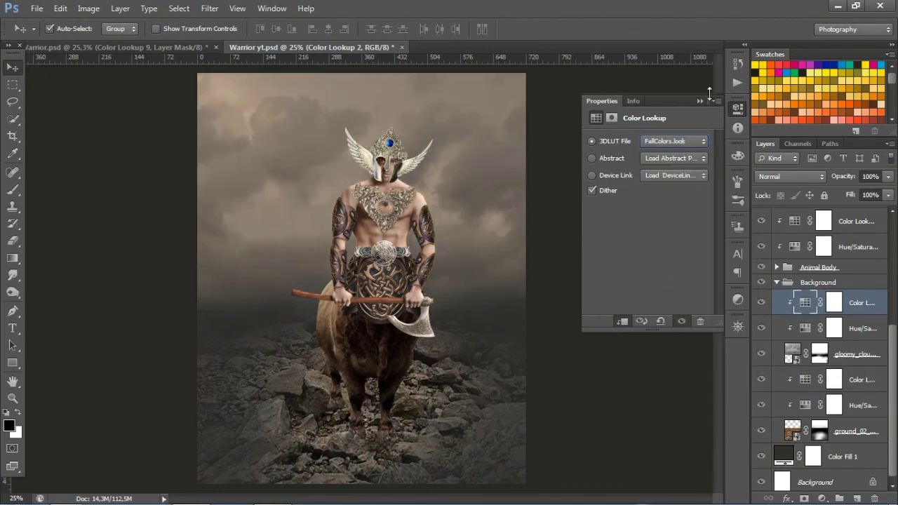
left_click(700, 101)
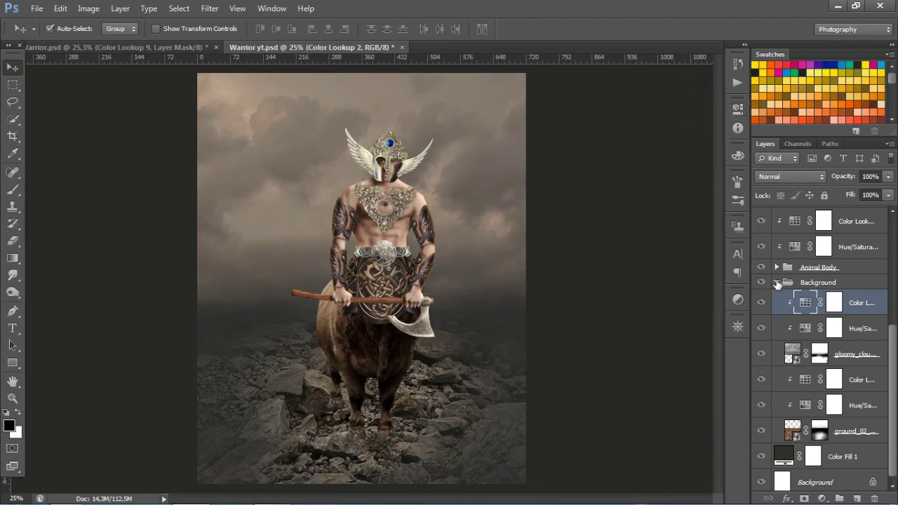
- Reopen the Background group and select its lower Color Lookup adjustment
left_click(776, 282)
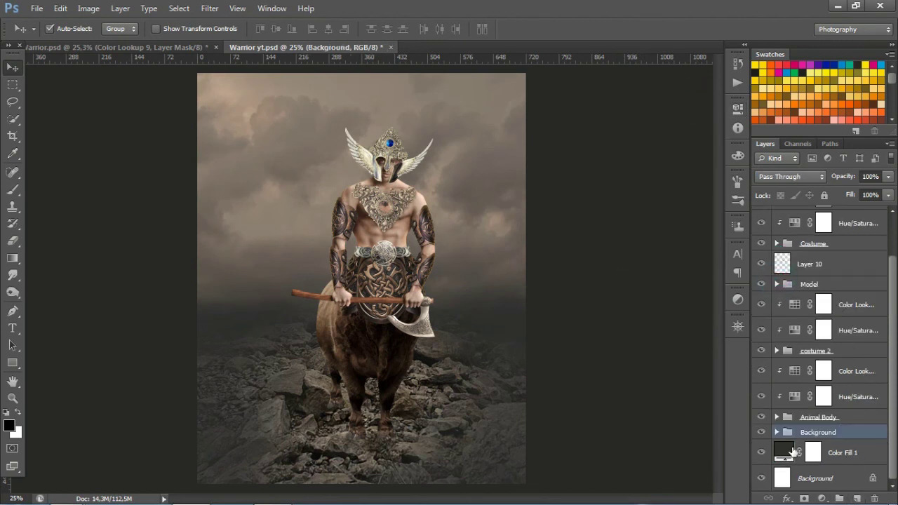
left_click(776, 432)
left_click_drag(889, 379, 889, 449)
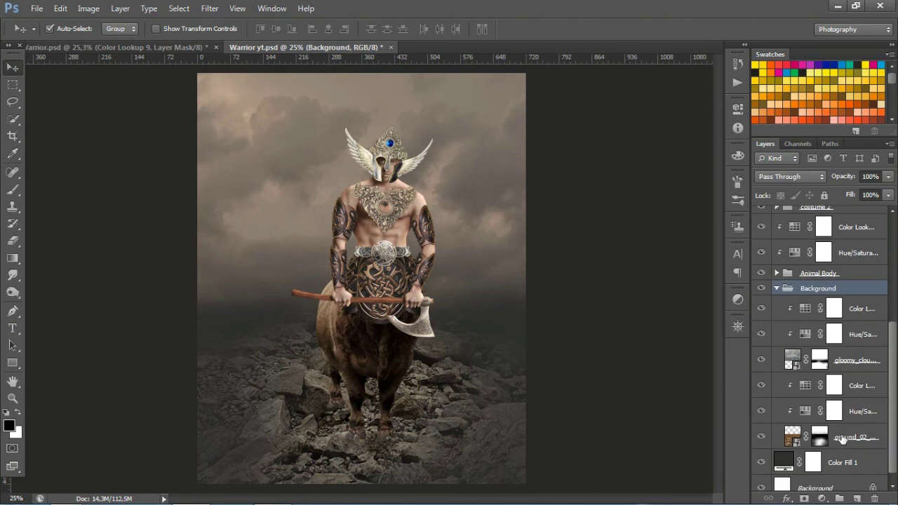
left_click(842, 439)
left_click(855, 389)
- Add Layer 11 and darken the lower rocks with a black cloud-shaped brush, then fade it
left_click(856, 498)
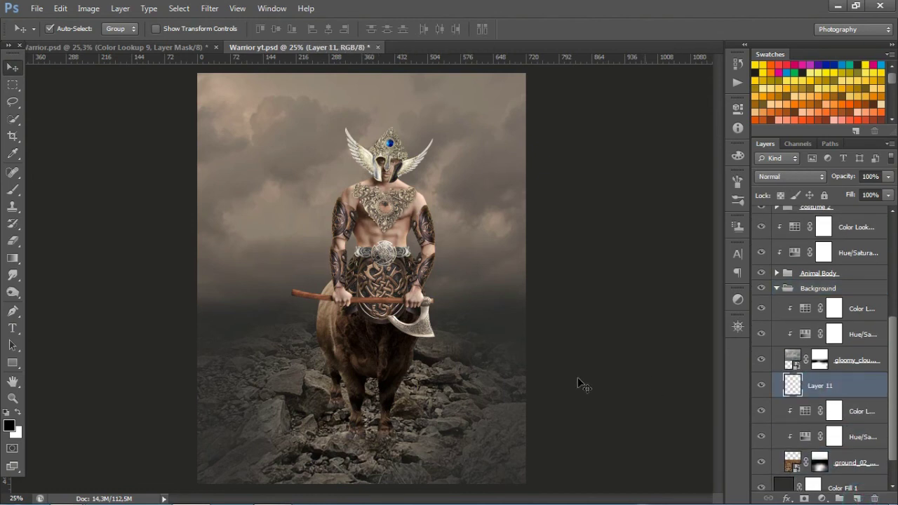
key("b")
right_click(268, 254)
left_click_drag(412, 351, 412, 398)
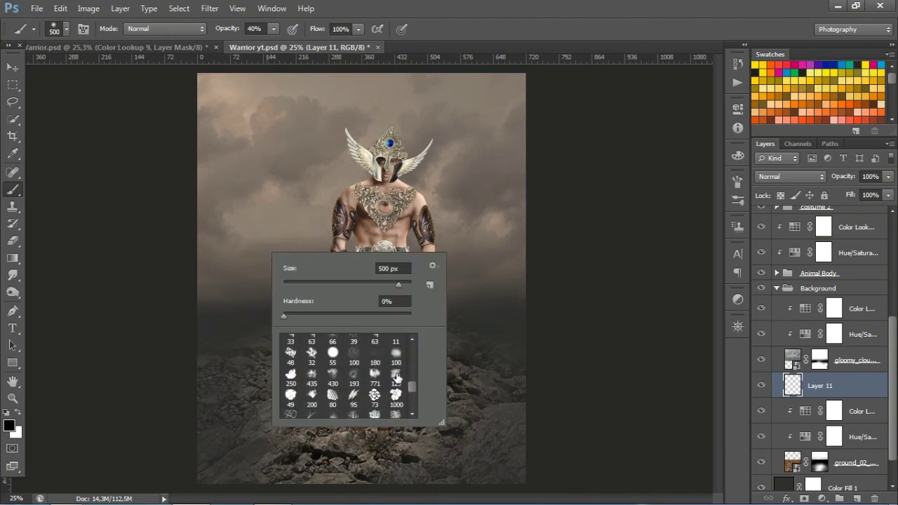
left_click(396, 372)
key("Return")
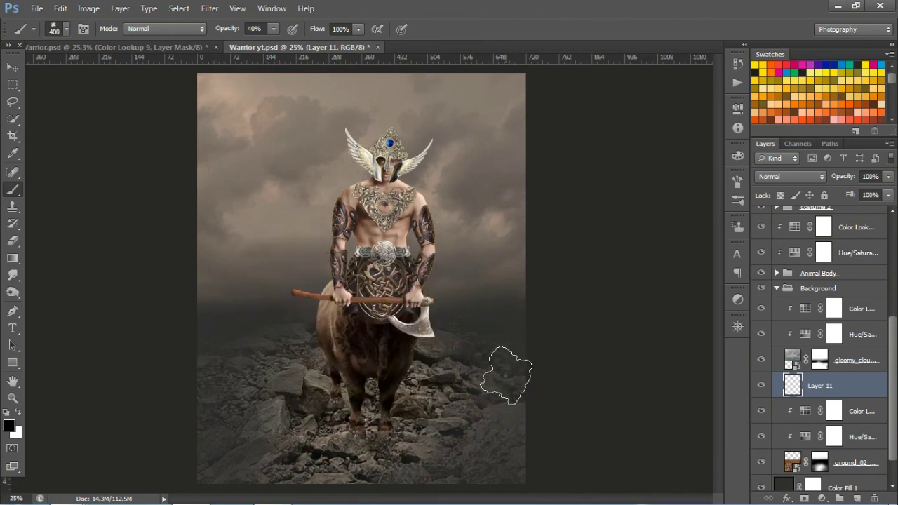
mouse_move(505, 376)
left_mouse_down()
mouse_move(531, 381)
mouse_move(526, 372)
left_mouse_up()
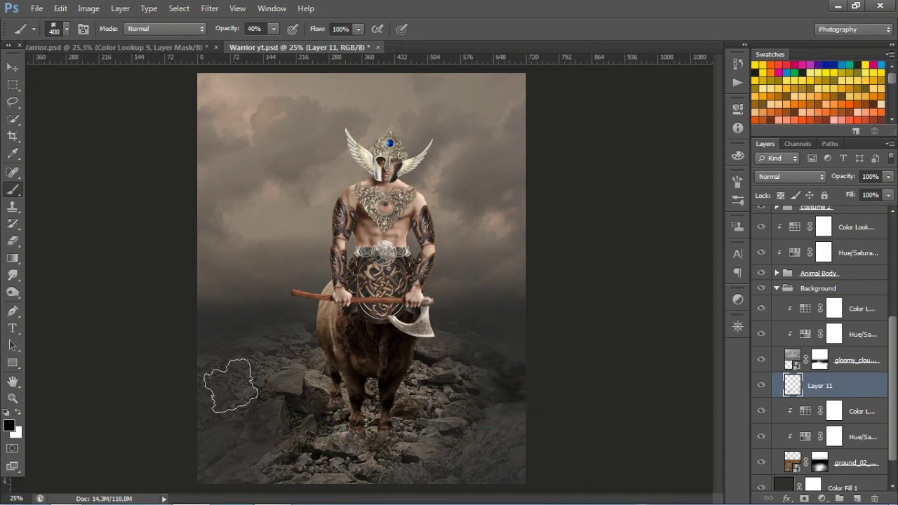
mouse_move(231, 386)
left_mouse_down()
mouse_move(164, 477)
mouse_move(300, 485)
mouse_move(537, 366)
mouse_move(447, 321)
mouse_move(260, 321)
mouse_move(185, 346)
left_mouse_up()
left_click_drag(491, 344, 534, 324)
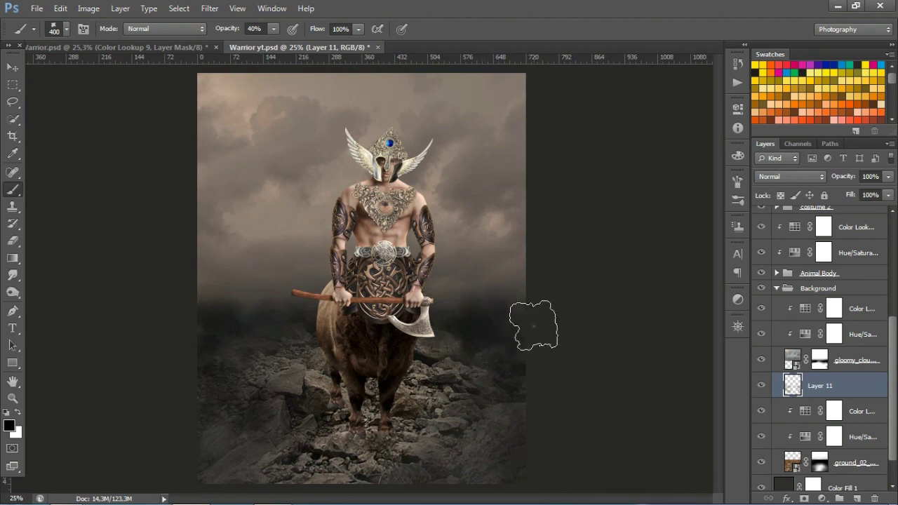
left_click_drag(865, 188, 855, 192)
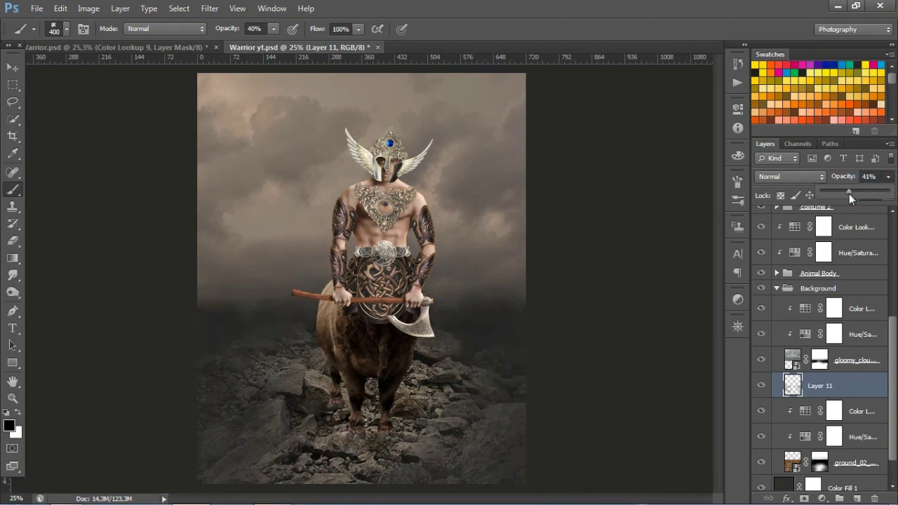
- Darken the rocks beside the legs on Layer 12 with a 250px brush at about 80% opacity
left_click(857, 498)
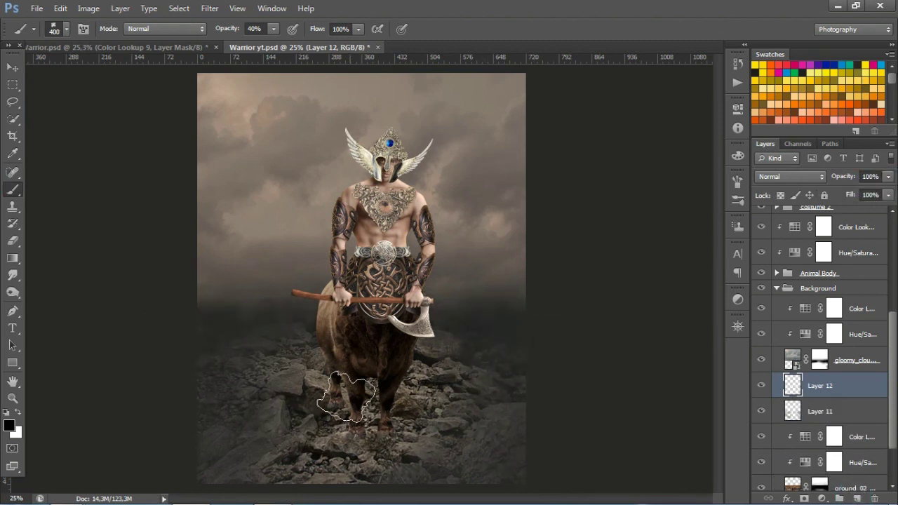
scroll(357, 418, "up", 1)
key("bracketleft")
key("bracketleft")
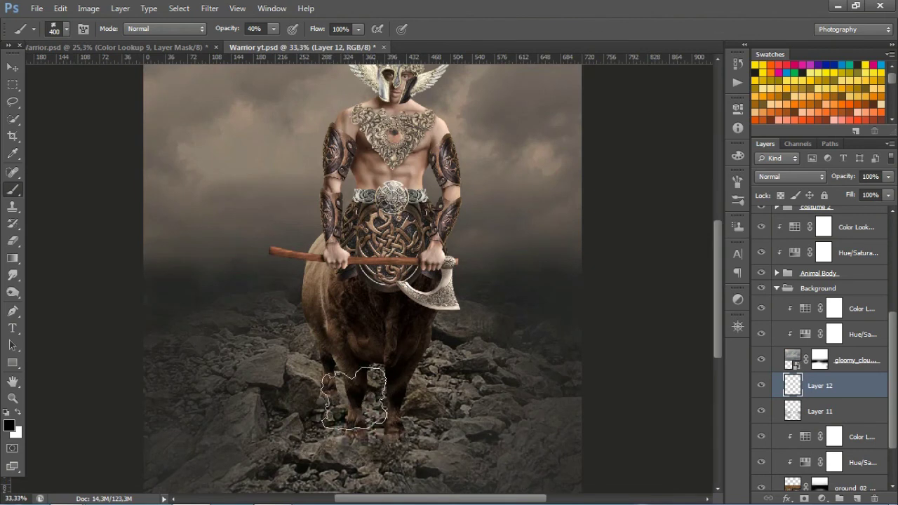
mouse_move(288, 406)
left_mouse_down()
mouse_move(296, 378)
mouse_move(381, 401)
left_mouse_up()
key("bracketleft")
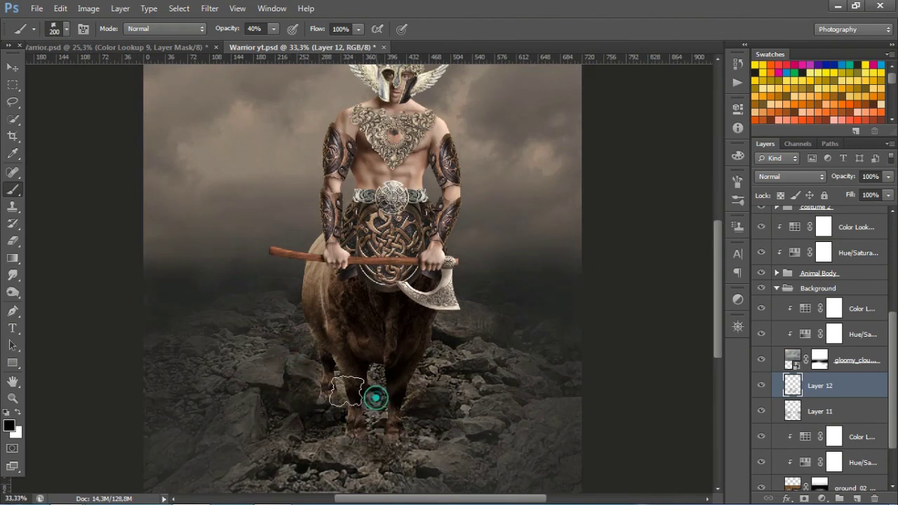
left_click(888, 176)
left_click_drag(885, 191, 875, 198)
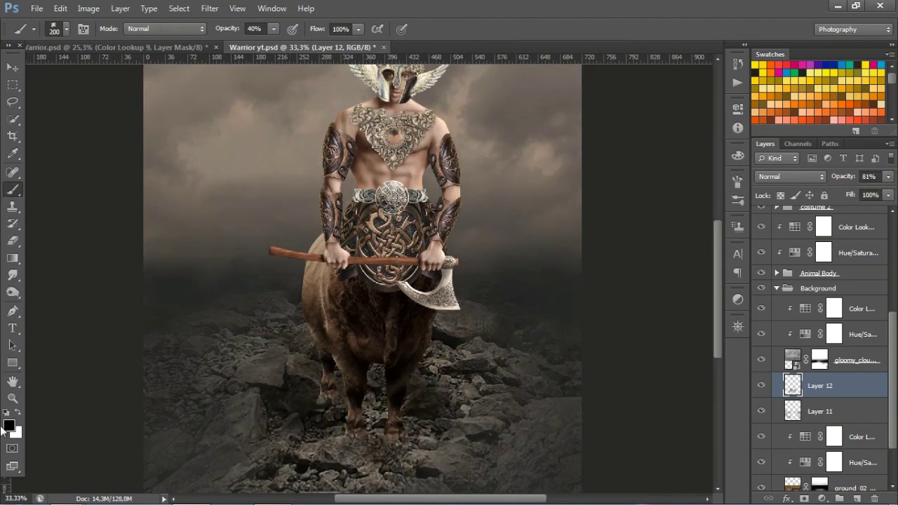
- Sample a grey-brown rock colour, paint it over the ground, and place Layer 13 below costume 2
left_click(8, 426)
left_click(475, 393)
left_click(804, 247)
mouse_move(311, 391)
left_mouse_down()
mouse_move(306, 411)
mouse_move(425, 400)
left_mouse_up()
left_click(817, 287)
left_click_drag(812, 435, 814, 382)
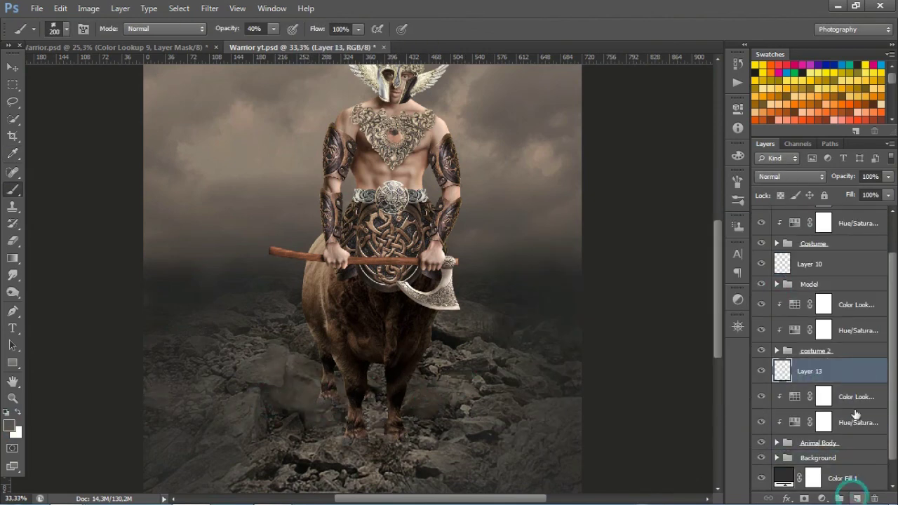
- Paint soft dust around the hooves, over nearby rocks and onto the front leg
left_click_drag(321, 395, 426, 393)
scroll(430, 432, "up", 1, "alt")
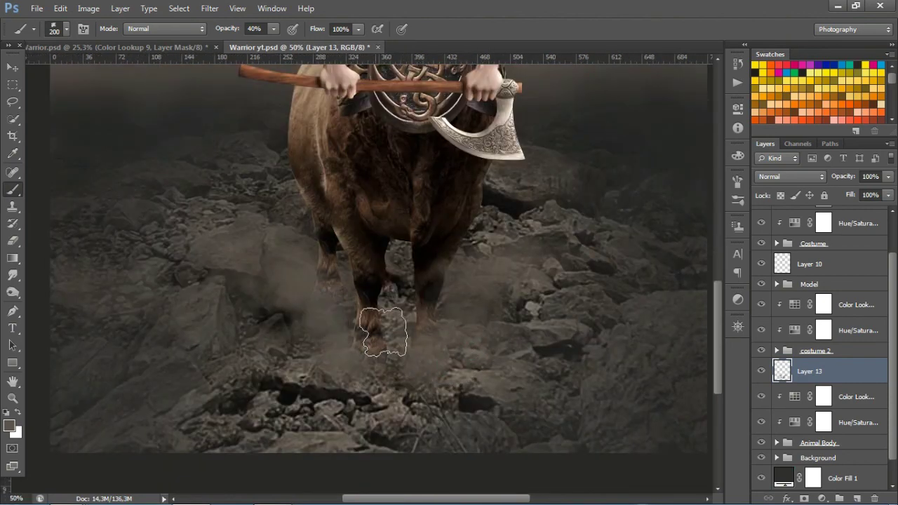
left_click_drag(401, 375, 512, 330)
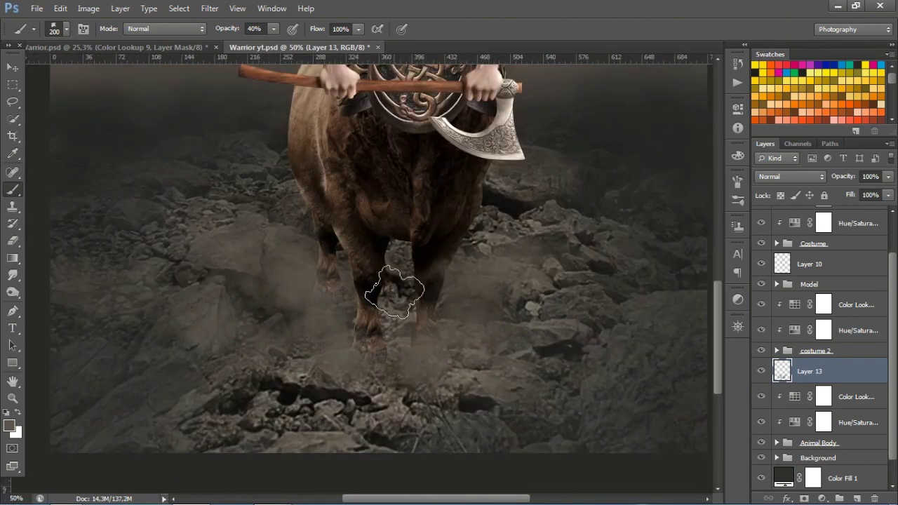
key("[")
key("[")
key("[")
left_click(392, 292)
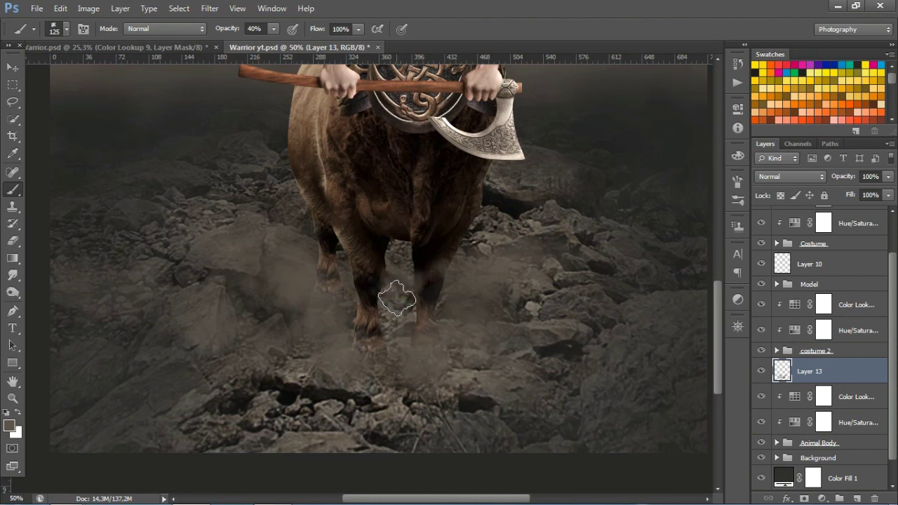
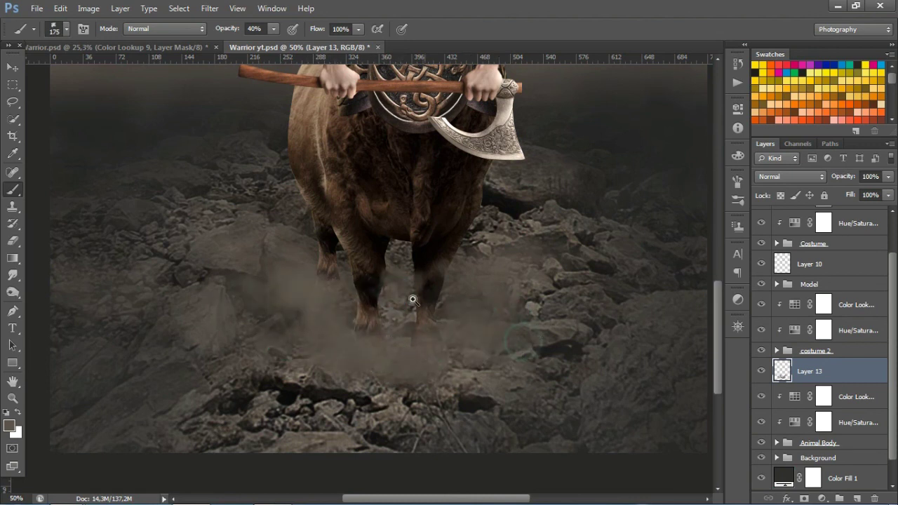
- Add Layer 14 and brush dark haze over the lower ground and upper-right sky edge
scroll(465, 277, "down", 1, "alt")
scroll(464, 277, "down", 1)
key("bracketright")
key("bracketright")
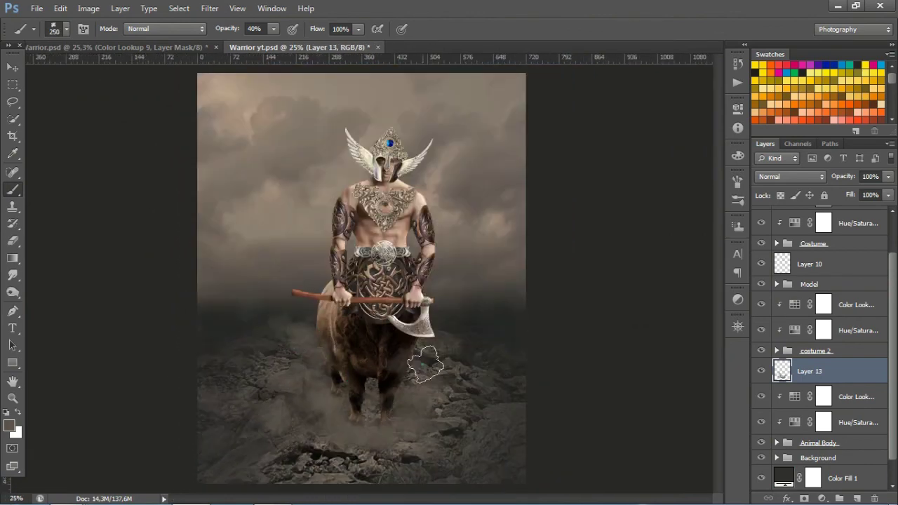
key("ctrl+shift+alt+n")
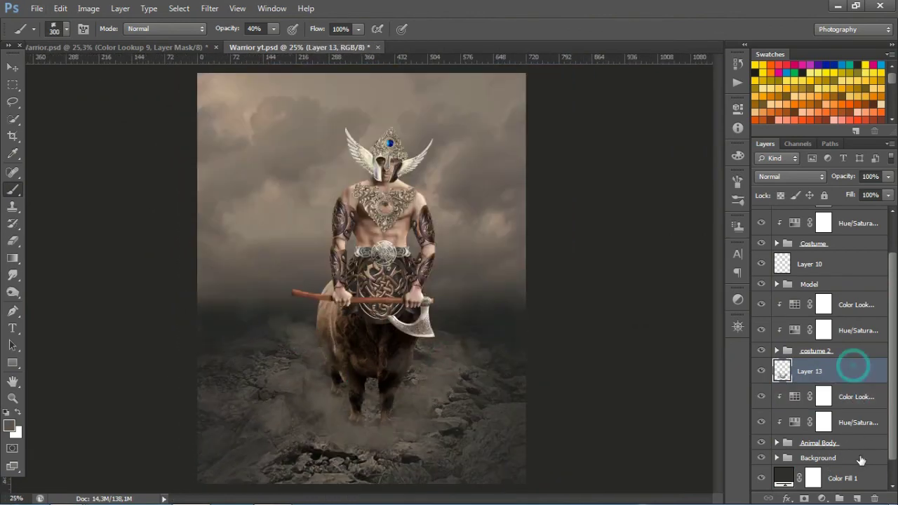
left_click_drag(306, 456, 215, 477)
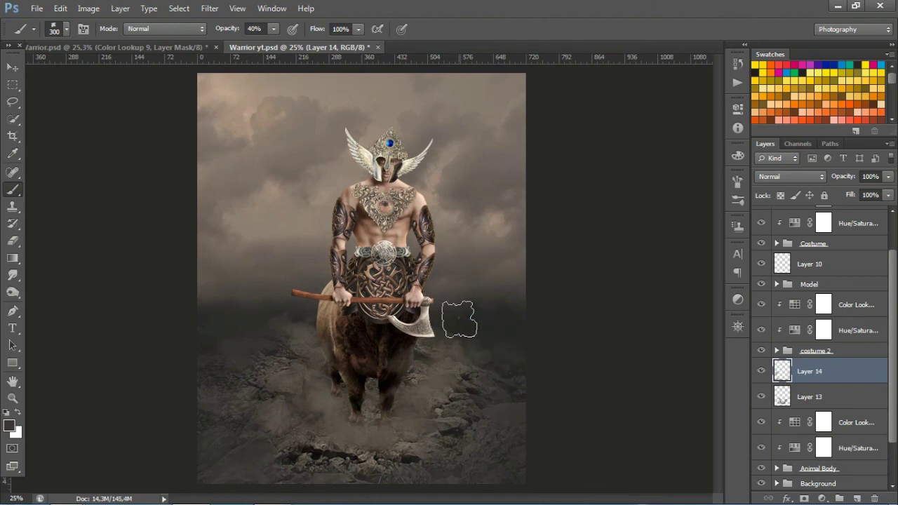
key("bracketright")
key("bracketright")
key("bracketright")
left_click_drag(511, 253, 523, 94)
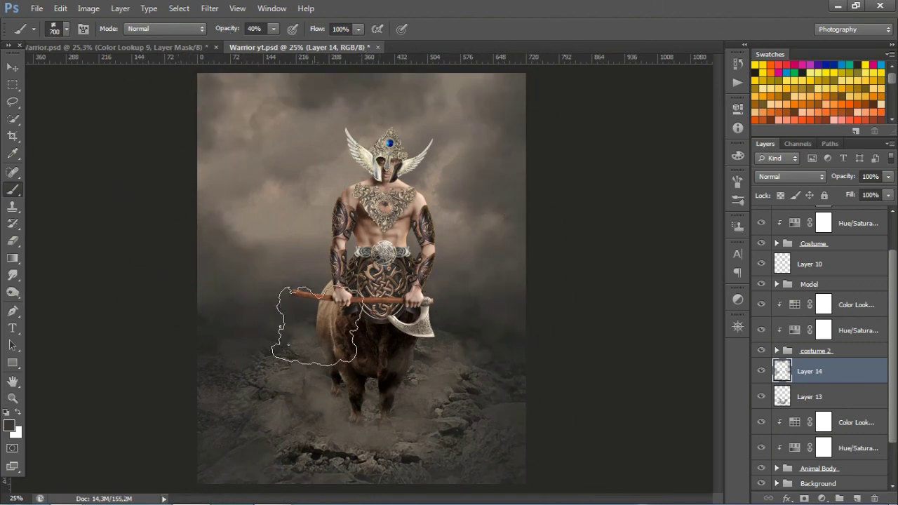
- Dismiss the Preferences window, reset the zoom to 33.33% and switch to the Move tool
double_click(493, 56)
key("Escape")
key("ctrl+minus")
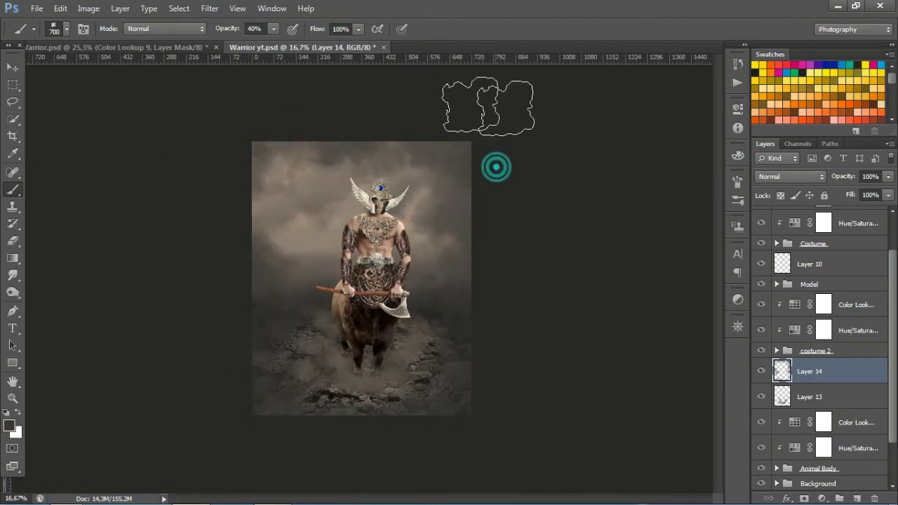
key("v")
key("ctrl+plus")
key("ctrl+plus")
scroll(424, 283, "down", 3)
scroll(424, 283, "up", 1)
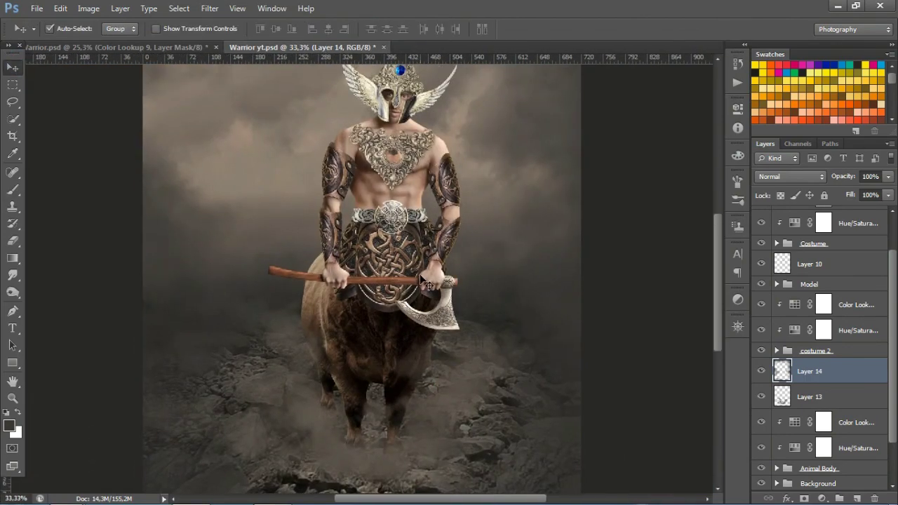
scroll(828, 337, "up", 2)
key("super+1")
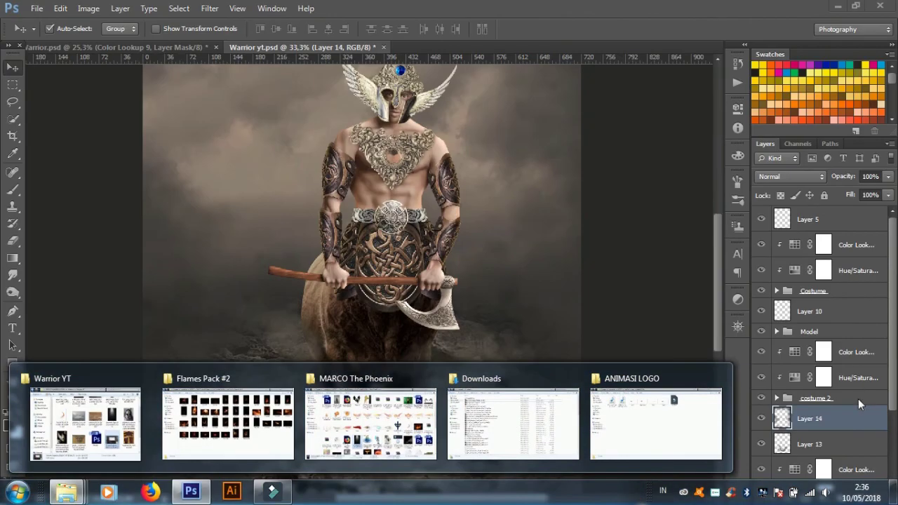
left_click(832, 313)
- Add a layer named shadow above Background and set up a soft round black brush
scroll(821, 350, "down", 2)
left_click(814, 487)
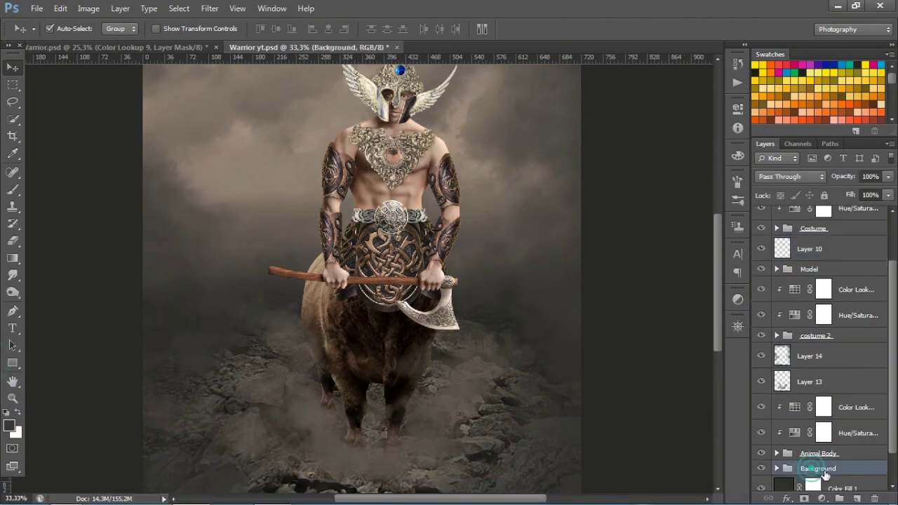
left_click(857, 498)
double_click(819, 474)
type("shadow")
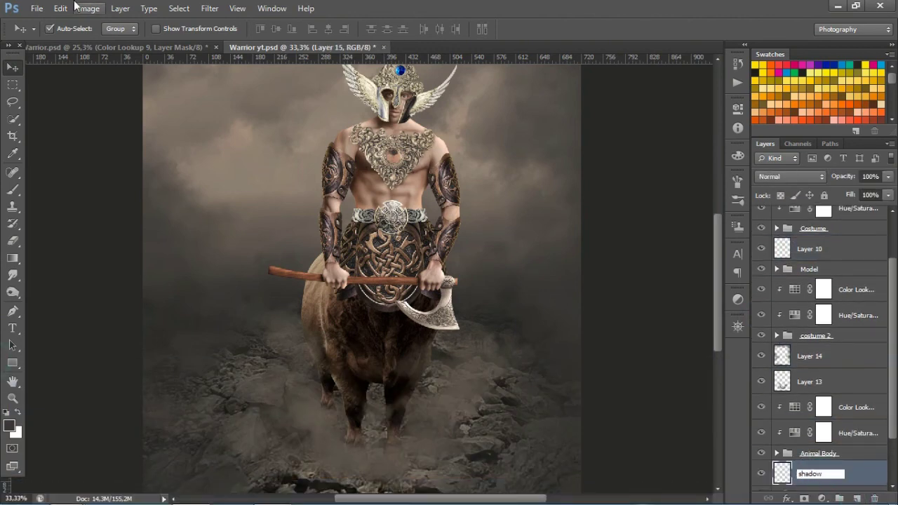
left_click(12, 189)
right_click(186, 201)
left_click(334, 337)
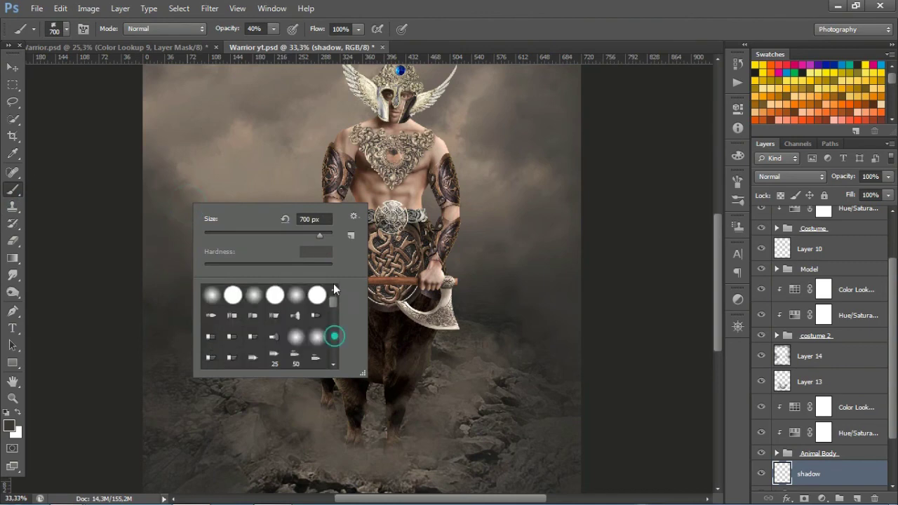
key("Return")
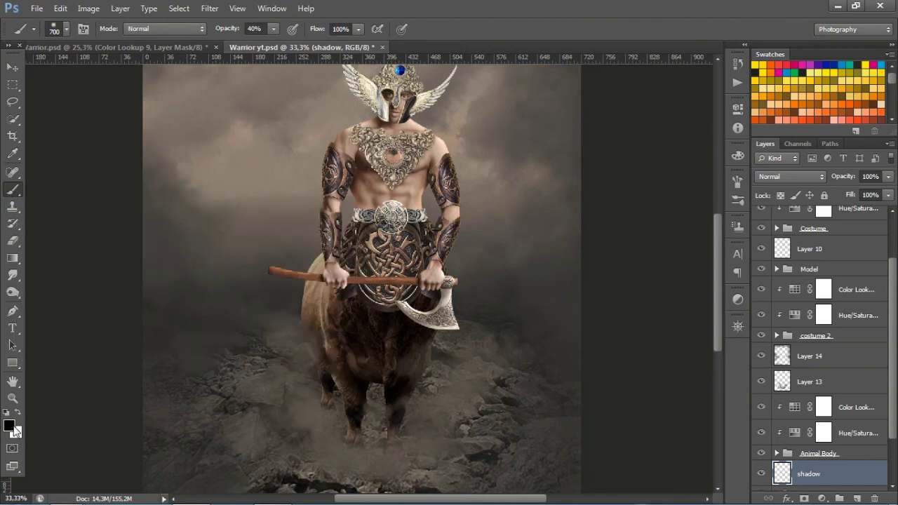
- Paint dark shadow around and beneath the centaur's hooves across the ground
key("ctrl+plus")
scroll(344, 415, "down", 3)
key("bracketleft")
key("bracketleft")
key("bracketleft")
key("bracketleft")
key("bracketleft")
key("bracketleft")
key("bracketleft")
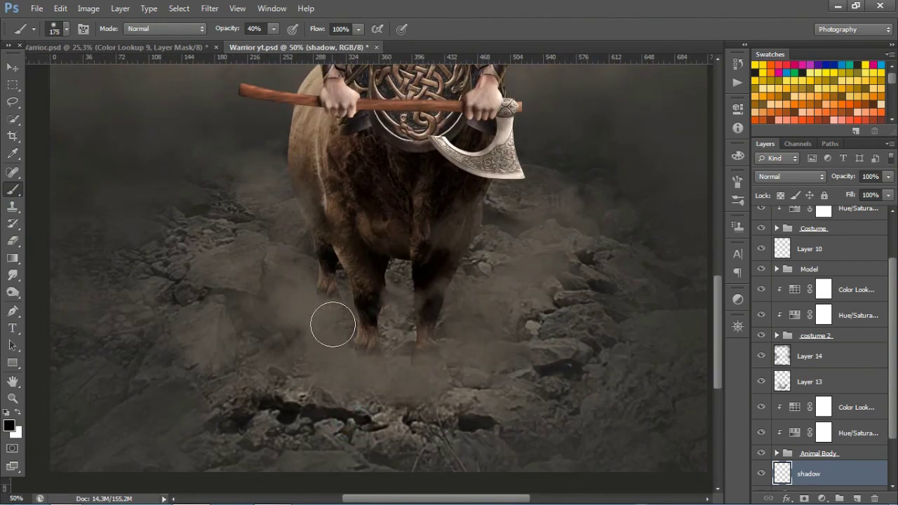
mouse_move(334, 326)
left_mouse_down()
mouse_move(383, 312)
mouse_move(397, 352)
left_mouse_up()
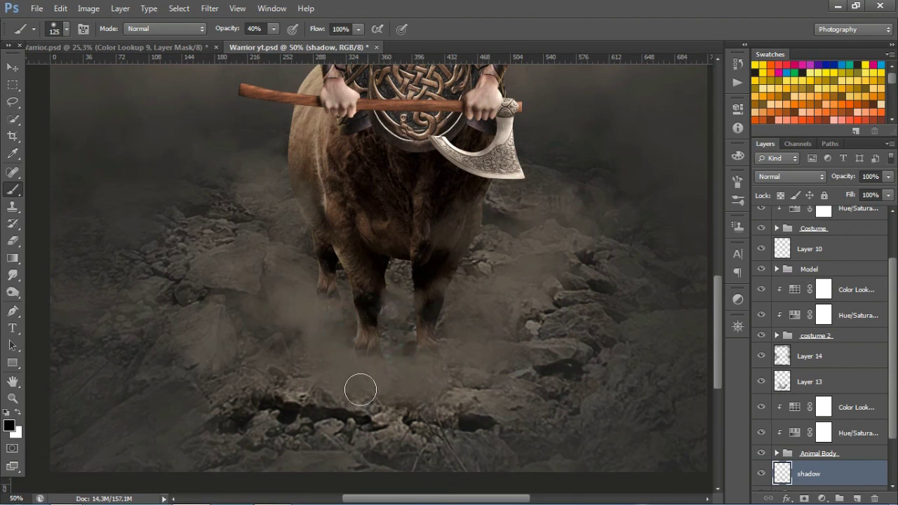
left_click_drag(368, 394, 436, 381)
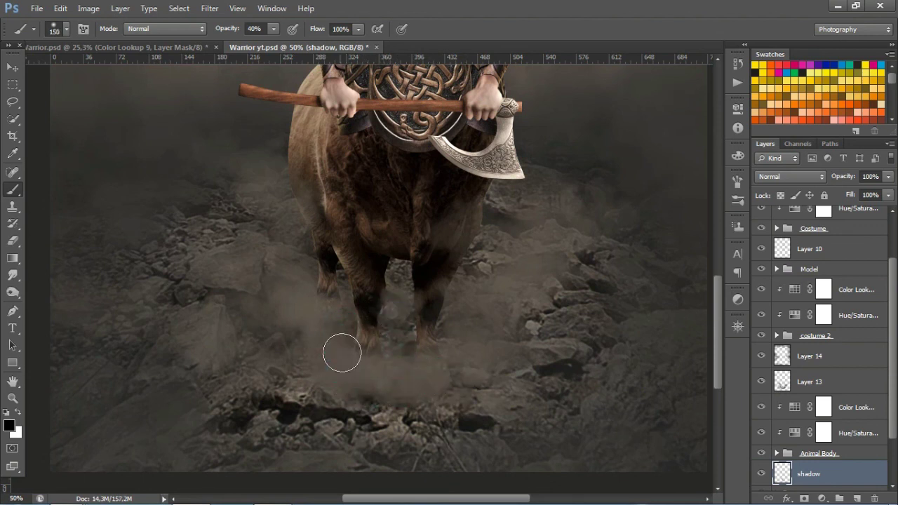
mouse_move(446, 397)
left_mouse_down()
mouse_move(409, 444)
mouse_move(329, 354)
left_mouse_up()
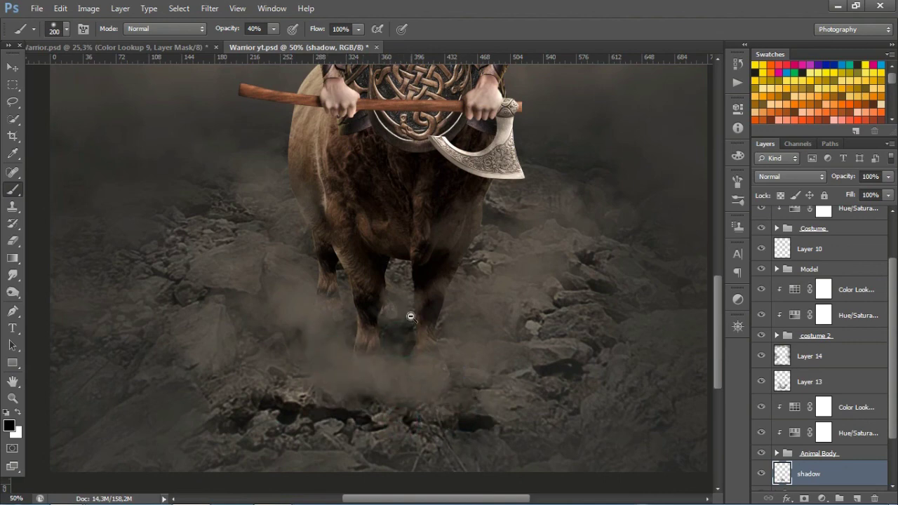
left_click(410, 316, "alt")
left_click(391, 283, "alt")
left_click(13, 67)
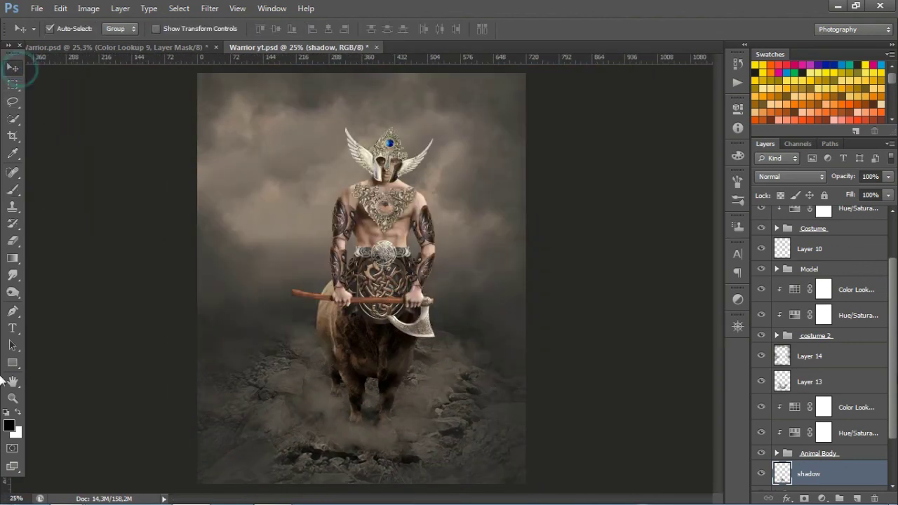
left_click_drag(893, 354, 896, 293)
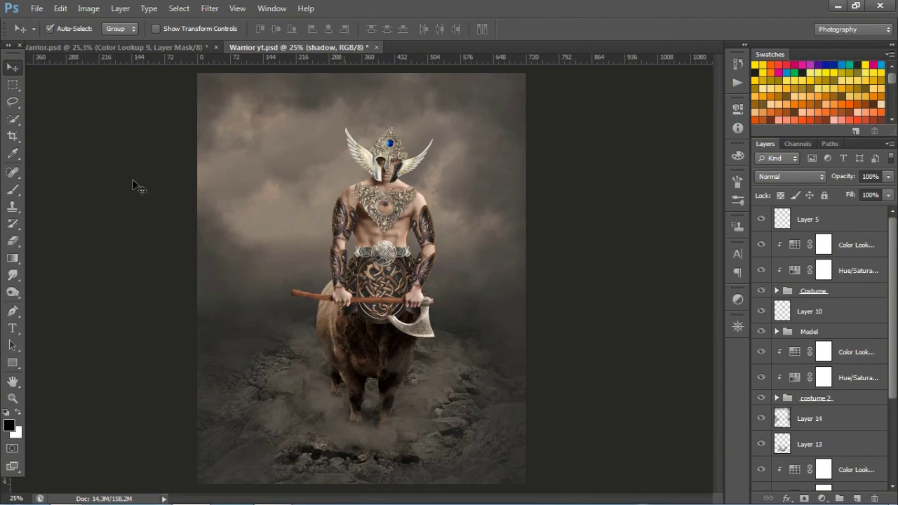
- Bring the Warrior YT Explorer window forward and maximize it
mouse_move(67, 491)
left_click(80, 421)
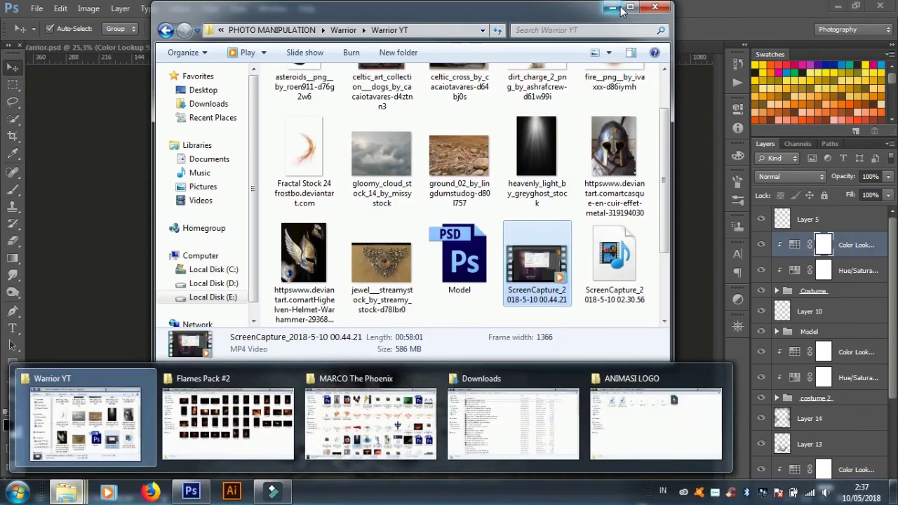
double_click(594, 8)
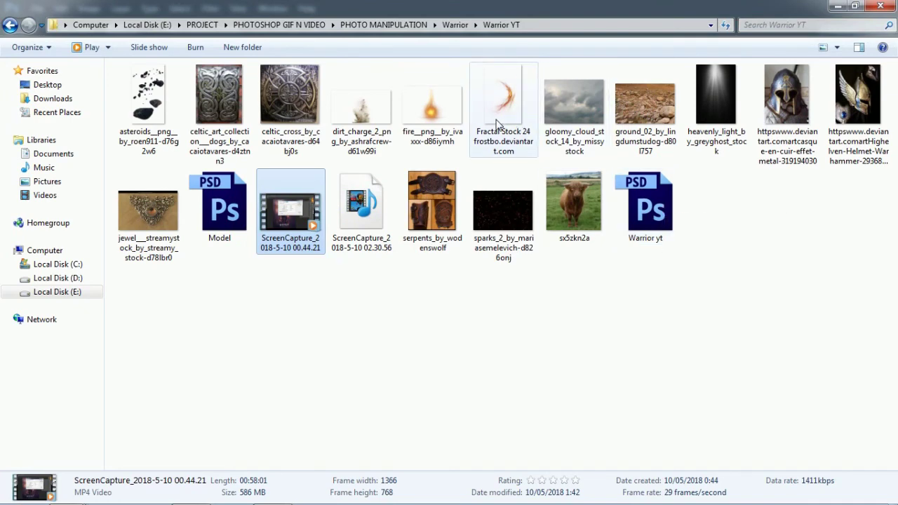
- Place the asteroids image into the scene, shifted right and down
mouse_move(148, 98)
left_mouse_down()
mouse_move(188, 489)
mouse_move(427, 331)
left_mouse_up()
key("Return")
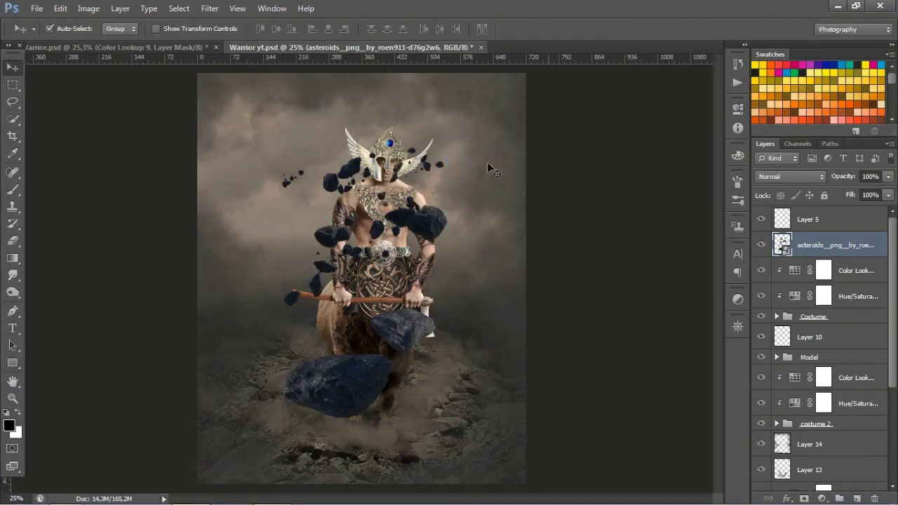
left_click_drag(372, 220, 438, 273)
scroll(438, 273, "up", 1)
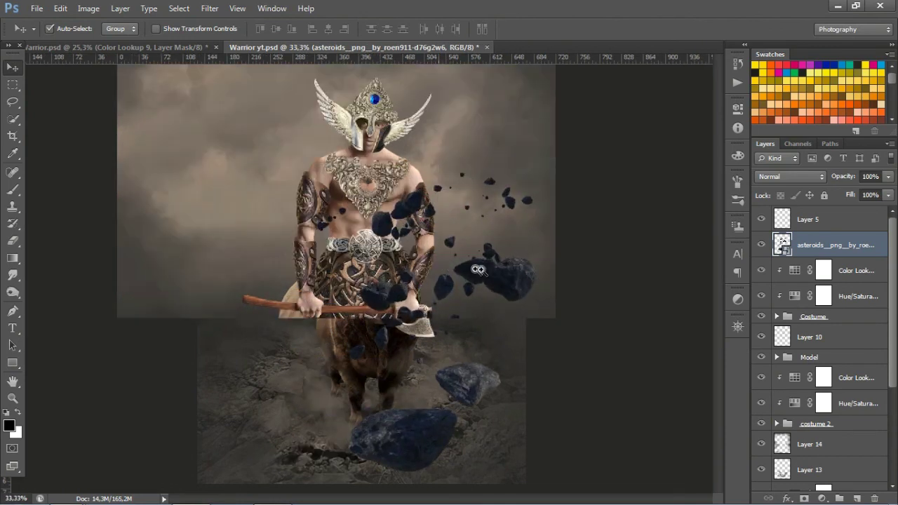
key("l")
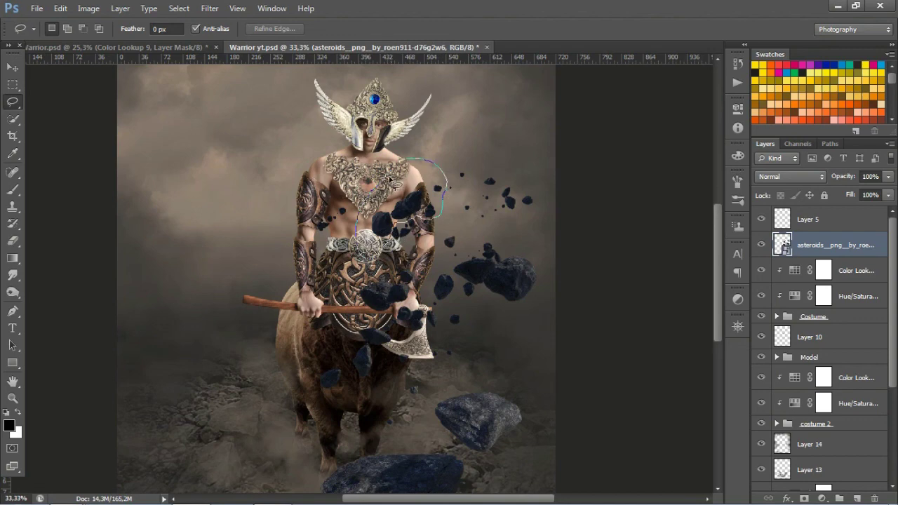
key("ctrl+shift+alt+n")
scroll(496, 296, "down", 3)
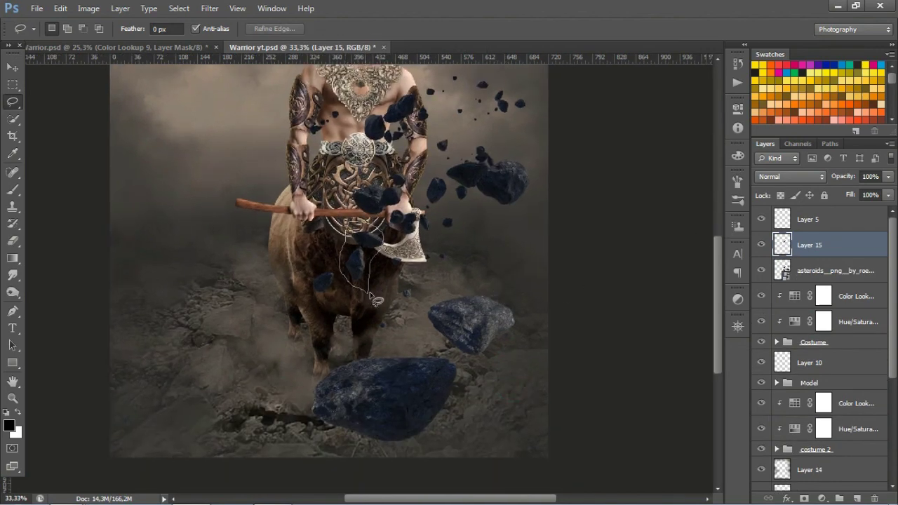
key("ctrl+j")
- Copy the outlined asteroid clusters to new layers, hide the original, and move one cluster lower
left_click(421, 193)
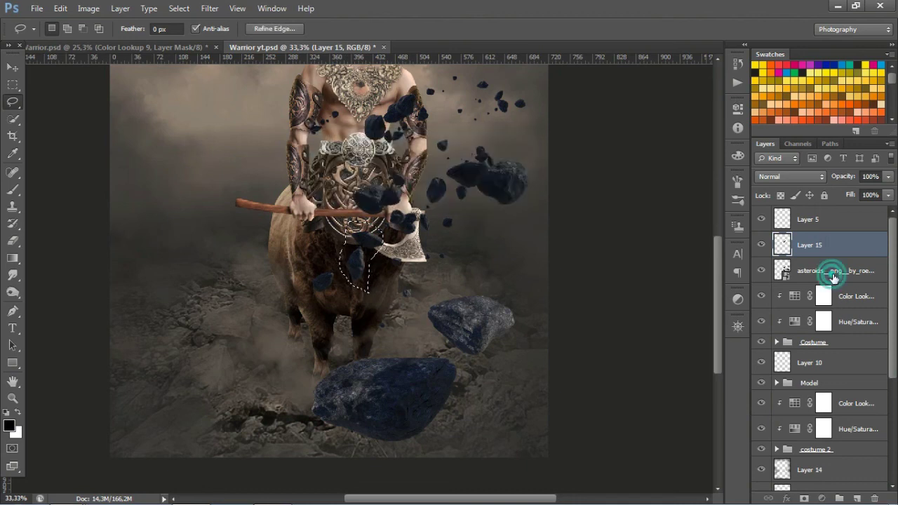
left_click(832, 280)
key("ctrl+j")
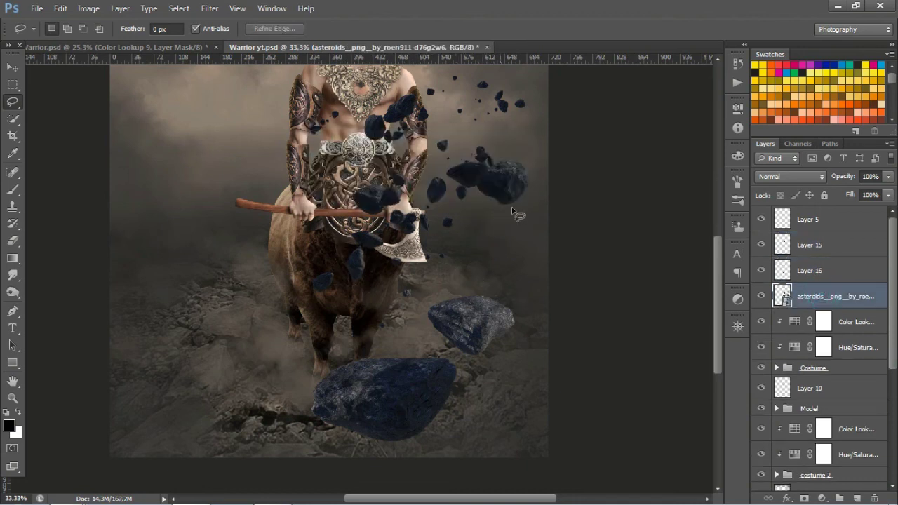
scroll(533, 242, "up", 1)
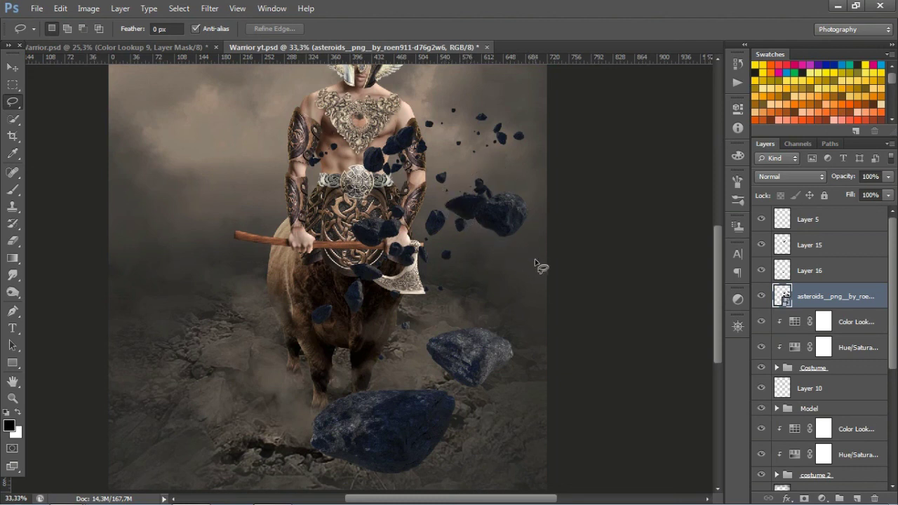
left_click_drag(535, 259, 545, 267)
key("ctrl+j")
left_click(761, 321)
key("v")
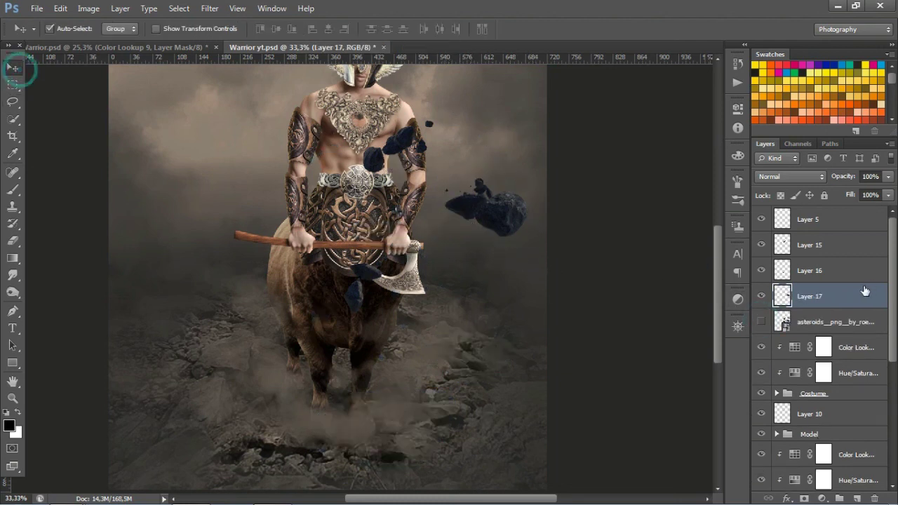
mouse_move(483, 210)
left_mouse_down()
mouse_move(497, 372)
mouse_move(497, 322)
left_mouse_up()
- Rotate the asteroid cluster about -23° and move the Layer 16 rock to the lower left
key("ctrl+t")
left_click_drag(522, 350, 508, 372)
left_click_drag(477, 327, 491, 368)
key("Return")
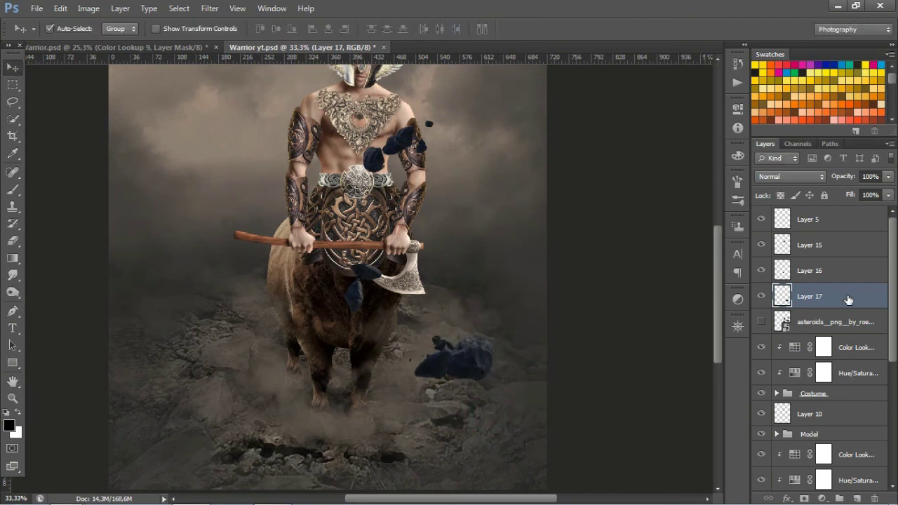
left_click(822, 245)
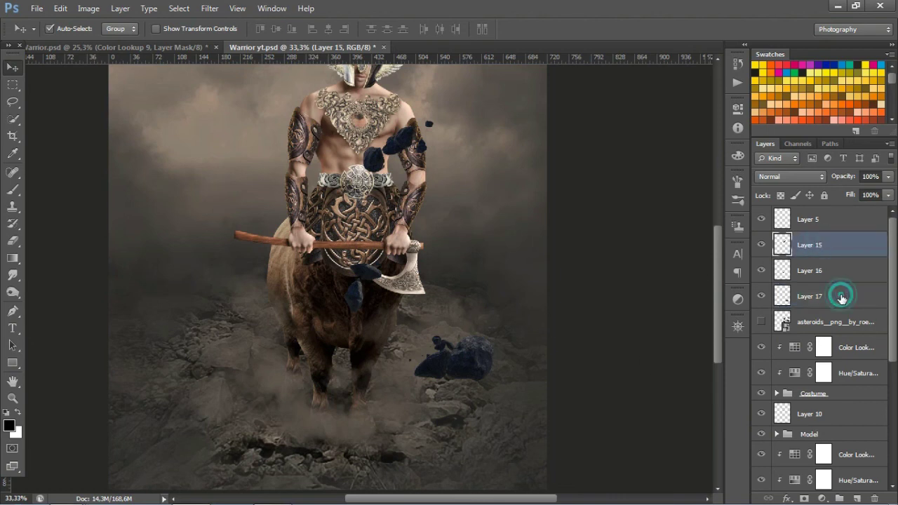
left_click(809, 270)
key("ctrl+t")
mouse_move(360, 294)
left_mouse_down()
mouse_move(220, 404)
mouse_move(124, 439)
mouse_move(264, 393)
mouse_move(254, 363)
left_mouse_up()
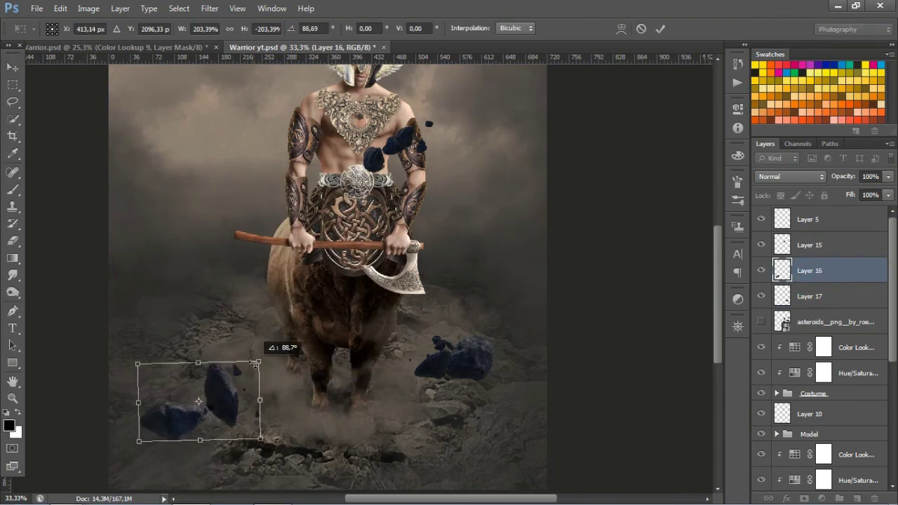
key("Return")
- Rotate the Layer 15 rock to about 60° and group the three rock layers as stone
left_click(808, 245)
key("ctrl+t")
mouse_move(394, 144)
left_mouse_down()
mouse_move(260, 302)
mouse_move(301, 329)
mouse_move(284, 324)
left_mouse_up()
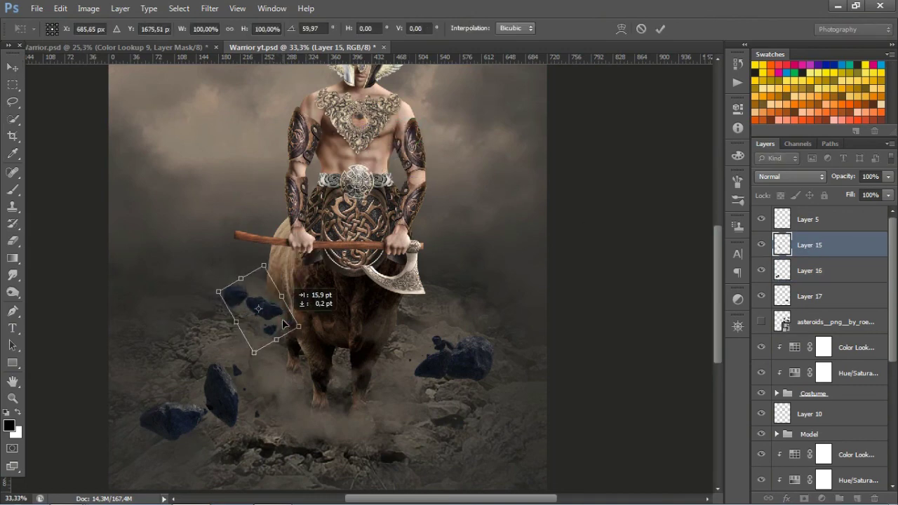
key("Return")
key("ctrl+plus")
left_click(820, 296, "shift")
key("ctrl+g")
type("stone")
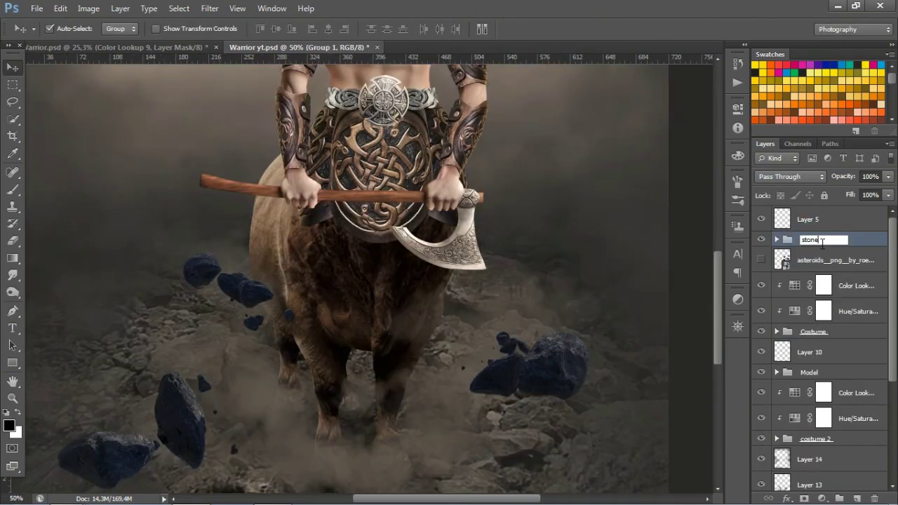
- Add a Hue/Saturation layer clipped to the stone group that desaturates the rocks
left_click(822, 498)
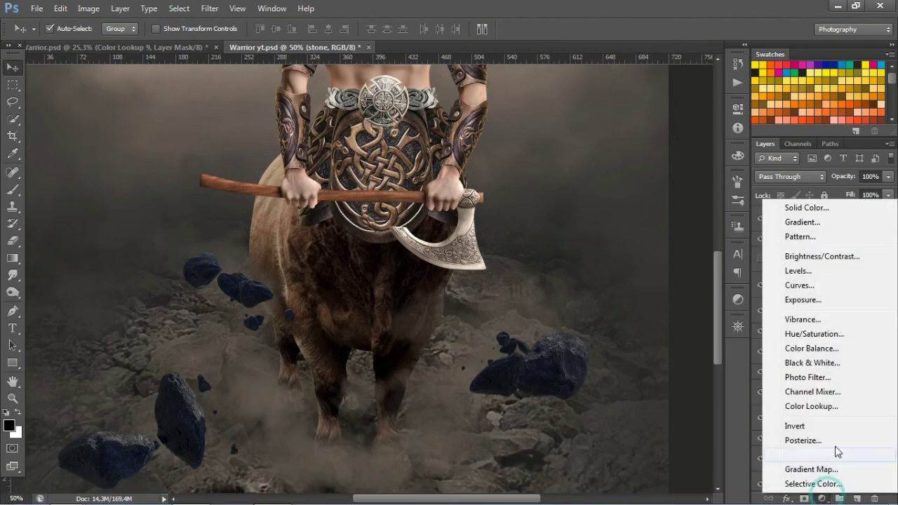
left_click(814, 334)
left_click_drag(647, 215, 630, 220)
left_click(620, 321)
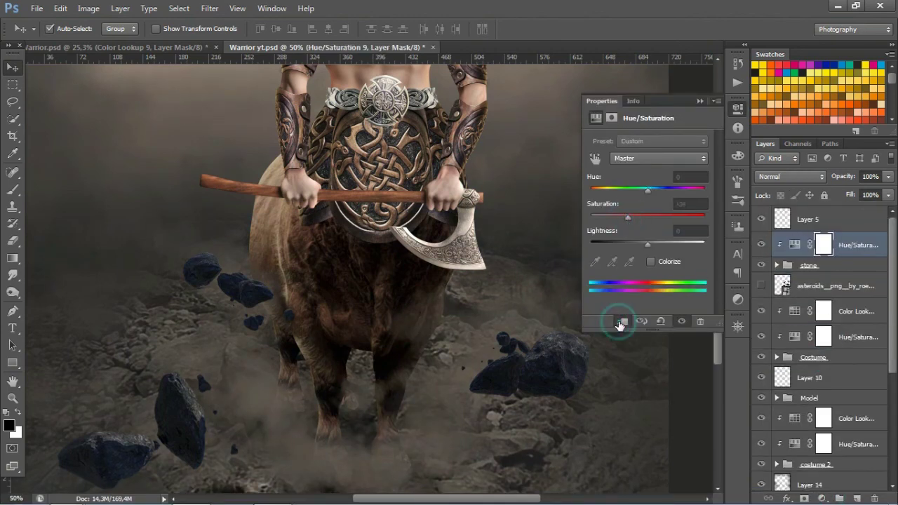
left_click_drag(646, 243, 650, 246)
left_click(699, 102)
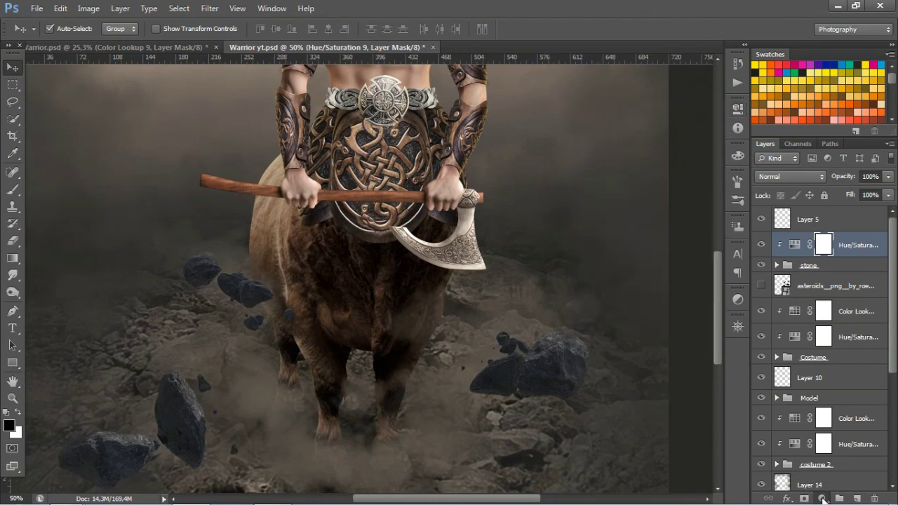
- Add a Color Lookup layer clipped to the stone group, settling on FallColors.look
left_click(822, 499)
left_click(822, 412)
left_click(673, 141)
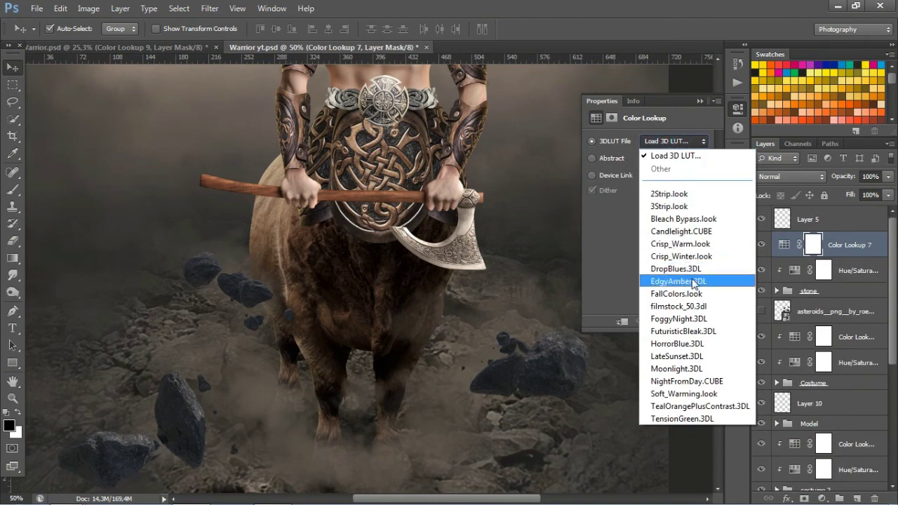
left_click(679, 306)
left_click(622, 321)
left_click(686, 143)
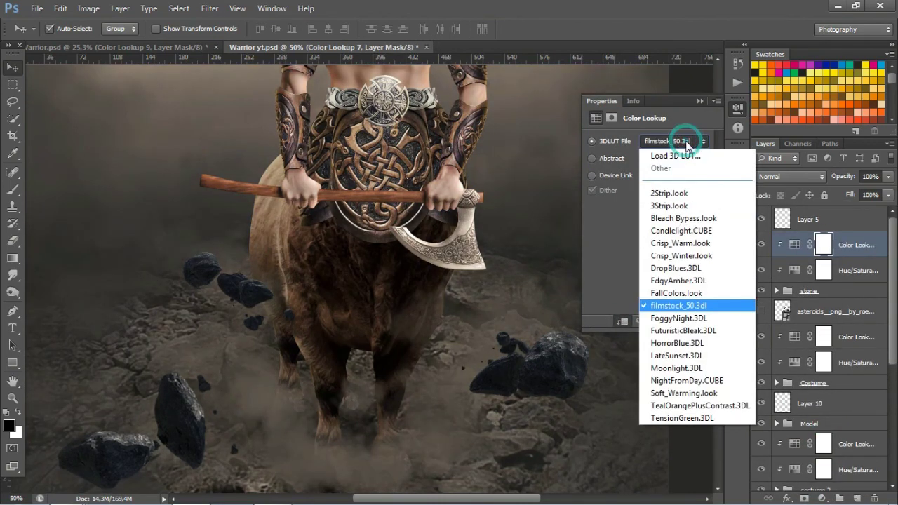
left_click(698, 327)
left_click(687, 143)
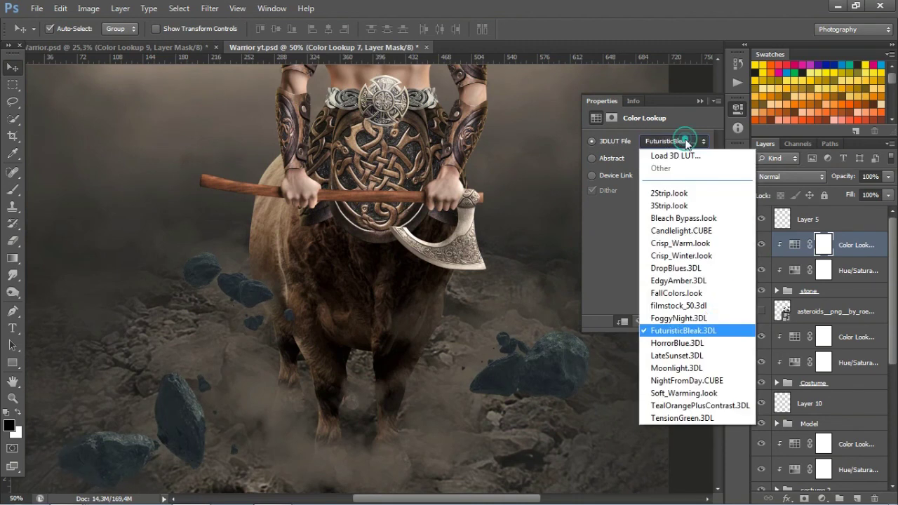
left_click(691, 287)
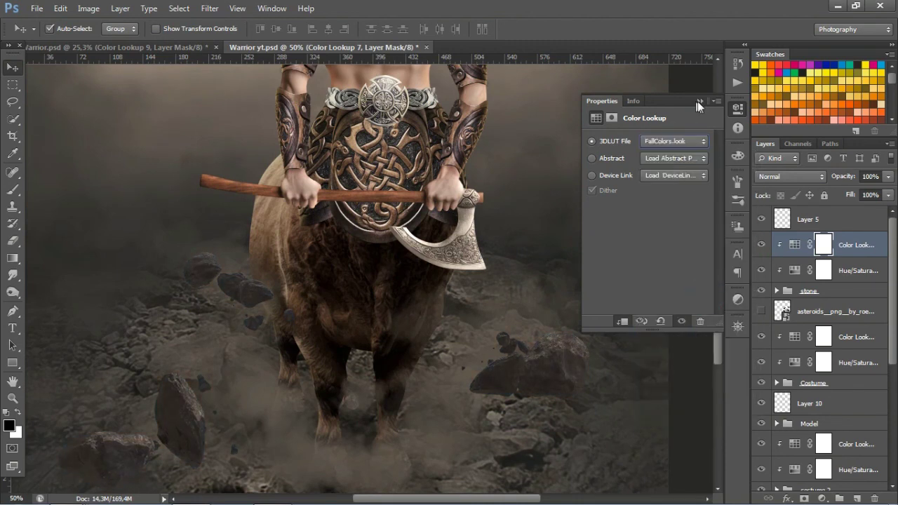
left_click(699, 103)
- Darken the rocks' Hue/Saturation to Saturation -33, Lightness -10, and add empty Layer 18 above
double_click(795, 270)
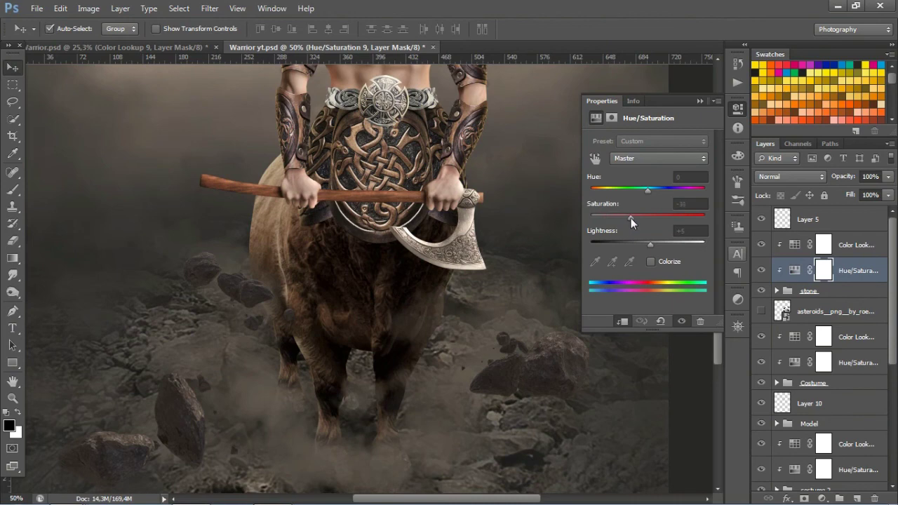
left_click_drag(638, 219, 641, 244)
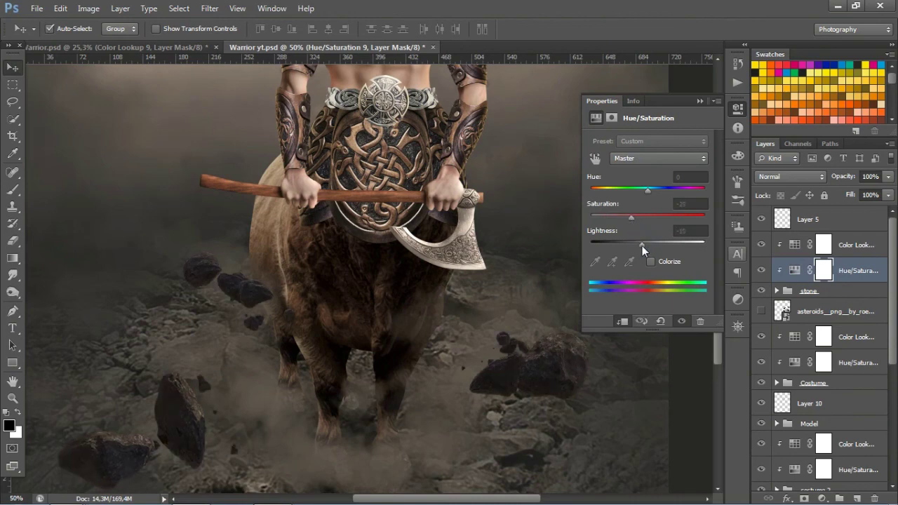
left_click(403, 268, "alt")
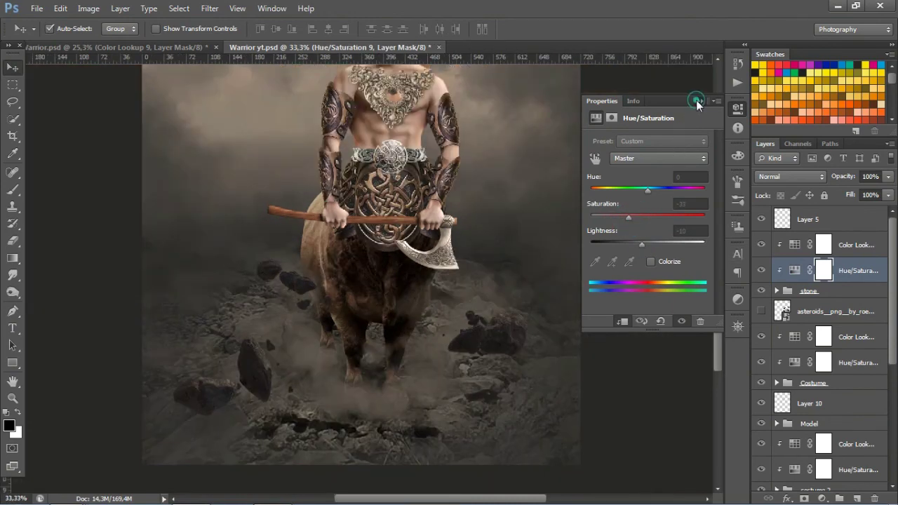
left_click(696, 102)
left_click(856, 245)
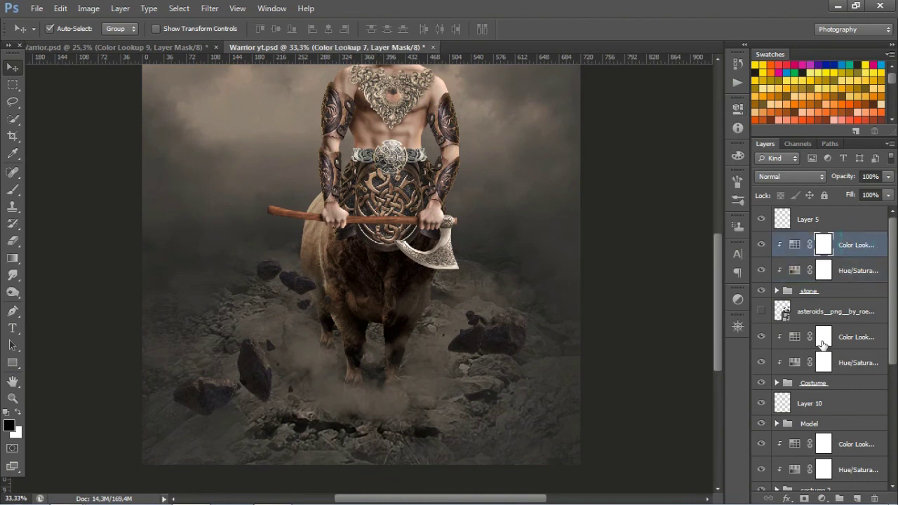
left_click(856, 498)
- Brush soft dust over the lower-left rocks on Layer 18 with a soft 129 px brush
key("b")
right_click(197, 281)
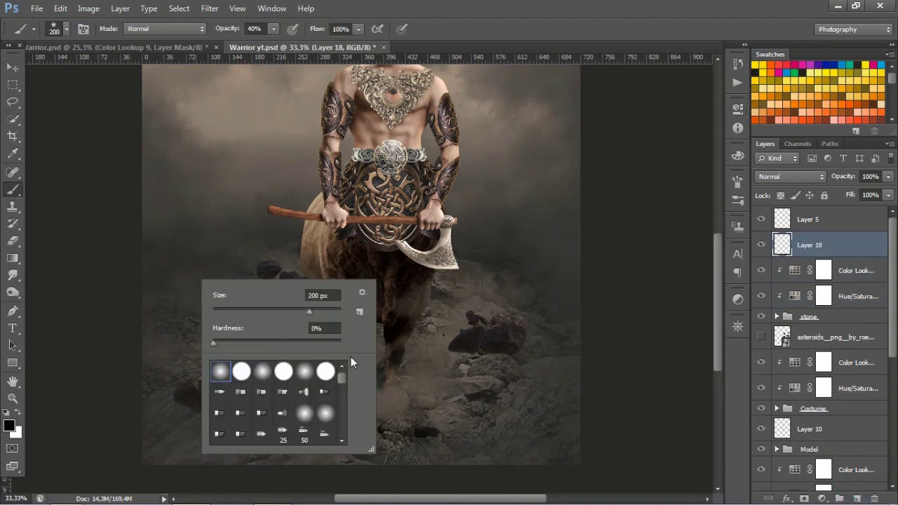
mouse_move(341, 368)
left_mouse_down()
mouse_move(343, 435)
mouse_move(341, 413)
left_mouse_up()
left_click(327, 430)
key("Return")
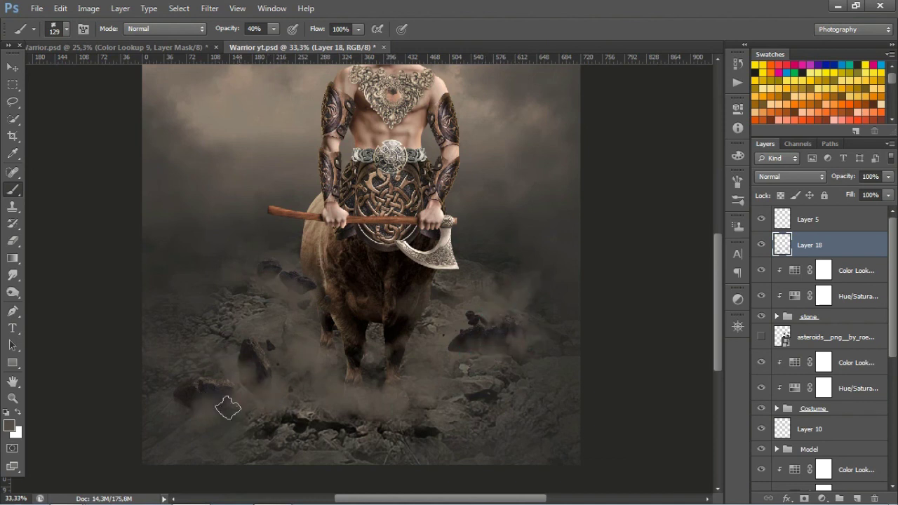
left_click_drag(227, 408, 215, 362)
left_click(12, 67)
mouse_move(67, 492)
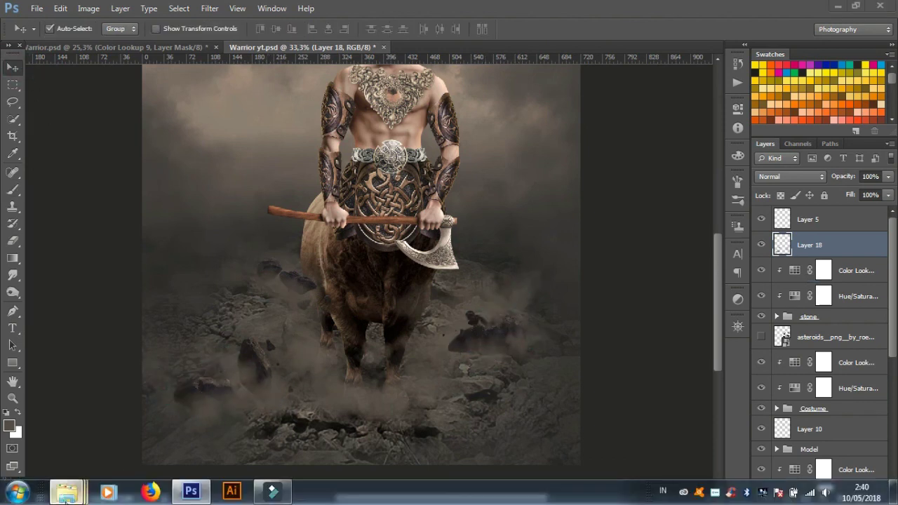
- Place the Fractal Stock fire image right of the axe, hide it, and add Layer 19 above Layer 18
left_click(73, 428)
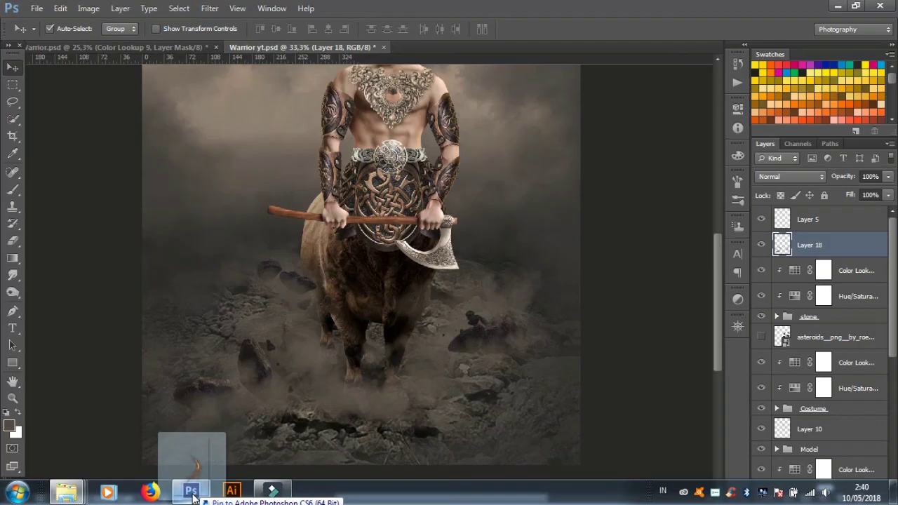
left_click_drag(495, 105, 453, 325)
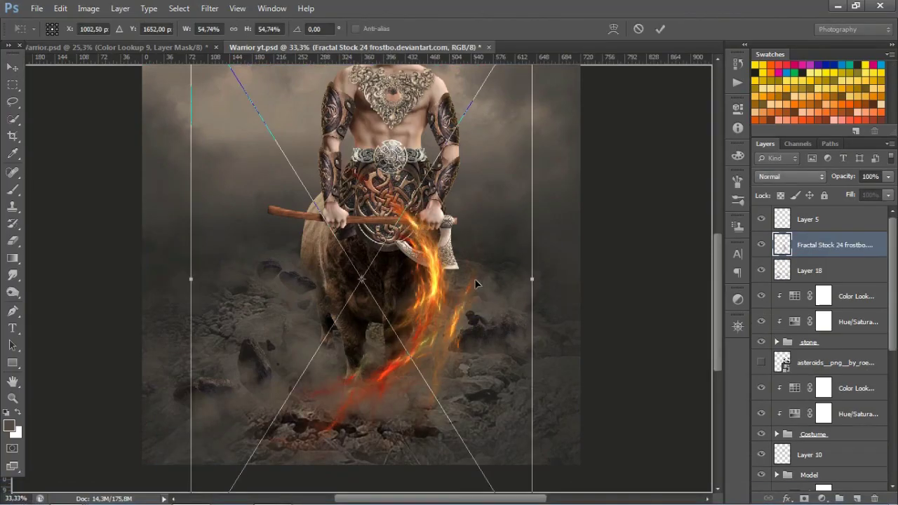
key("Return")
left_click_drag(475, 279, 533, 242)
left_click(761, 245)
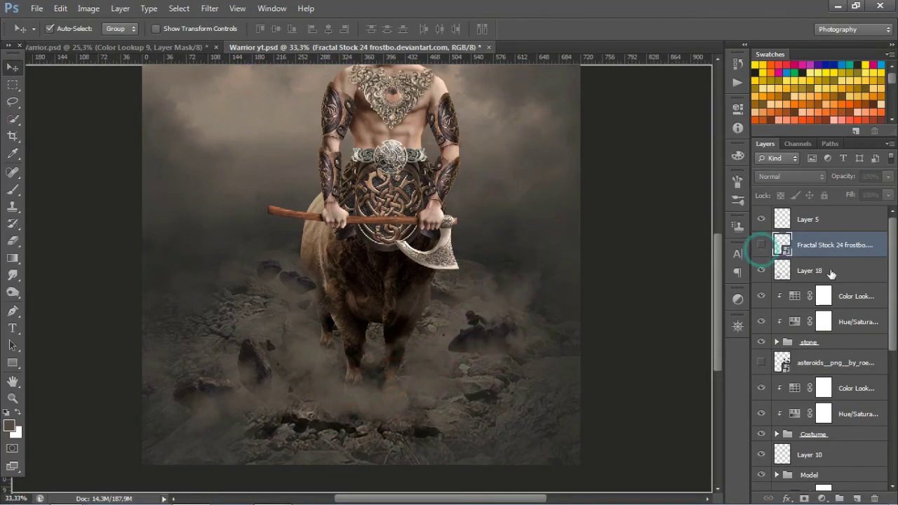
left_click(832, 272)
left_click(856, 498)
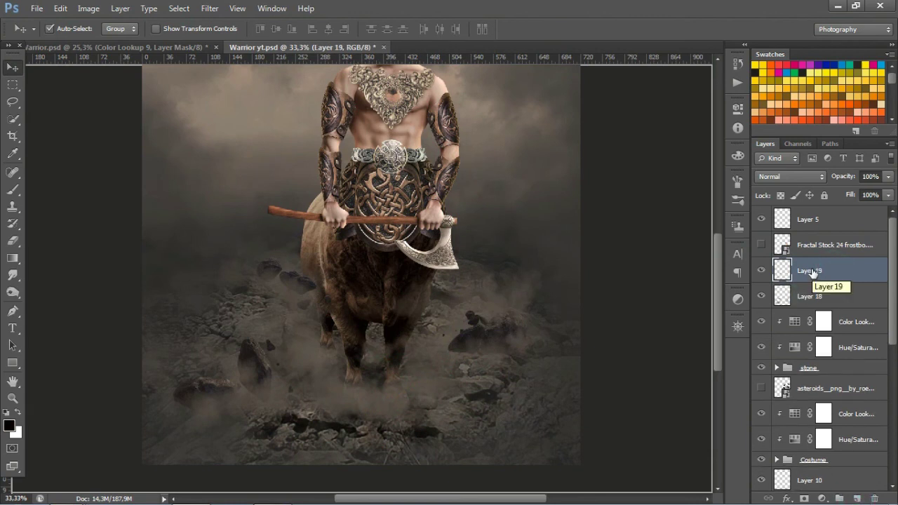
- Fill Layer 19 with black, add a mask, and brush the warrior's centre back into view
key("alt+BackSpace")
left_click(805, 498)
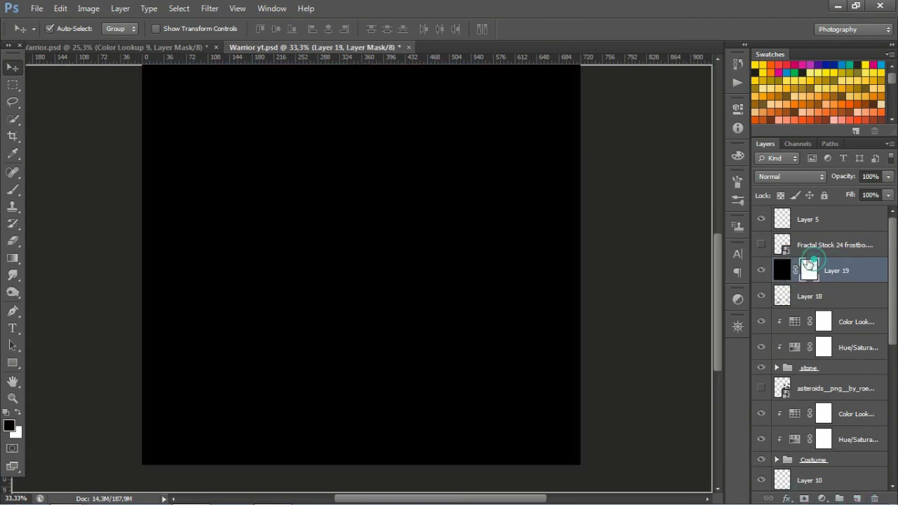
key("b")
right_click(354, 225)
left_click_drag(499, 354, 499, 317)
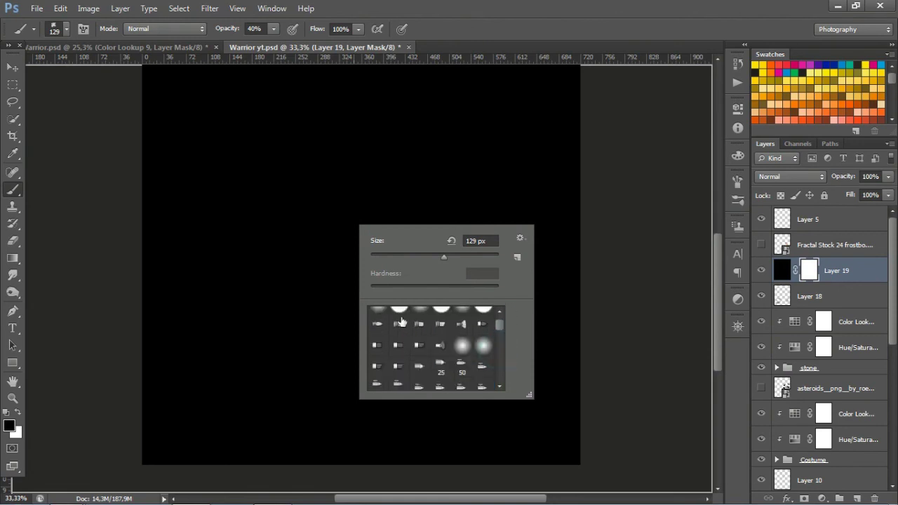
left_click_drag(348, 226, 380, 253)
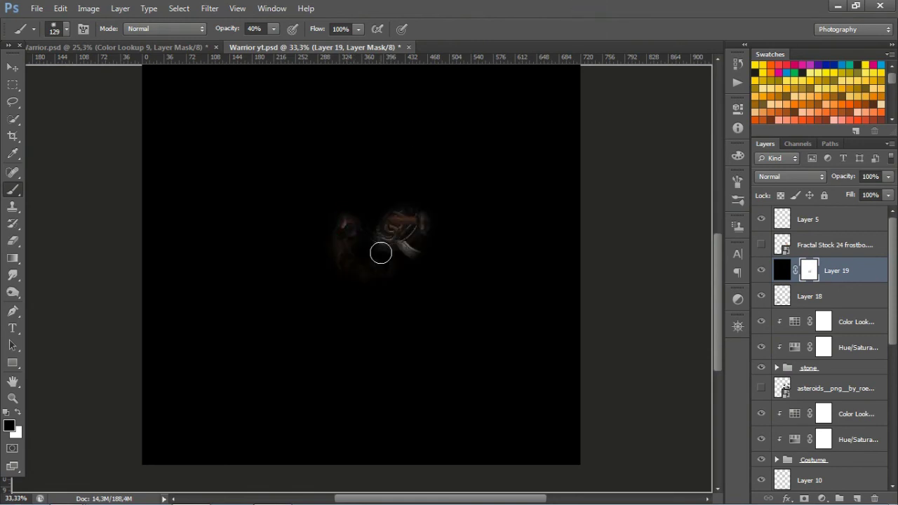
left_click_drag(357, 176, 365, 215)
key("ctrl+plus")
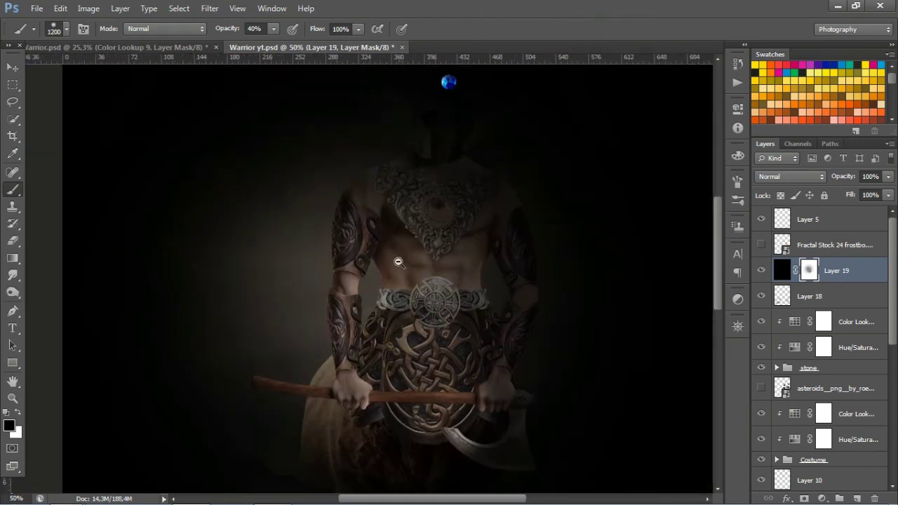
mouse_move(417, 202)
left_mouse_down()
mouse_move(411, 140)
mouse_move(431, 360)
left_mouse_up()
- Reveal the clouds, rocks and lower body through the mask, then show the fire layer again
left_click(421, 241, "ctrl")
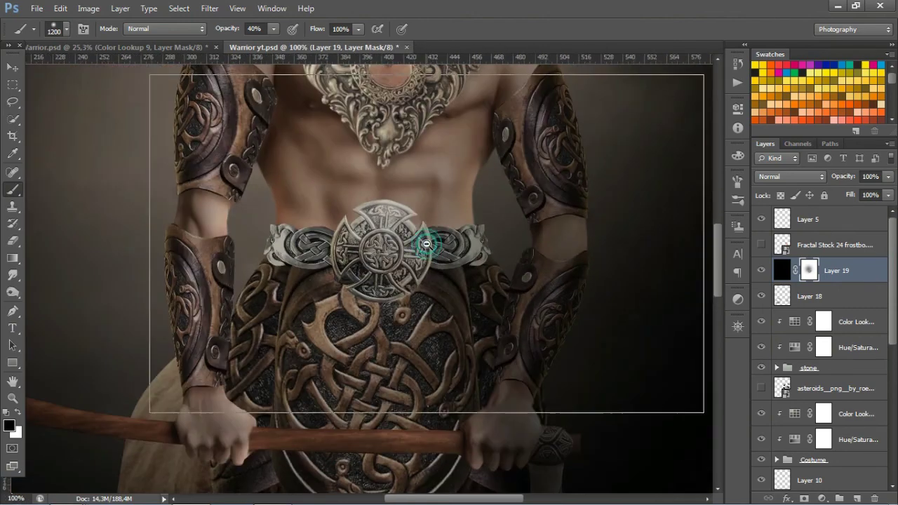
left_click(426, 244, "ctrl+alt")
left_click(426, 243, "ctrl+alt")
mouse_move(351, 150)
left_mouse_down()
mouse_move(411, 360)
mouse_move(297, 161)
mouse_move(480, 195)
mouse_move(280, 262)
mouse_move(370, 244)
left_mouse_up()
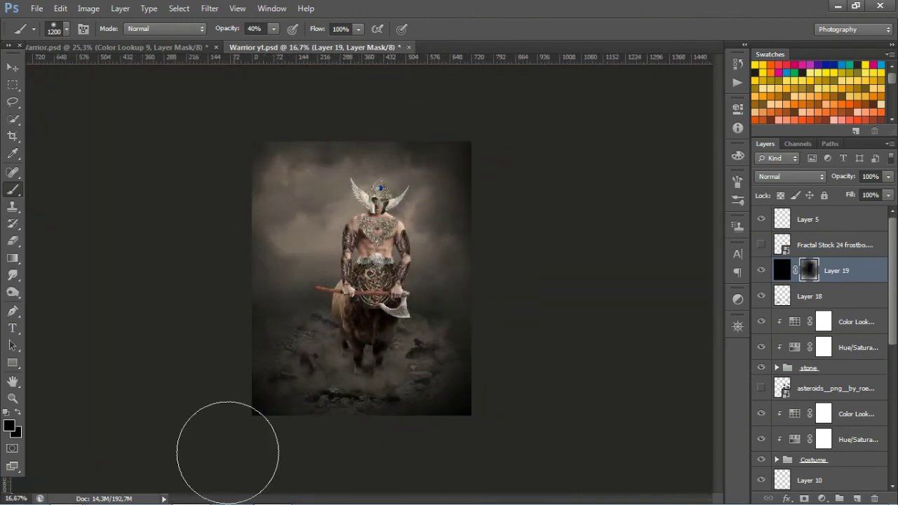
key("x")
left_click(304, 449)
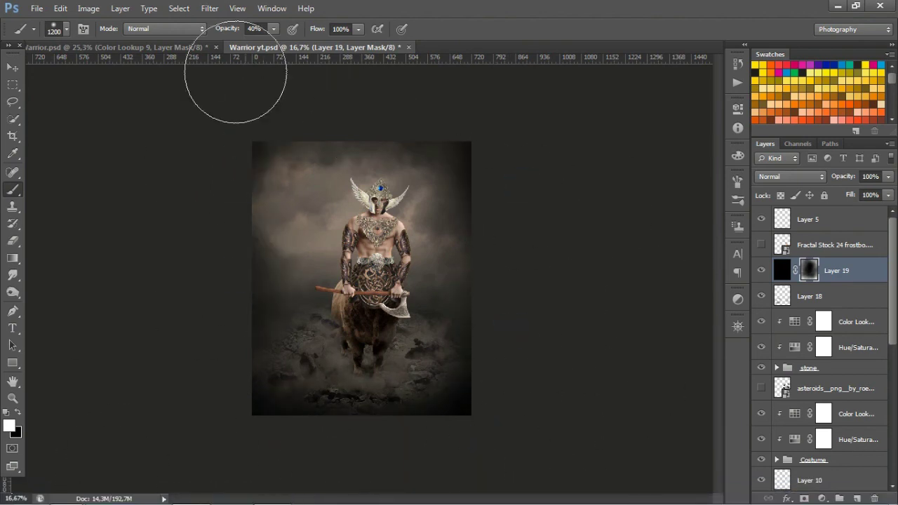
key("v")
key("ctrl+plus")
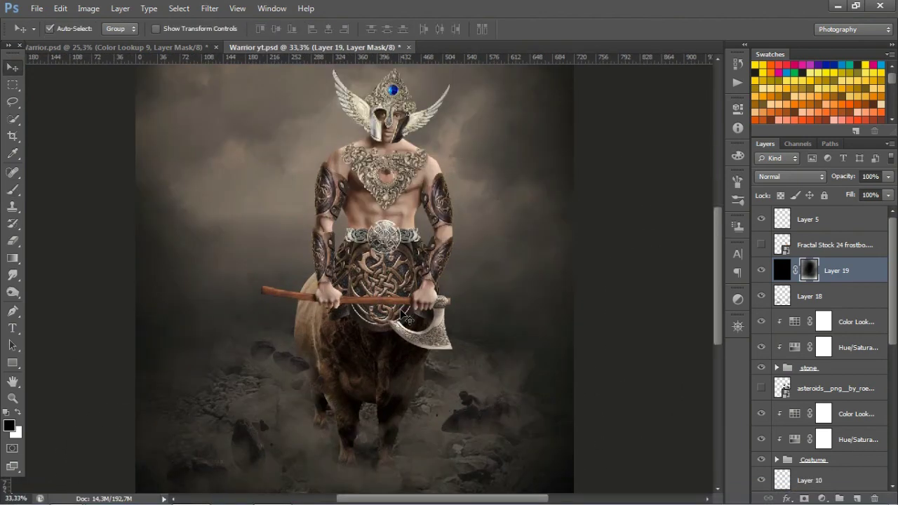
left_click(761, 245)
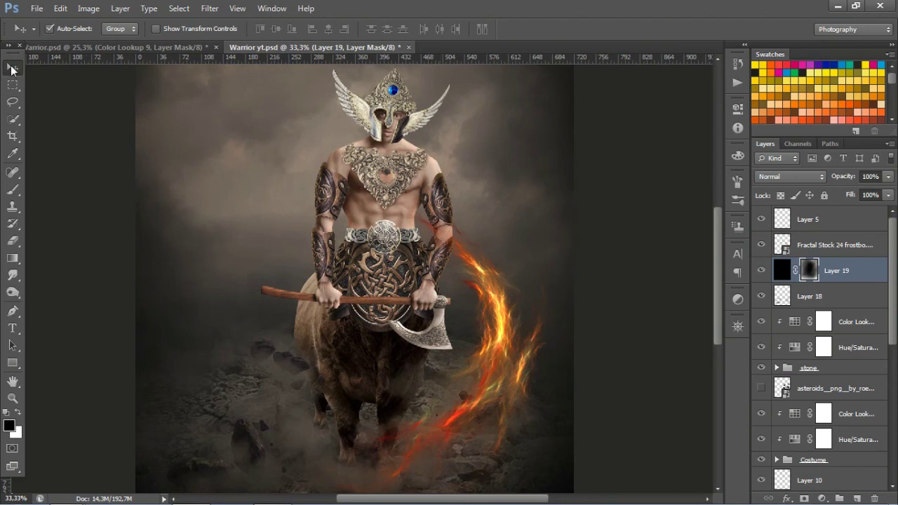
left_click(514, 367, "alt")
- Restack the layers: lower Layer 19 and move Fractal Stock 24 below the stone group
mouse_move(847, 270)
left_mouse_down()
mouse_move(849, 399)
mouse_move(850, 383)
left_mouse_up()
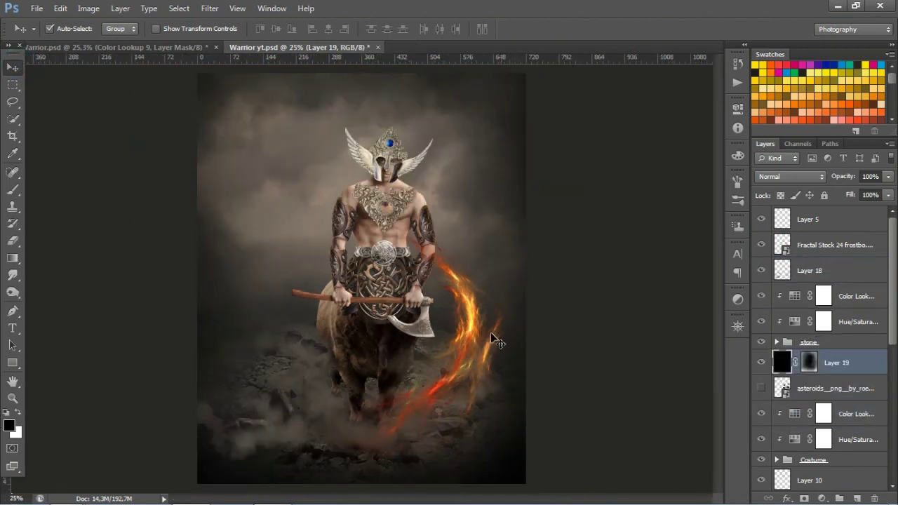
key("ctrl+t")
key("Return")
mouse_move(789, 247)
left_mouse_down()
mouse_move(855, 350)
mouse_move(845, 261)
left_mouse_up()
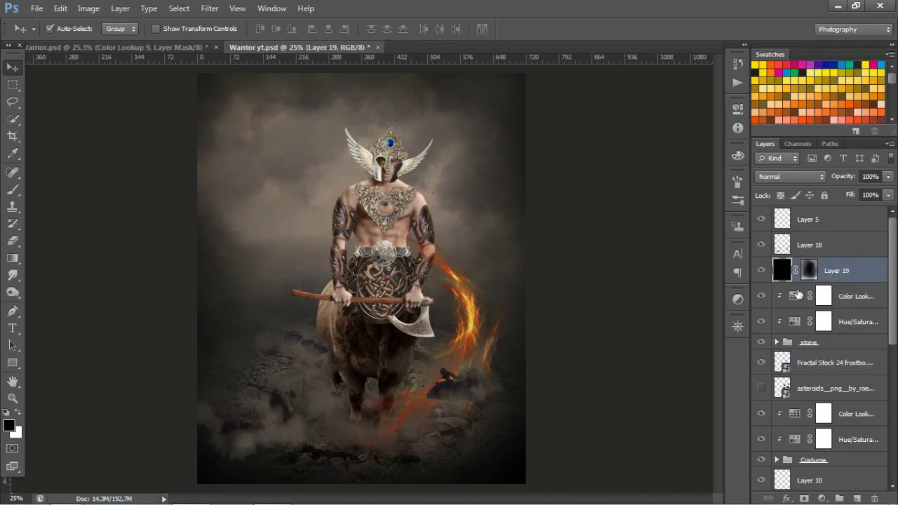
left_click(820, 368)
- Rotate the fire swirl about 34 degrees, shift it right, and set it to Color Dodge
key("ctrl+t")
left_click_drag(537, 119, 521, 320)
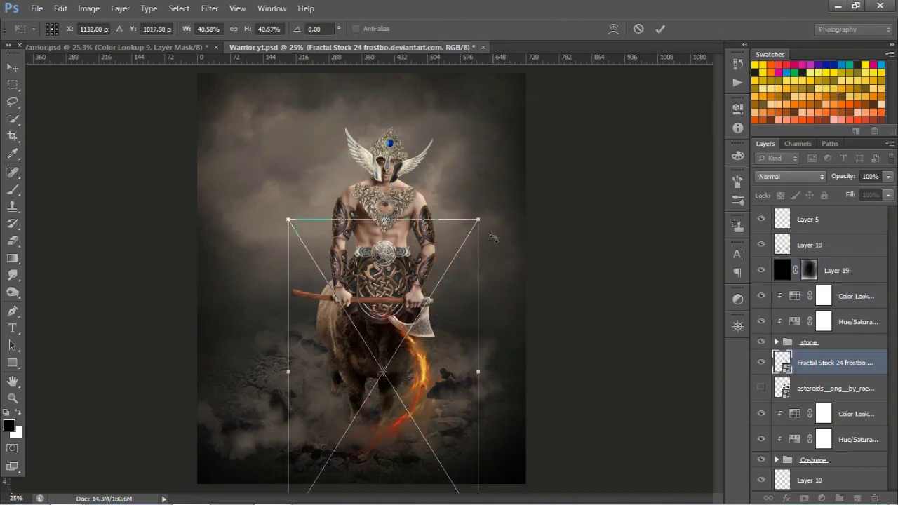
left_click_drag(420, 407, 453, 410)
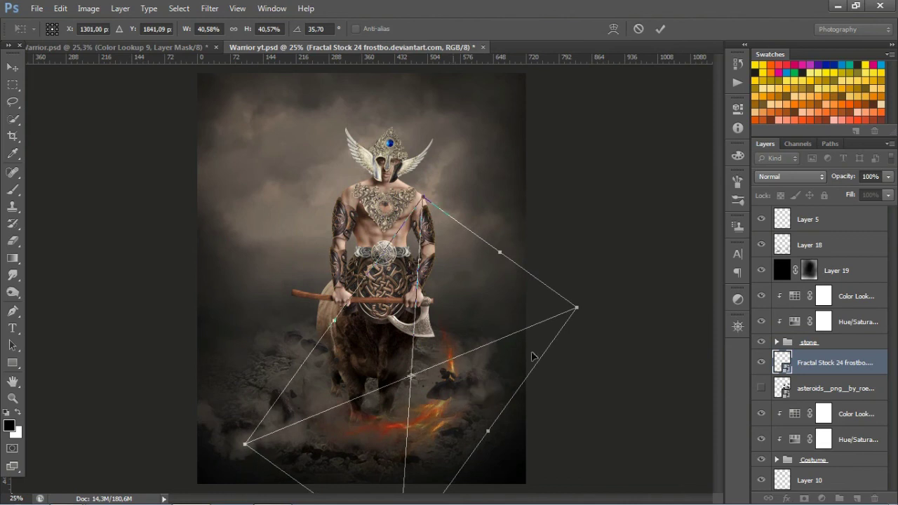
key("Return")
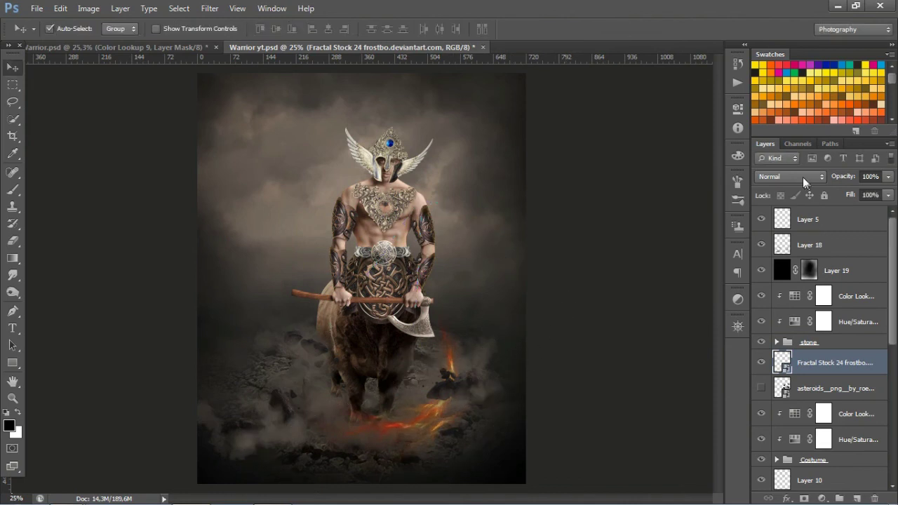
left_click(802, 176)
left_click(793, 117)
- Shrink the swirl into a small ember beside the hooves and move it beneath the shadow layer
key("ctrl+t")
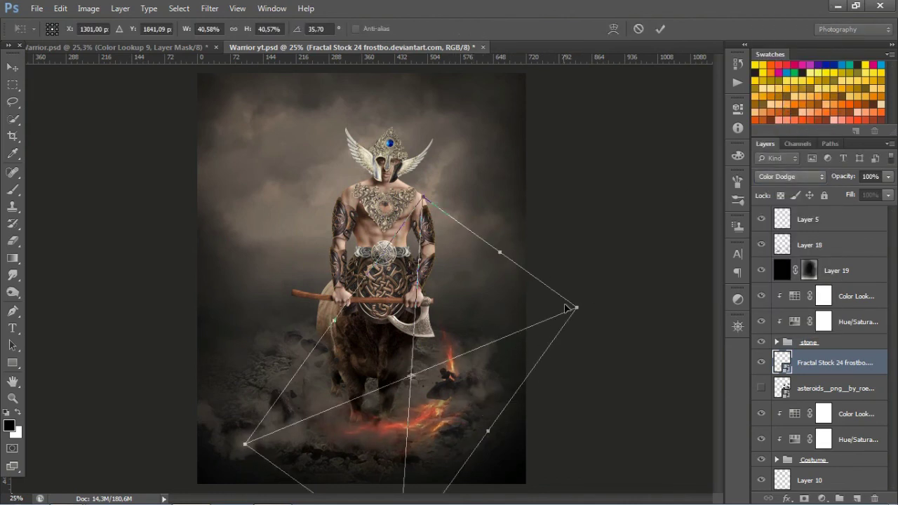
mouse_move(571, 307)
left_mouse_down()
mouse_move(531, 313)
mouse_move(523, 300)
mouse_move(484, 344)
left_mouse_up()
left_click_drag(491, 304, 520, 335)
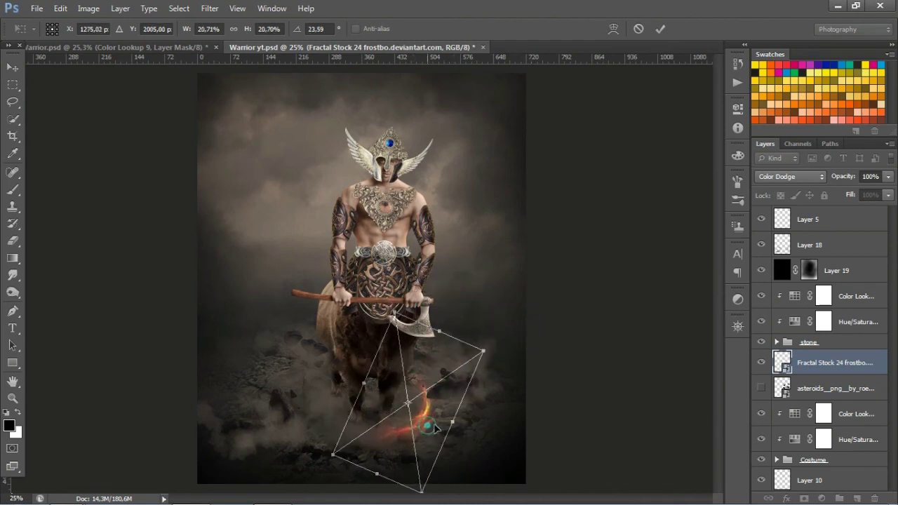
key("Return")
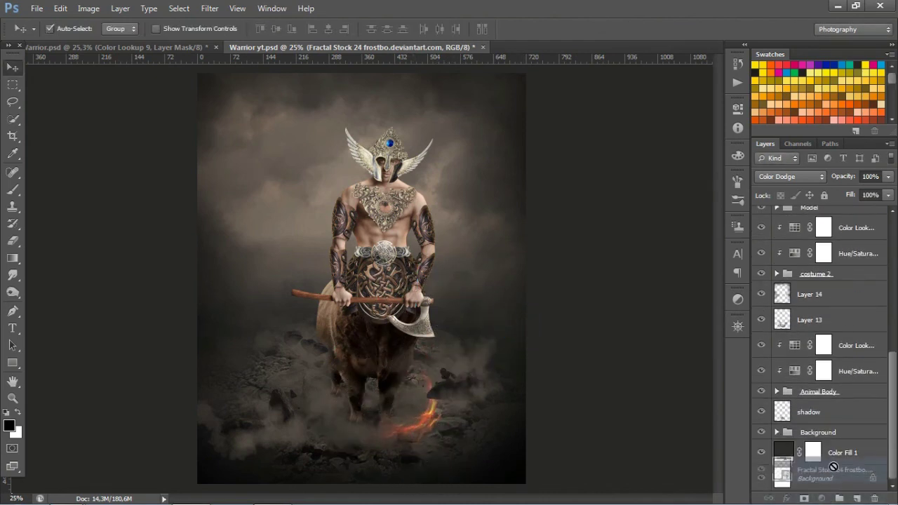
left_click_drag(832, 381, 843, 421)
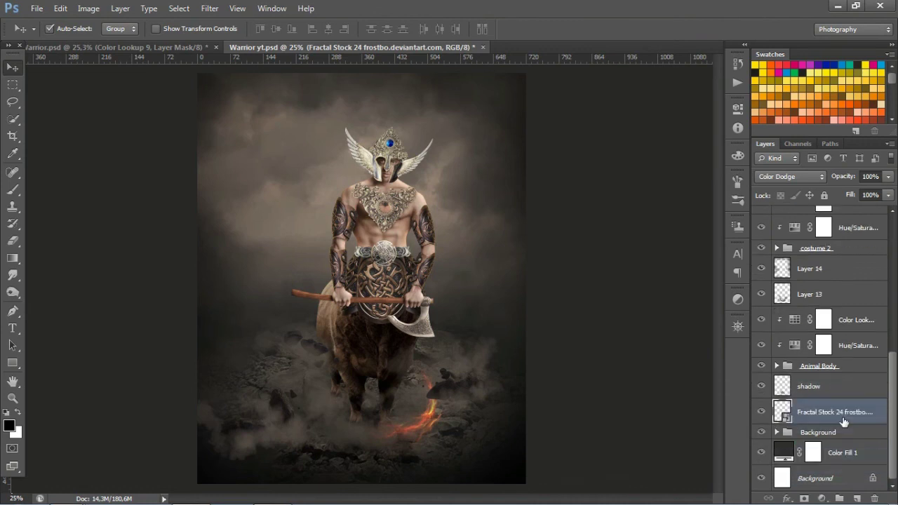
- Reposition, rotate and slightly shrink the Fractal Stock fire swirl near the hooves
left_click(433, 407)
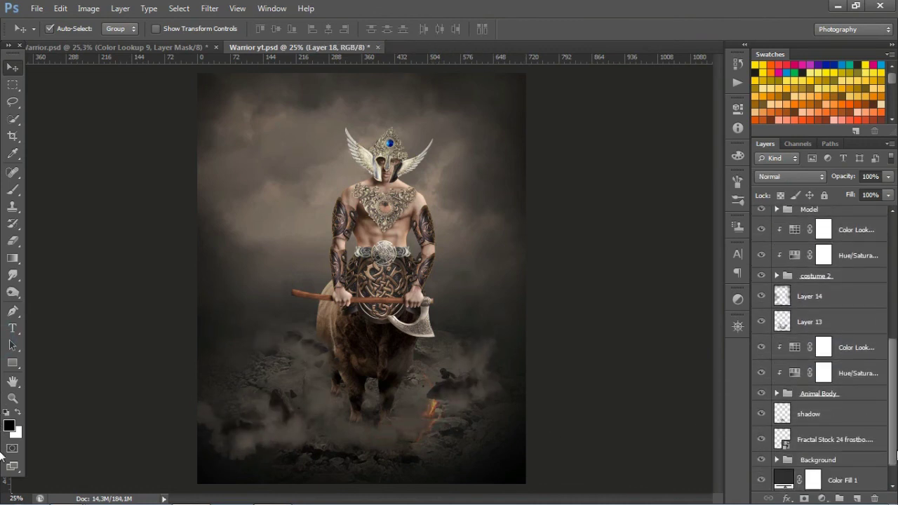
left_click(834, 439)
key("ctrl+t")
left_click_drag(449, 406, 421, 435)
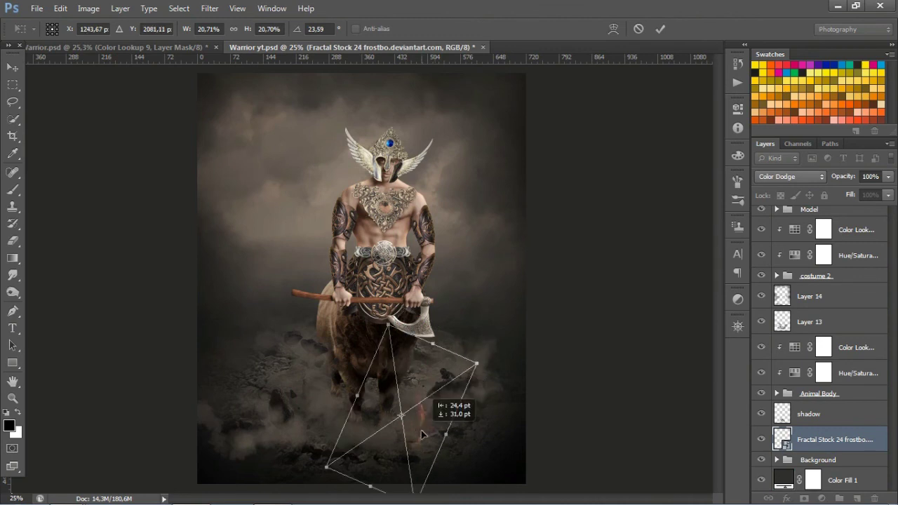
left_click_drag(481, 351, 499, 346)
left_click_drag(425, 414, 442, 418)
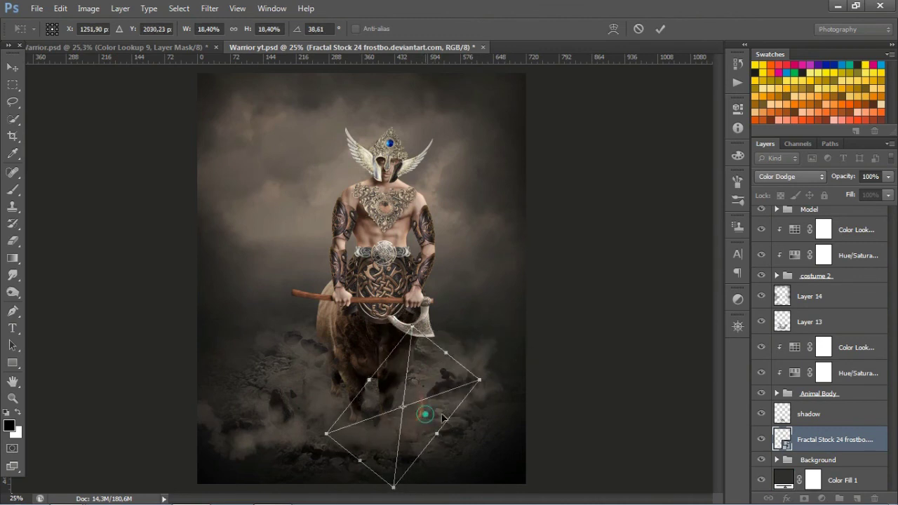
key("Return")
- Duplicate the swirl, flip it horizontally, and move the copy toward the other hoof
key("ctrl+j")
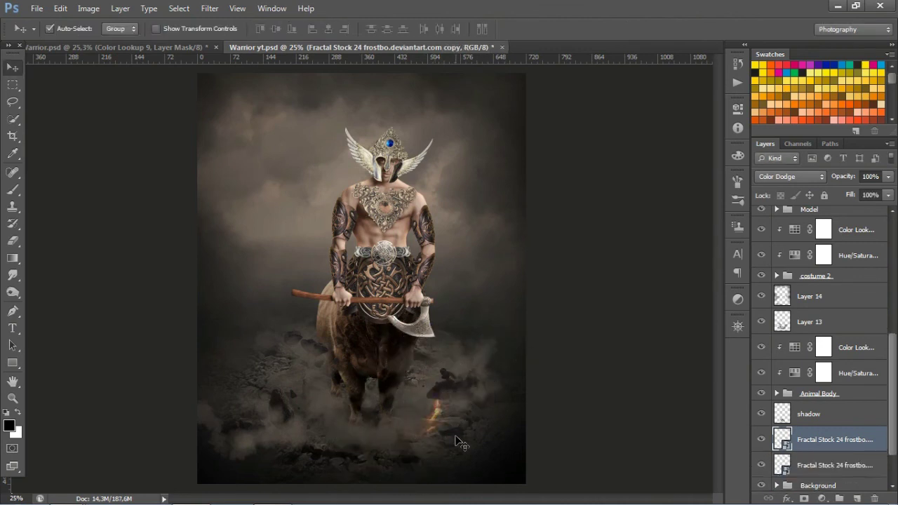
key("ctrl+t")
right_click(456, 414)
left_click(484, 445)
left_click_drag(432, 410, 328, 407)
key("Return")
- Duplicate the swirl again and rotate the copy around the front-left hoof
key("ctrl+j")
key("ctrl+t")
mouse_move(404, 440)
left_mouse_down()
mouse_move(445, 386)
mouse_move(401, 350)
left_mouse_up()
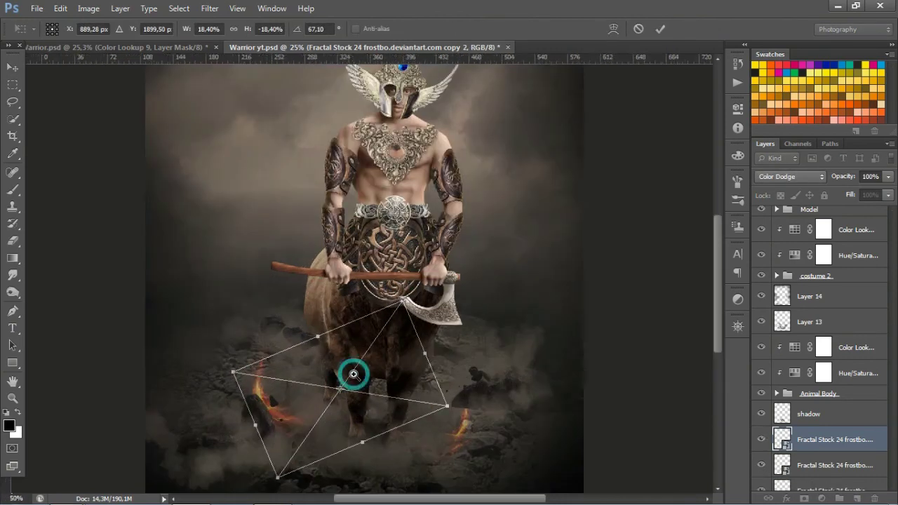
scroll(351, 372, "up", 5)
mouse_move(270, 372)
left_mouse_down()
mouse_move(424, 307)
mouse_move(396, 393)
left_mouse_up()
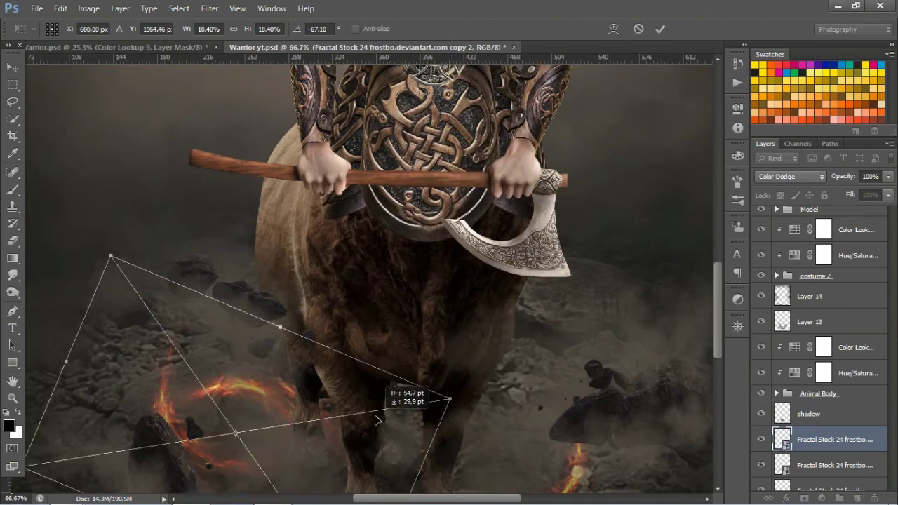
left_click_drag(456, 337, 484, 312)
key("Return")
- Move the lower fire swirl further down, then zoom out to see the whole warrior
scroll(341, 421, "down", 3)
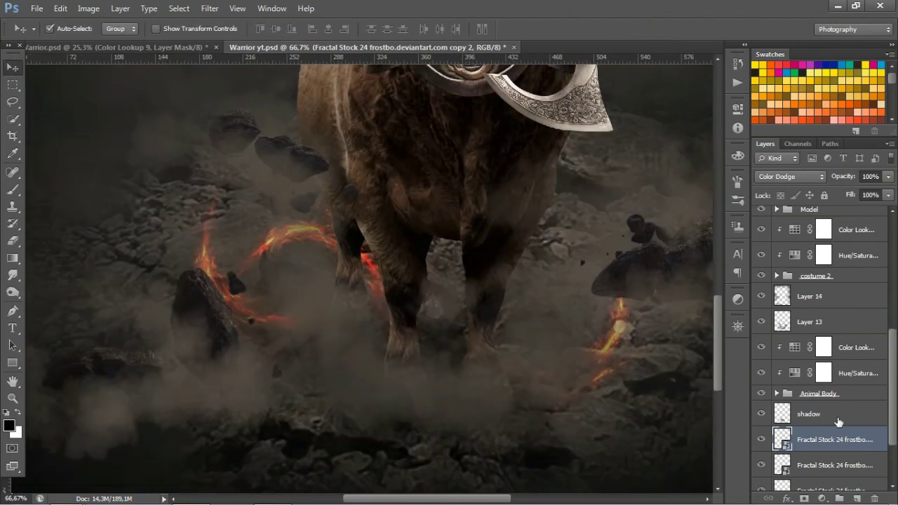
double_click(806, 465)
key("ctrl+t")
left_click_drag(349, 345, 375, 411)
key("Return")
key("ctrl+minus")
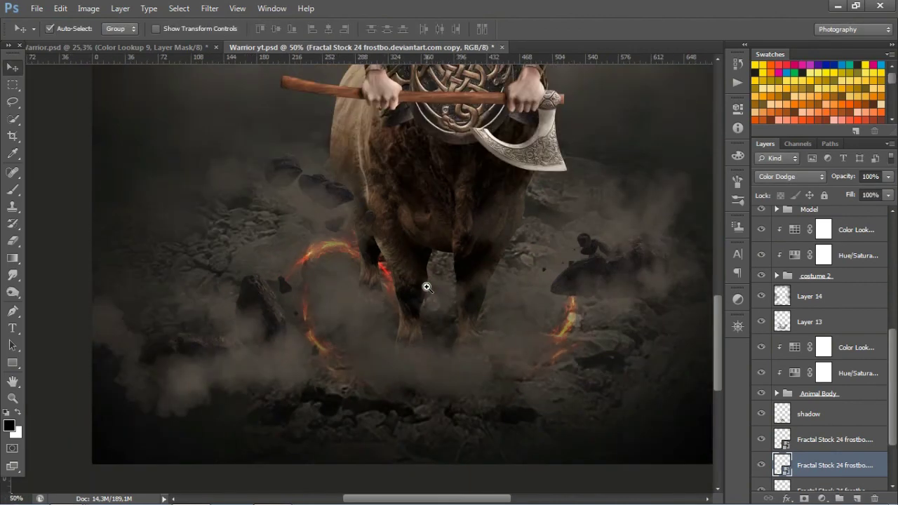
key("ctrl+minus")
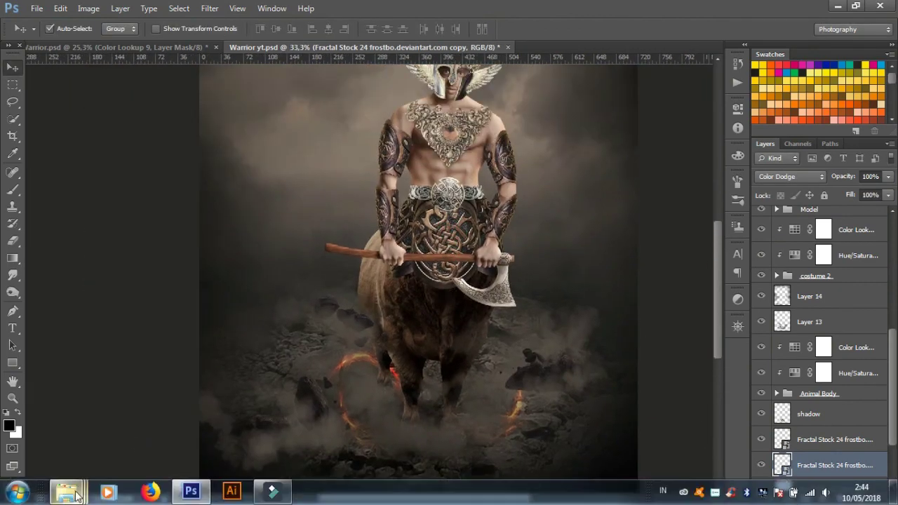
- Drag the Fire 2 (1) photo from the Flames Pack #2 folder into Photoshop
mouse_move(68, 492)
left_click(226, 425)
left_click(715, 98)
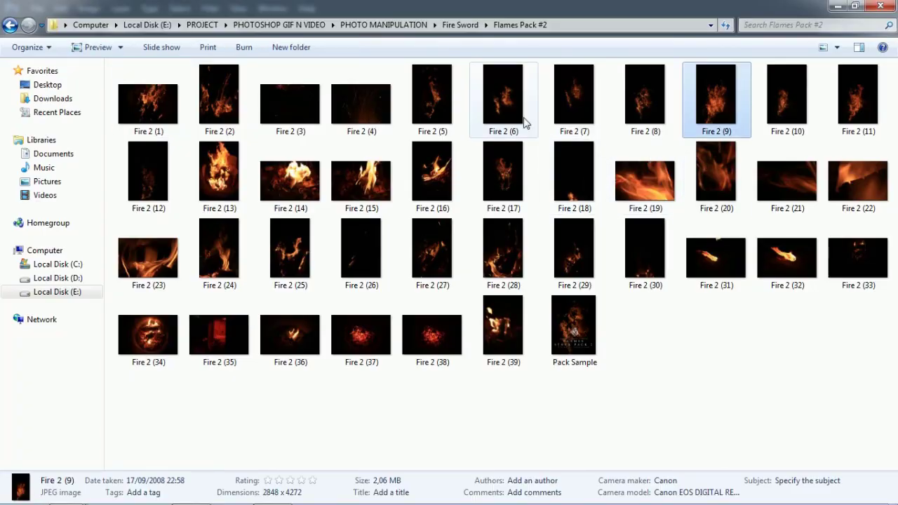
left_click_drag(168, 100, 517, 204)
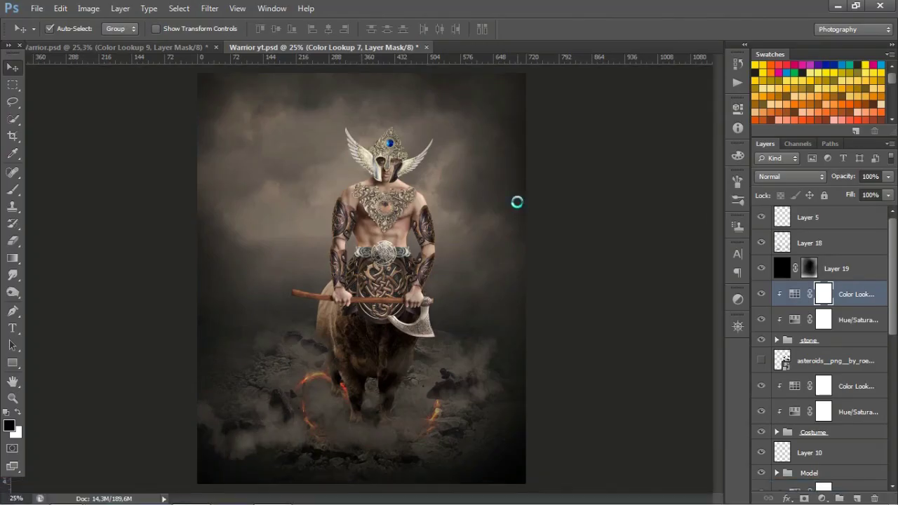
- Place the Fire 2 (1) photo and set its blend mode to Screen
left_click(725, 454)
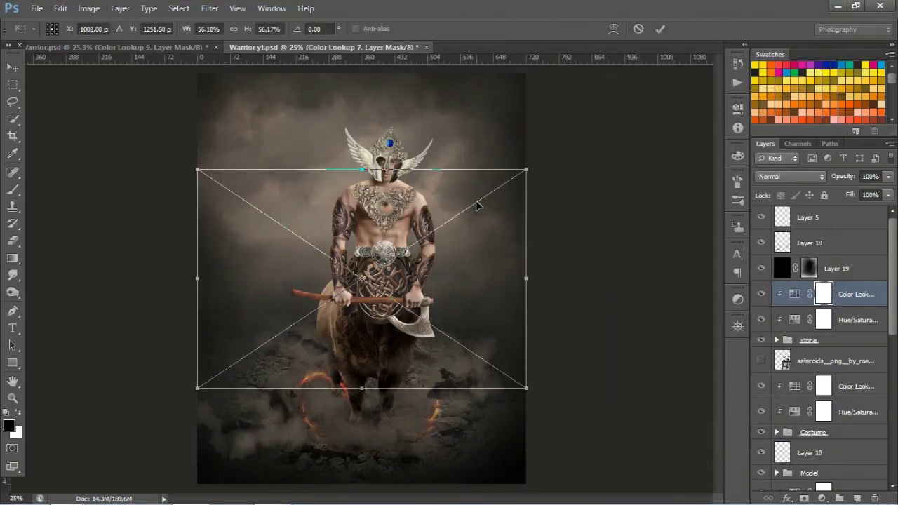
left_click(659, 29)
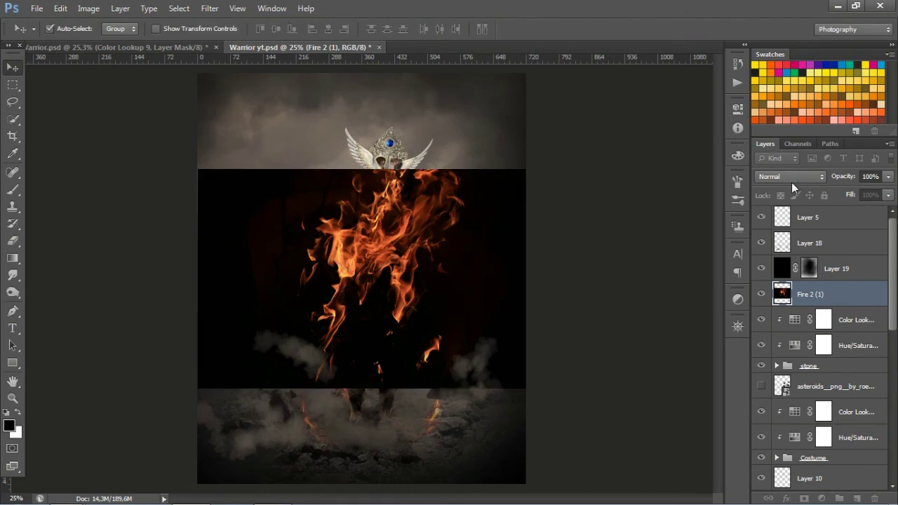
left_click(791, 176)
left_click(778, 125)
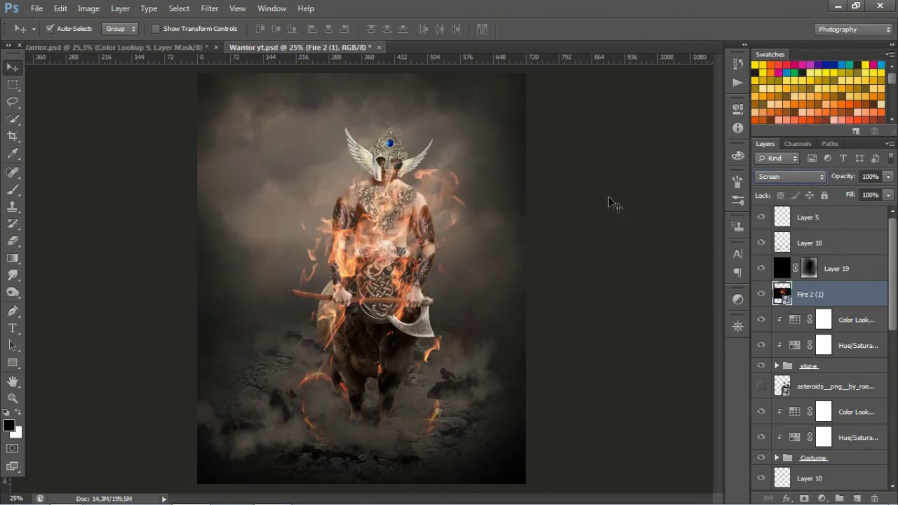
- Shrink and rotate the fire, moving it onto the axe blade
key("ctrl+t")
mouse_move(525, 171)
left_mouse_down()
mouse_move(361, 285)
mouse_move(320, 257)
left_mouse_up()
left_click_drag(273, 337, 468, 335)
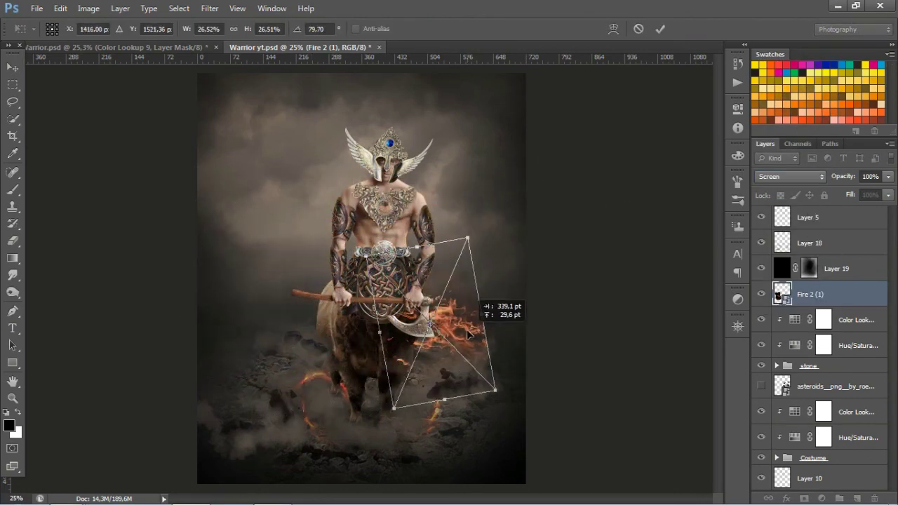
mouse_move(496, 395)
left_mouse_down()
mouse_move(475, 320)
mouse_move(457, 316)
mouse_move(493, 347)
left_mouse_up()
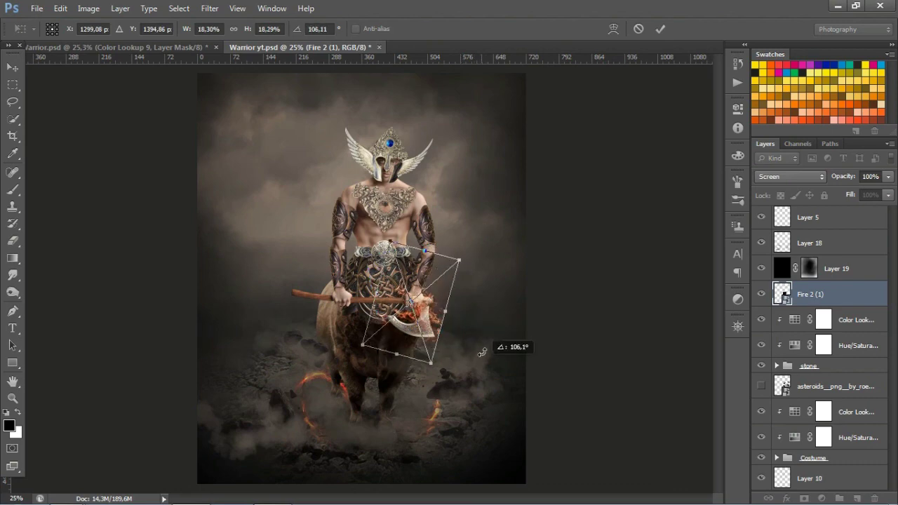
left_click_drag(443, 324, 449, 331)
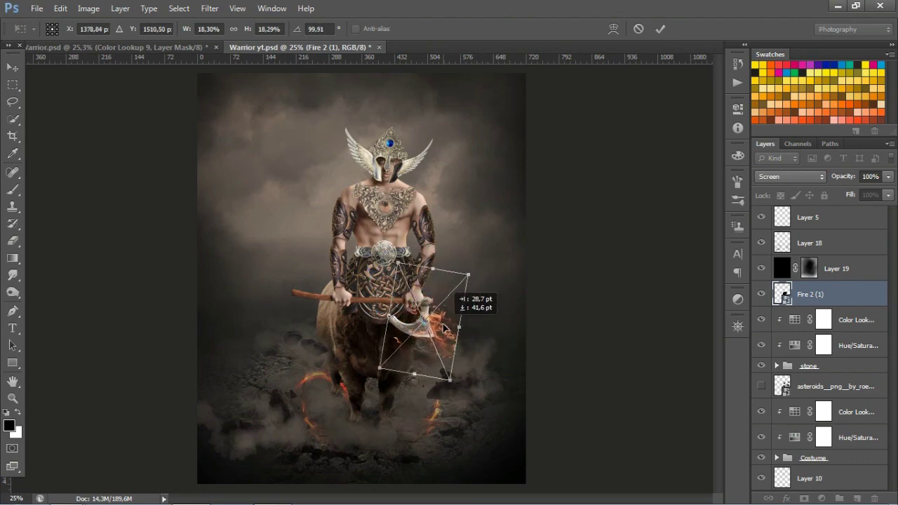
key("Return")
- Scale the flames down further and align them along the blade edge
scroll(449, 331, "up", 3)
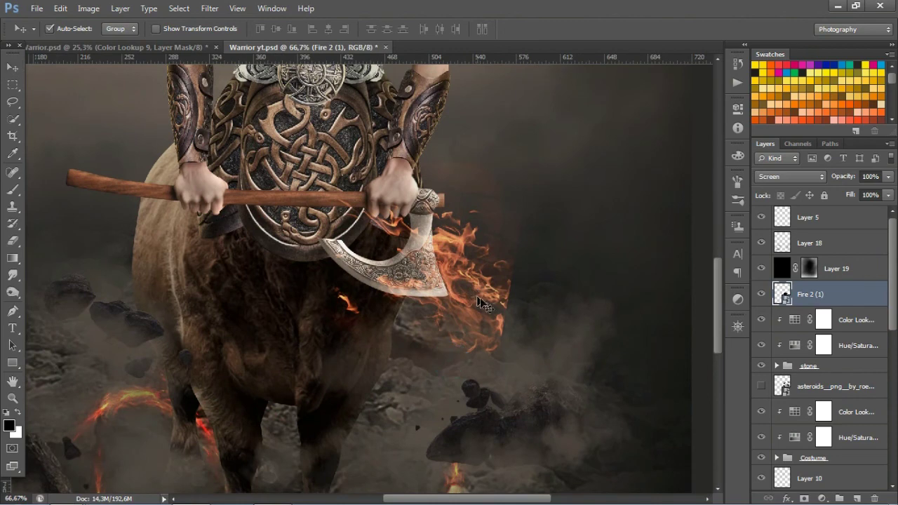
key("ctrl+t")
left_click_drag(484, 305, 482, 200)
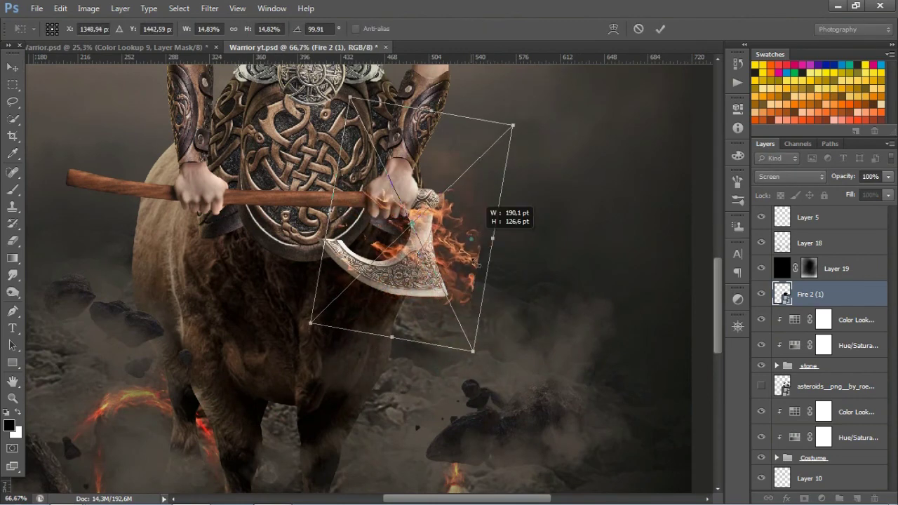
mouse_move(474, 261)
left_mouse_down()
mouse_move(476, 278)
mouse_move(482, 275)
left_mouse_up()
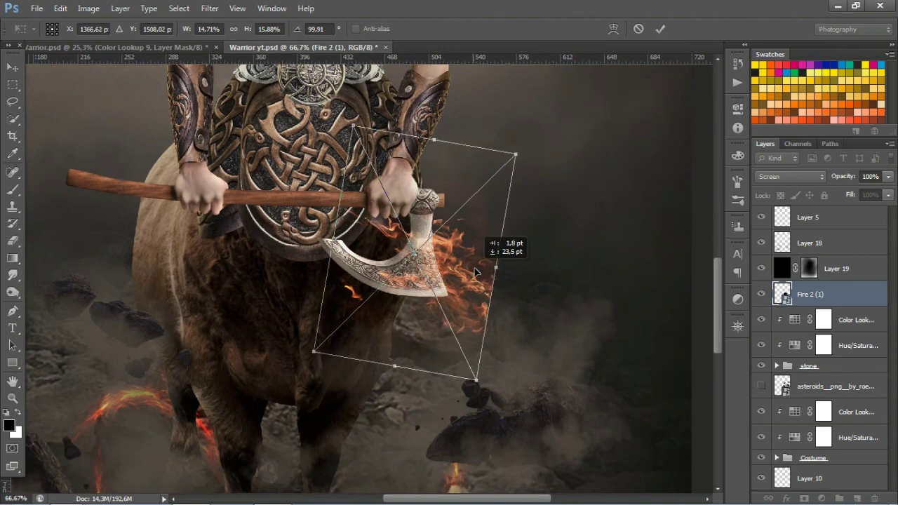
left_click_drag(475, 272, 476, 273)
key("Return")
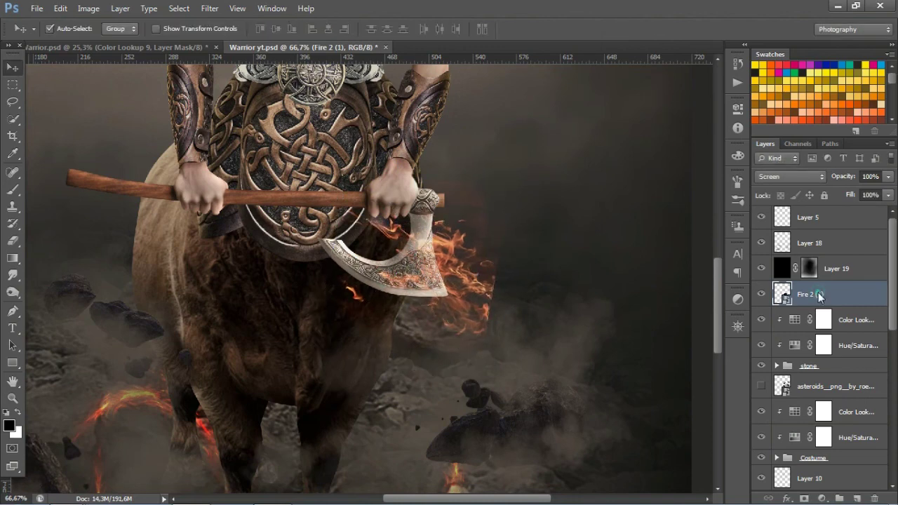
- Rasterize Fire 2 (1) and apply Levels with inputs 26 / 1.14 / 239
right_click(821, 295)
left_click(680, 181)
key("ctrl+l")
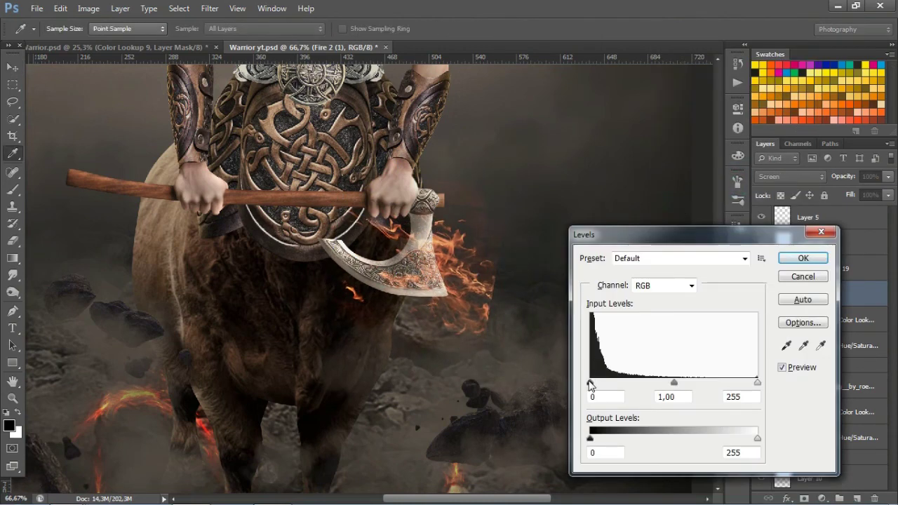
left_click_drag(590, 385, 598, 386)
left_click_drag(757, 383, 745, 385)
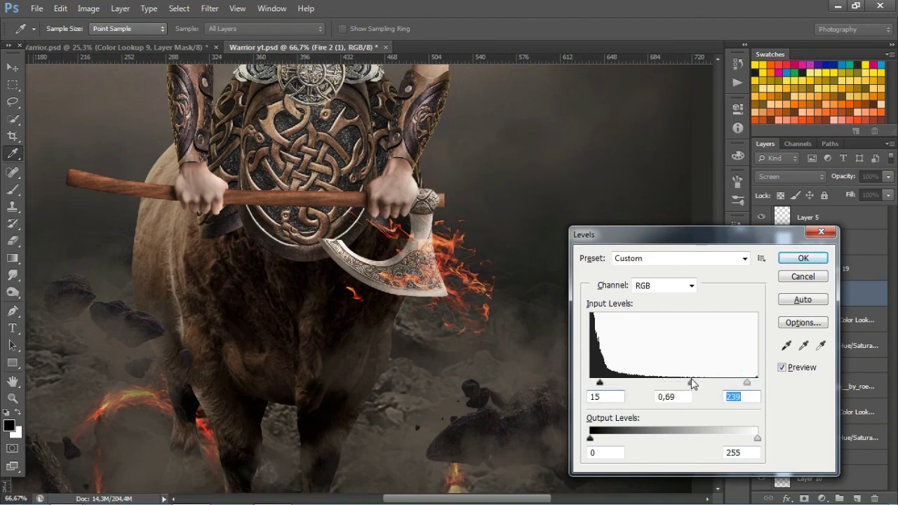
left_click_drag(686, 383, 683, 383)
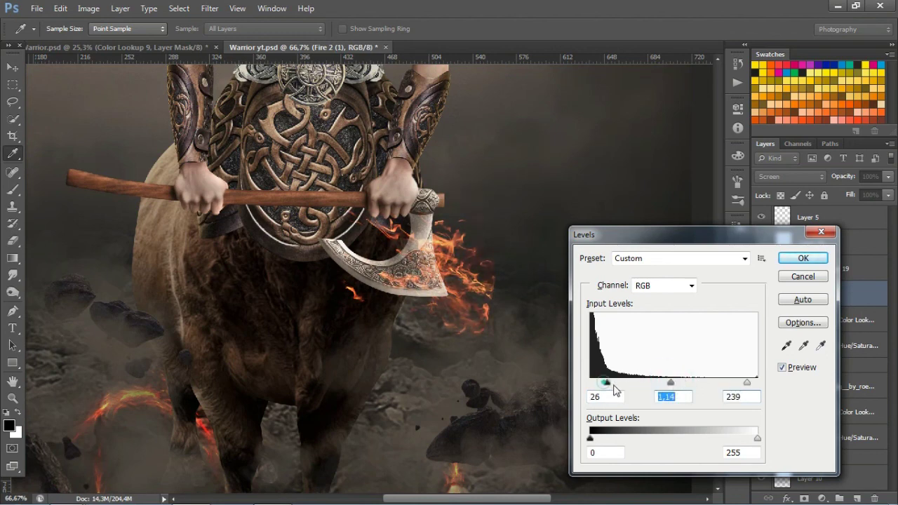
left_click(803, 258)
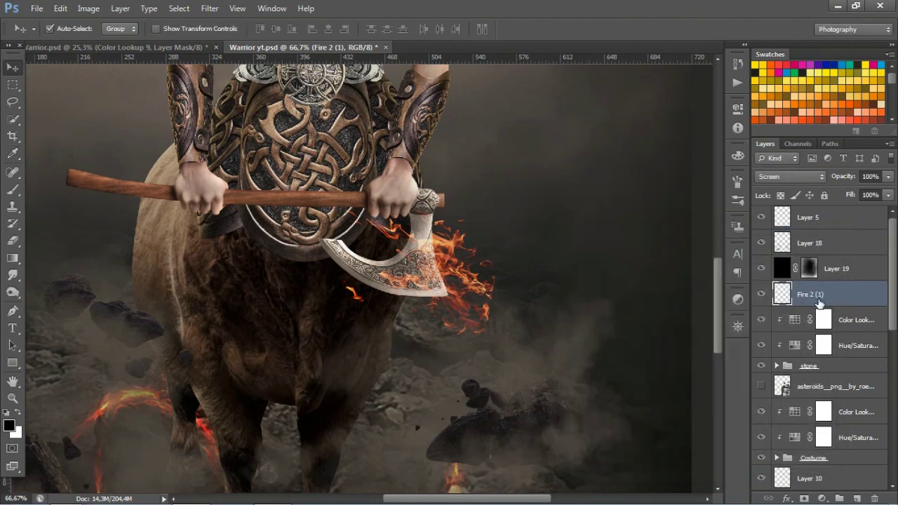
- Add a layer mask to Fire 2 (1) and set the brush to 100% opacity
left_click(809, 294)
key("b")
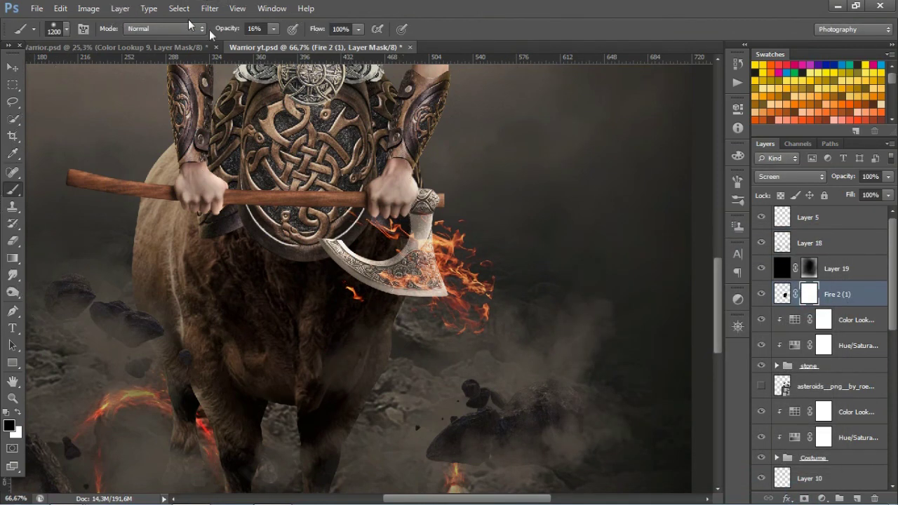
left_click(273, 30)
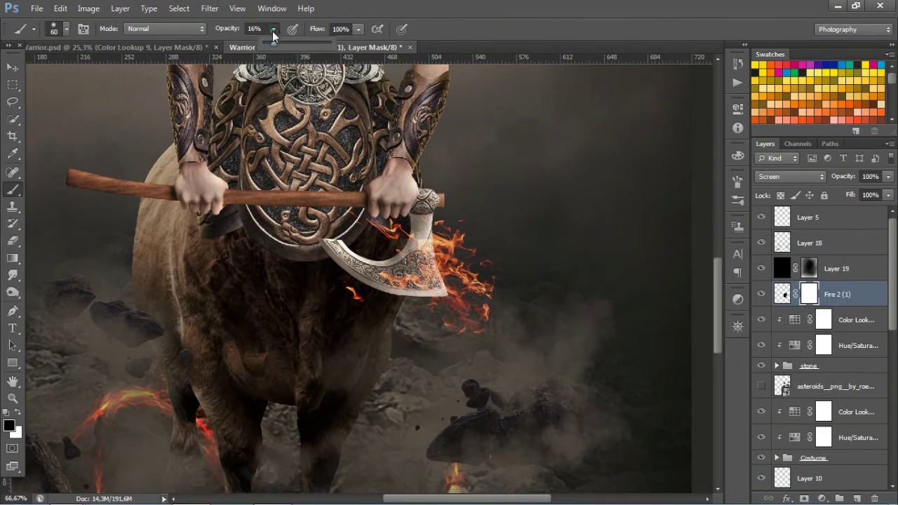
left_click_drag(485, 270, 489, 262)
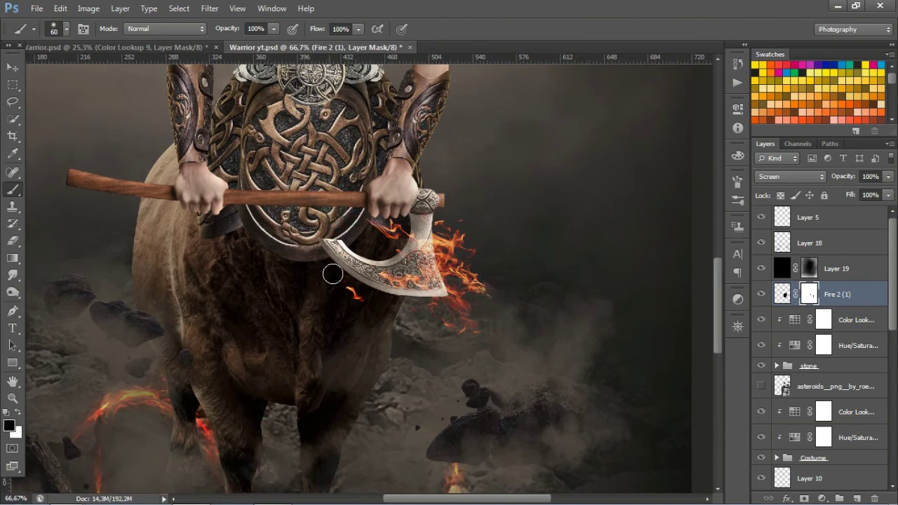
left_click(11, 65)
mouse_move(67, 492)
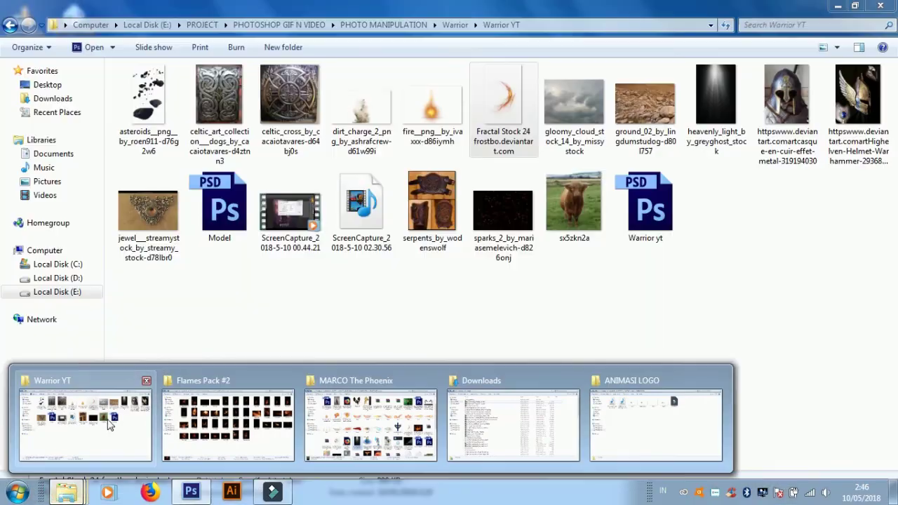
- Place the Fire 2 (6) photo from the flames folder and set it to Screen
left_click(215, 417)
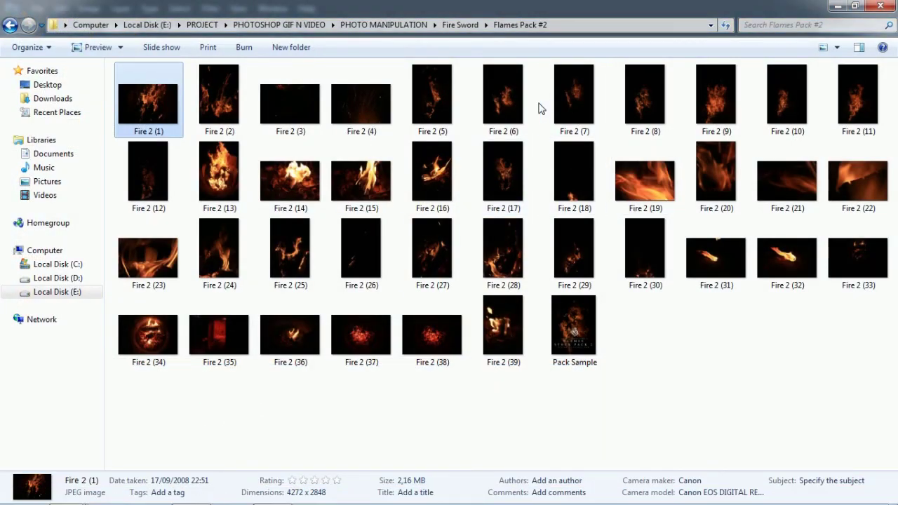
mouse_move(541, 111)
left_mouse_down()
mouse_move(181, 493)
mouse_move(383, 323)
left_mouse_up()
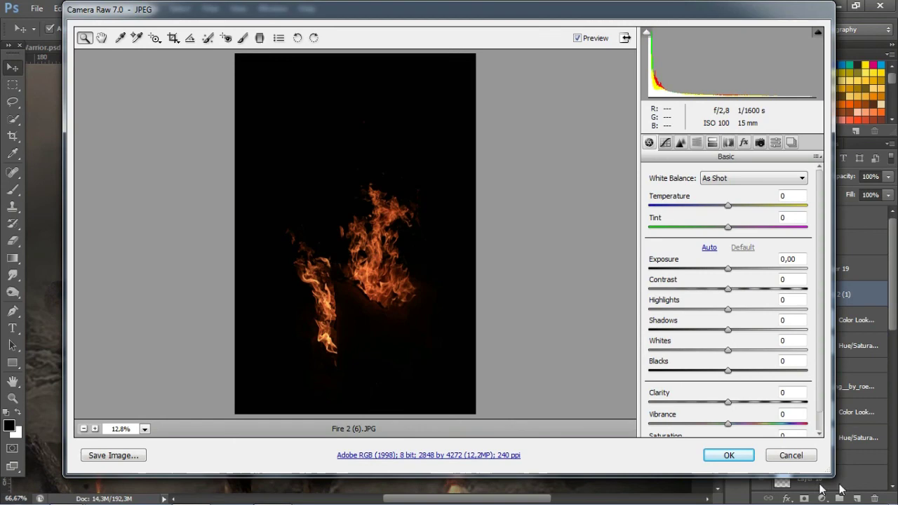
left_click(729, 455)
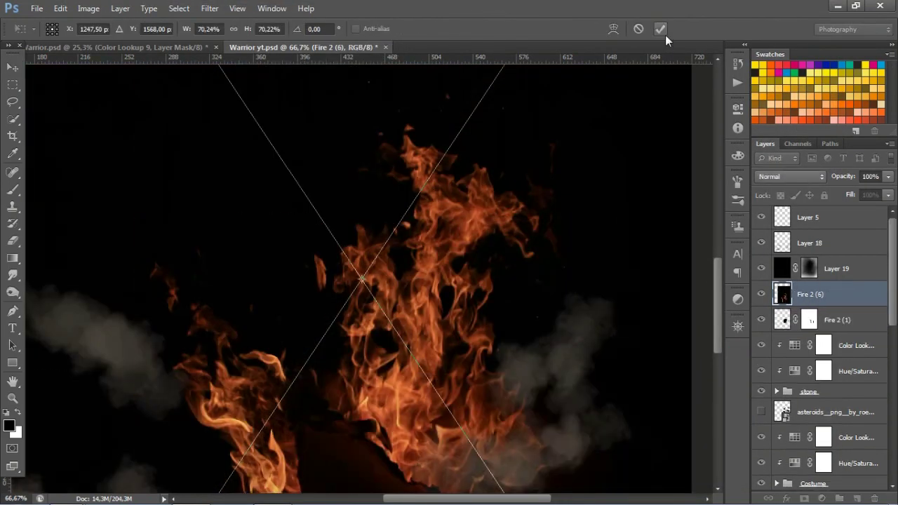
left_click(661, 31)
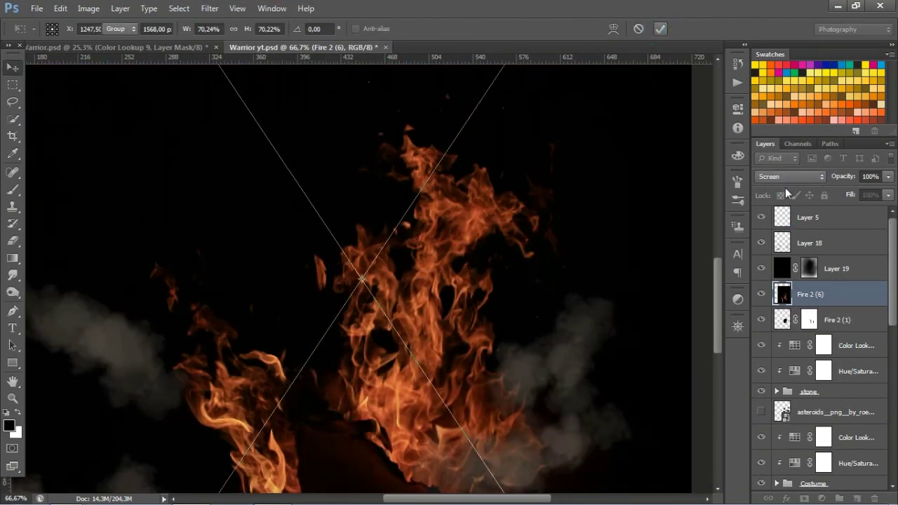
left_click(787, 179)
left_click(764, 111)
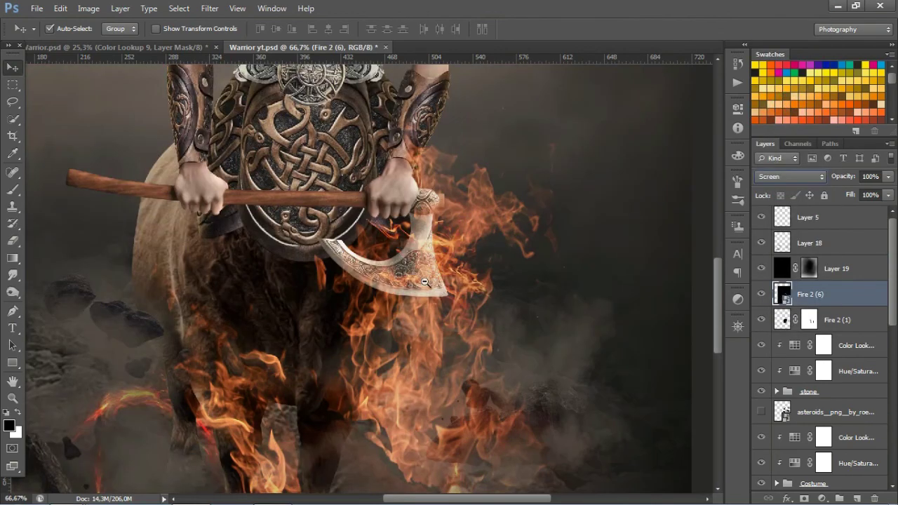
- Shrink Fire 2 (6) to about a quarter and rotate it along the axe handle
key("ctrl+minus")
key("ctrl+t")
left_click(490, 325, "alt")
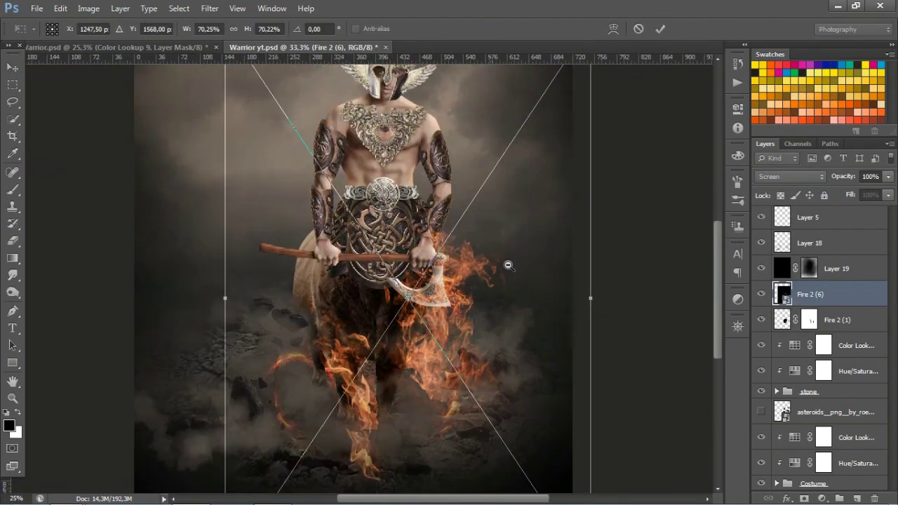
left_click(491, 324, "alt")
mouse_move(541, 124)
left_mouse_down()
mouse_move(428, 316)
mouse_move(371, 344)
left_mouse_up()
left_click_drag(341, 438, 366, 294)
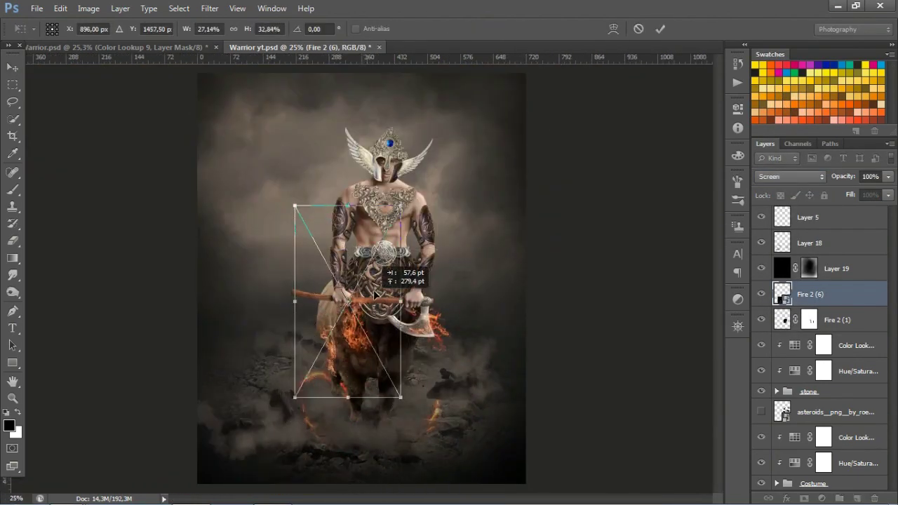
mouse_move(445, 174)
left_mouse_down()
mouse_move(491, 290)
mouse_move(463, 389)
left_mouse_up()
mouse_move(433, 285)
left_mouse_down()
mouse_move(483, 306)
mouse_move(491, 297)
left_mouse_up()
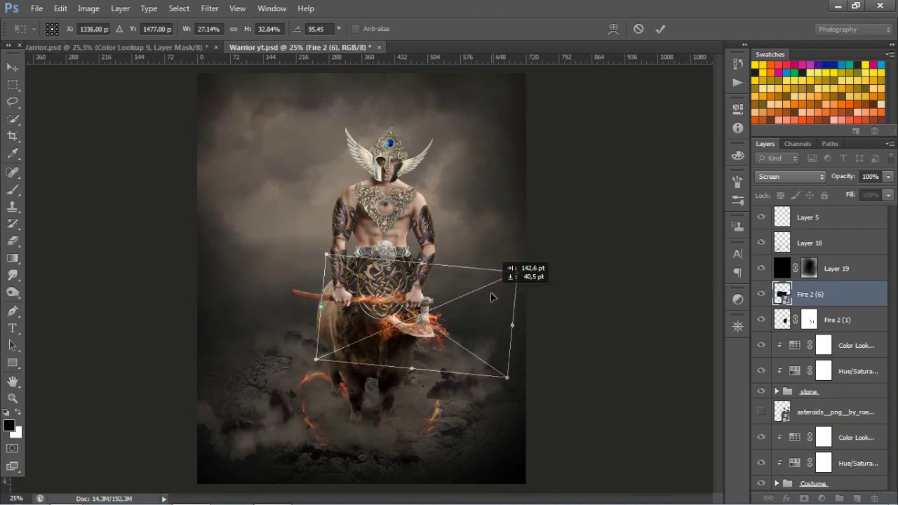
key("Return")
- Rasterize the Fire 2 (6) layer and add a layer mask to it
left_click(414, 312, "ctrl")
left_click(414, 312, "ctrl")
left_click(414, 312, "ctrl")
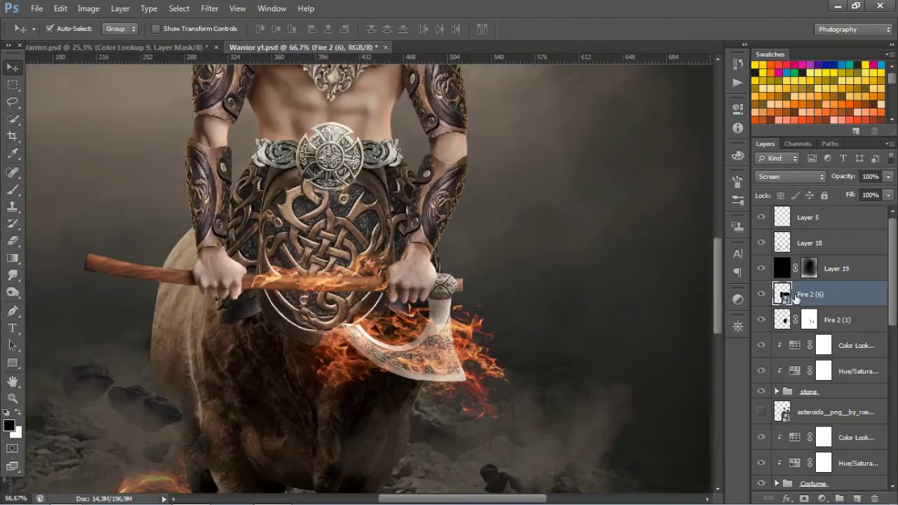
right_click(800, 299)
left_click(727, 183)
left_click(803, 498)
left_click(838, 265)
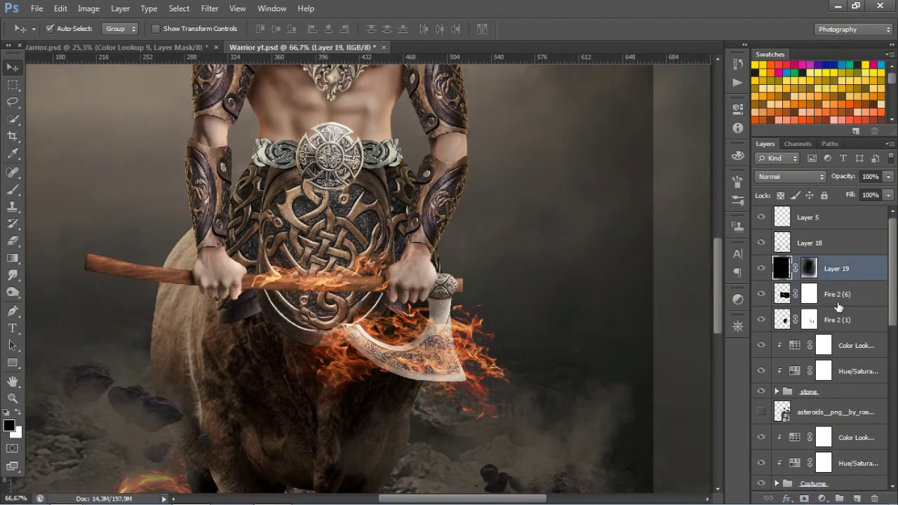
- Paint the Fire 2 (6) mask to hide the flames covering the axe head
left_click(808, 294)
key("b")
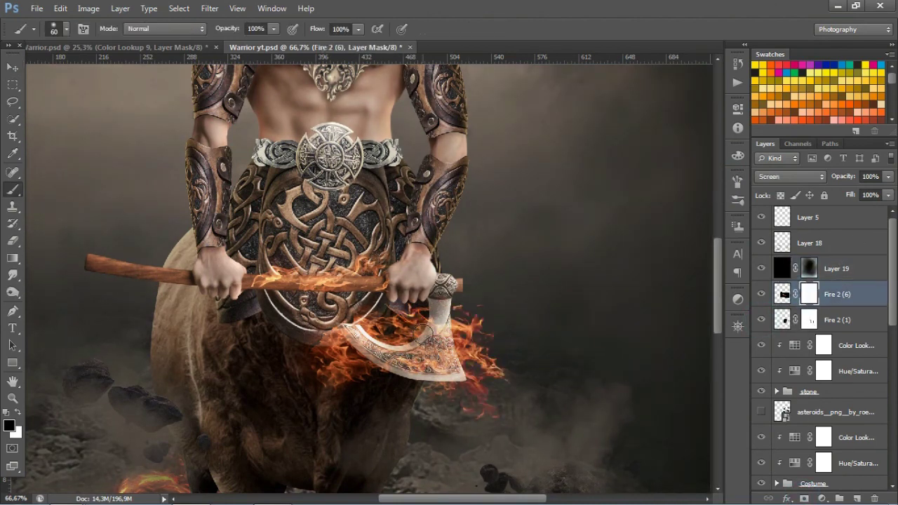
mouse_move(393, 329)
left_mouse_down()
mouse_move(323, 351)
mouse_move(386, 332)
left_mouse_up()
key("v")
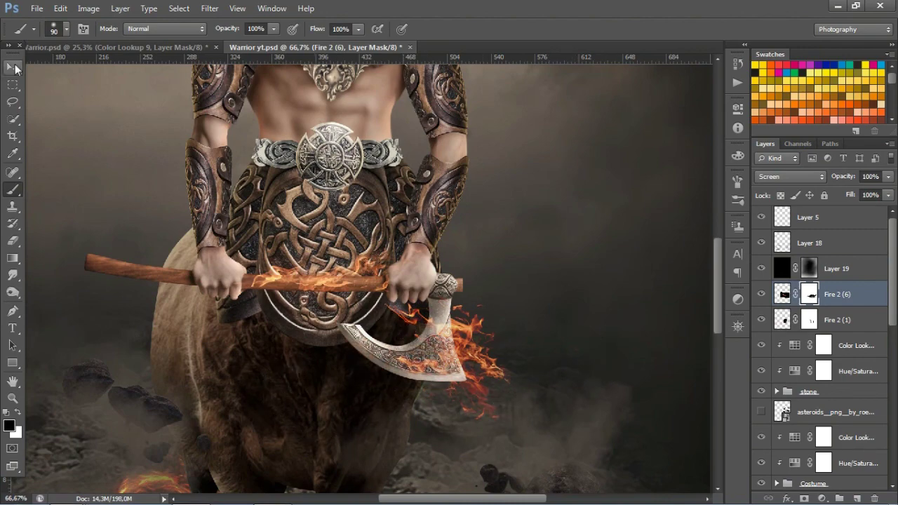
key("ctrl+plus")
key("ctrl+plus")
- Apply Levels to the Fire 2 (6) flames with the black input at 22
left_click(783, 294)
key("ctrl+l")
left_click_drag(590, 382, 604, 382)
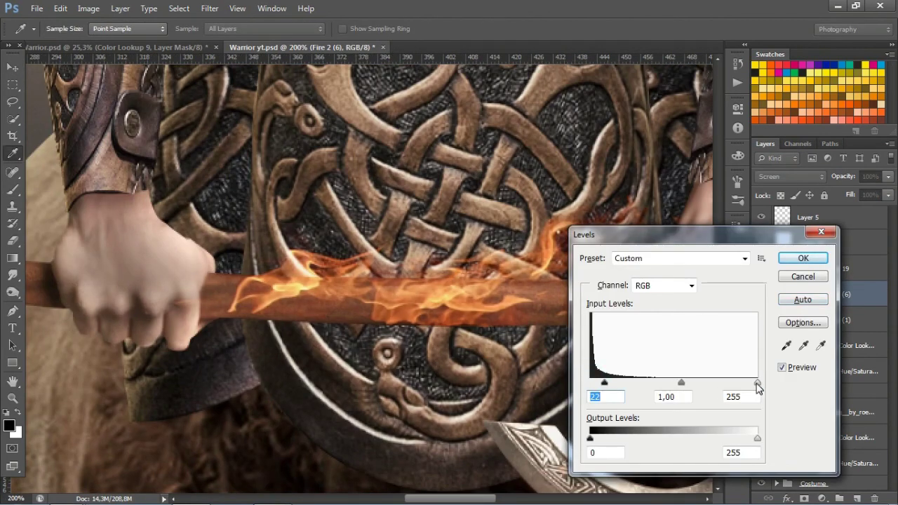
key("ctrl+minus")
left_click(803, 258)
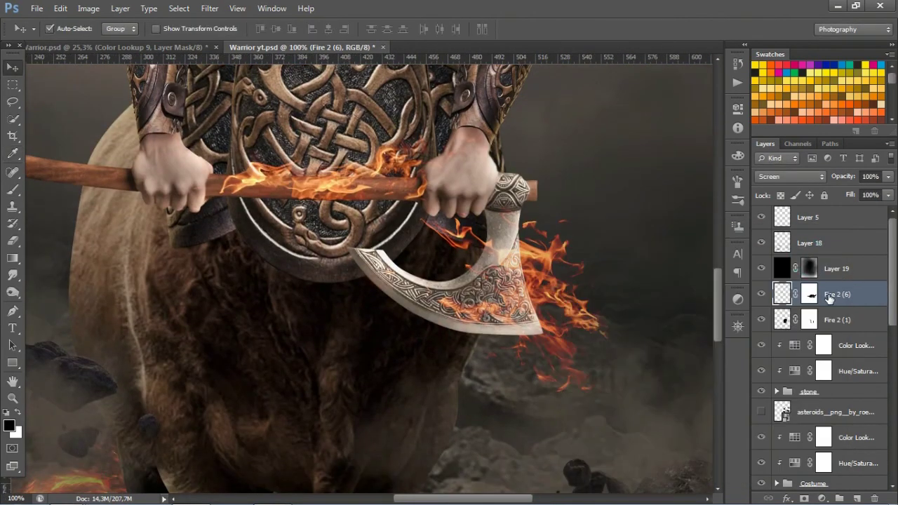
- Duplicate the Fire 2 (6) layer and flip the copy horizontally
key("ctrl+j")
key("ctrl+minus")
key("ctrl+t")
right_click(350, 190)
left_click(427, 342)
key("Return")
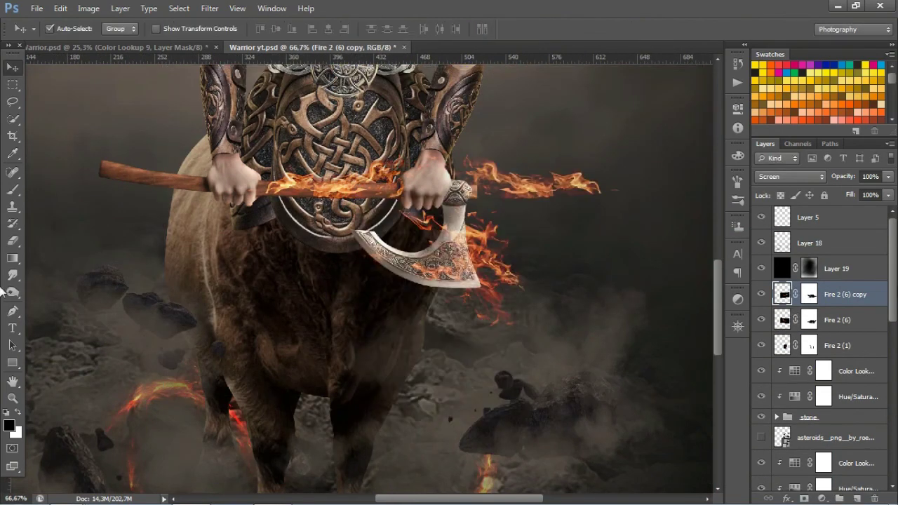
- Move the flipped fire copy to the left end of the handle
key("shift+alt+s")
key("ctrl+t")
left_click_drag(539, 189, 195, 179)
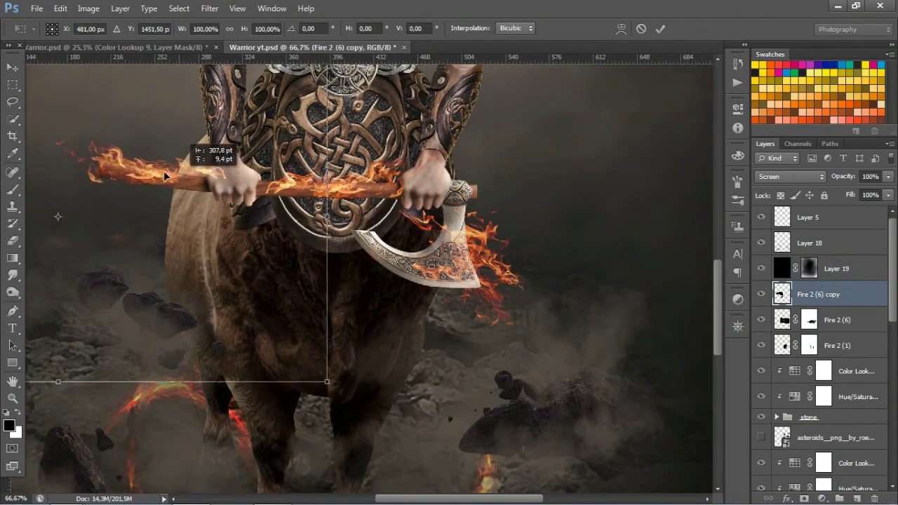
key("Return")
- Mask the fire copy and paint out flames overlapping the left hand
key("ctrl+plus")
left_click(804, 498)
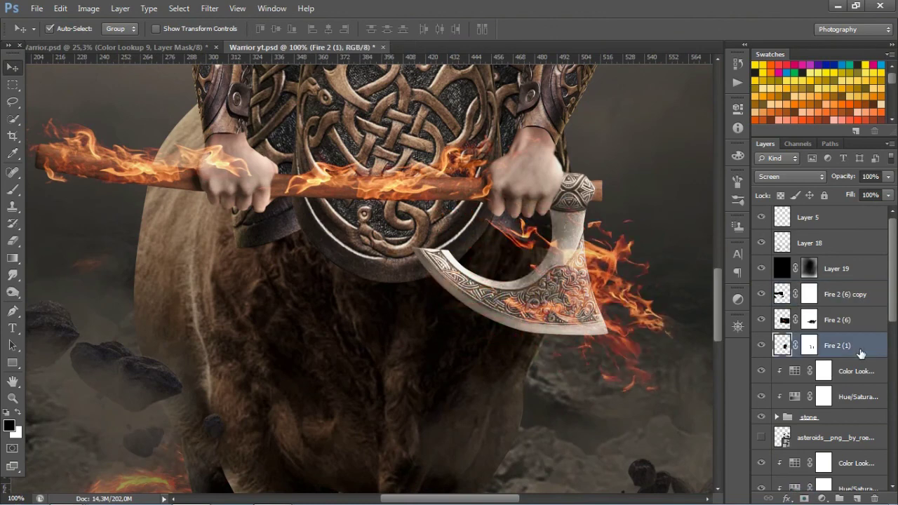
key("b")
left_click_drag(207, 162, 236, 200)
key("ctrl+minus")
key("ctrl+minus")
key("ctrl+minus")
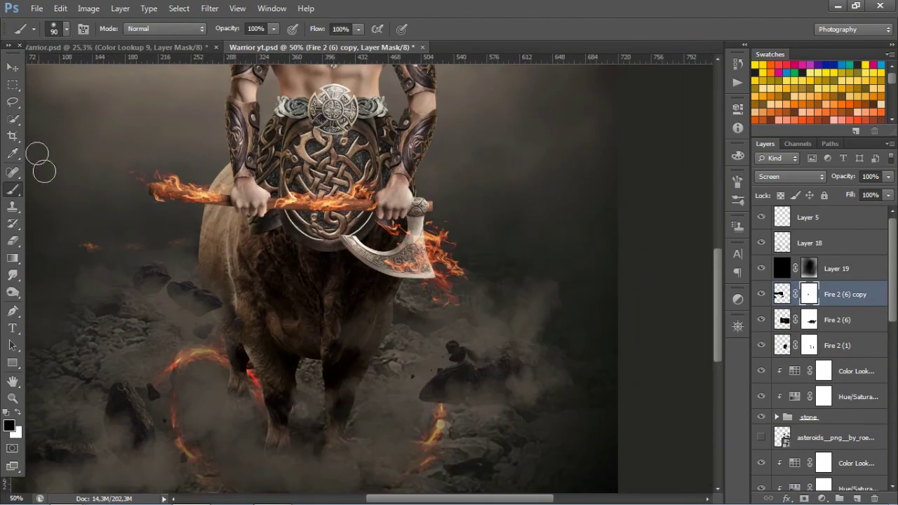
- Raise the Hue/Saturation adjustment's lightness to +1
key("v")
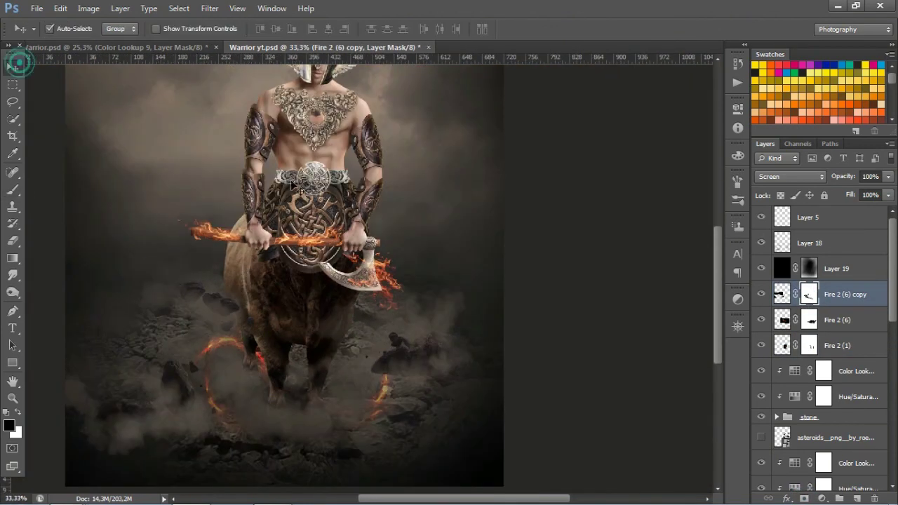
key("ctrl+plus")
key("ctrl+plus")
double_click(794, 396)
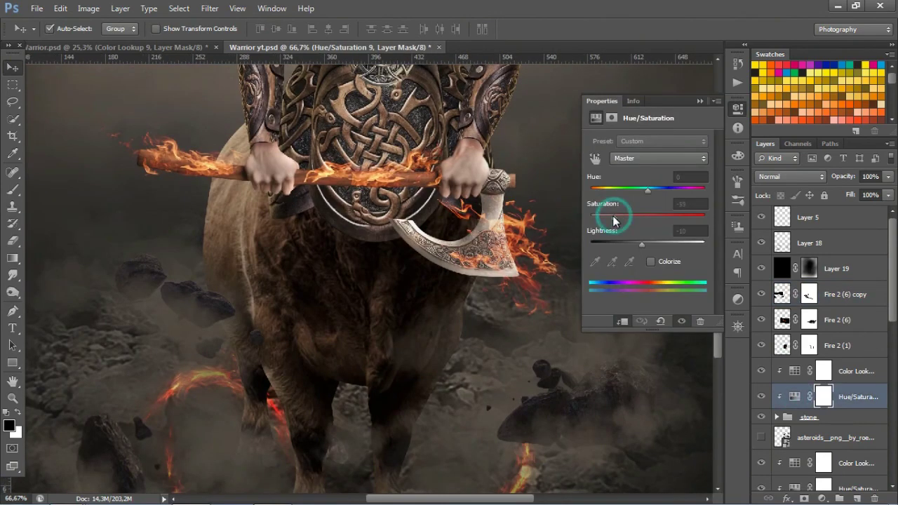
left_click_drag(647, 242, 649, 245)
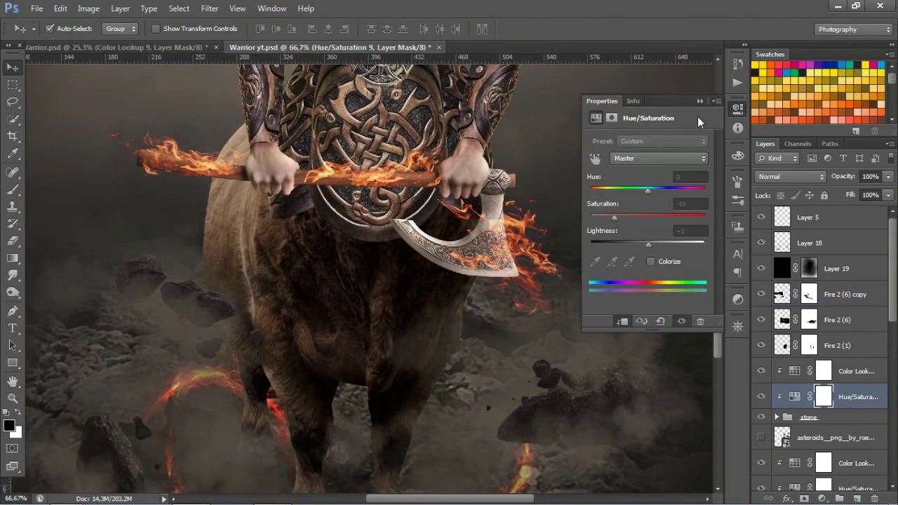
left_click(431, 416)
key("ctrl+minus")
- Lower the Color Lookup adjustment layer's opacity to 77%
left_click(849, 371)
left_click(888, 176)
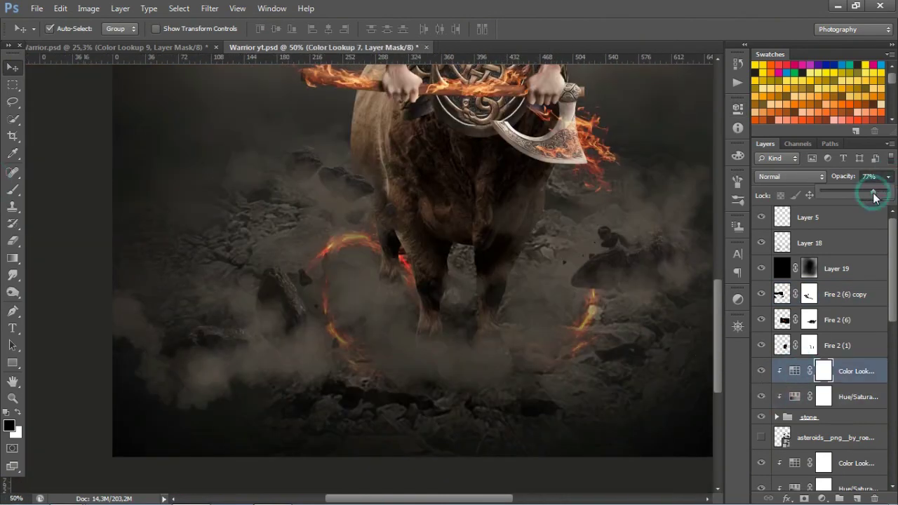
key("Return")
key("ctrl+minus")
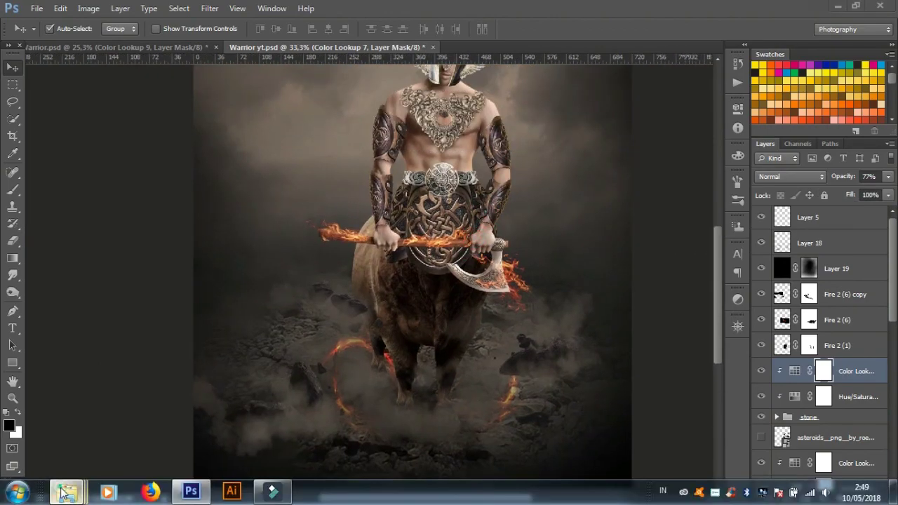
- Place the dirt_charge image from the project folder into the composition
left_click(63, 493)
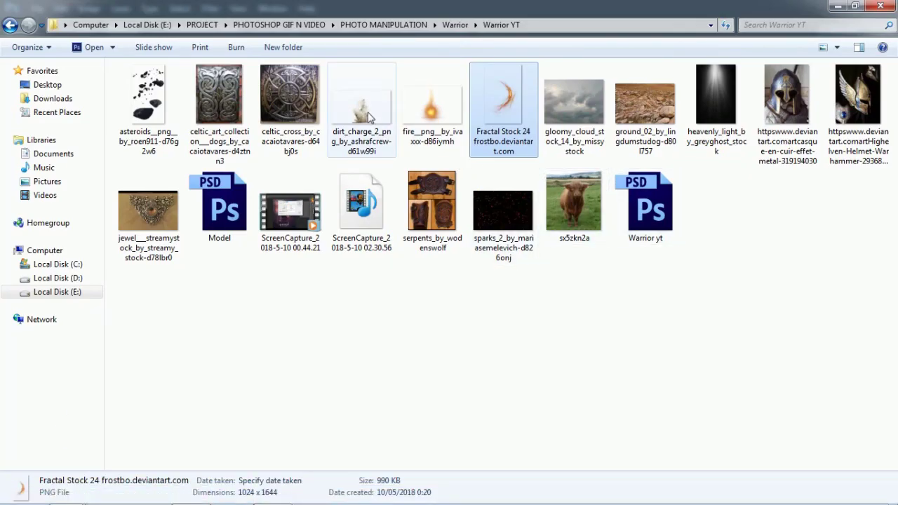
mouse_move(370, 118)
left_mouse_down()
mouse_move(354, 384)
mouse_move(368, 366)
mouse_move(391, 397)
left_mouse_up()
key("Return")
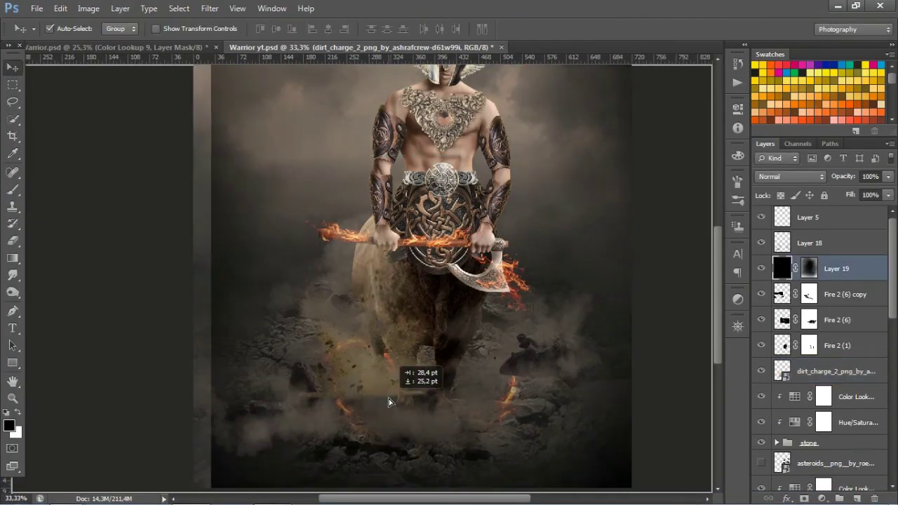
- Rasterize the dirt_charge layer and move it beneath the Animal Body group
left_click(804, 372)
left_click(761, 371)
left_click(761, 371)
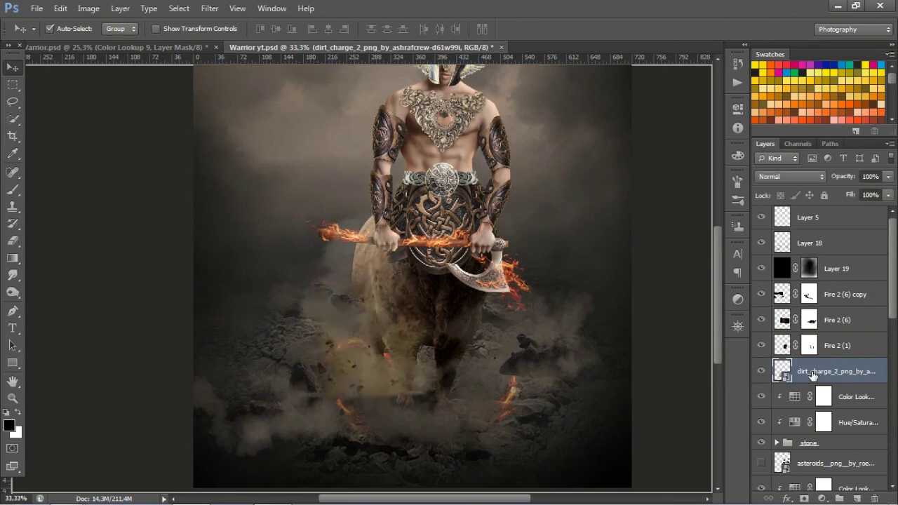
right_click(814, 377)
left_click(710, 179)
mouse_move(811, 370)
left_mouse_down()
mouse_move(814, 432)
mouse_move(811, 414)
left_mouse_up()
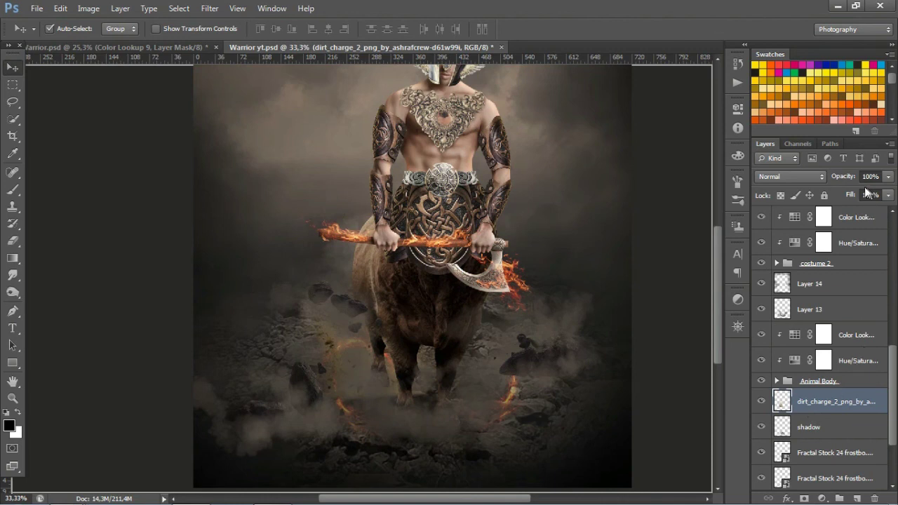
- Try Soft Light on the dirt layer, return it to Normal, and shift the dirt cloud lower
left_click(799, 176)
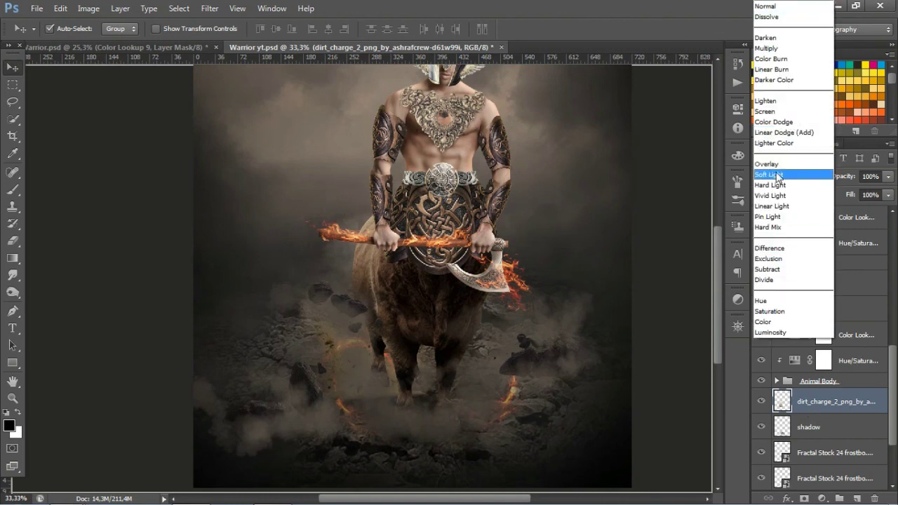
left_click(776, 174)
left_click(790, 177)
left_click(765, 7)
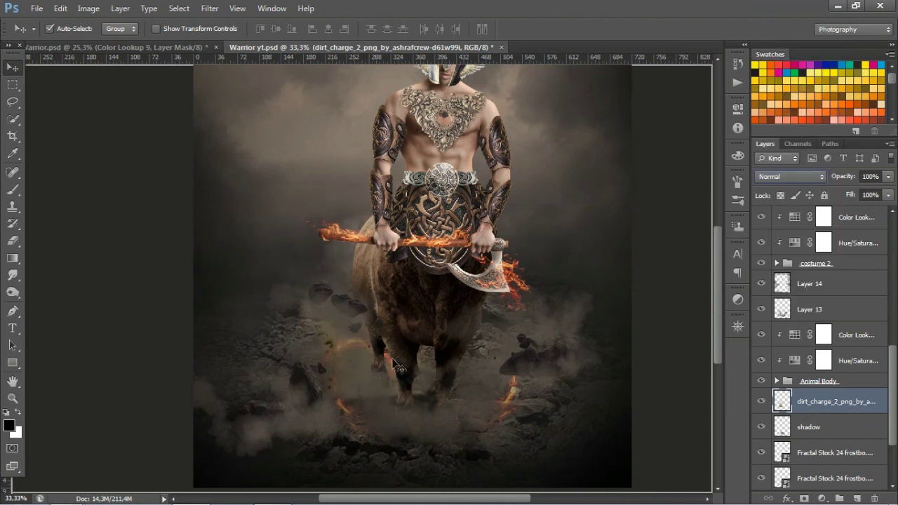
key("ctrl+t")
left_click_drag(355, 352, 345, 383)
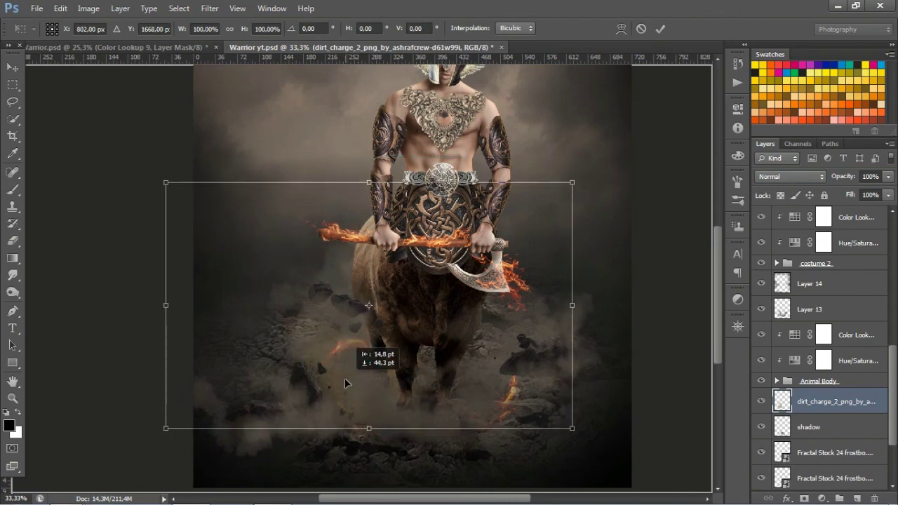
key("Return")
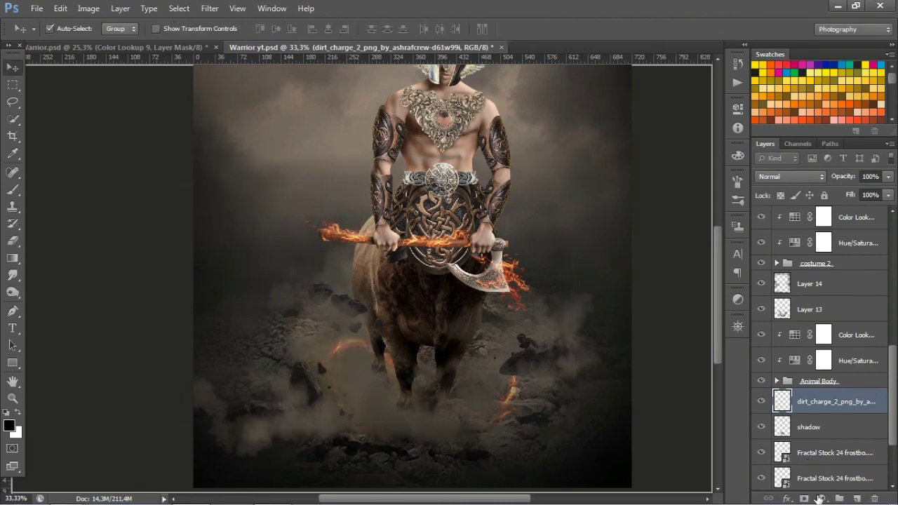
- Add a clipped Hue/Saturation adjustment to the dirt with Lightness +18
left_click(822, 498)
left_click(824, 337)
left_click(622, 321)
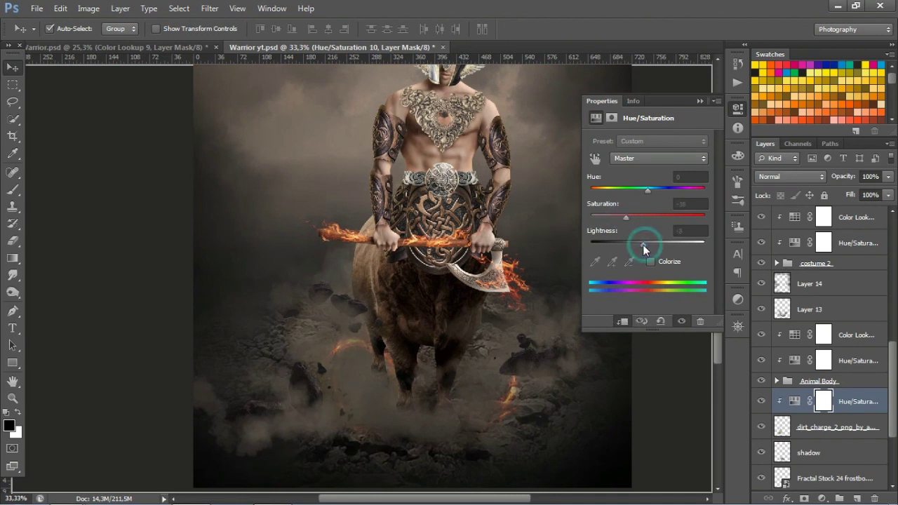
mouse_move(648, 242)
left_mouse_down()
mouse_move(658, 242)
mouse_move(630, 244)
left_mouse_up()
left_click(707, 100)
- Add a clipped Color Lookup adjustment to the dirt using the filmstock_50 3D LUT
left_click(822, 498)
left_click(812, 404)
left_click(623, 321)
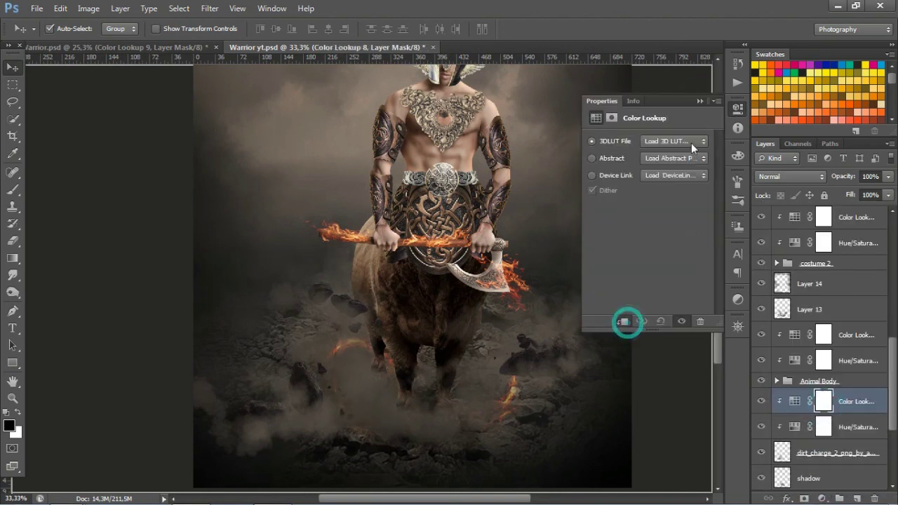
left_click(691, 143)
left_click(655, 300)
- Bring up the Warrior YT asset folder and drag the heavenly light image into the composition
left_click(699, 102)
mouse_move(67, 492)
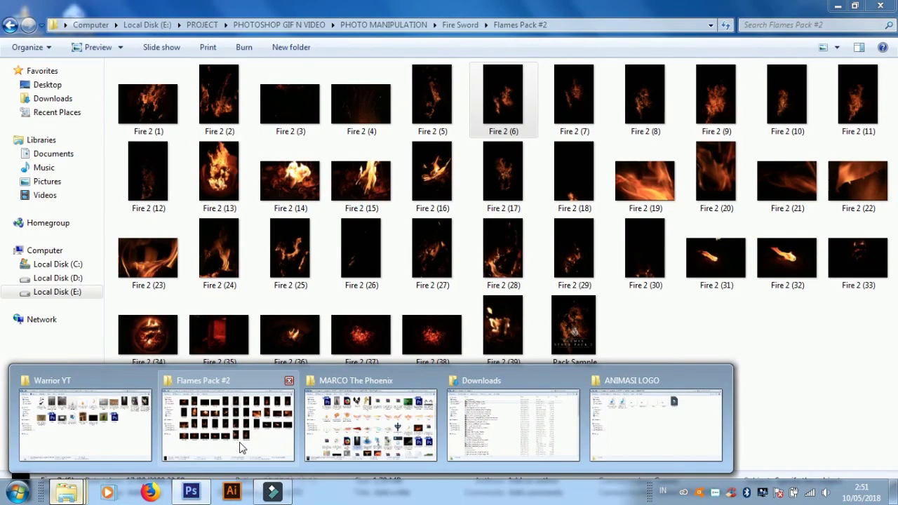
left_click(141, 442)
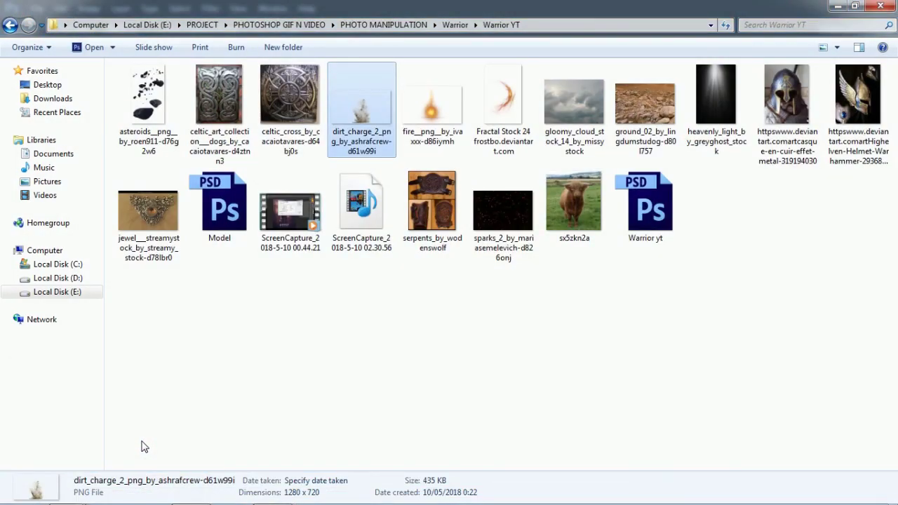
mouse_move(716, 105)
left_mouse_down()
mouse_move(335, 298)
mouse_move(329, 291)
left_mouse_up()
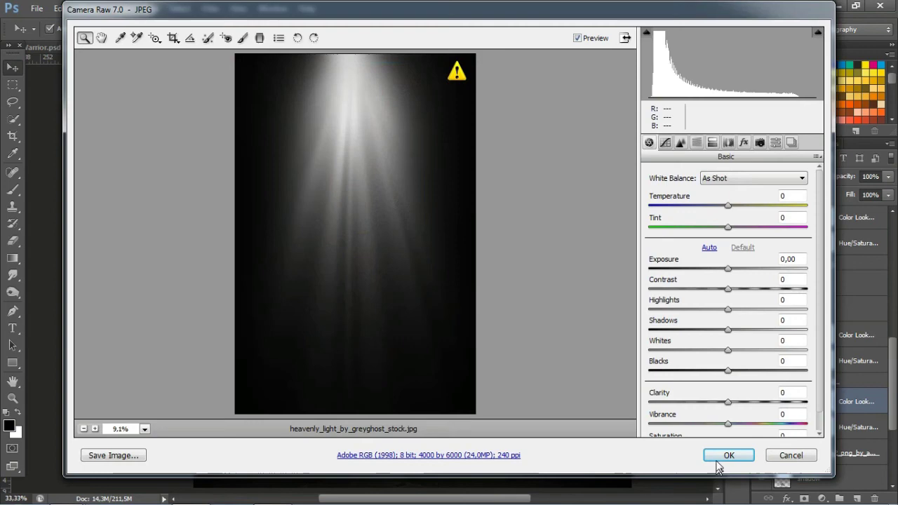
- Place the heavenly light image with default raw settings, then save and close the other Warrior document
left_click(717, 453)
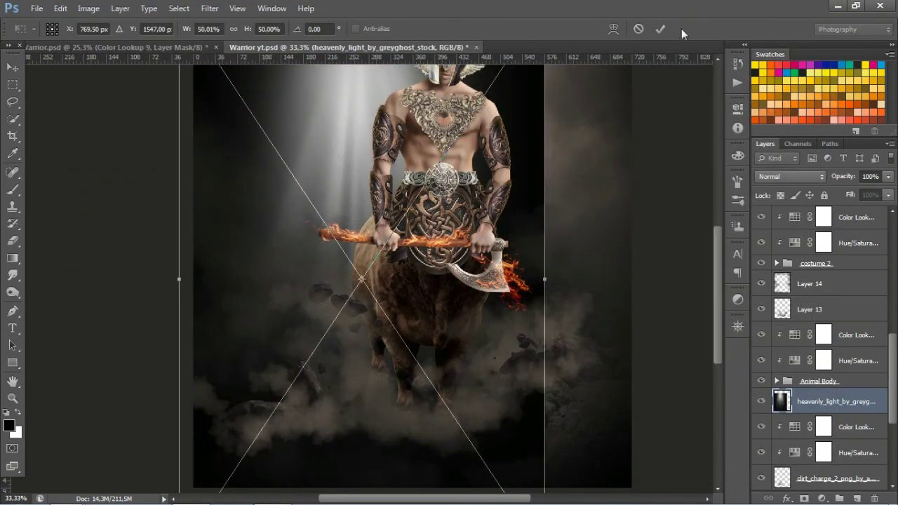
left_click(660, 29)
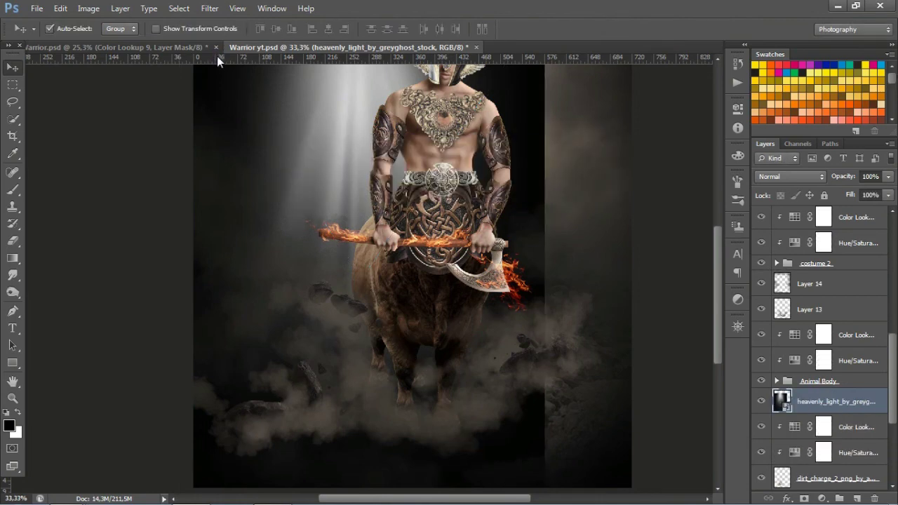
left_click(217, 52)
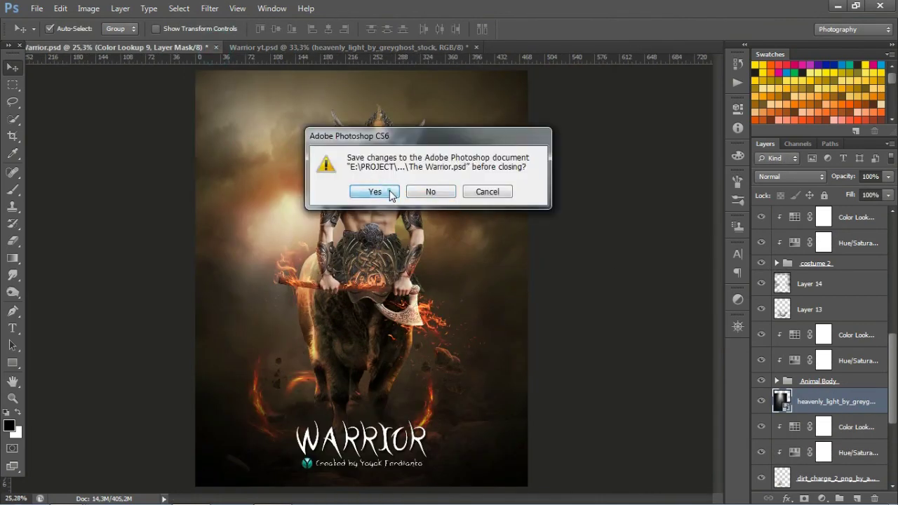
left_click(391, 194)
left_click(363, 47)
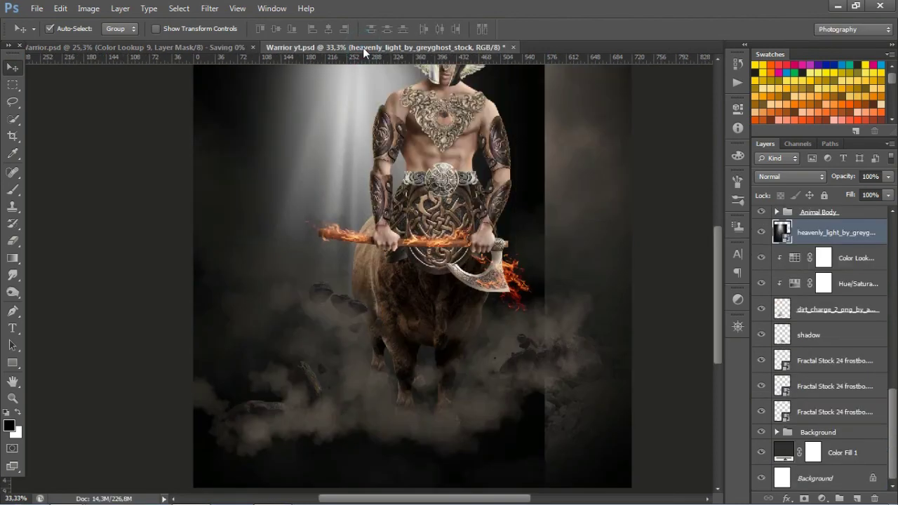
- Set the light layer to Screen and move it below the Fractal Stock layers
left_click(810, 176)
left_click(779, 111)
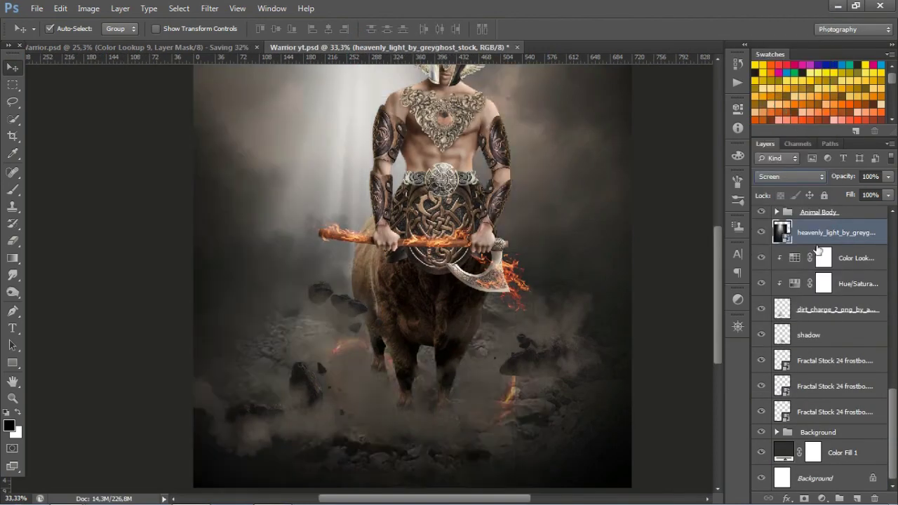
left_click_drag(839, 235, 833, 420)
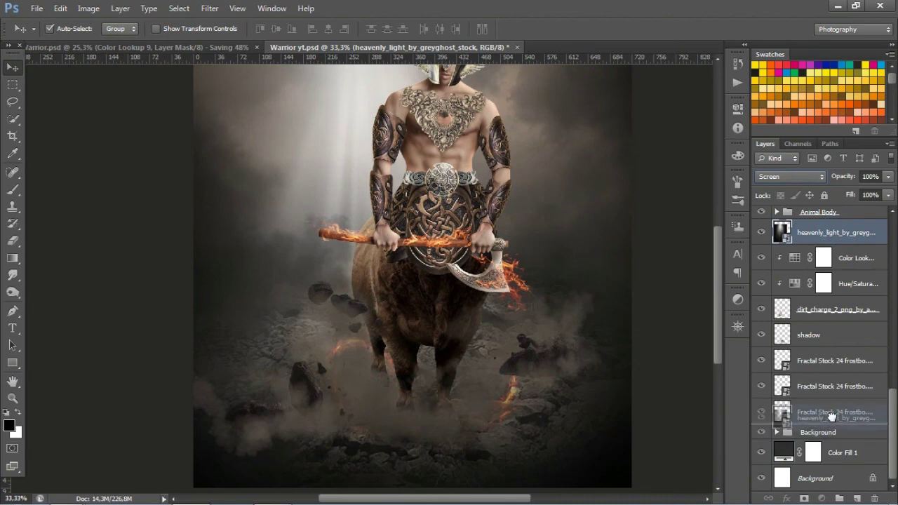
key("ctrl+minus")
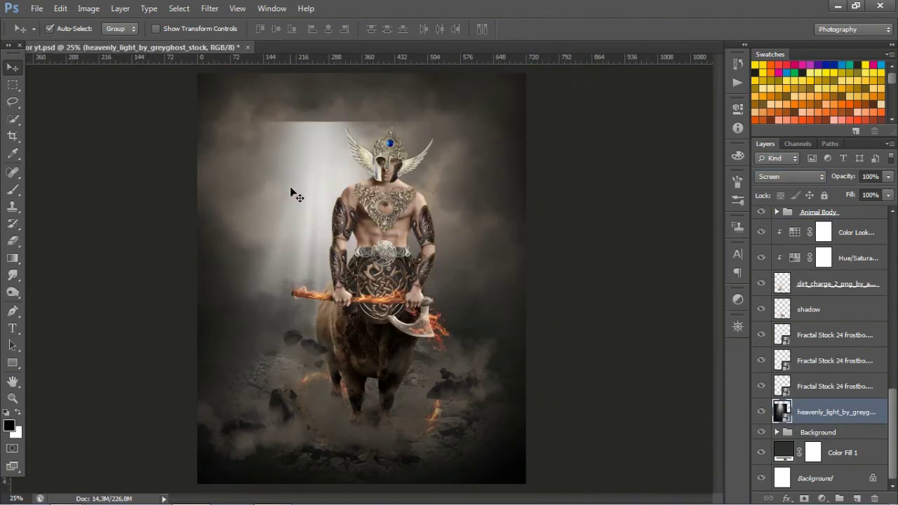
- Shift the heavenly light beam down and to the left
key("ctrl+t")
left_click_drag(314, 185, 269, 237)
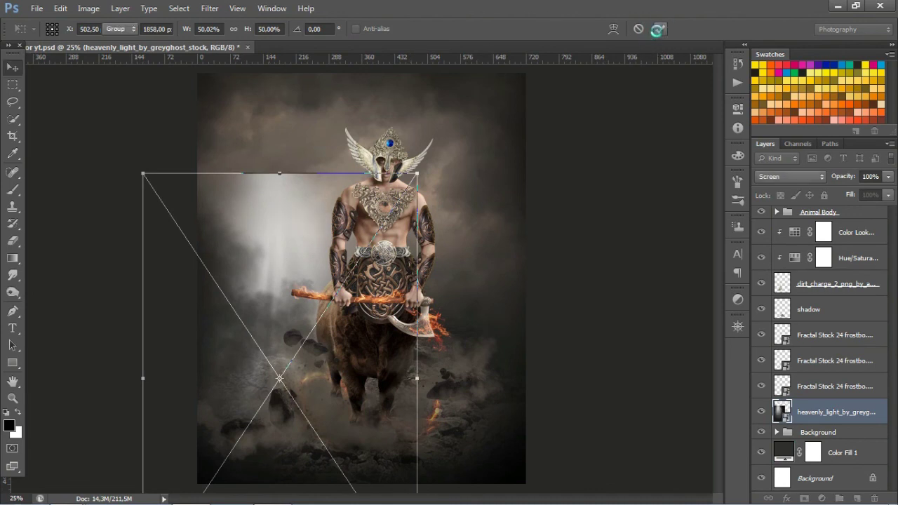
left_click(657, 29)
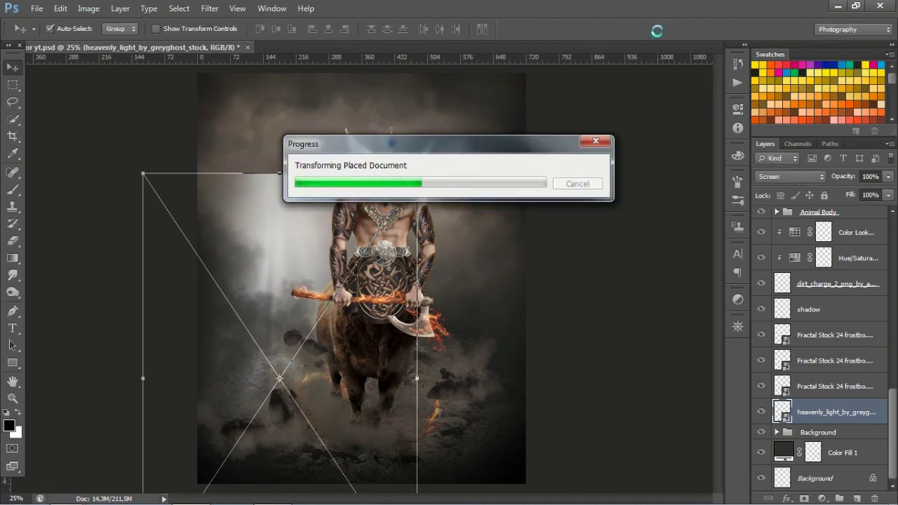
- Rasterize the light layer, lower it to 53% opacity and add a layer mask
right_click(835, 415)
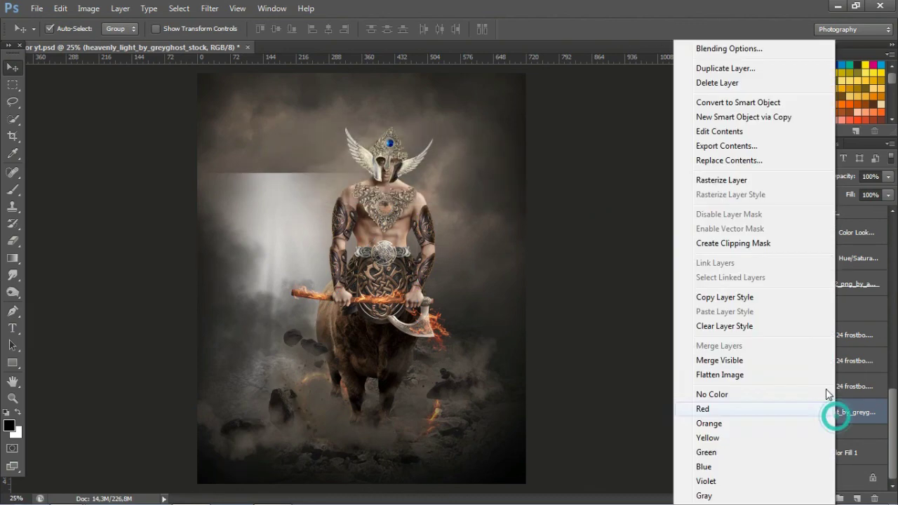
left_click(721, 179)
mouse_move(887, 177)
left_mouse_down()
mouse_move(842, 191)
mouse_move(860, 194)
mouse_move(851, 195)
left_mouse_up()
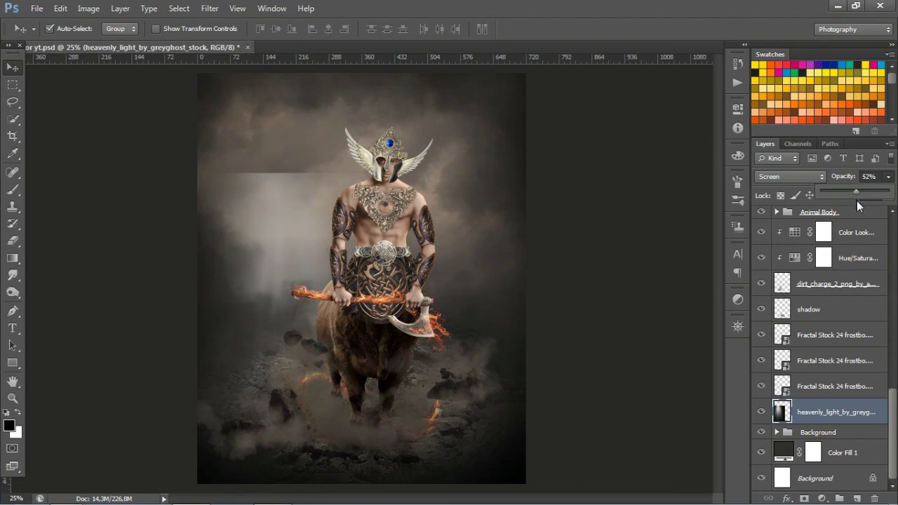
left_click(807, 486)
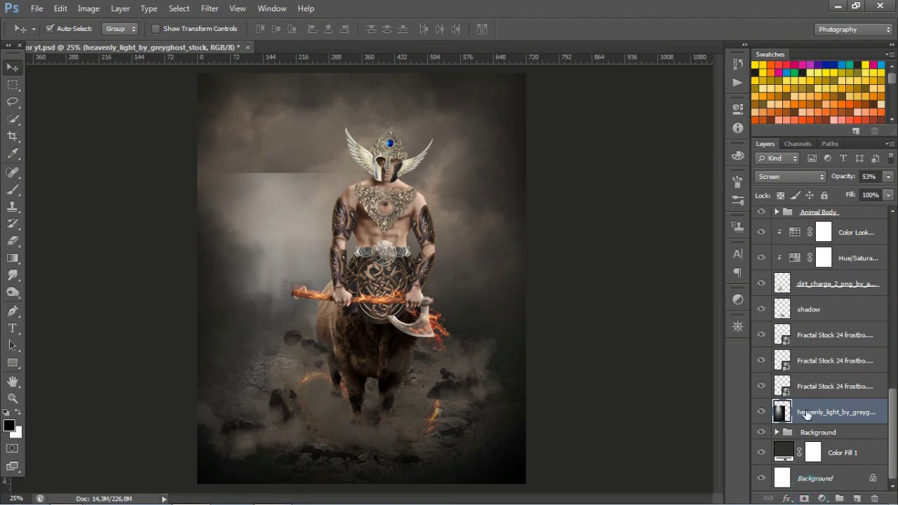
left_click(804, 499)
- Paint black on the light's mask with a large brush to hide its hard edge in the sky
key("b")
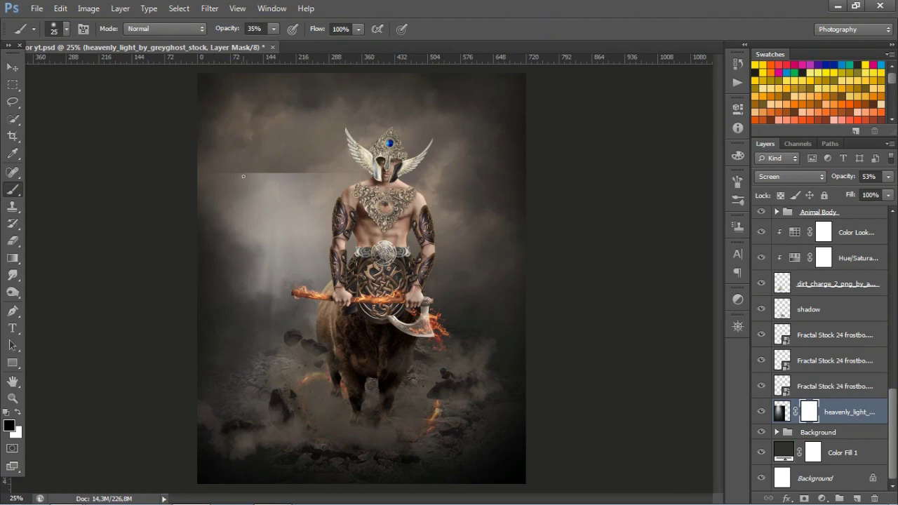
key("bracketright")
key("bracketright")
key("bracketright")
left_click(255, 165)
left_click_drag(266, 165, 236, 170)
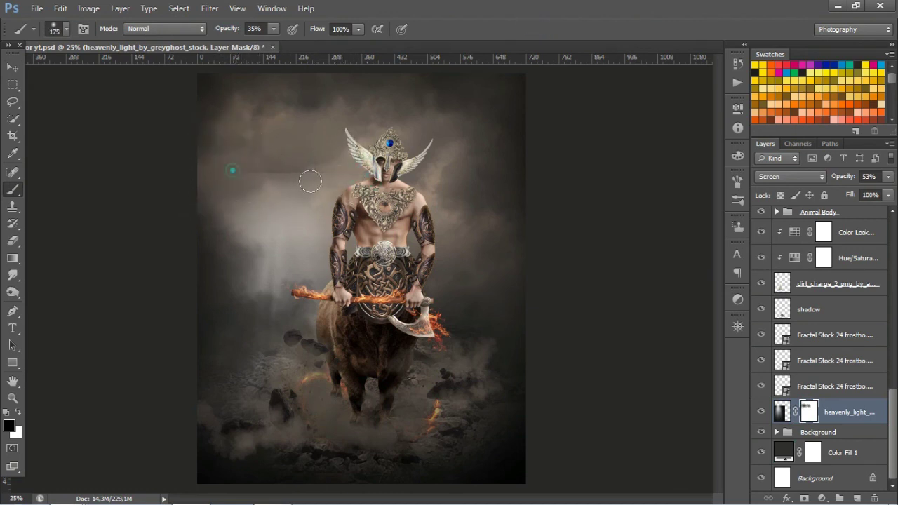
left_click_drag(310, 181, 295, 171)
left_click_drag(236, 169, 339, 180)
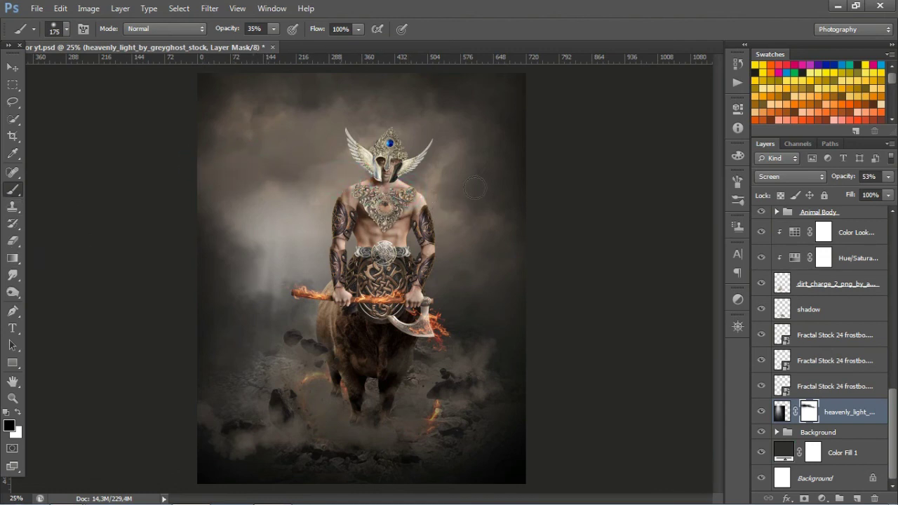
- Switch to the Move tool and select the Animal Body group
key("v")
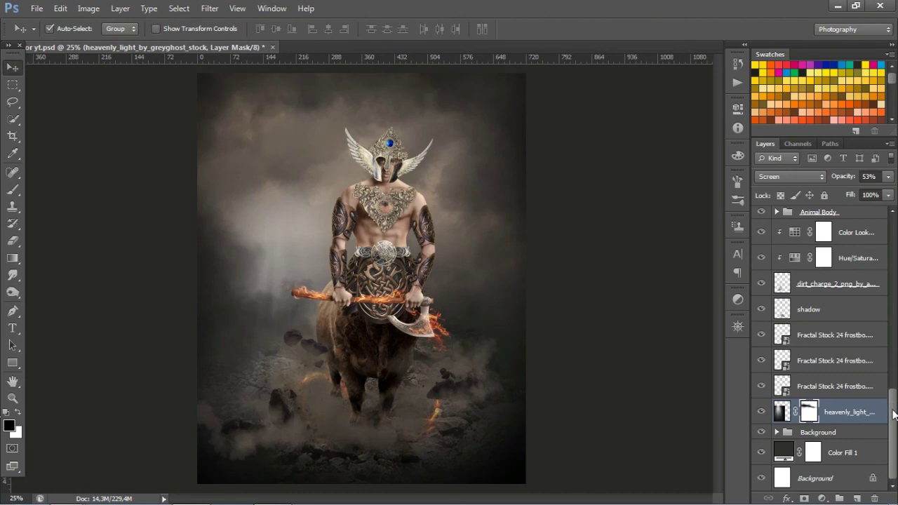
mouse_move(893, 414)
left_mouse_down()
mouse_move(893, 374)
mouse_move(892, 412)
left_mouse_up()
left_click(851, 351)
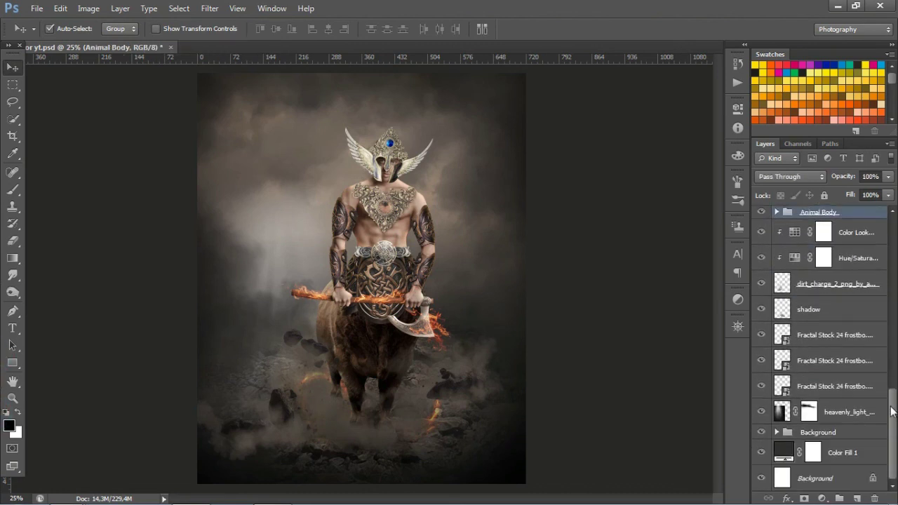
- Add a new layer above the Background group set to Color Dodge
left_click(838, 433)
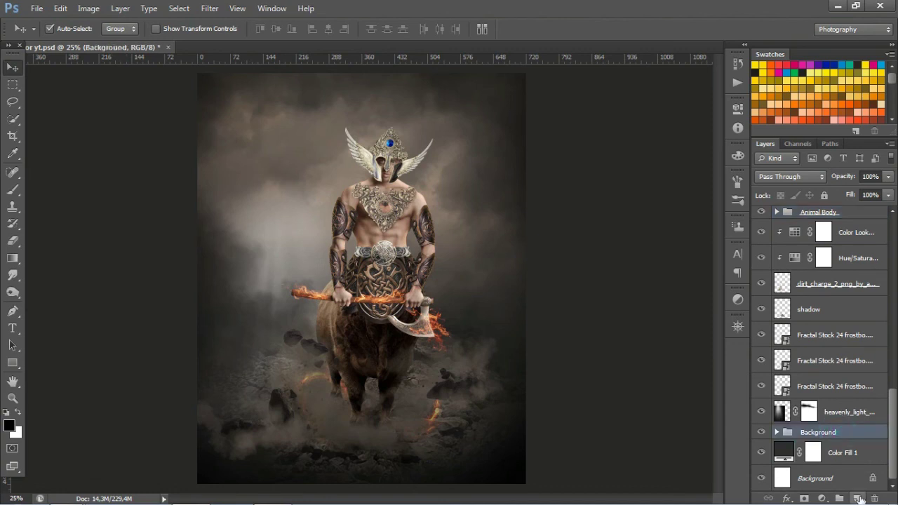
left_click(857, 498)
key("b")
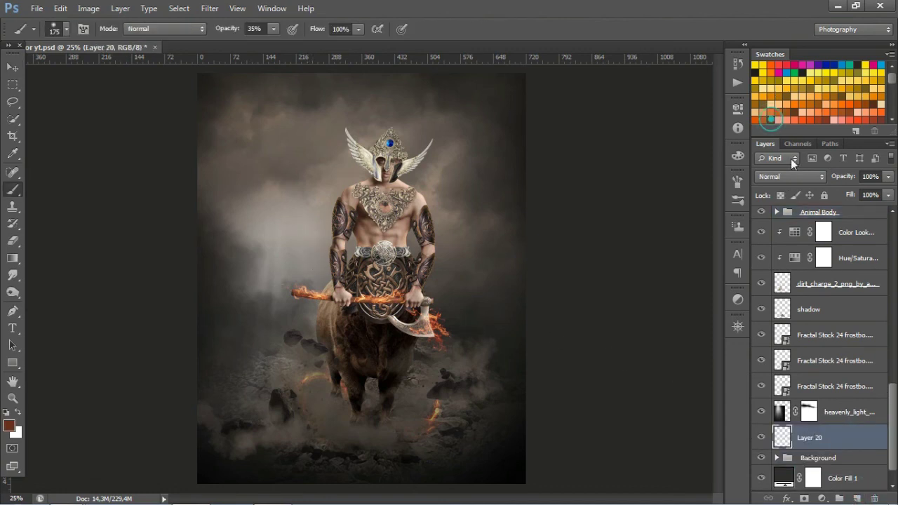
left_click(791, 176)
left_click(778, 124)
- Paint a broad soft yellow glow into the smoke left of the warrior
left_click_drag(284, 219, 307, 202)
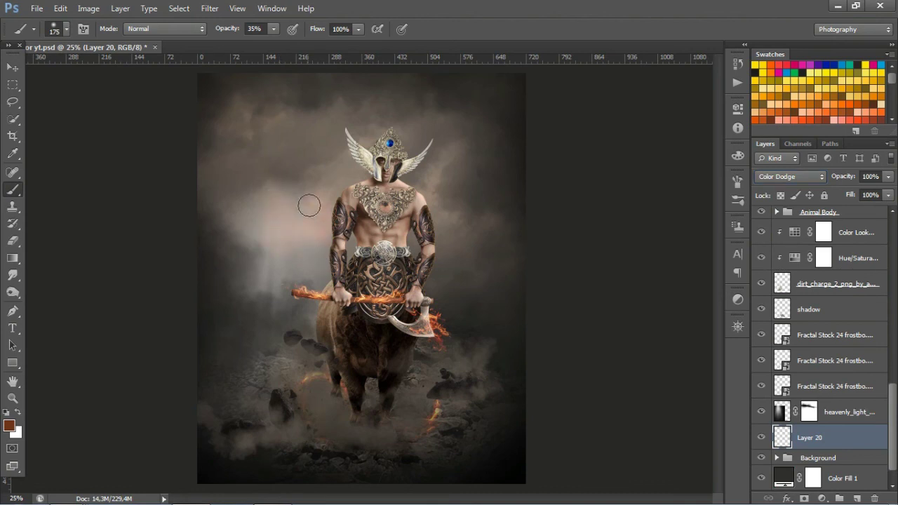
key("bracketright")
key("bracketright")
key("bracketright")
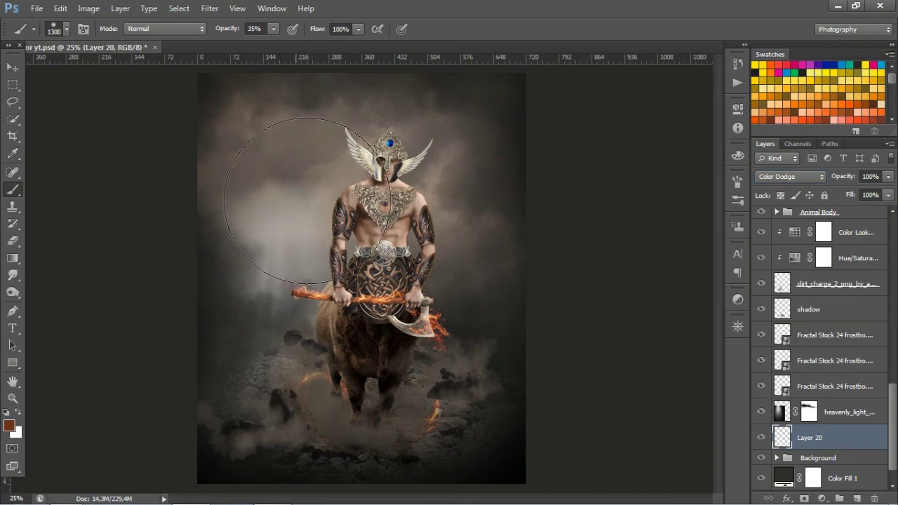
left_click(299, 199)
left_click(759, 78)
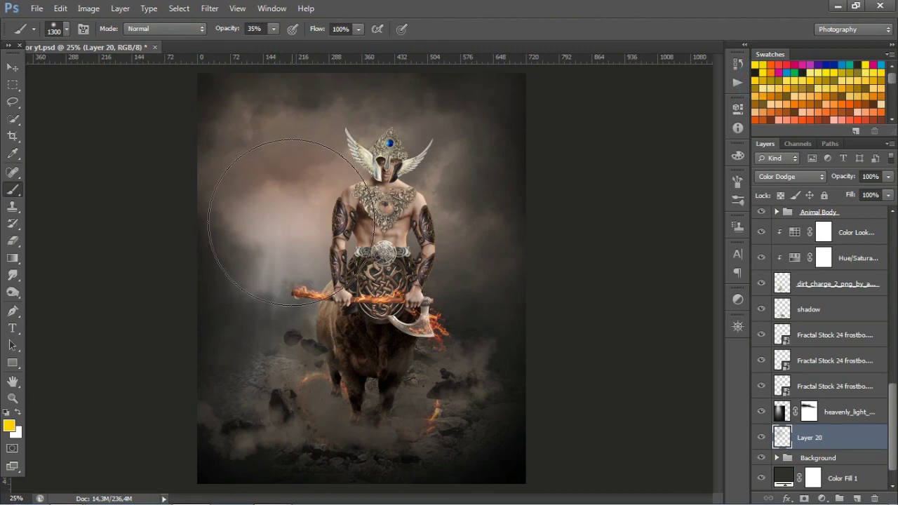
left_click(292, 222)
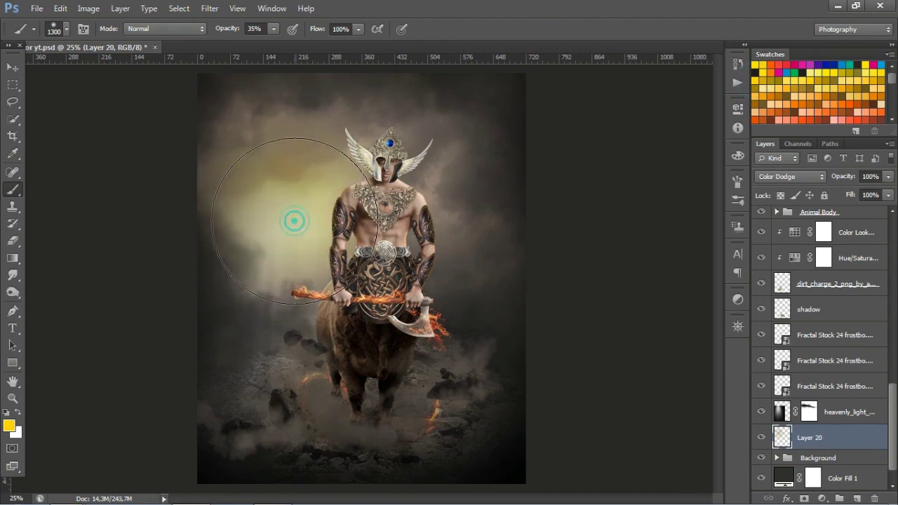
left_click(294, 221)
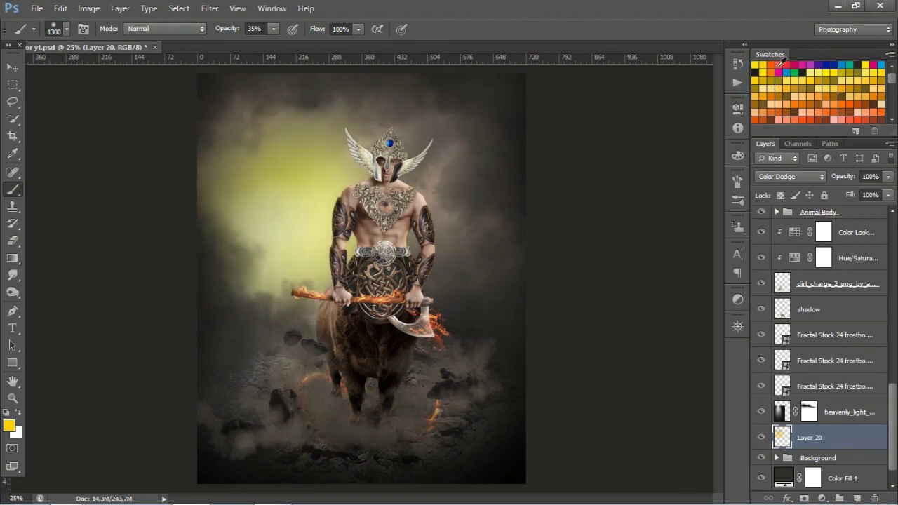
- Add soft orange strokes across the upper-left sky and lower the glow layer to 43% opacity
left_click(777, 123)
key("bracketleft")
key("bracketleft")
key("bracketleft")
left_click(257, 157)
left_click_drag(287, 184, 323, 142)
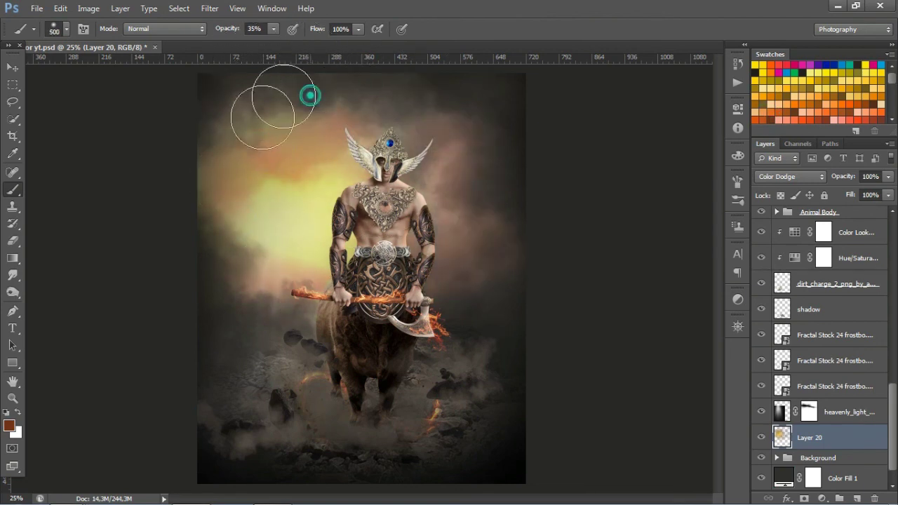
left_click_drag(261, 91, 236, 284)
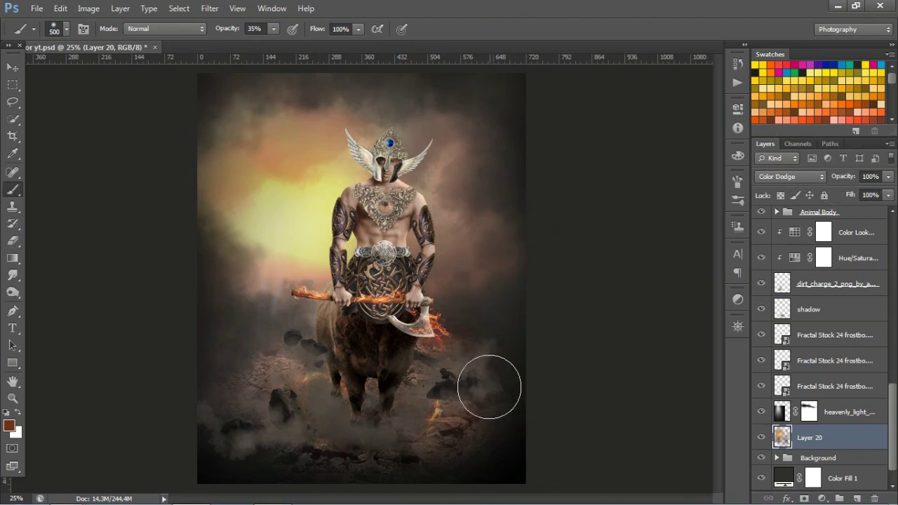
left_click(888, 176)
mouse_move(888, 191)
left_mouse_down()
mouse_move(832, 197)
mouse_move(850, 196)
left_mouse_up()
- Fine-tune the glow layer's opacity
key("v")
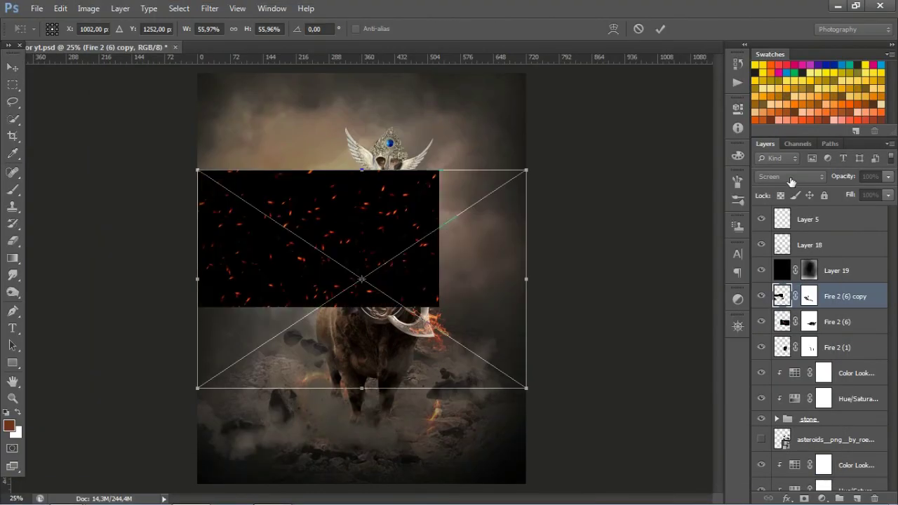
- Set the sparks layer to Screen and copy a lassoed patch of sparks near the axe to a new layer
left_click(791, 182)
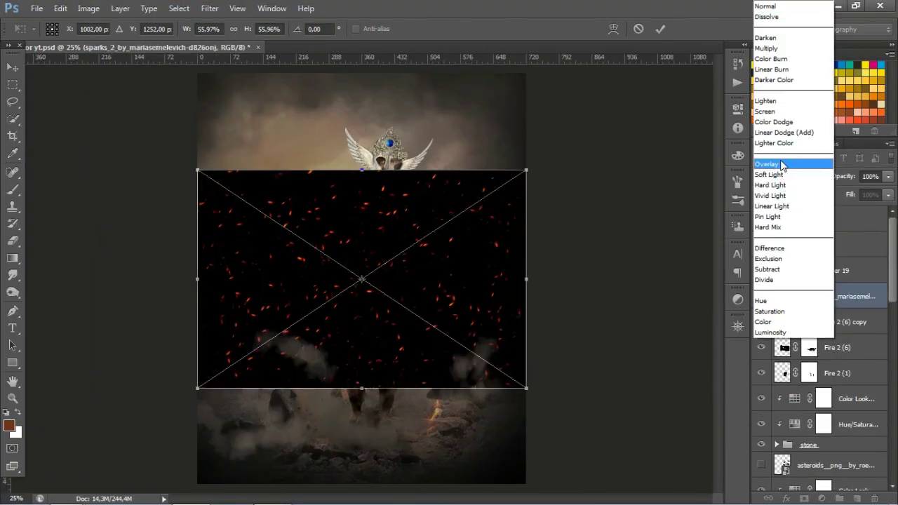
left_click(775, 169)
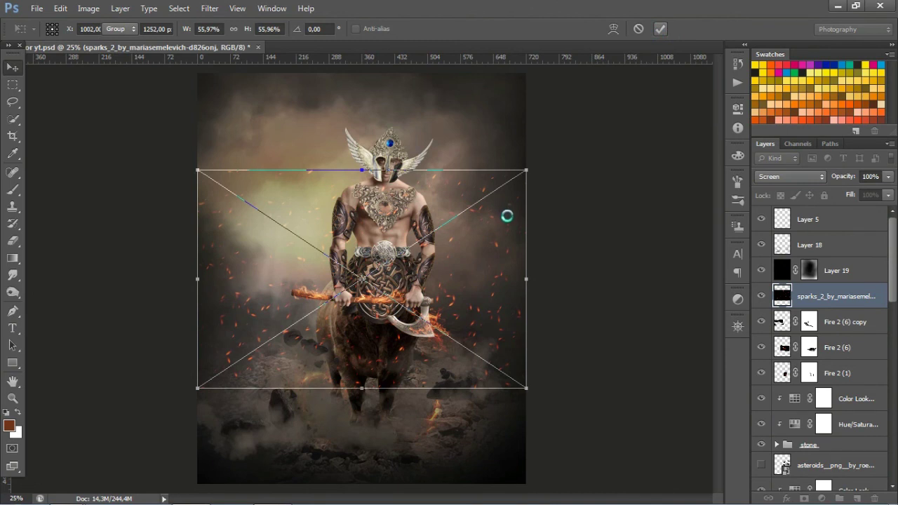
left_click(12, 102)
left_click_drag(401, 271, 482, 370)
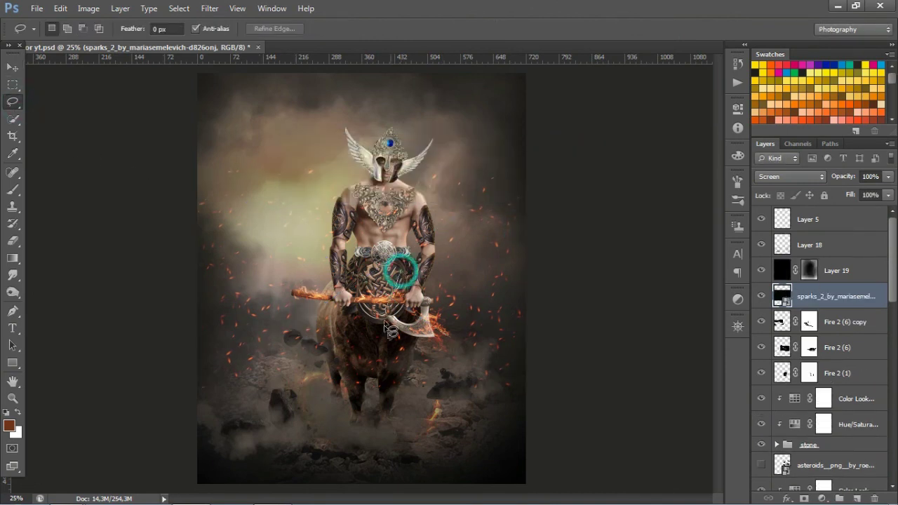
left_click_drag(424, 261, 387, 309)
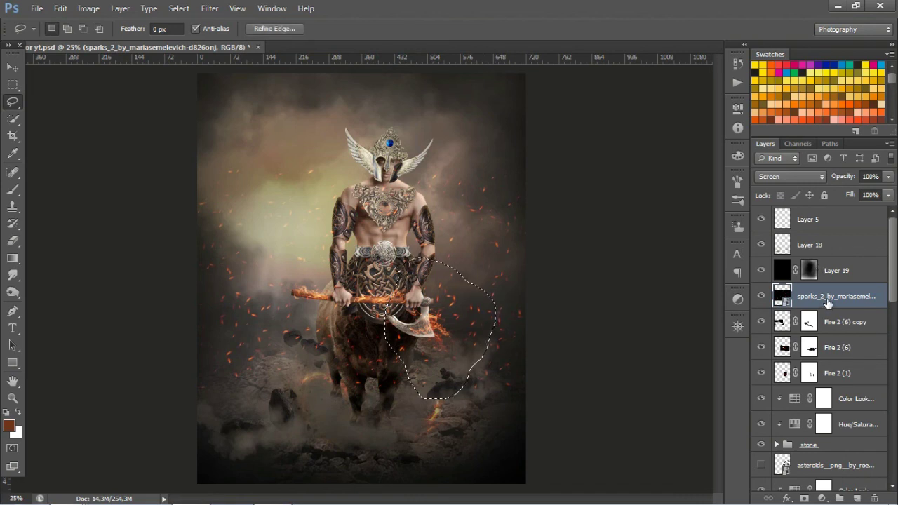
key("ctrl+j")
- Rotate and shrink the copied spark cluster beside the axe blade
key("ctrl+t")
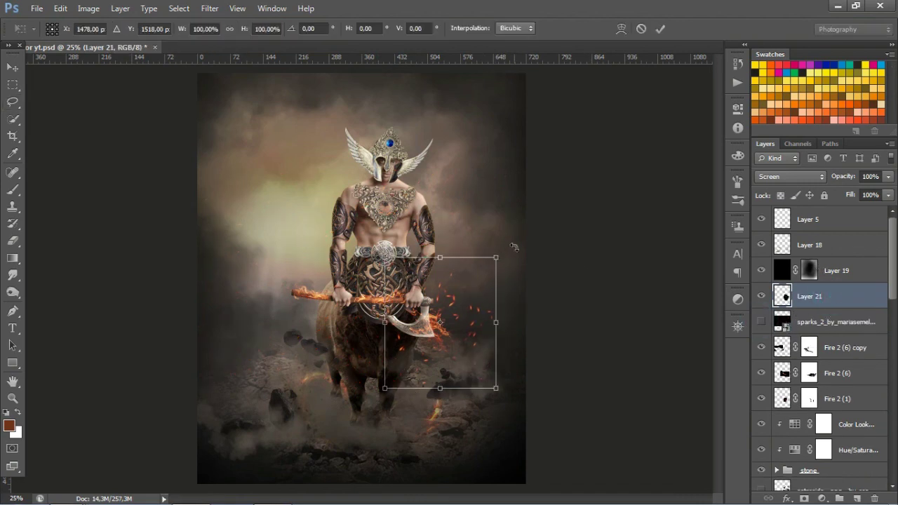
mouse_move(510, 250)
left_mouse_down()
mouse_move(537, 261)
mouse_move(471, 313)
mouse_move(468, 347)
left_mouse_up()
key("Return")
- Duplicate the spark cluster, drag the copy left, and cancel a stray transformation
key("ctrl+j")
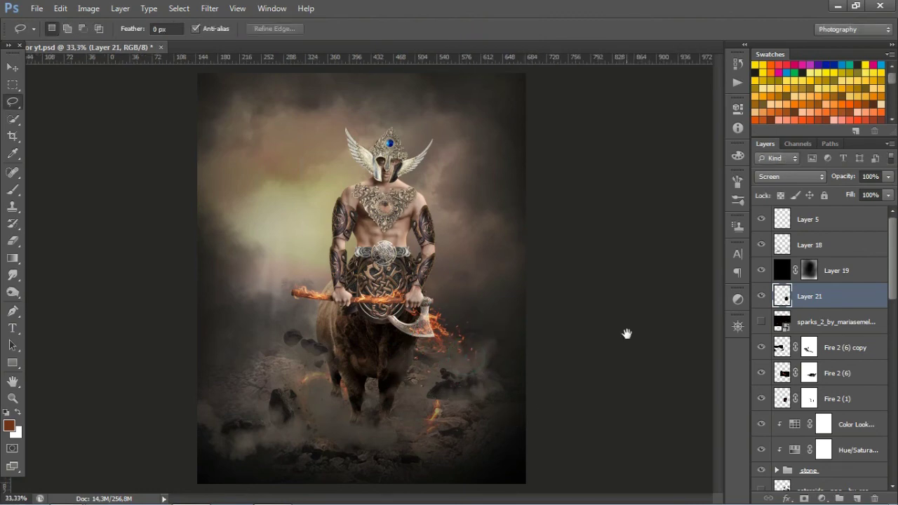
key("ctrl+plus")
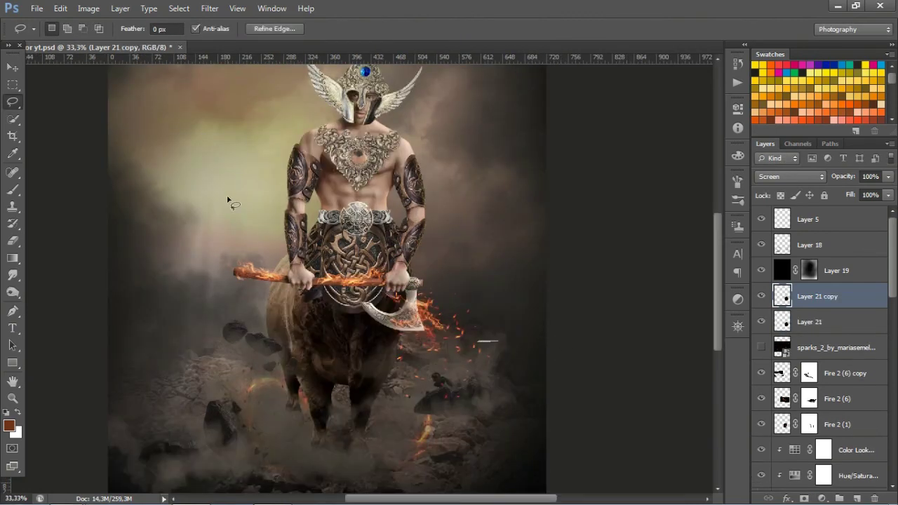
key("v")
left_click_drag(458, 338, 328, 327)
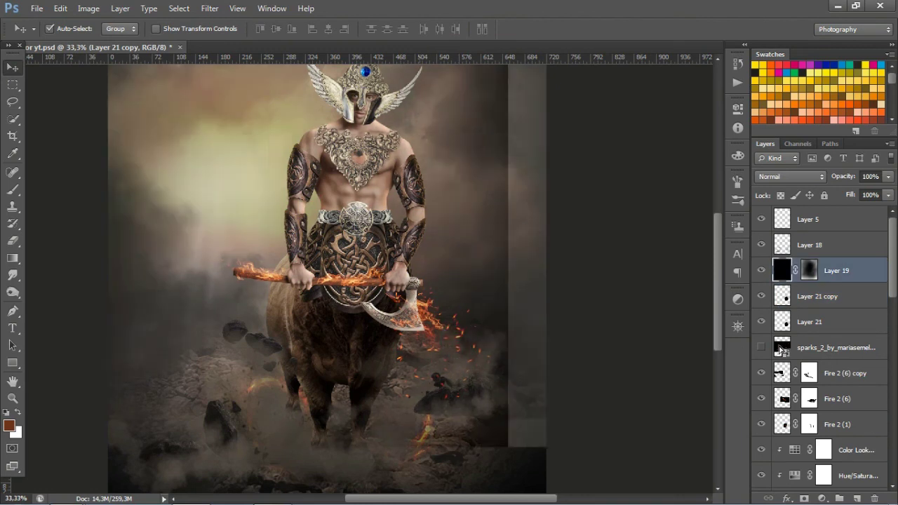
left_click(835, 303)
key("ctrl+t")
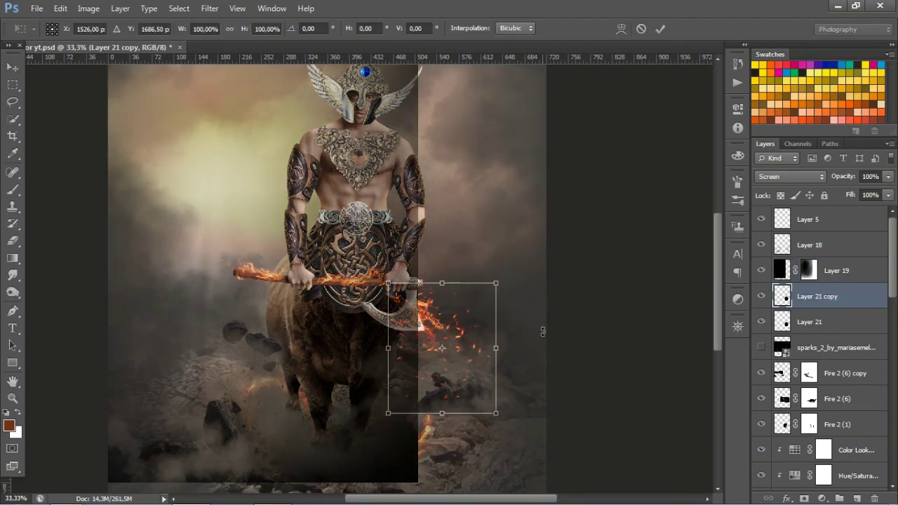
key("Escape")
key("ctrl+z")
- Move, rotate and shrink the sparks copy to 53% along the axe handle
key("ctrl+t")
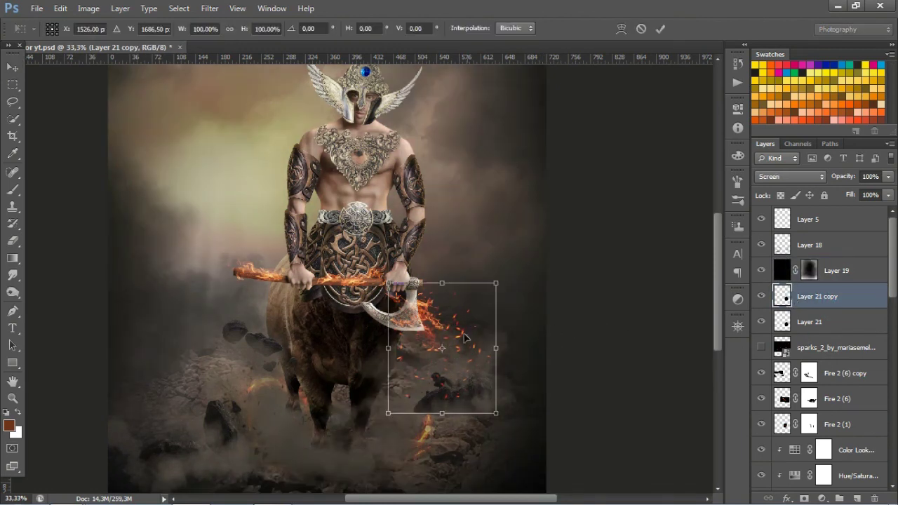
left_click_drag(441, 349, 265, 303)
left_click_drag(336, 379, 316, 323)
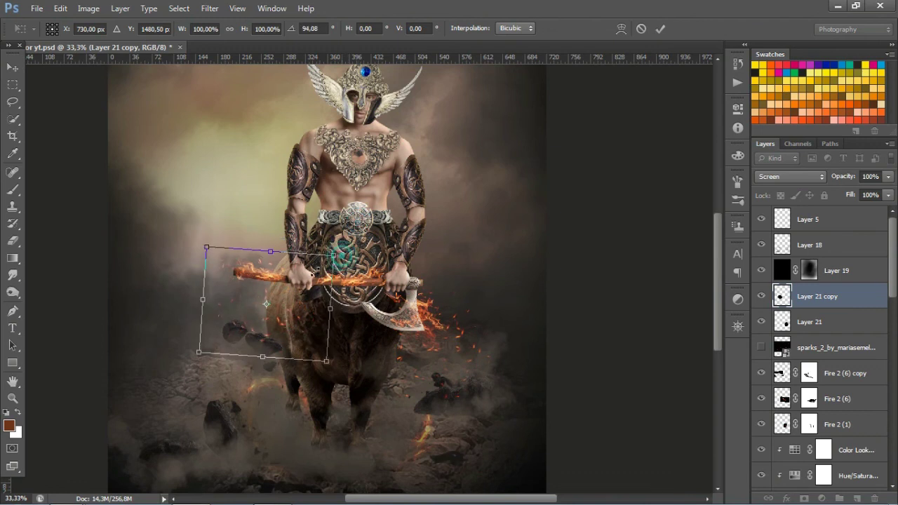
mouse_move(337, 254)
left_mouse_down()
mouse_move(273, 293)
mouse_move(264, 268)
left_mouse_up()
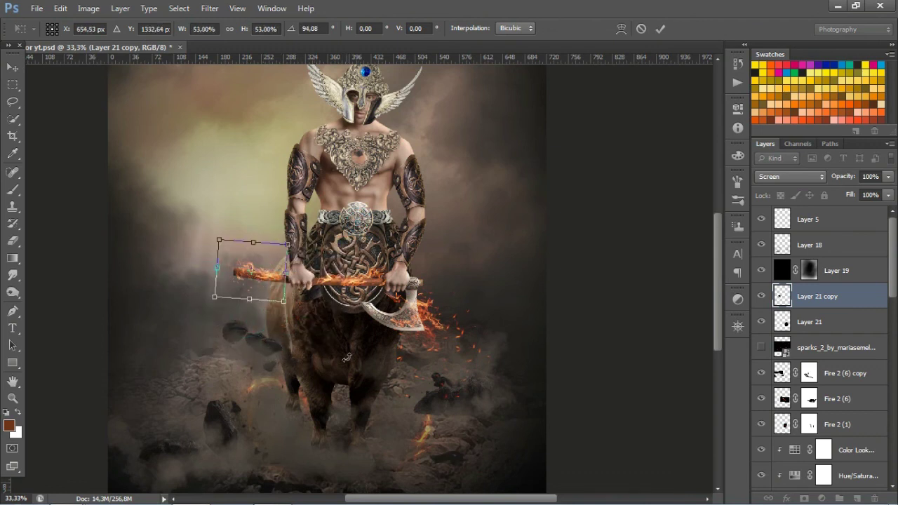
key("Return")
- Duplicate the sparks again and enlarge the copy to 128% over the waist shield
key("ctrl+j")
key("ctrl+t")
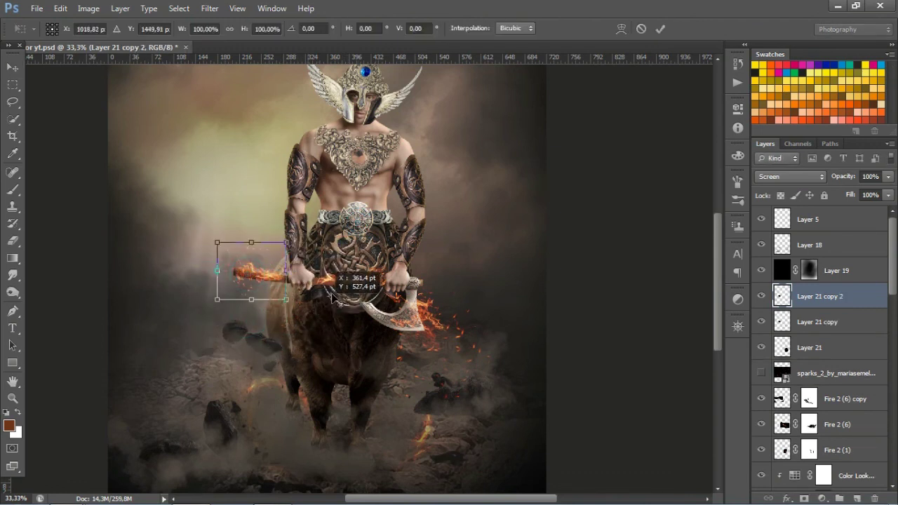
left_click_drag(252, 254, 266, 260)
mouse_move(322, 310)
left_mouse_down()
mouse_move(370, 293)
mouse_move(347, 328)
mouse_move(361, 296)
left_mouse_up()
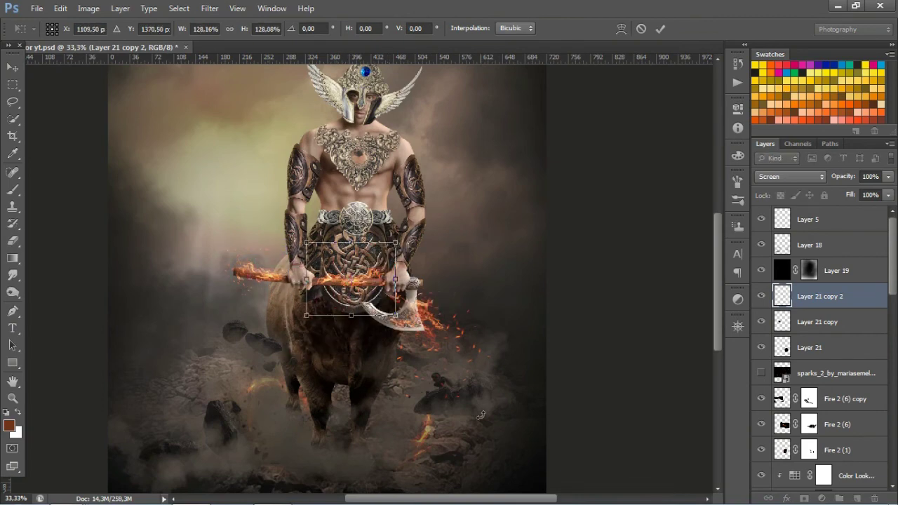
key("Return")
key("ctrl+plus")
scroll(316, 291, "up", 1)
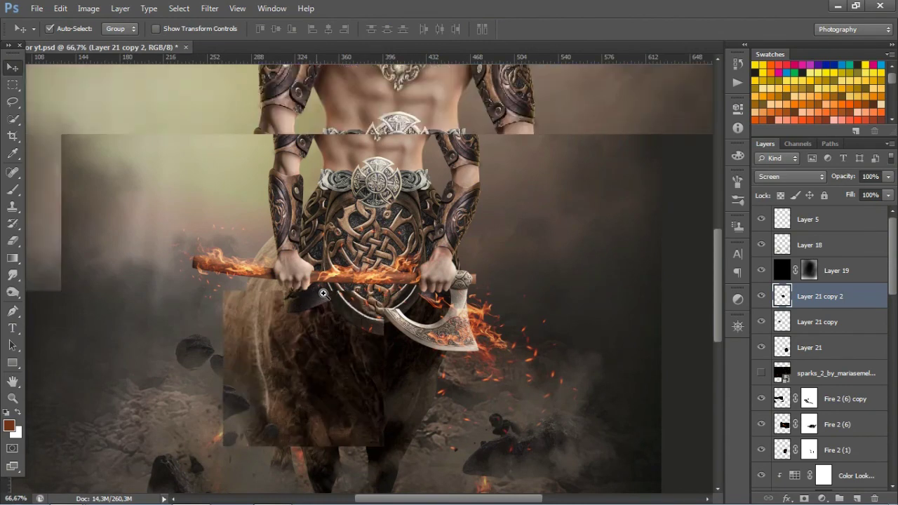
key("ctrl+minus")
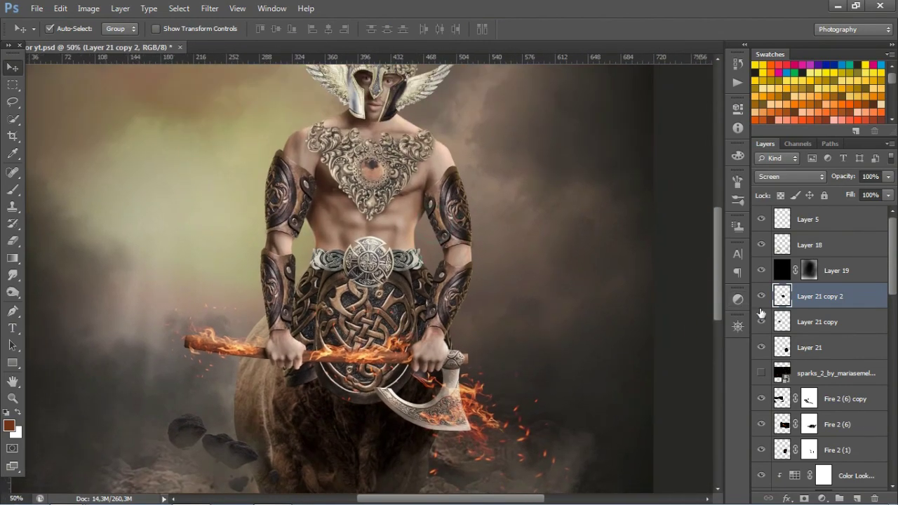
left_click(824, 248)
- Move Layer 19 to the top of the stack and add a new layer above Layer 5
left_click(810, 221)
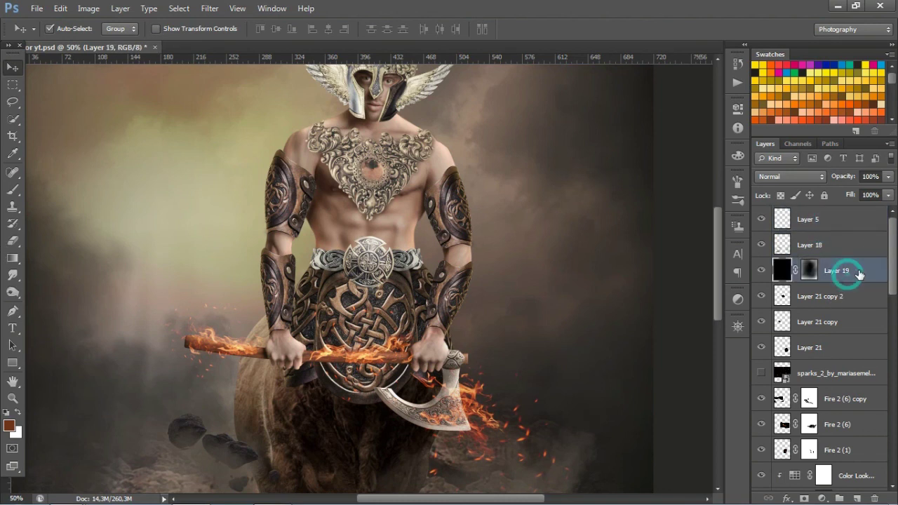
left_click_drag(817, 275, 850, 218)
left_click(830, 252)
left_click(857, 498)
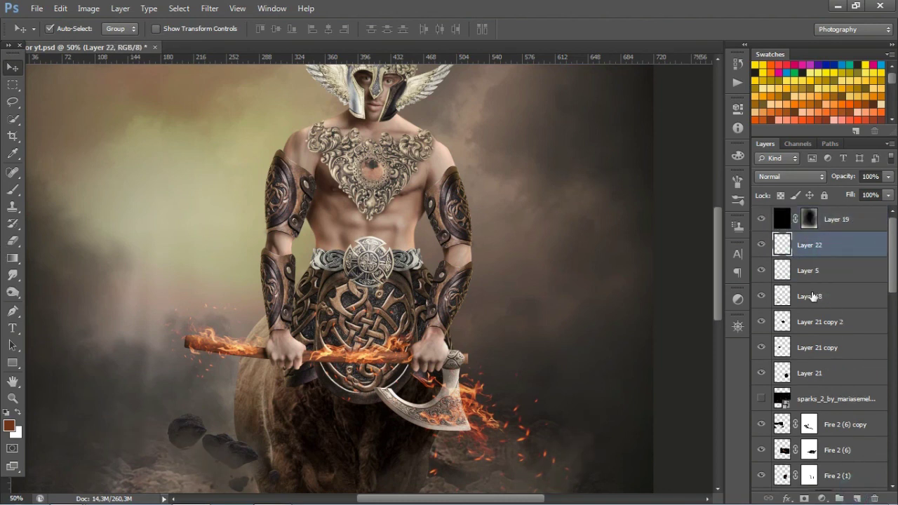
- Paint soft white light into the sky left of the warrior's arm
key("b")
key("x")
mouse_move(180, 236)
left_mouse_down()
mouse_move(223, 224)
mouse_move(220, 230)
left_mouse_up()
left_click(273, 28)
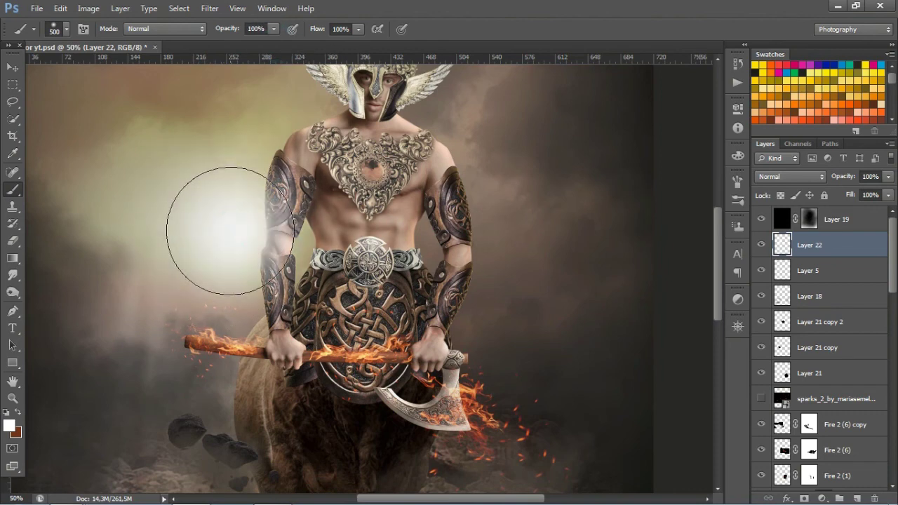
left_click(202, 220)
left_click(208, 199)
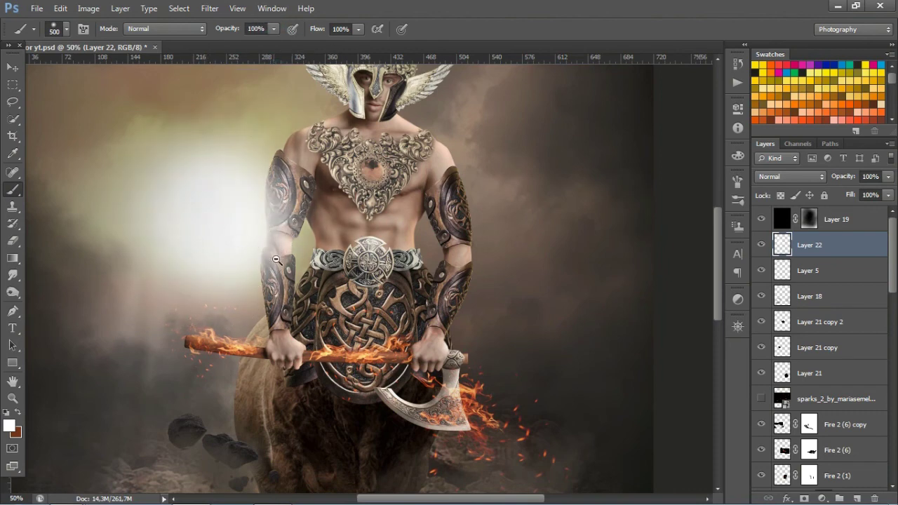
- Dim the painted white glow layer to 59% opacity
key("ctrl+minus")
left_click(888, 176)
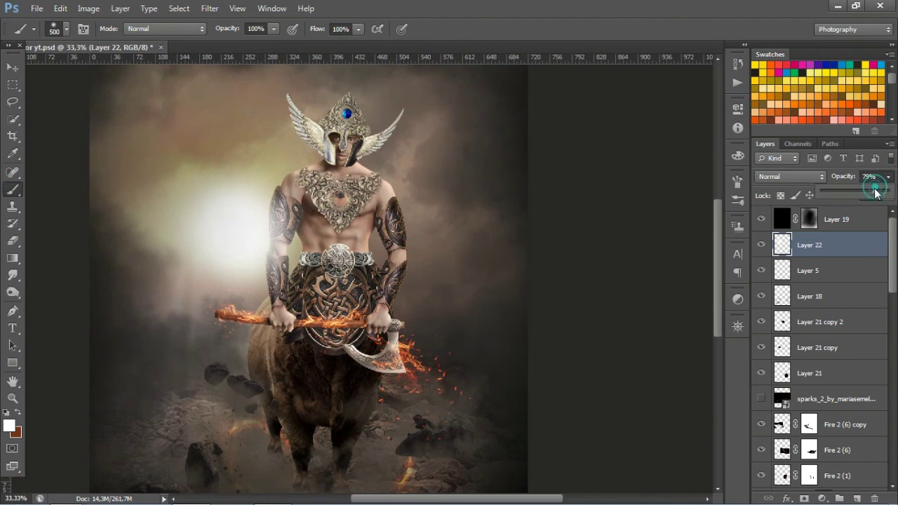
left_click_drag(888, 191, 870, 194)
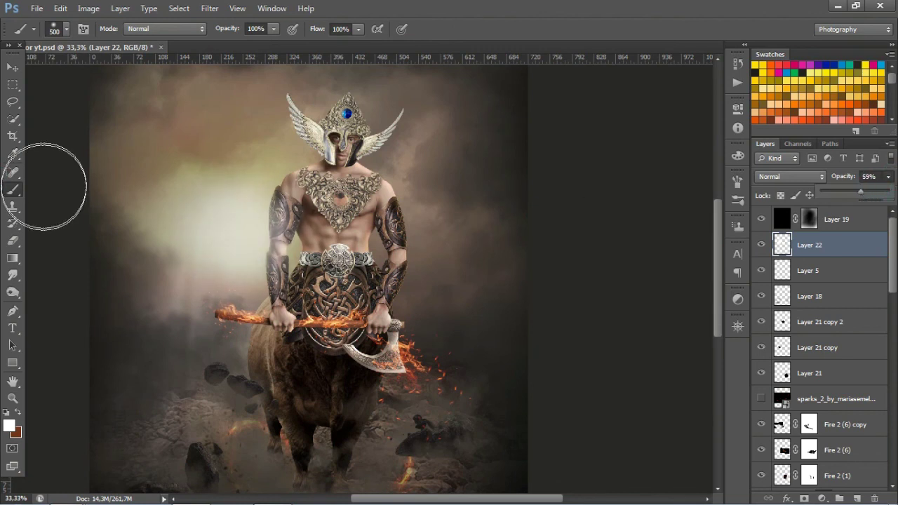
key("v")
left_click_drag(351, 407, 350, 360)
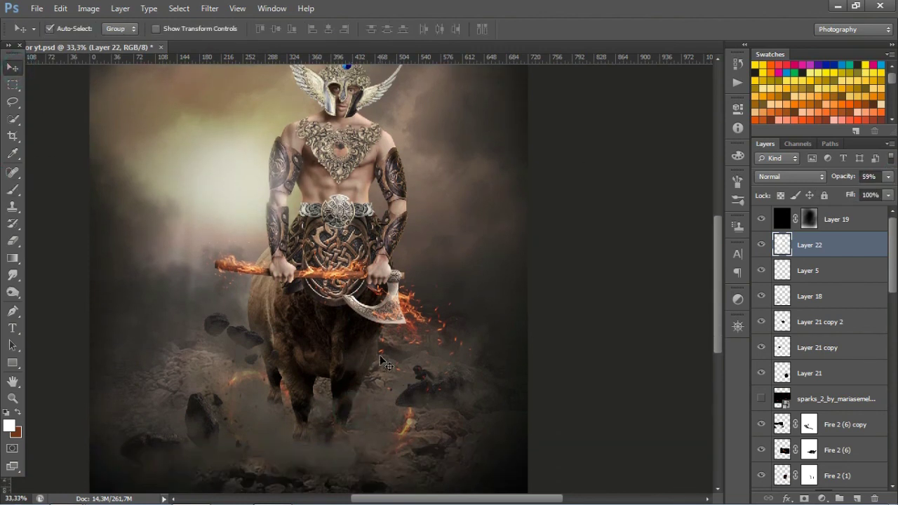
- Add Layer 23 above Color Lookup, set it to Color Dodge and clip it to the layer below
left_click_drag(894, 280, 895, 324)
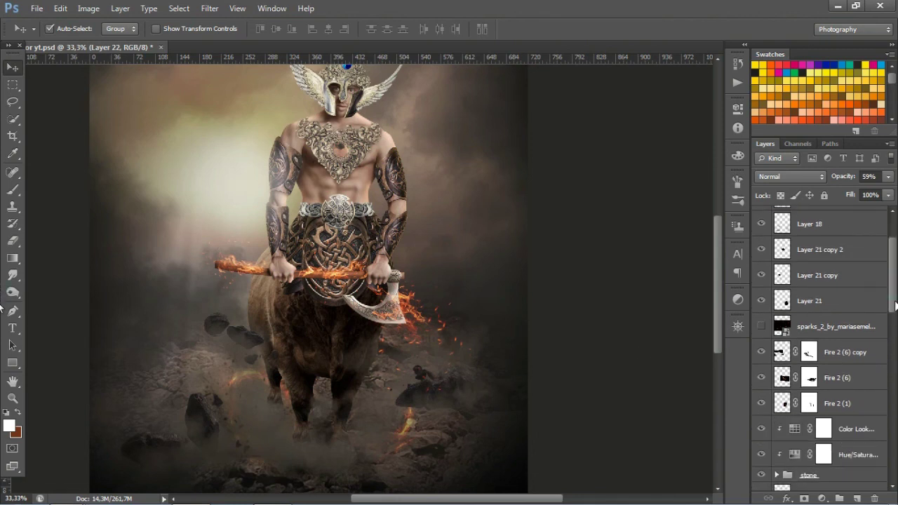
left_click(849, 361)
left_click(857, 498)
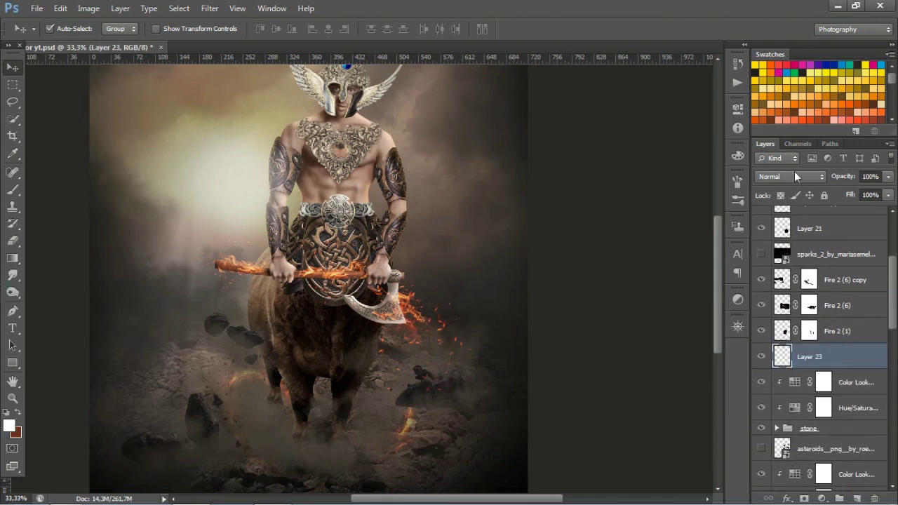
left_click(790, 176)
left_click(796, 133)
key("ctrl+alt+g")
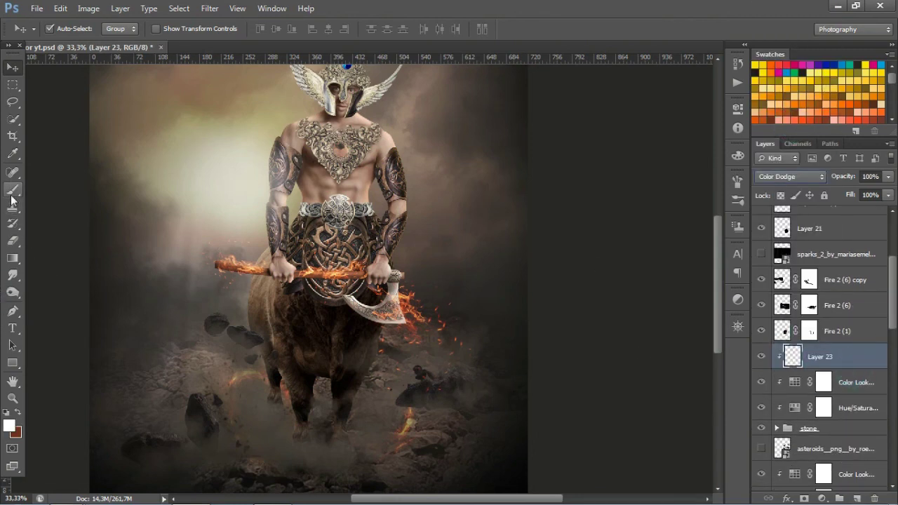
- Paint a warm orange glow across the rock beside the legs with a 26% opacity brush
left_click(11, 196)
left_click(396, 416, "ctrl")
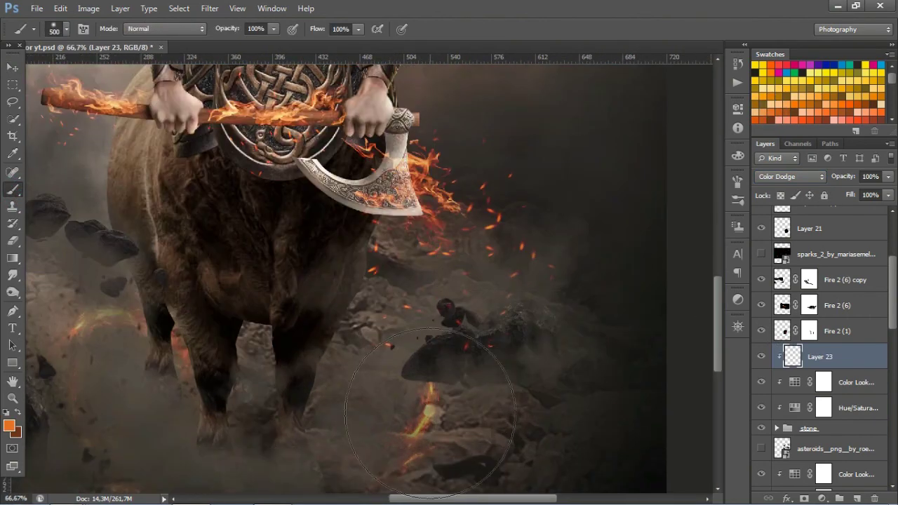
key("bracketleft")
left_click_drag(459, 351, 419, 374)
key("bracketleft")
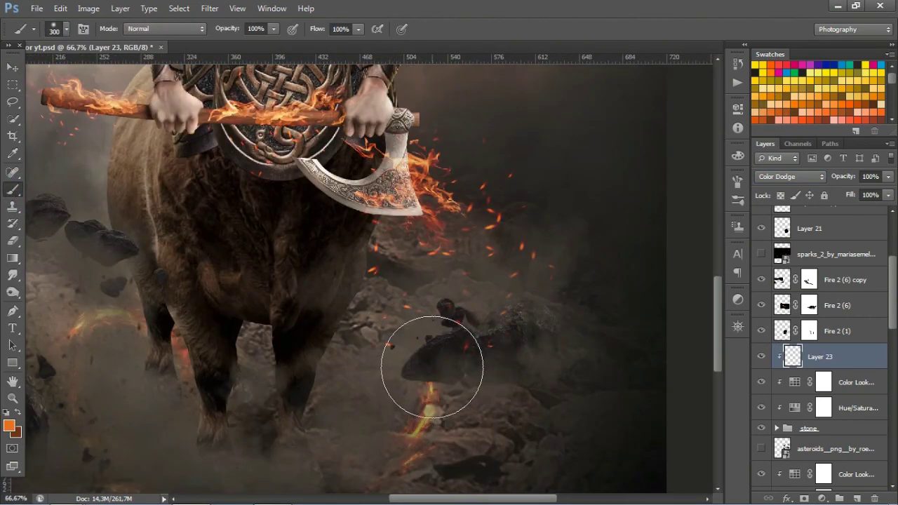
key("bracketleft")
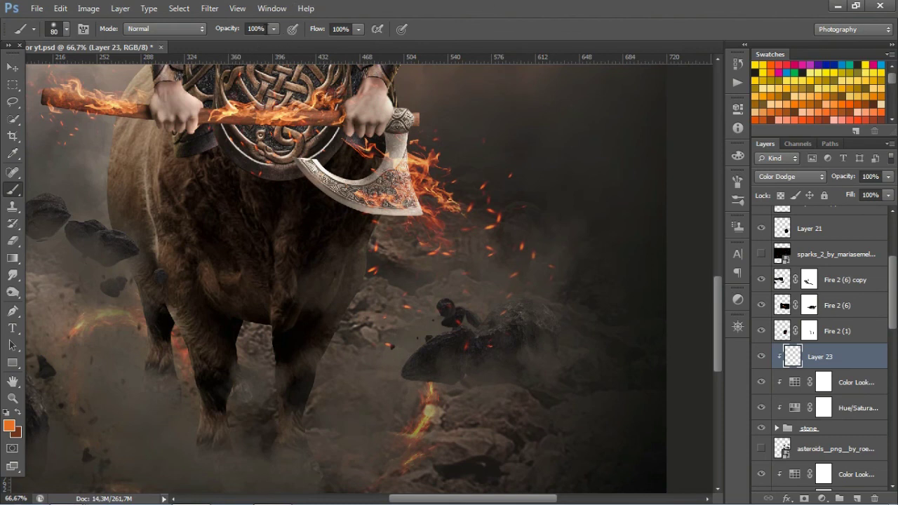
left_click_drag(234, 49, 221, 44)
mouse_move(414, 375)
left_mouse_down()
mouse_move(429, 387)
mouse_move(474, 389)
left_mouse_up()
left_click_drag(446, 302, 561, 313)
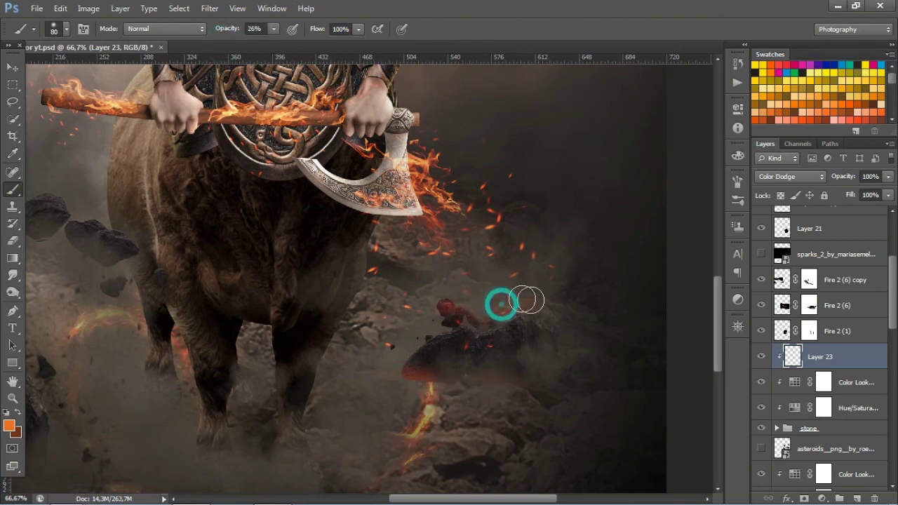
mouse_move(886, 176)
left_mouse_down()
mouse_move(867, 192)
mouse_move(888, 196)
left_mouse_up()
- Paint yellow glow along the rock's lower edge, then add dark brown strokes on the rocks
left_click(766, 64)
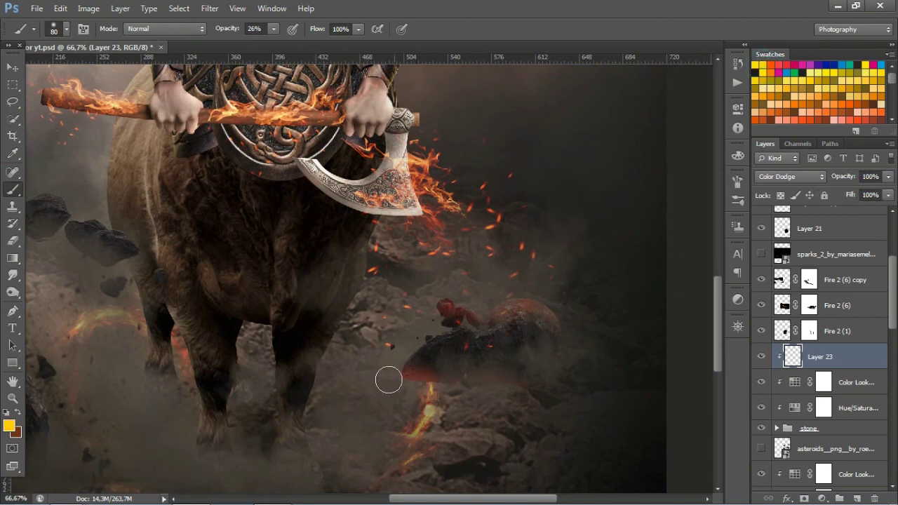
left_click_drag(417, 390, 485, 390)
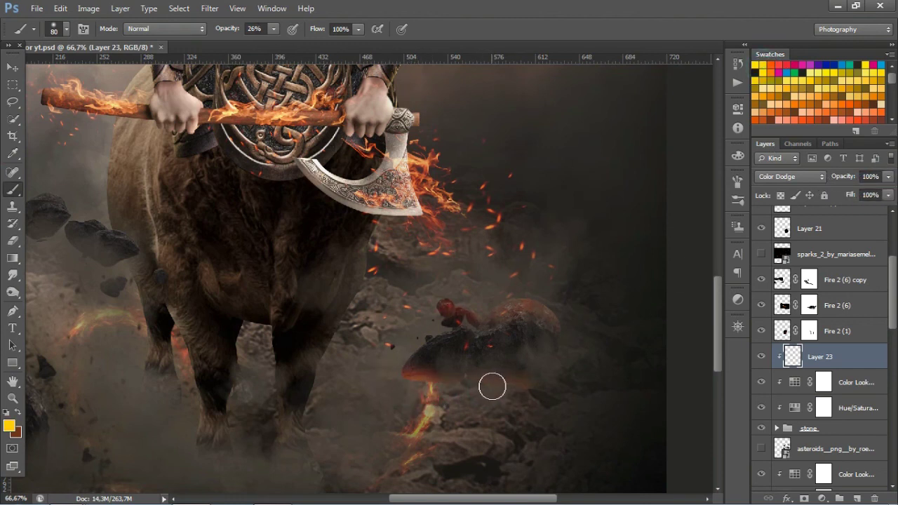
left_click_drag(459, 293, 666, 307)
left_click(301, 223)
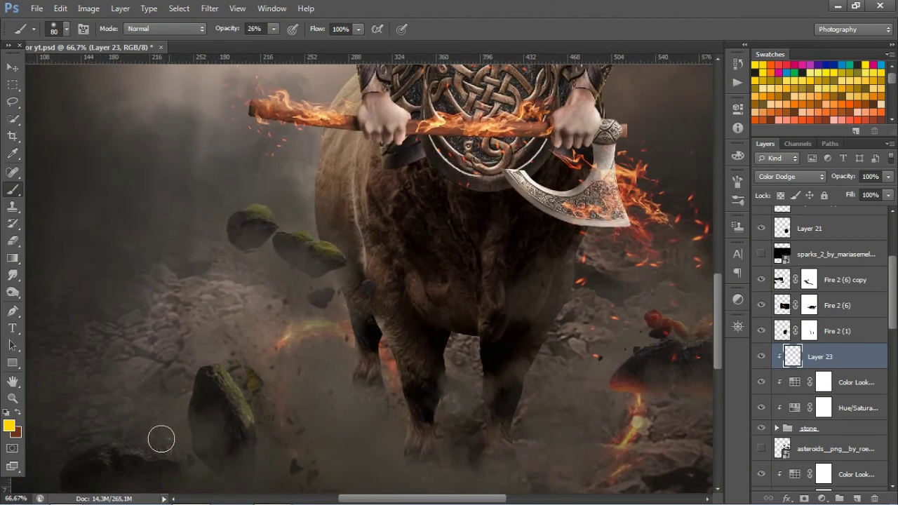
left_click(777, 116)
left_click_drag(317, 381, 216, 329)
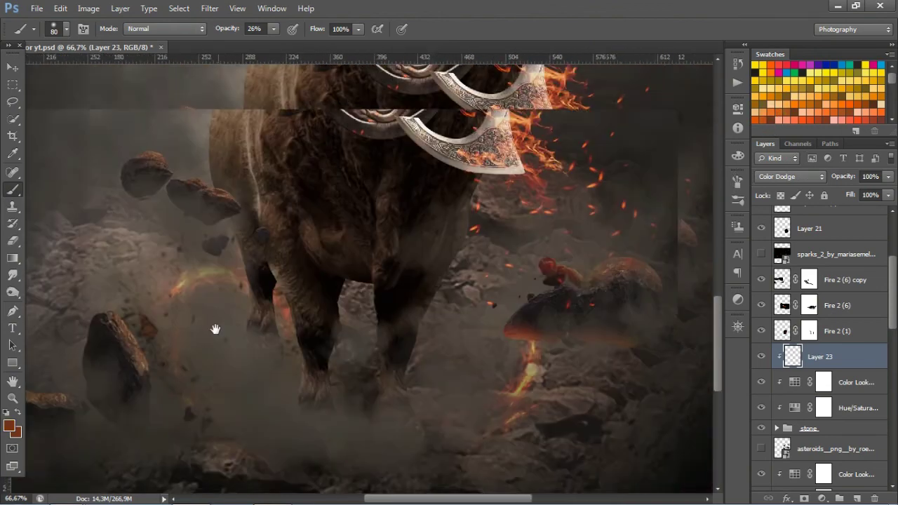
left_click_drag(589, 342, 615, 349)
scroll(388, 283, "down", 1, "alt")
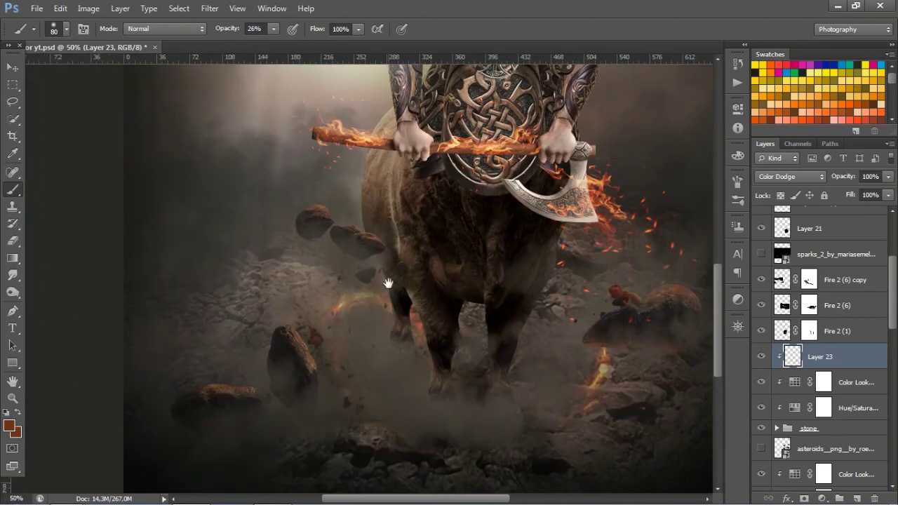
- Add Layer 24, then toggle the Costume and costume 2 groups to compare the arms and shield
left_click(858, 498)
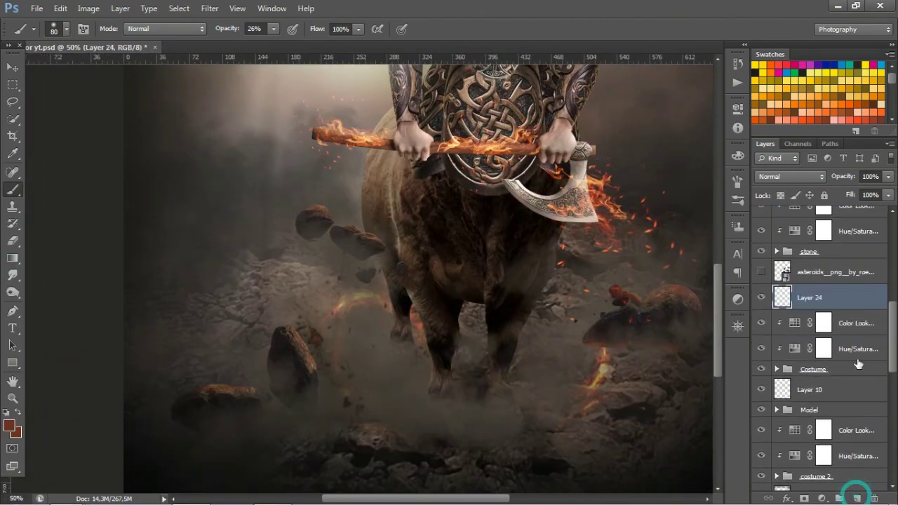
left_click(761, 369)
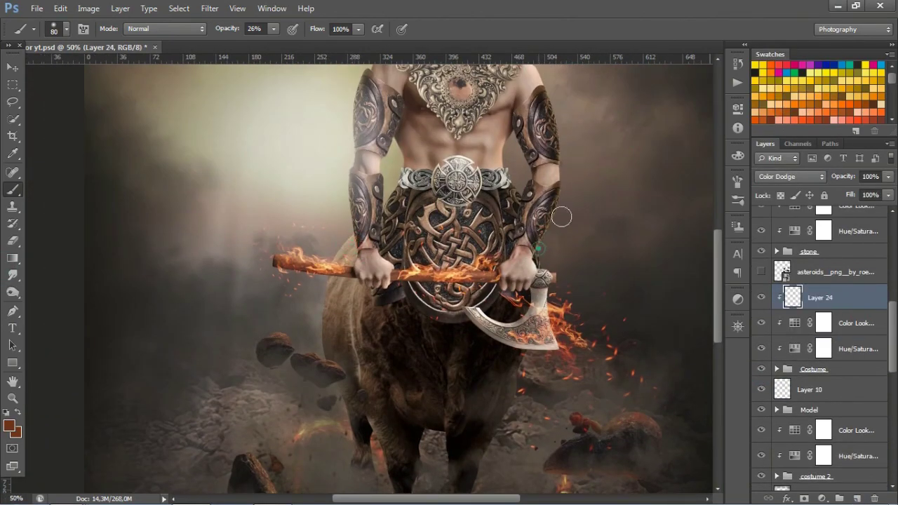
left_click_drag(354, 129, 336, 189)
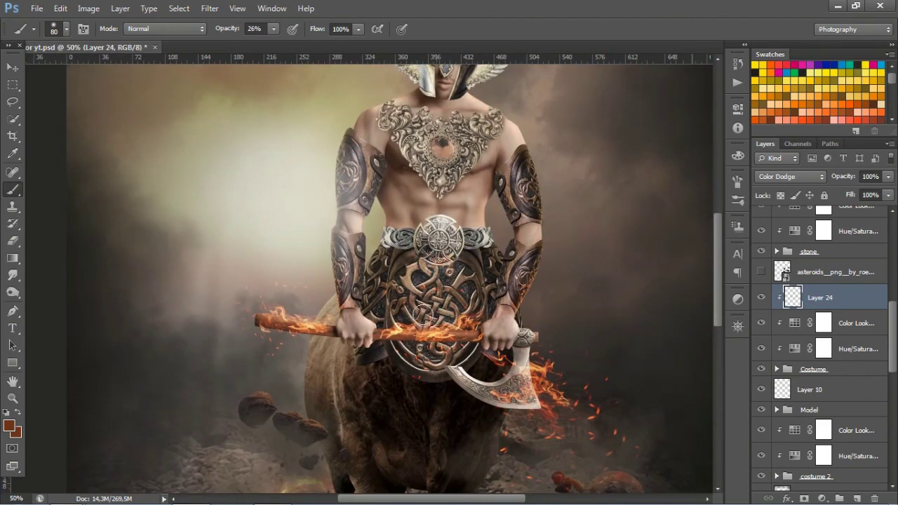
left_click(761, 369)
left_click(761, 369)
left_click(761, 369)
left_click(761, 369)
left_click_drag(547, 144, 547, 216)
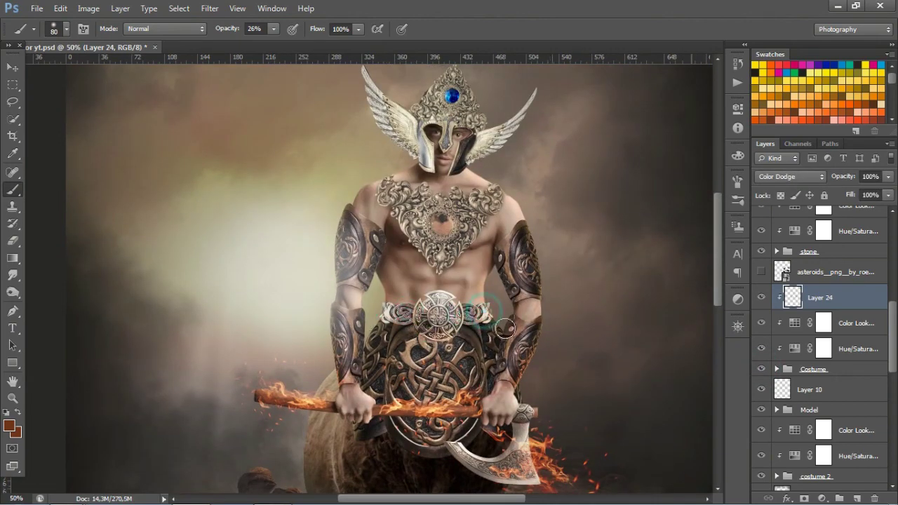
scroll(405, 313, "down", 5)
key("ctrl+plus")
scroll(891, 350, "down", 3)
left_click_drag(896, 365, 892, 370)
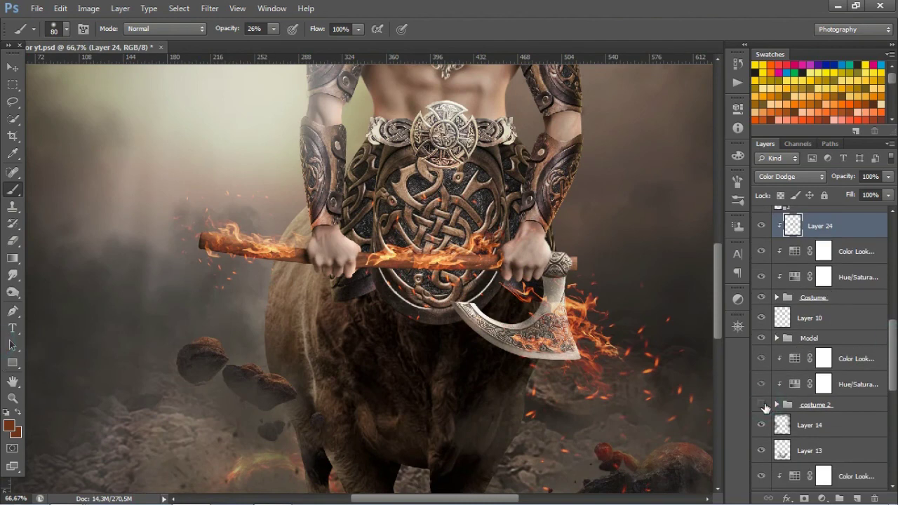
left_click(761, 405)
left_click(761, 404)
- Add Layer 25 above the Color Lookup adjustment, clipped and set to Color Dodge
left_click(824, 358)
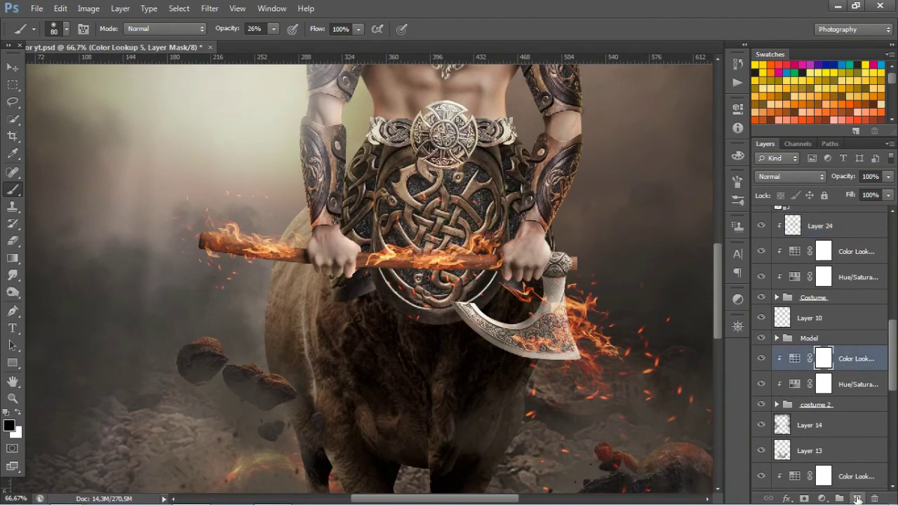
left_click(856, 498)
left_click(848, 369, "alt")
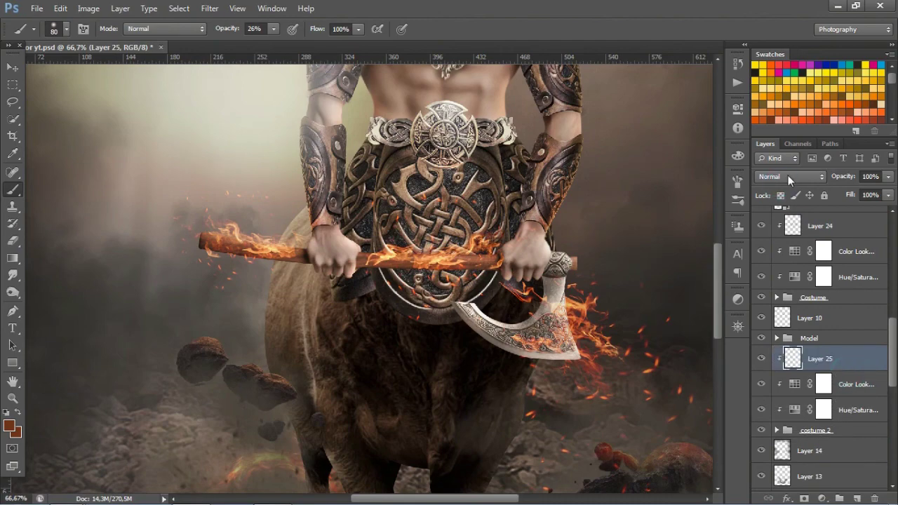
left_click(789, 177)
left_click(771, 118)
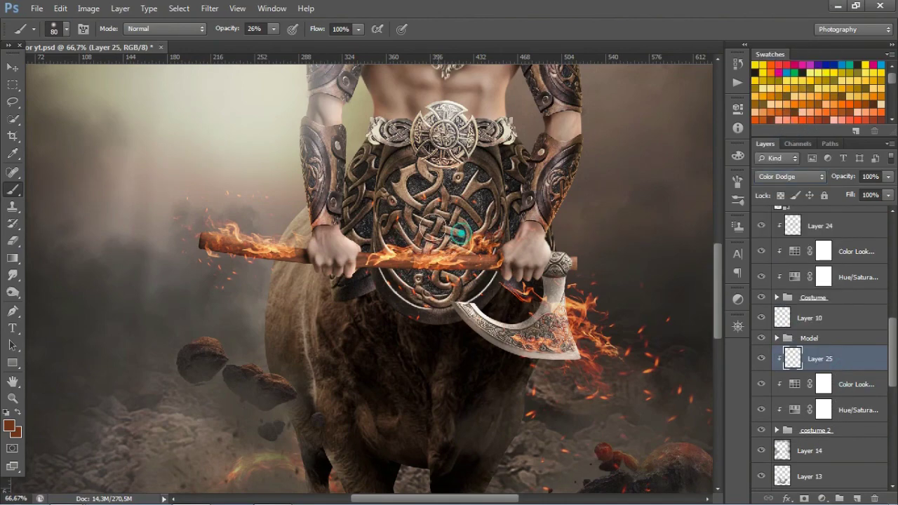
- Paint warm dodge highlights over the shield knotwork, shrinking the brush to 30 for individual strands
scroll(460, 232, "up", 10)
scroll(444, 255, "down", 3)
scroll(444, 254, "down", 3)
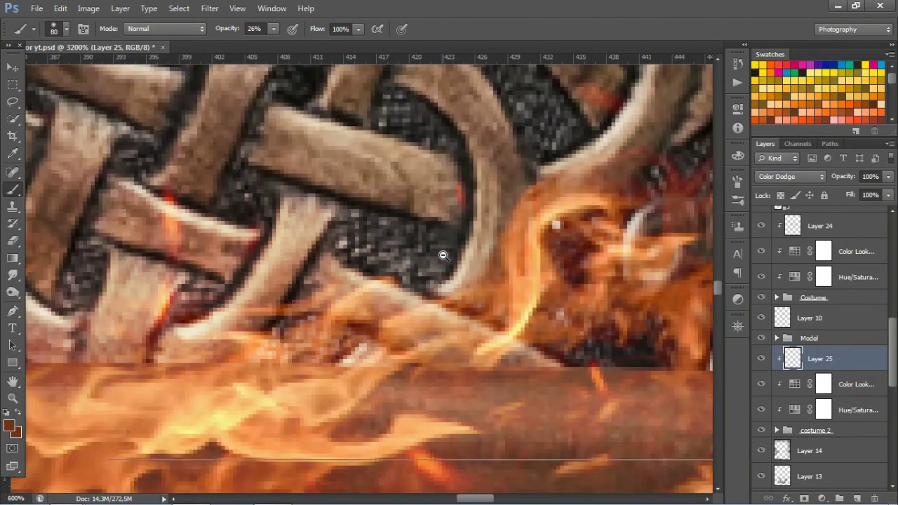
scroll(443, 255, "down", 1)
scroll(387, 277, "down", 1)
scroll(372, 257, "down", 1)
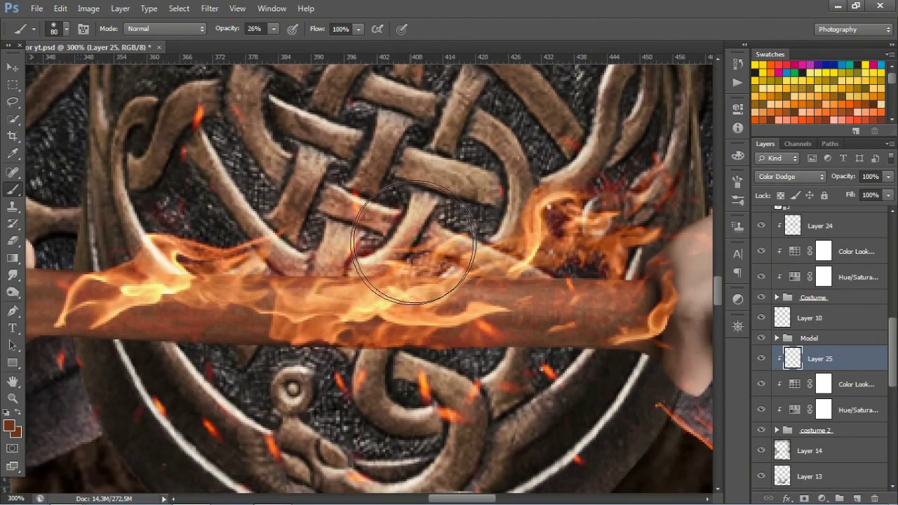
mouse_move(374, 339)
left_mouse_down()
mouse_move(405, 367)
mouse_move(449, 385)
left_mouse_up()
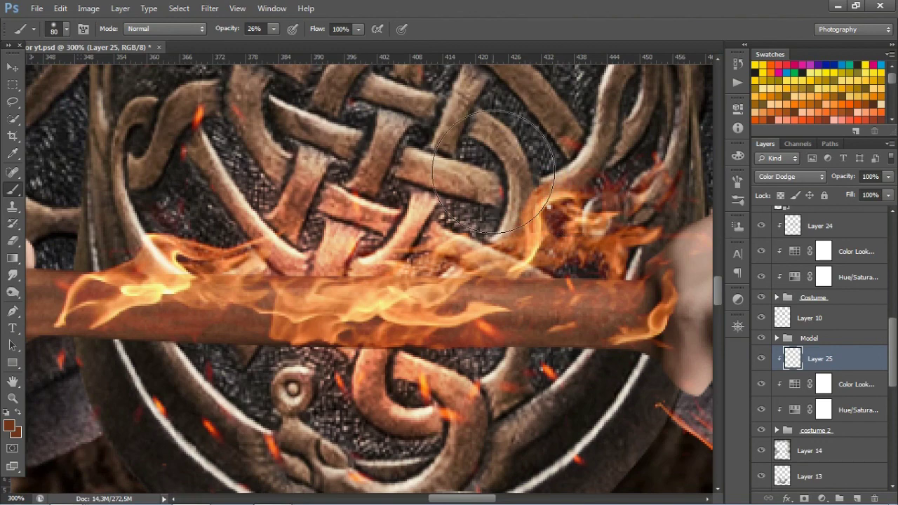
key("bracketleft")
key("bracketleft")
key("bracketleft")
left_click_drag(482, 184, 376, 189)
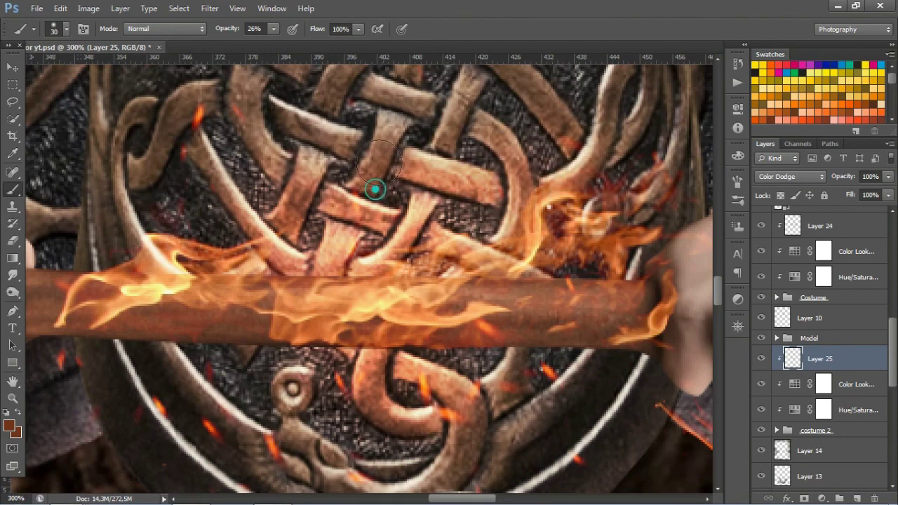
left_click(403, 284, "ctrl+alt")
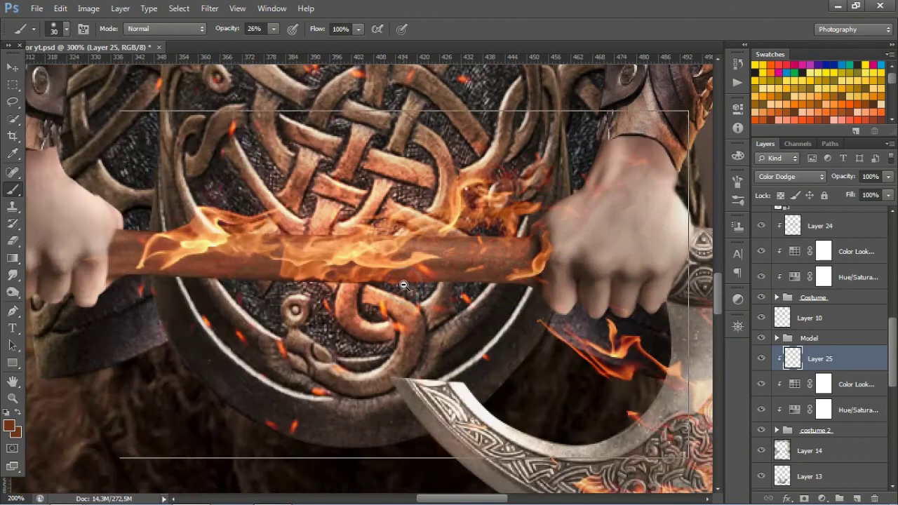
left_click(404, 284, "ctrl+alt")
left_click(403, 284, "ctrl+alt")
- Add Layer 26 above the Model group, clipped and set to Color Dodge
left_click(850, 339)
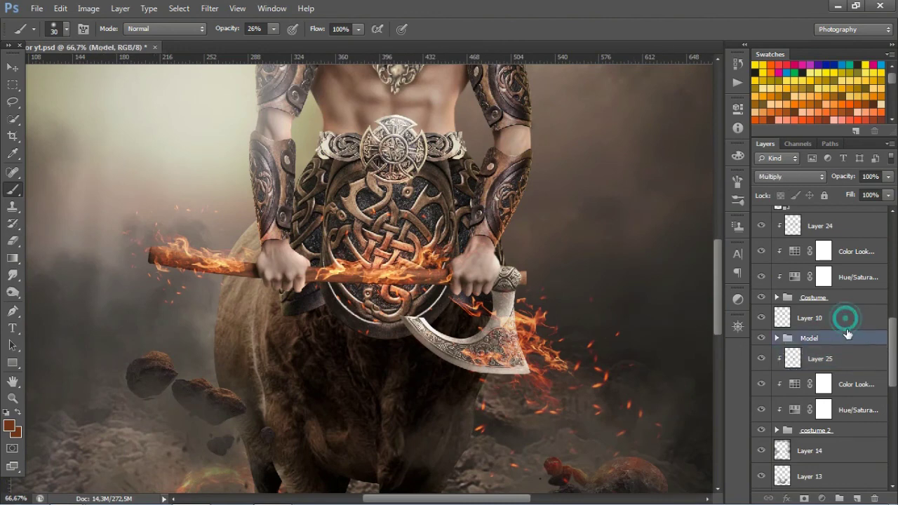
key("ctrl+shift+alt+n")
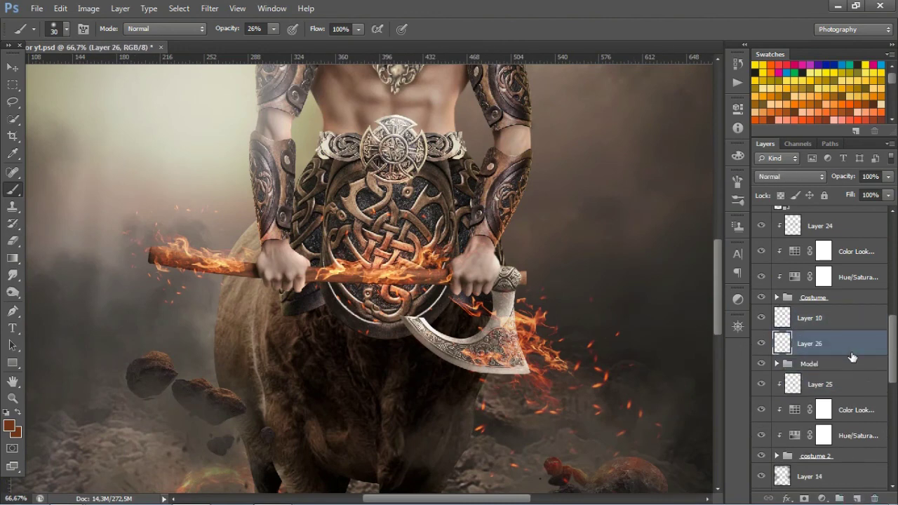
left_click(852, 354, "alt")
left_click(790, 176)
left_click(779, 124)
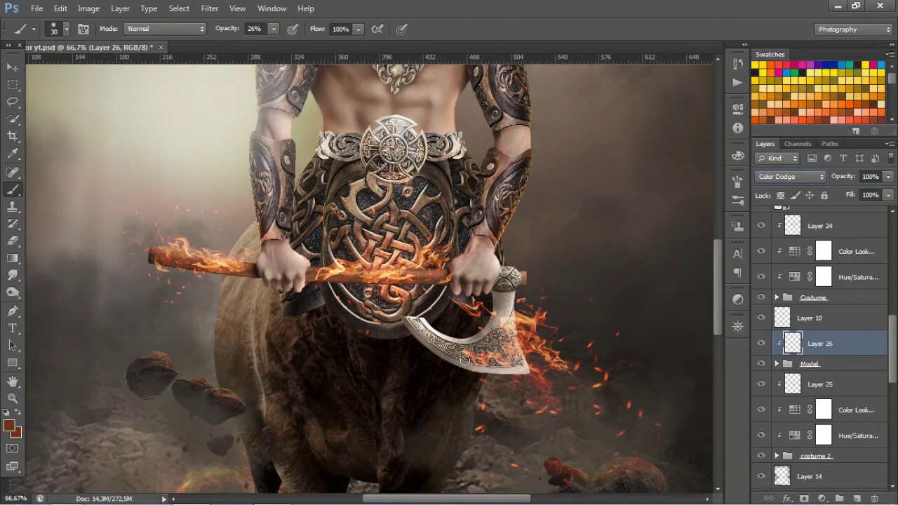
left_click(834, 386)
left_click(830, 346)
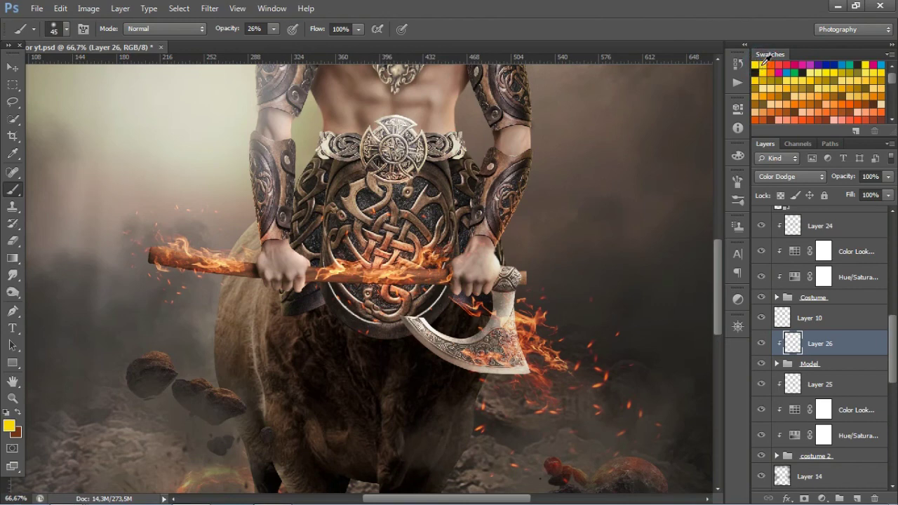
- Brush fiery glow over the axe blade and left hand using orange and dark reddish-brown
left_click_drag(522, 305, 523, 366)
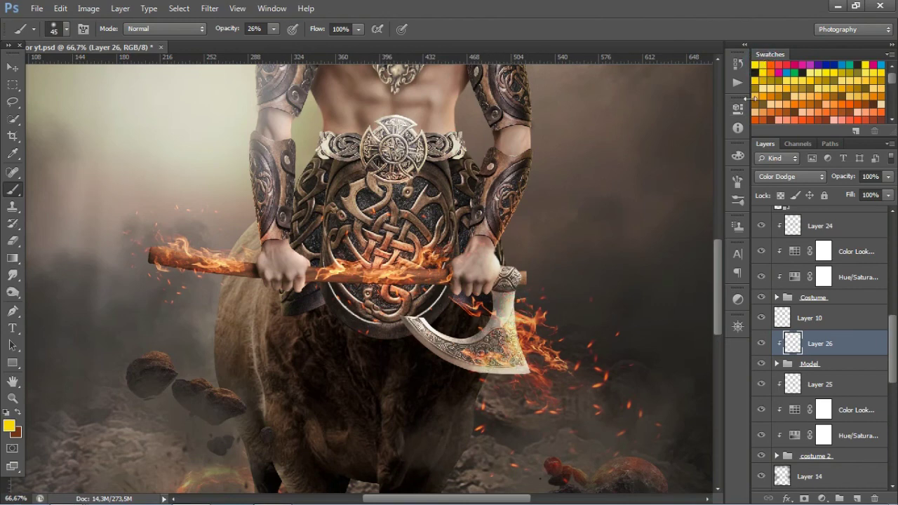
left_click(763, 118)
left_click(771, 113)
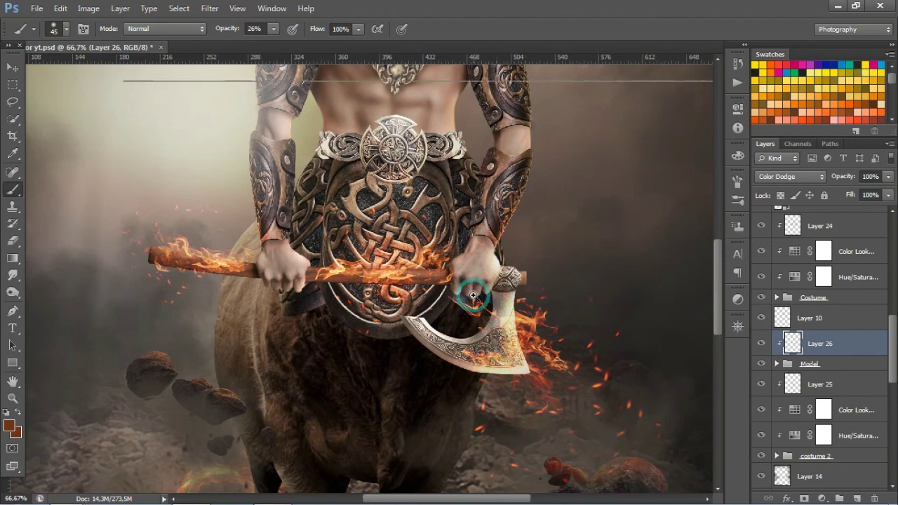
scroll(480, 296, "up", 1)
left_click_drag(216, 249, 213, 284)
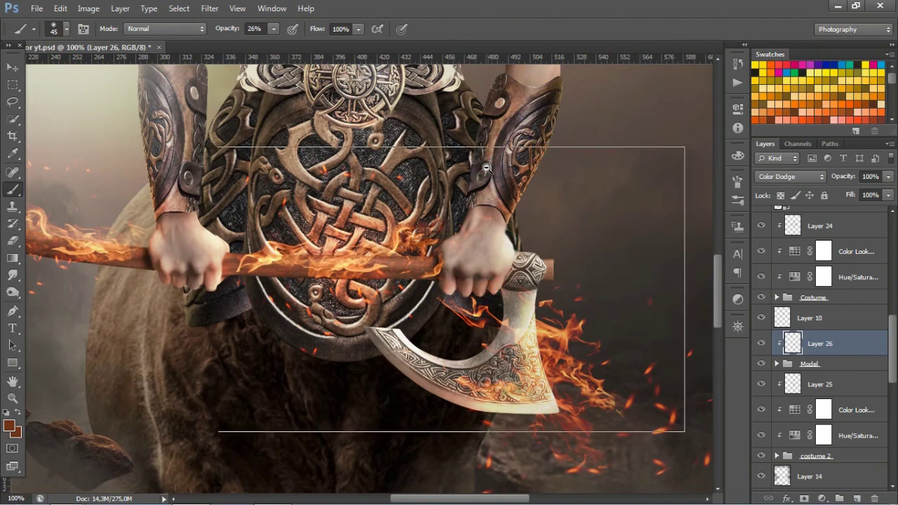
scroll(561, 203, "down", 1)
left_click_drag(467, 405, 526, 190)
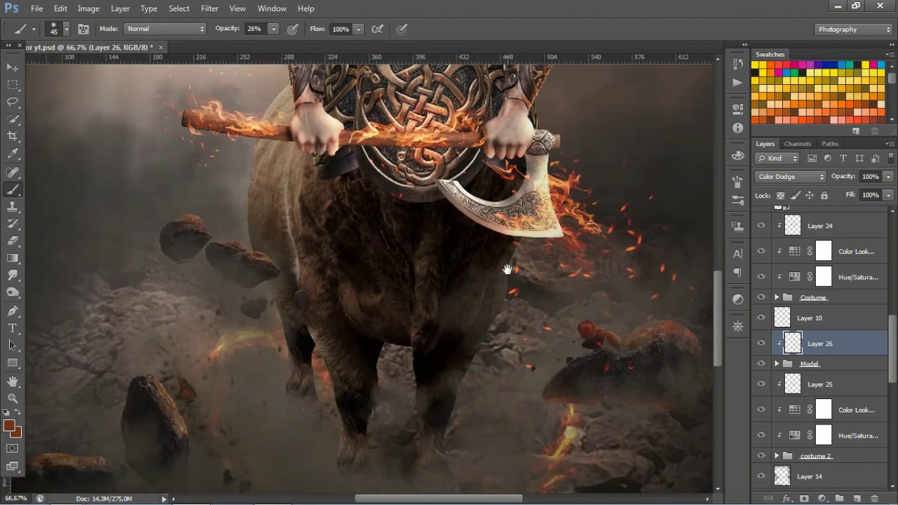
scroll(835, 337, "down", 3)
scroll(835, 336, "down", 3)
left_click(845, 378)
- Add Layer 27 above the bull's Color Lookup adjustment, clipped and set to Color Dodge
left_click(857, 335)
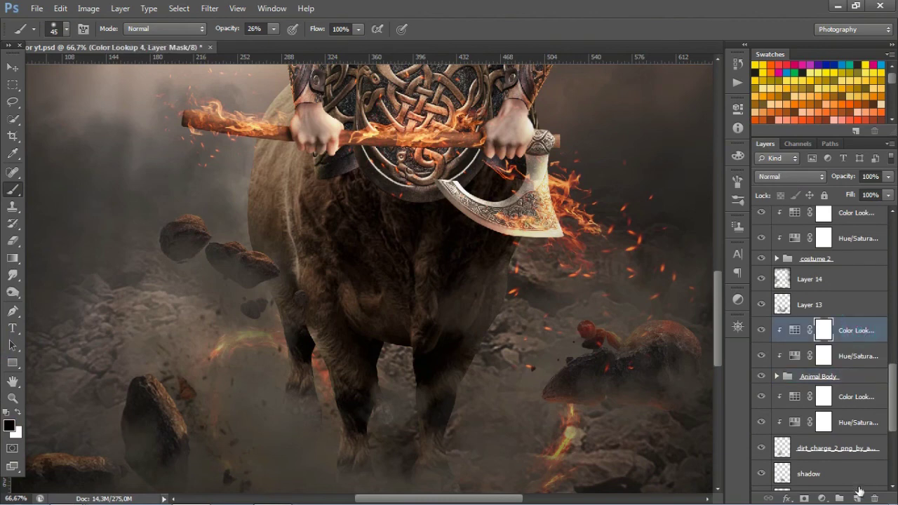
left_click(856, 498)
left_click(847, 338, "alt")
left_click(790, 176)
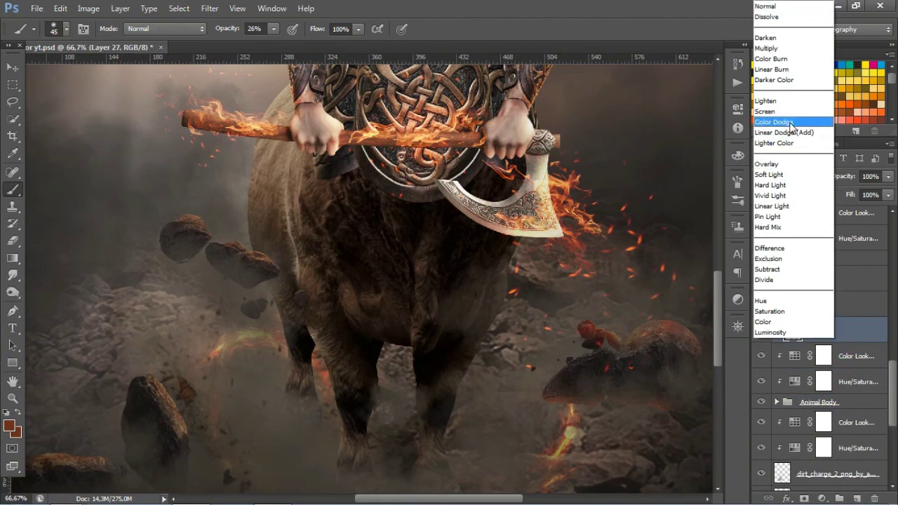
left_click(778, 115)
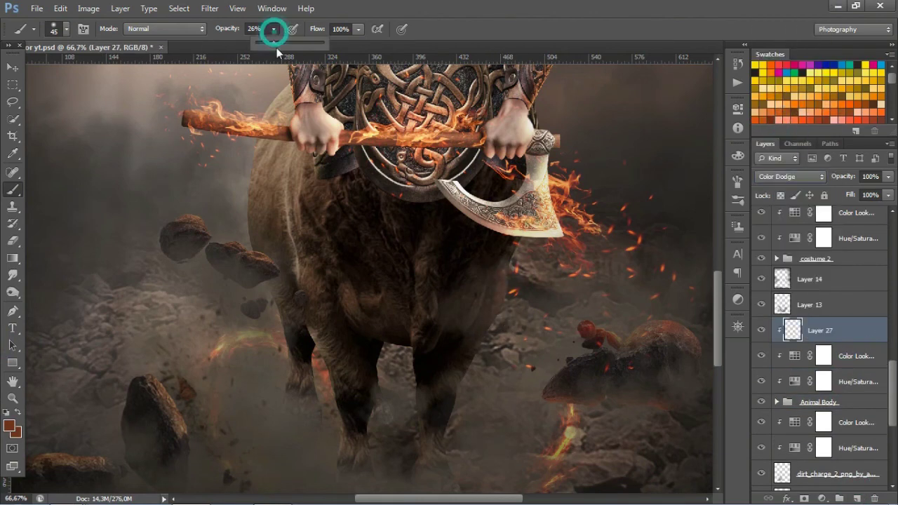
- Paint glow on the flaming stick and back edge at 42%, then the legs at 20%
left_click_drag(240, 37, 287, 35)
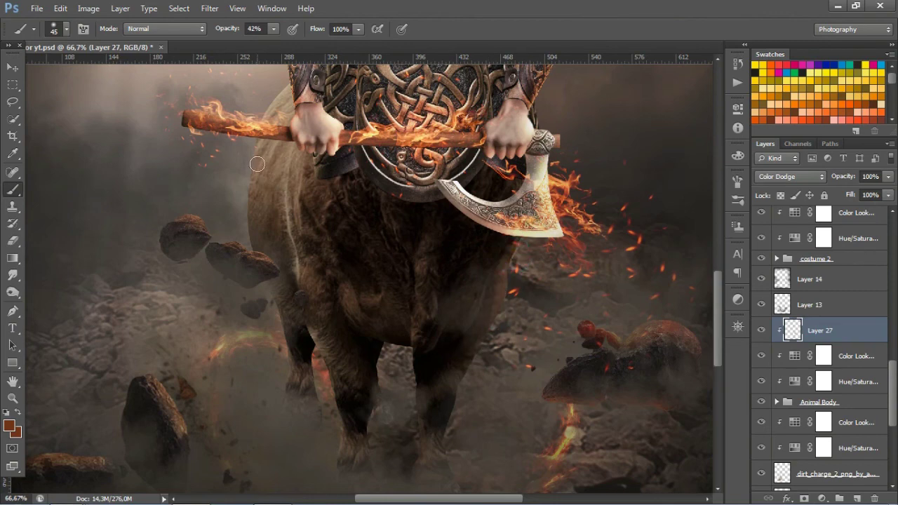
key("bracketright")
key("bracketright")
left_click_drag(284, 106, 254, 126)
left_click_drag(245, 159, 252, 228)
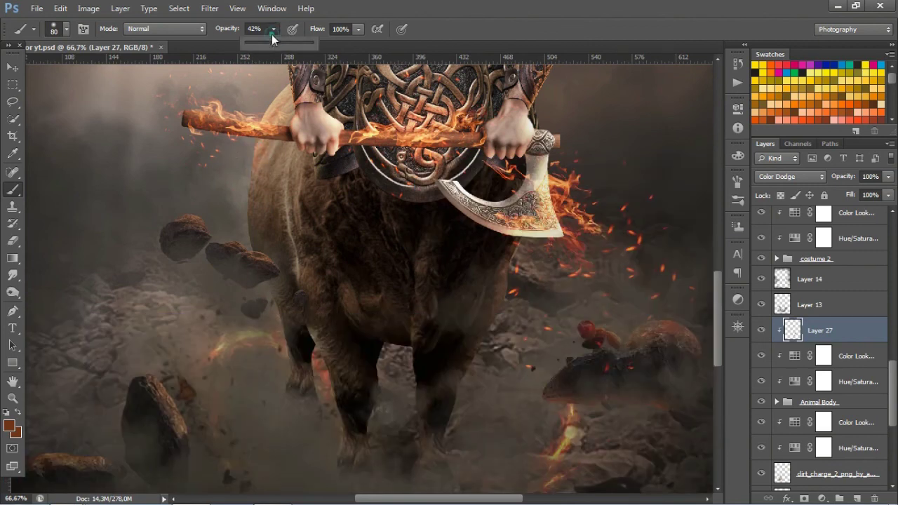
key("2")
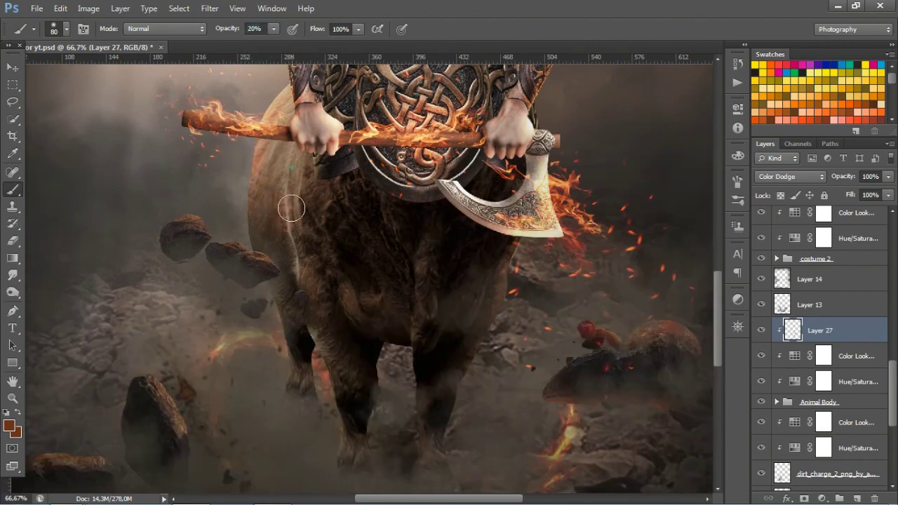
key("bracketleft")
key("bracketleft")
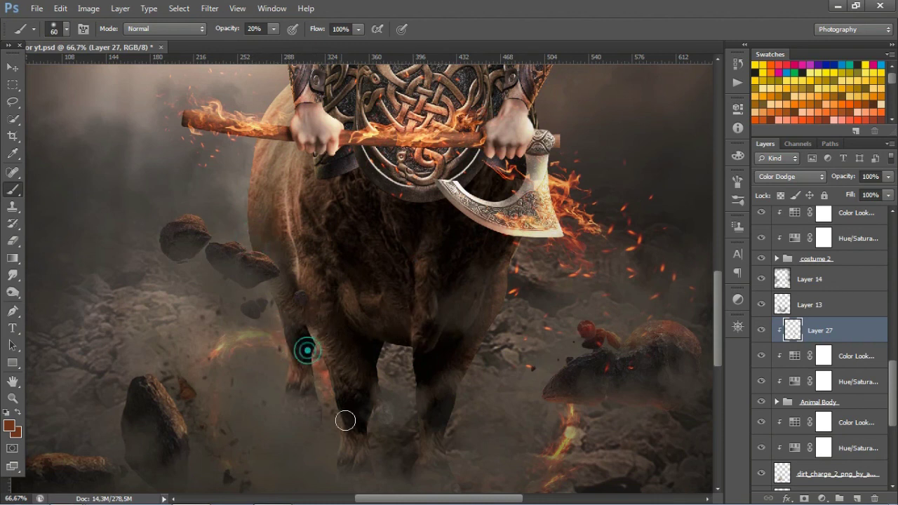
left_click_drag(372, 404, 386, 357)
left_click_drag(441, 404, 498, 286)
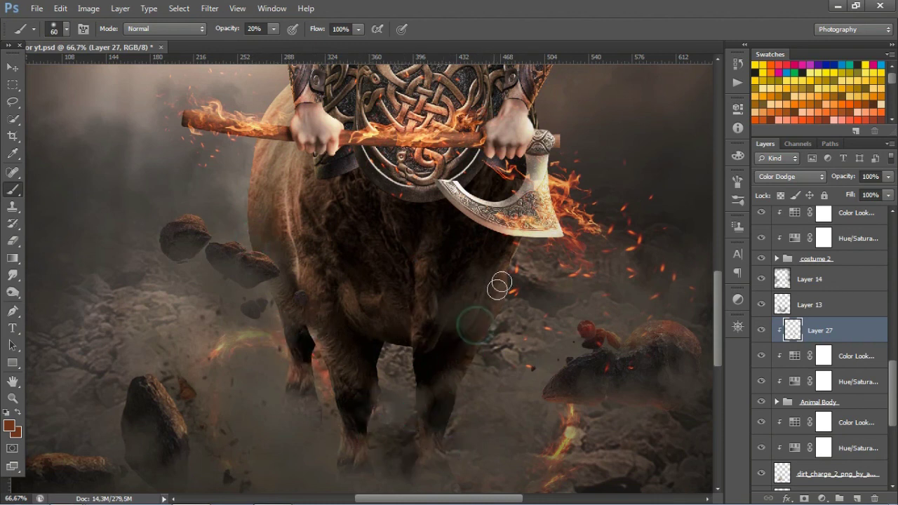
left_click_drag(437, 306, 422, 360)
scroll(435, 270, "down", 3)
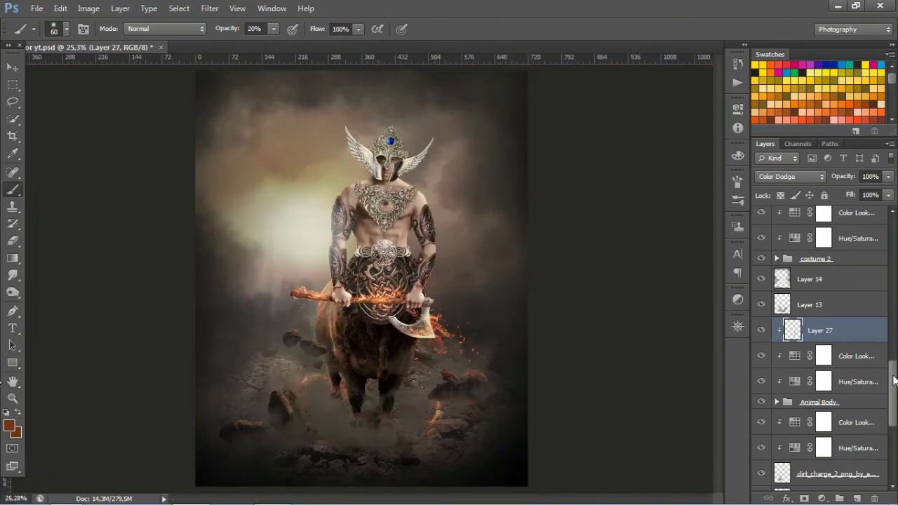
- Add a Curves adjustment in the Background group and bend the curve down to darken it
scroll(832, 420, "down", 5)
left_click(775, 430)
scroll(841, 421, "down", 3)
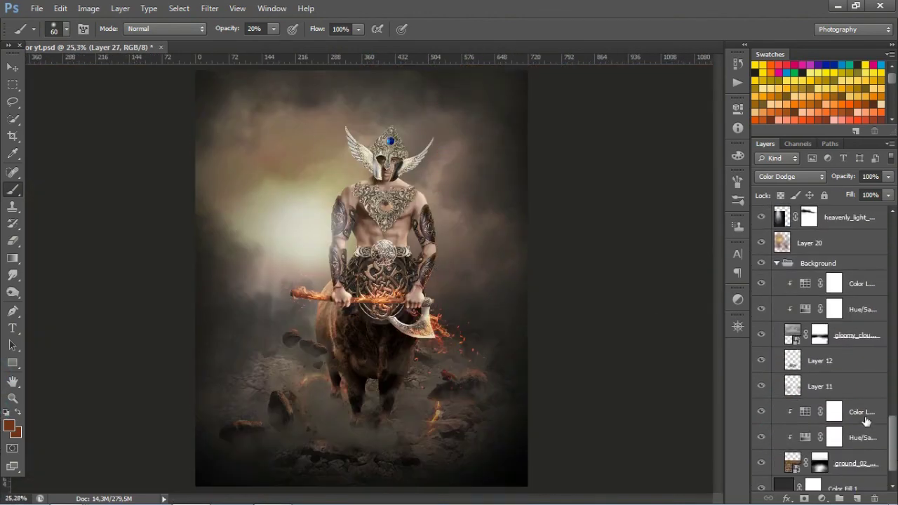
left_click(866, 421)
left_click(822, 498)
left_click(807, 236)
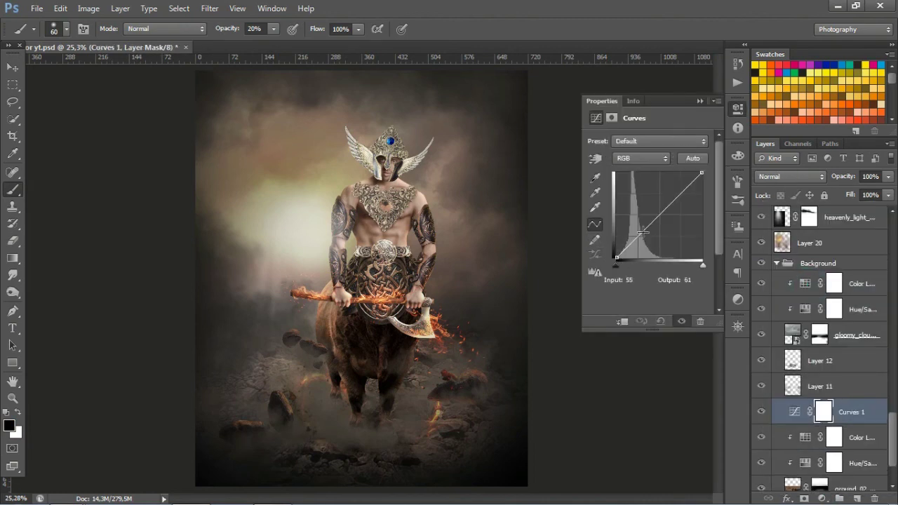
mouse_move(642, 231)
left_mouse_down()
mouse_move(652, 238)
mouse_move(685, 208)
left_mouse_up()
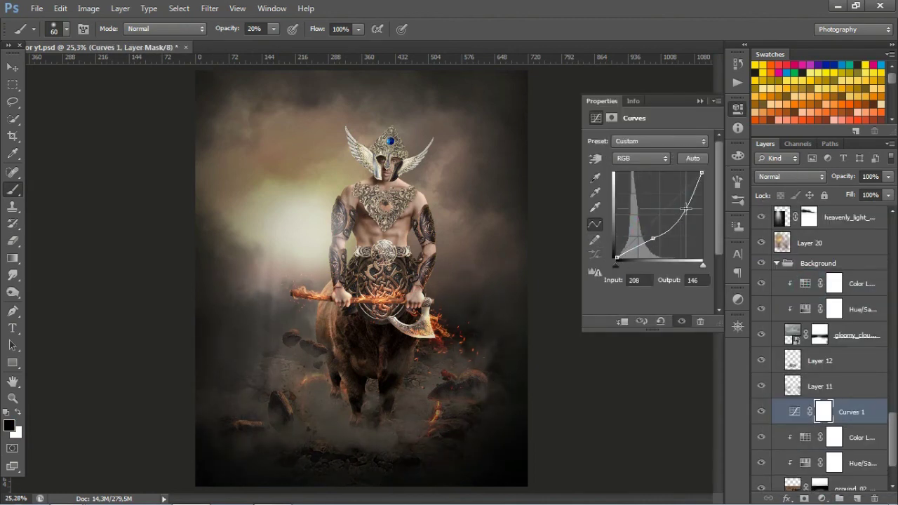
left_click(680, 203)
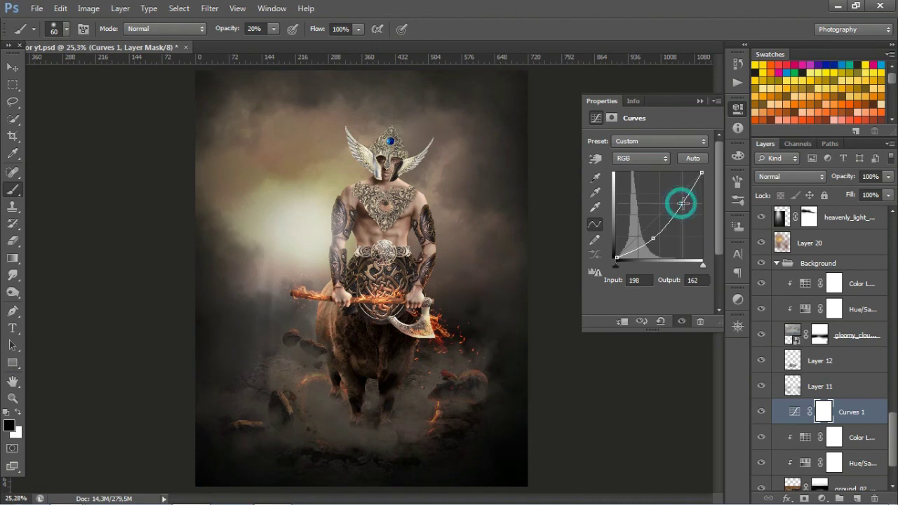
left_click(698, 101)
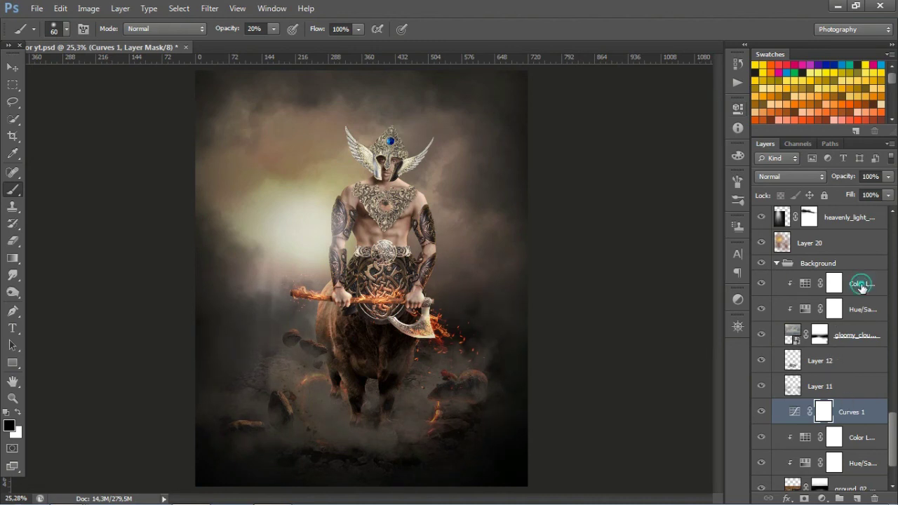
- Drain most of the background Hue/Saturation's saturation and set its lightness to about -17
left_click(799, 284)
double_click(805, 309)
left_click_drag(623, 217, 596, 217)
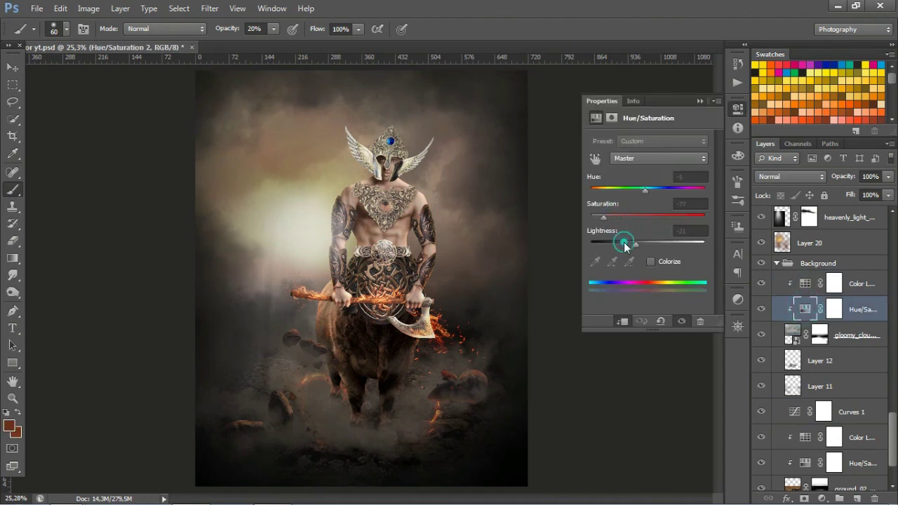
left_click(624, 242)
left_click_drag(628, 242, 636, 243)
left_click(636, 131)
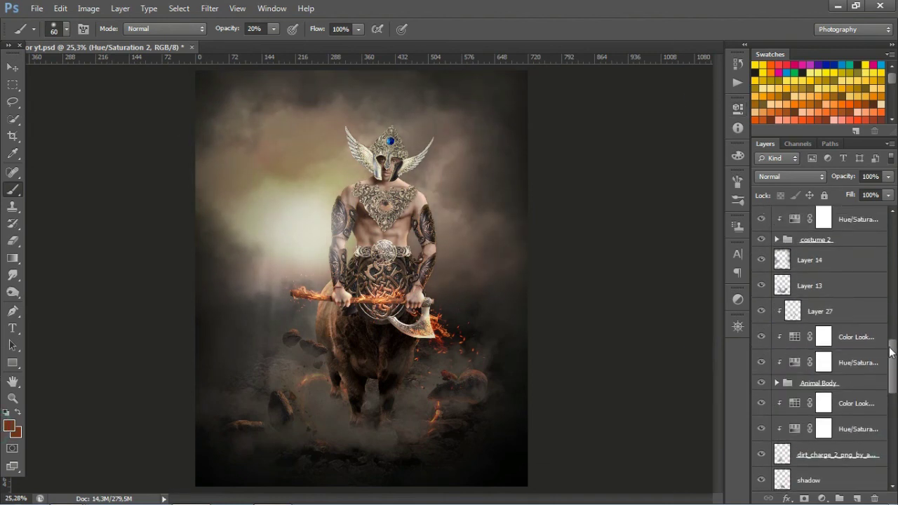
left_click_drag(892, 414, 876, 233)
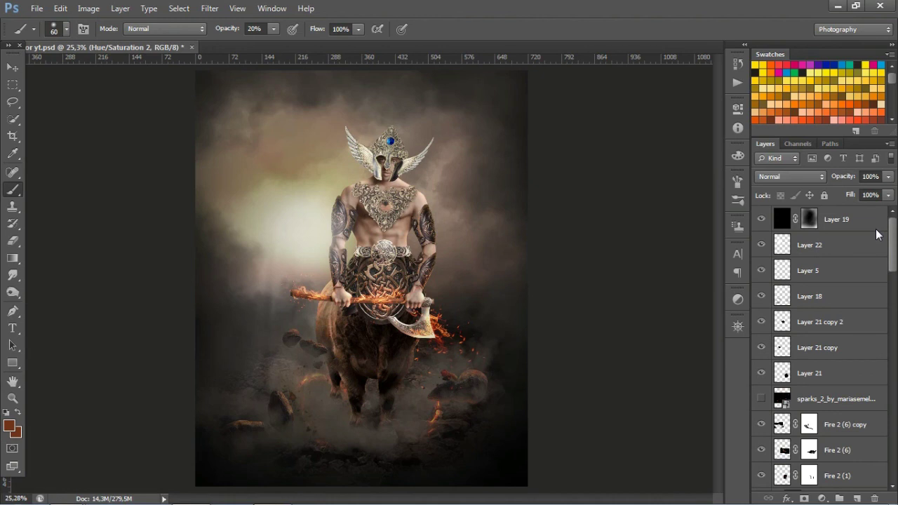
- Lower Layer 20's opacity to 40% to dim the sky glow
scroll(828, 315, "down", 5)
scroll(828, 316, "down", 5)
scroll(828, 315, "down", 5)
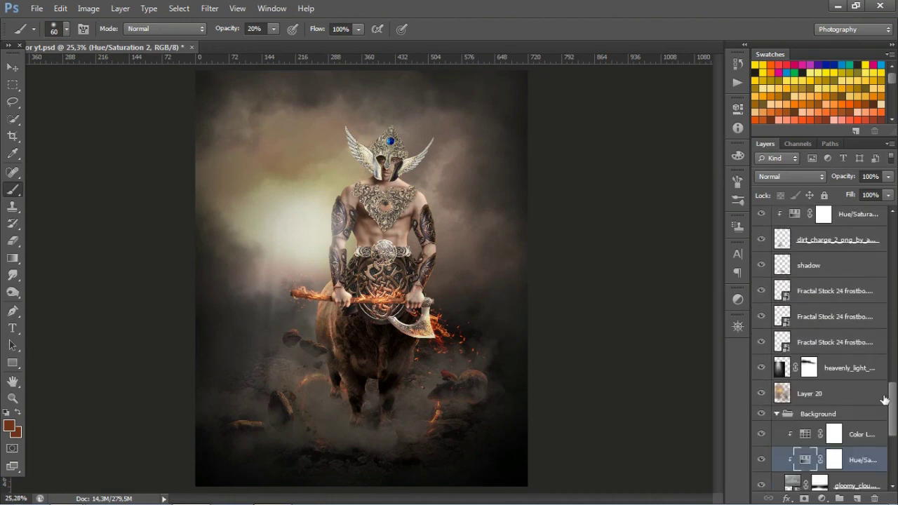
left_click(807, 394)
left_click(888, 176)
left_click_drag(852, 190, 837, 192)
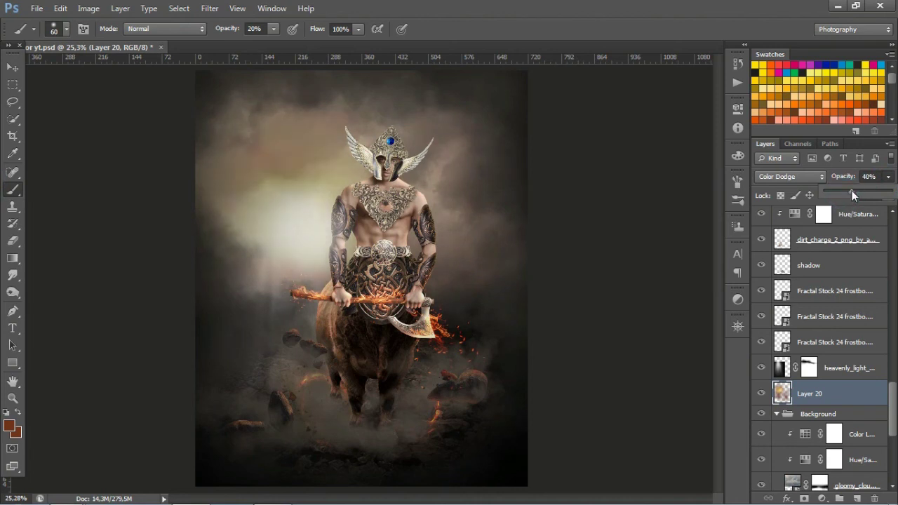
left_click(679, 5)
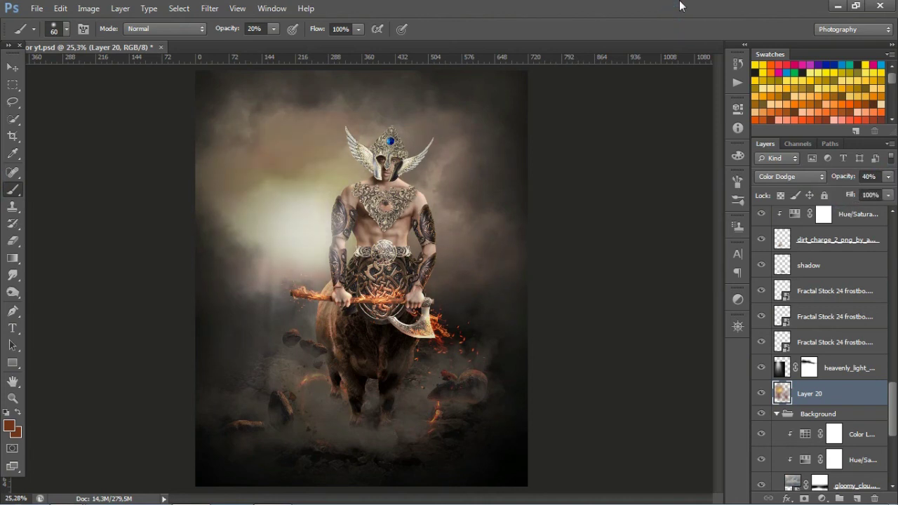
- Lower Layer 23's opacity to 42% and add a new Layer 28 above Layer 19
scroll(845, 253, "up", 5)
scroll(890, 281, "up", 3)
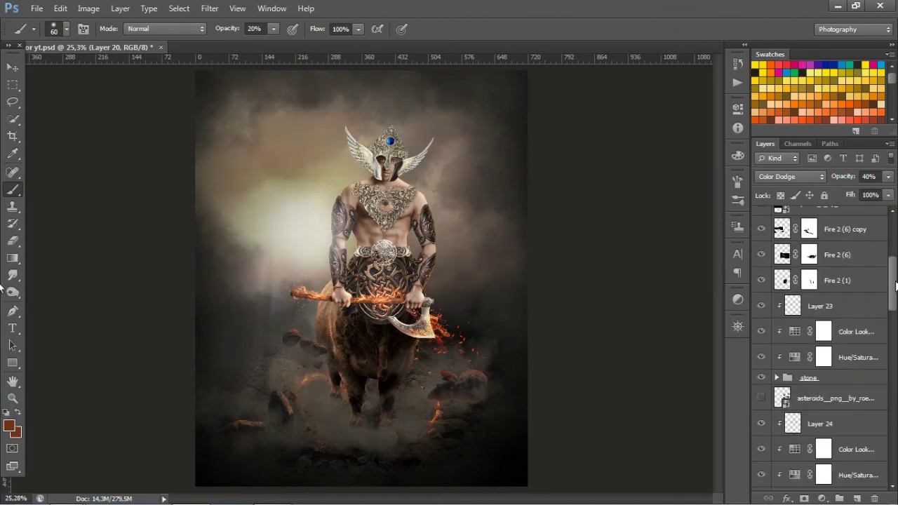
left_click(802, 311)
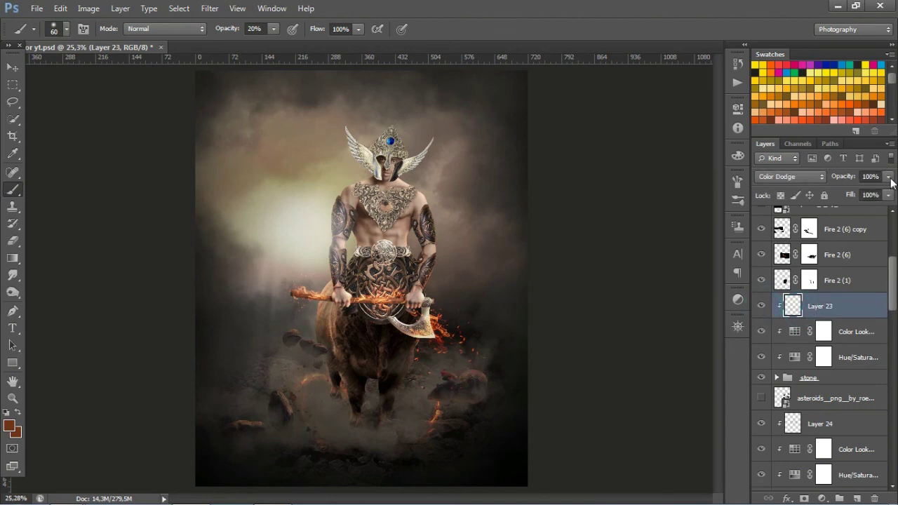
left_click(888, 176)
left_click_drag(868, 193, 864, 194)
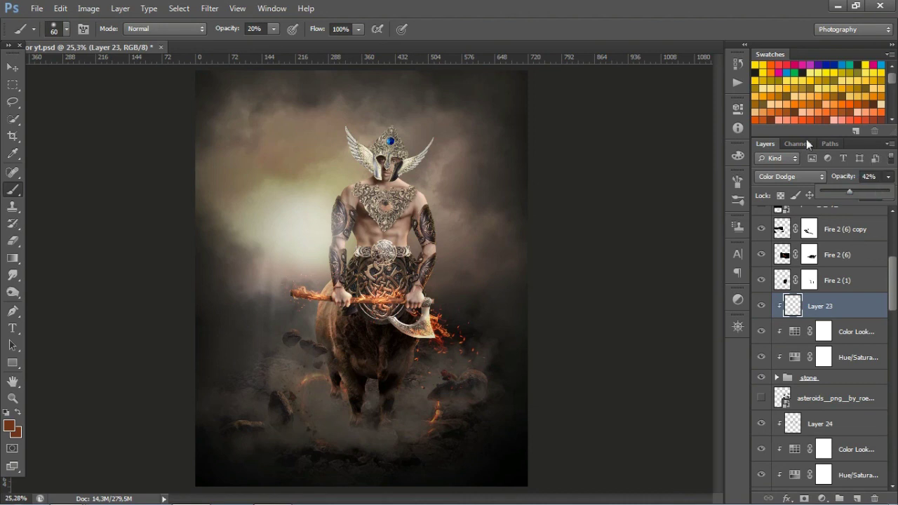
left_click(690, 204)
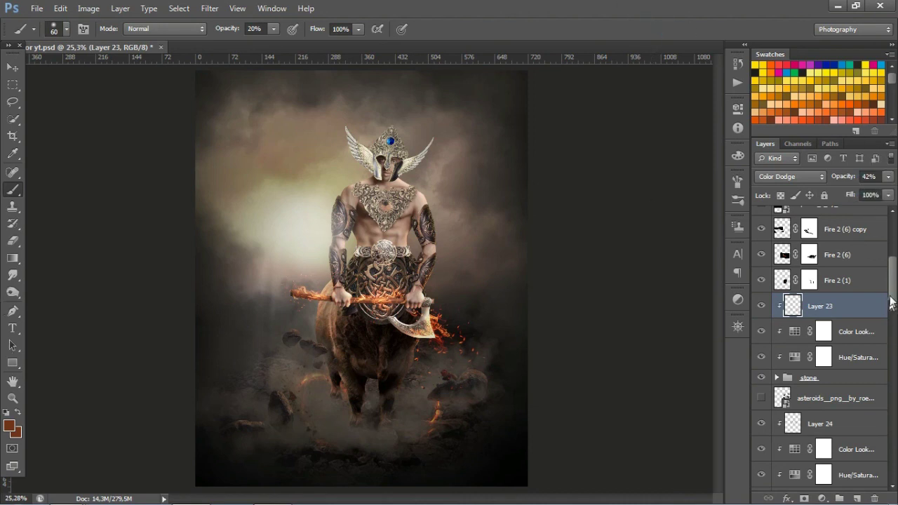
left_click_drag(889, 302, 889, 225)
left_click(845, 221)
left_click(857, 498)
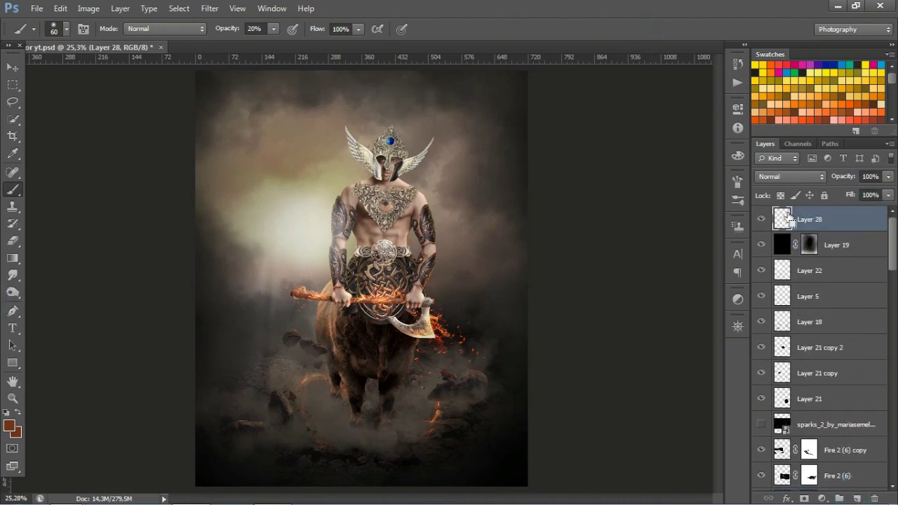
- Delete the trial Color Lookup layer, then try Overlay and Soft Light on Layer 20 before deleting it
left_click_drag(852, 211, 875, 495)
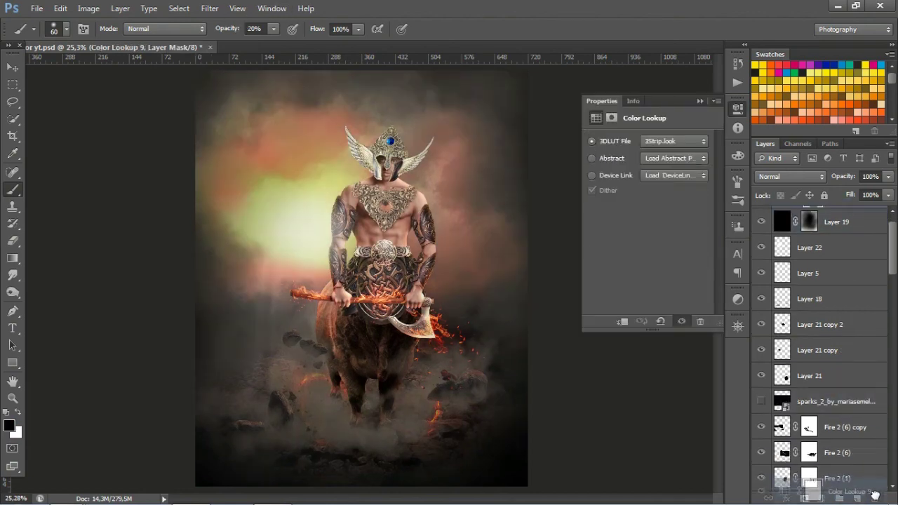
scroll(820, 351, "down", 5)
left_click(814, 320)
left_click(790, 176)
left_click(801, 163)
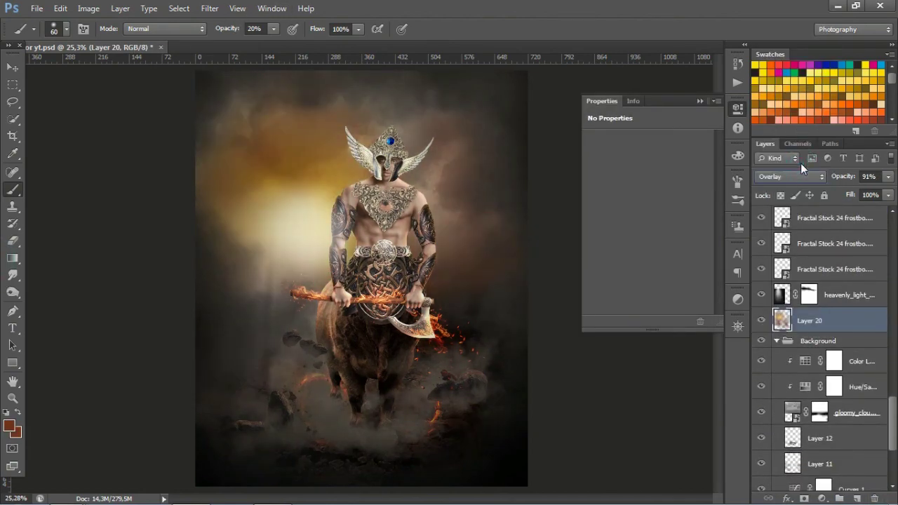
left_click(801, 176)
left_click(801, 185)
left_click(762, 320)
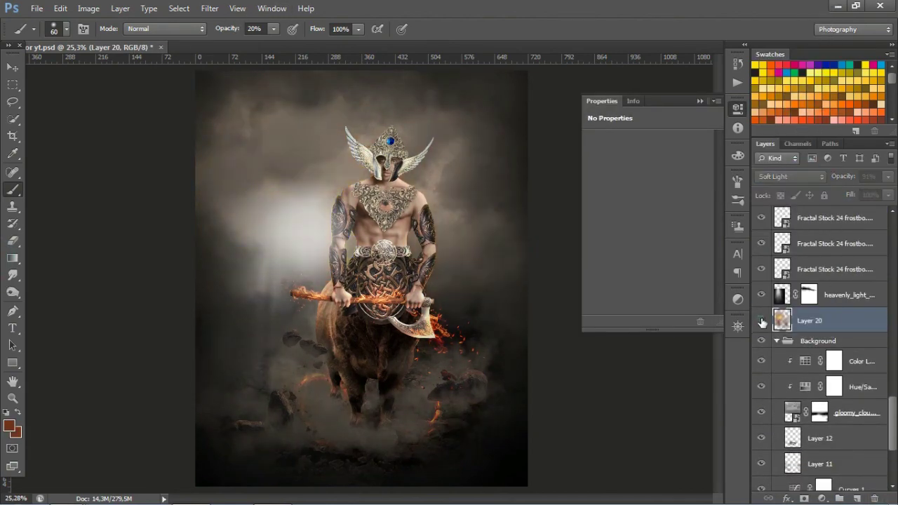
left_click_drag(814, 320, 874, 497)
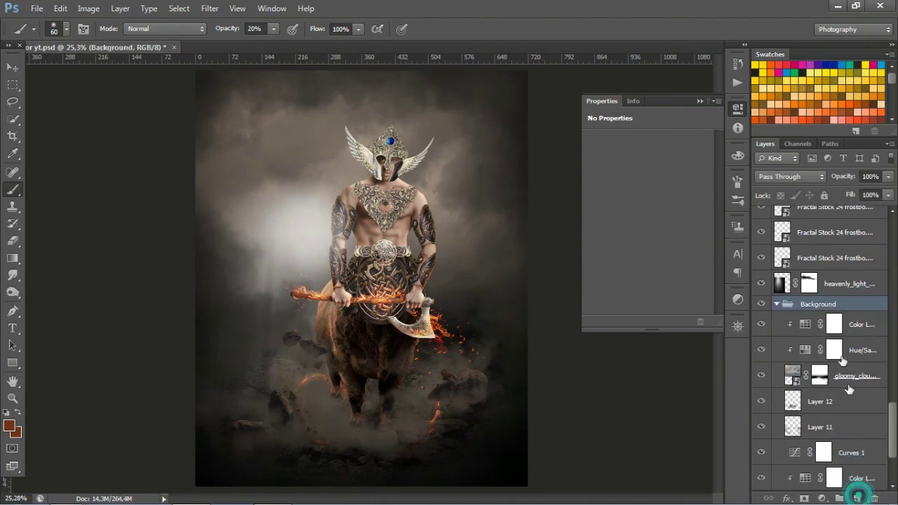
- Add Layer 28 in the Background group set to Color Dodge, with a 700-pixel brush
left_click(857, 496)
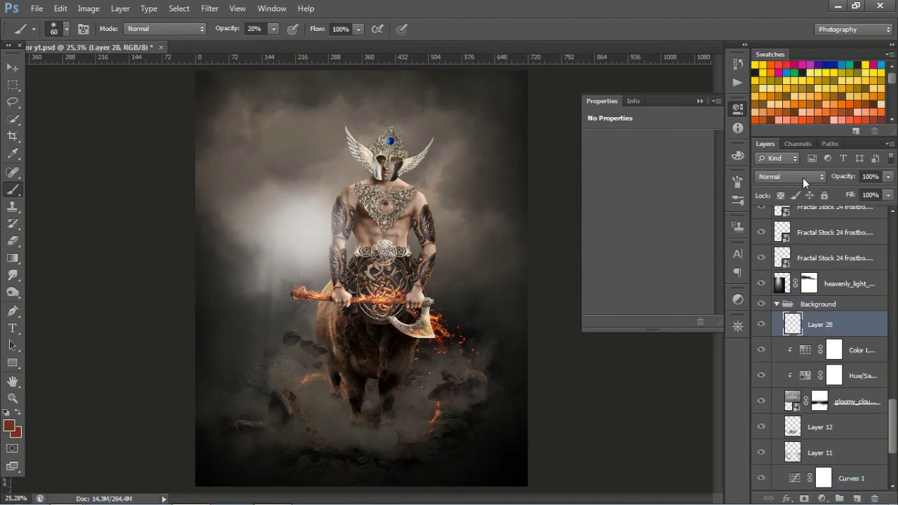
left_click(803, 177)
left_click(779, 122)
key("bracketright")
key("bracketright")
key("bracketright")
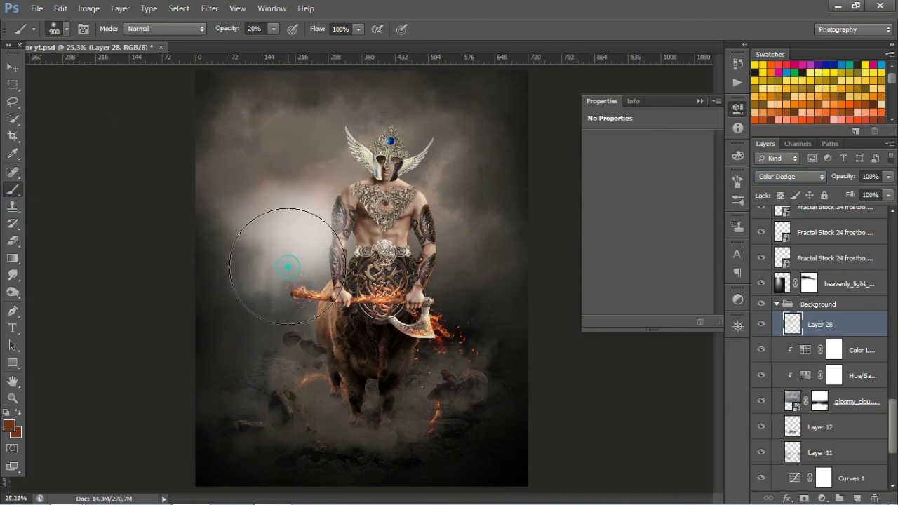
key("bracketleft")
key("bracketleft")
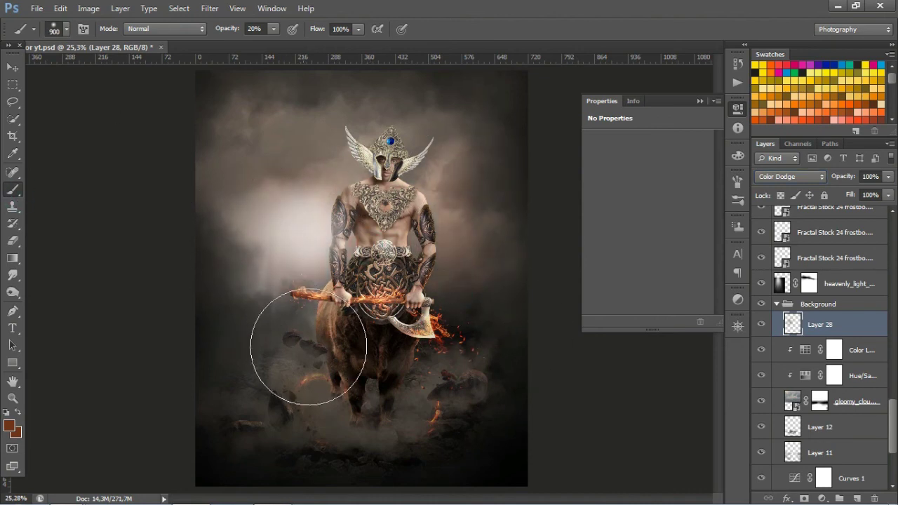
- Lower the heavenly_light layer's opacity to 35%, then select Layer 19 at the top
left_click(849, 283)
left_click(888, 176)
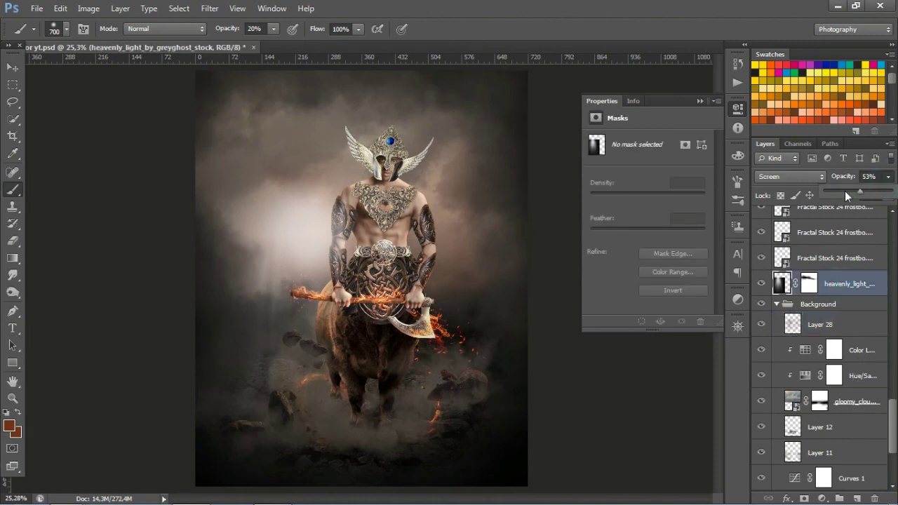
left_click_drag(844, 190, 848, 192)
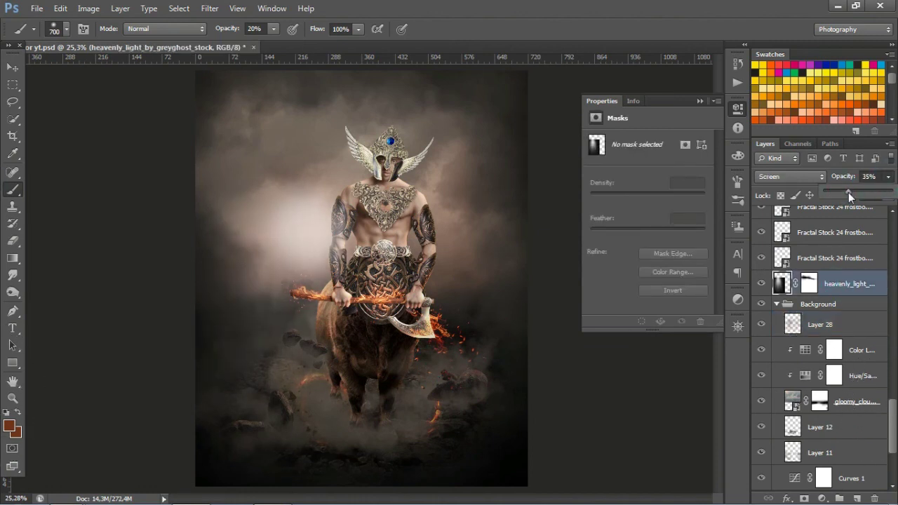
left_click(831, 325)
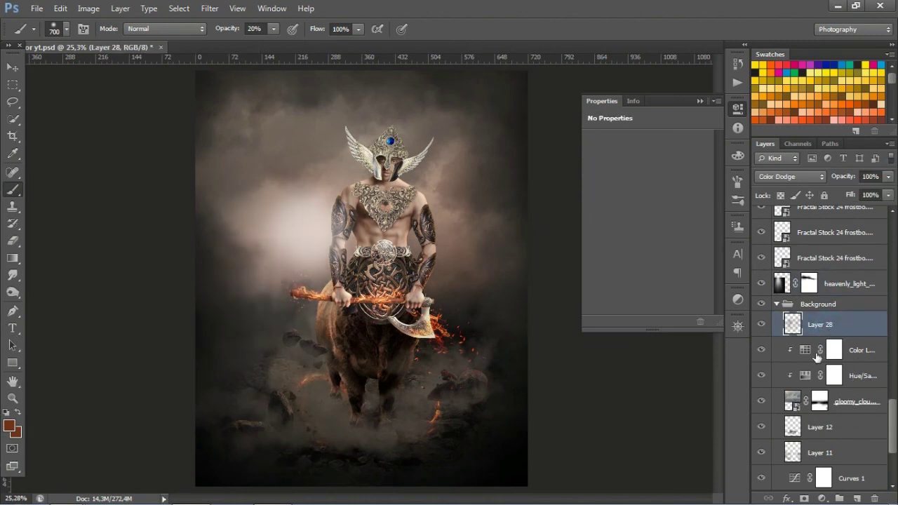
scroll(815, 357, "up", 5)
scroll(816, 357, "up", 5)
left_click(828, 231)
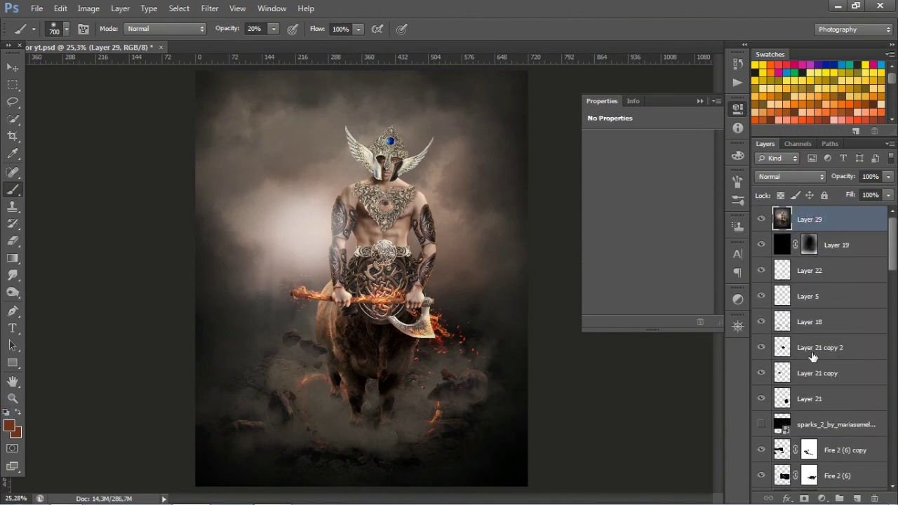
- Add a Color Lookup adjustment and step through 3DLUT presets for a soft warm pinkish look
left_click(821, 498)
left_click(812, 411)
left_click(673, 141)
left_click(676, 195)
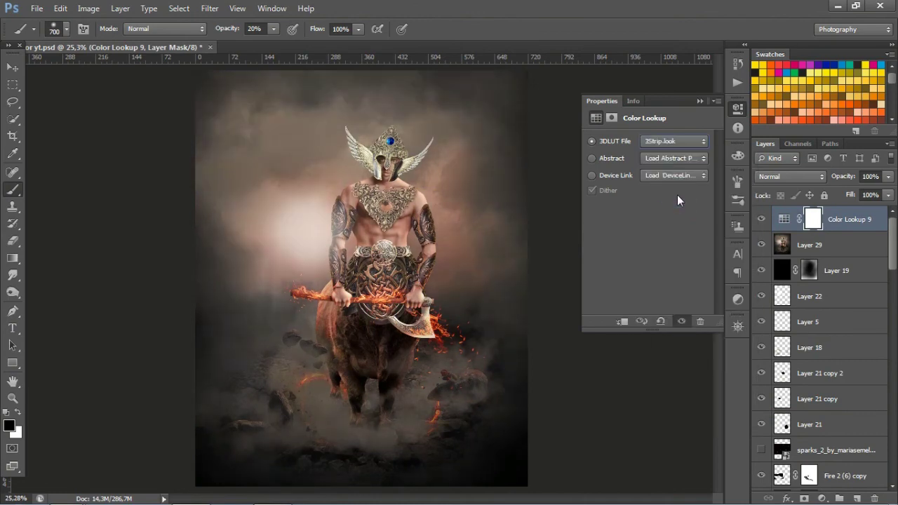
key("Down")
key("Down")
key("Down")
key("Down")
key("Down")
key("Down")
key("Down")
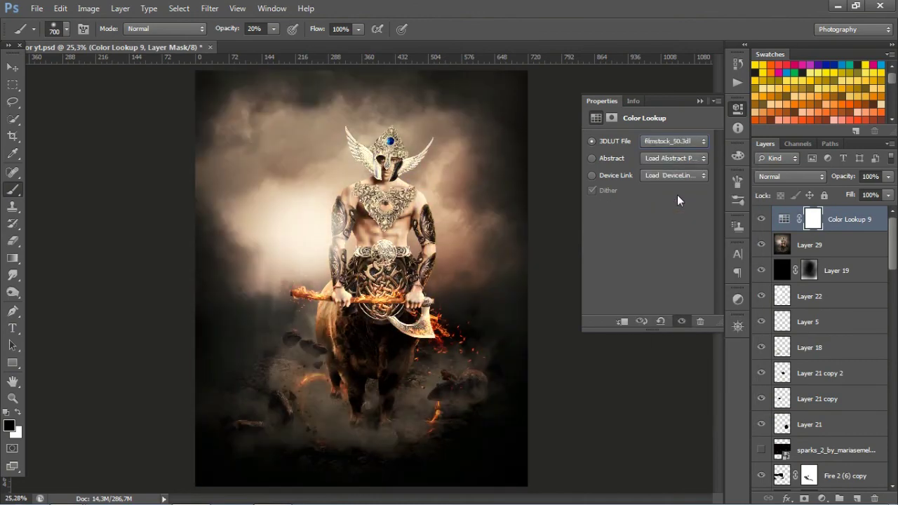
key("Down")
key("Down")
key("Down")
key("Down")
key("Down")
key("Down")
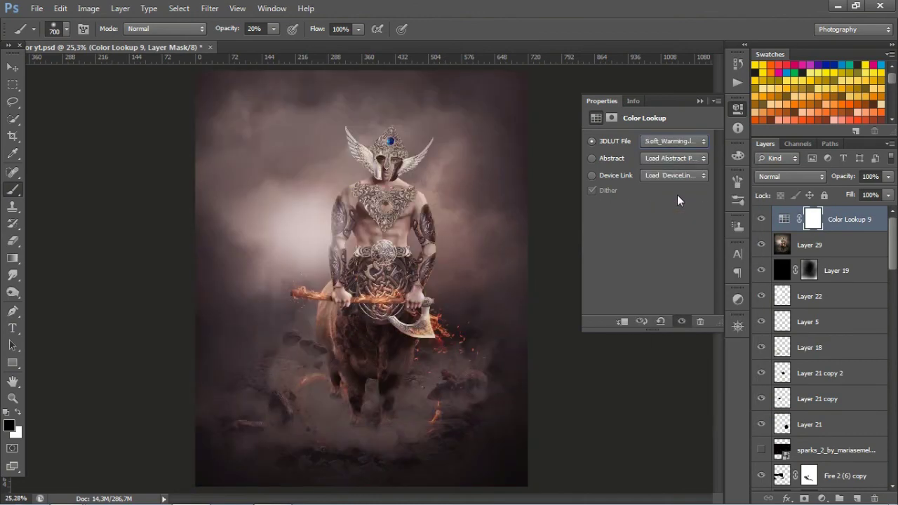
left_click(699, 101)
- Toggle the Color Lookup grade off and on to compare, then select Layer 29
left_click(761, 219)
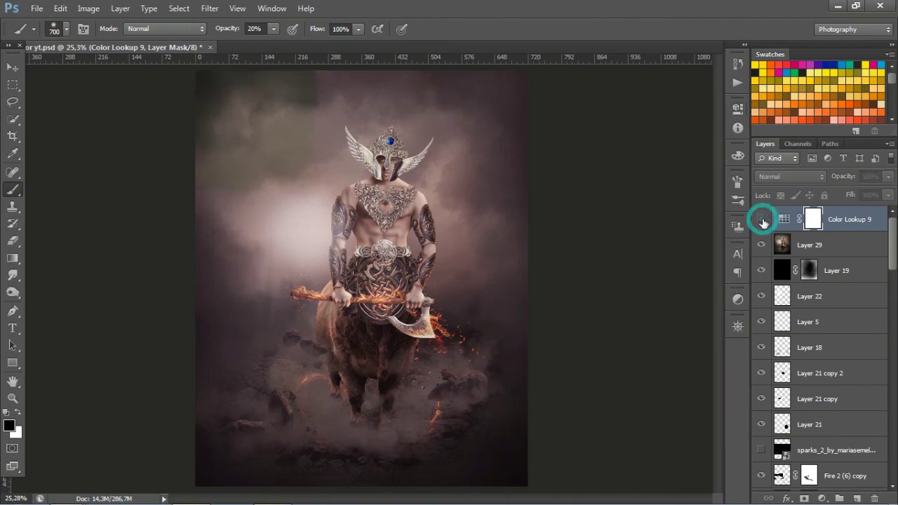
left_click(762, 219)
left_click(762, 219)
left_click(761, 219)
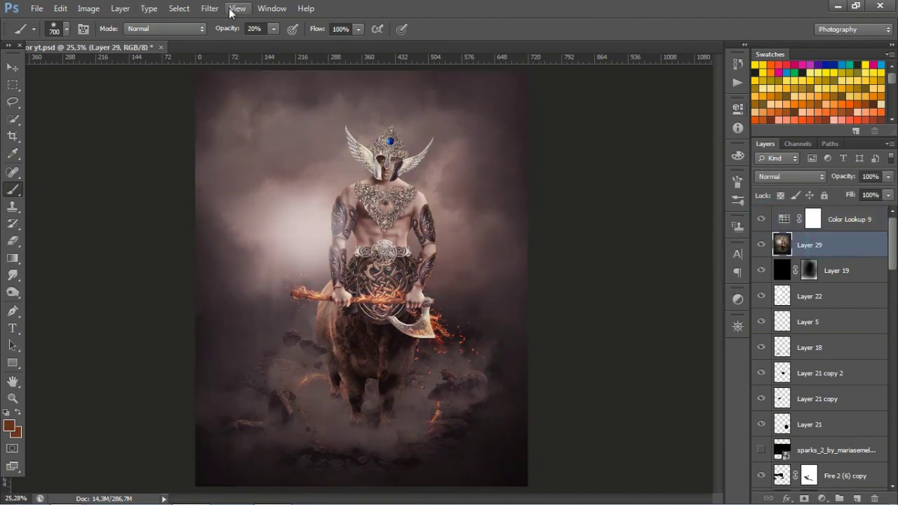
left_click(762, 220)
left_click(210, 8)
- Apply a Color Efex Pro 4 Cross Processing filter with method B02 to Layer 29
left_click(393, 272)
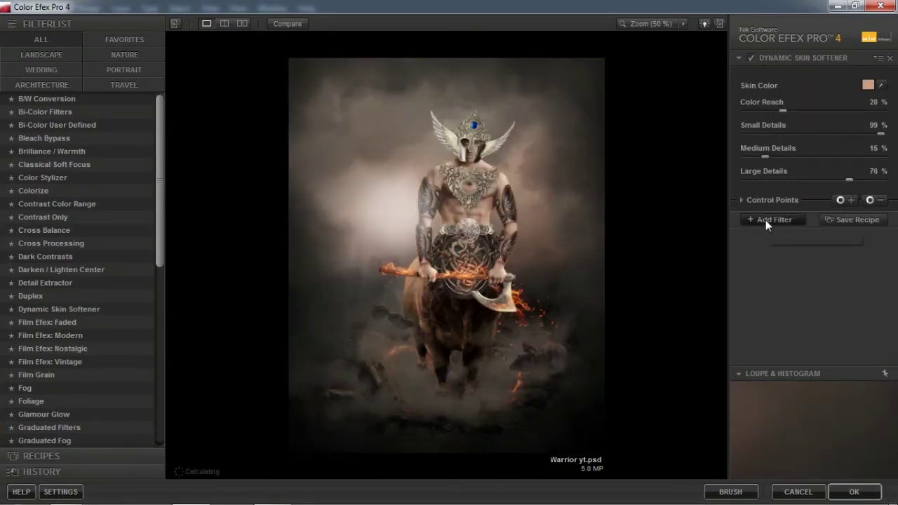
left_click(771, 220)
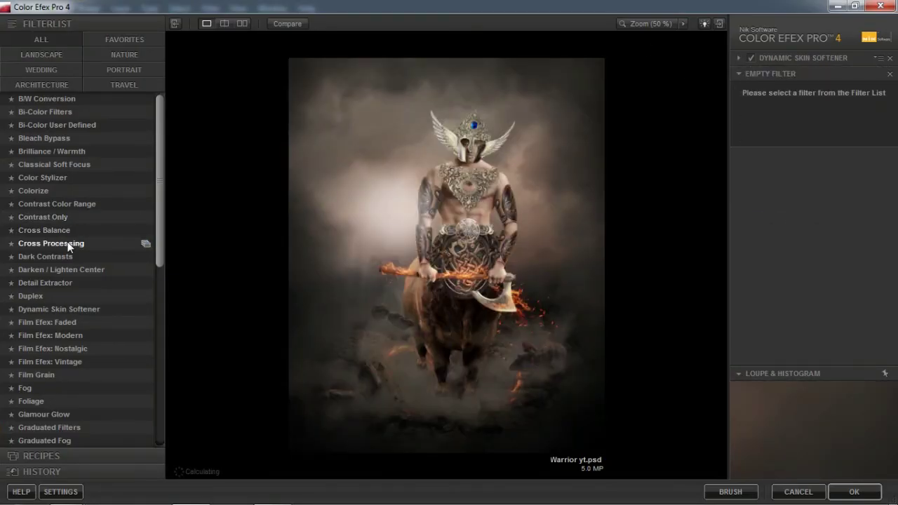
left_click(70, 246)
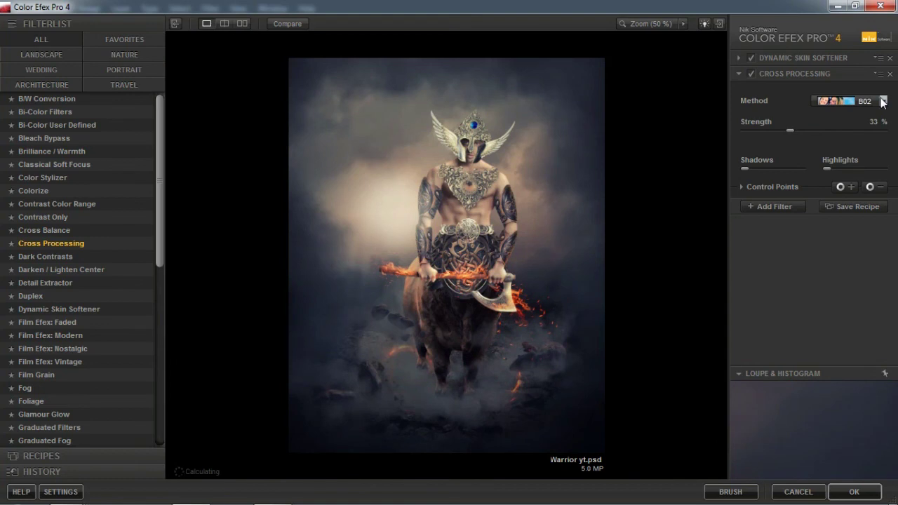
left_click(884, 102)
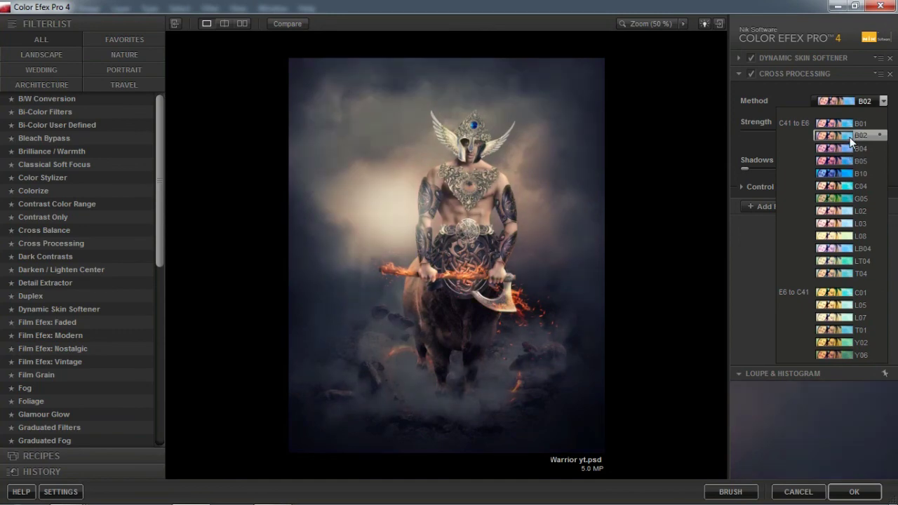
left_click(851, 137)
left_click(854, 491)
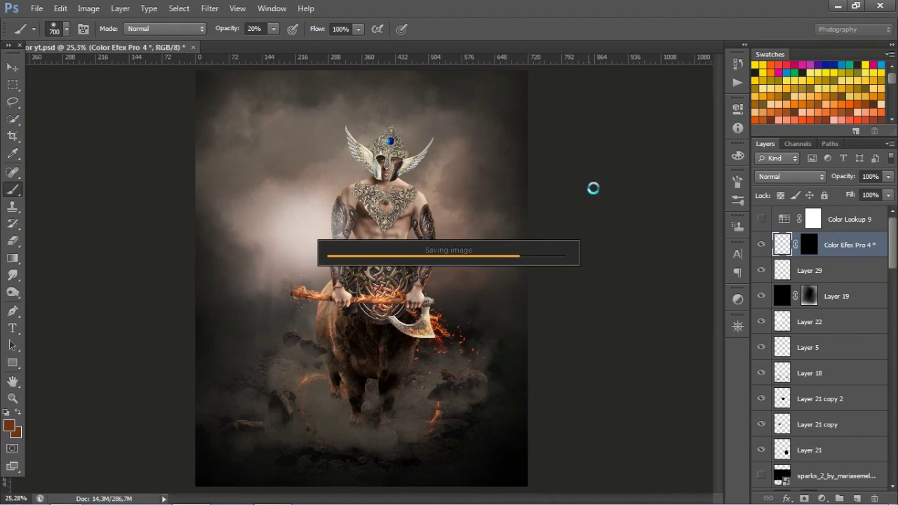
left_click(761, 220)
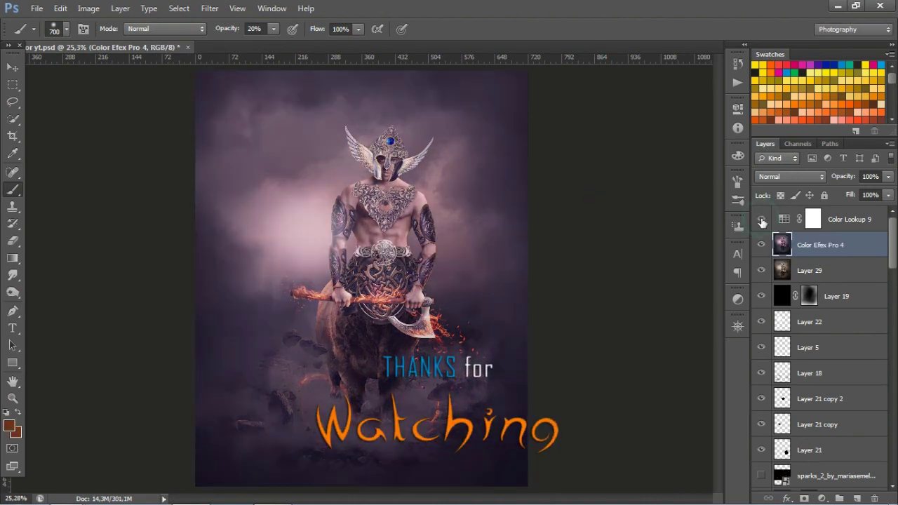